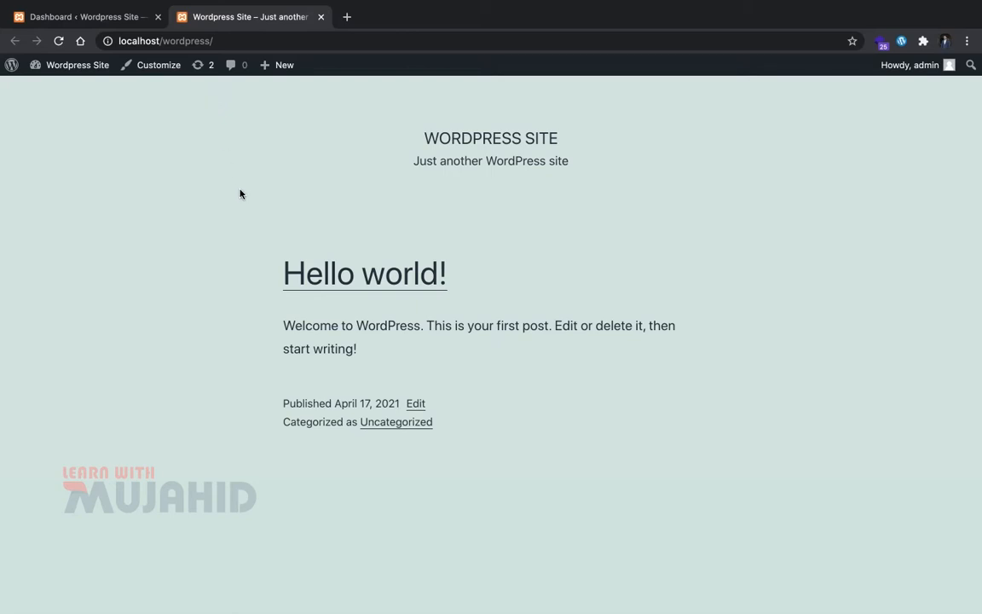
Step: Go to Appearance > Themes > Add New on the admin dashboard
left_click(96, 15)
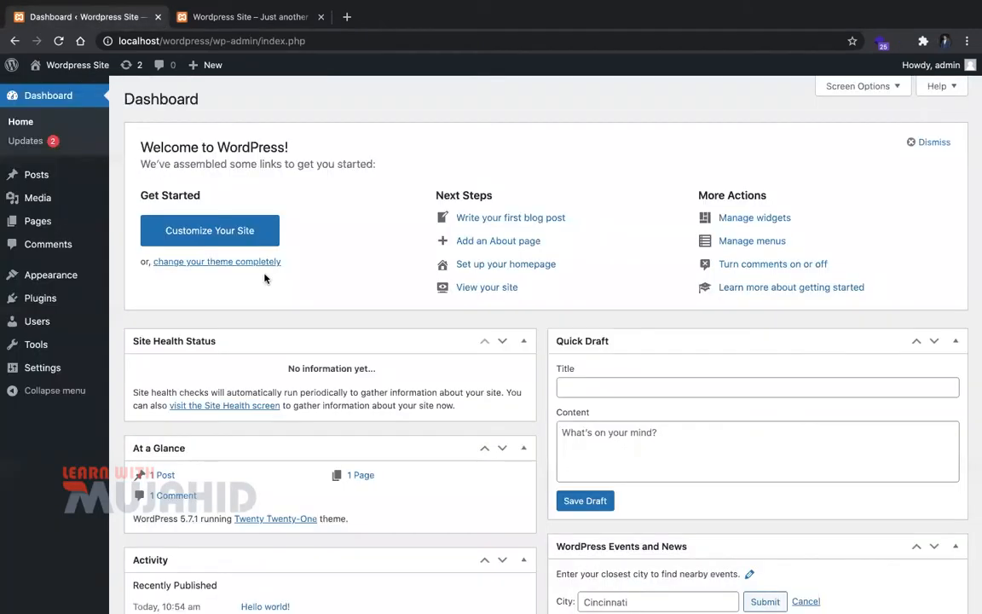
mouse_move(94, 275)
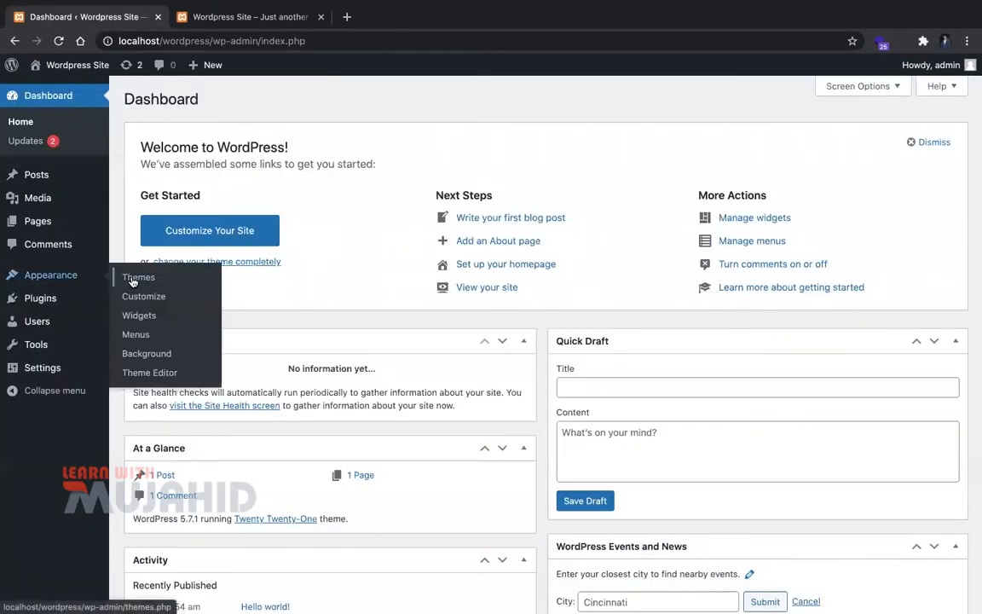
left_click(133, 278)
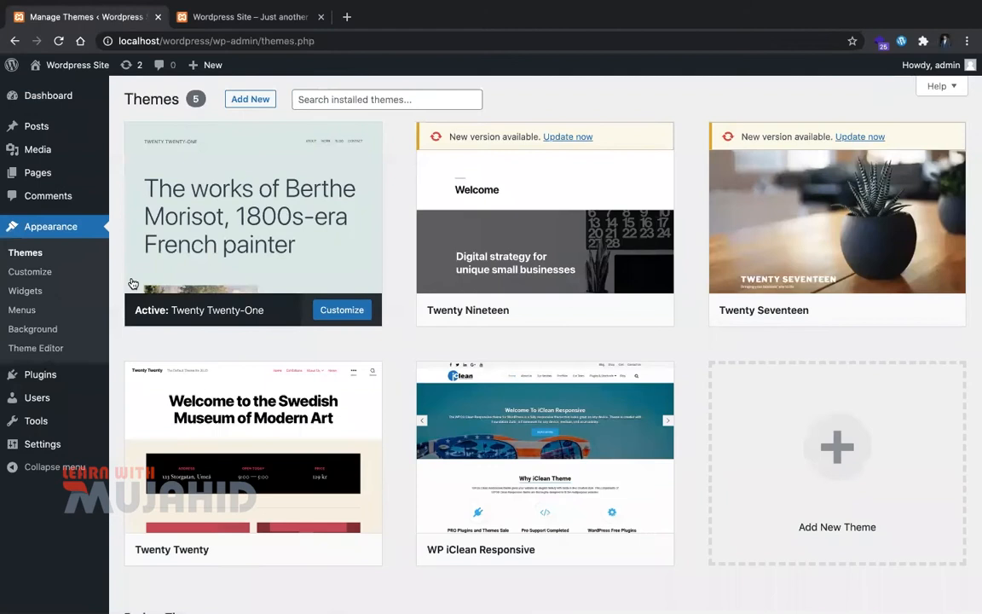
left_click(264, 109)
Step: Search the theme directory for 'store front'
left_click(793, 143)
type("store")
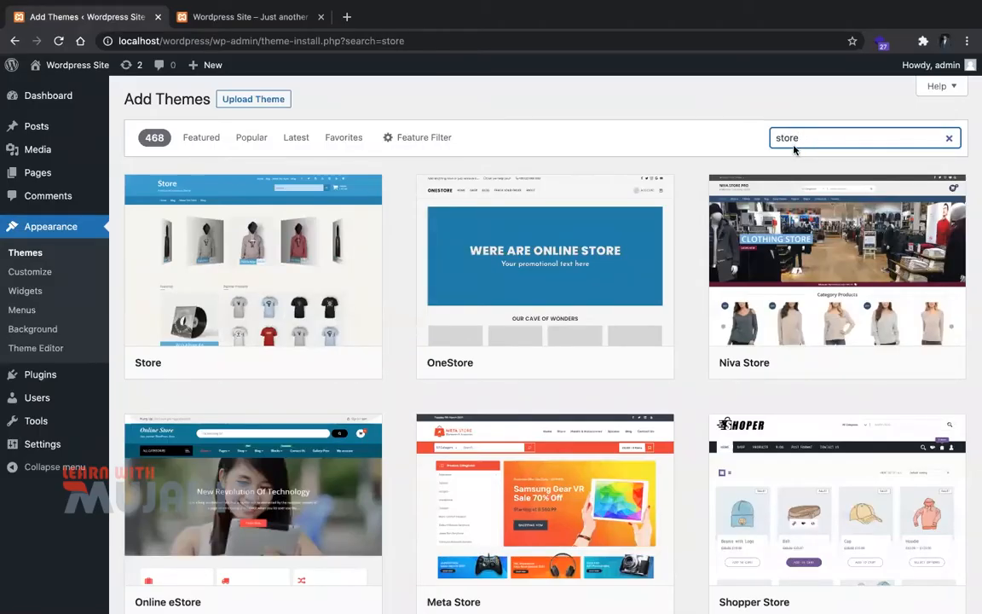
left_click(828, 129)
left_click(830, 139)
type("front")
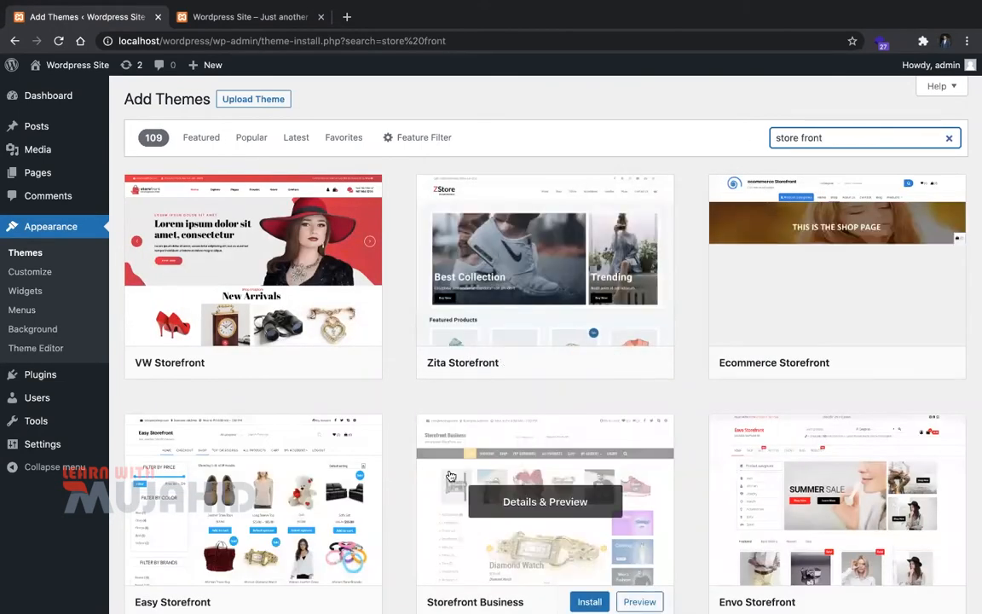
Step: Install the VW Storefront theme and activate it once installation finishes
mouse_move(280, 377)
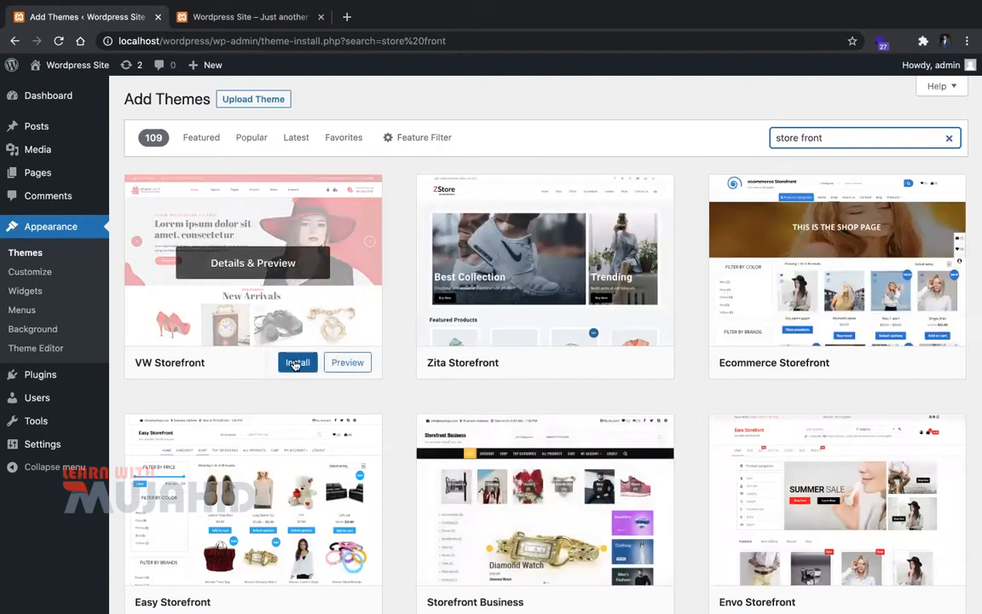
left_click(296, 364)
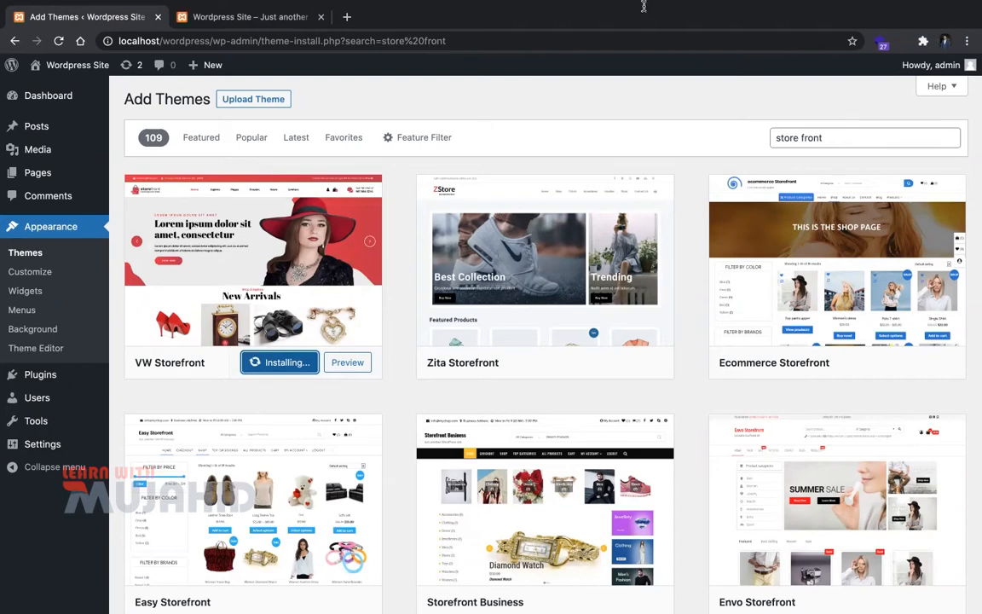
mouse_move(580, 2)
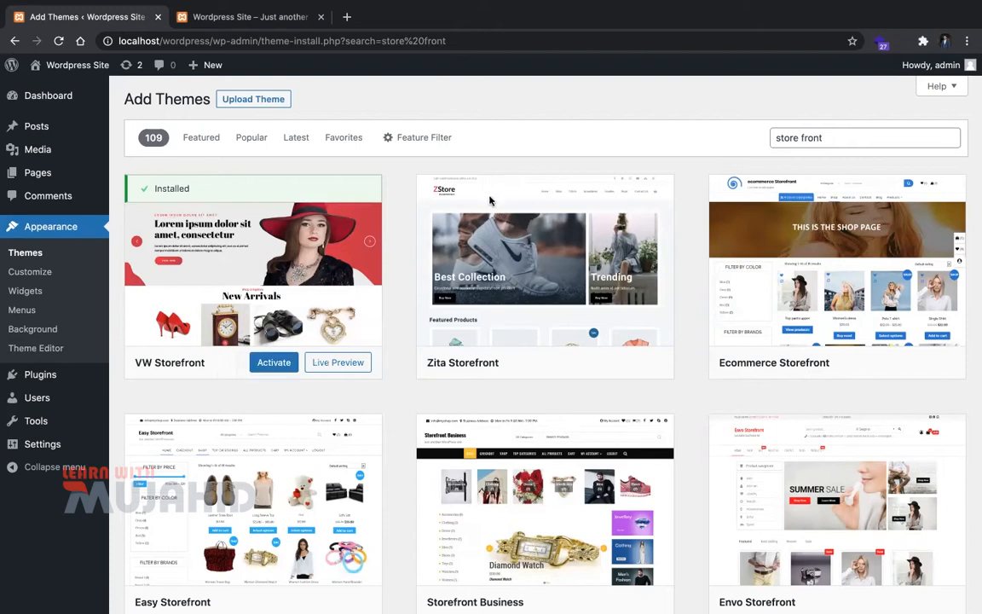
left_click(285, 362)
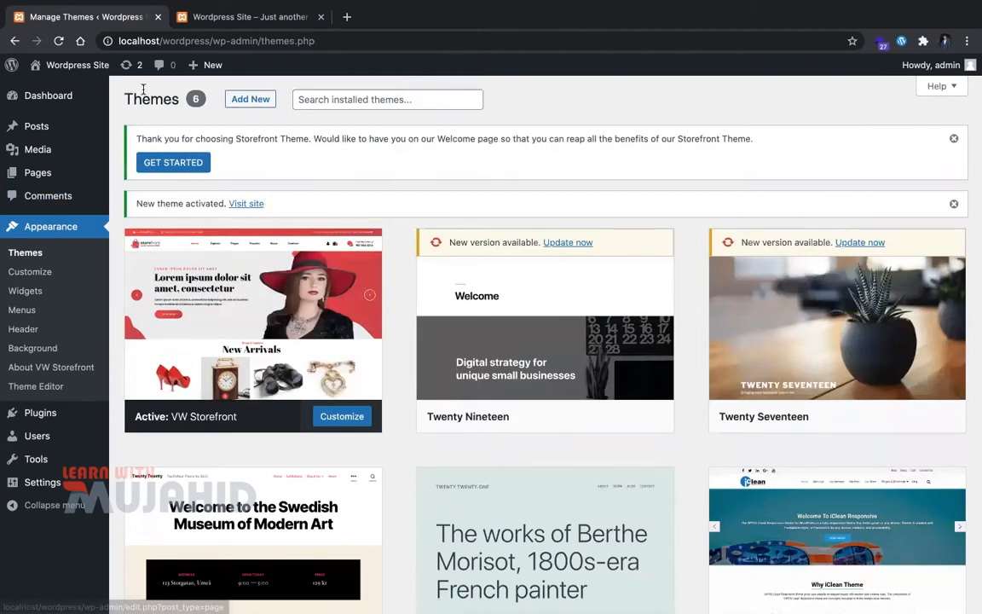
Step: Reload the live site to preview it in the VW Storefront theme
key("ctrl+Tab")
key("super+r")
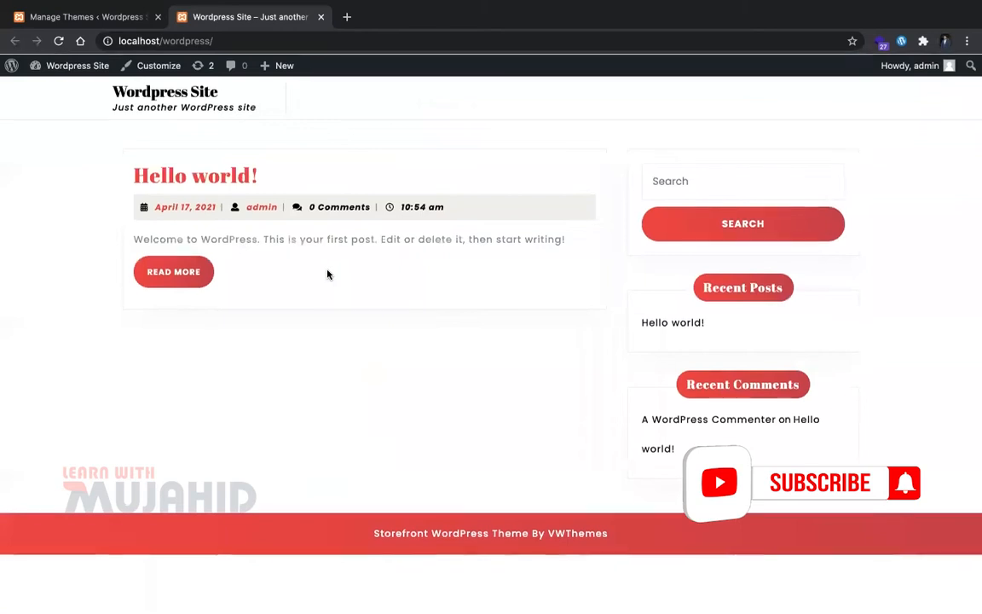
key("ctrl+shift+Tab")
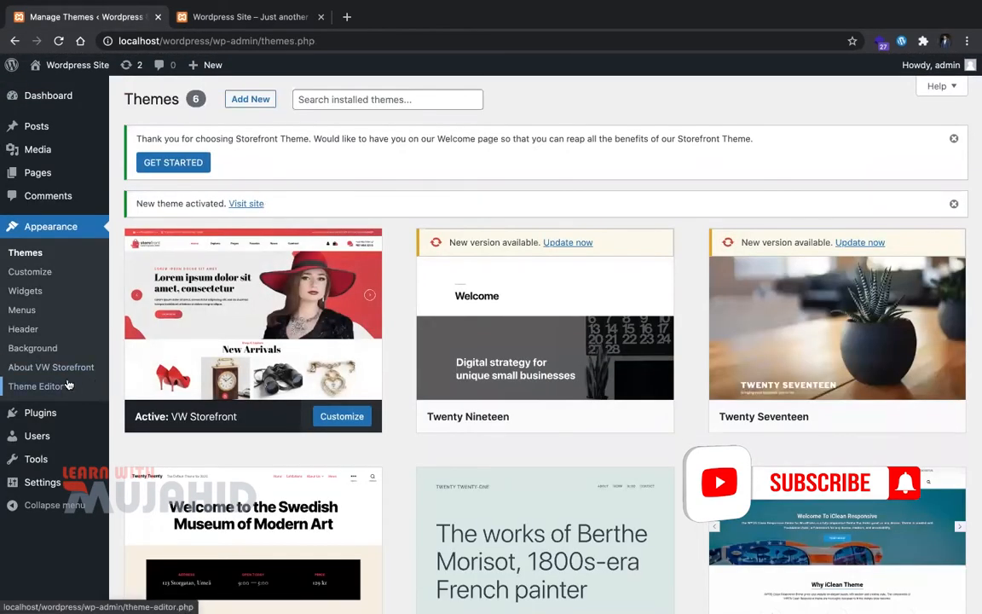
Step: Read through the VW Storefront GET STARTED welcome guide
left_click(174, 164)
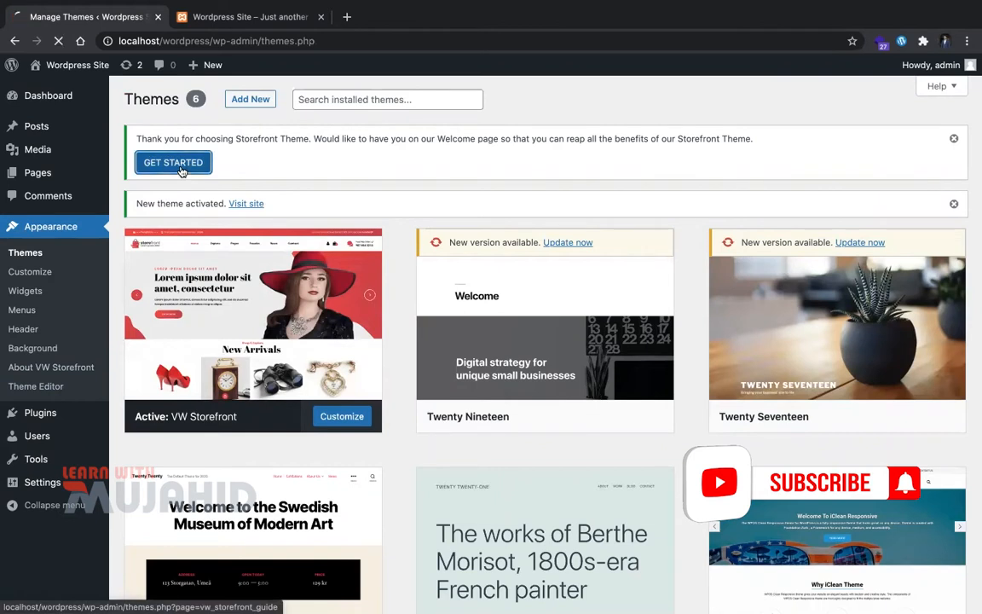
scroll(285, 311, "down", 2)
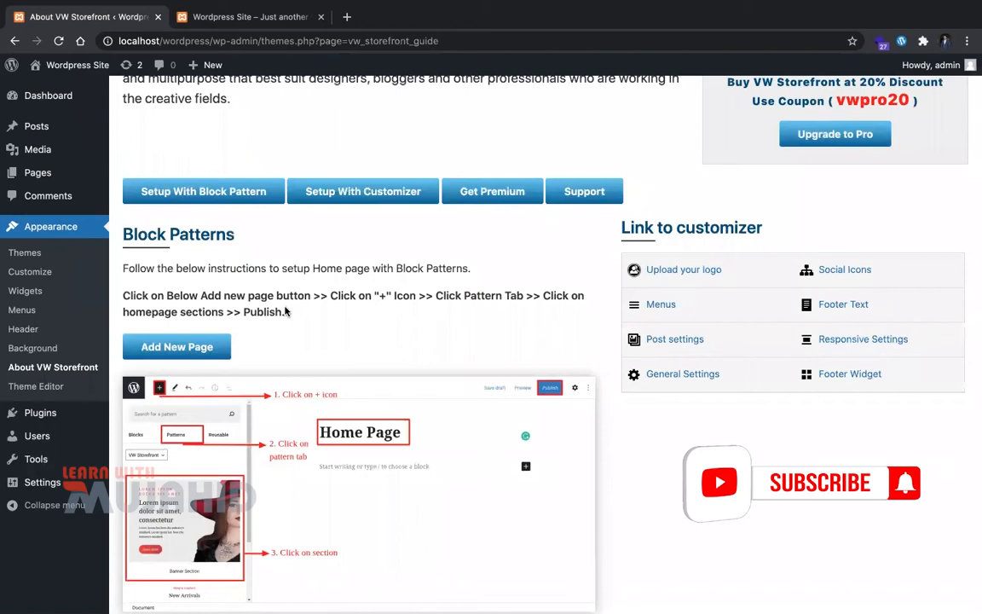
scroll(286, 311, "up", 2)
scroll(286, 311, "down", 3)
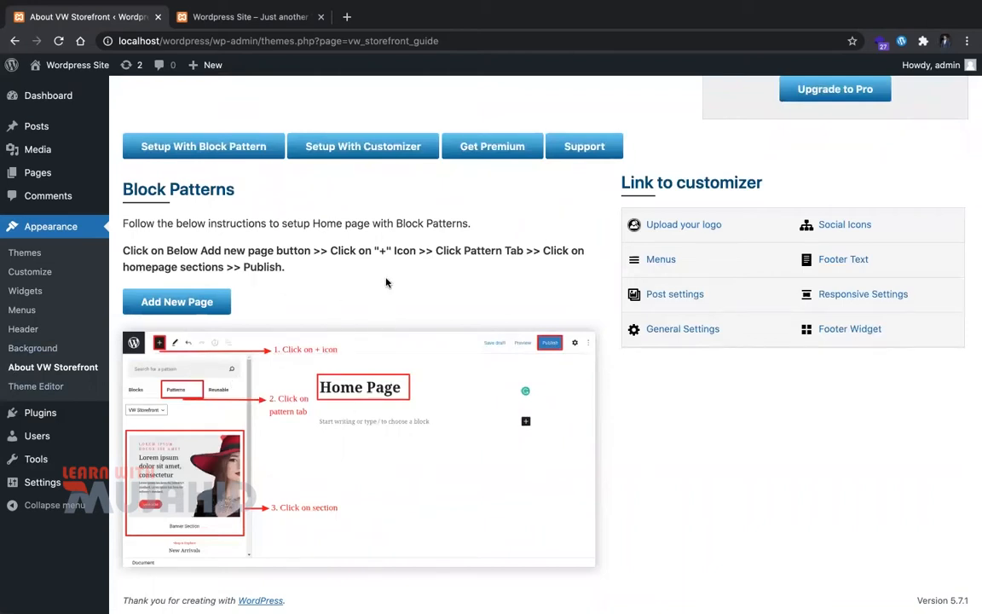
scroll(352, 192, "up", 3)
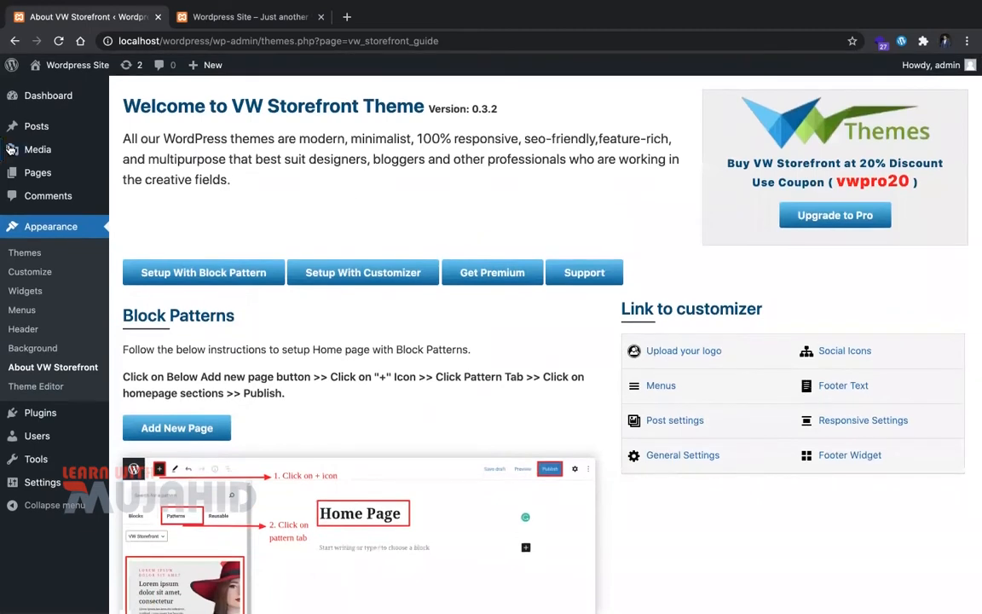
Step: Return to the admin dashboard and reload the live site front page again
left_click(15, 98)
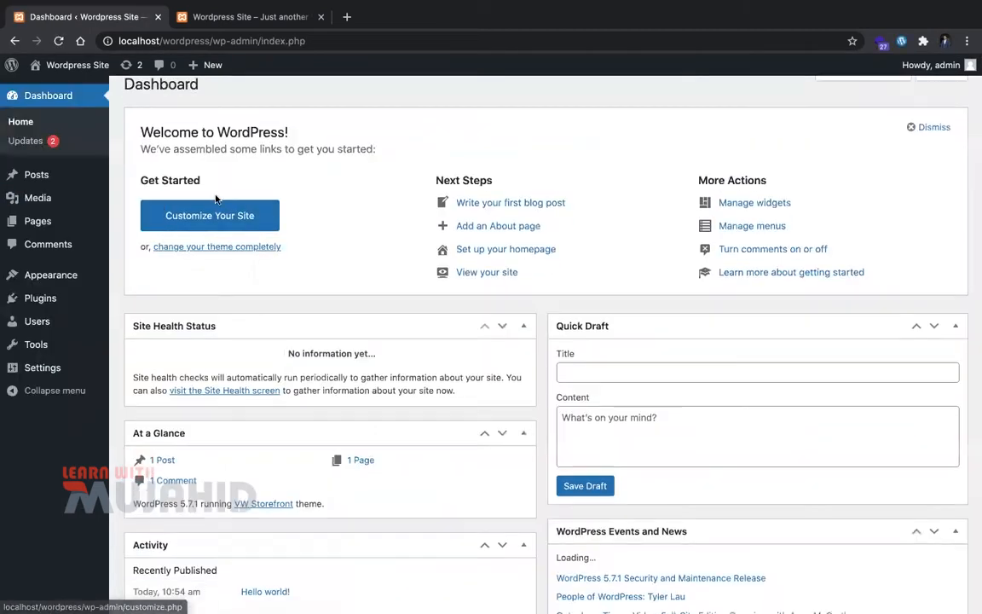
scroll(77, 391, "down", 4)
scroll(217, 312, "up", 1)
scroll(216, 312, "up", 3)
key("ctrl+Tab")
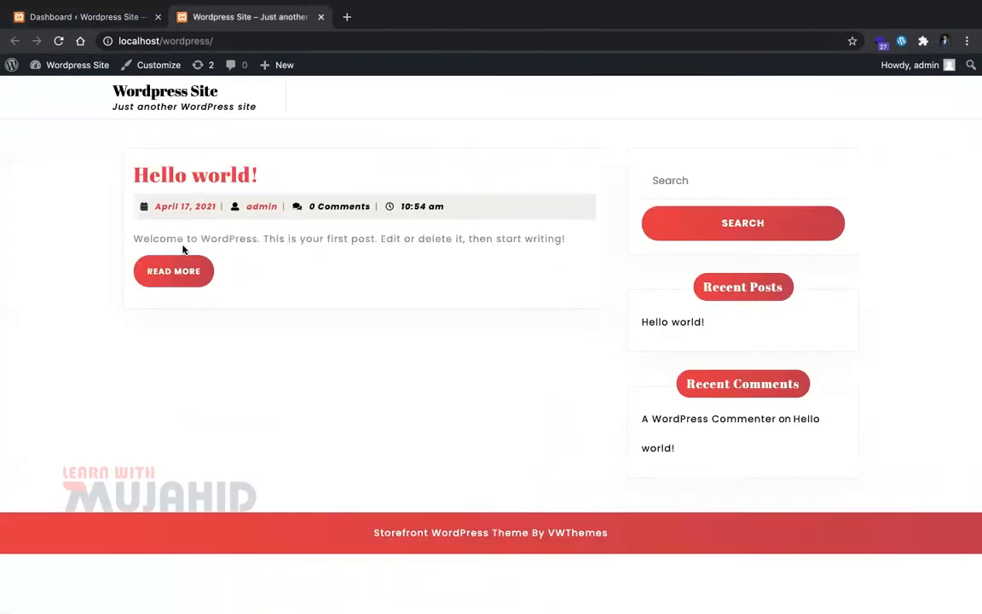
key("super+r")
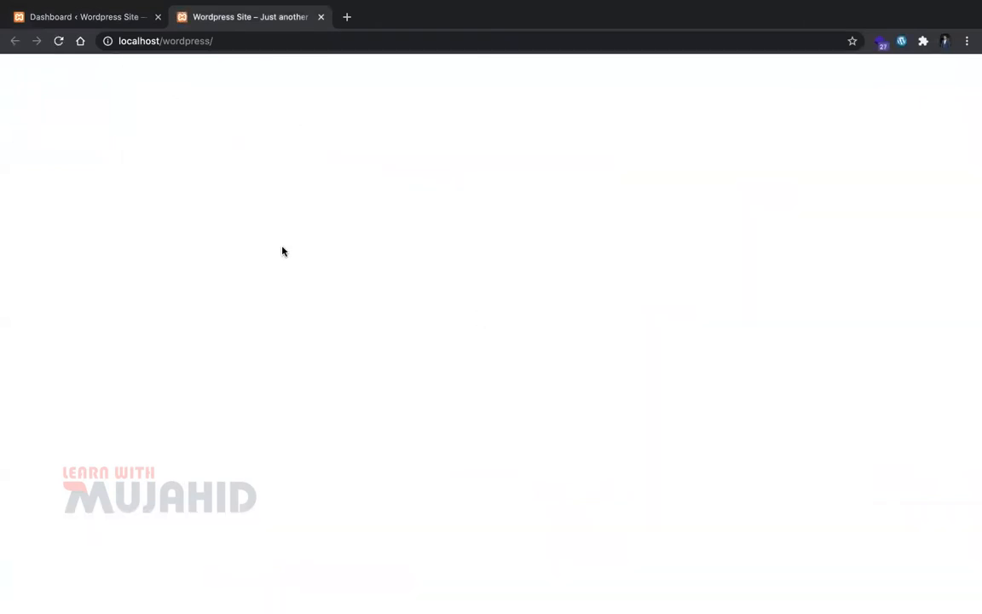
key("ctrl+Tab")
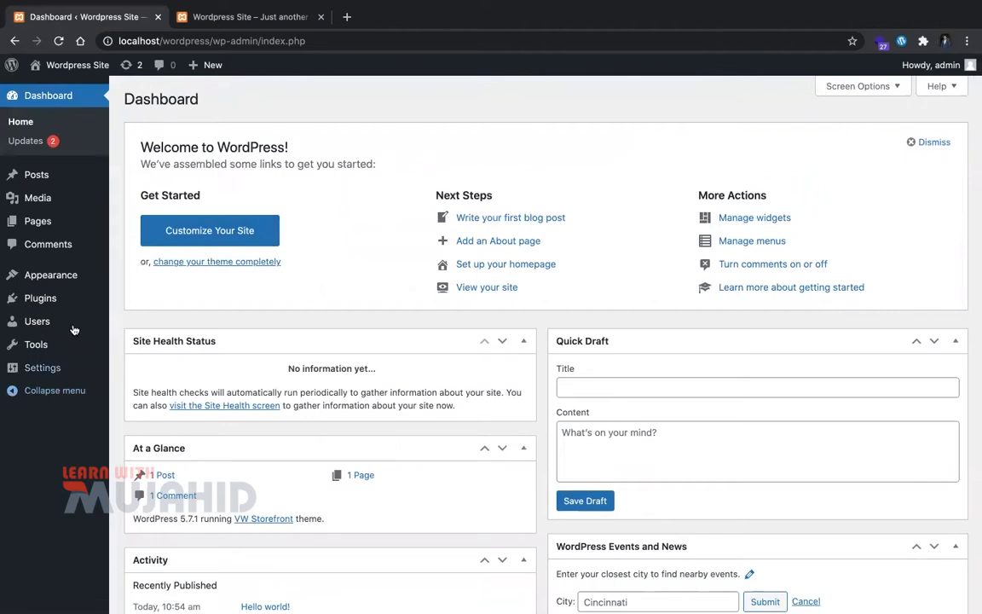
Step: Find 'woocommerce' under Plugins > Add New, install WooCommerce and activate it
mouse_move(70, 298)
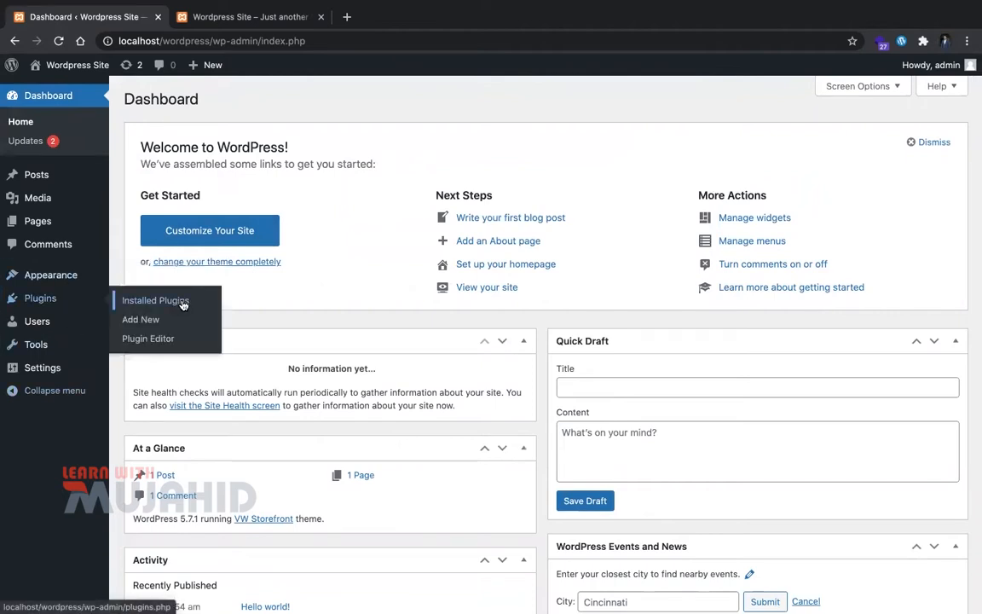
left_click(182, 301)
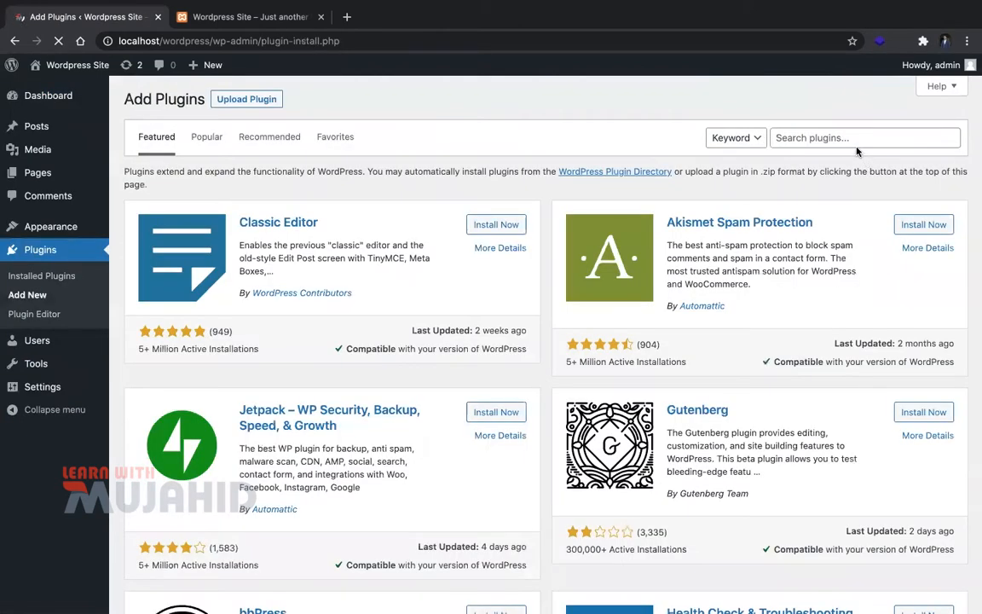
left_click(857, 146)
type("woocommerc")
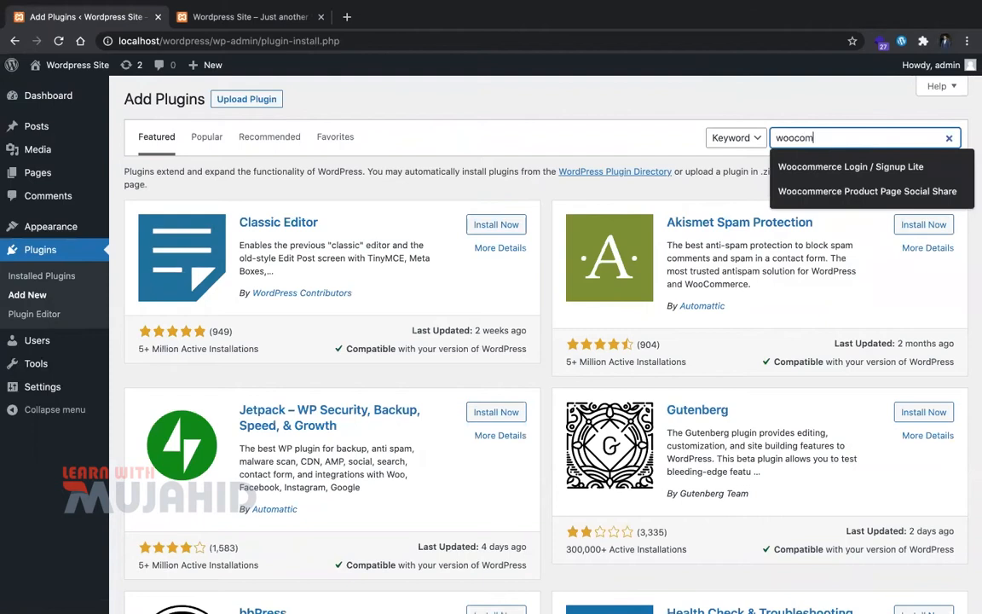
type("e")
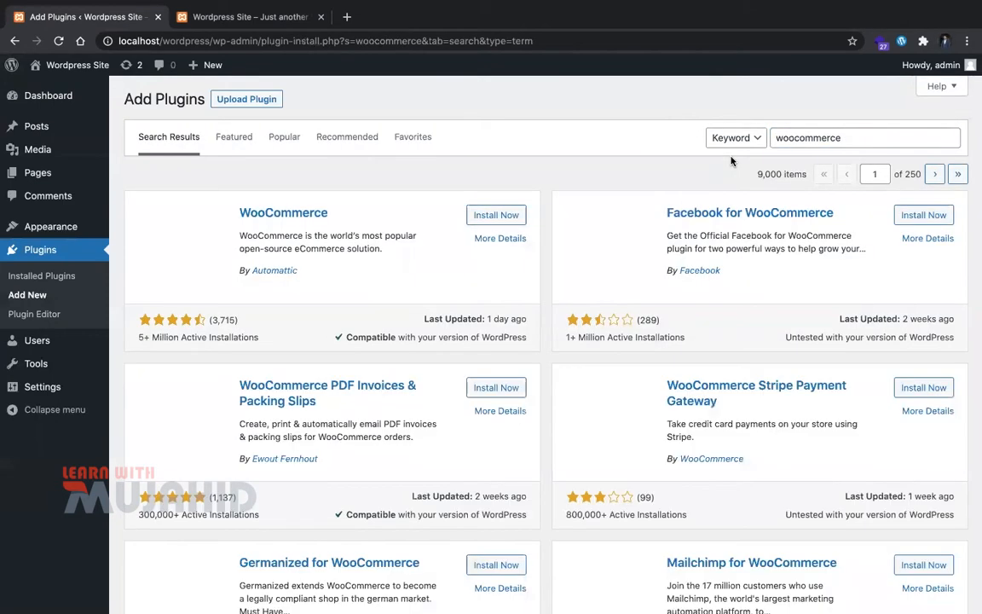
left_click(493, 214)
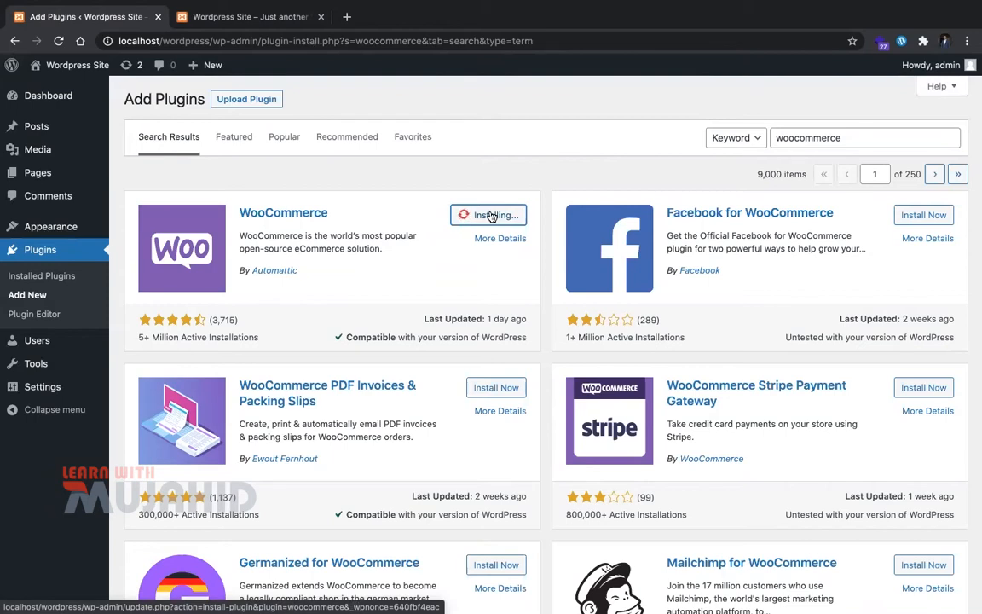
mouse_move(297, 4)
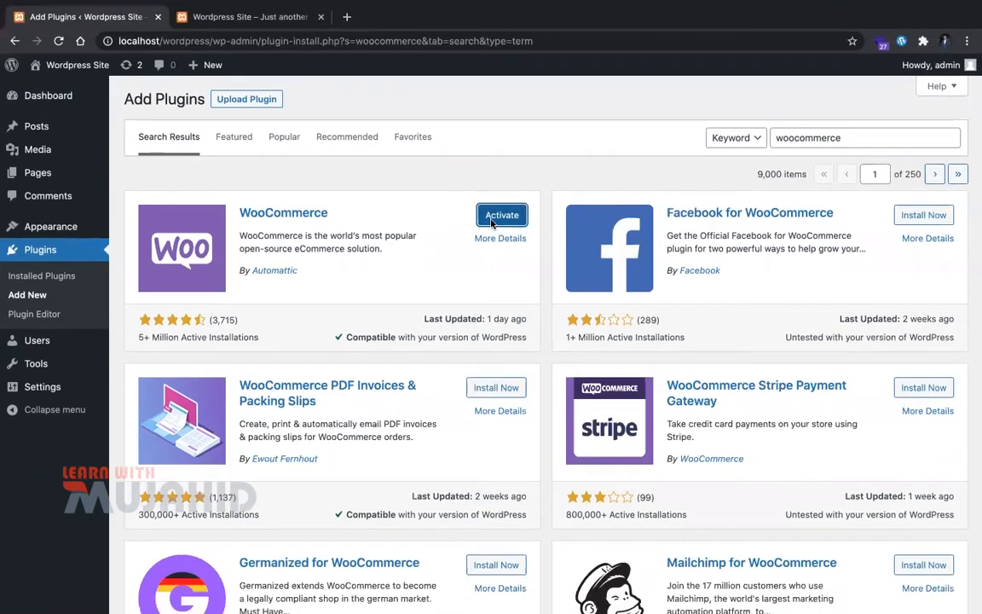
left_click(493, 221)
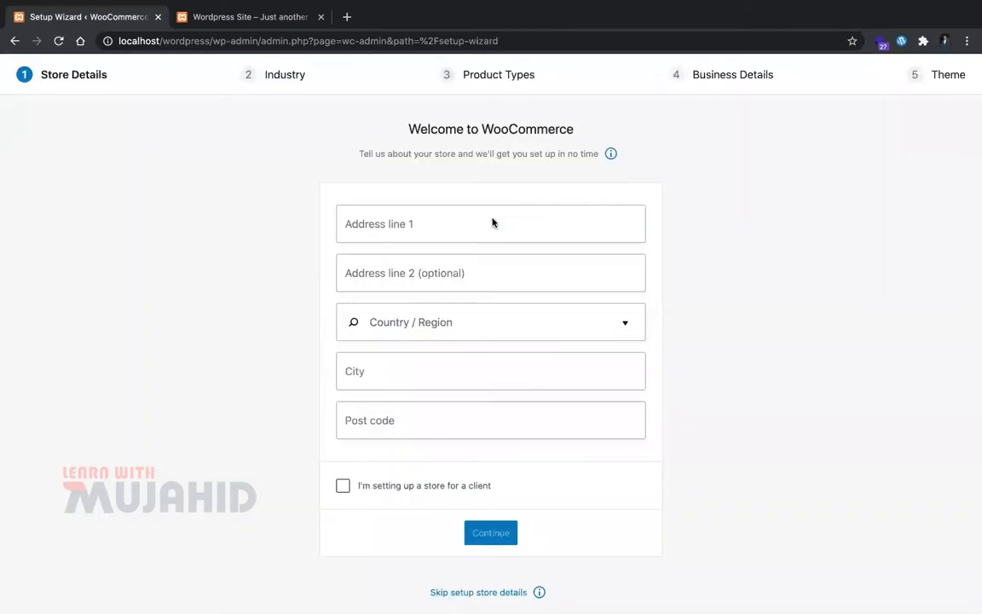
Step: Enter 'dummy address' and 'address 2' as the store's address lines
left_click(492, 222)
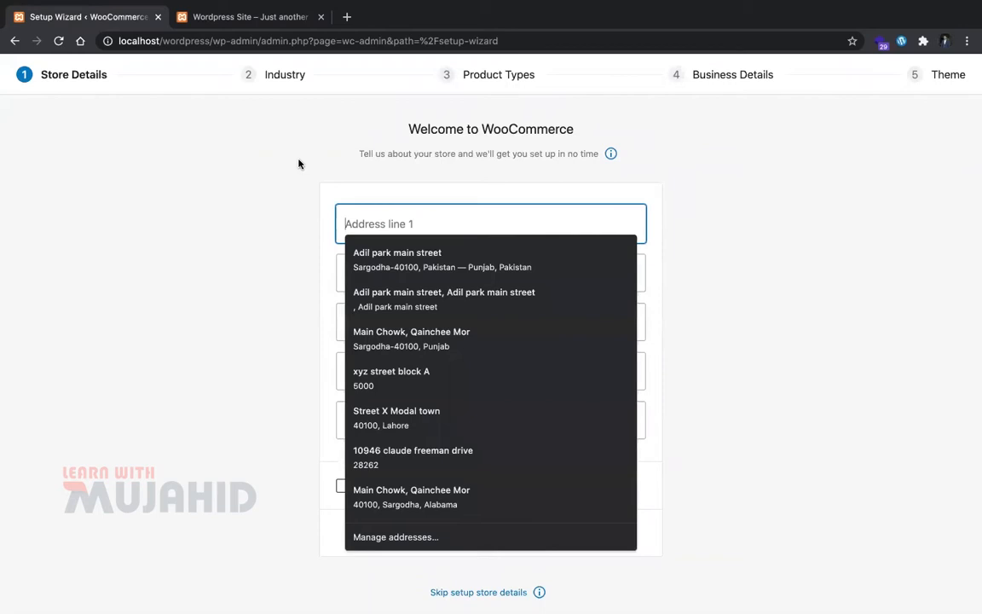
left_click(393, 216)
type("asas")
key("BackSpace")
key("BackSpace")
type("dummy ")
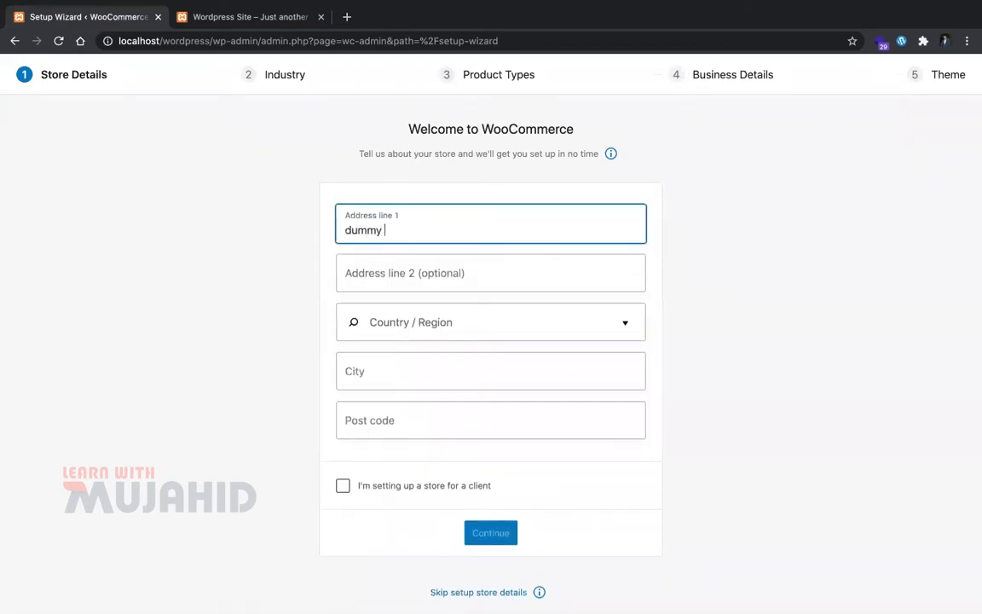
type("address")
key("Tab")
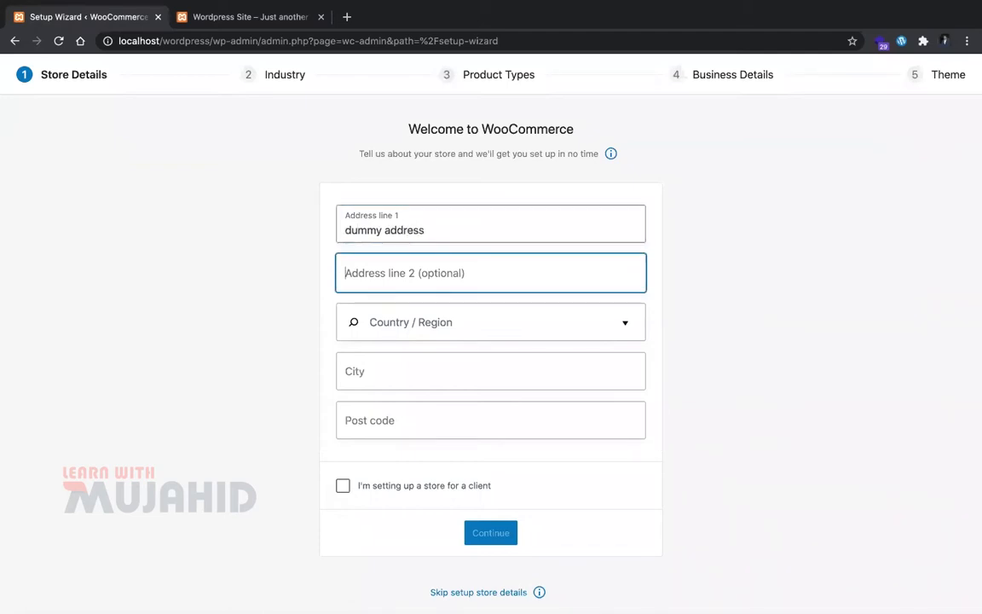
type("address 2")
key("Tab")
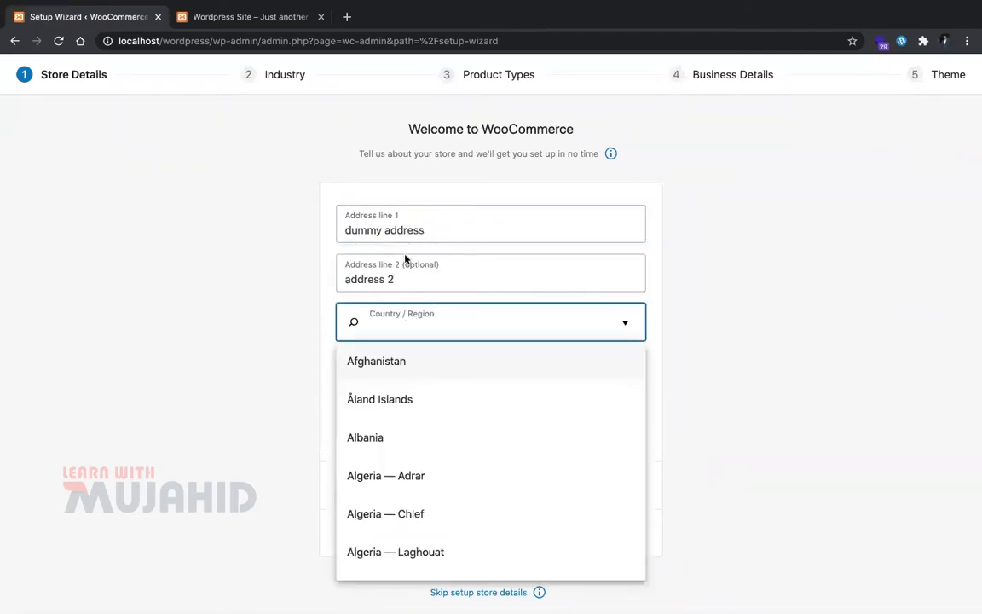
Step: Fill the location from the Pakistan autofill suggestions and mark the store as for a client
type("pak")
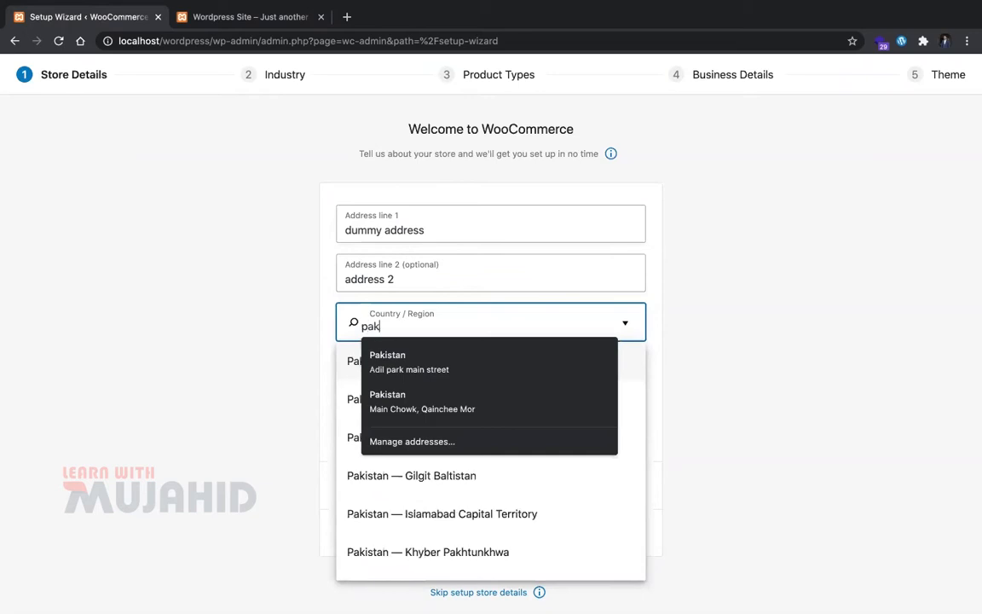
left_click(371, 351)
left_click(682, 404)
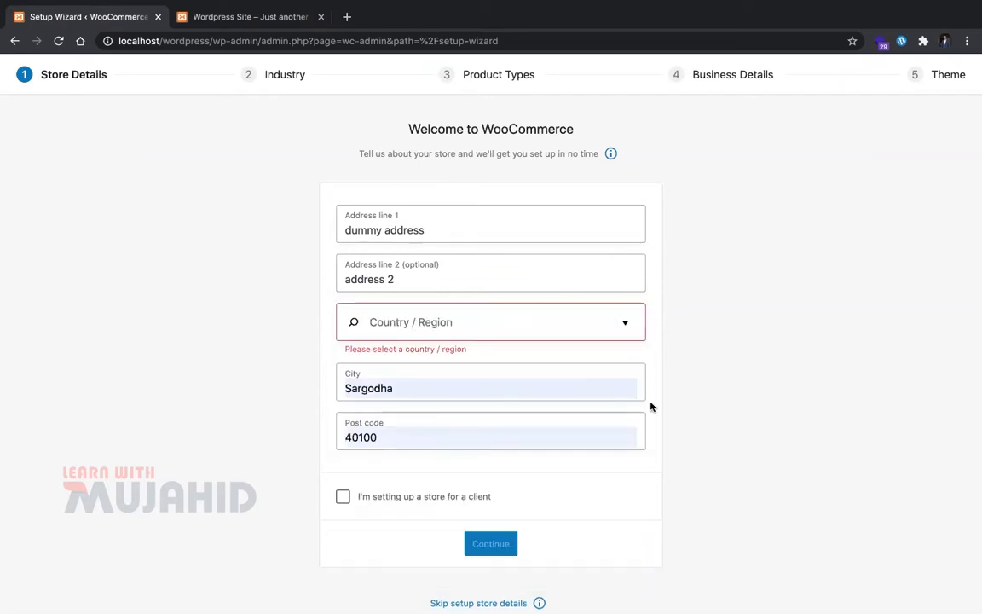
left_click(444, 389)
left_click(692, 506)
left_click(475, 334)
left_click(477, 350)
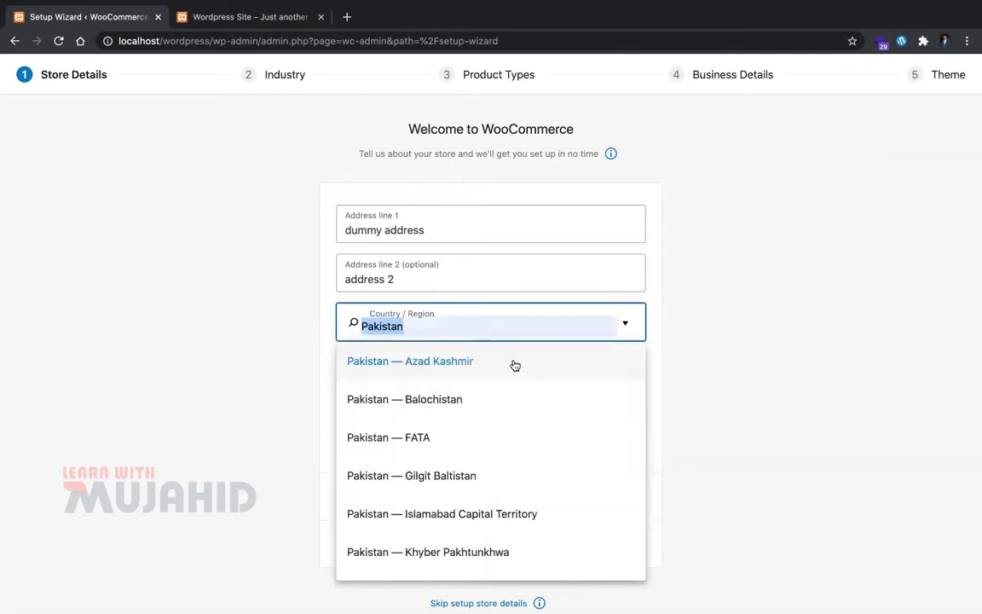
left_click(748, 396)
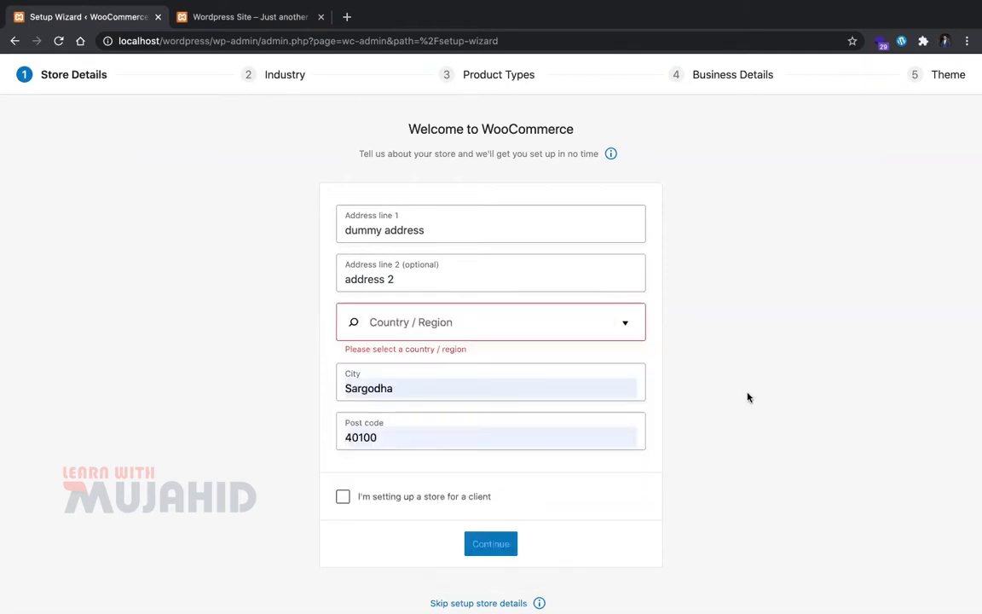
left_click(401, 505)
Step: Search the Country/Region list for Pakistan
left_click(439, 321)
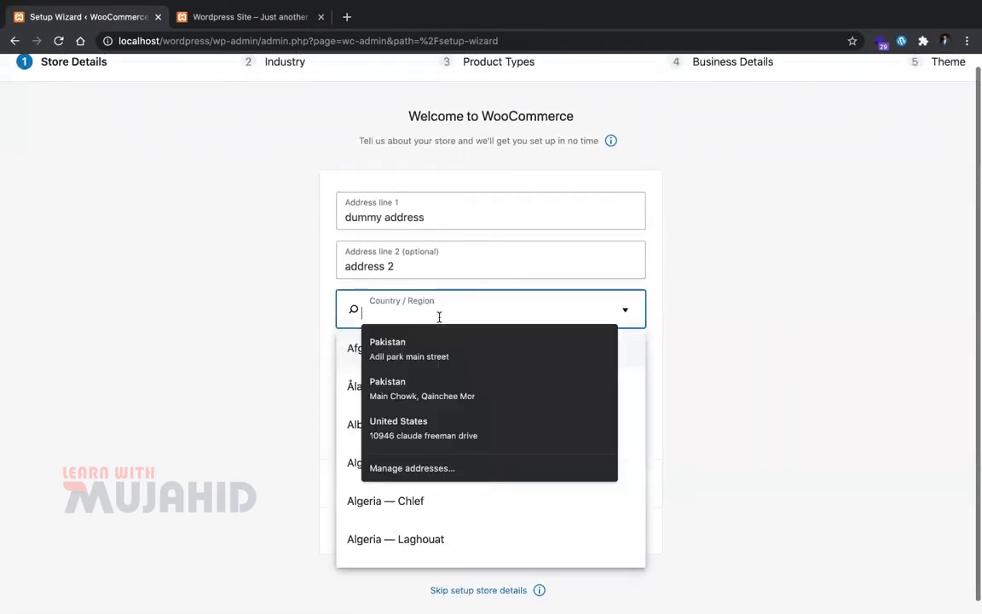
type("pakistan")
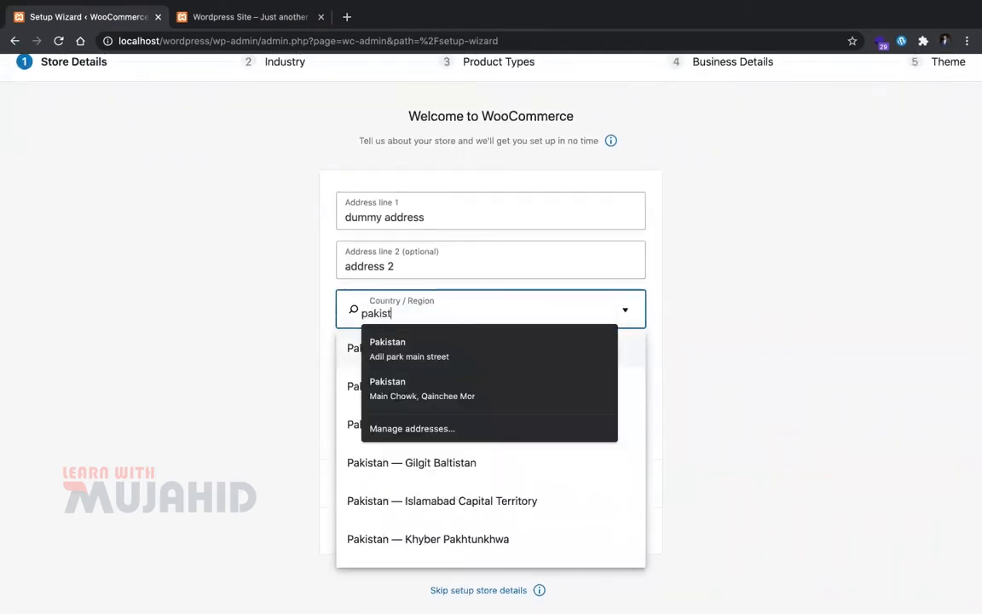
key("Down")
key("Return")
left_click(445, 321)
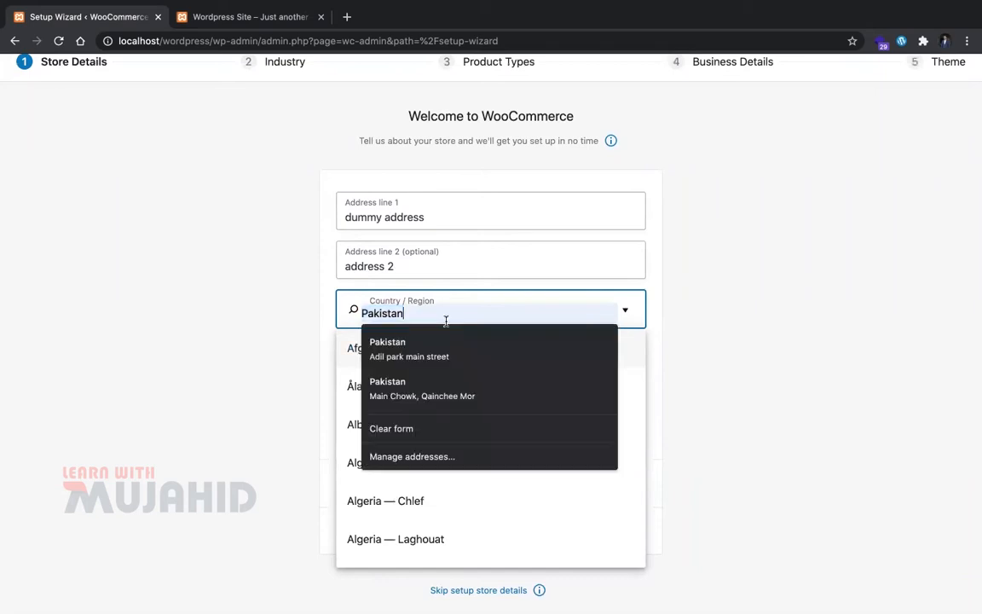
left_click(622, 309)
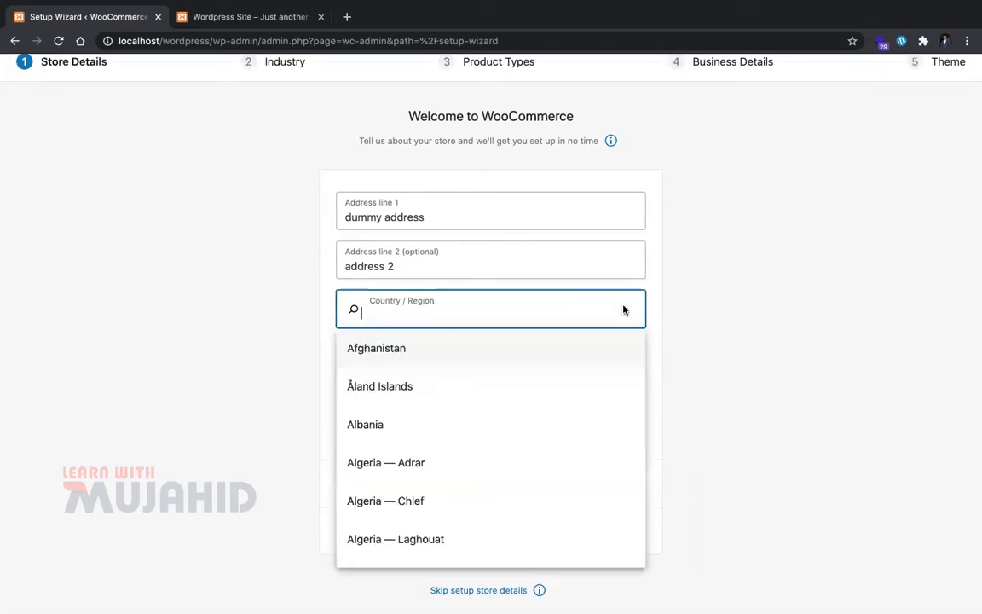
scroll(504, 449, "down", 20)
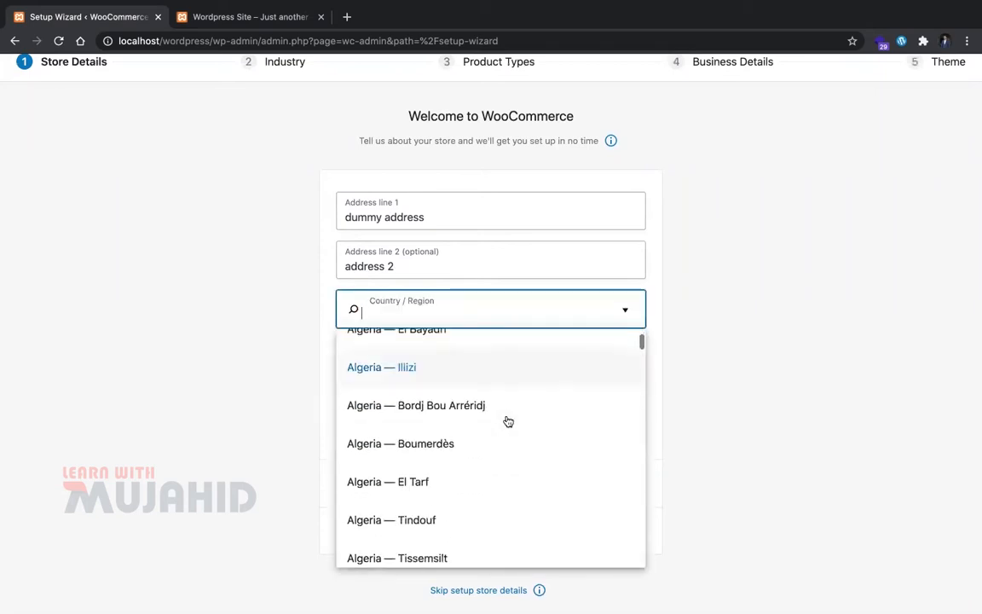
scroll(508, 421, "down", 15)
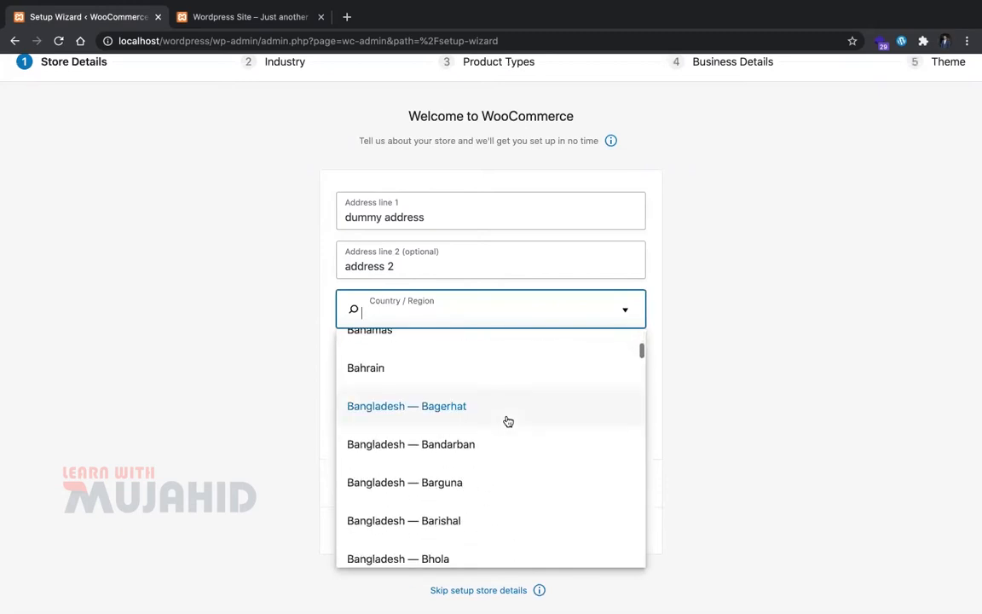
scroll(508, 421, "down", 20)
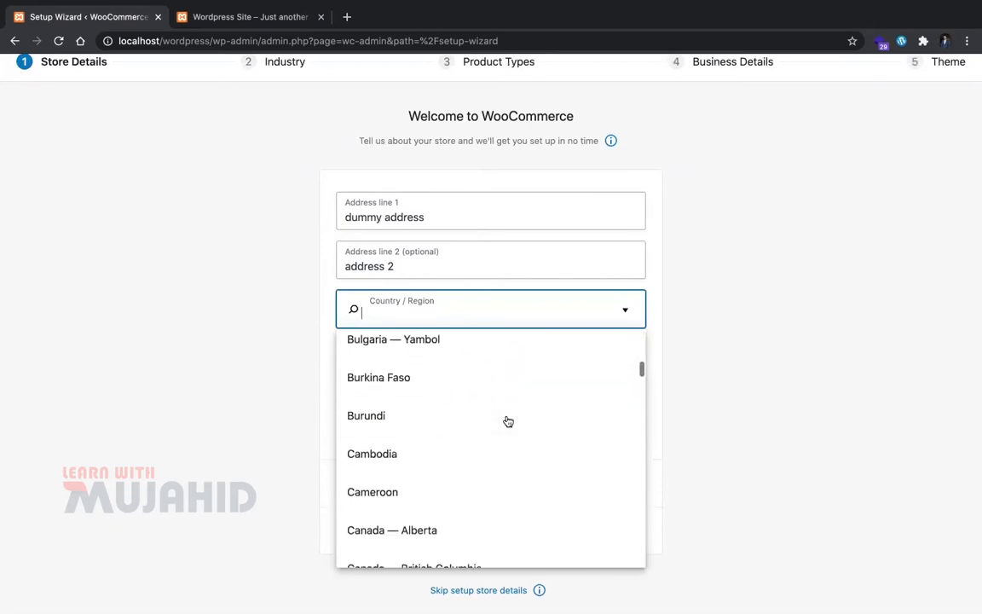
Step: Set Country/Region to Pakistan — Islamabad Capital Territory, continue, and decline usage tracking
type("[ak")
key("BackSpace")
key("BackSpace")
key("BackSpace")
type("pakis")
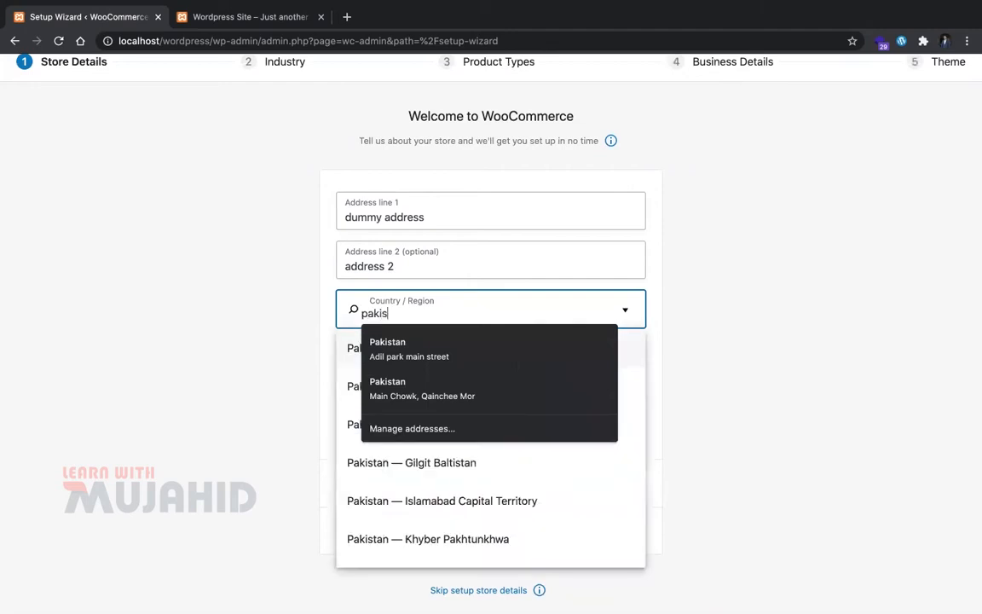
type("tan -p")
key("BackSpace")
key("BackSpace")
key("BackSpace")
key("Down")
key("Down")
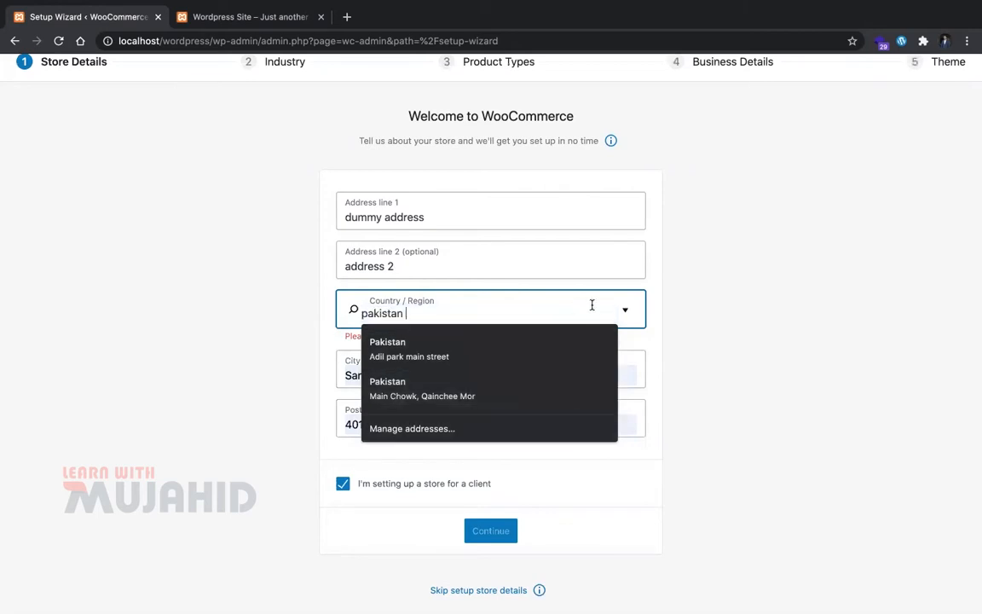
left_click(626, 313)
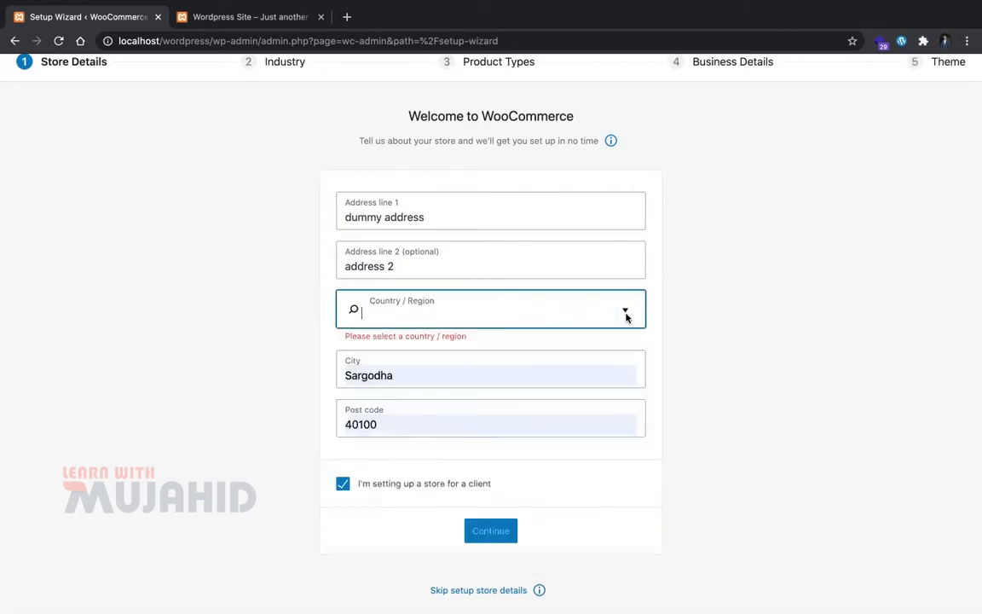
left_click(623, 316)
type("pakis")
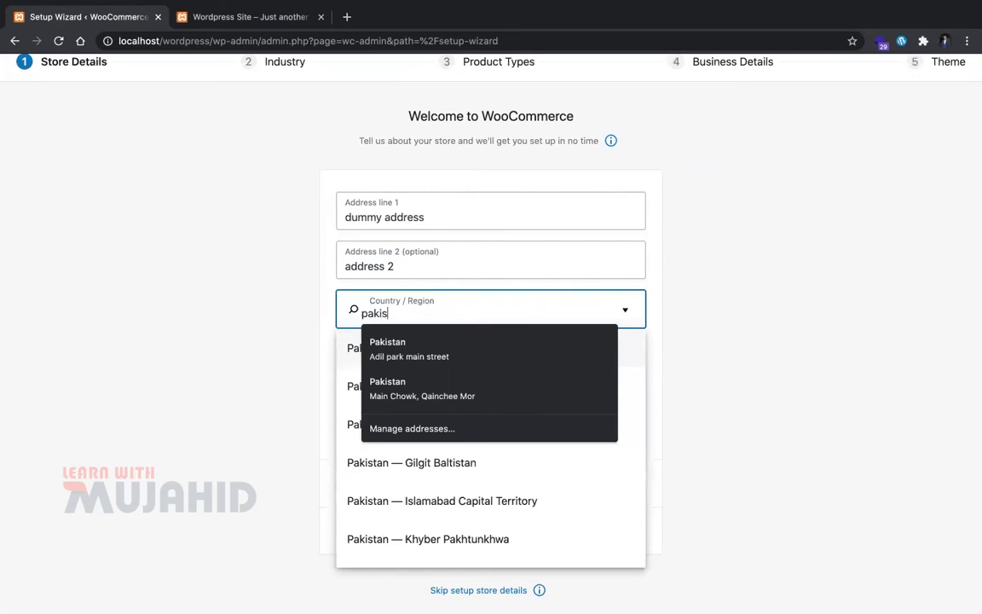
left_click(373, 503)
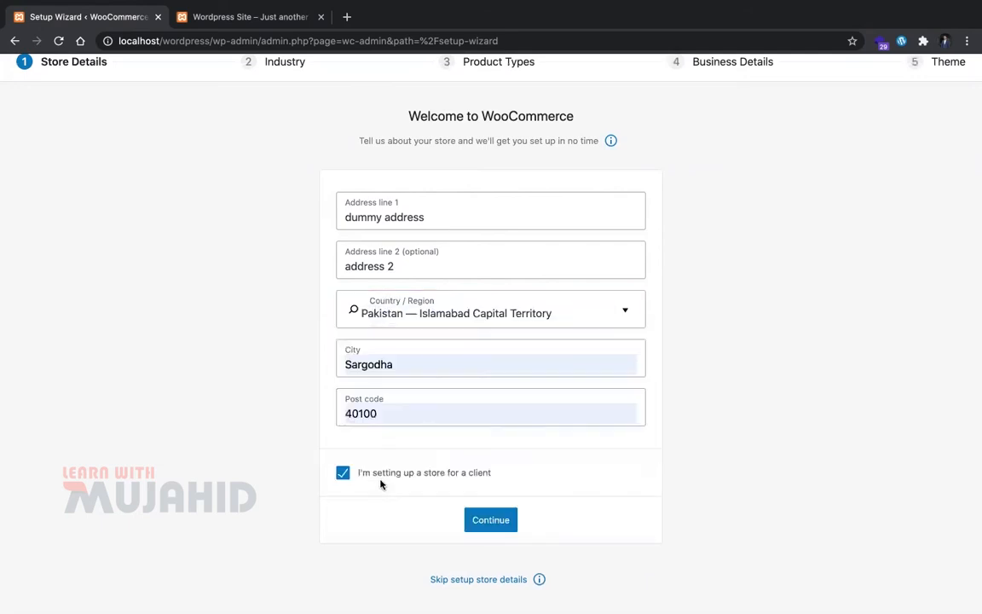
left_click(480, 522)
left_click(564, 370)
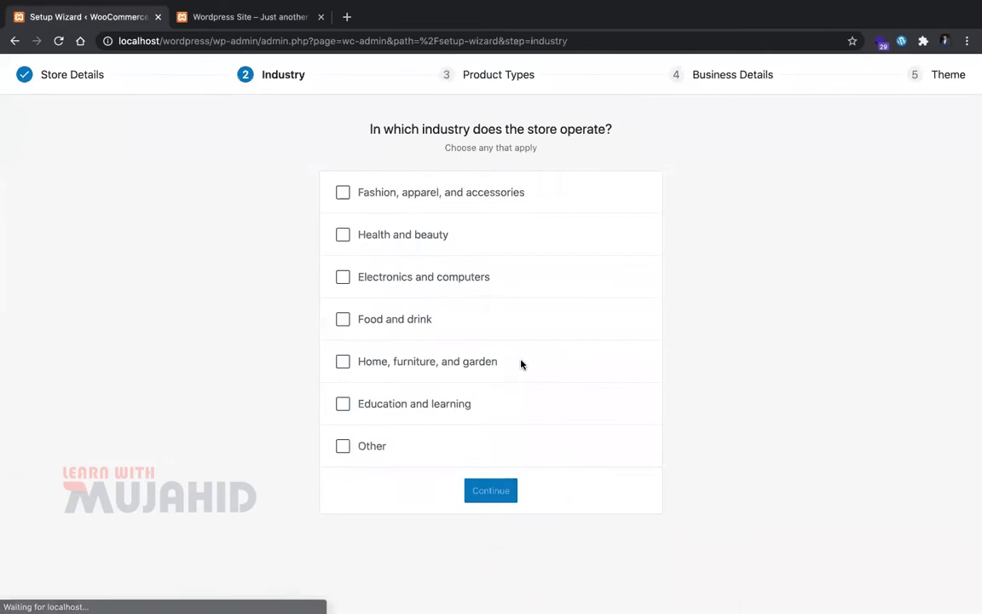
Step: Choose Fashion, apparel, and accessories plus Health and beauty industries, keeping physical products
left_click(413, 202)
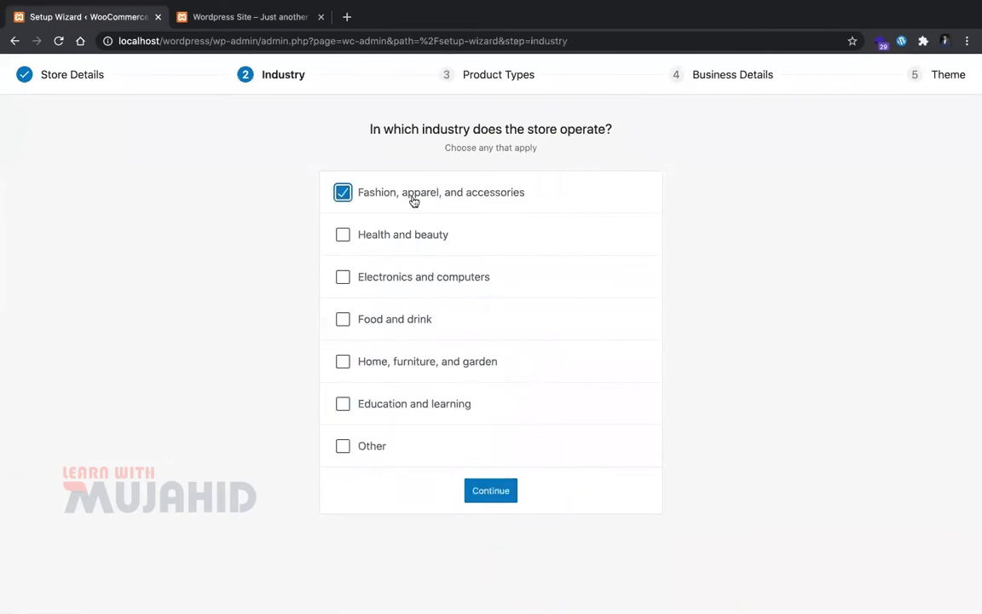
left_click(416, 235)
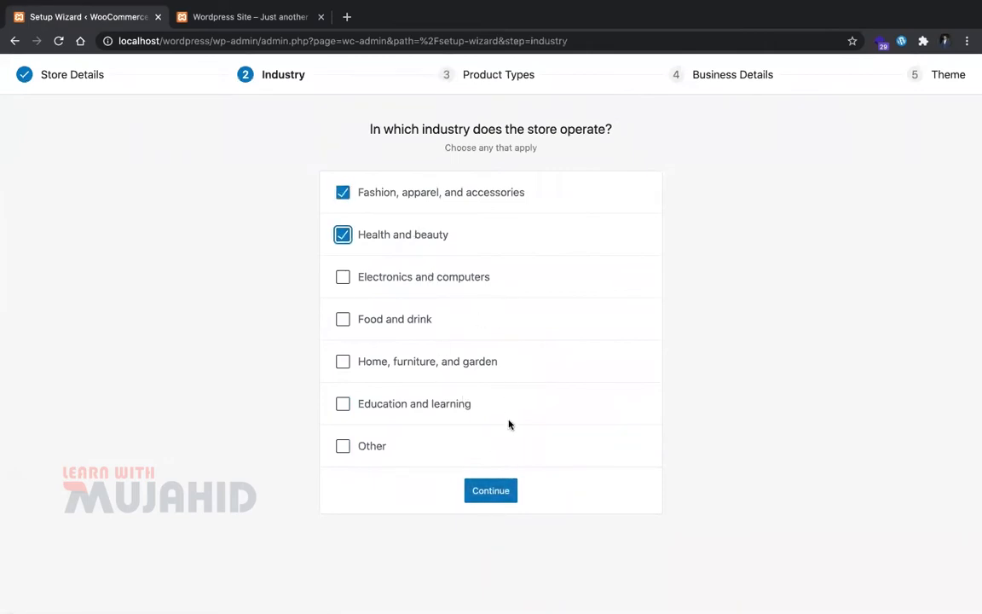
left_click(491, 500)
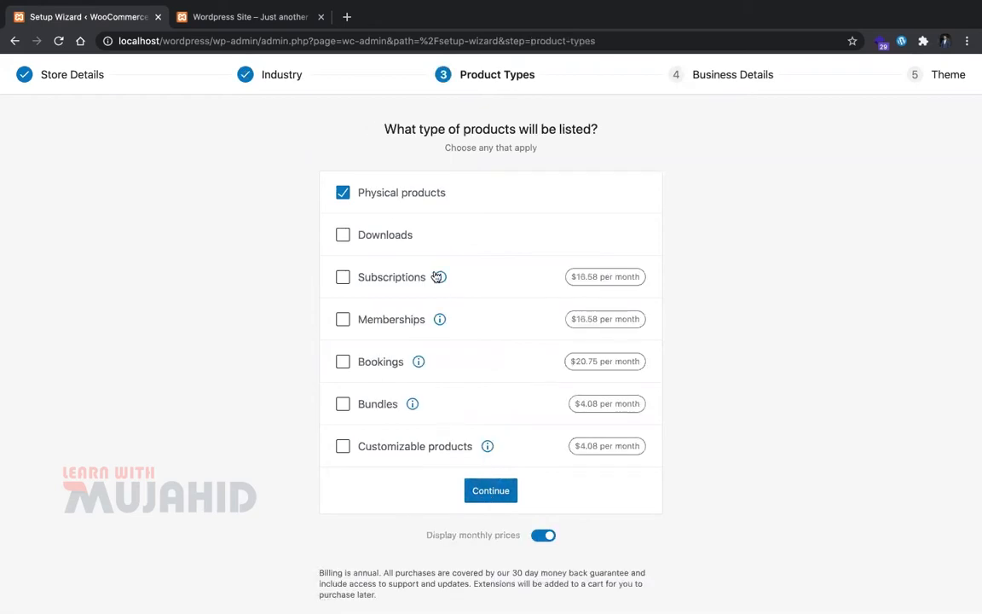
left_click(483, 490)
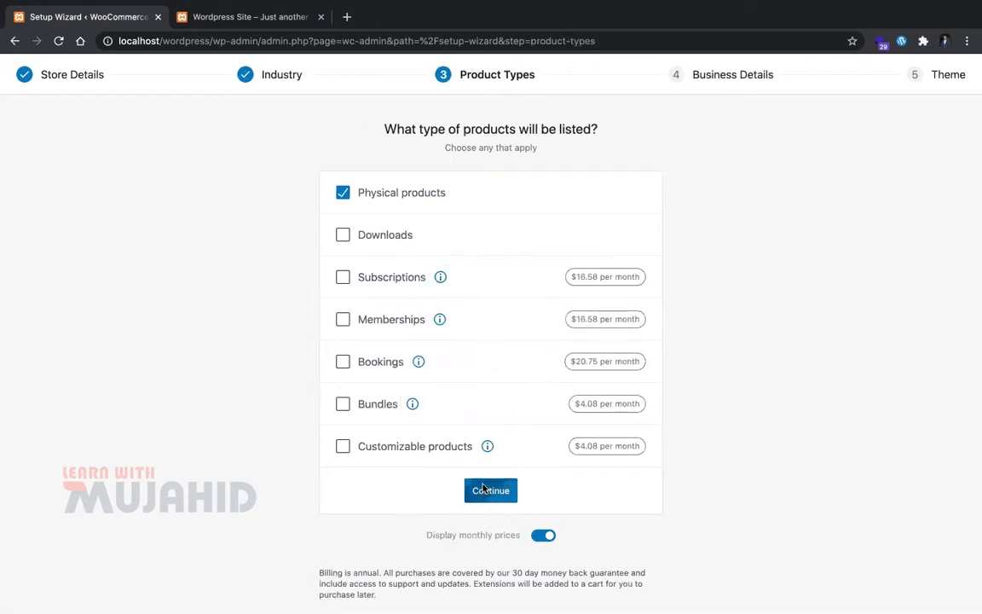
left_click(449, 242)
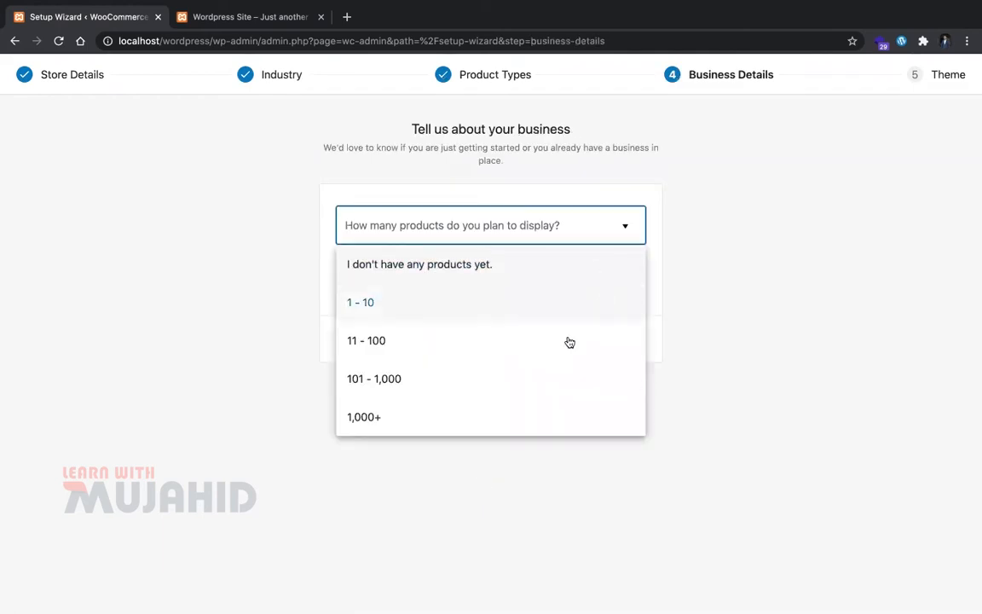
Step: Set planned products to 11 - 100 and turn off the Market on Facebook plugin
left_click(463, 339)
left_click(468, 288)
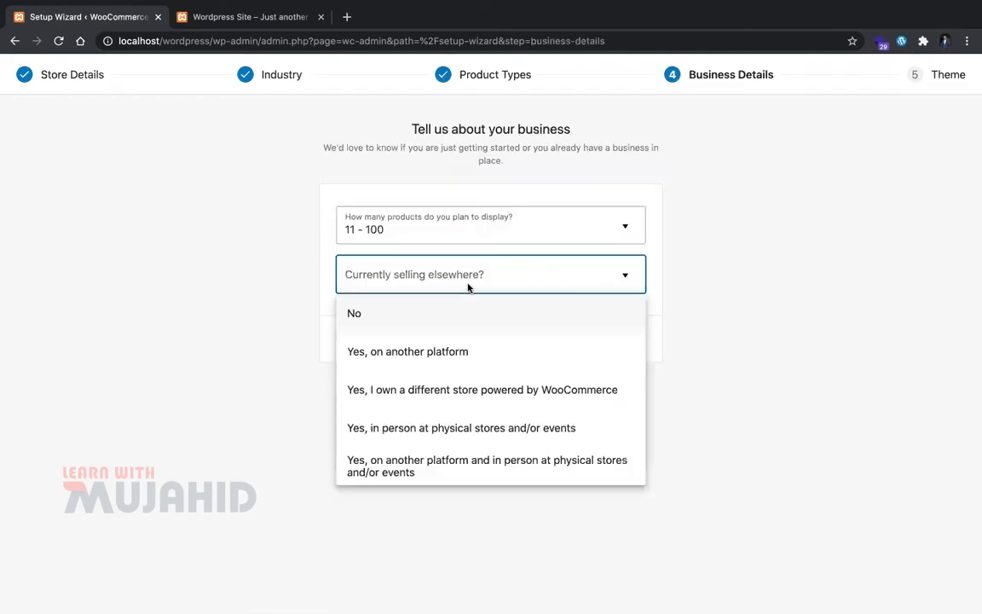
left_click(576, 401)
scroll(538, 353, "down", 3)
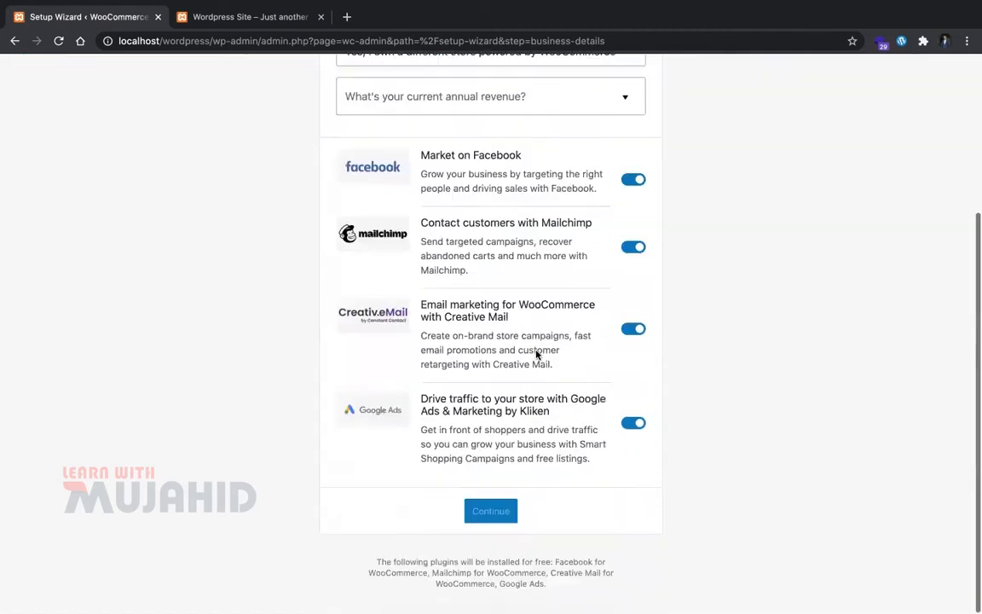
scroll(480, 520, "up", 3)
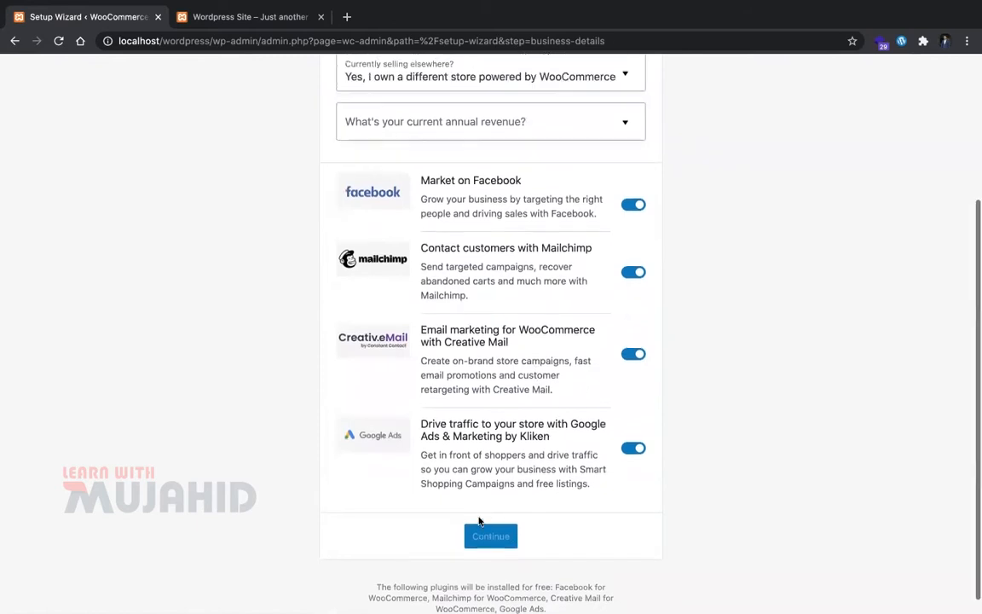
left_click(638, 366)
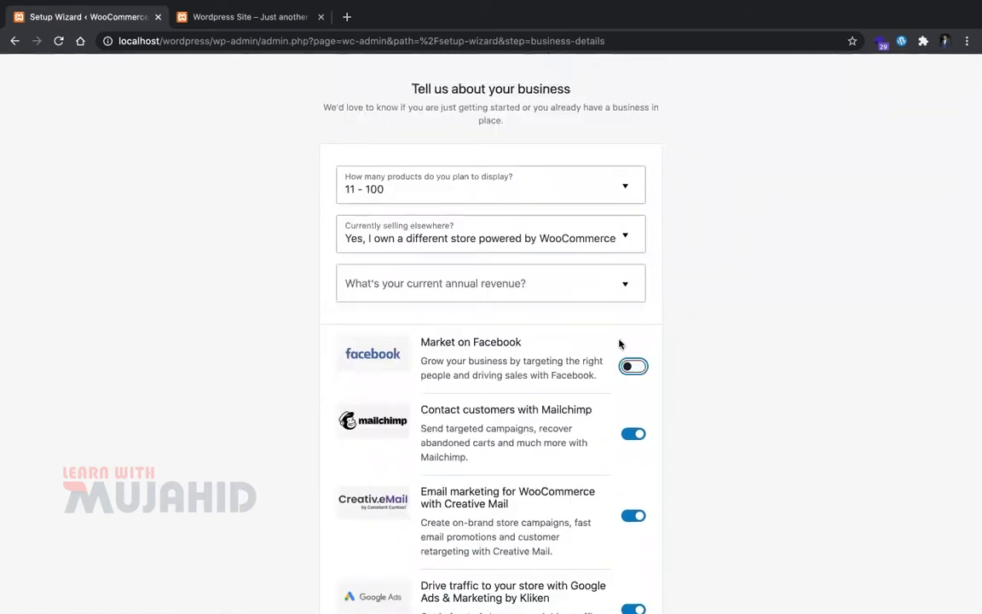
left_click(574, 244)
left_click(494, 274)
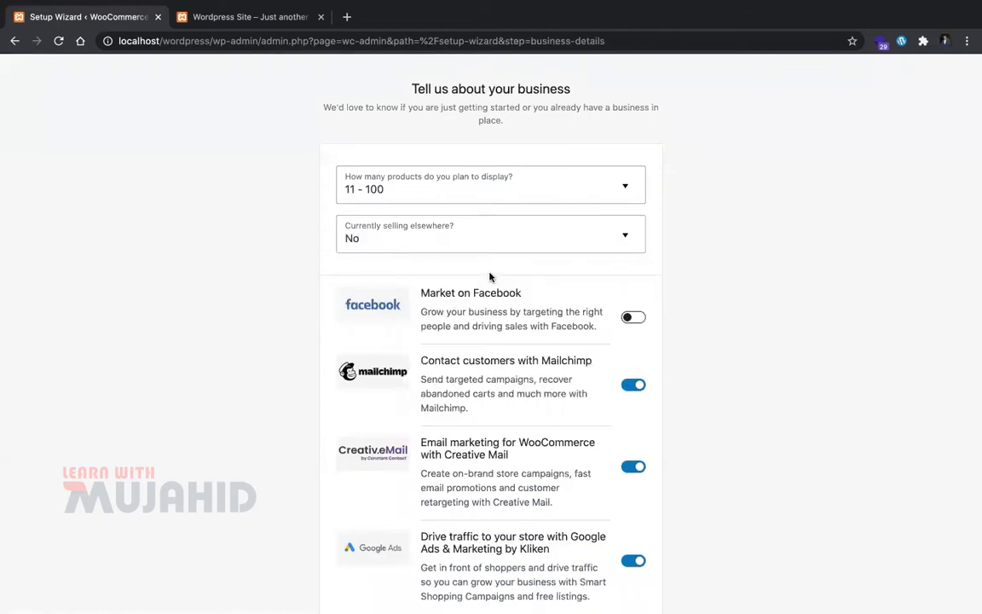
Step: Answer that the store sells in person at physical stores and turn off Mailchimp
scroll(540, 270, "down", 1)
scroll(539, 271, "down", 1)
left_click(580, 199)
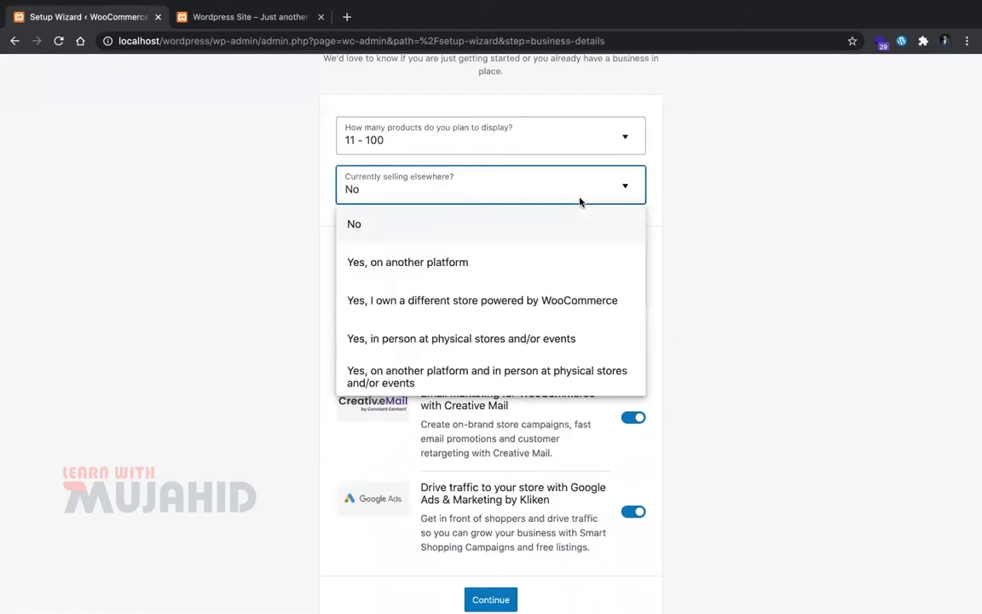
left_click(576, 337)
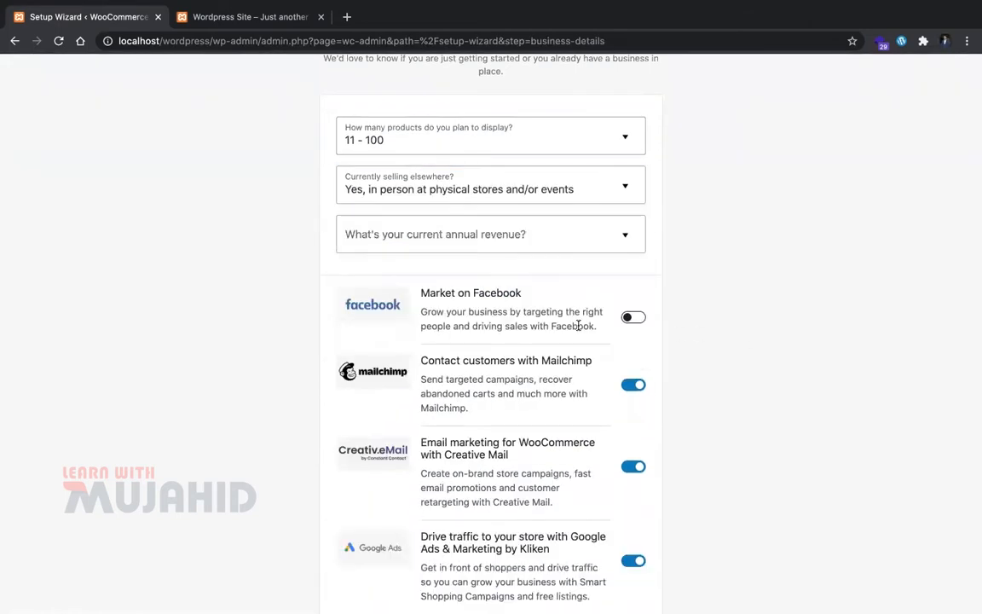
key("Tab")
key("Tab")
key("Tab")
key("space")
scroll(632, 518, "down", 2)
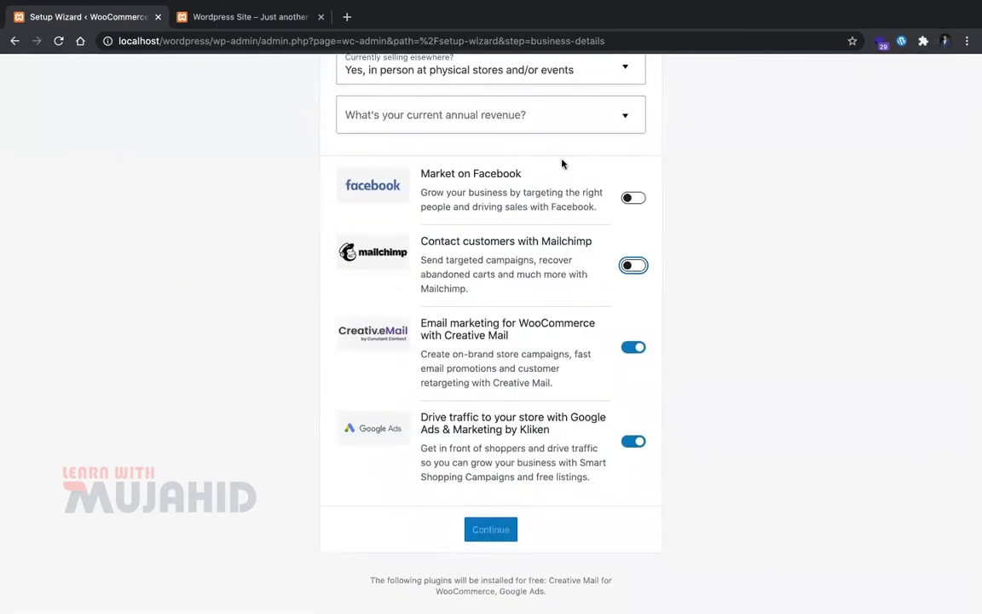
Step: Set annual revenue to Up to £400,000.00 and submit the business details
left_click(521, 128)
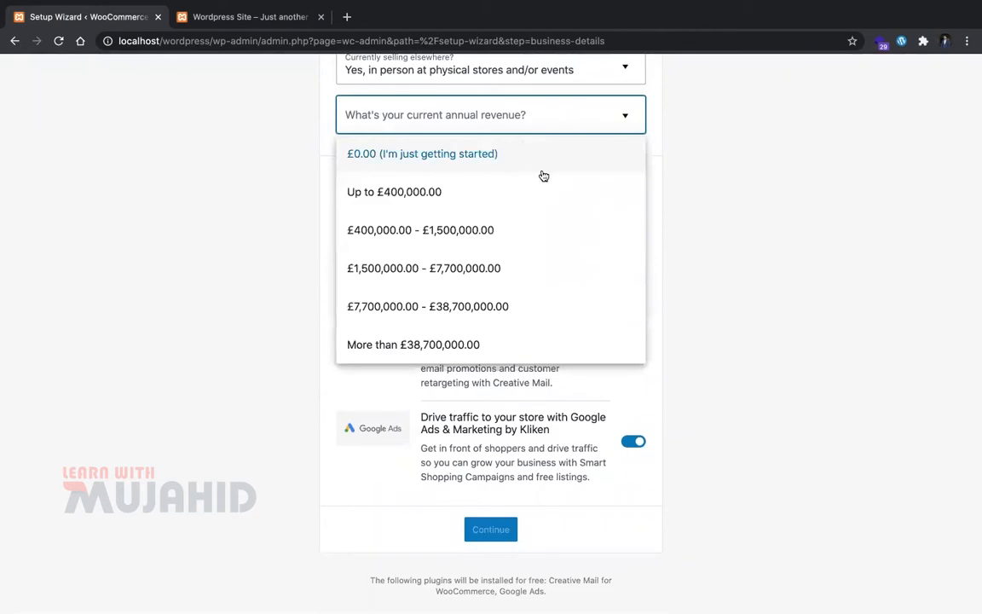
left_click(558, 201)
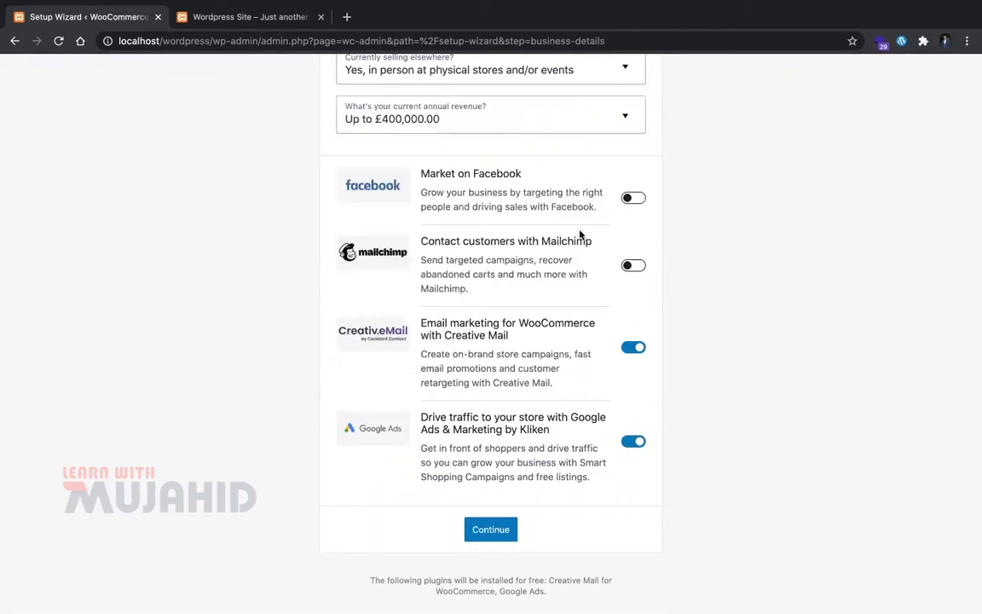
left_click(505, 528)
scroll(486, 356, "up", 3)
scroll(486, 355, "down", 3)
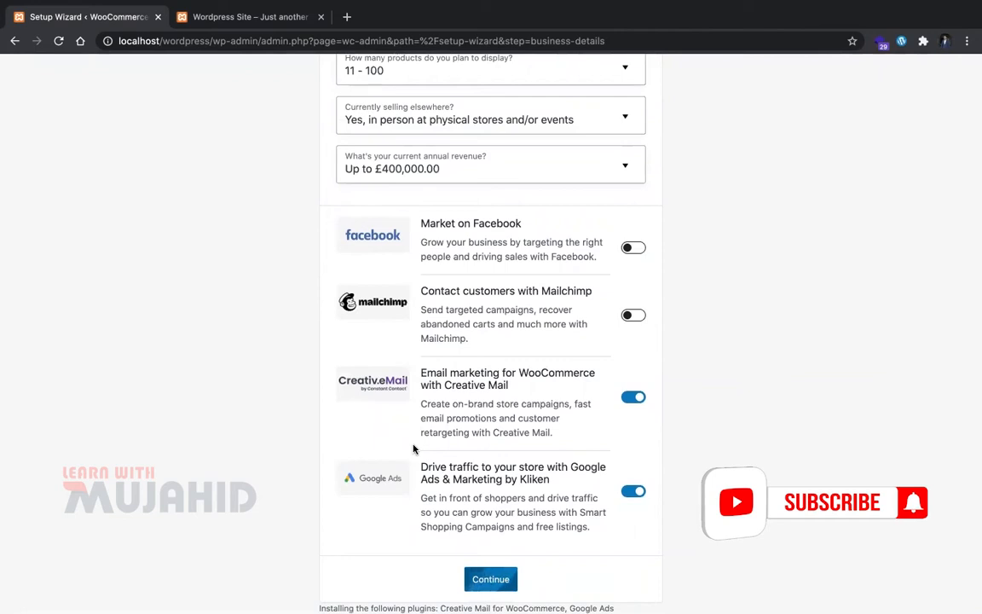
scroll(413, 449, "up", 3)
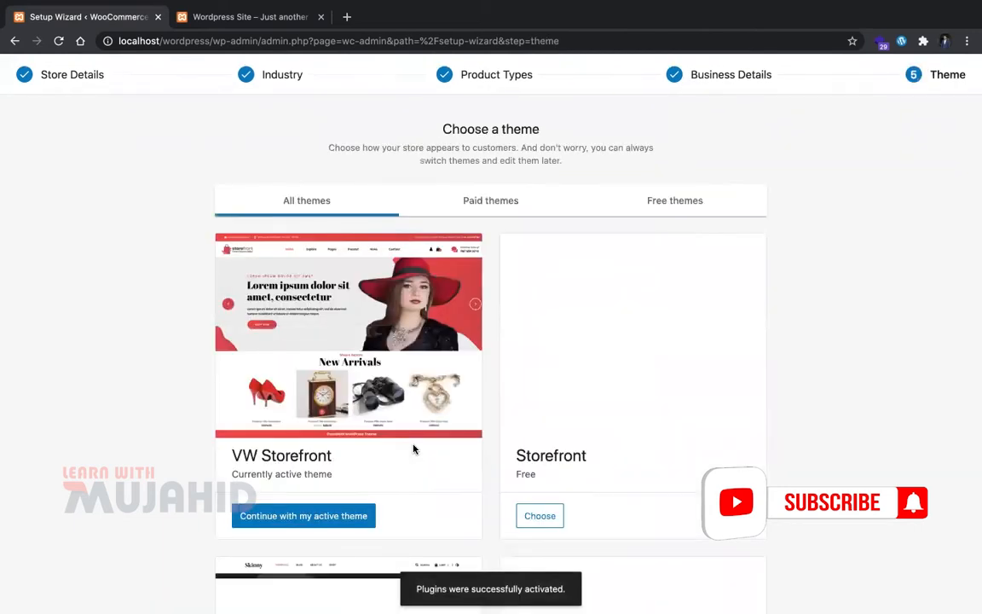
Step: Look through the Storefront live demo, then choose Storefront as the store theme
scroll(480, 452, "down", 5)
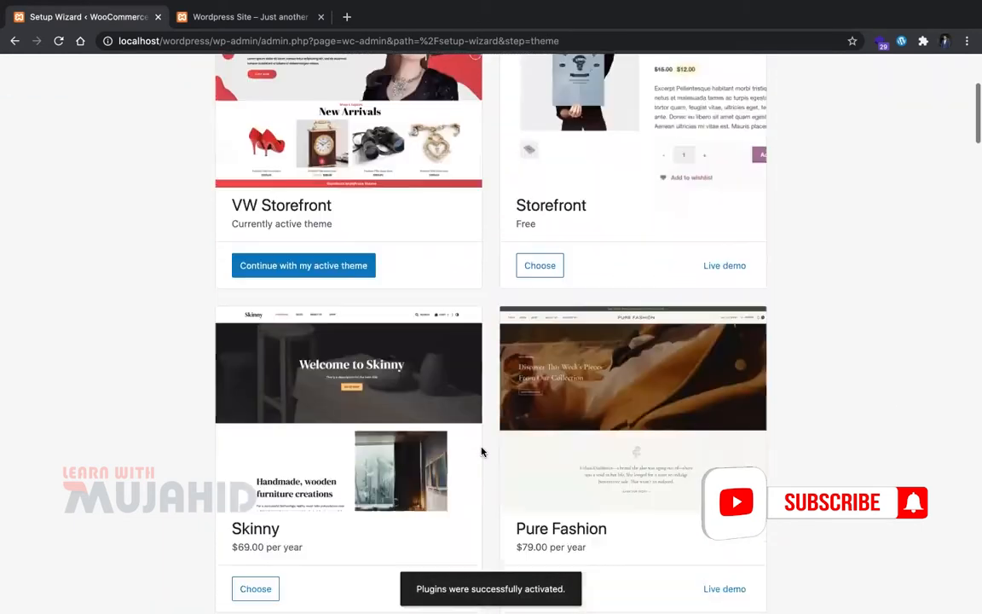
scroll(545, 383, "up", 3)
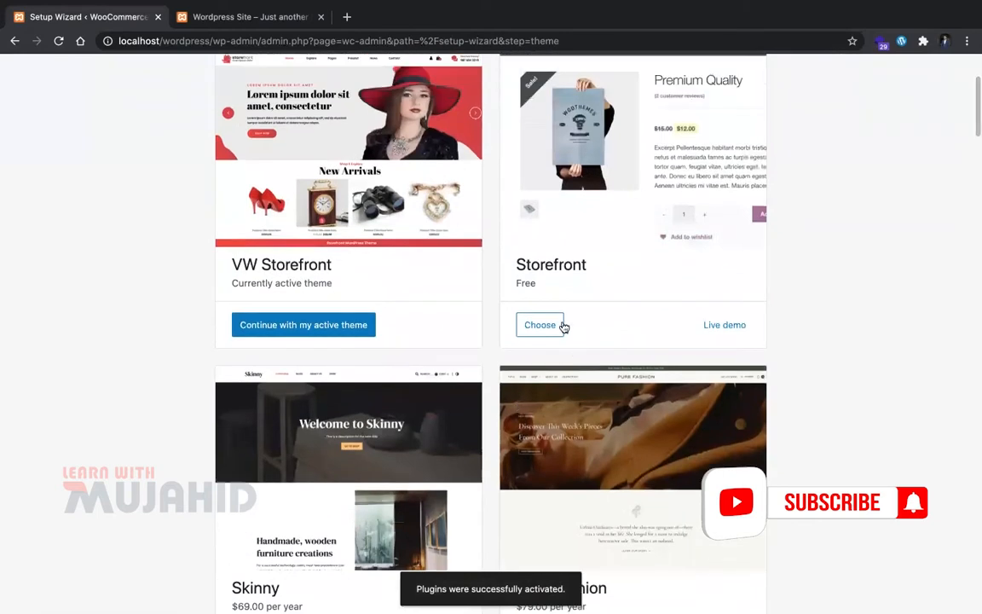
scroll(561, 329, "up", 2)
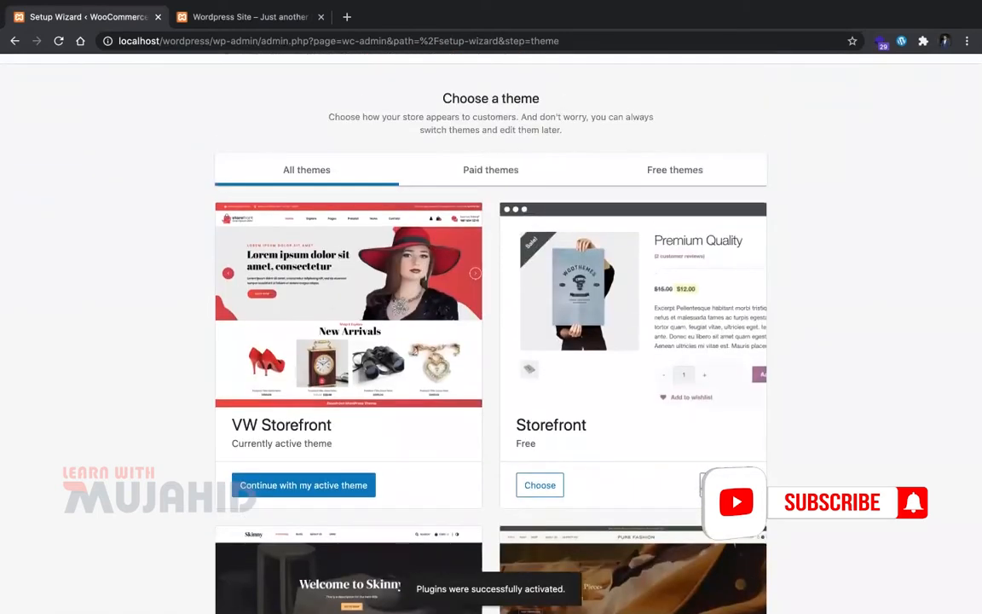
right_click(710, 483)
left_click(670, 452)
right_click(735, 482)
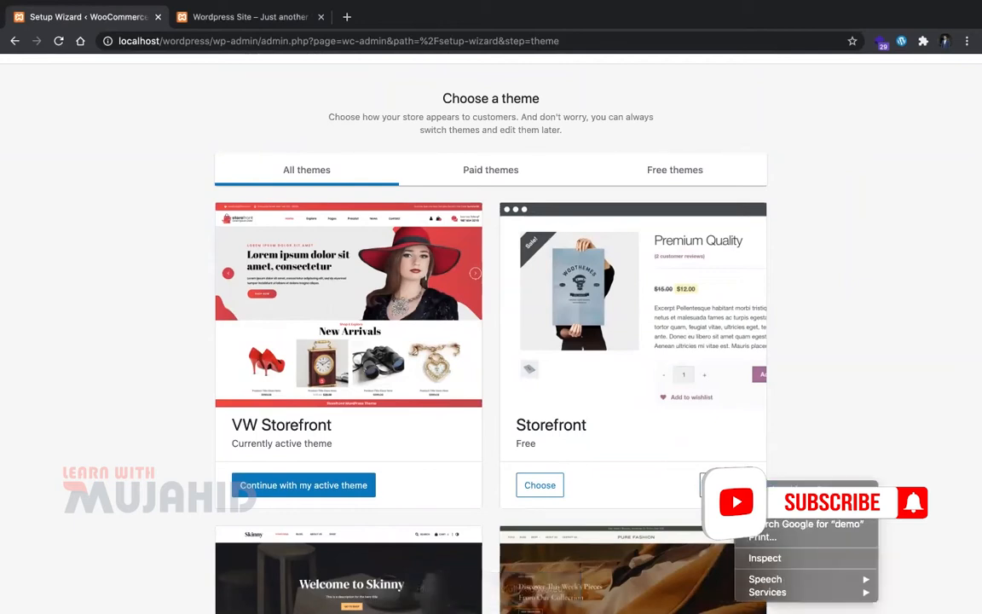
left_click(732, 484)
left_click(732, 484)
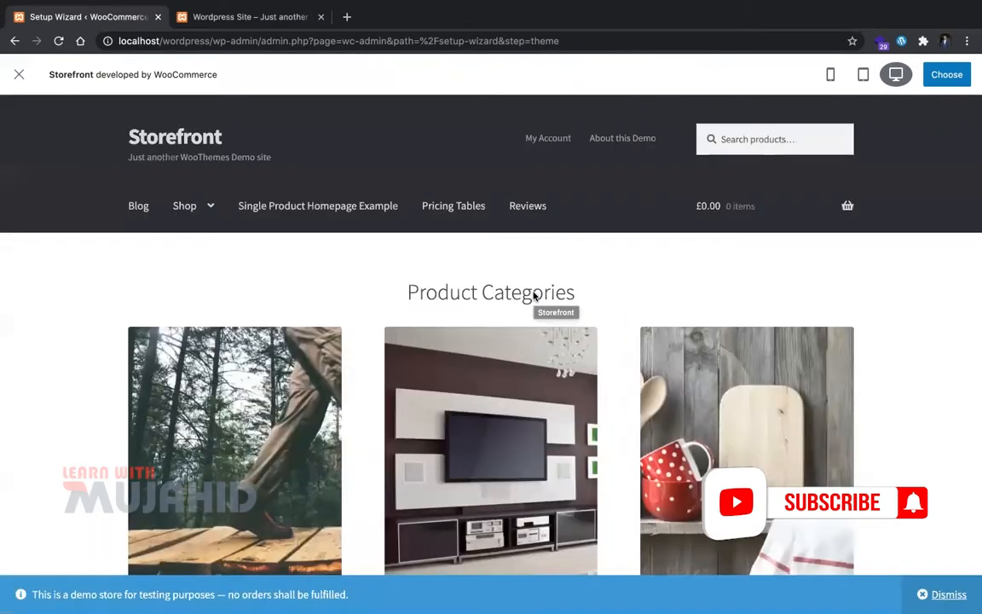
scroll(534, 295, "down", 15)
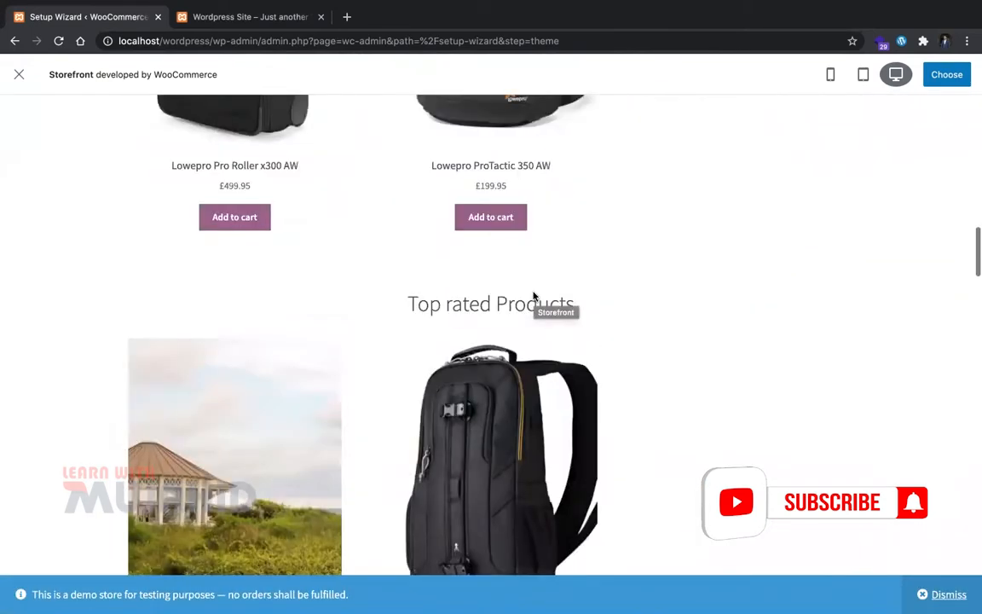
scroll(534, 295, "up", 15)
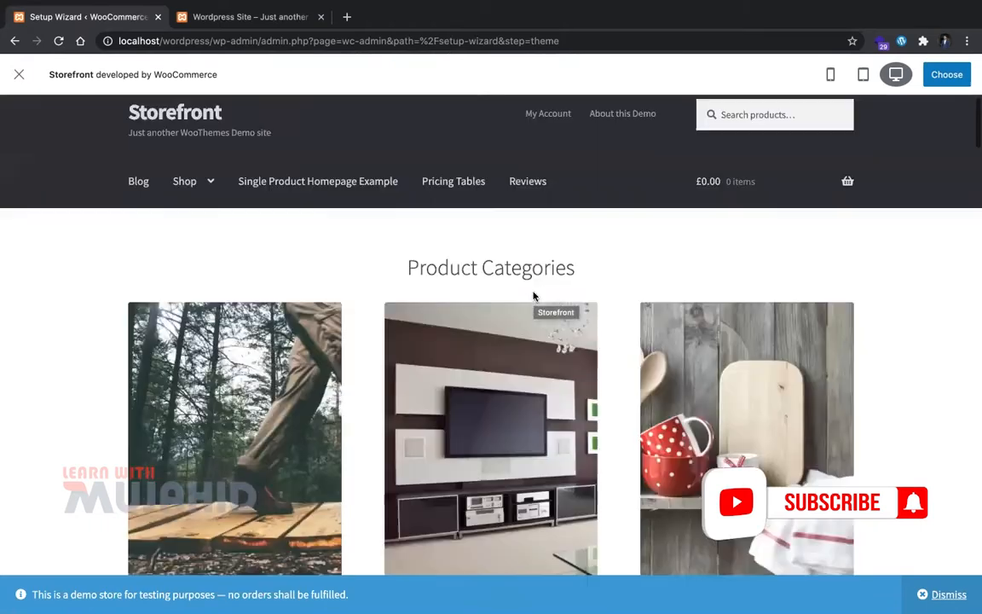
scroll(534, 295, "up", 1)
left_click(945, 81)
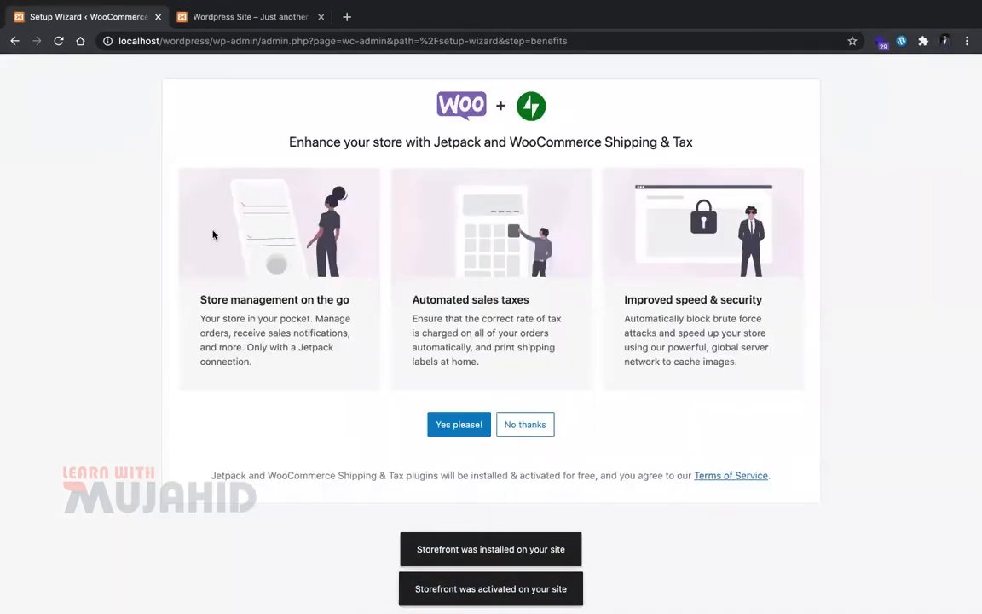
Step: Accept Jetpack and Shipping & Tax, then reload the live site to see Storefront
left_click(466, 432)
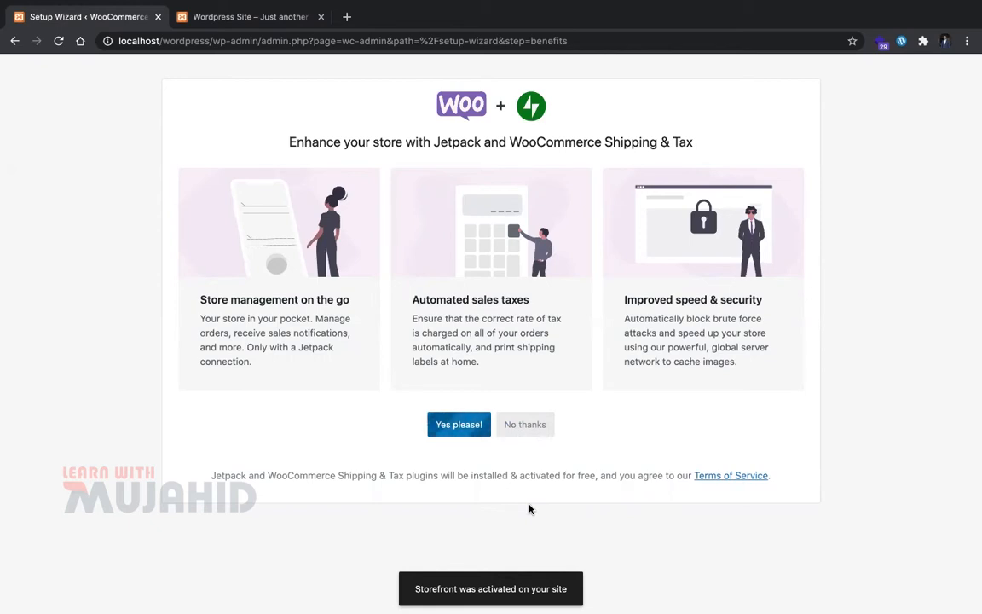
key("ctrl+Tab")
key("super+r")
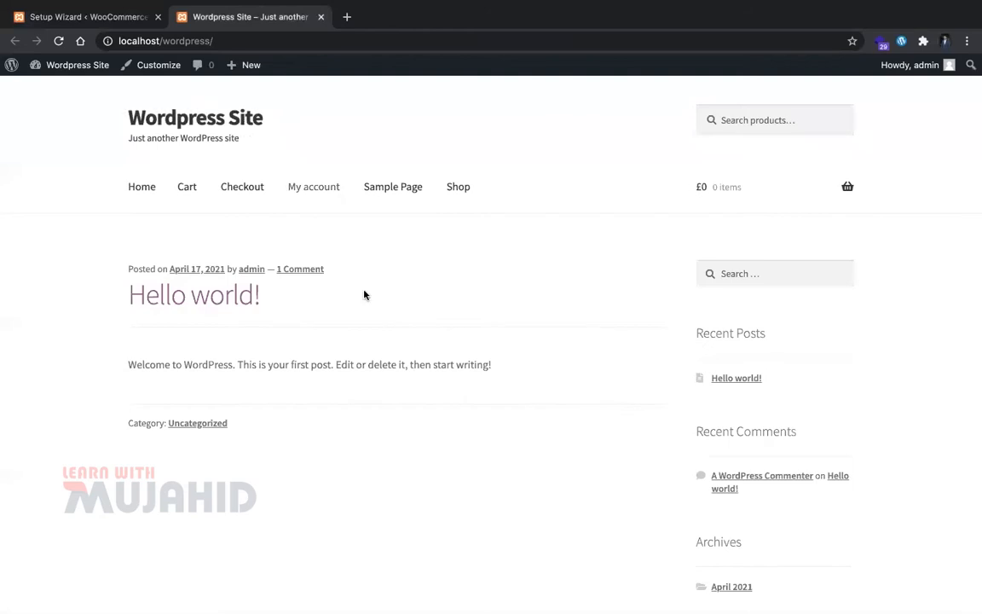
Step: View the store's Cart page, also via the header cart icon
scroll(383, 345, "down", 5)
scroll(384, 345, "up", 5)
left_click(186, 186)
scroll(273, 307, "down", 1)
scroll(299, 356, "up", 1)
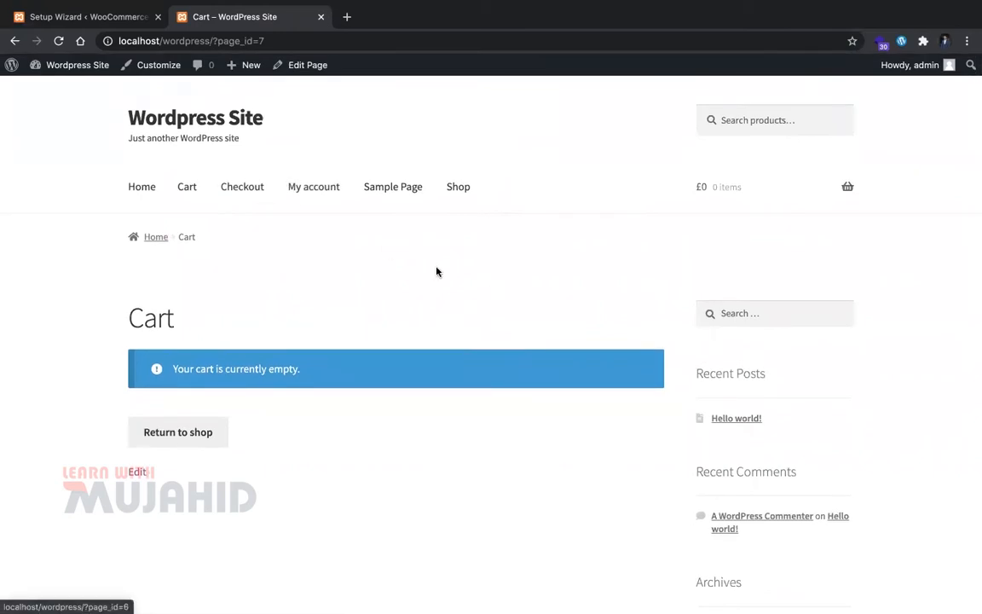
scroll(430, 341, "down", 1)
scroll(426, 384, "up", 1)
left_click(846, 188)
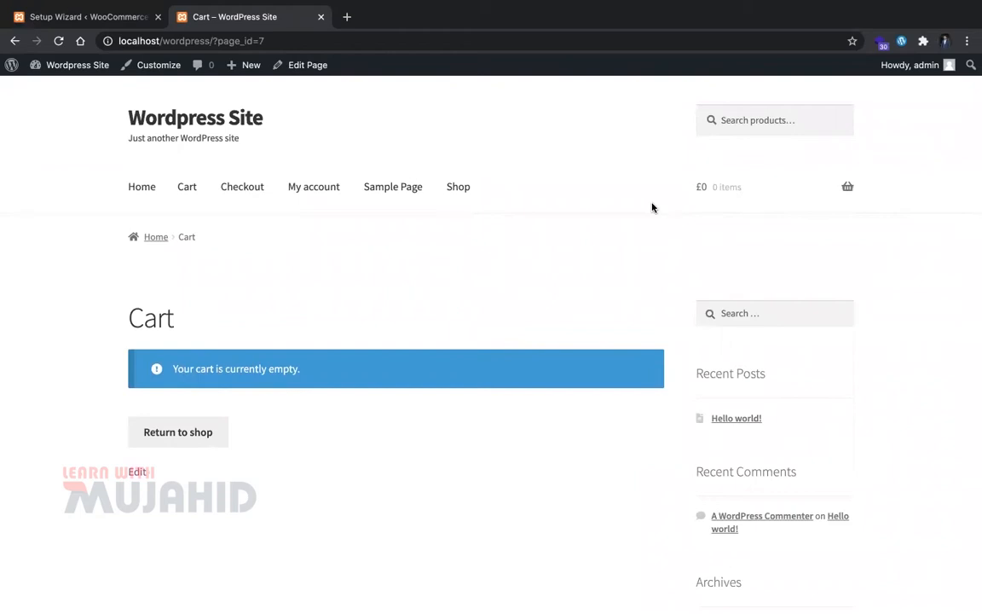
Step: Browse My account's Dashboard, Orders and Downloads, then try the Checkout page
left_click(299, 187)
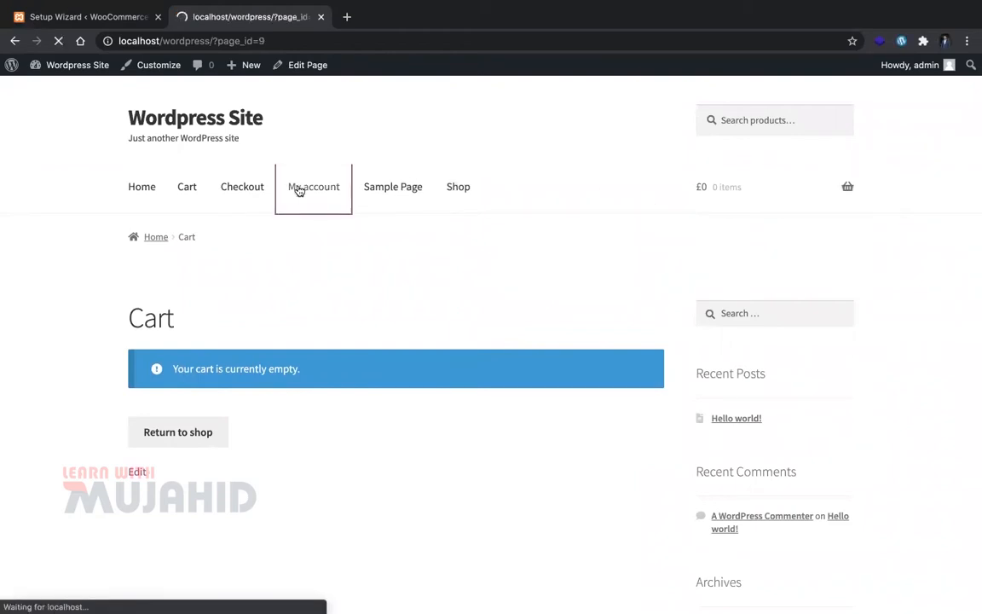
scroll(255, 384, "down", 2)
left_click(158, 182)
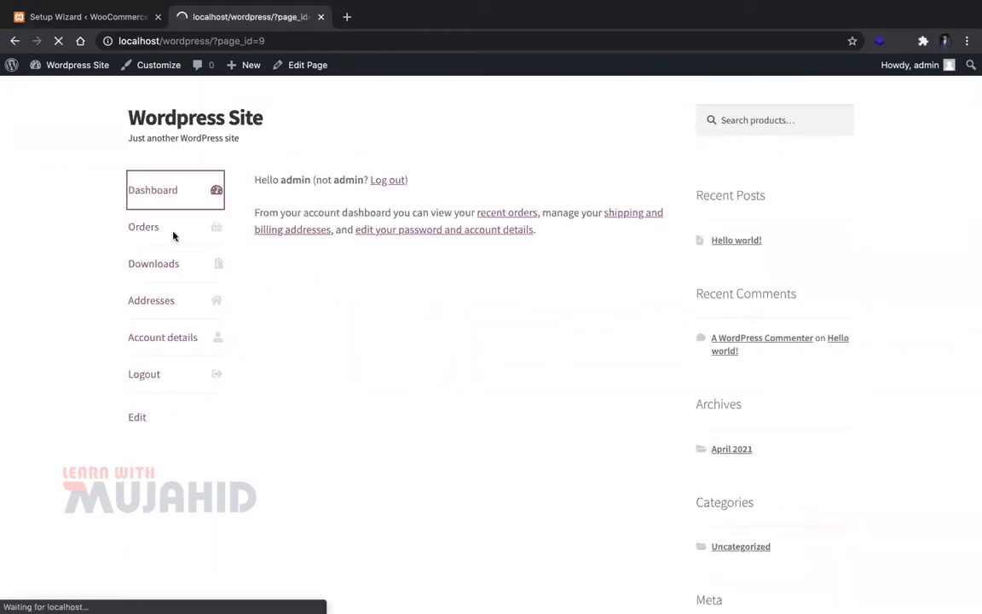
left_click(171, 405)
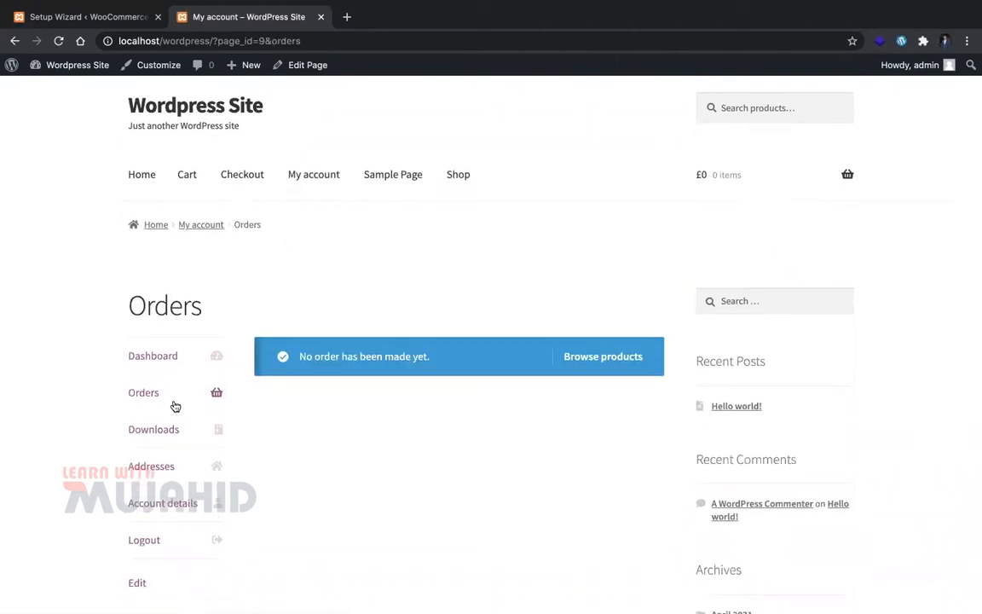
scroll(215, 344, "down", 3)
left_click(159, 310)
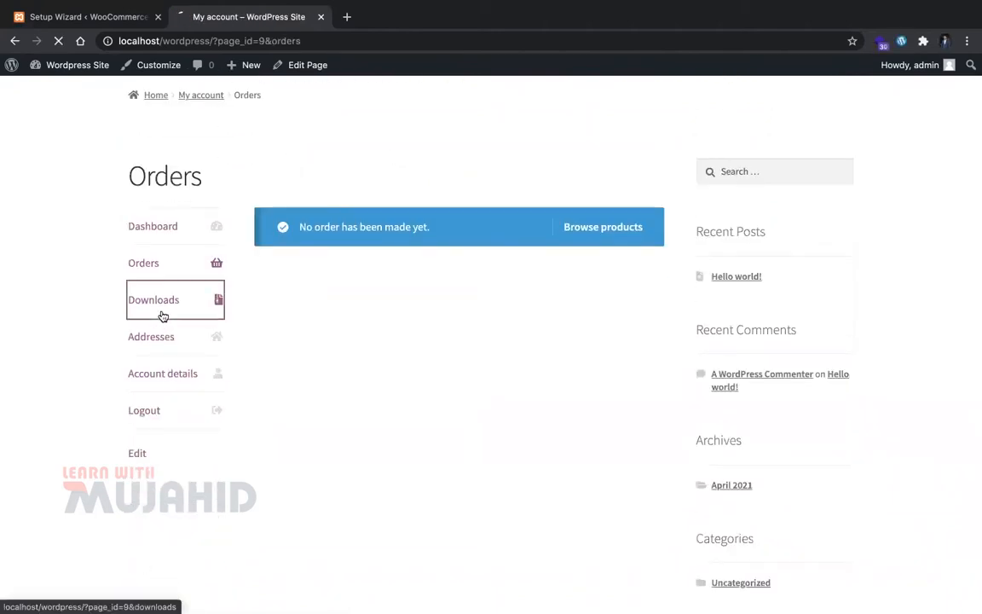
scroll(180, 517, "down", 4)
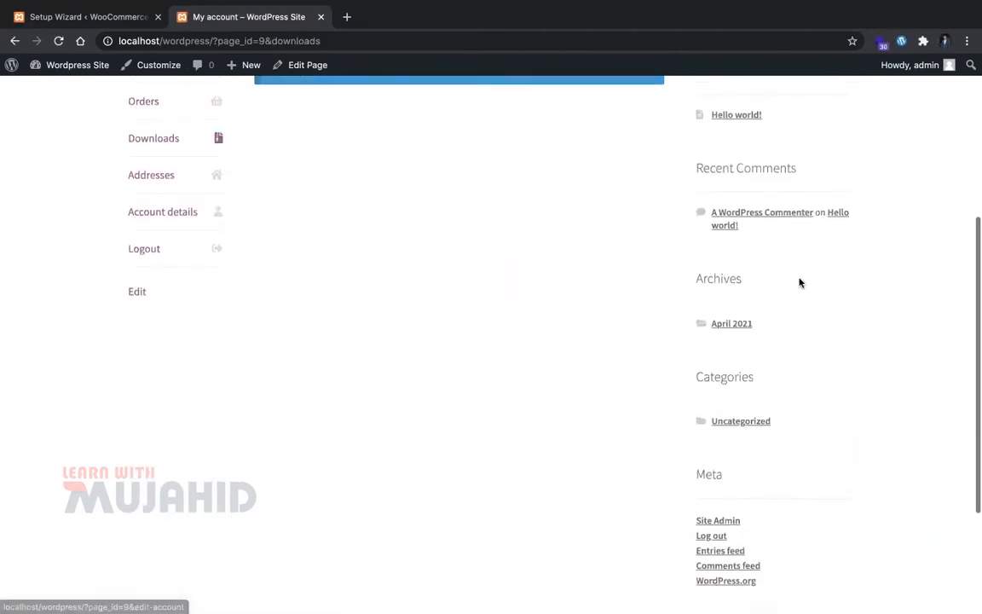
scroll(799, 280, "up", 4)
left_click(238, 191)
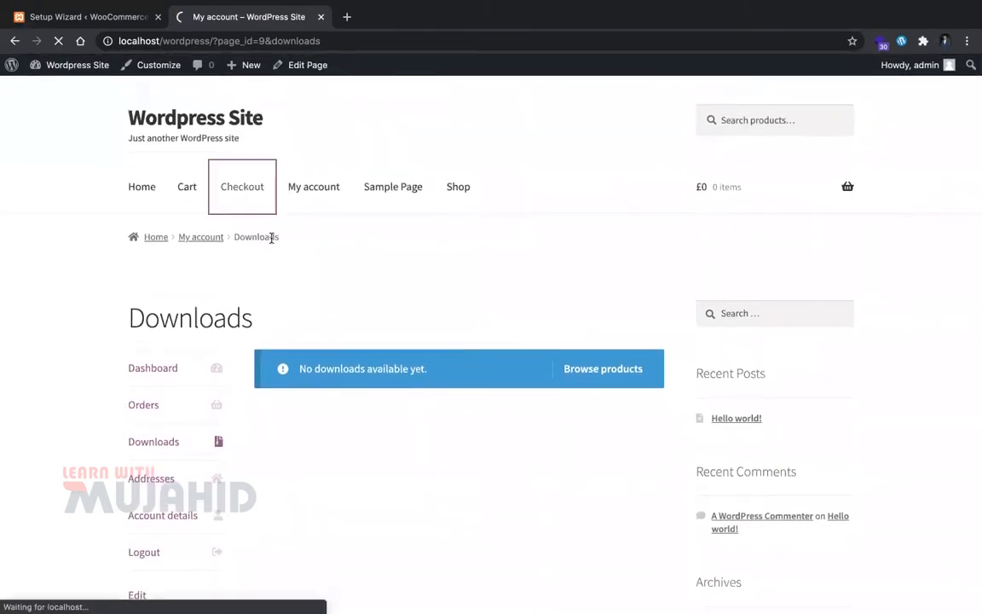
scroll(334, 389, "down", 3)
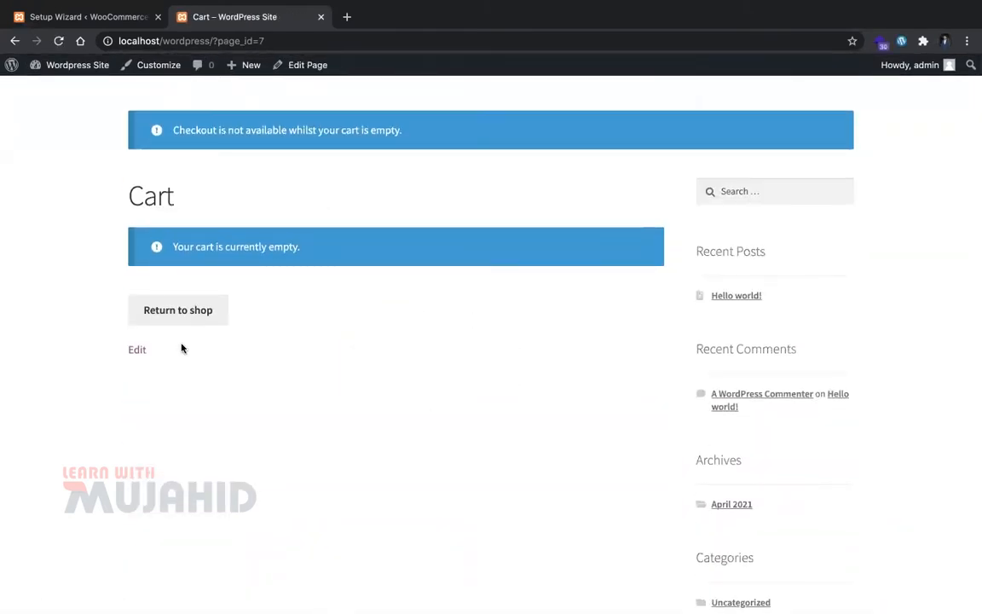
scroll(268, 285, "up", 3)
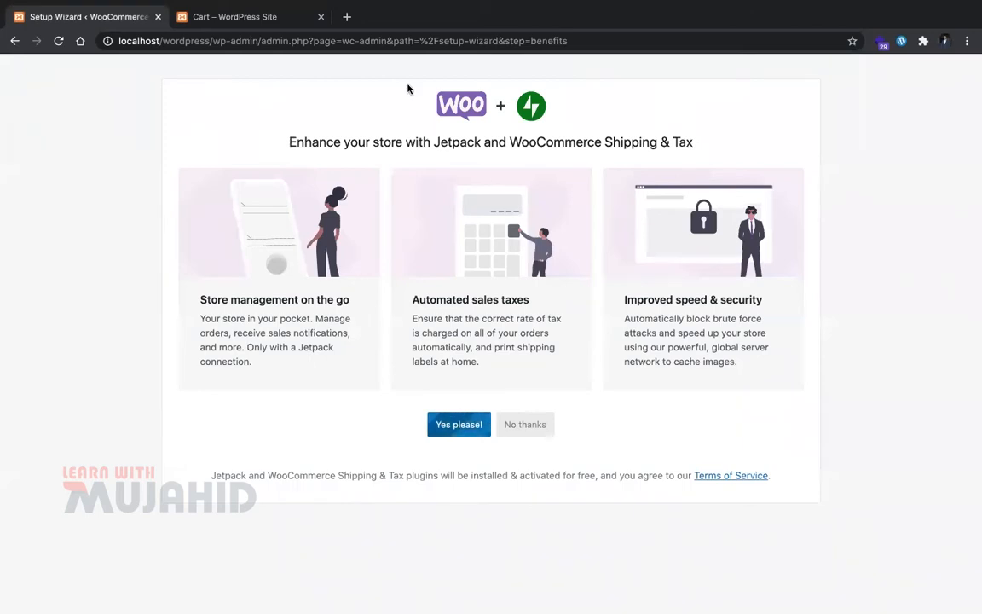
Step: Open the admin dashboard in a new tab beside the setup wizard, then load the site's home page
left_click(213, 18)
left_click(104, 65, "super")
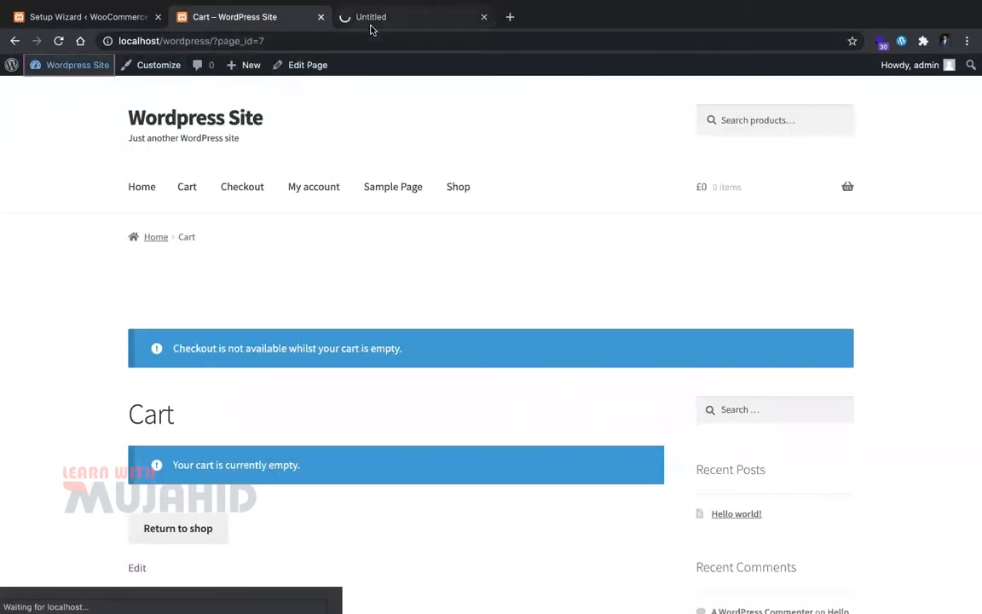
left_click_drag(371, 30, 242, 22)
left_click(112, 16)
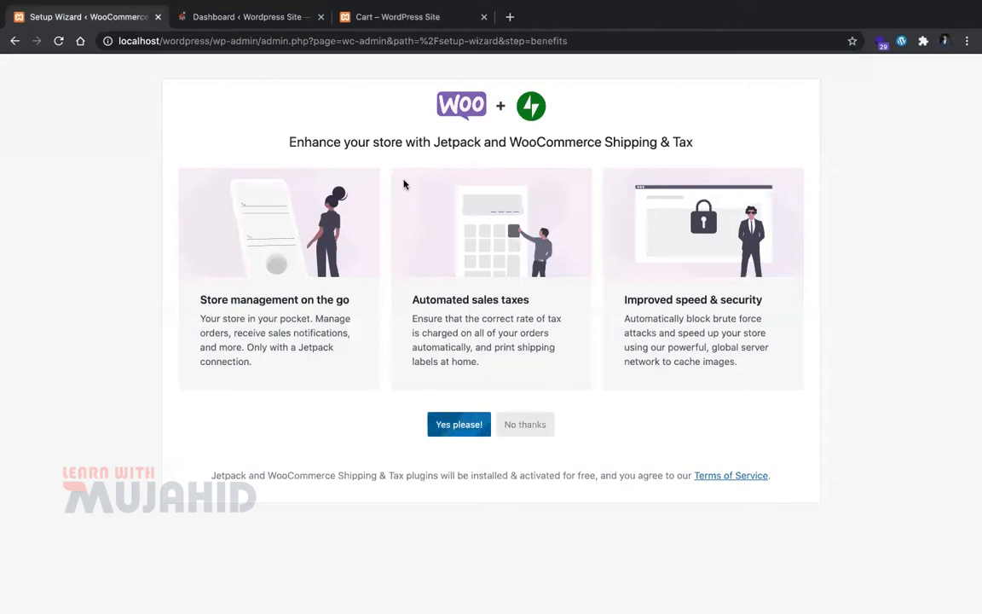
key("ctrl+Tab")
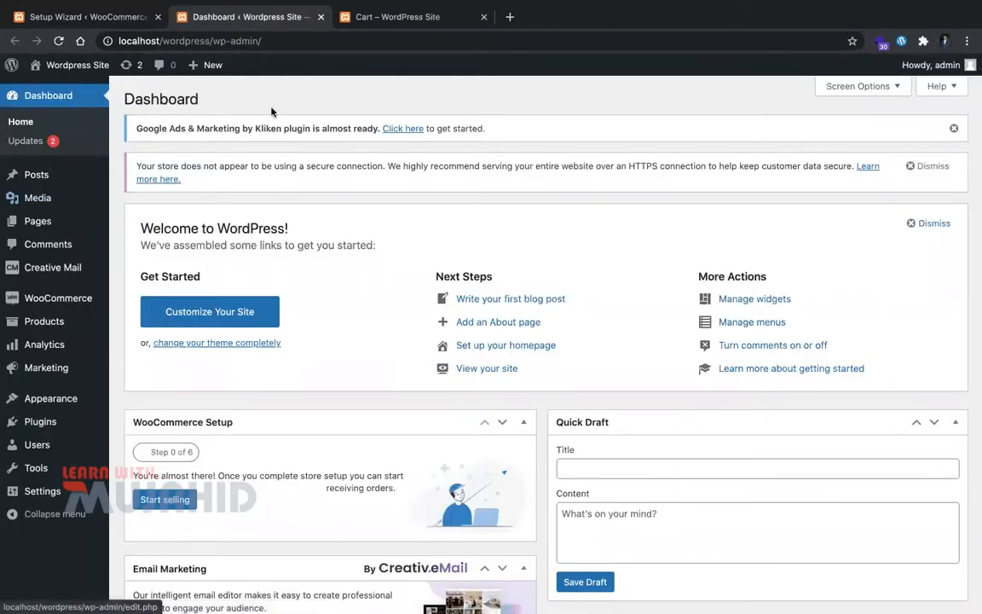
key("ctrl+Tab")
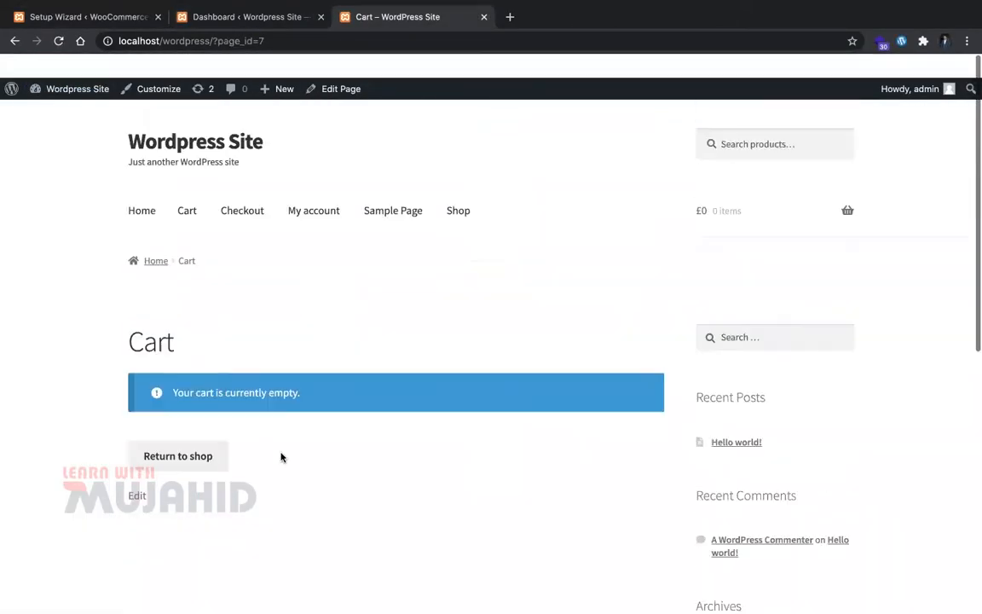
left_click(141, 186)
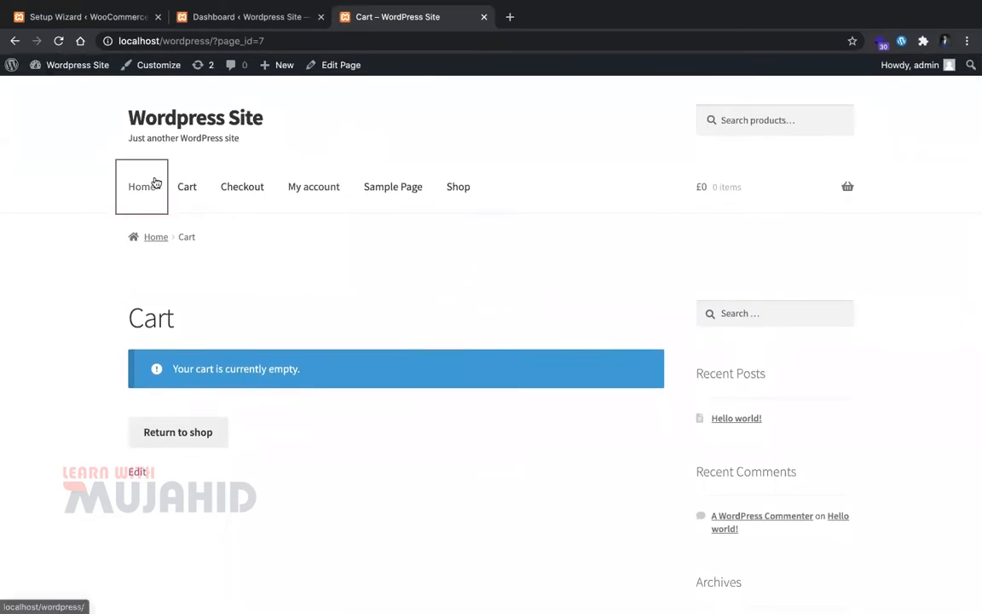
scroll(407, 407, "down", 1)
Step: Open the site Customizer and skip past the guided tour's logo step
scroll(408, 407, "up", 1)
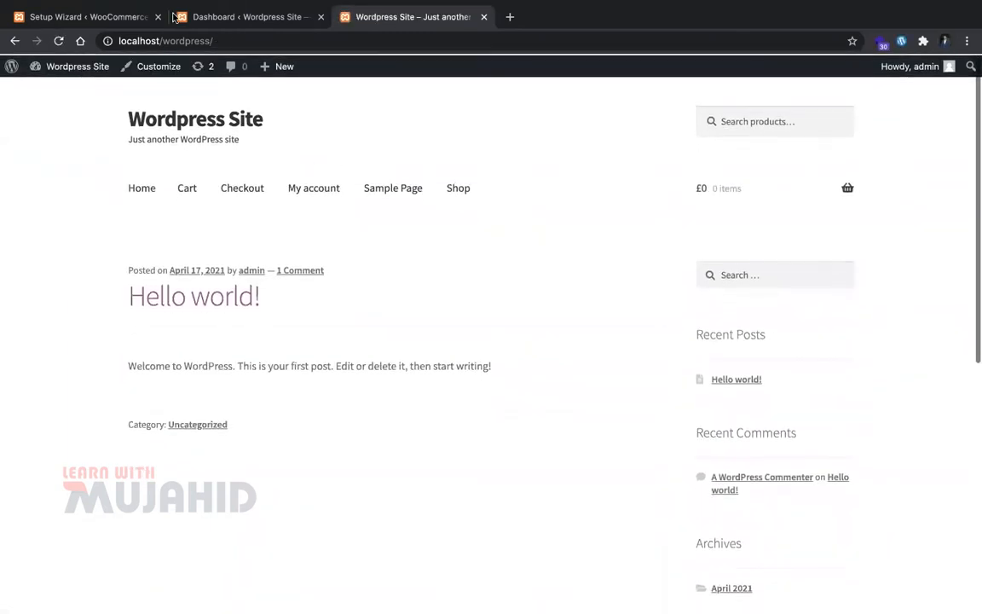
left_click(160, 66)
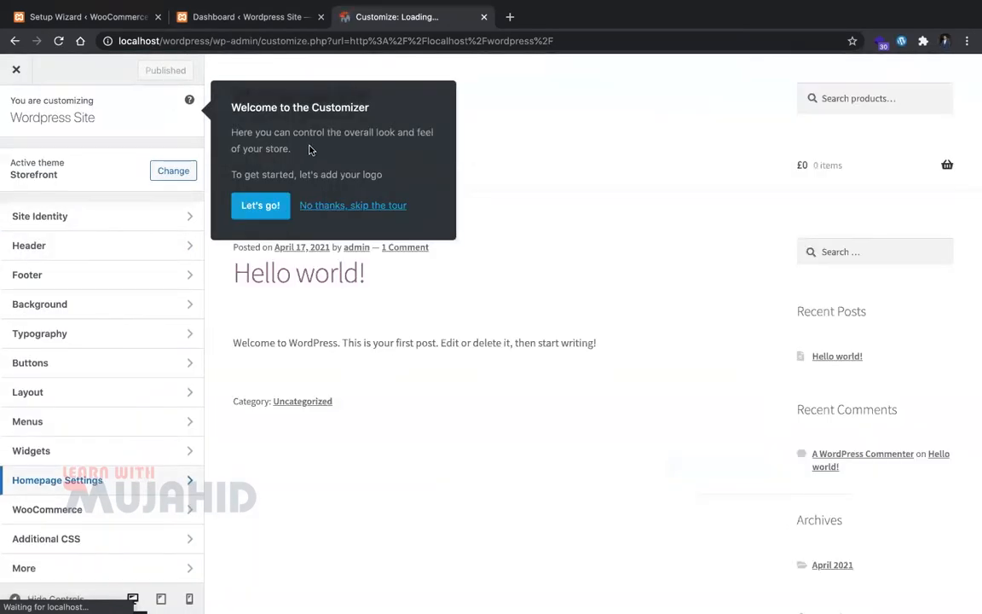
left_click(261, 205)
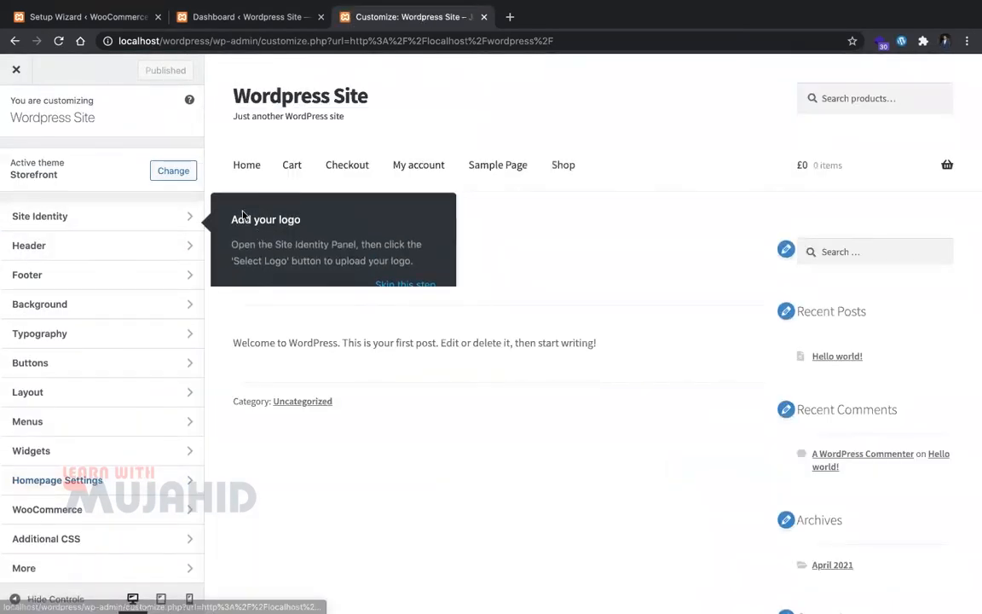
left_click(383, 280)
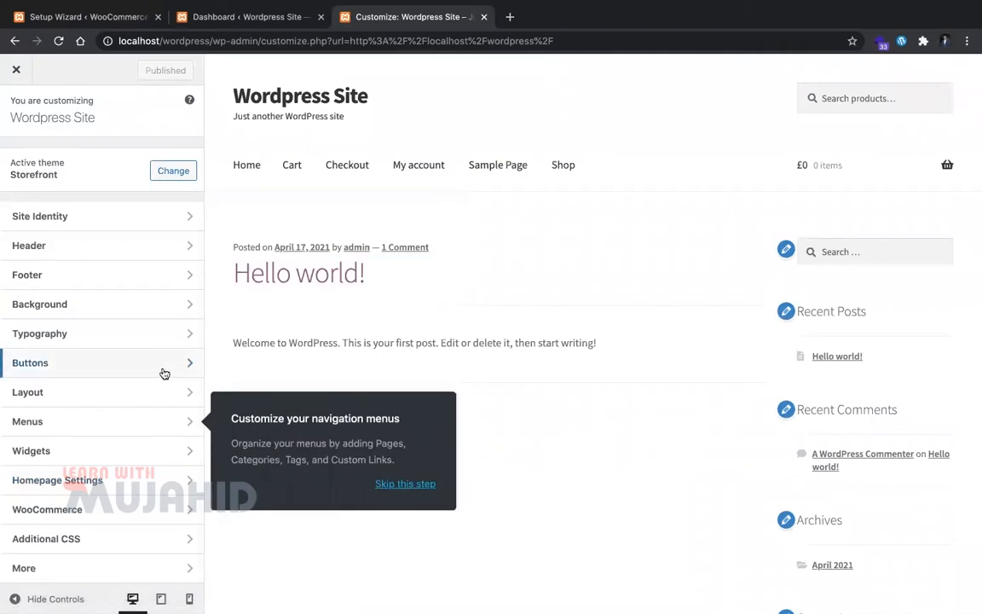
Step: In Homepage Settings, choose a static page and create a new Home page as the homepage
left_click(162, 480)
left_click(52, 301)
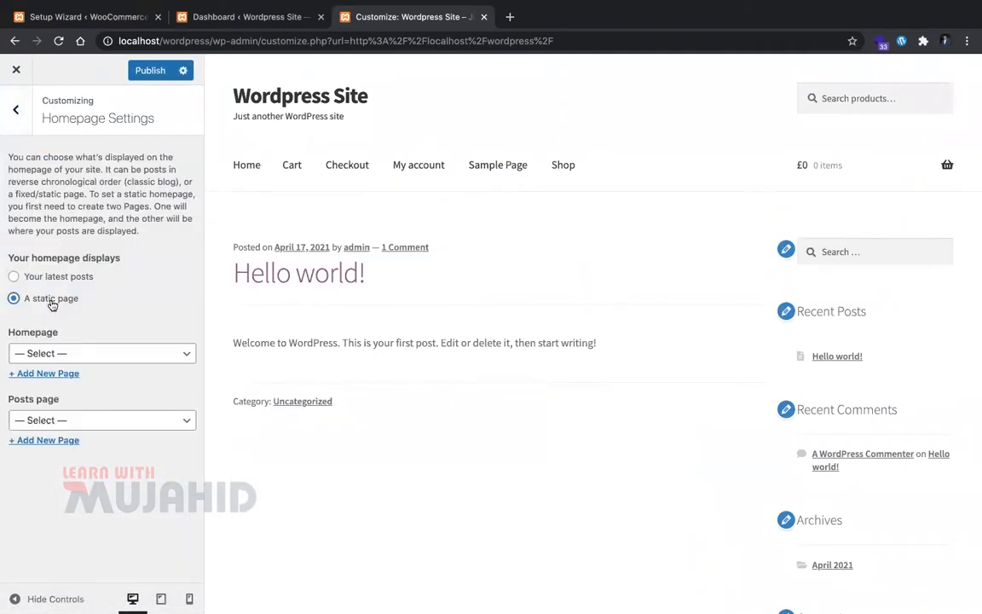
left_click(64, 374)
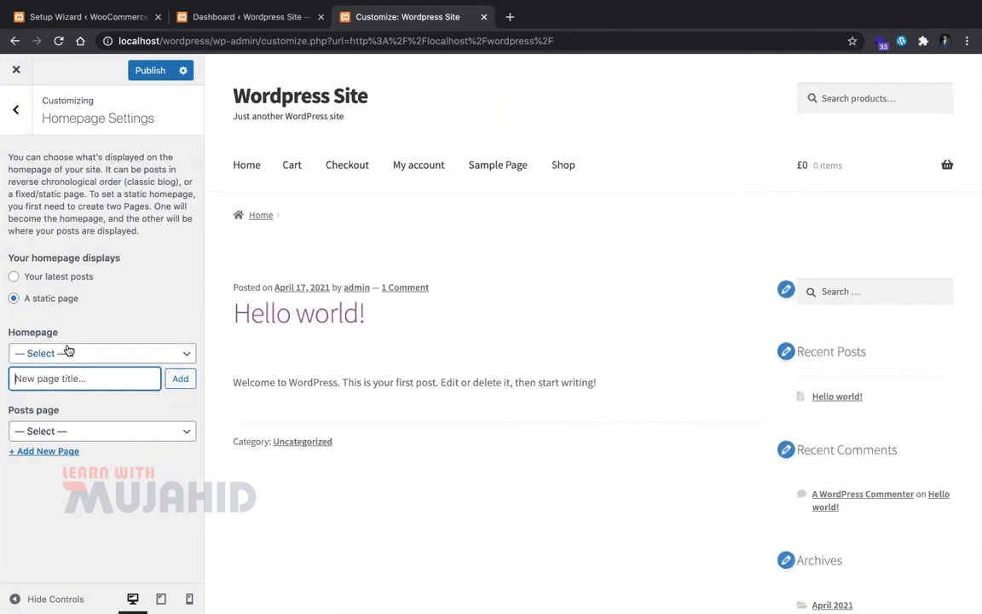
left_click(69, 352)
left_click(127, 284)
left_click(107, 380)
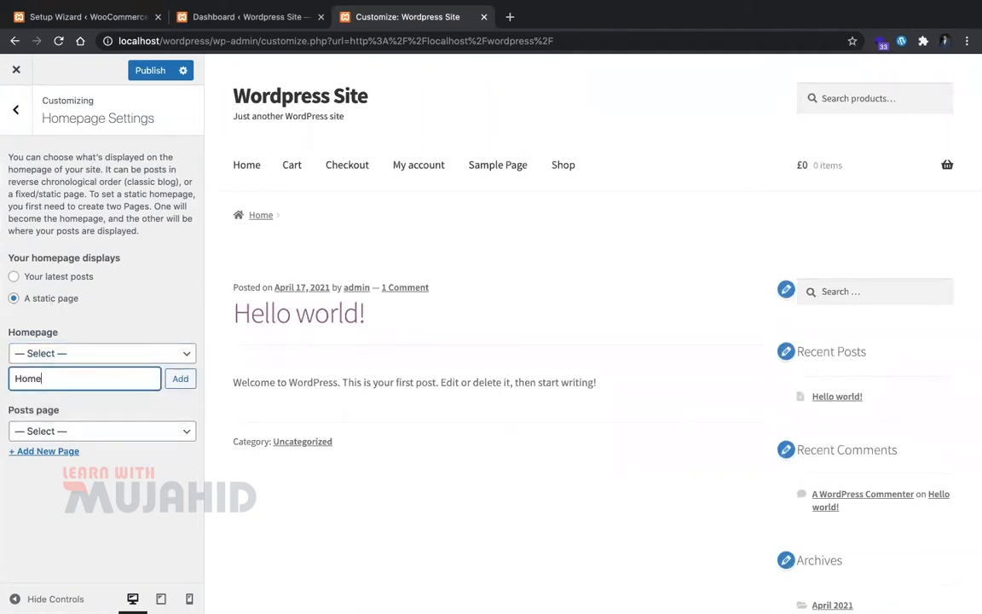
left_click(184, 379)
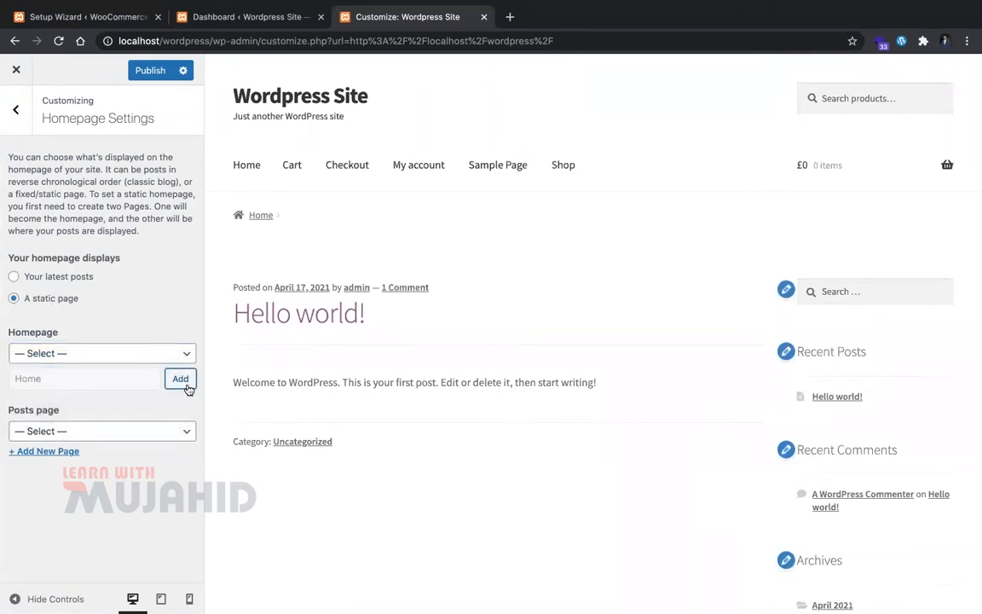
Step: Create a new Blog page as the posts page and publish the settings
left_click(130, 422)
left_click(119, 540)
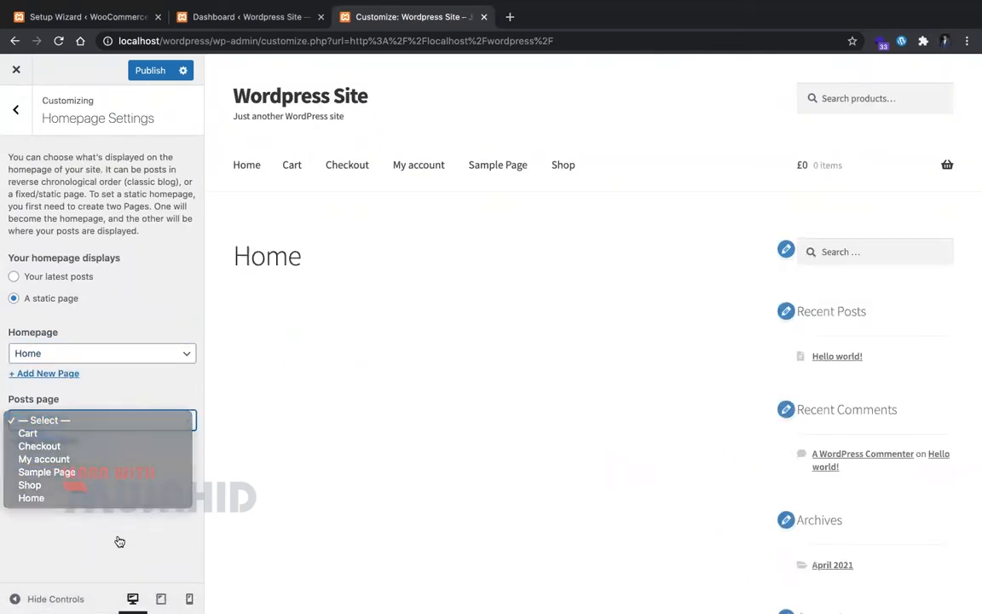
left_click(66, 438)
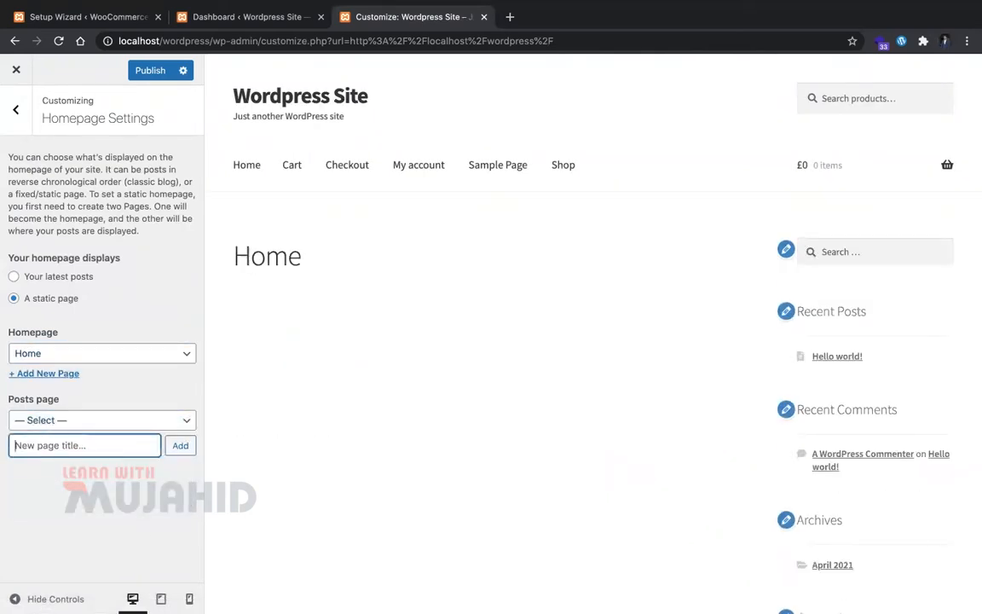
left_click(176, 449)
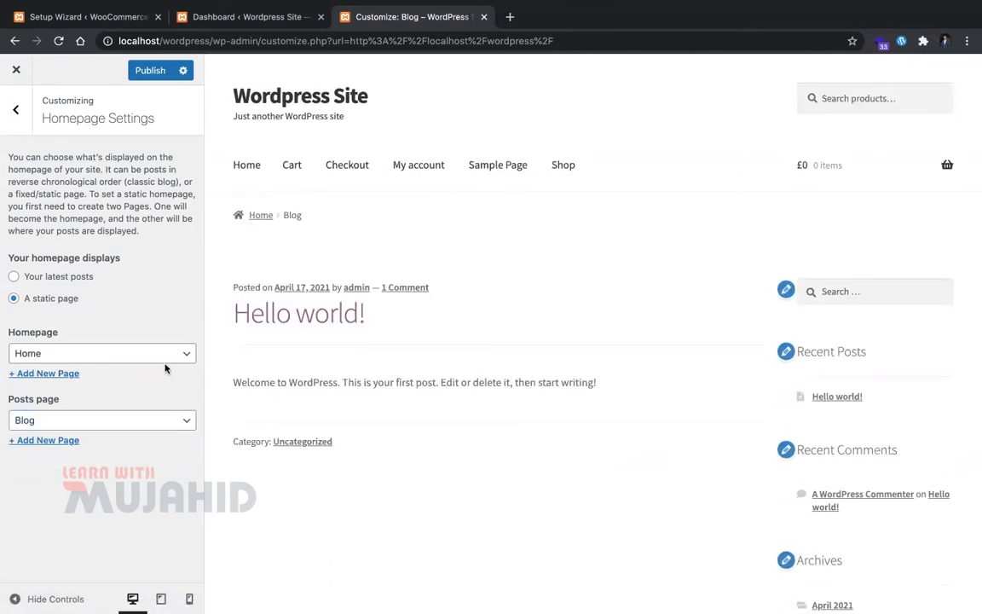
left_click(150, 71)
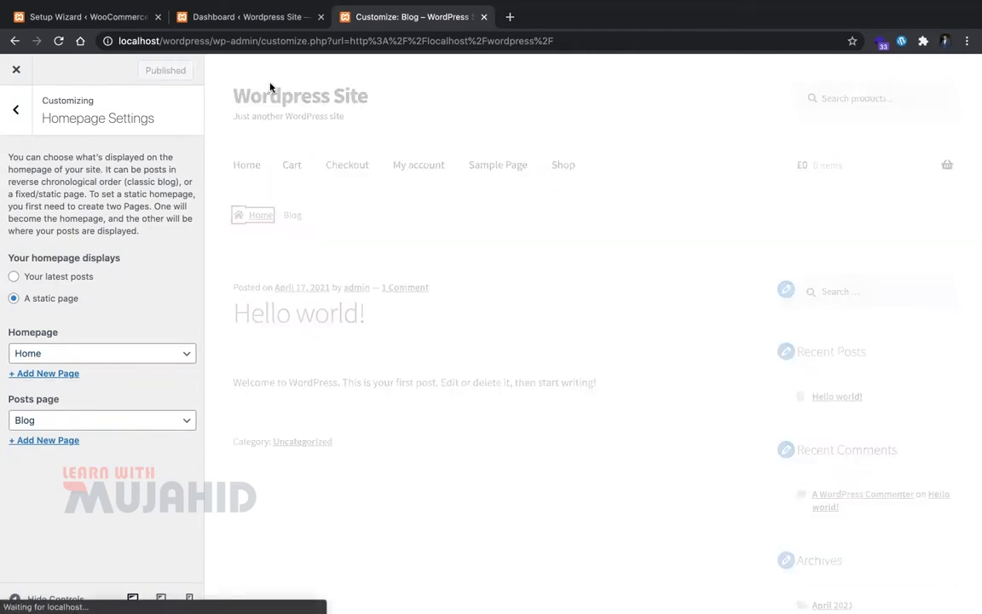
Step: Load localhost:19002/wordpress in a new tab and open the Home page for editing
key("ctrl+Tab")
left_click(375, 23)
key("super+t")
type("localhost:19002")
key("Right")
key("BackSpace")
key("BackSpace")
key("BackSpace")
key("BackSpace")
key("BackSpace")
key("BackSpace")
type("/wpr")
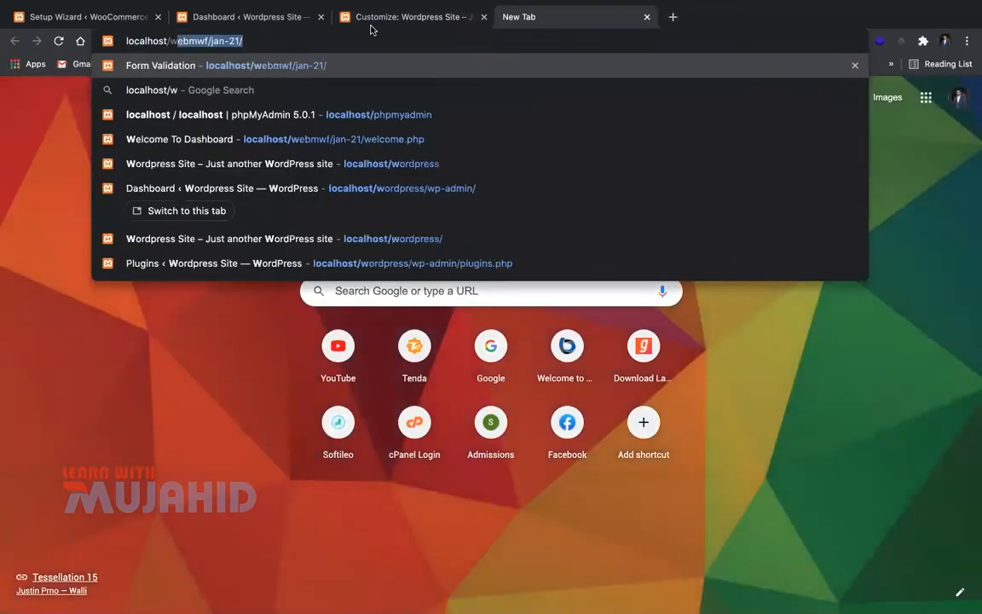
key("BackSpace")
key("BackSpace")
type("ordpress")
key("Return")
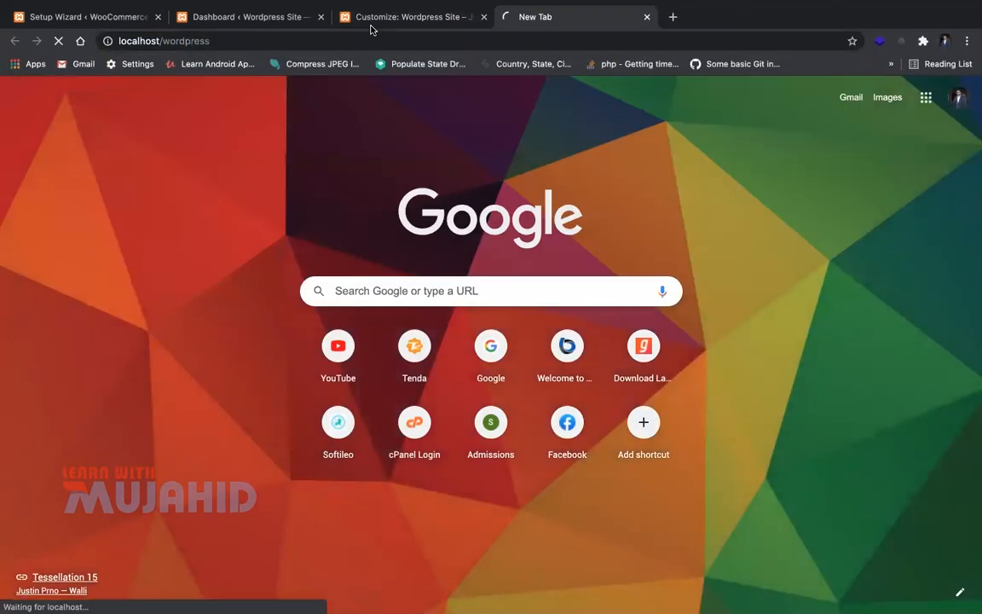
scroll(338, 405, "down", 10)
scroll(338, 405, "up", 10)
left_click(320, 70)
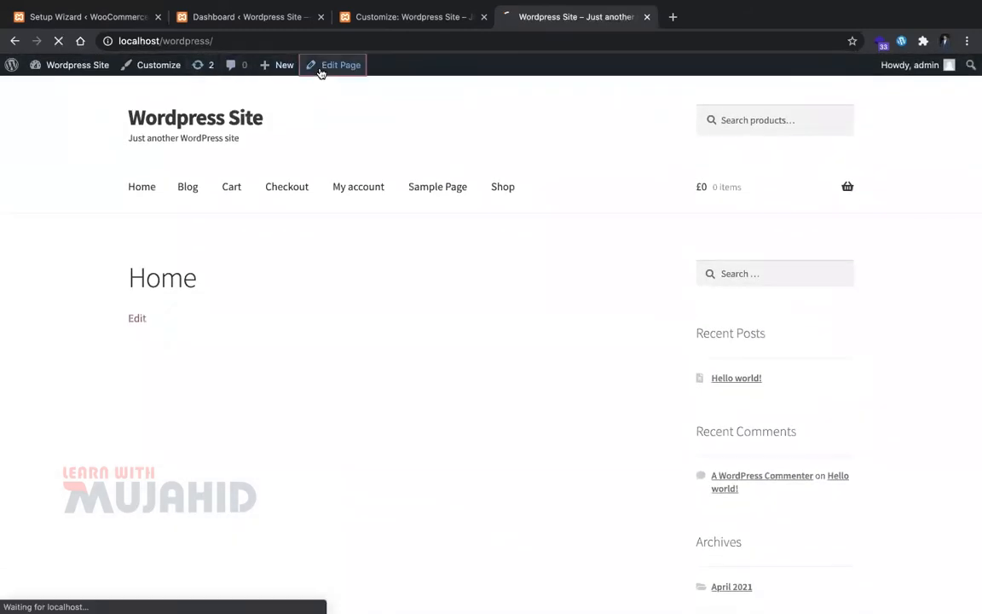
Step: In the Customizer's Layout settings, choose the left-sidebar layout
left_click(358, 25)
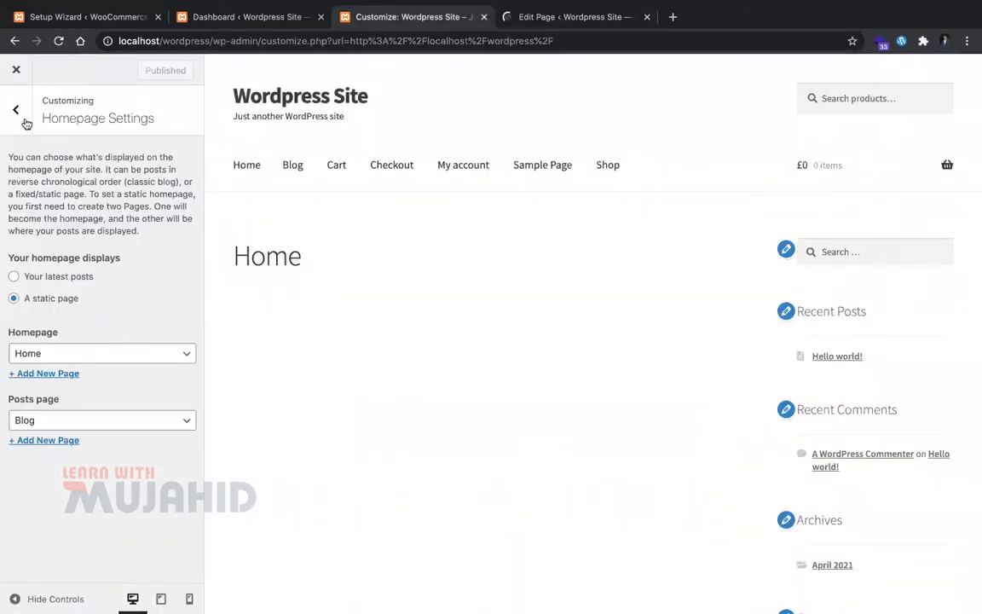
left_click(17, 109)
left_click(397, 484)
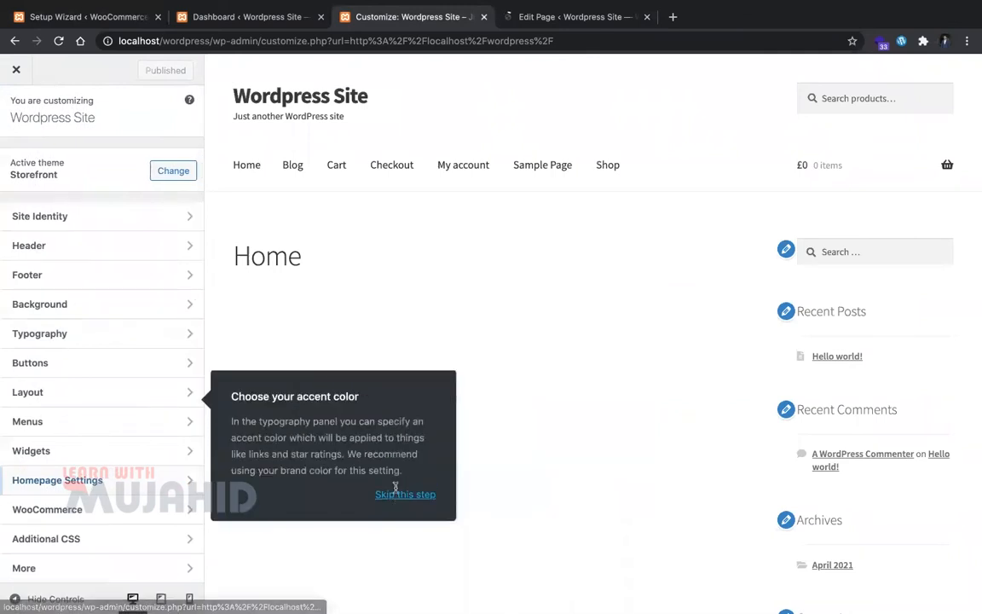
left_click(395, 427)
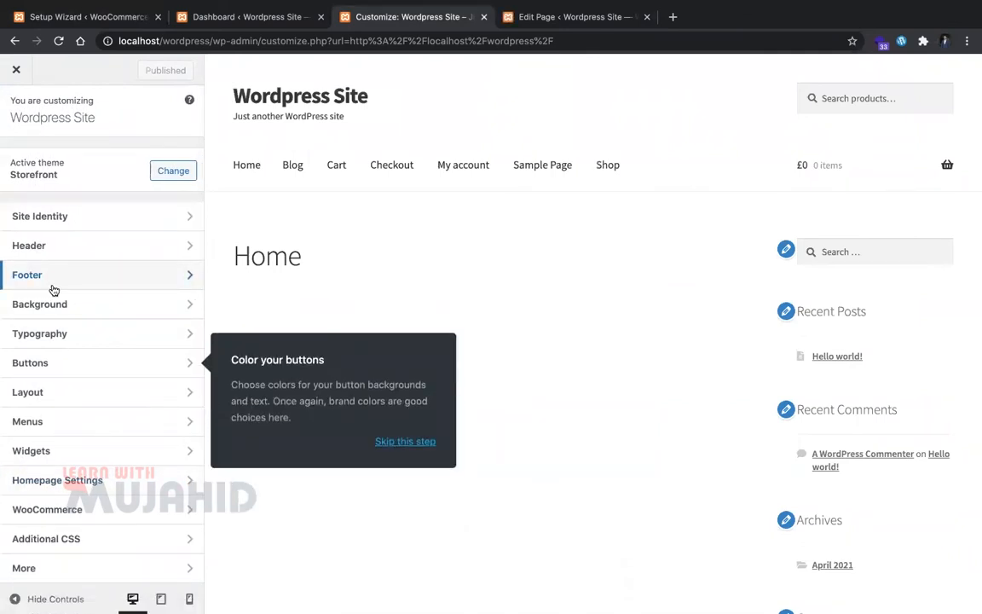
left_click(97, 393)
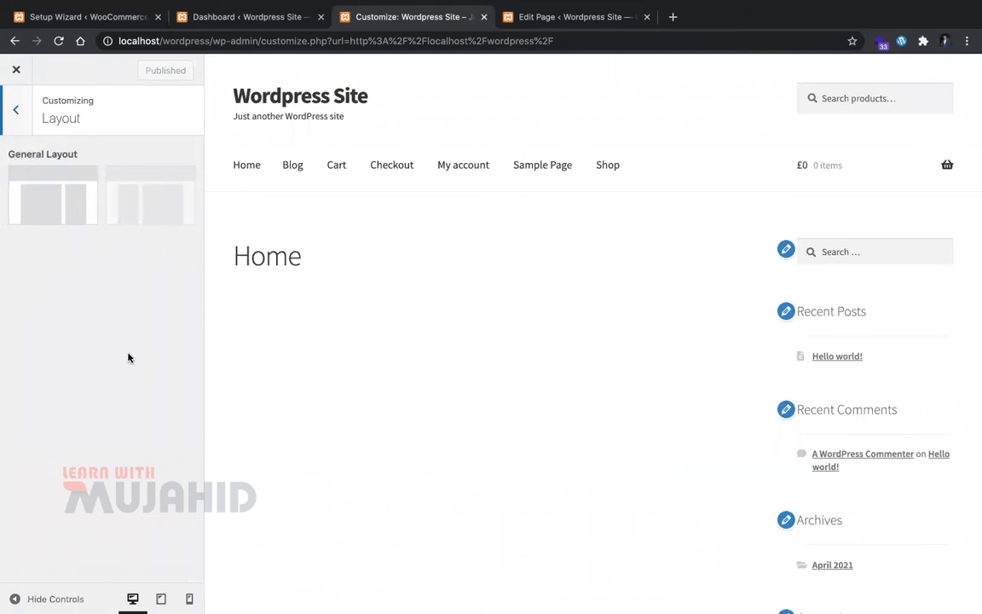
left_click(146, 204)
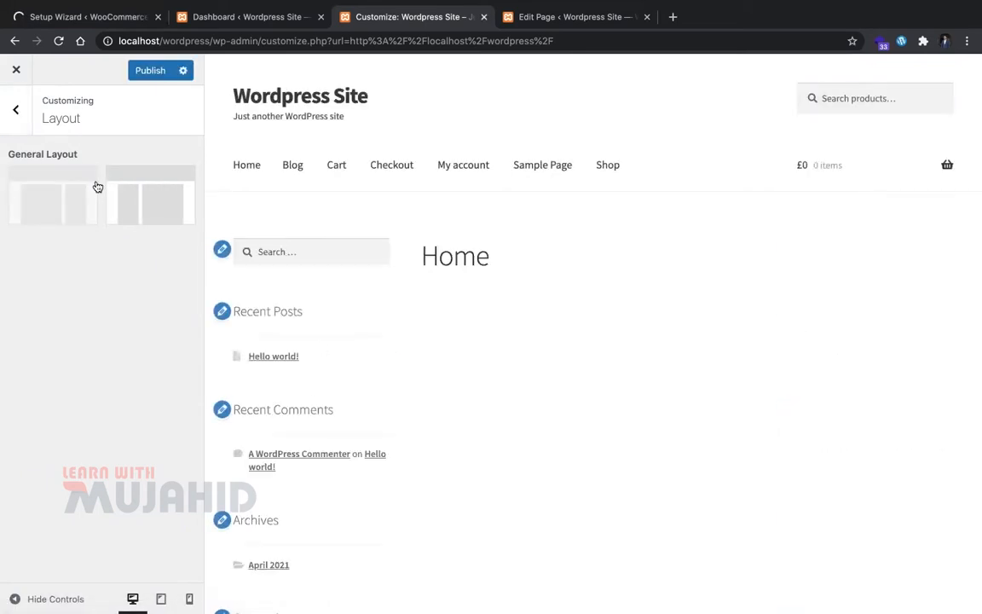
key("ctrl+Tab")
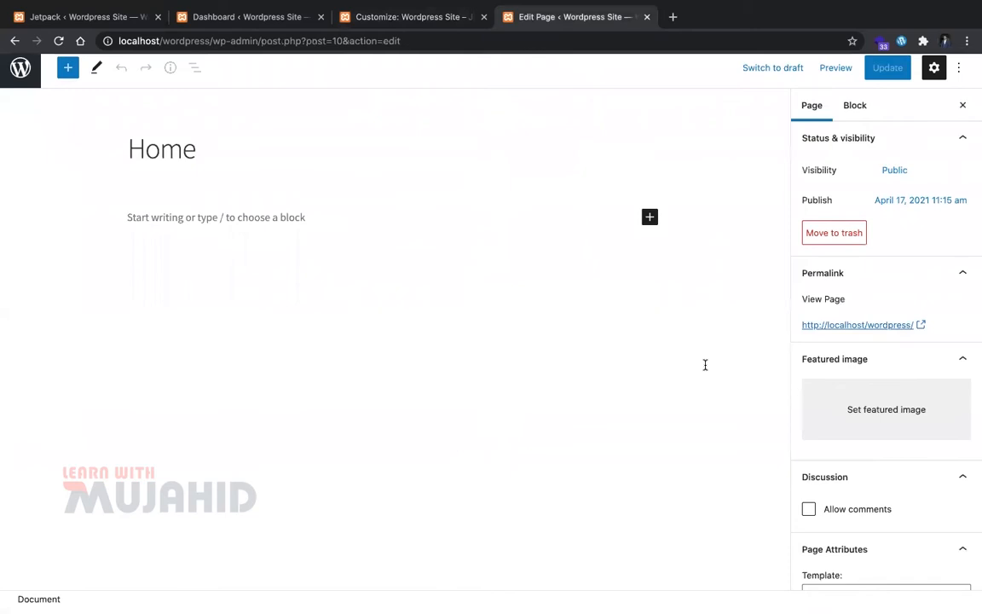
Step: Set the Home page template to Full width and update the page
scroll(844, 529, "down", 3)
left_click(858, 500)
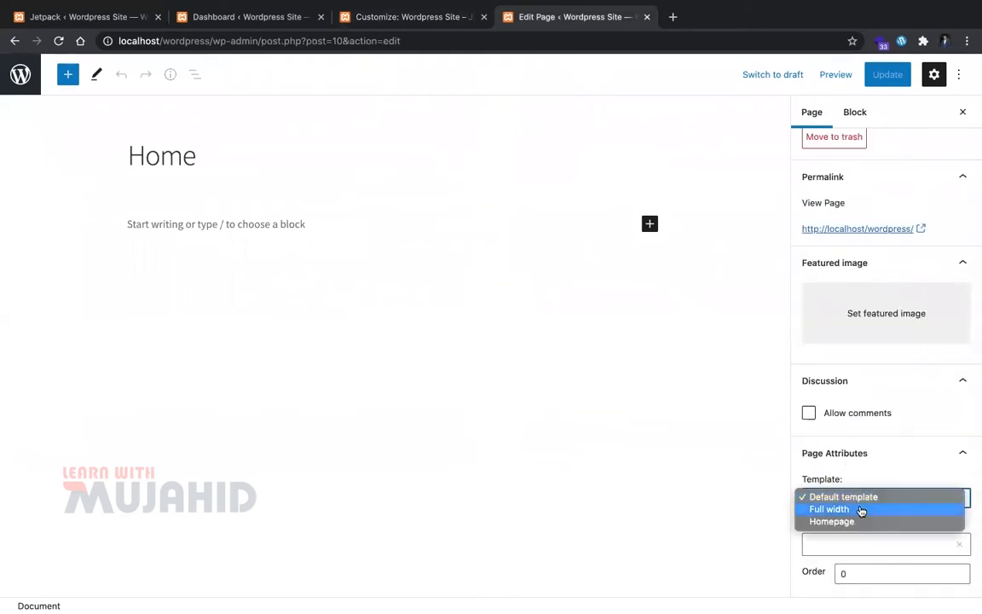
left_click(861, 511)
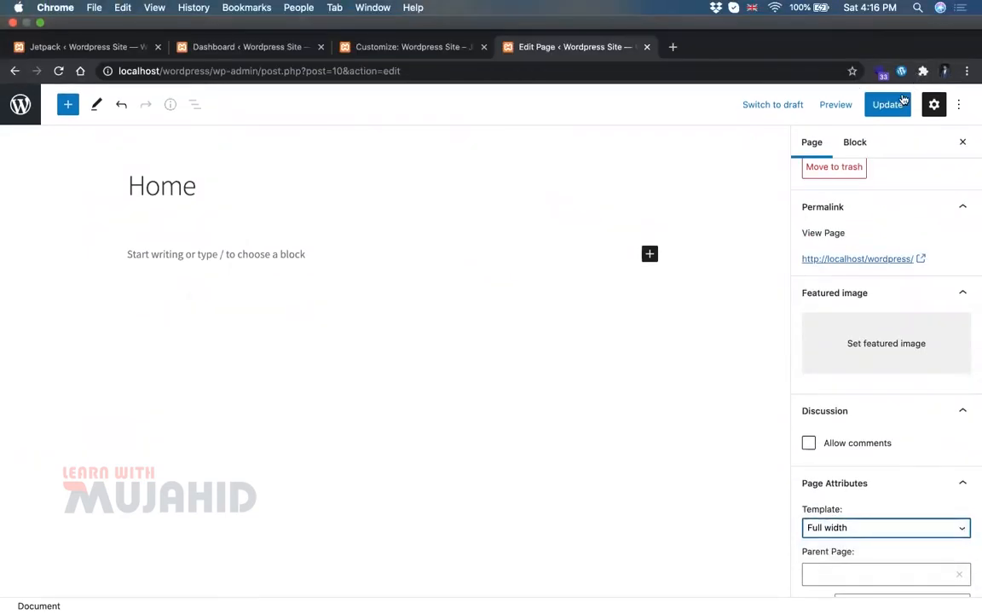
left_click(899, 102)
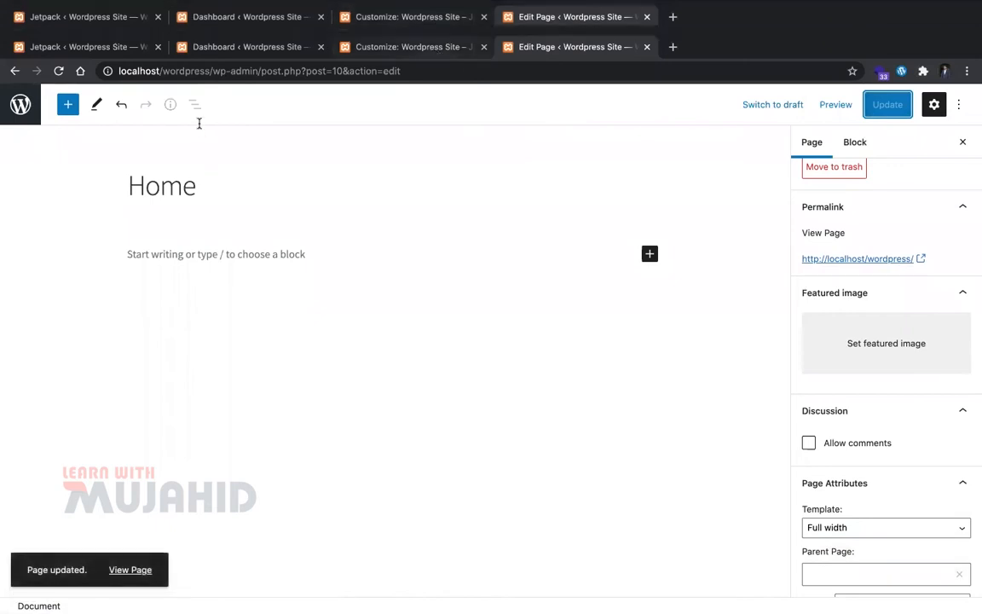
Step: Preview the Home page in a new tab, then return to the editor
left_click(842, 78)
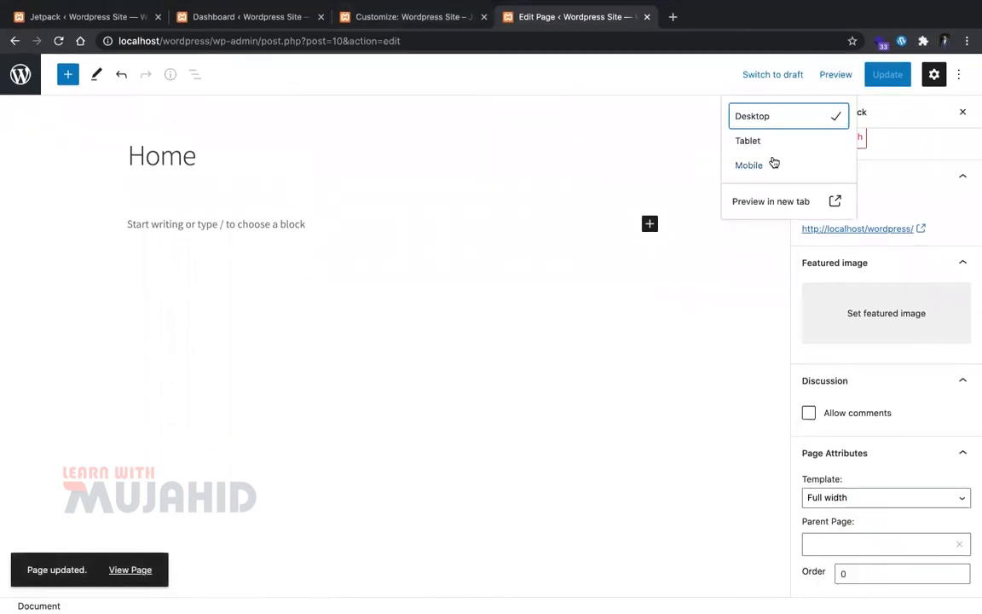
left_click(794, 201)
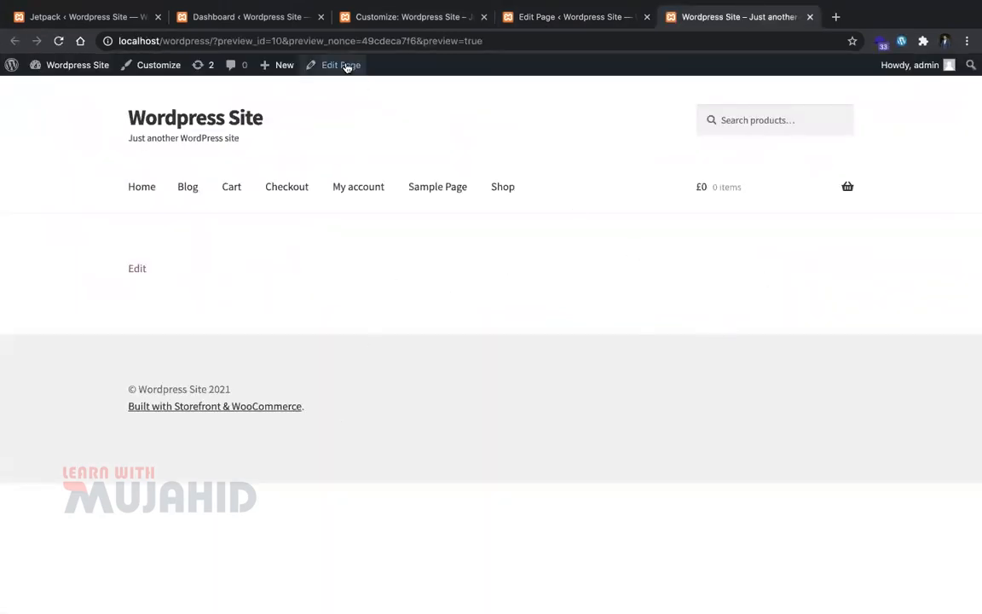
left_click(567, 18)
left_click(327, 244)
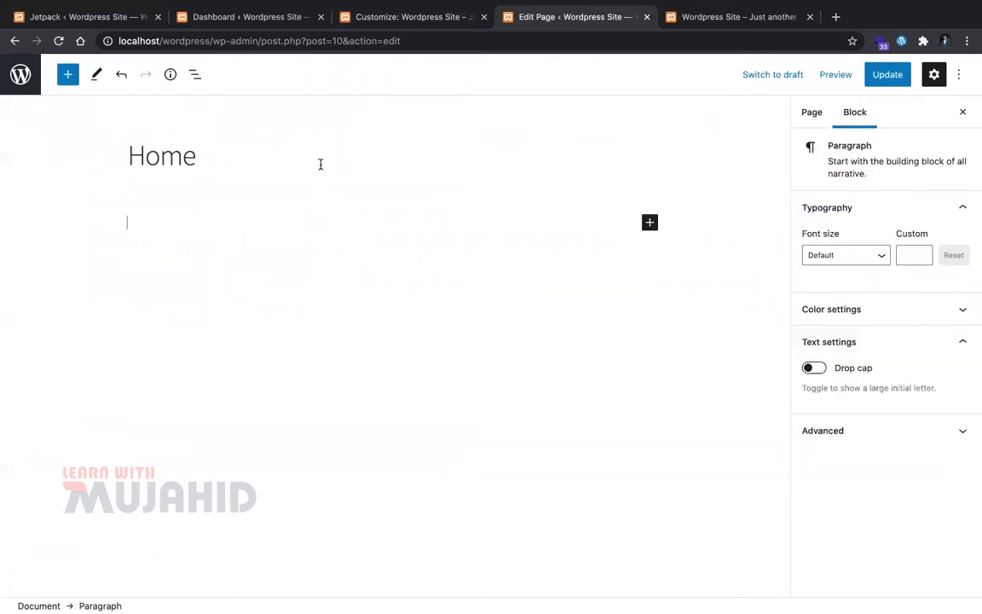
Step: On Plugins > Add New, search for 'slider' and install Smart Slider 3
left_click(352, 16)
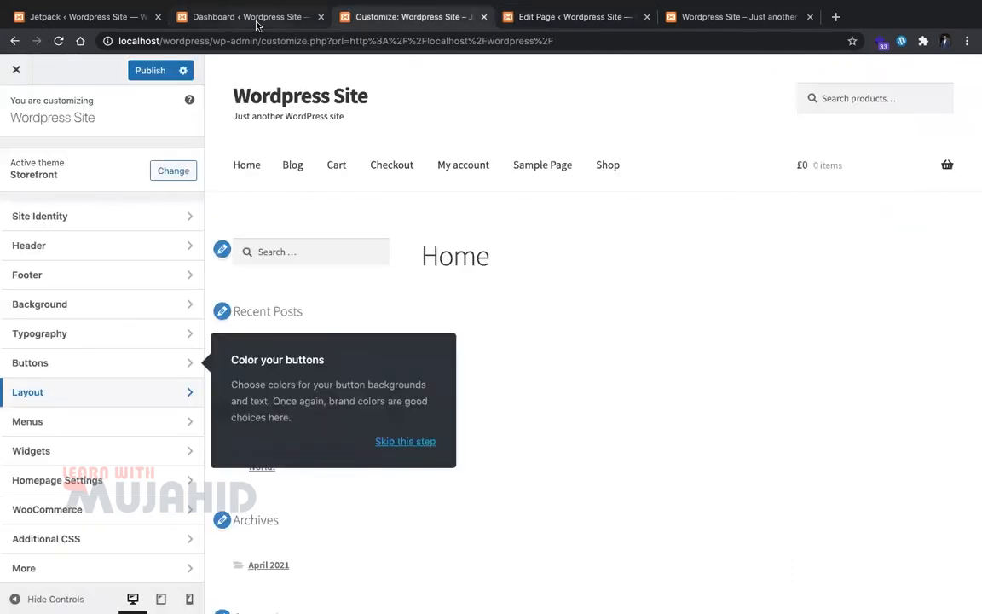
left_click(248, 16)
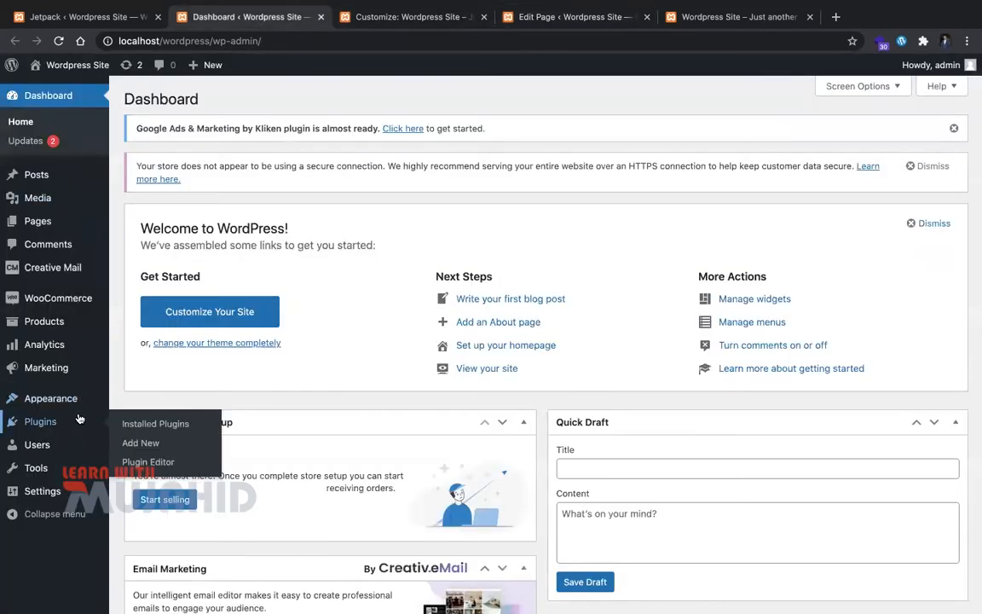
left_click(158, 442)
left_click(360, 17)
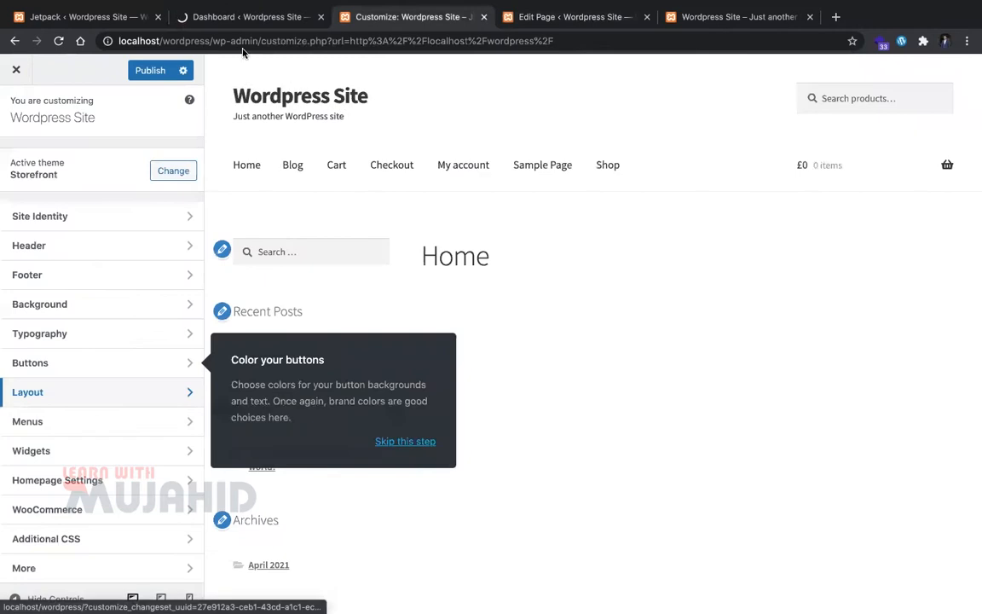
left_click(226, 17)
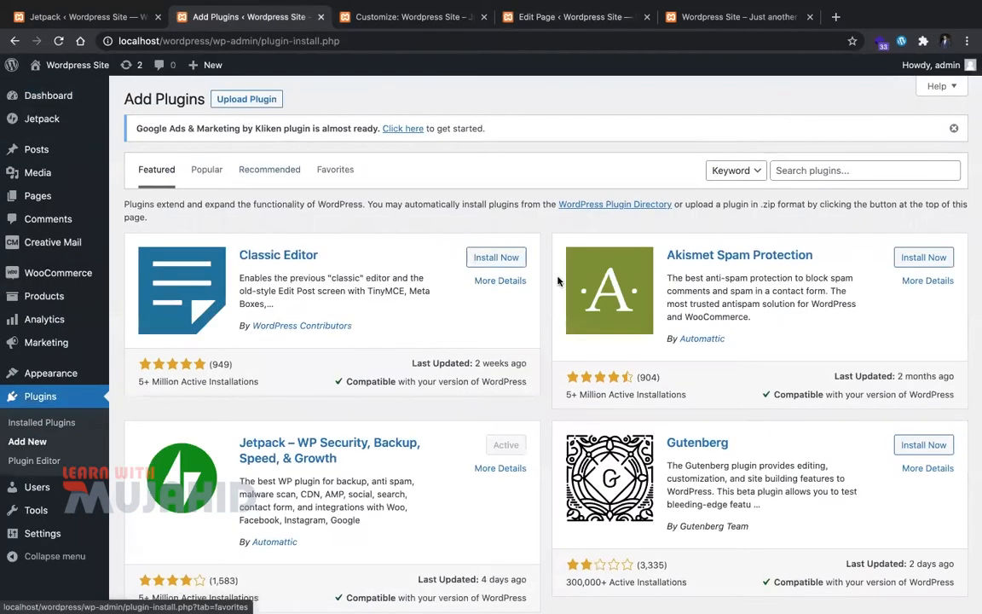
left_click(799, 176)
type("slider")
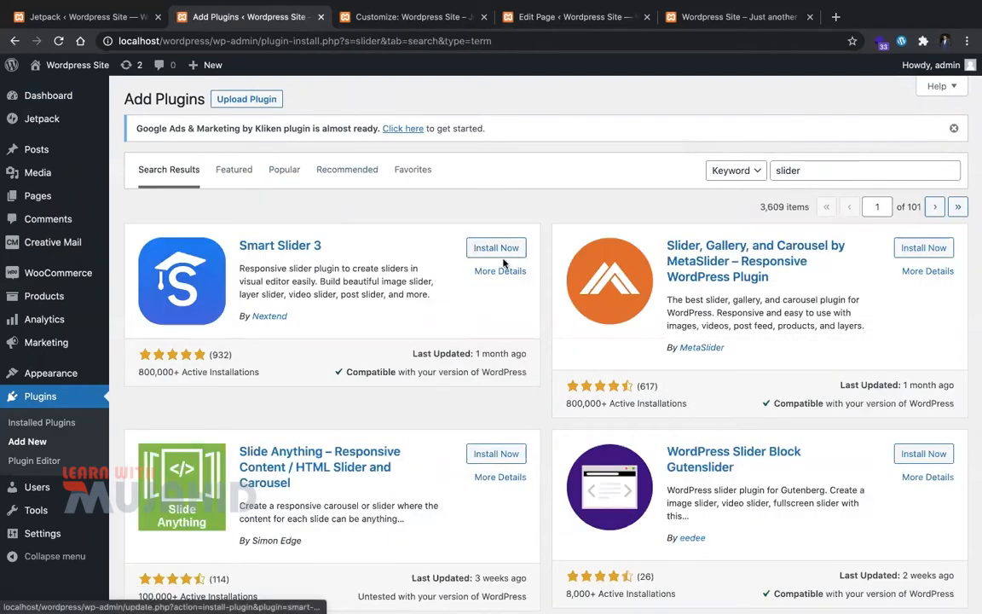
left_click(498, 249)
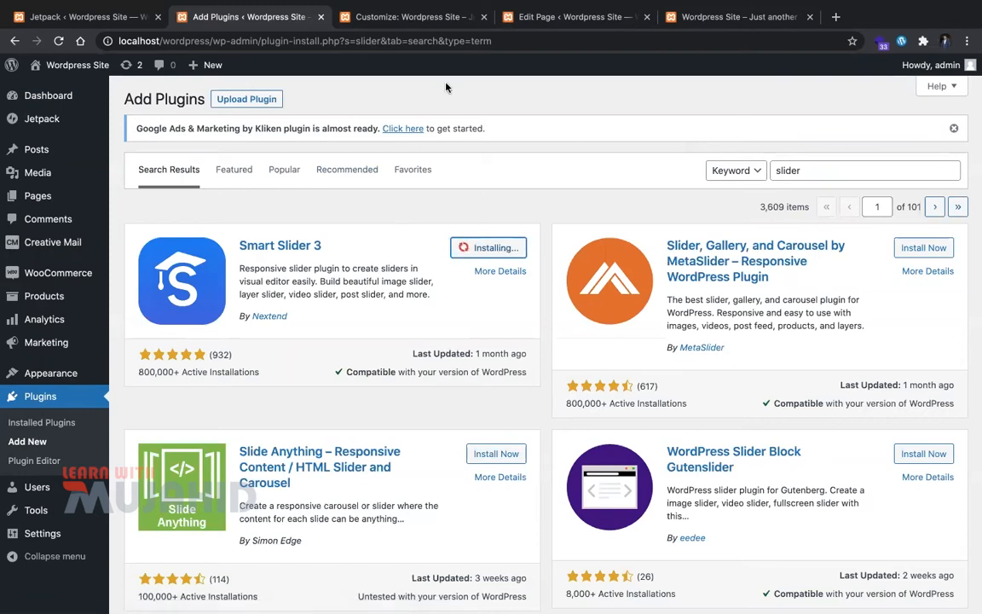
Step: Search Pixabay for 'store' and open the clothing store, street shop and bakery photos in tabs
key("ctrl+t")
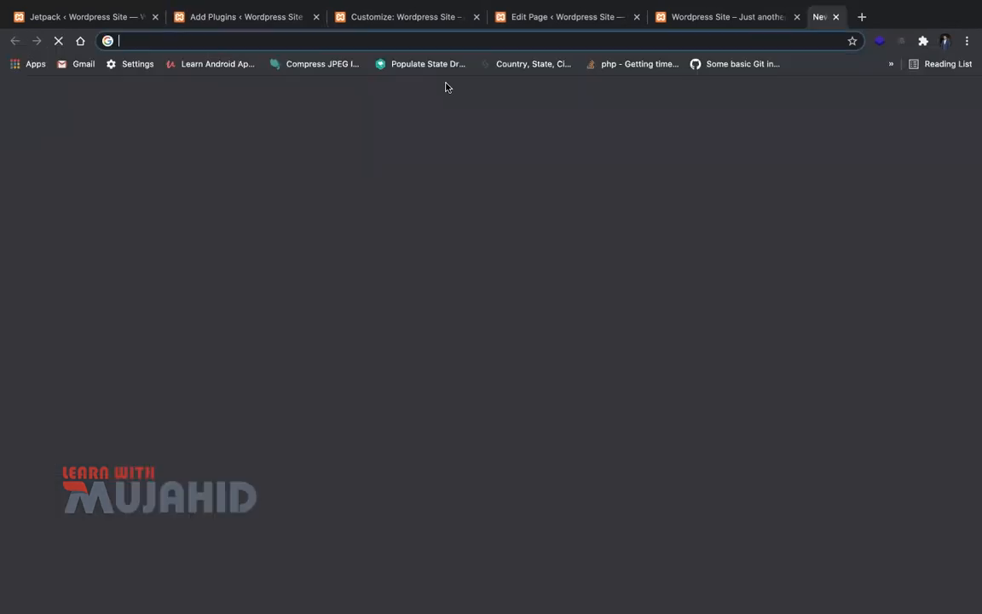
type("pii")
key("BackSpace")
type("xabay.com")
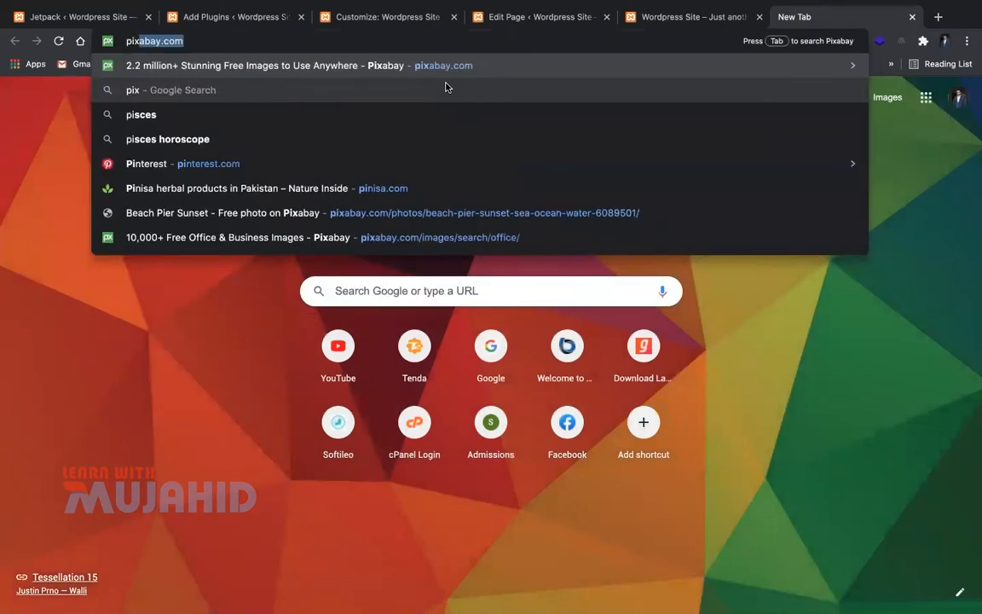
key("Return")
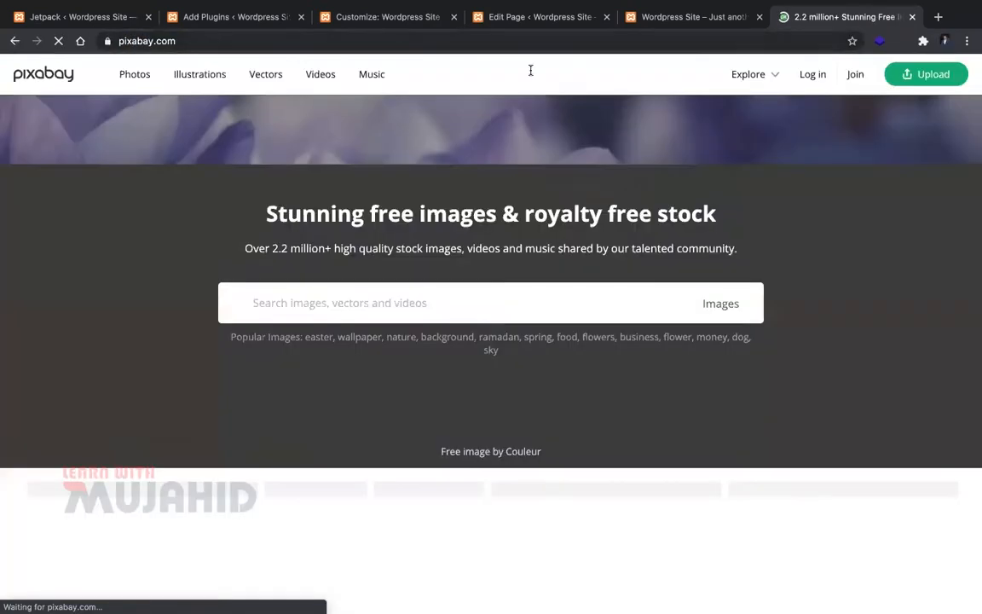
type("store")
key("Return")
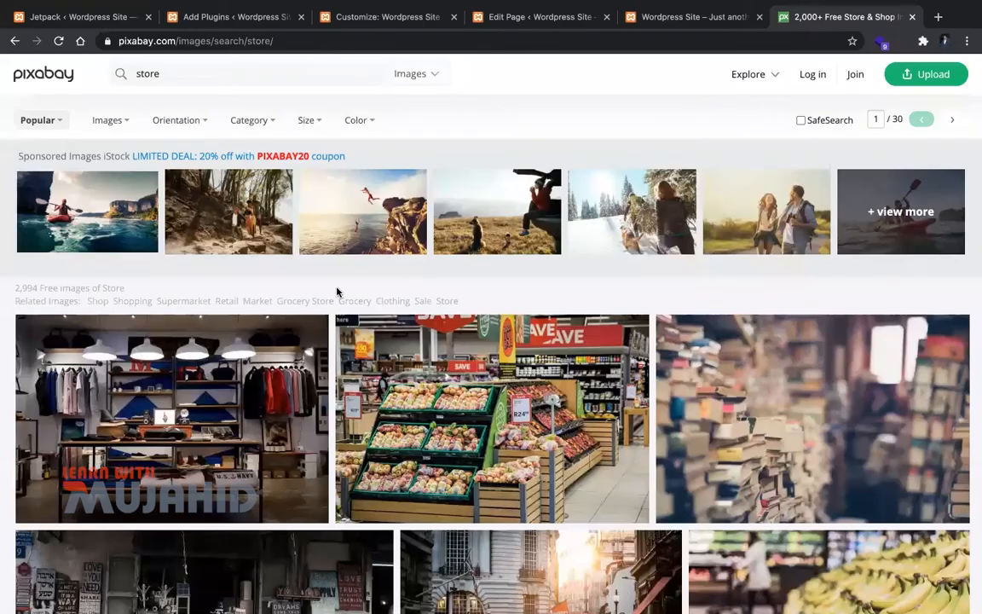
scroll(247, 330, "down", 3)
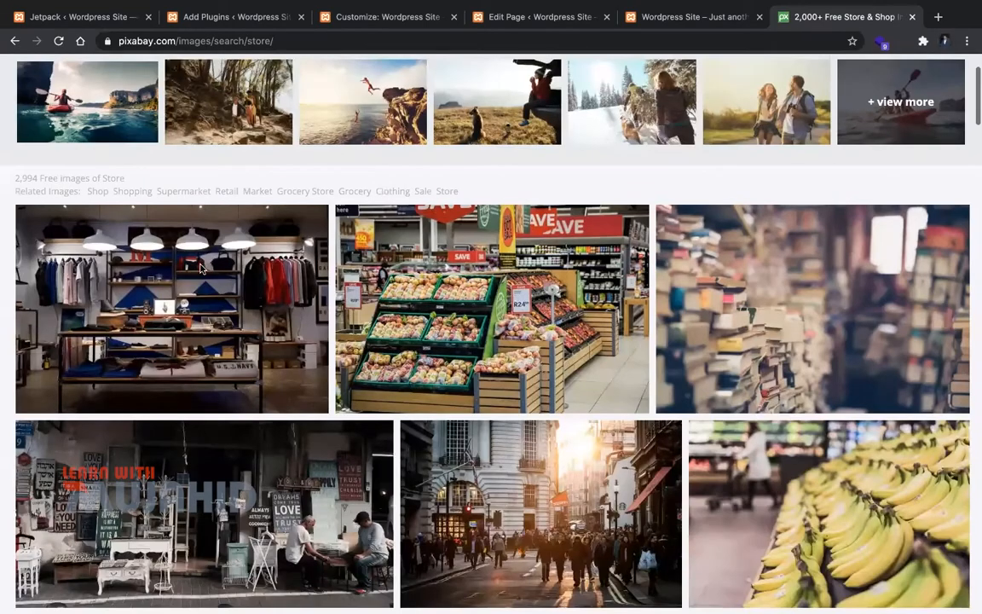
left_click(213, 328, "super")
left_click(225, 462, "super")
scroll(230, 452, "down", 3)
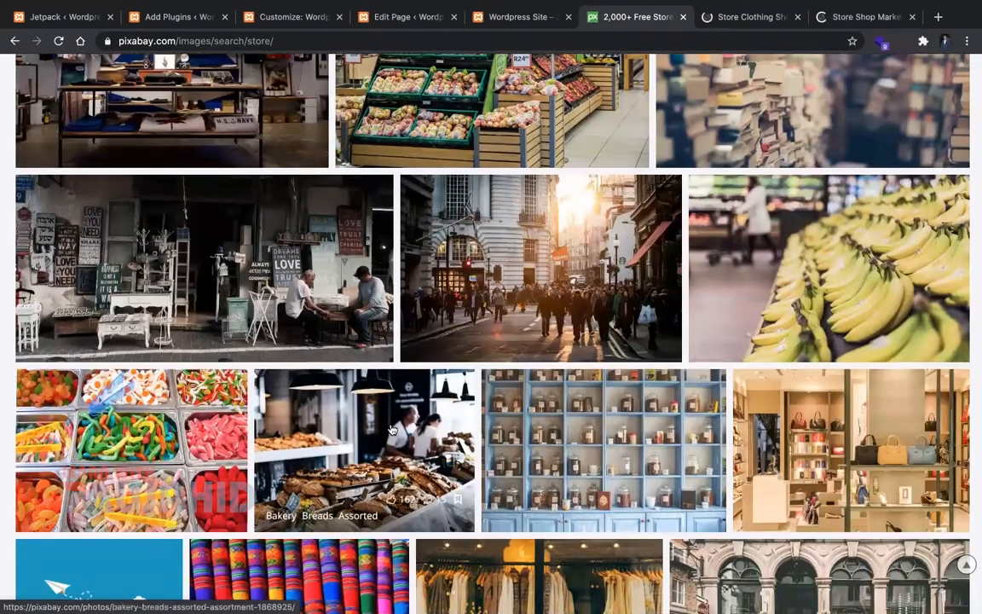
left_click(383, 394, "super")
Step: Save the clothing store photo into the Downloads folder
key("ctrl+Tab")
right_click(367, 328)
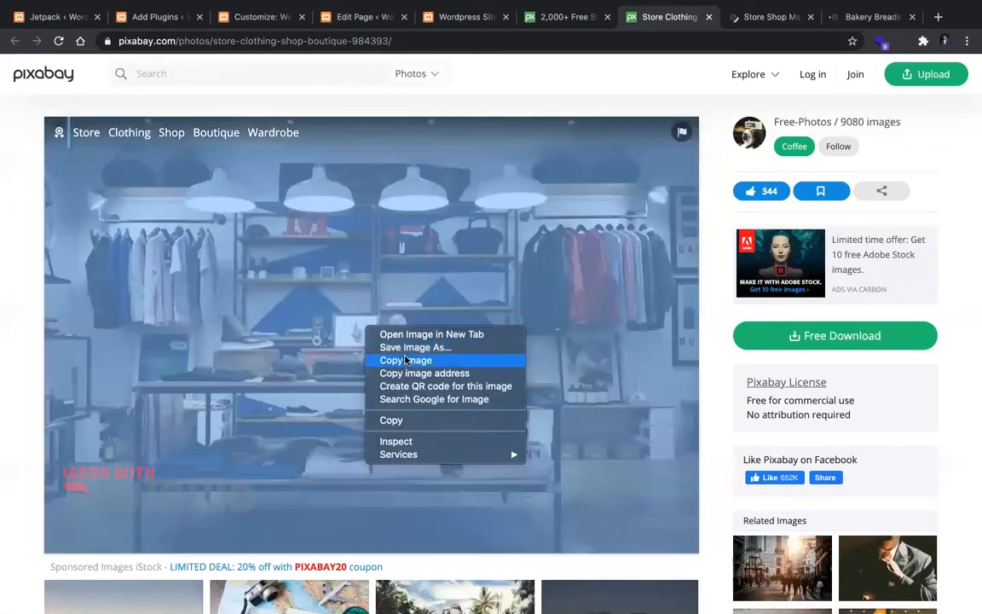
left_click(399, 355)
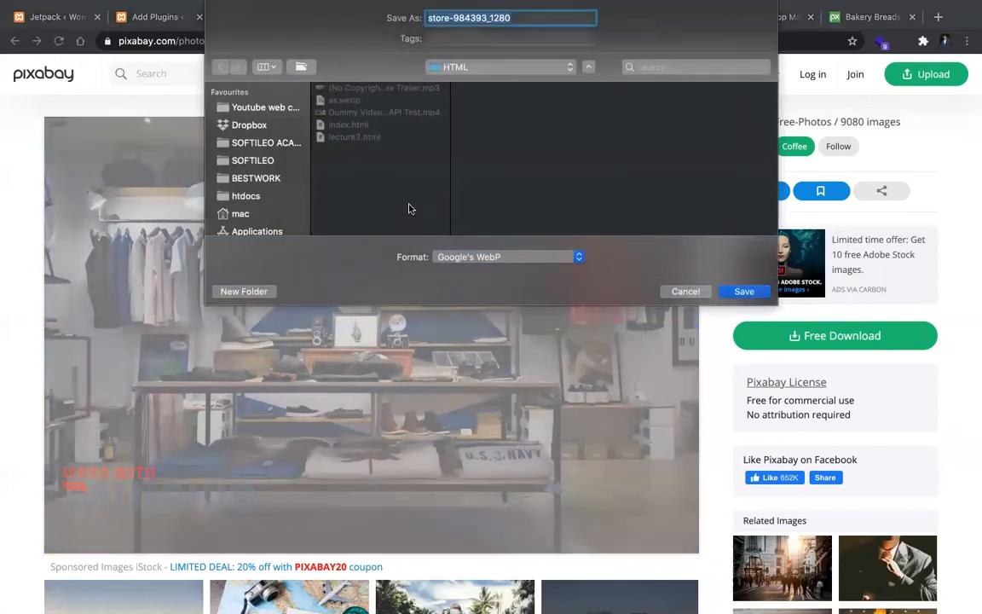
scroll(262, 198, "down", 3)
left_click(253, 196)
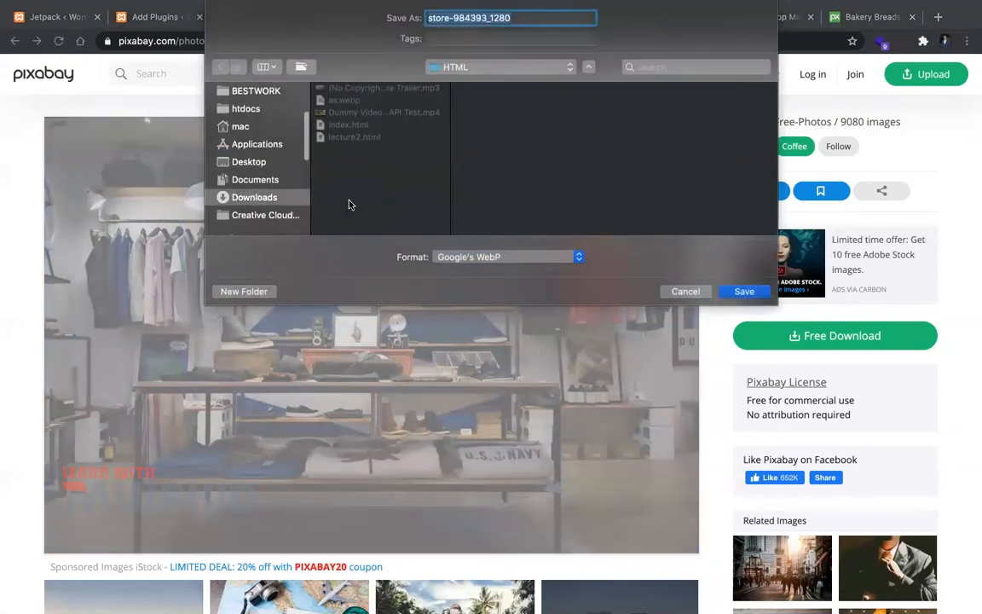
left_click(743, 291)
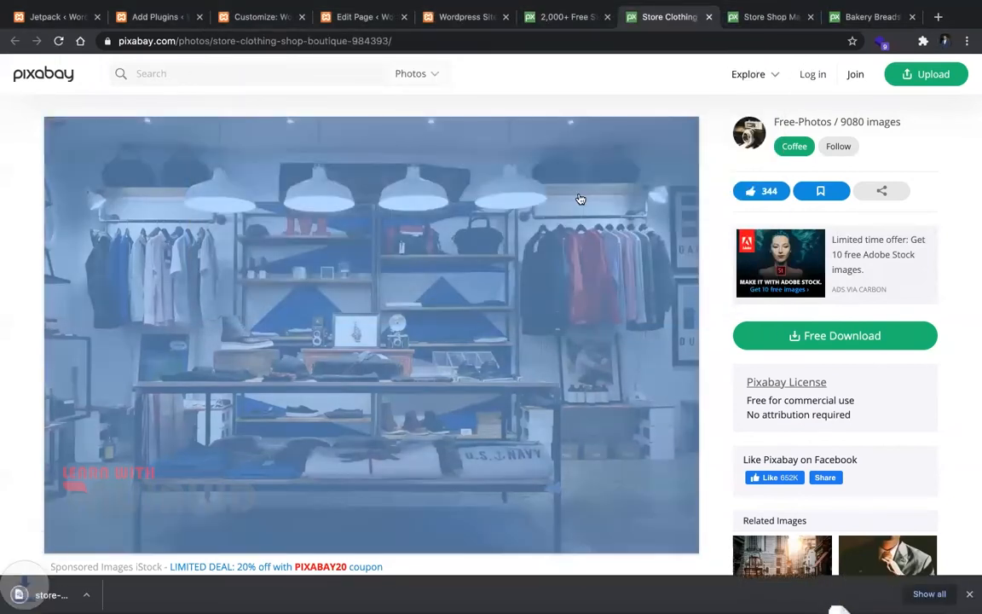
Step: Save the street shop photo with signs to Downloads as well
key("ctrl+Tab")
right_click(568, 217)
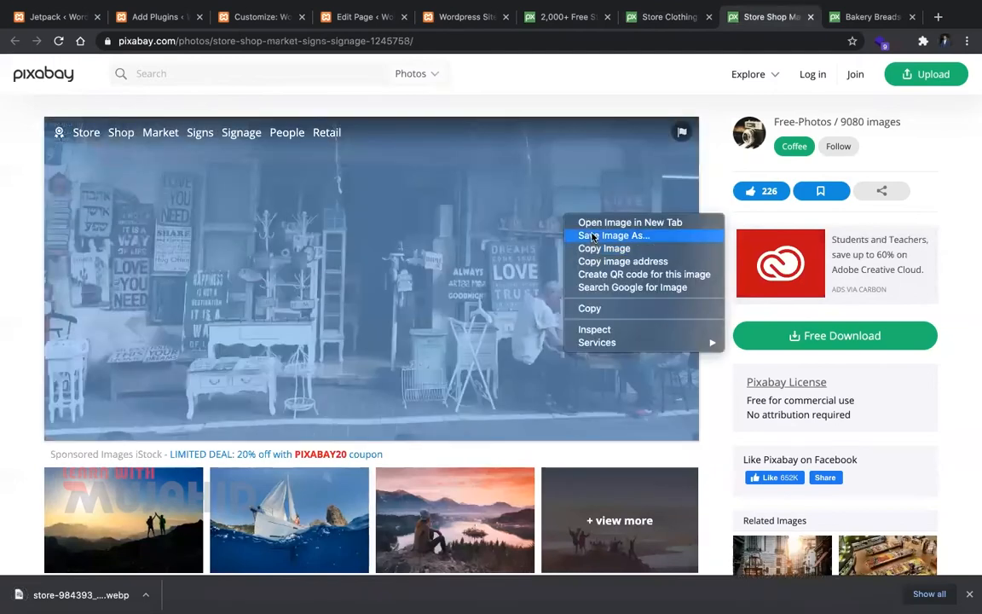
left_click(594, 237)
key("Return")
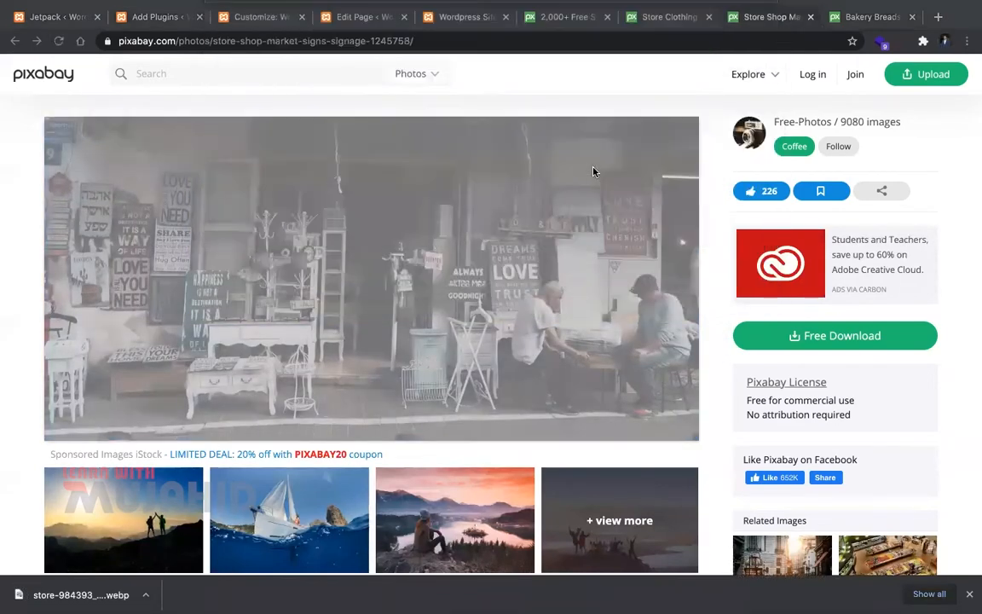
left_click(360, 23)
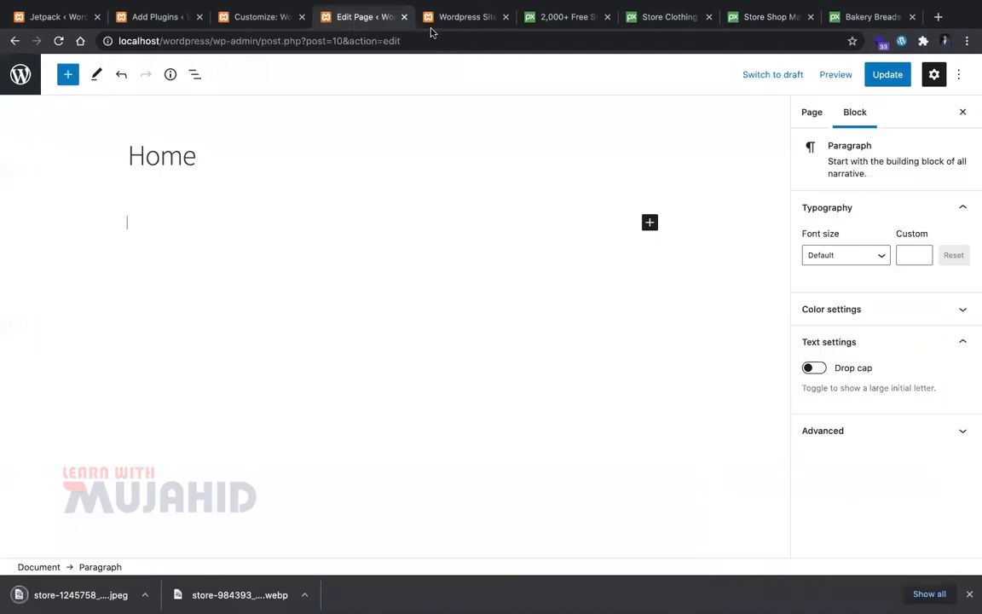
Step: Activate Smart Slider 3 on Add Plugins and continue past its welcome screen to the dashboard
left_click(263, 20)
left_click(162, 16)
left_click(502, 248)
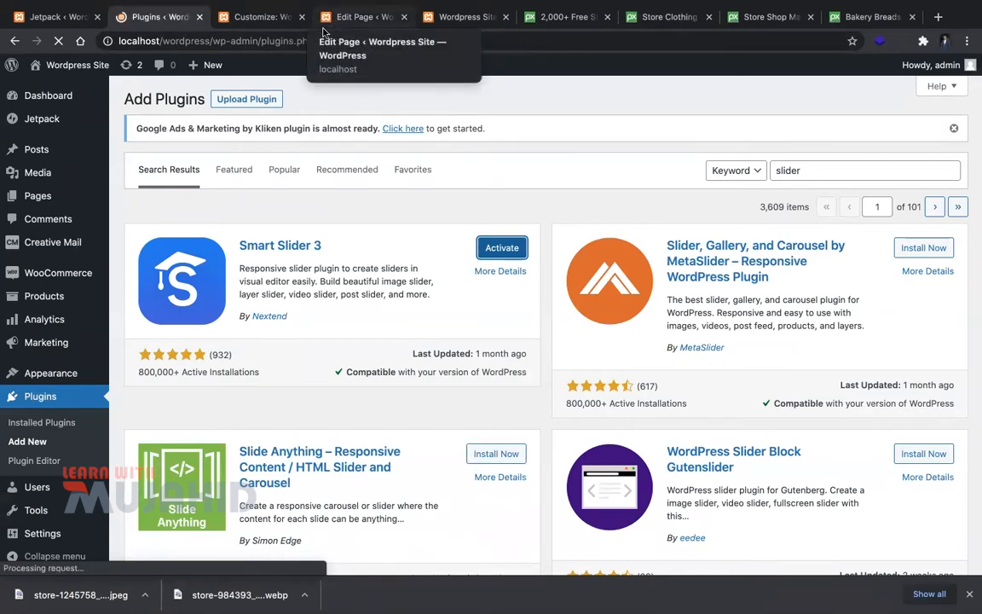
scroll(292, 395, "down", 5)
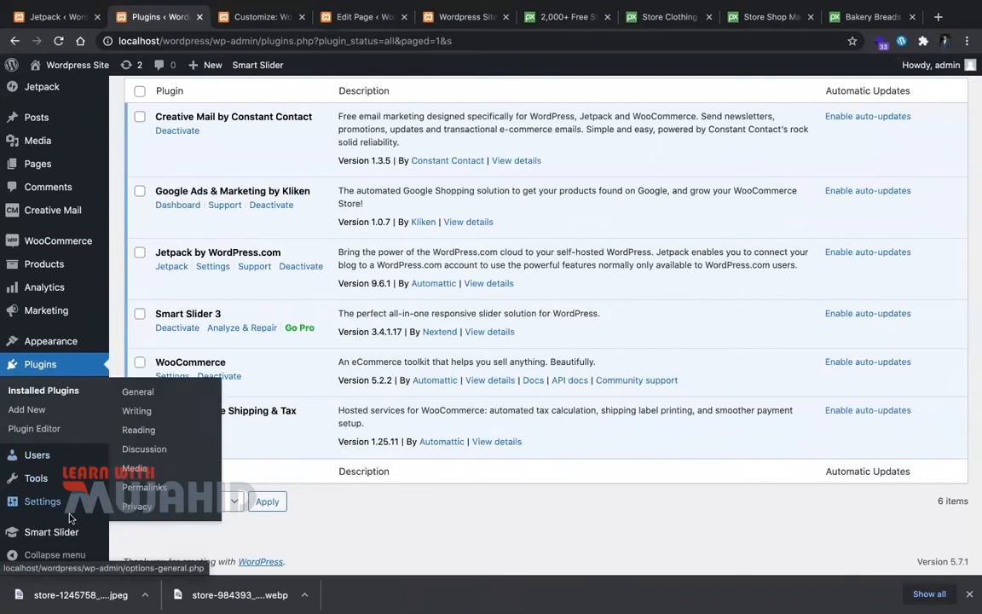
mouse_move(77, 531)
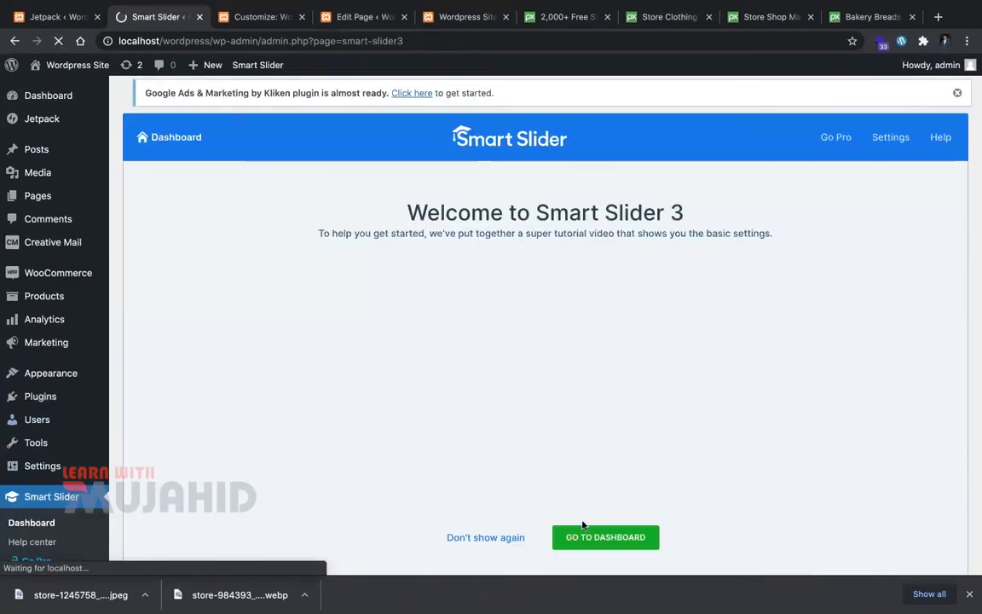
left_click(563, 544)
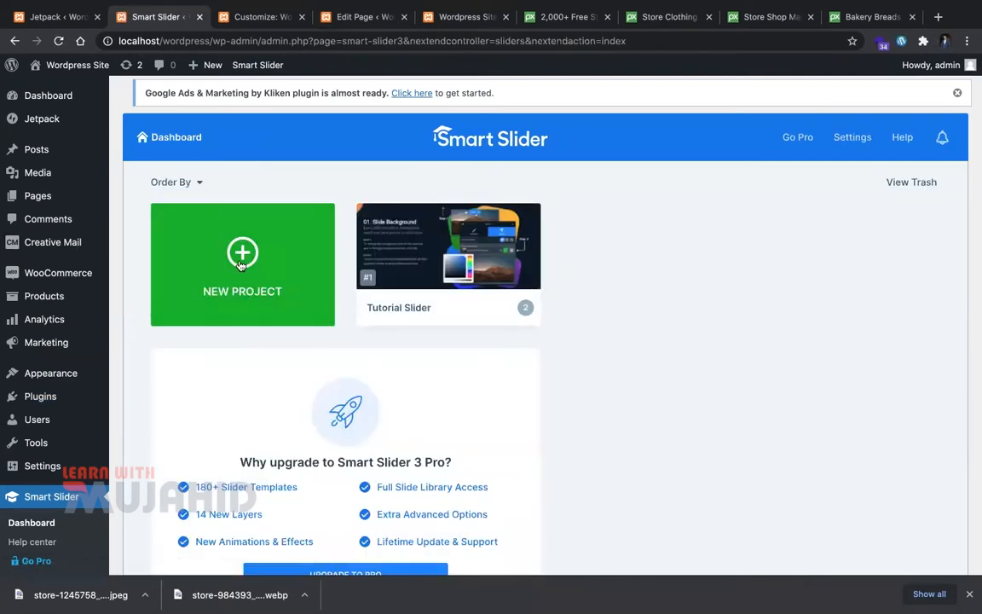
Step: Start a new simple slider at 1200 × 600 px, Full width layout, named Ecommerce
left_click(241, 265)
left_click(339, 292)
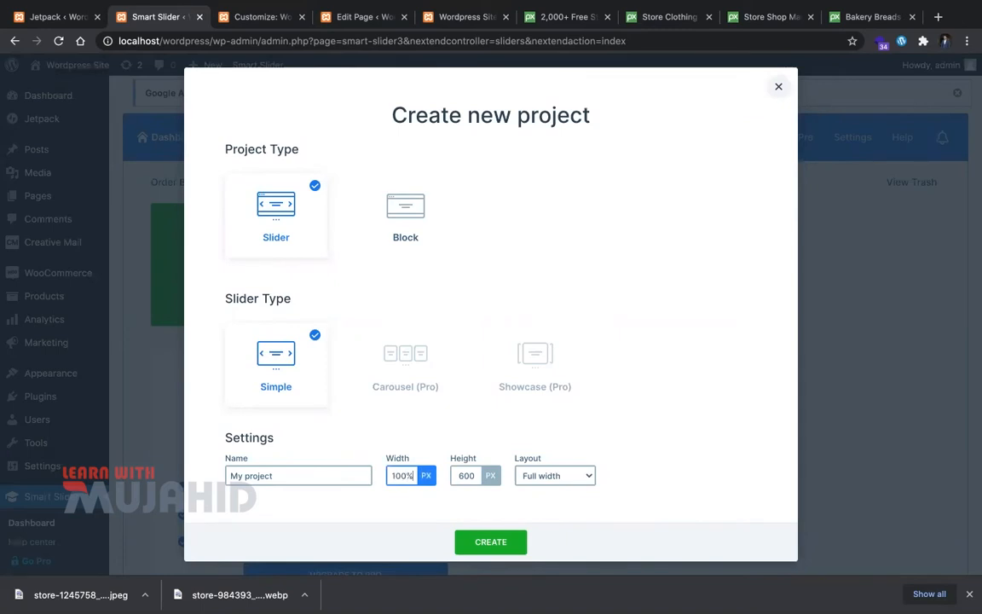
left_click(425, 512)
left_click(594, 475)
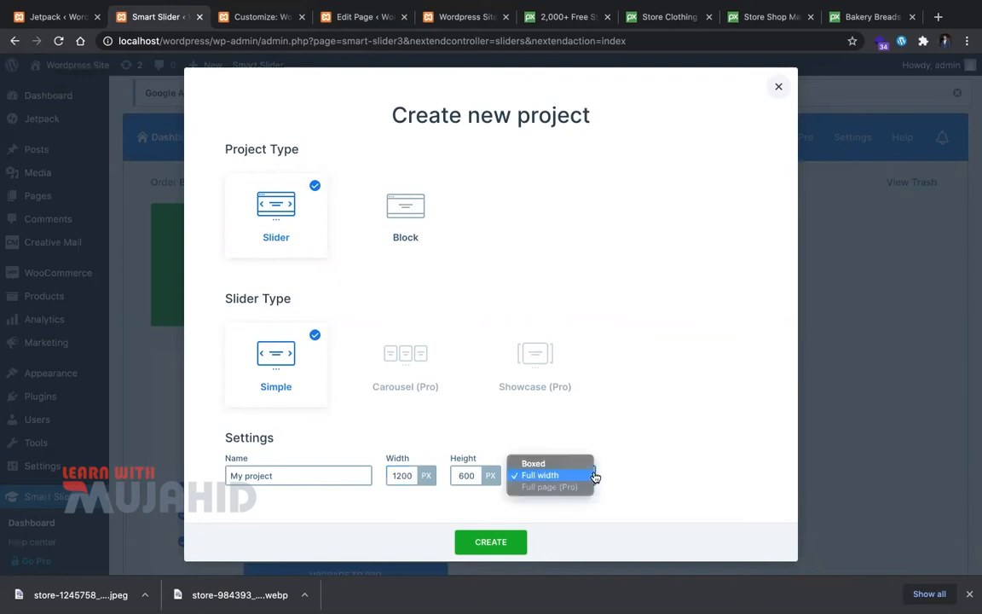
left_click(688, 484)
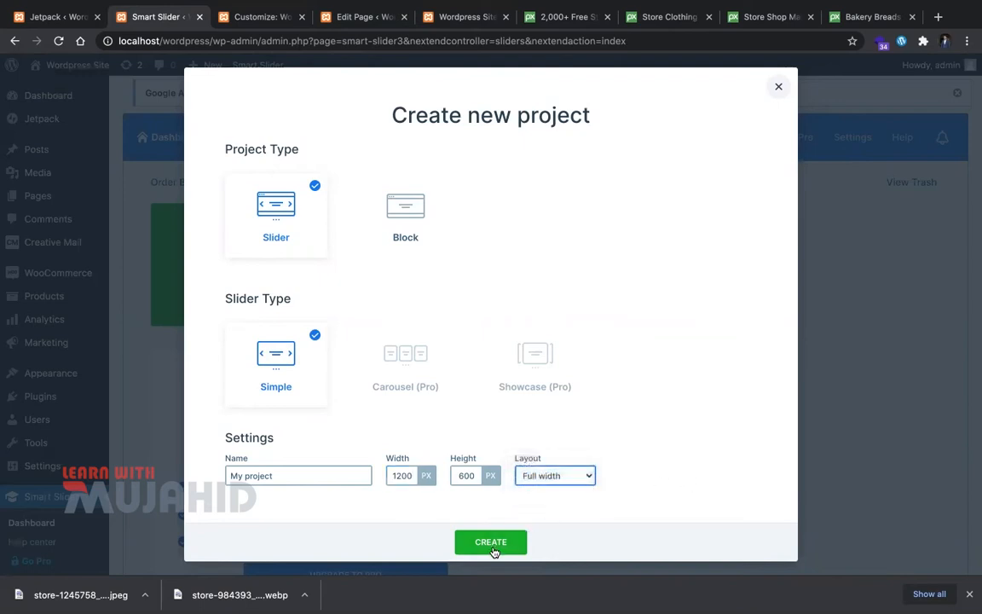
left_click_drag(414, 478, 373, 479)
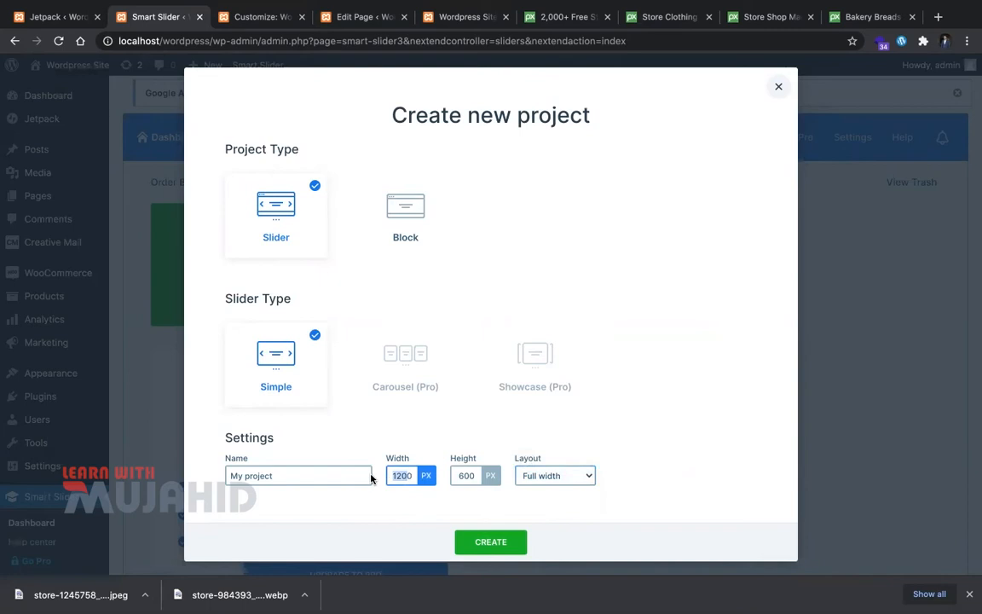
left_click(401, 512)
left_click(324, 468)
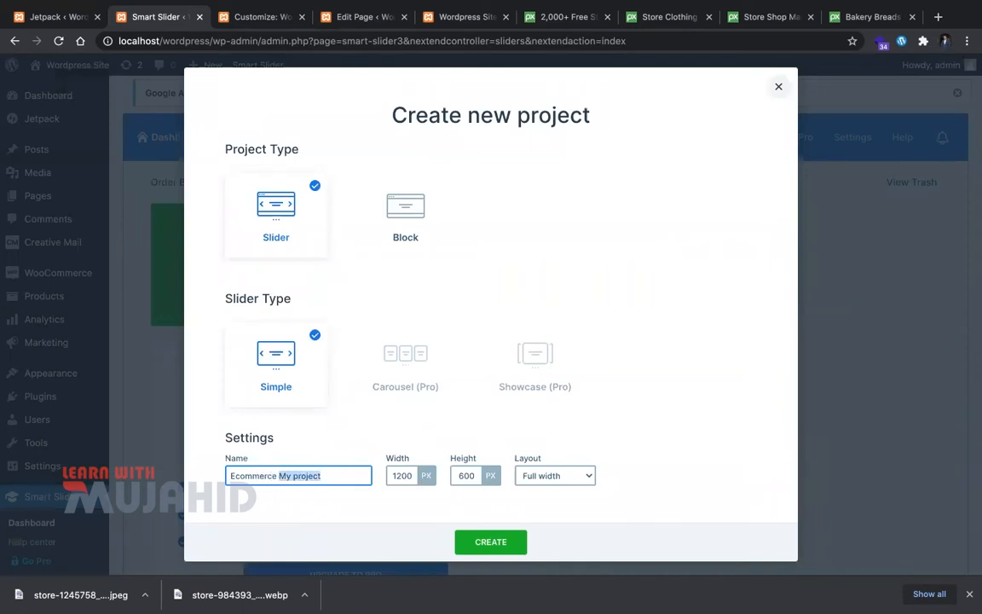
left_click(488, 543)
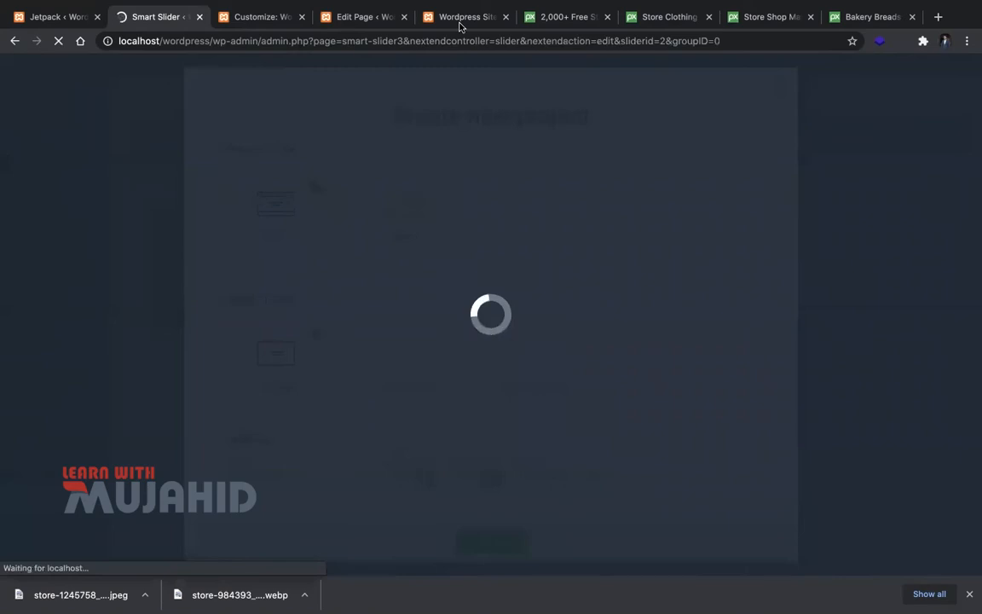
Step: Add an Image slide and drop store-984393_1280.webp into the uploader, which rejects the file type
scroll(247, 243, "down", 2)
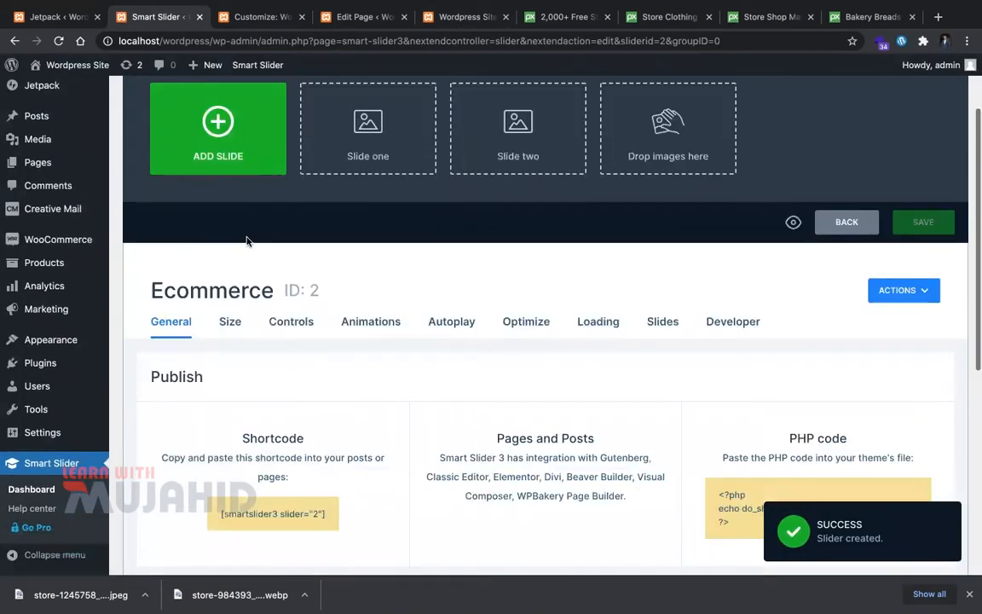
left_click(264, 170)
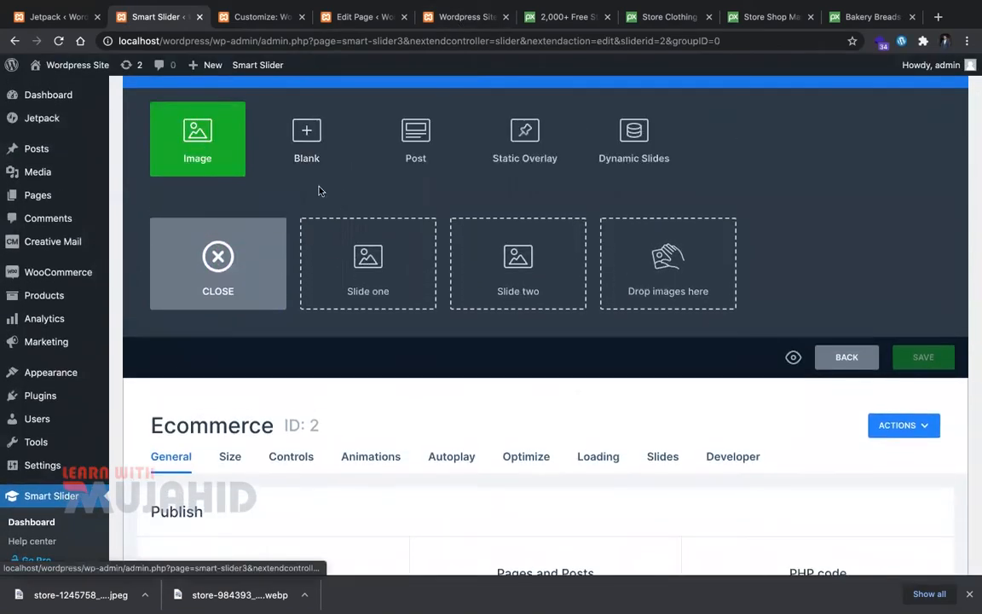
left_click(222, 157)
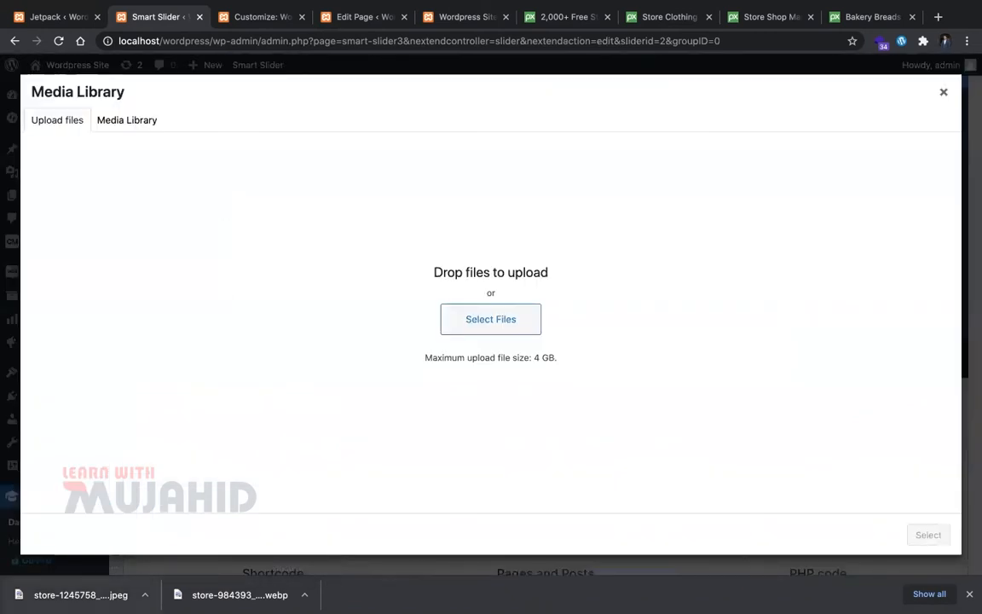
left_click_drag(247, 594, 468, 449)
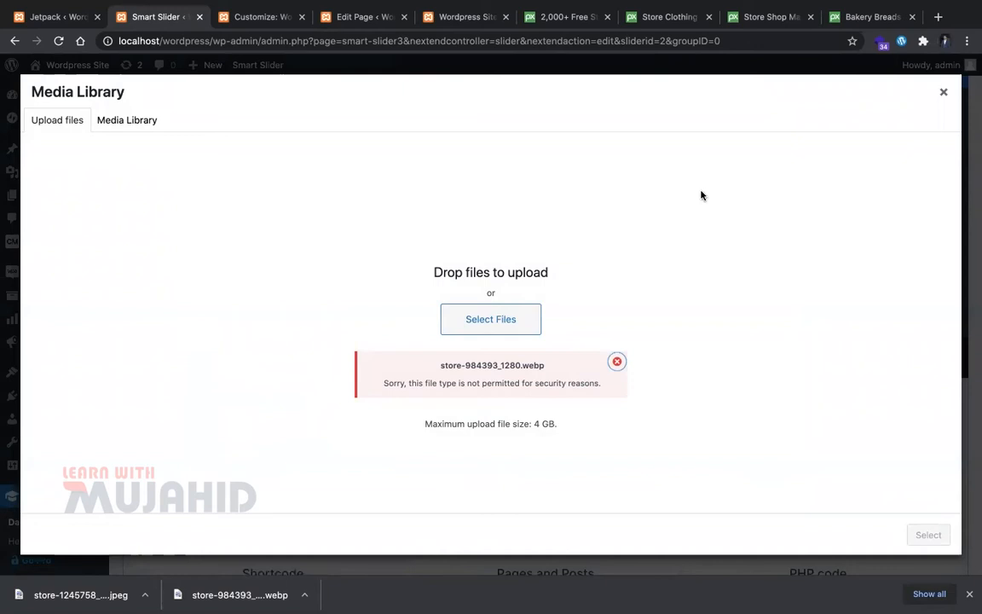
left_click(646, 19)
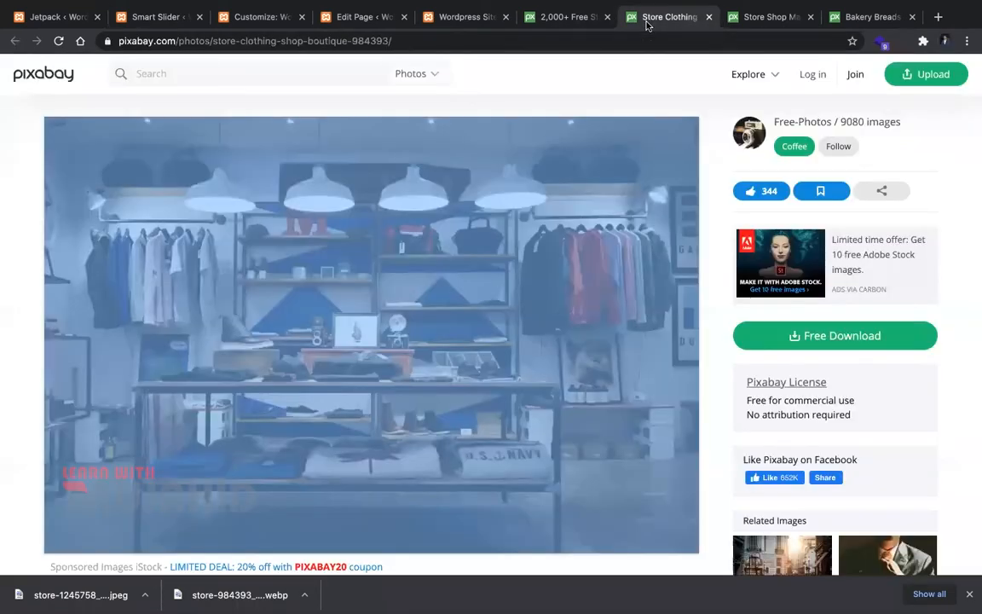
Step: Download the clothing store photo at 1920×1281 and the shop signs photo at 1920×951
left_click(861, 337)
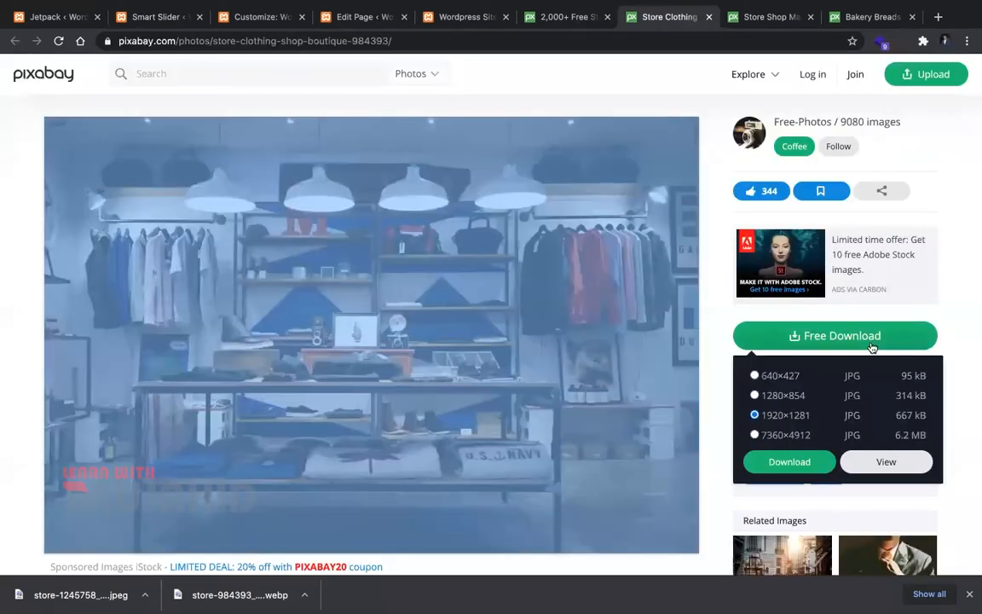
left_click(811, 460)
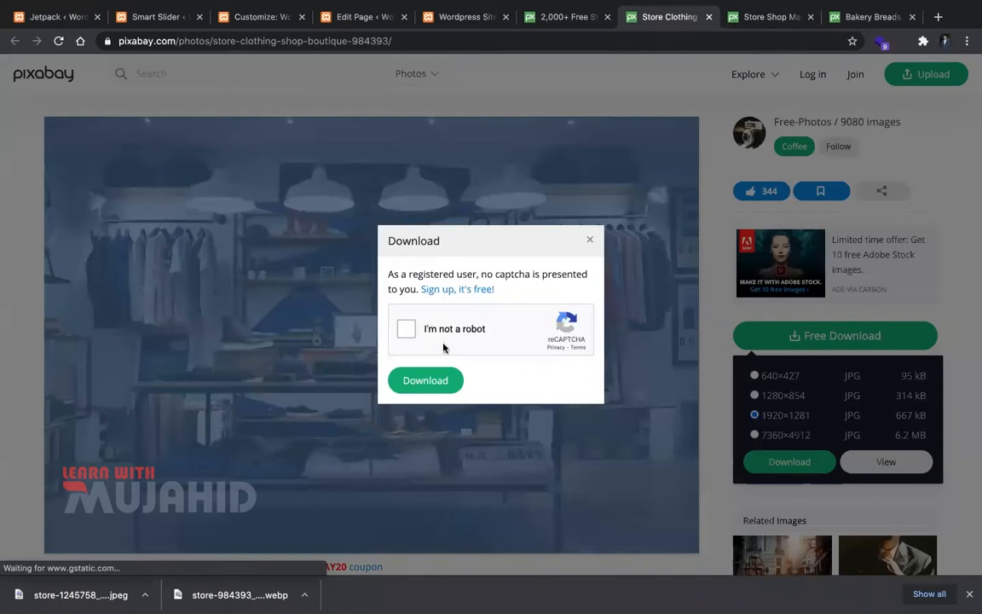
left_click(407, 329)
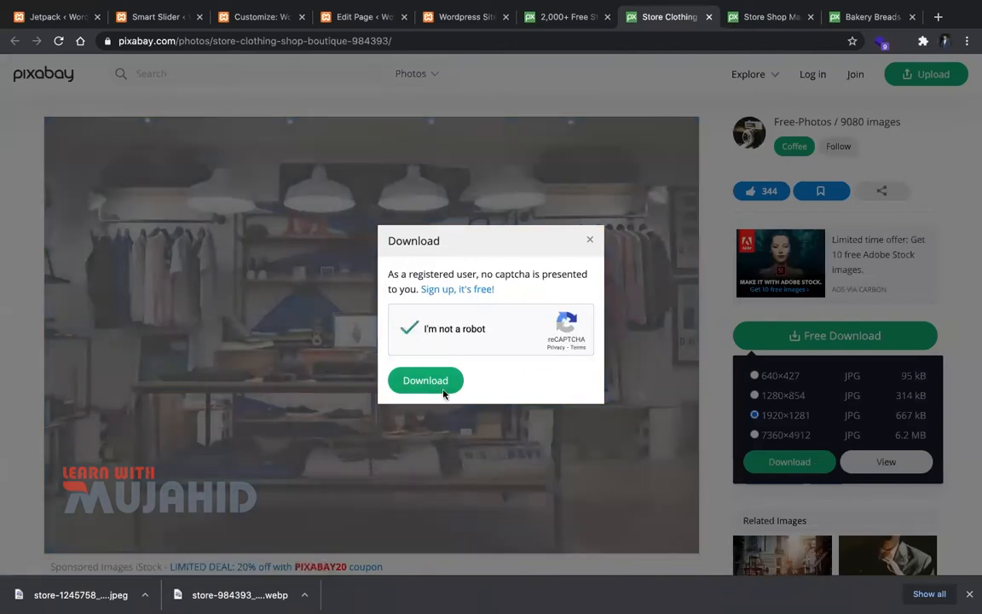
left_click(442, 388)
key("ctrl+Tab")
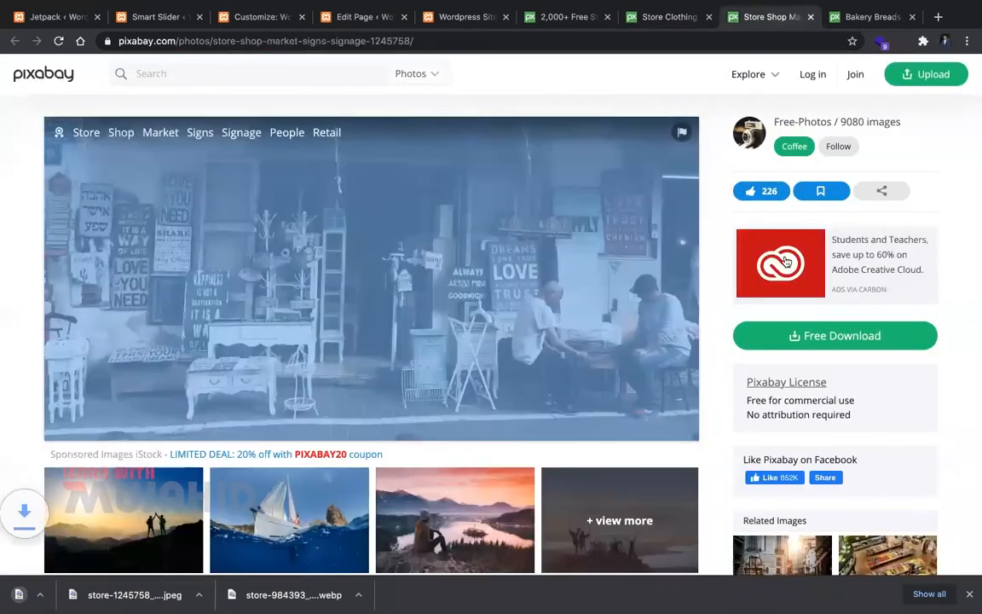
left_click(829, 332)
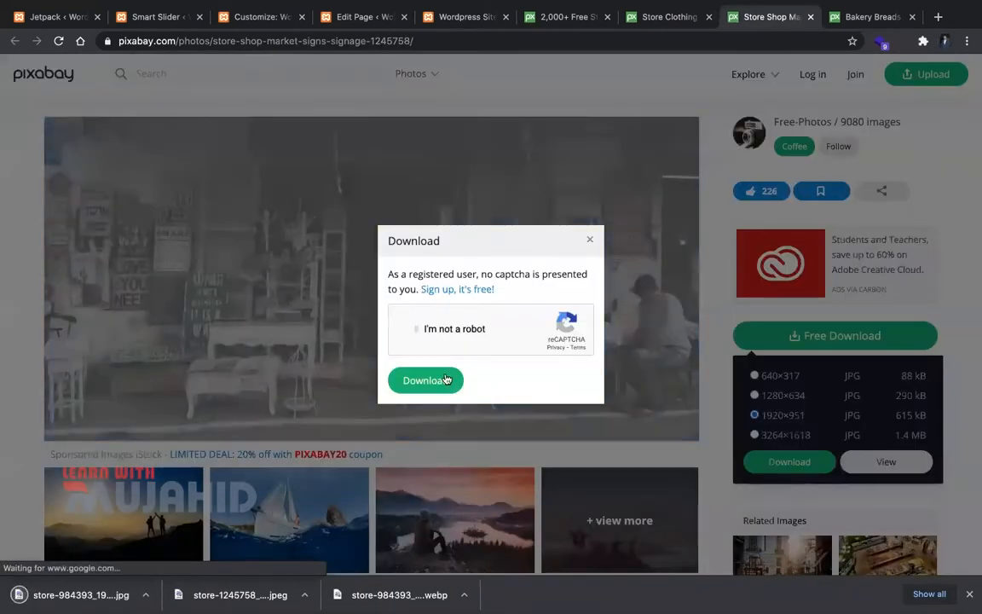
left_click(444, 379)
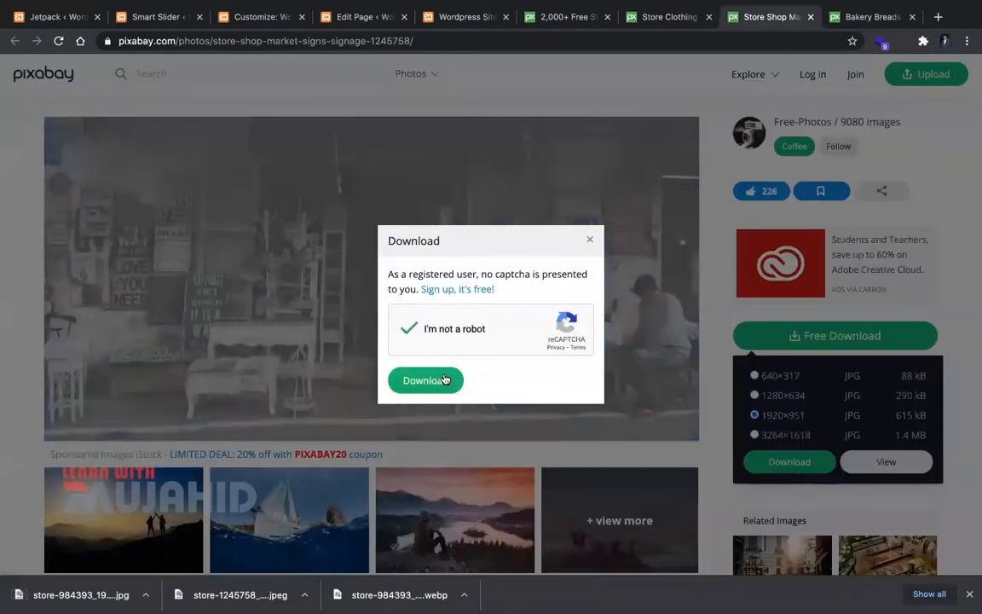
Step: Download the bakery photo at 1920×1421, passing the reCAPTCHA check
key("ctrl+Tab")
left_click(750, 337)
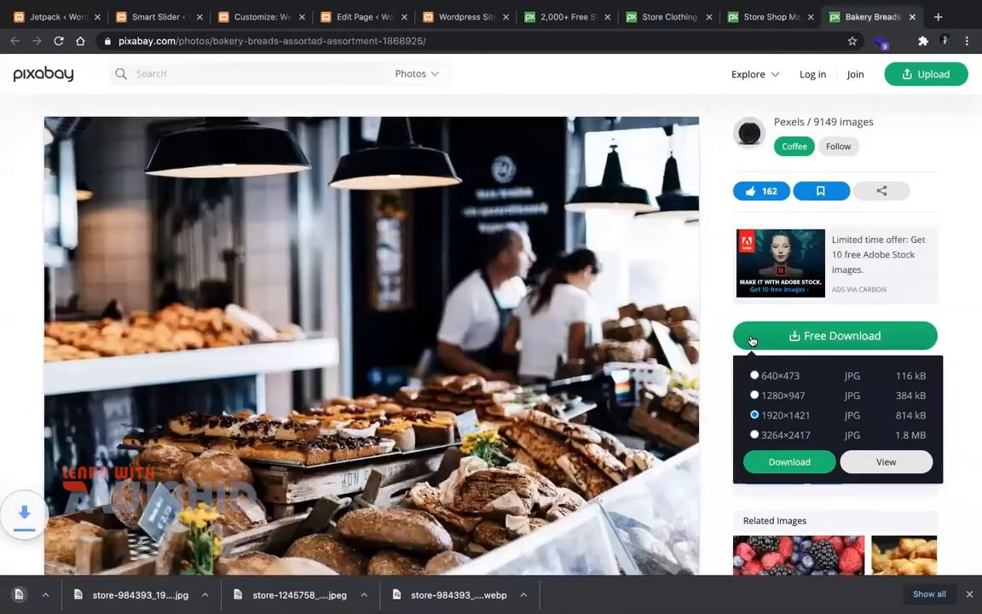
left_click(803, 461)
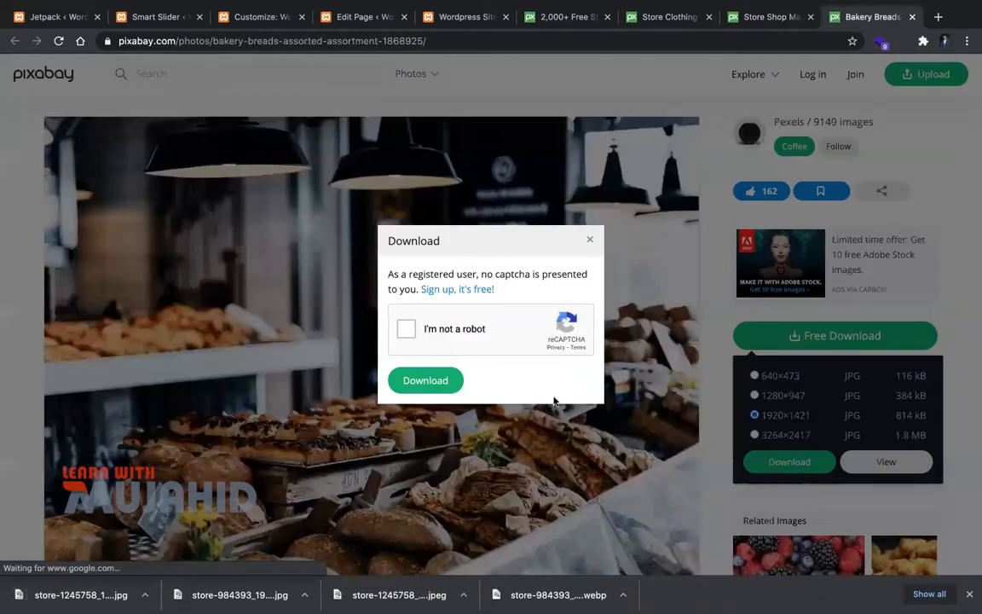
left_click(406, 328)
left_click(429, 385)
left_click(472, 19)
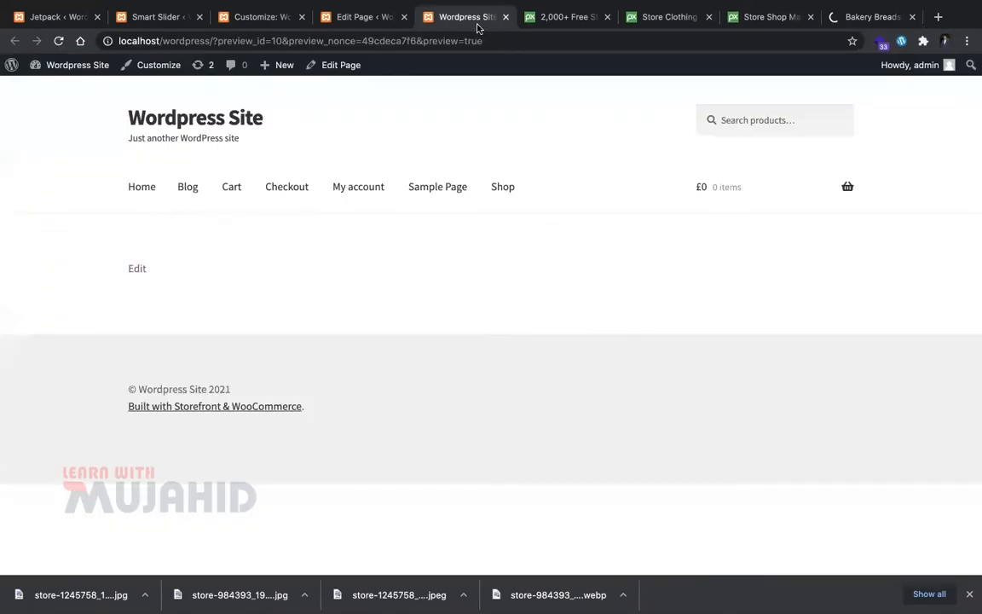
Step: Upload the store-984393, store-1245758 and bakery-1868925 photos and add them as three slides
left_click(346, 26)
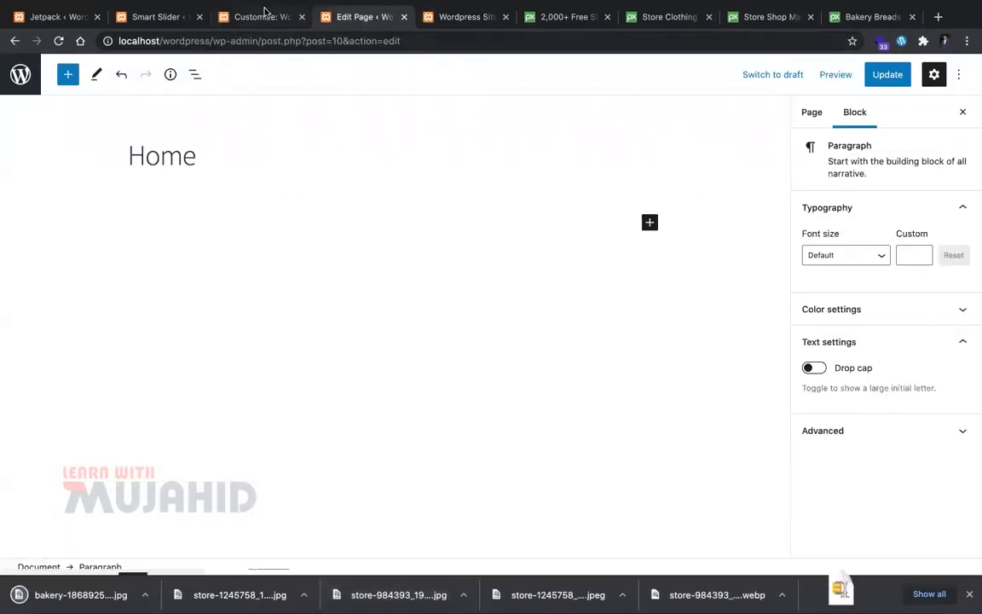
left_click(265, 17)
left_click(158, 17)
left_click_drag(398, 594, 457, 401)
left_click_drag(239, 594, 487, 324)
left_click_drag(81, 594, 464, 234)
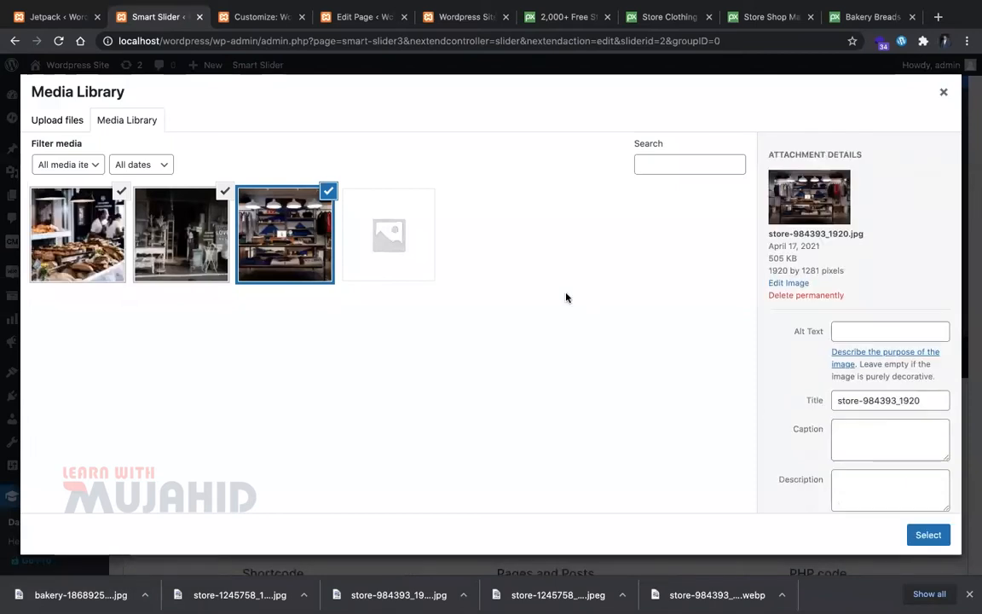
left_click(927, 535)
scroll(538, 376, "down", 1)
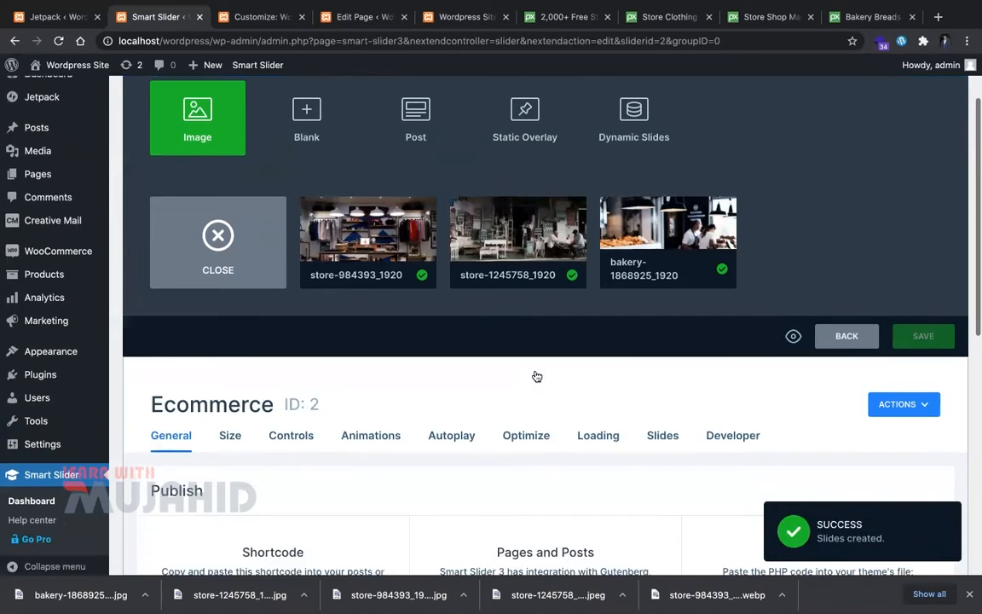
scroll(538, 376, "down", 2)
scroll(394, 521, "down", 1)
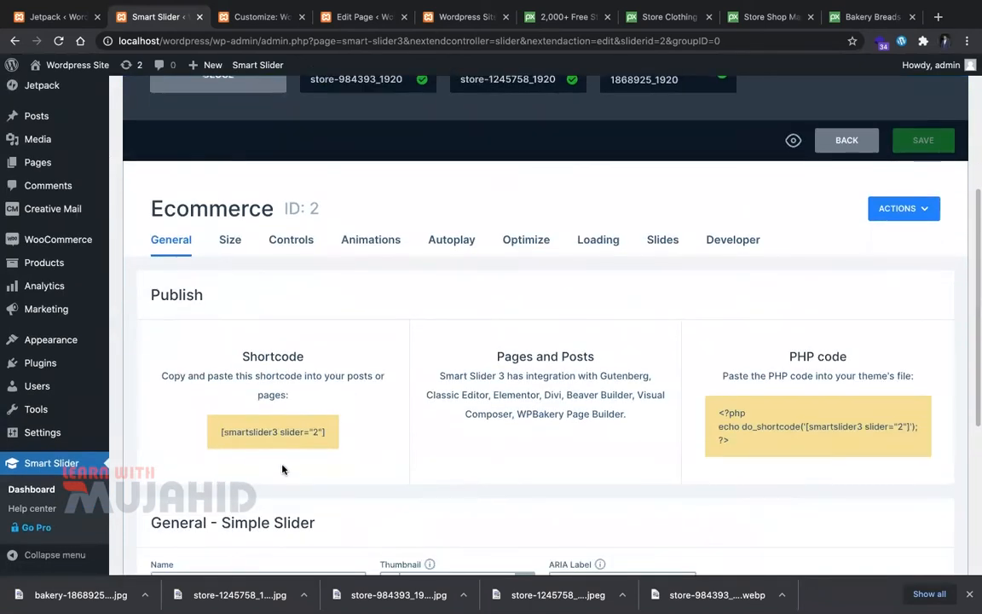
Step: Copy the slider shortcode, save the slider, paste the shortcode into the Home page, and update the page
left_click(283, 435)
key("ctrl+c")
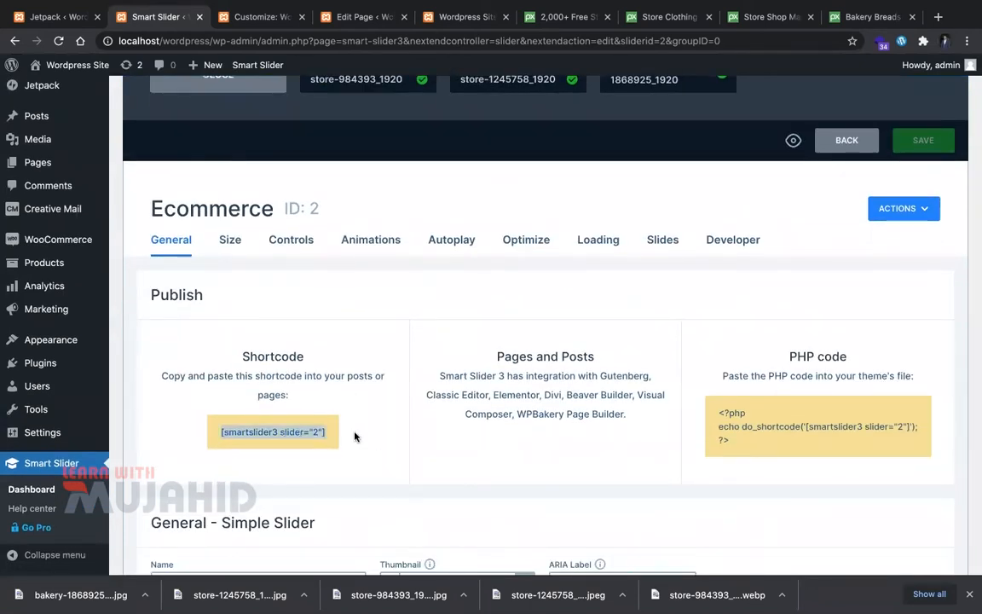
scroll(487, 408, "up", 1)
left_click(904, 186)
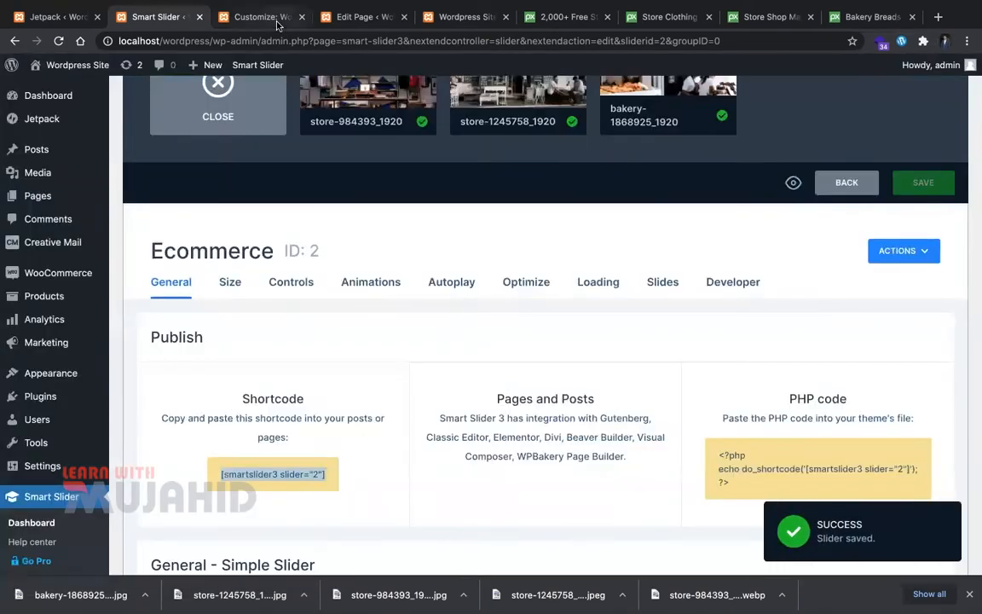
left_click(265, 17)
left_click(365, 17)
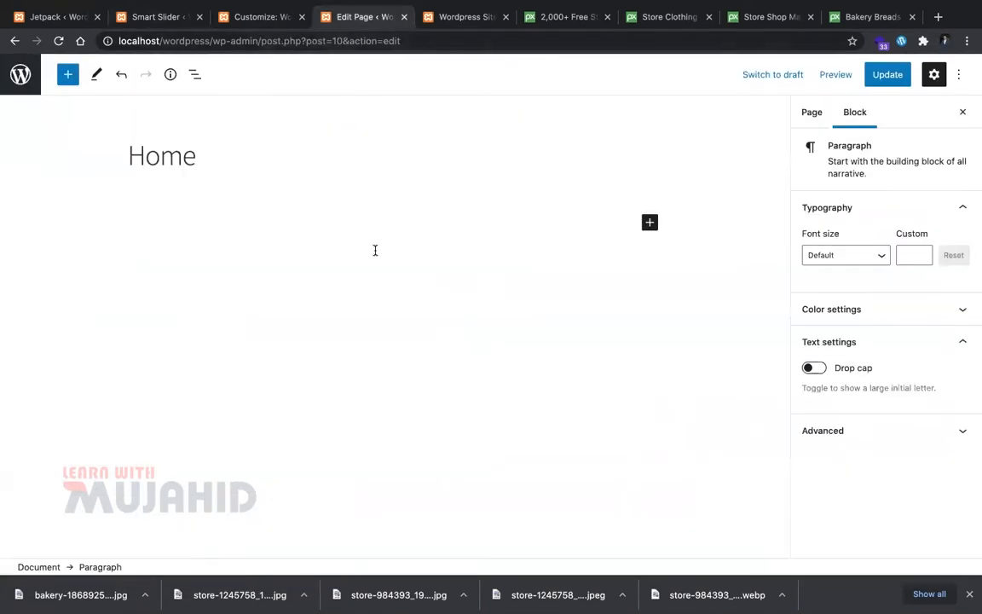
key("ctrl+v")
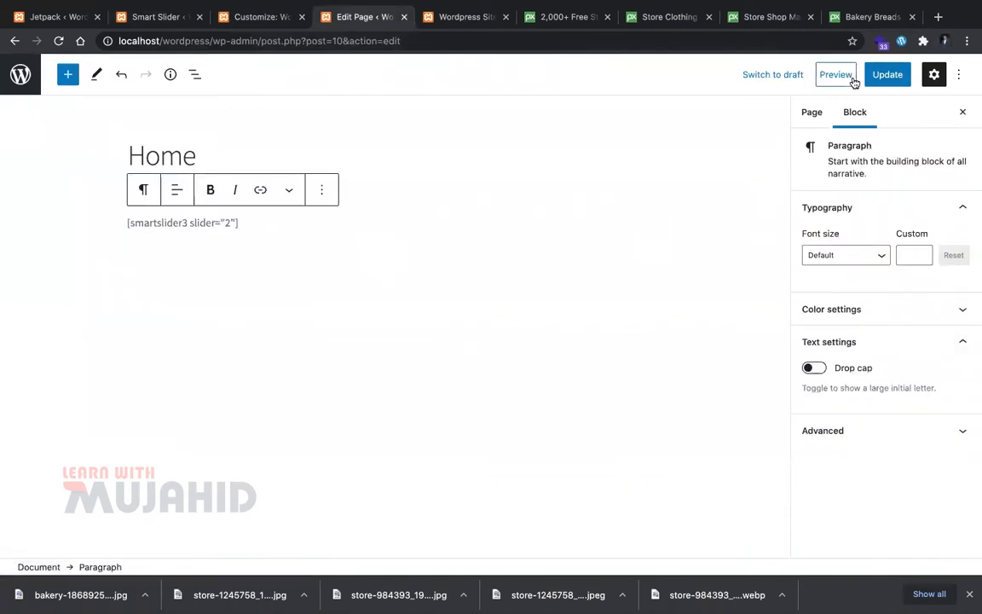
left_click(883, 76)
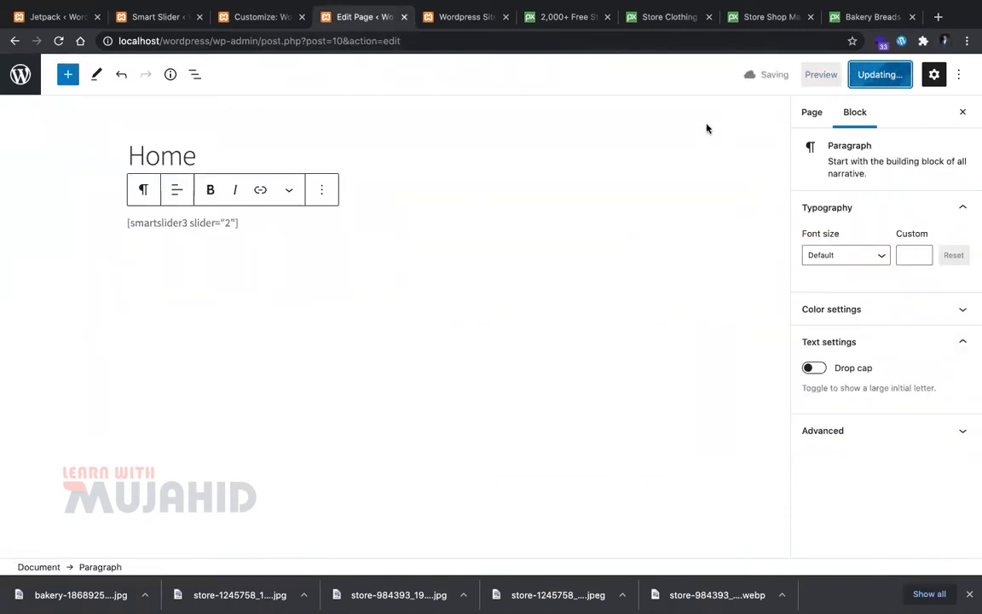
Step: Advance the slider through to the bakery slide in the site preview
key("ctrl+Tab")
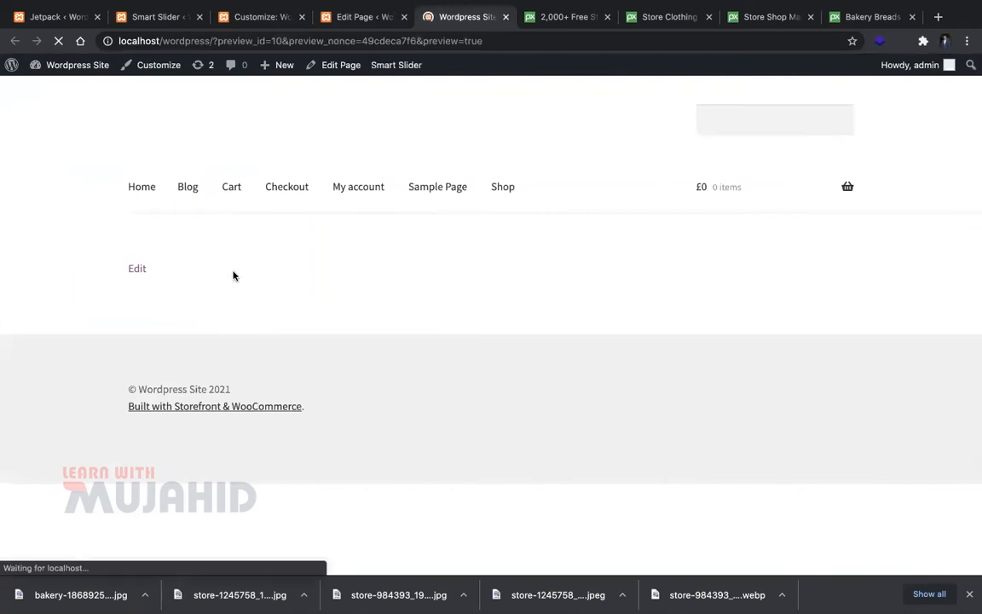
scroll(943, 341, "down", 4)
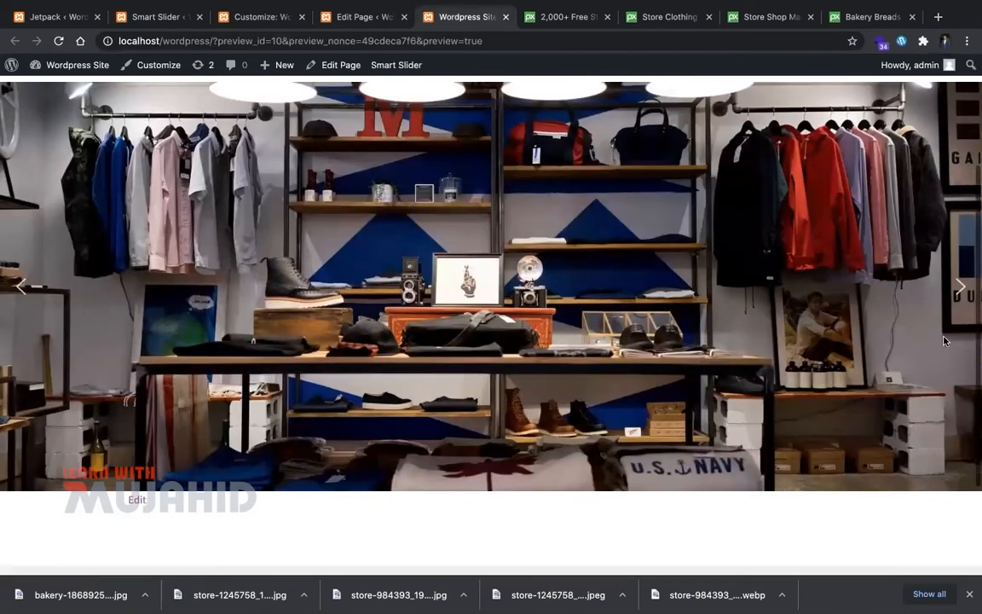
left_click(956, 296)
left_click(955, 296)
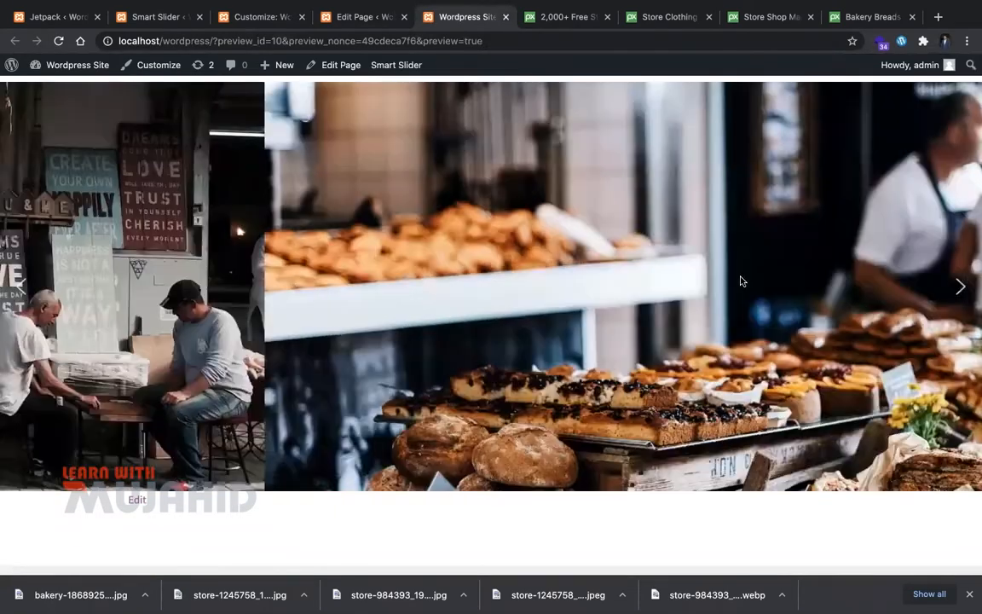
left_click(341, 17)
left_click(266, 18)
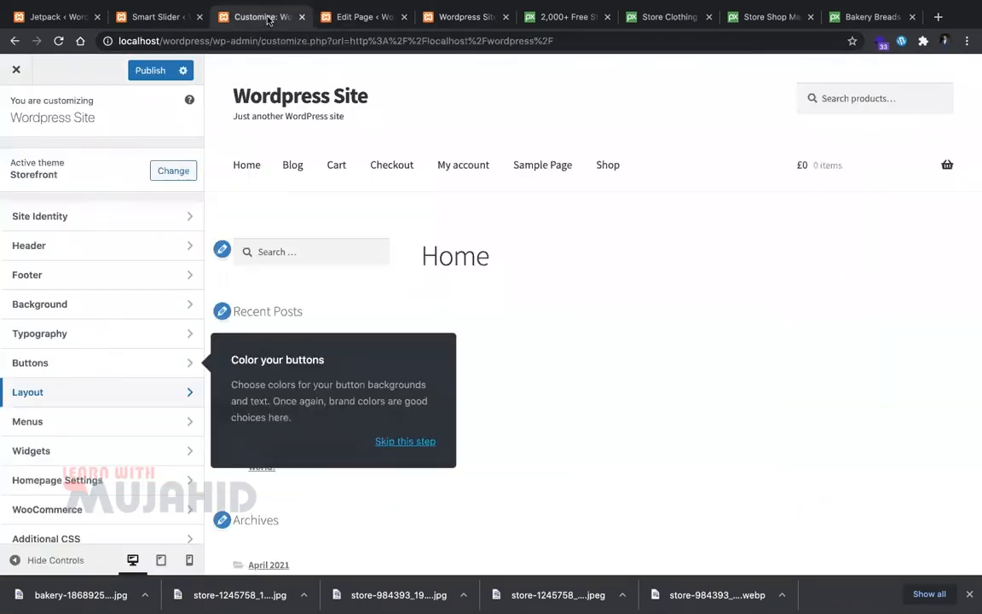
Step: Open the clothing store slide for editing and dismiss the version 3.4 notice
left_click(157, 17)
scroll(450, 321, "up", 2)
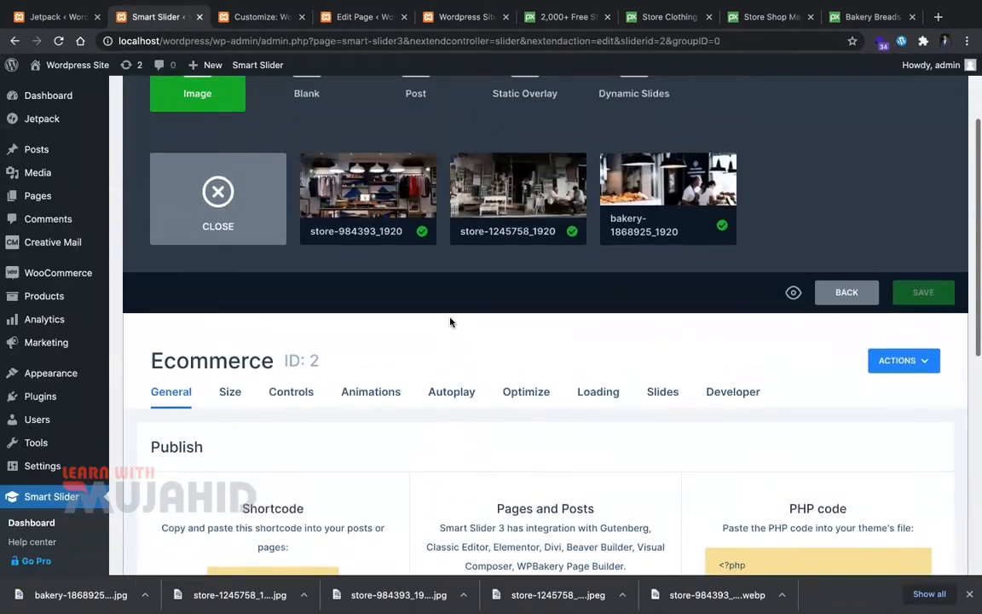
left_click(365, 184)
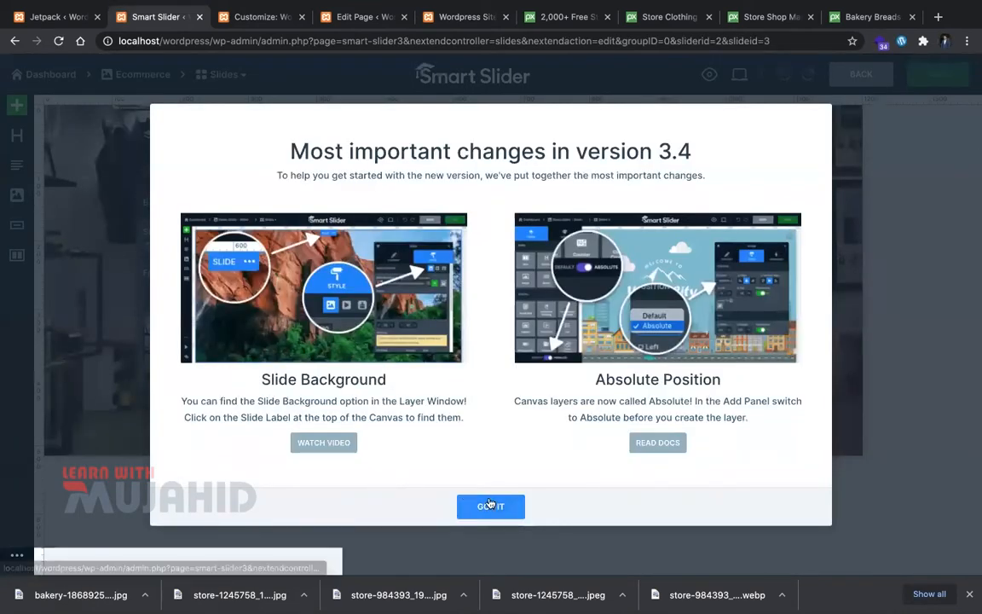
left_click(467, 503)
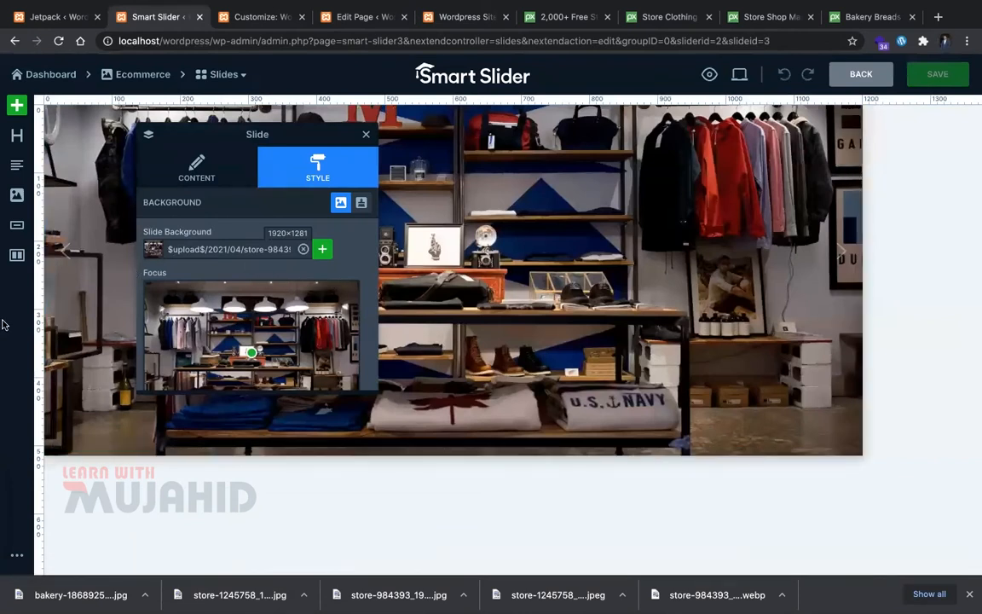
Step: Add a non-wrapping 'Welcome to Ecommerce Store' heading layer and save the slide
left_click(16, 136)
triple_click(230, 245)
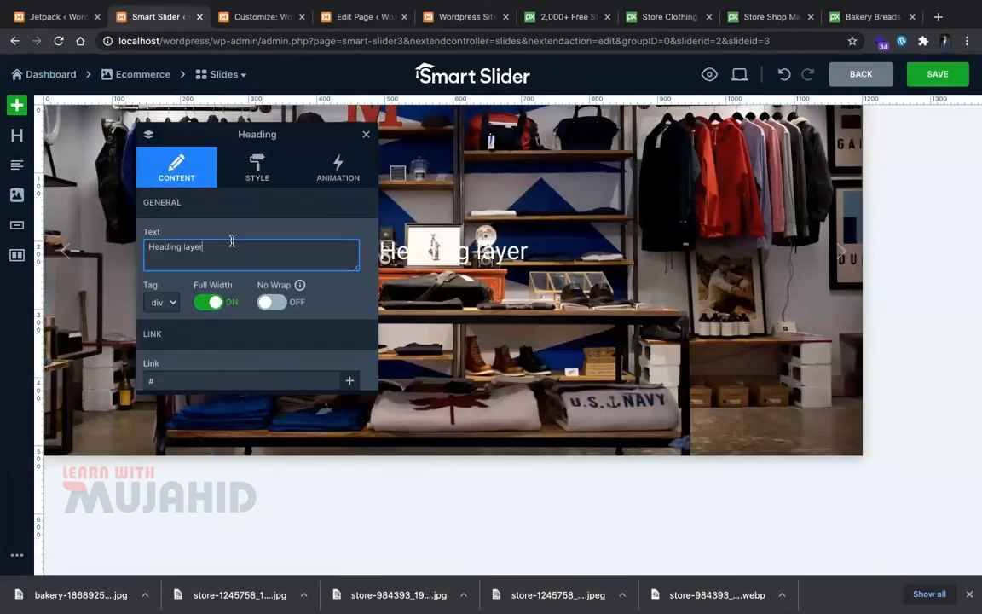
type("Welcome to Eco")
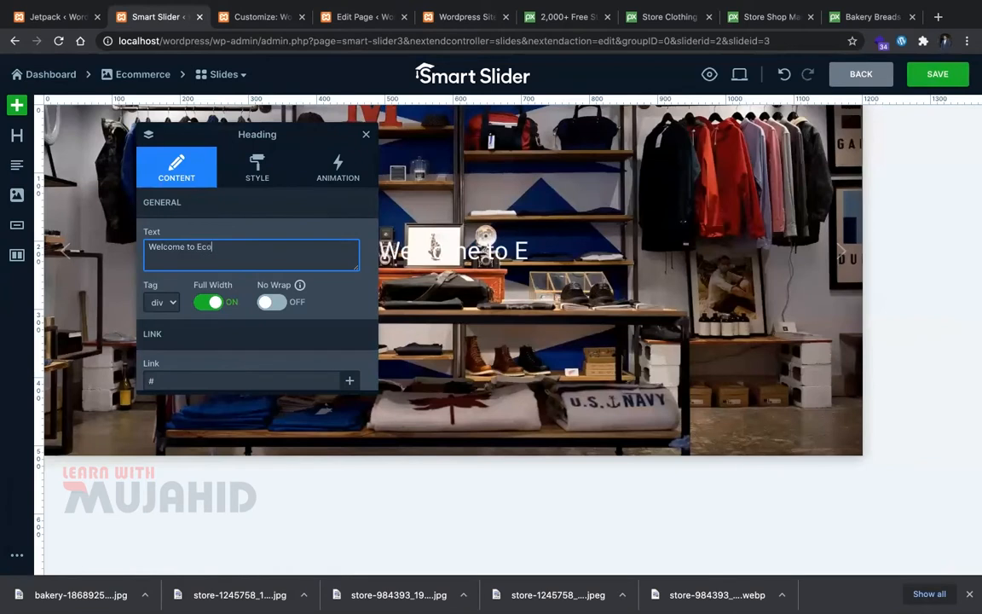
type("mmerce Store")
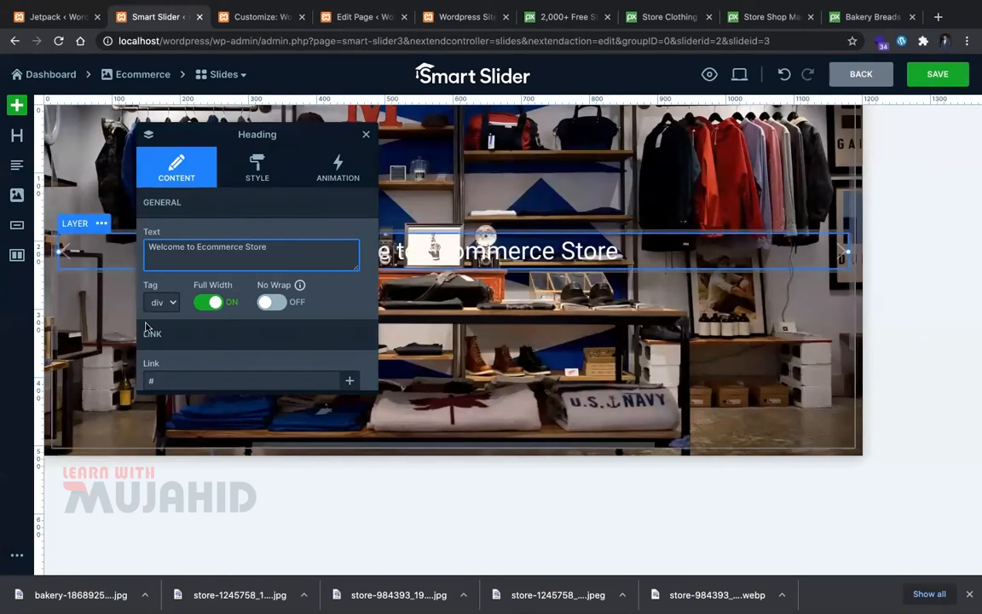
left_click(266, 302)
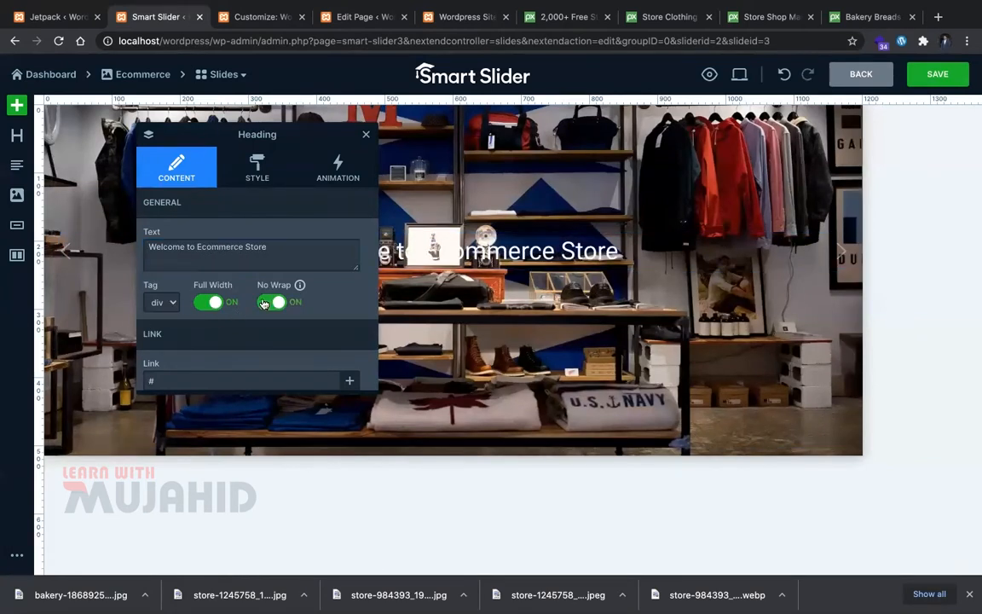
scroll(175, 368, "down", 1)
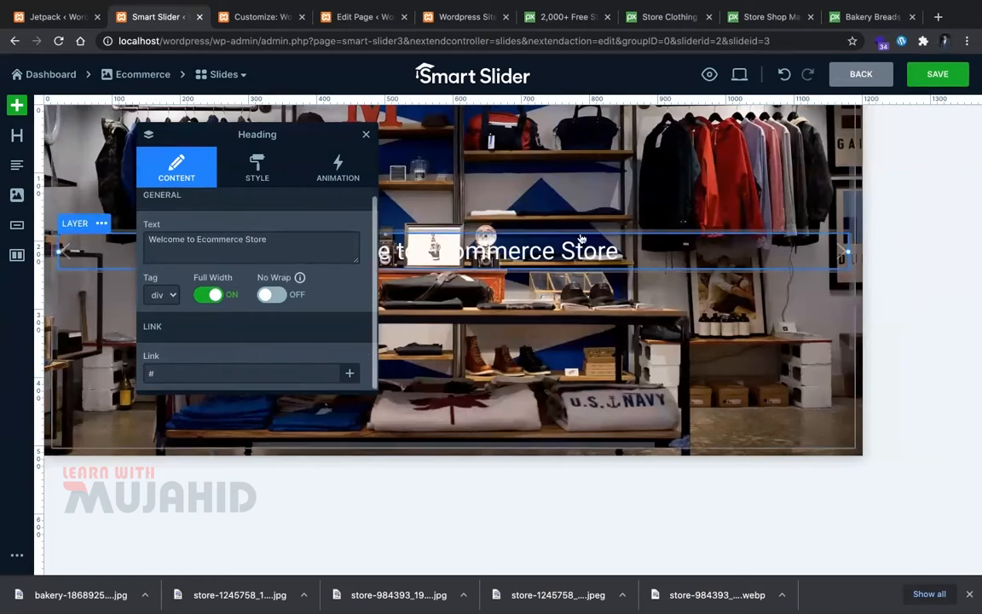
left_click(927, 79)
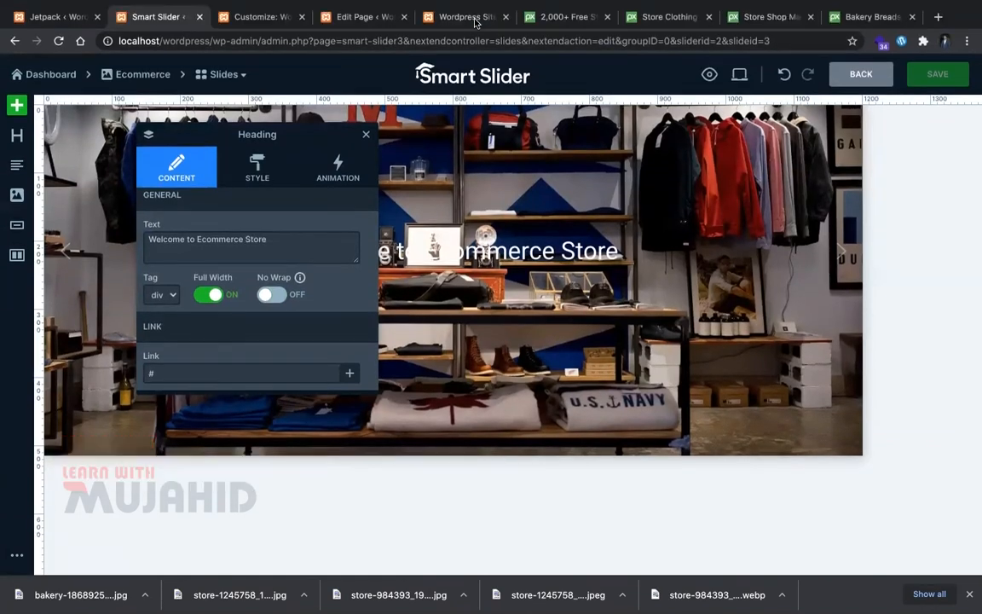
left_click(471, 17)
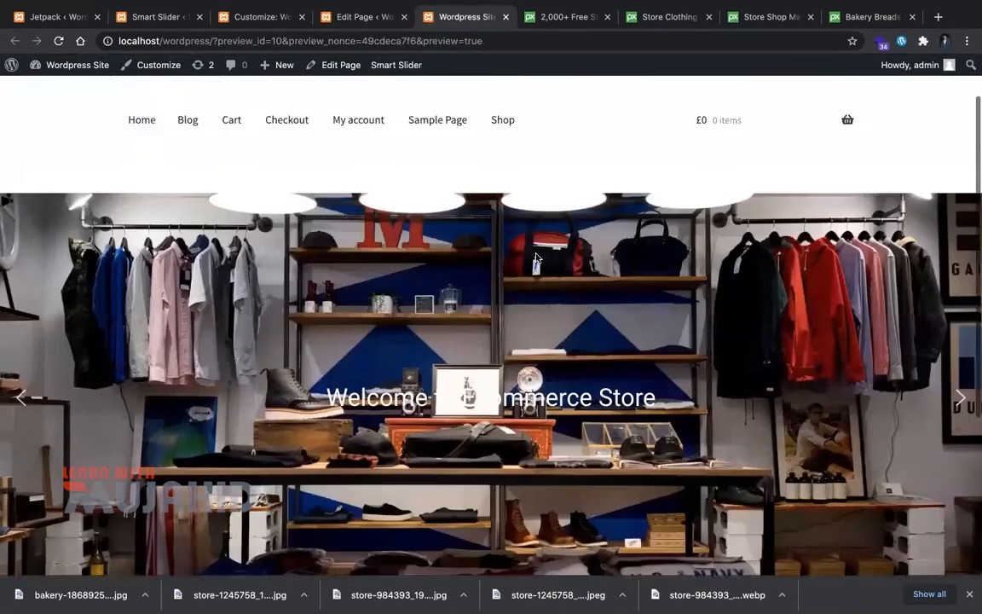
Step: Return to the Ecommerce slider and open the second slide, the store-1245758 shop signs photo
scroll(853, 384, "up", 3)
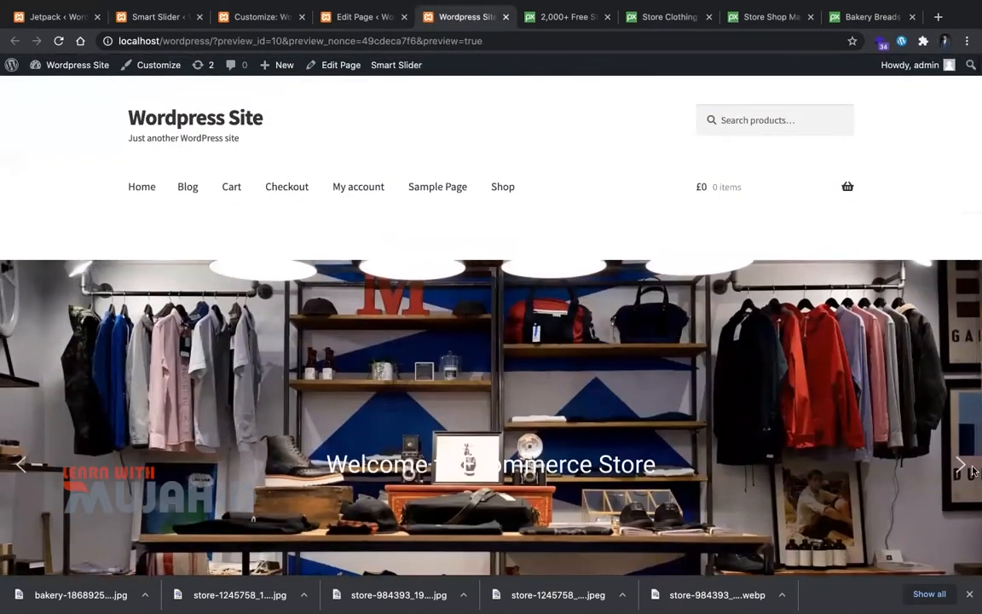
scroll(958, 462, "down", 2)
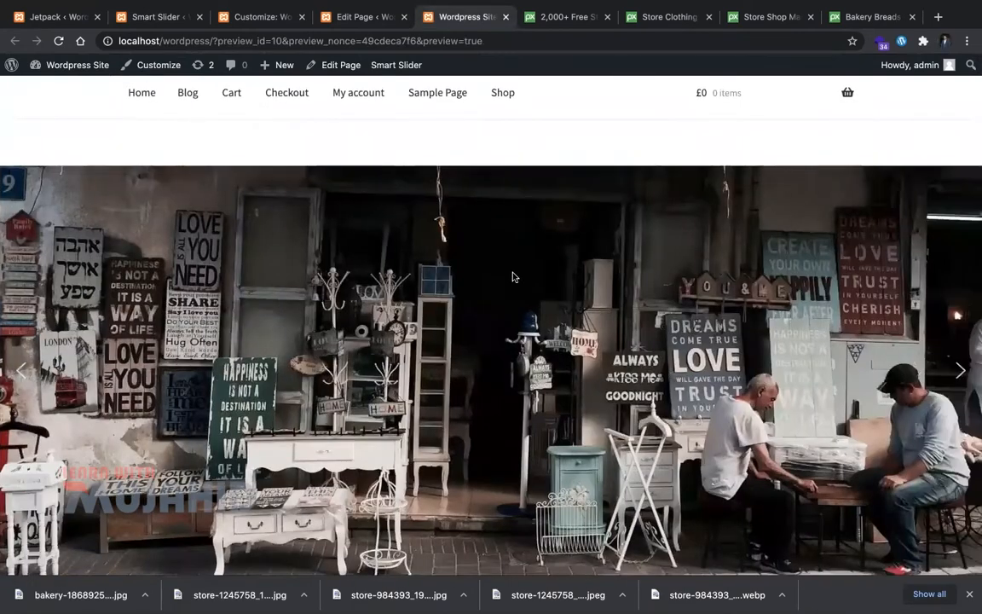
left_click(389, 19)
left_click(224, 18)
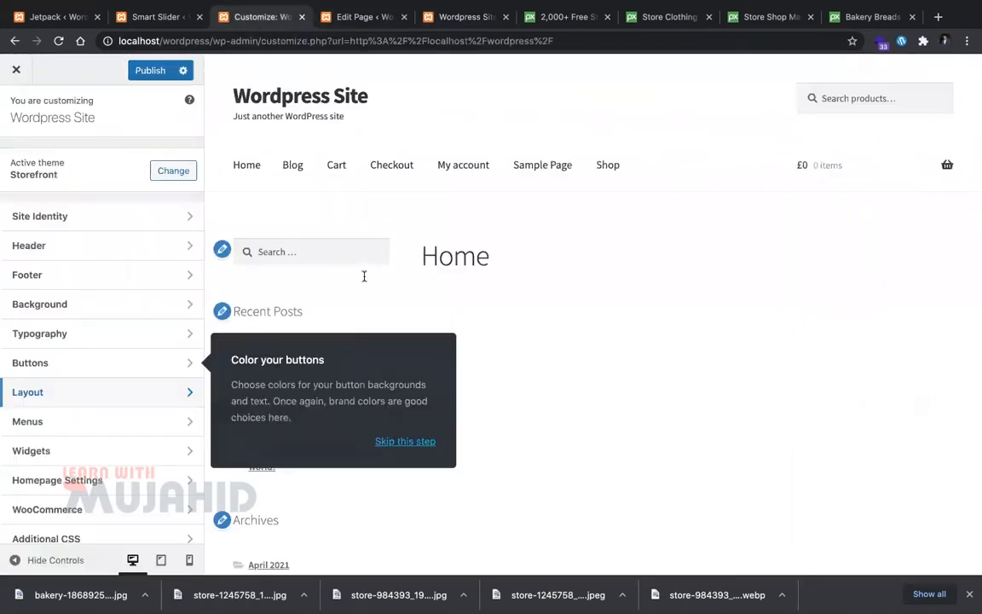
left_click(154, 16)
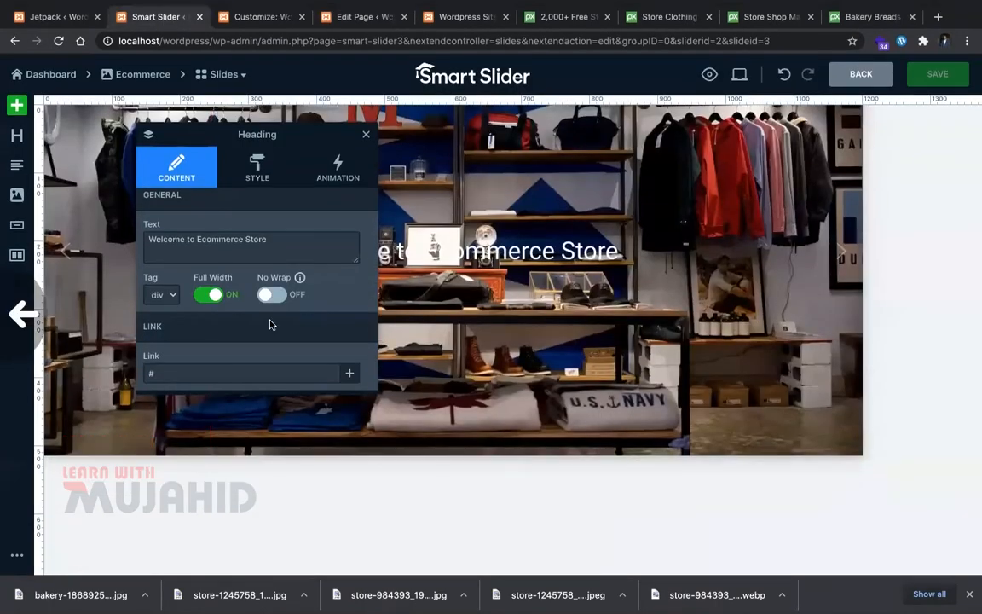
scroll(271, 324, "left", 5)
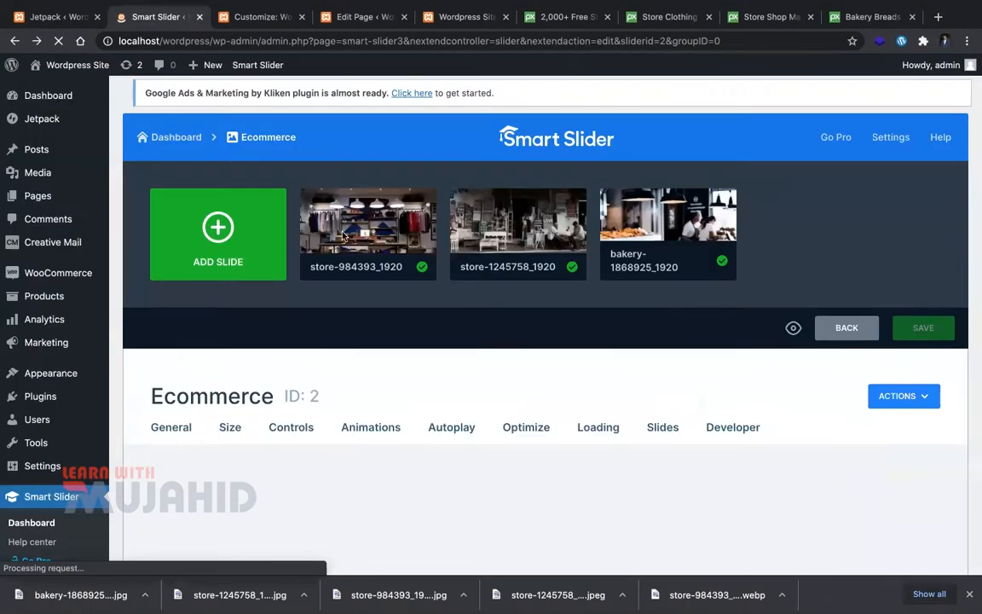
scroll(488, 121, "down", 3)
left_click(490, 122)
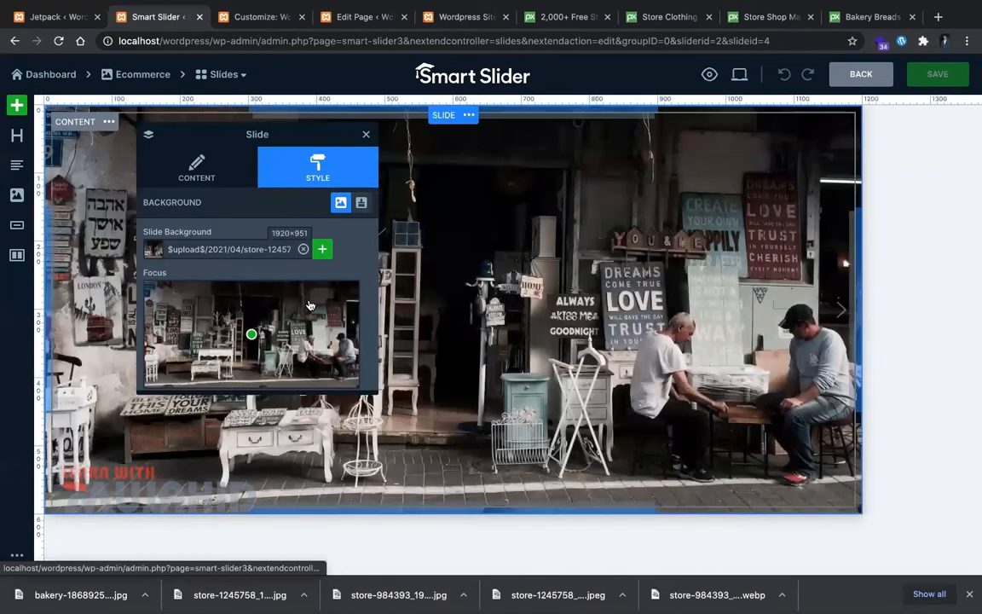
Step: Shift the slide's background focus point left and clear the old slide title
left_click_drag(252, 335, 175, 331)
left_click(230, 165)
left_click(252, 251)
key("BackSpace")
key("BackSpace")
key("BackSpace")
key("BackSpace")
key("BackSpace")
key("BackSpace")
key("BackSpace")
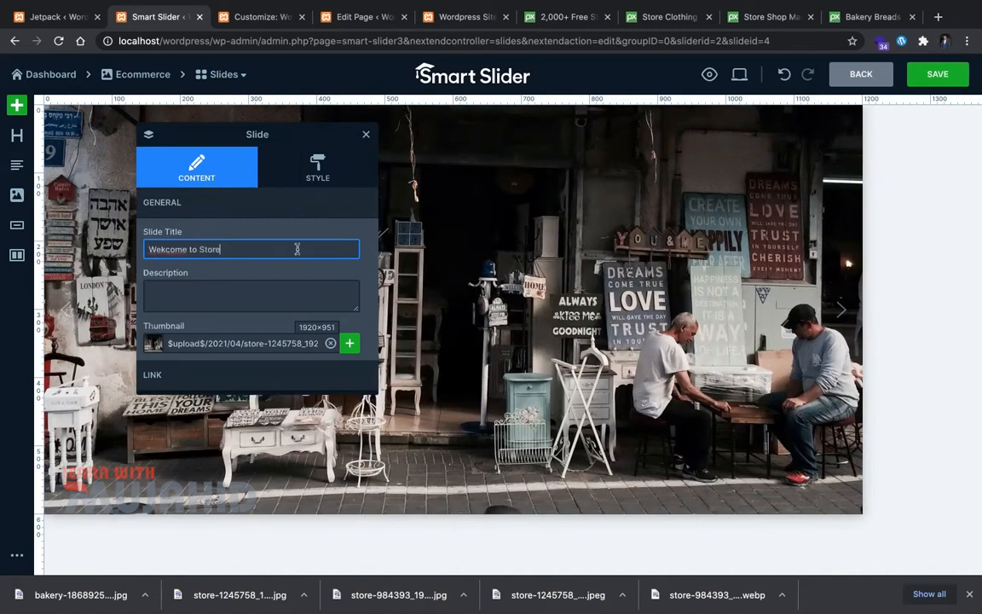
left_click(48, 160)
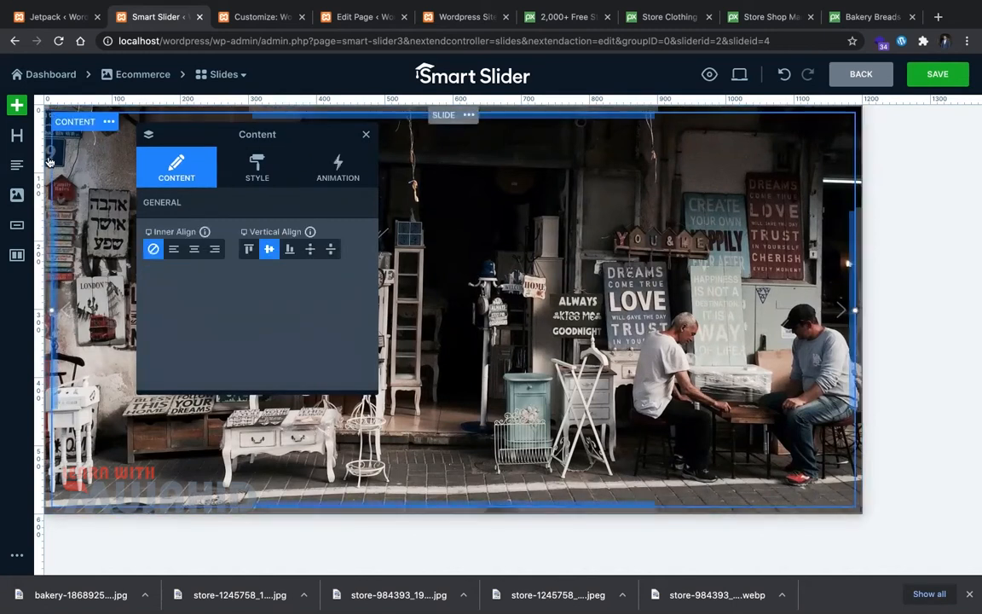
left_click(367, 137)
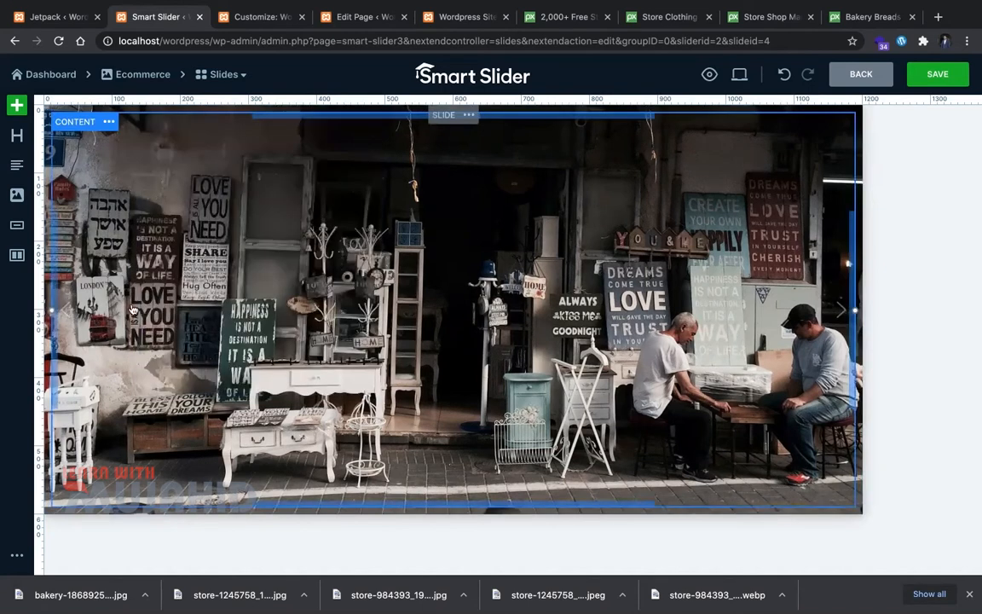
Step: Add a text layer and a 'Welcome to Store' heading, positioned above the text
left_click(18, 166)
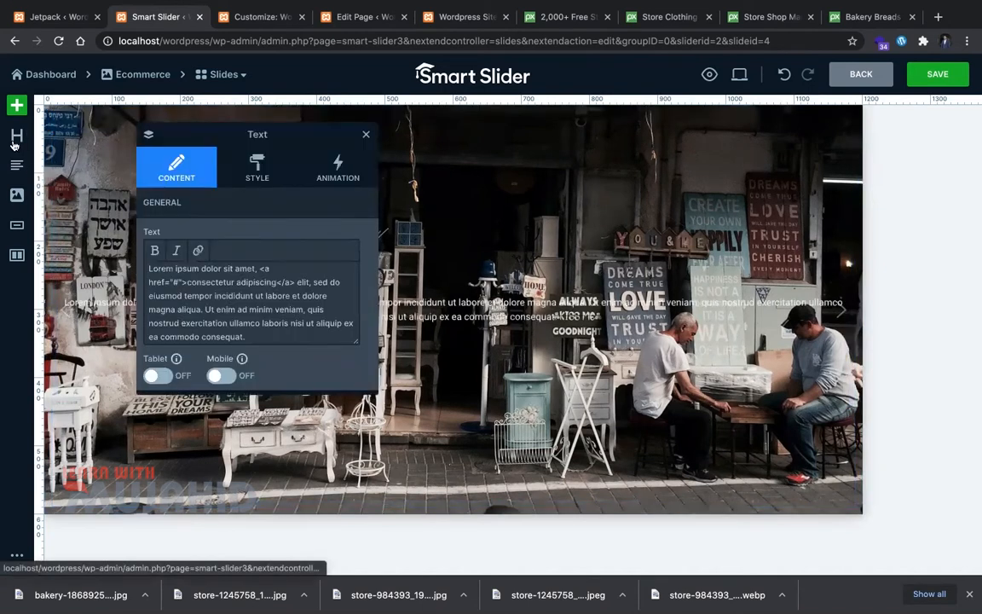
left_click(16, 135)
left_click(206, 244)
key("BackSpace")
type("Welcome to Store")
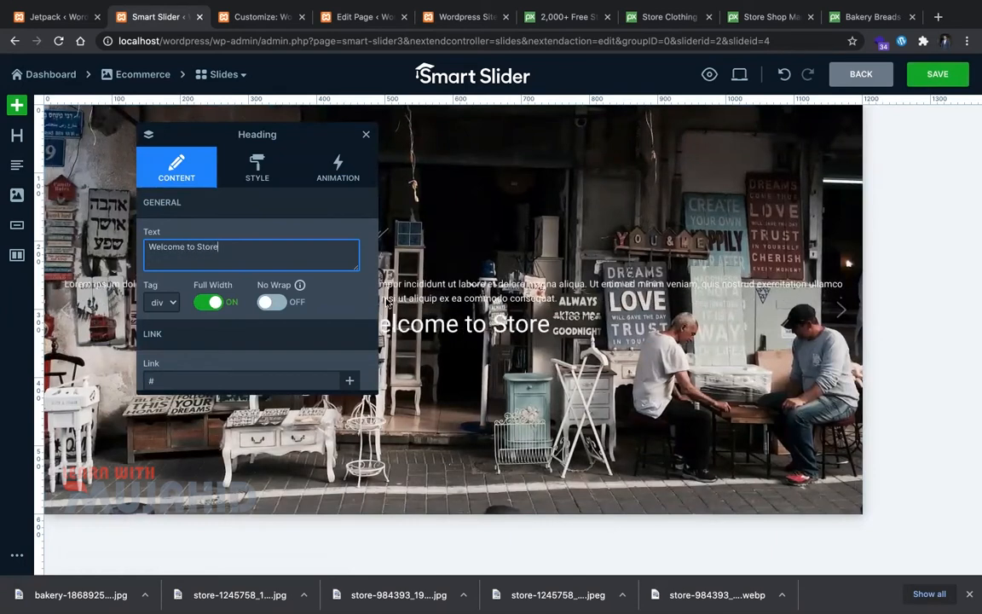
left_click(367, 136)
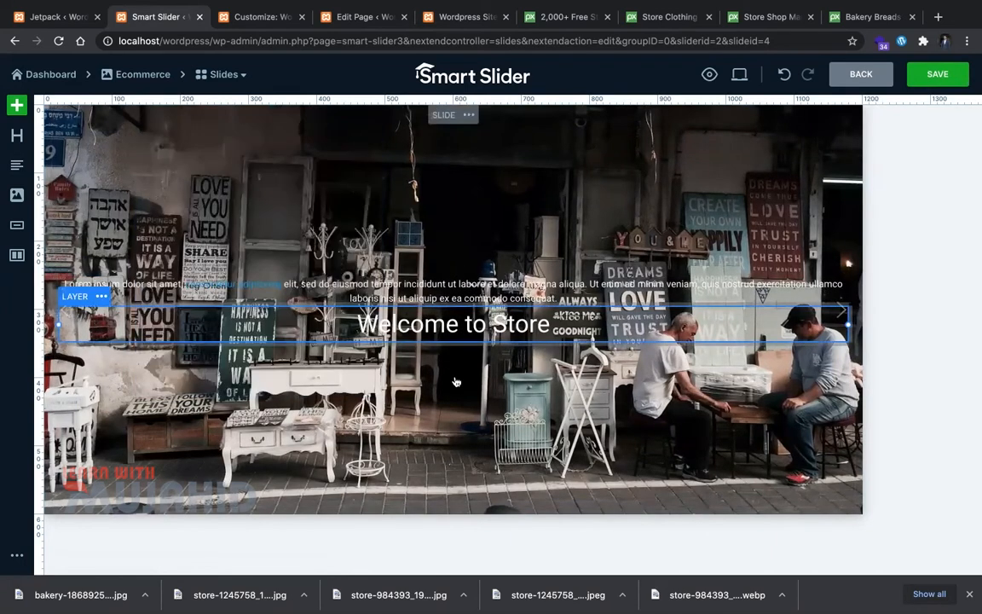
left_click_drag(421, 335, 289, 292)
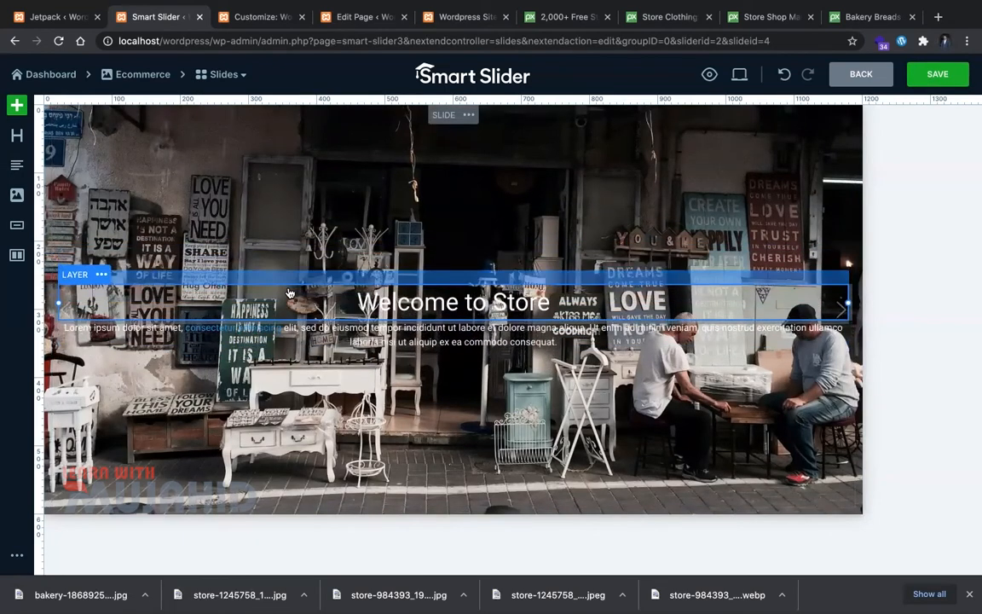
left_click_drag(385, 297, 388, 246)
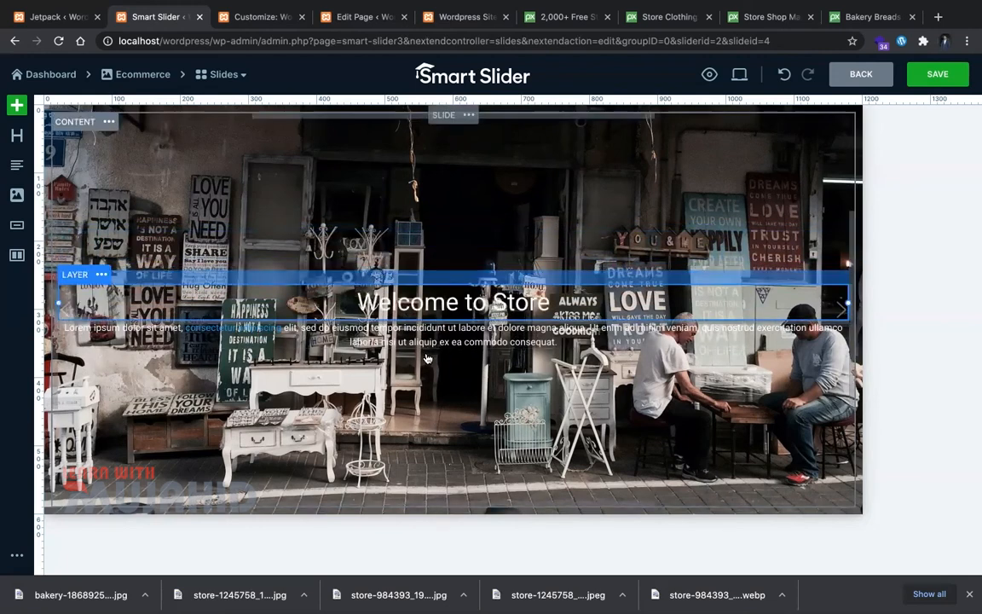
left_click(426, 307)
Step: Style the Welcome to Store heading left-aligned with a black background and padding 20
left_click(431, 315)
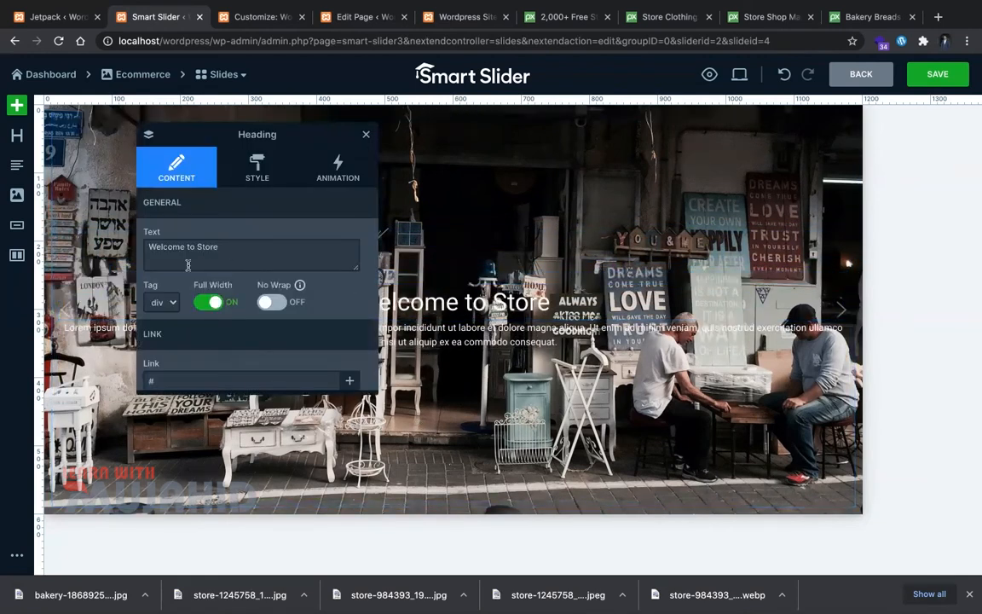
left_click(259, 171)
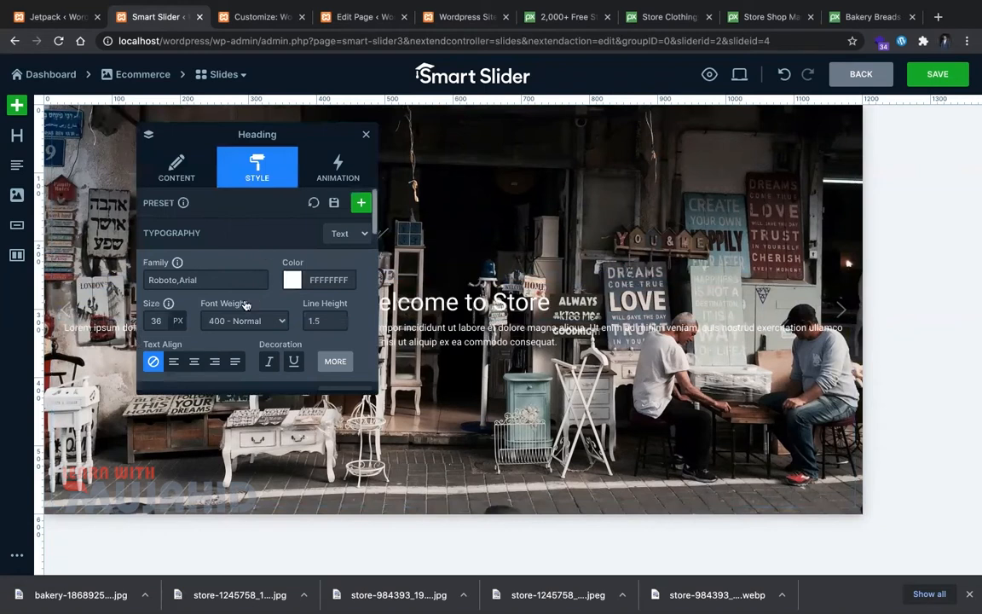
scroll(245, 307, "down", 1)
left_click(171, 271)
scroll(240, 342, "down", 2)
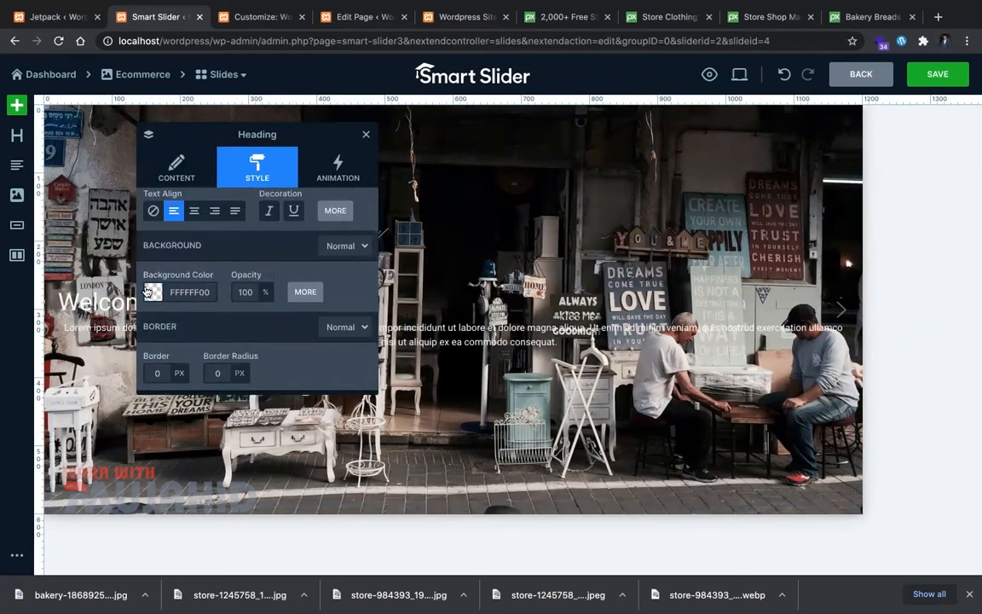
left_click(152, 292)
left_click(162, 324)
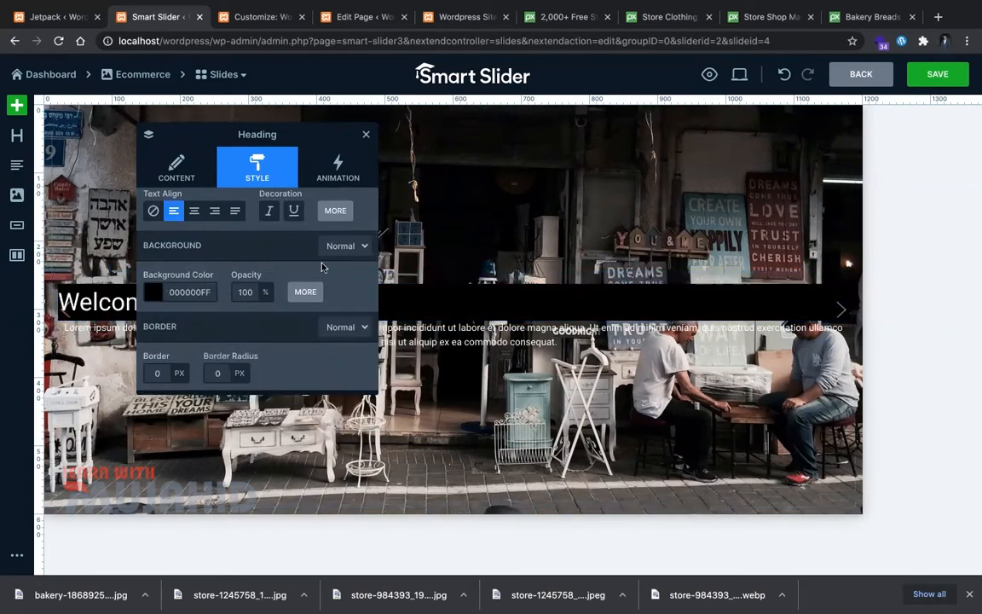
scroll(207, 274, "down", 3)
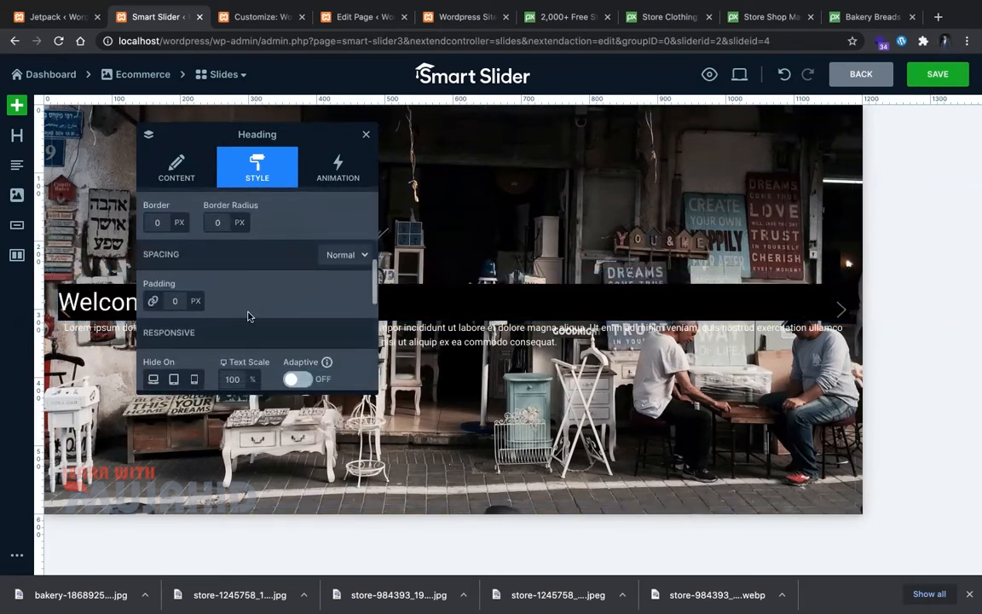
scroll(248, 323, "down", 2)
left_click(170, 213)
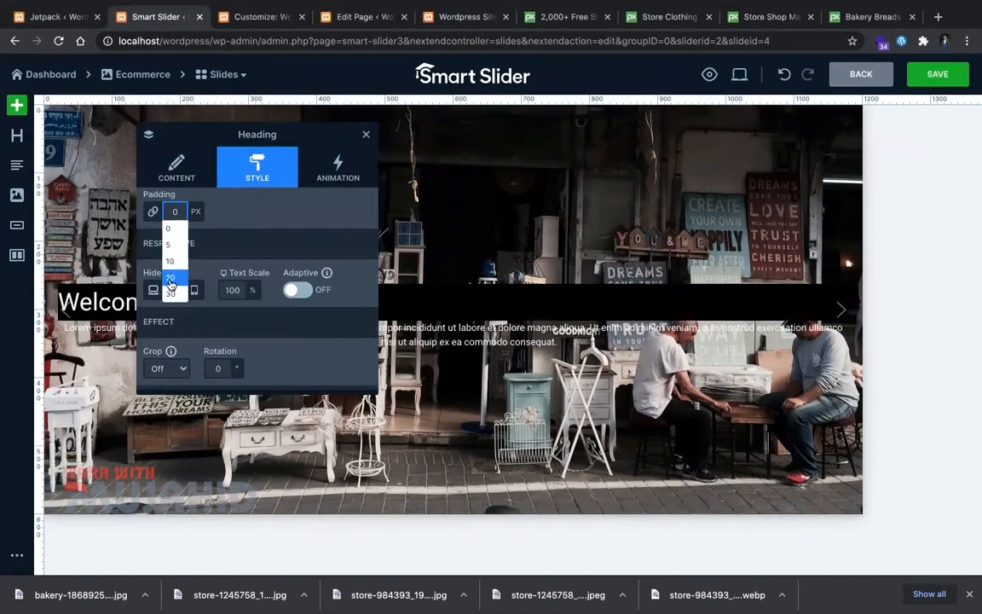
left_click(170, 277)
left_click(115, 308)
Step: Insert &nbsp; before the heading text and save the slide
left_click(189, 167)
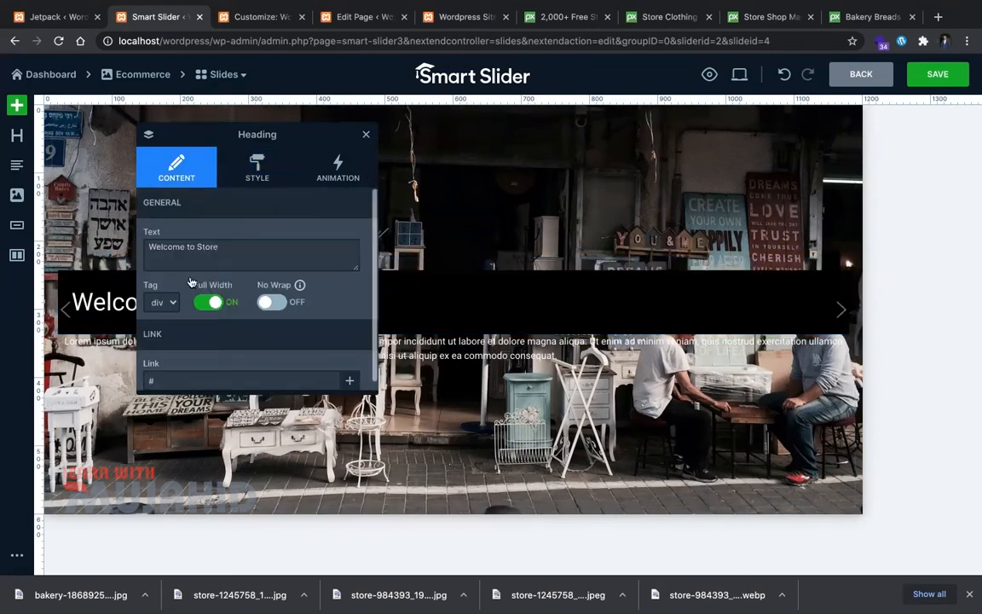
left_click(147, 247)
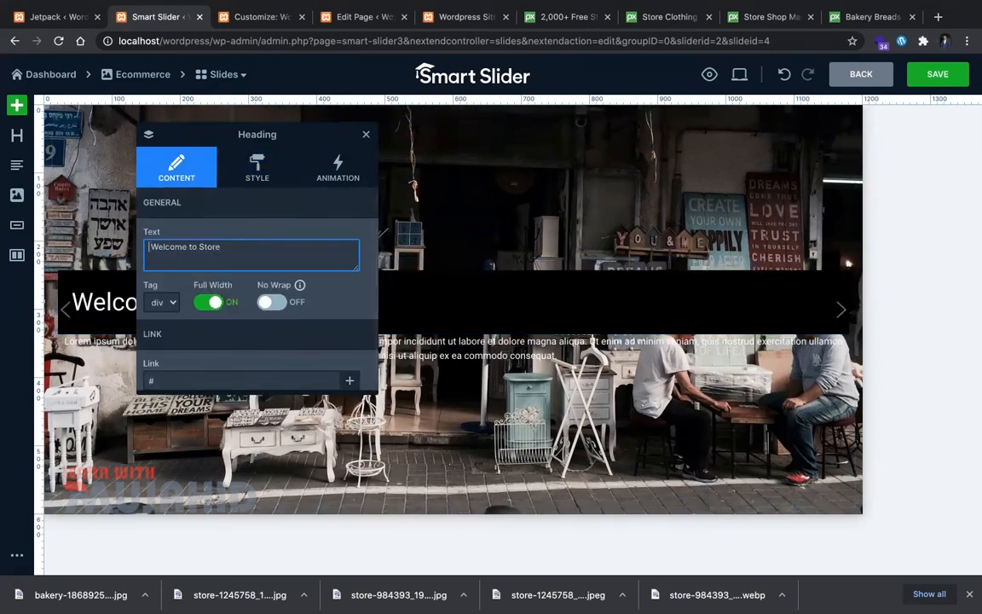
type("&nbsp;")
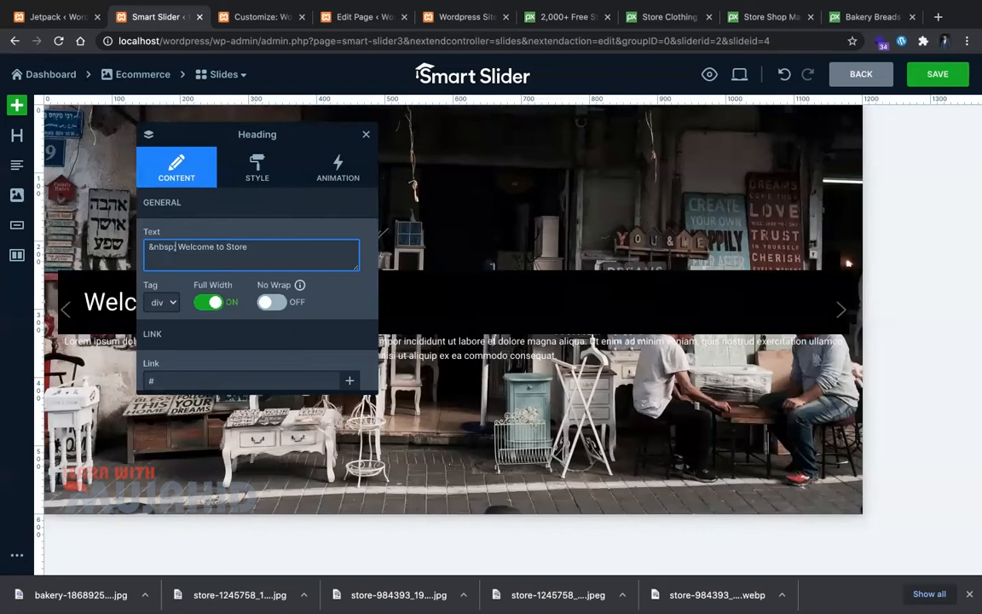
key("ctrl+s")
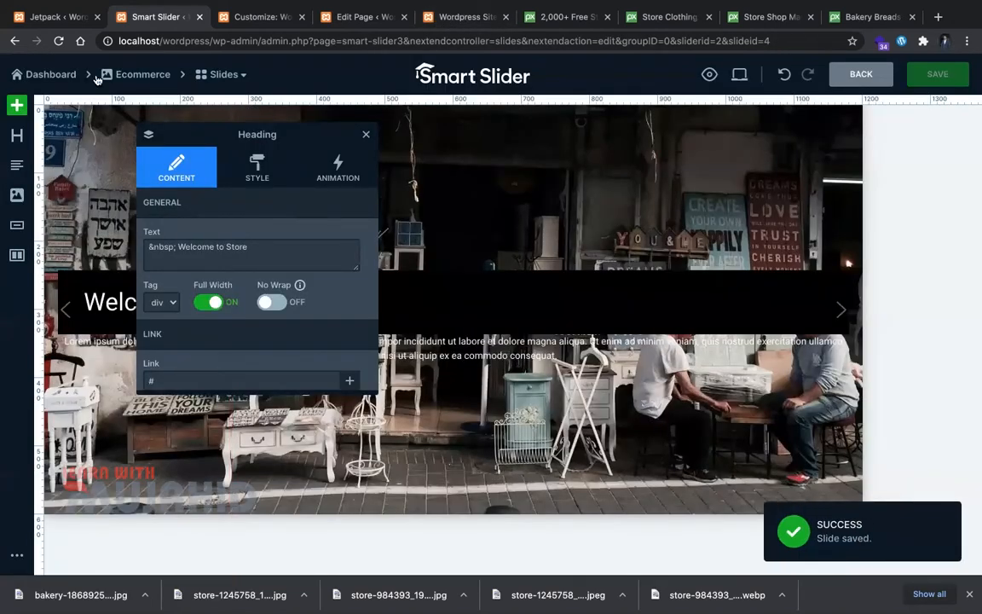
left_click(74, 77)
Step: Move the Welcome to Store slide to the first position in the slider
left_click(116, 79)
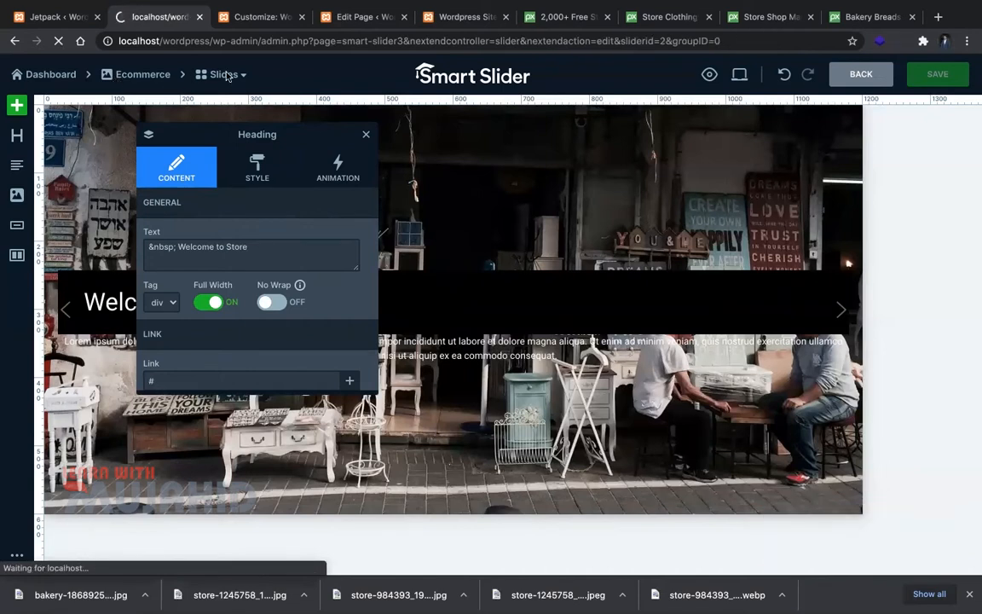
left_click_drag(511, 223, 344, 198)
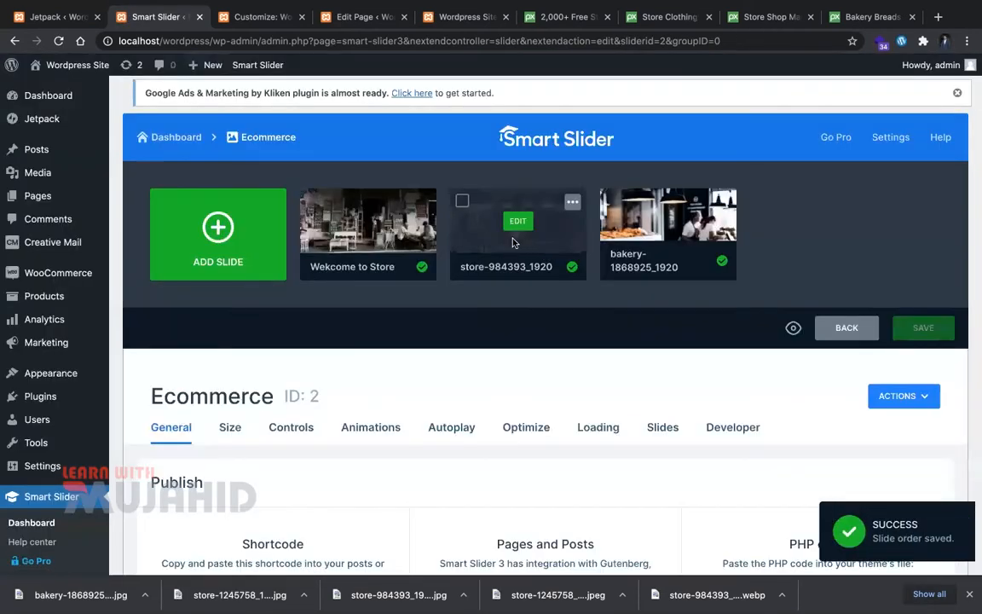
left_click(255, 16)
left_click(364, 17)
Step: Reload the site preview and step through the slides to inspect the slider
key("ctrl+Tab")
key("super+r")
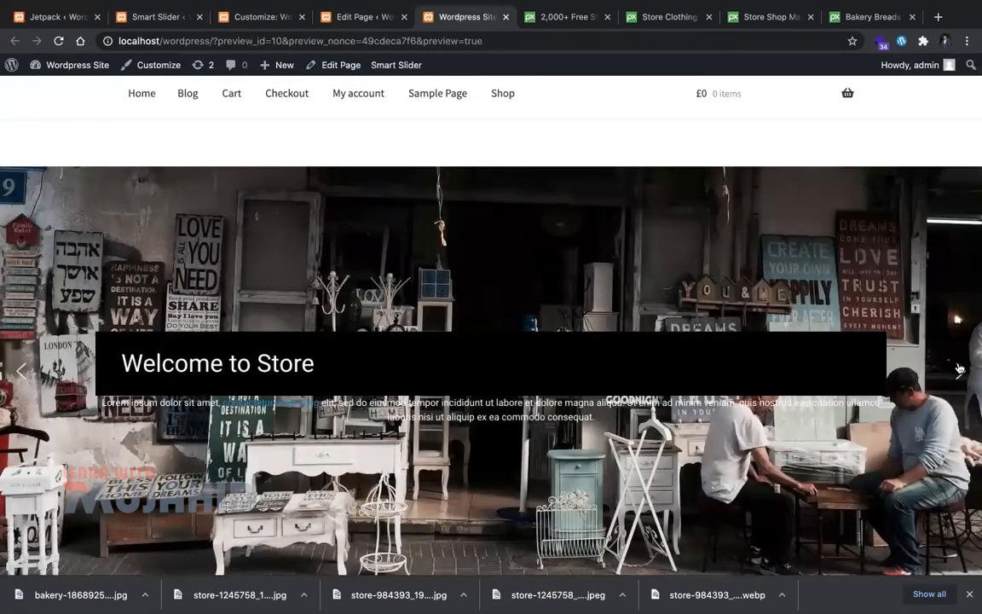
left_click(959, 369)
left_click(959, 371)
scroll(684, 260, "up", 2)
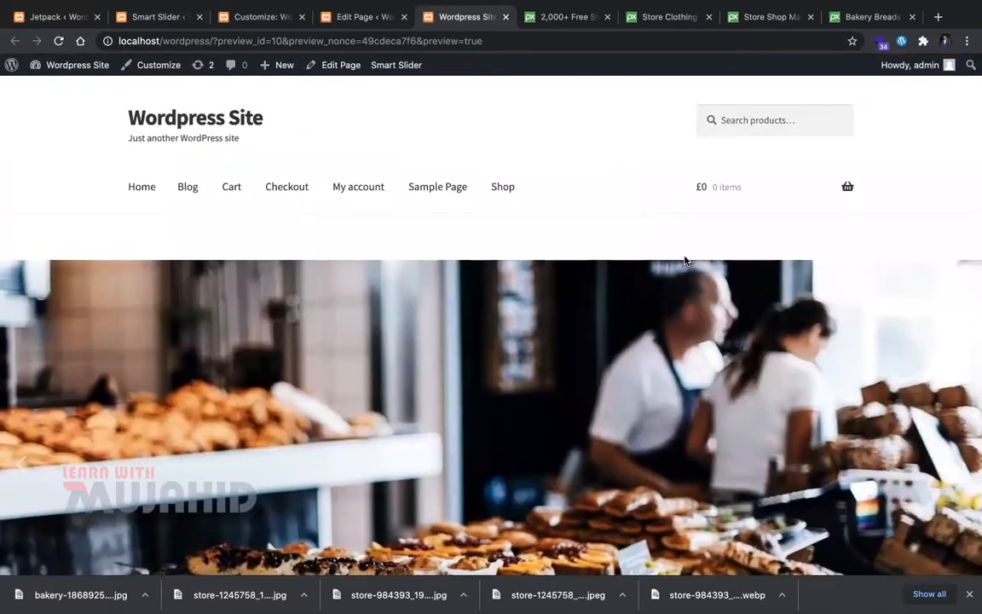
scroll(684, 259, "down", 4)
scroll(684, 259, "up", 4)
scroll(684, 259, "down", 2)
scroll(812, 288, "down", 5)
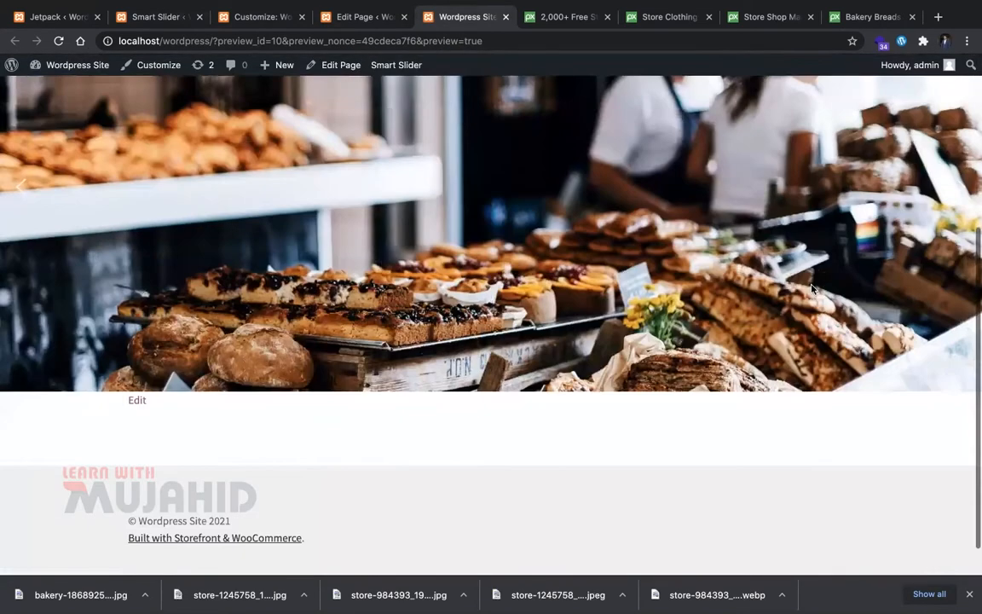
scroll(955, 194, "up", 7)
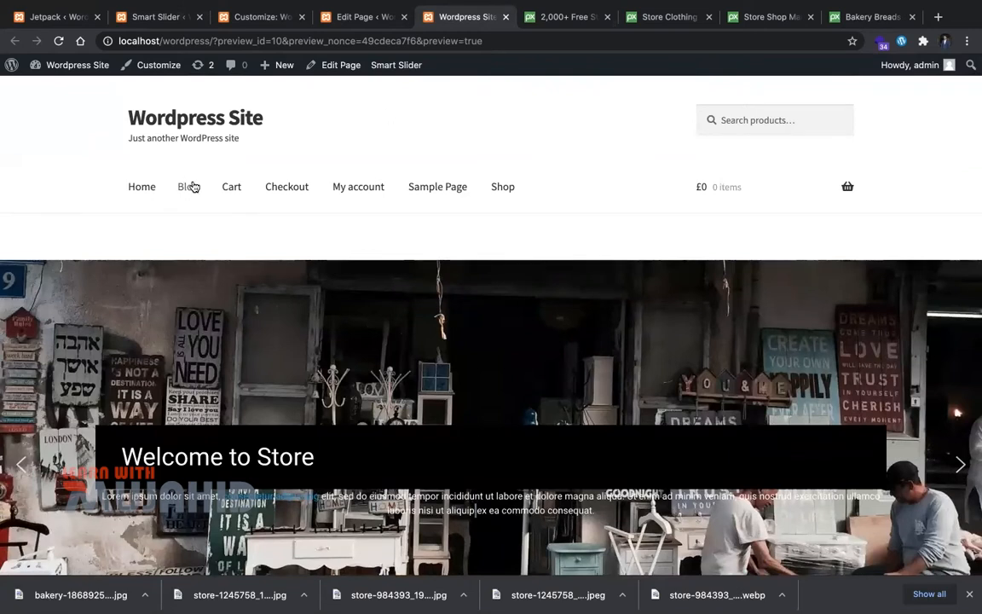
scroll(193, 187, "down", 3)
scroll(192, 187, "down", 1)
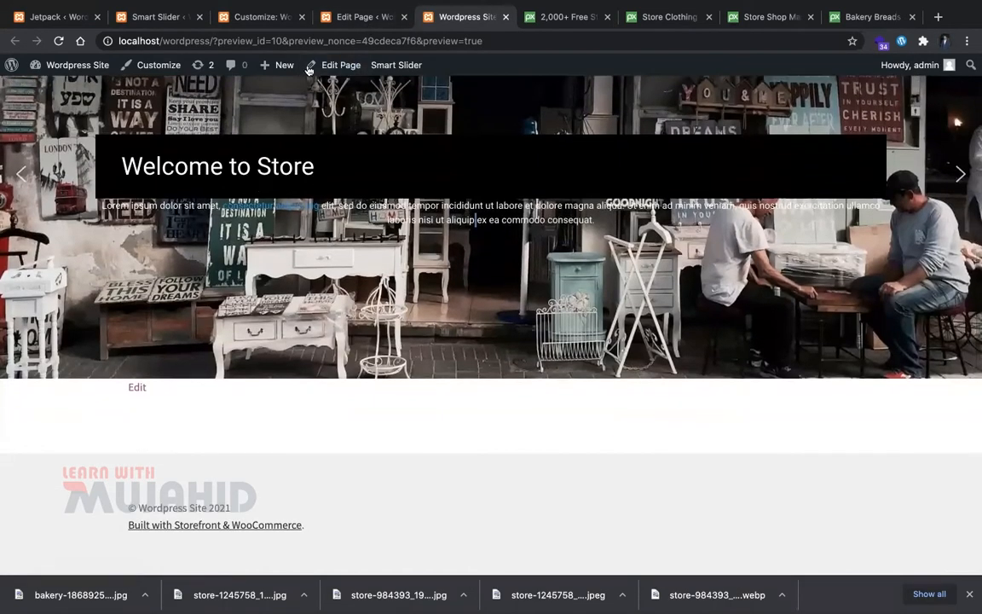
left_click(346, 19)
Step: Add a bold 'About Us' paragraph below the slider shortcode
left_click(251, 19)
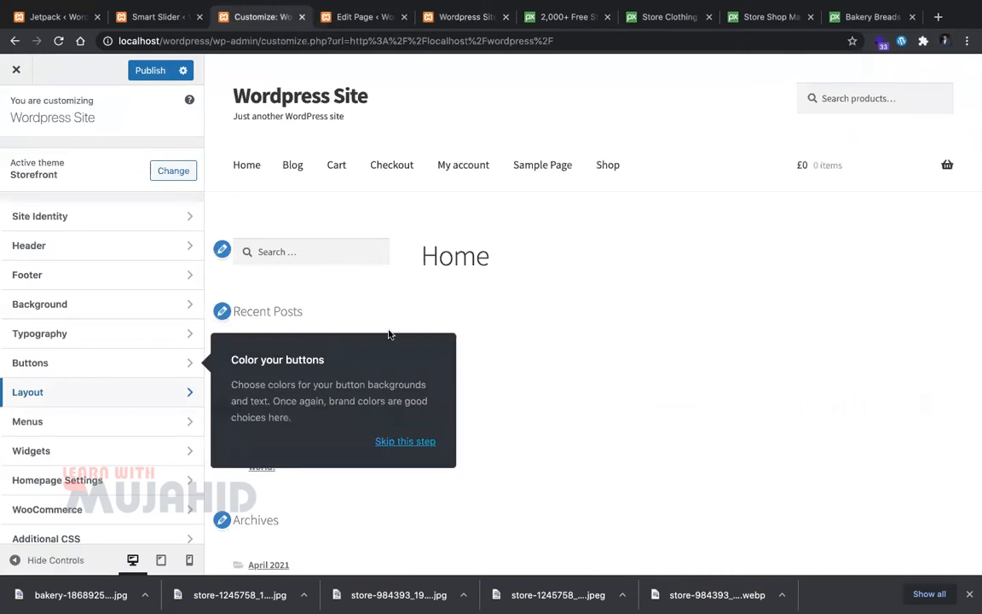
left_click(364, 17)
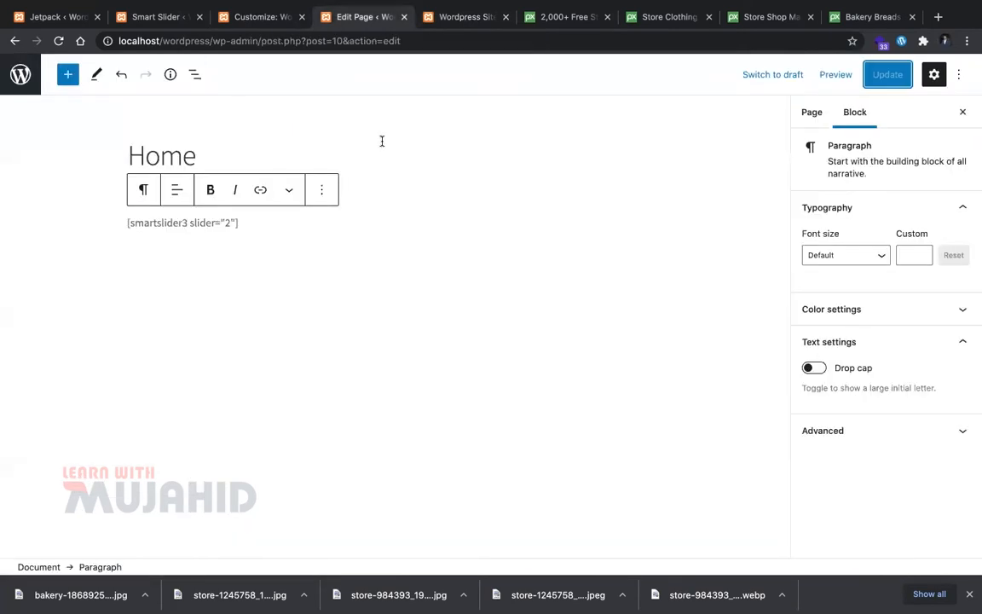
left_click(281, 256)
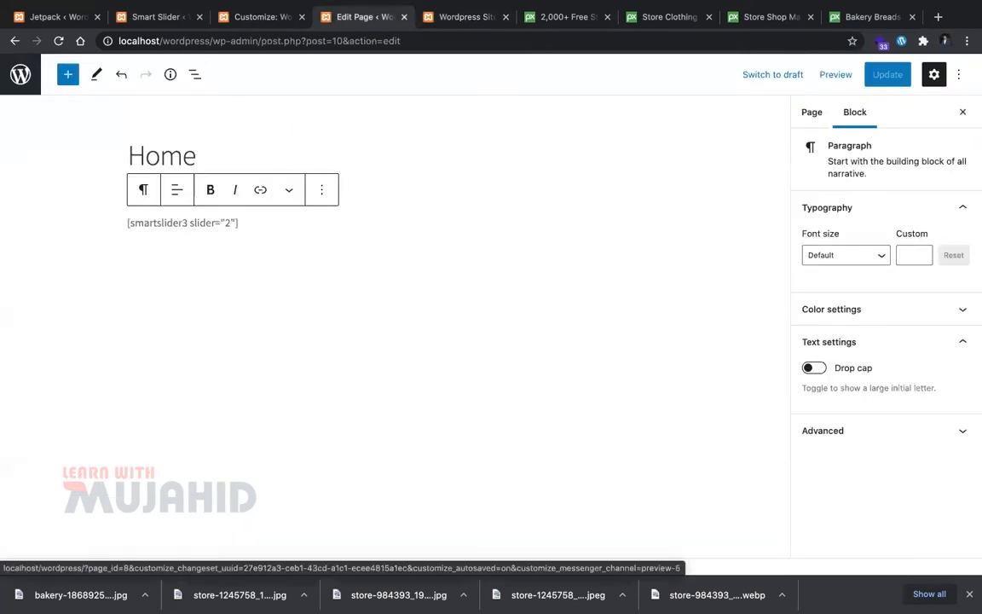
key("Return")
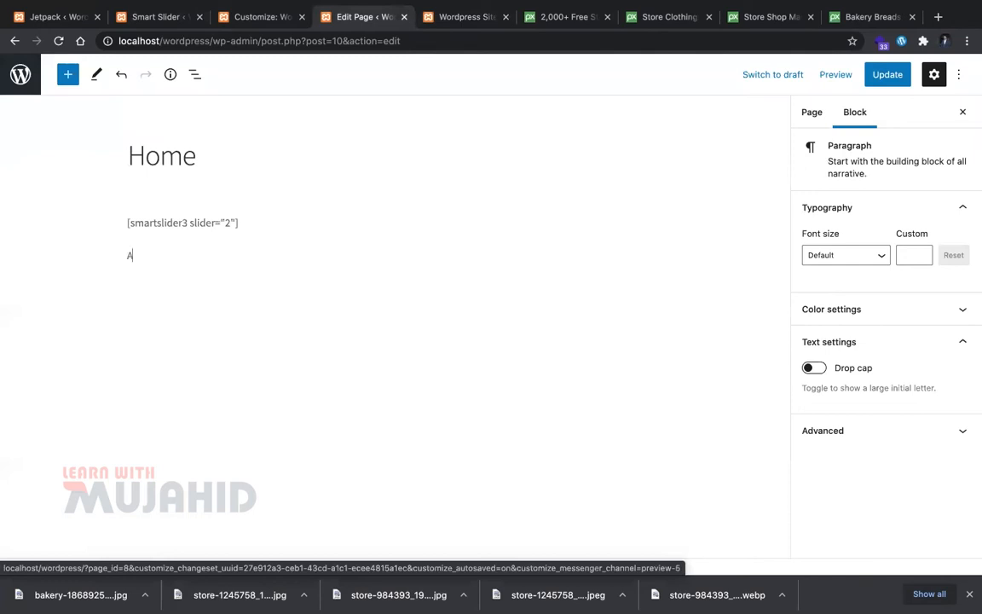
type("About Us")
key("super+a")
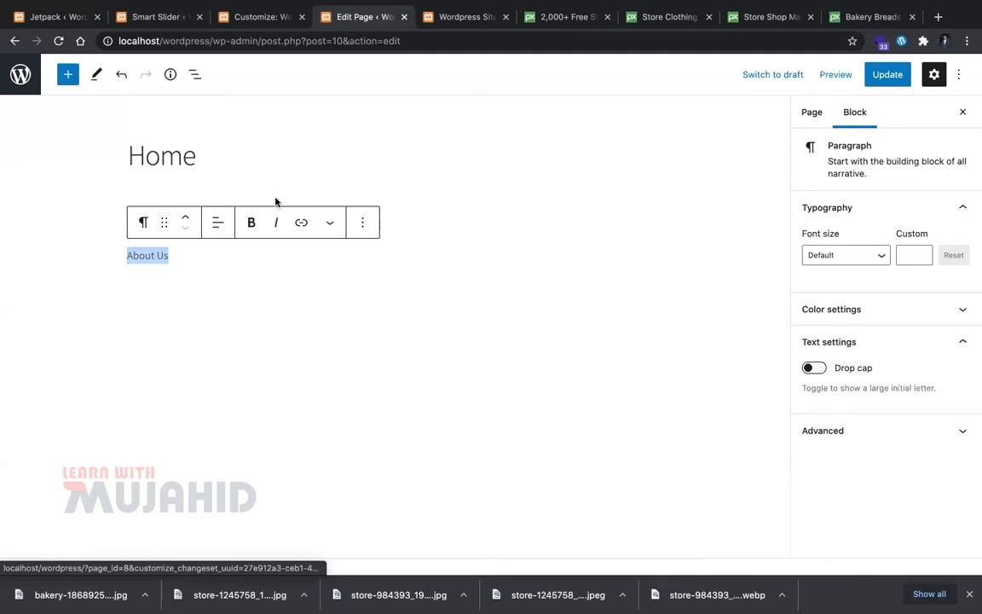
left_click(253, 222)
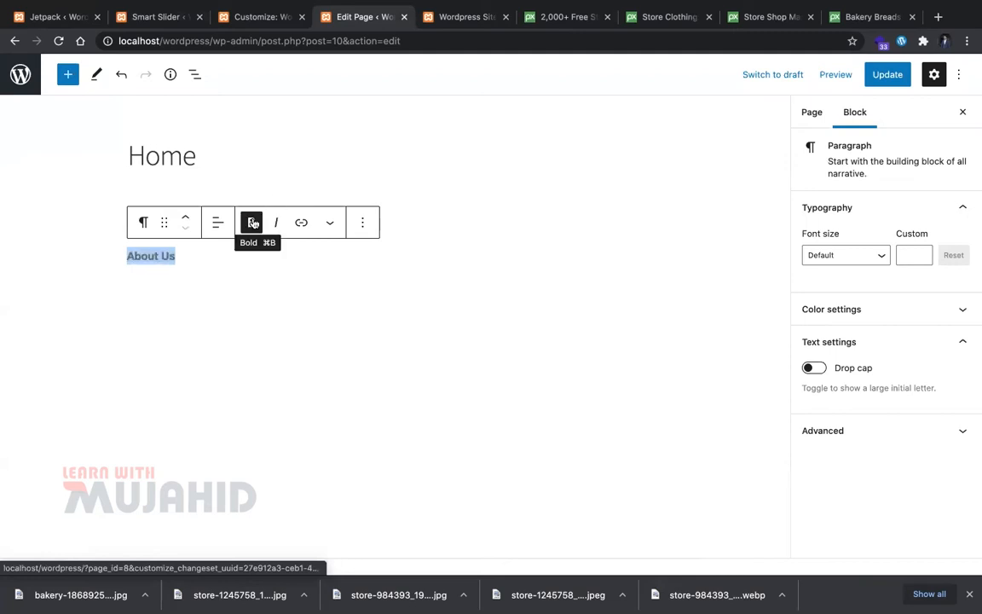
left_click(186, 218)
left_click(185, 195)
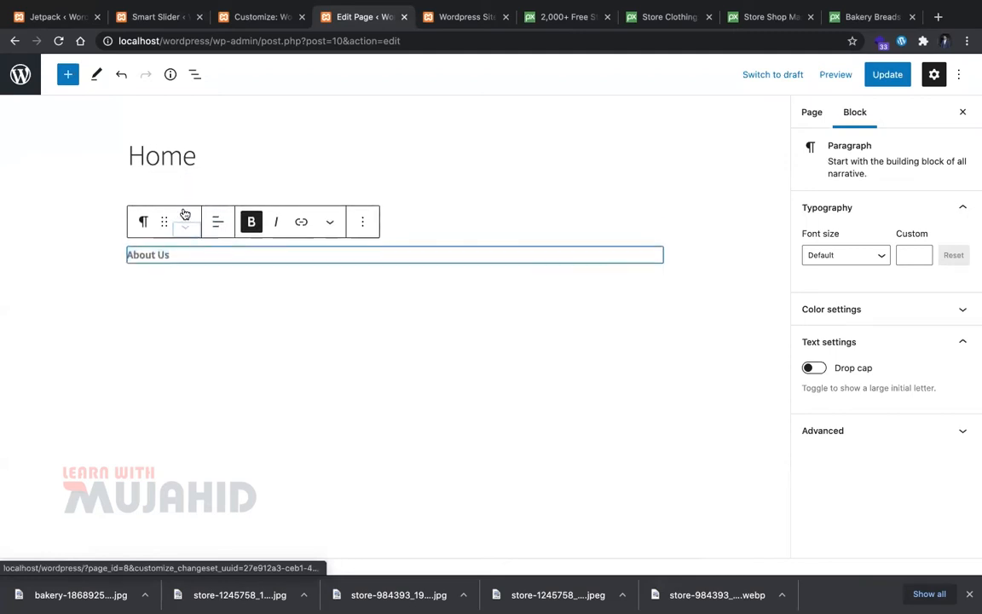
Step: Convert About Us into a centered heading with an empty paragraph below it
left_click(146, 223)
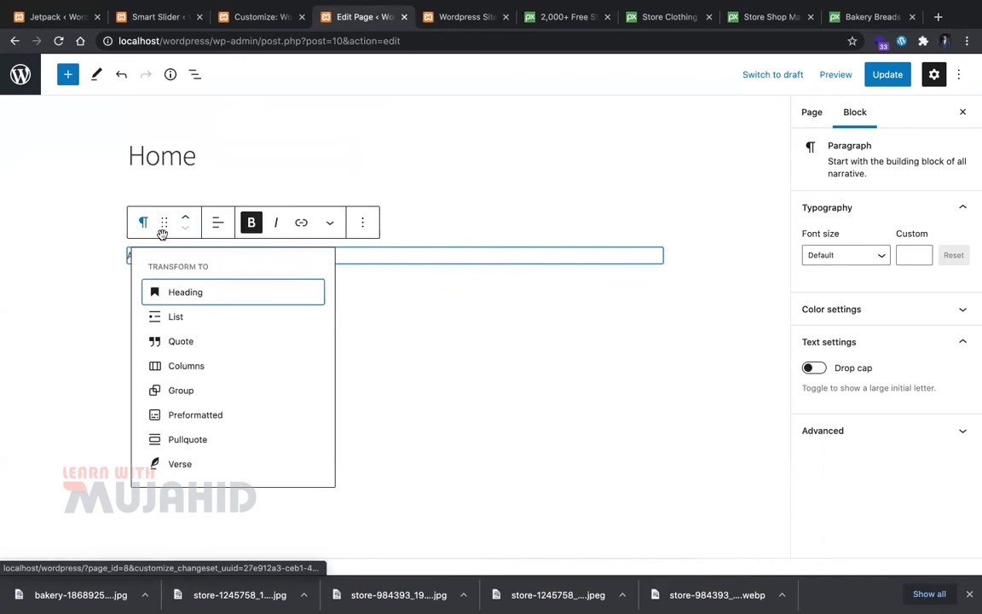
left_click(187, 298)
key("Up")
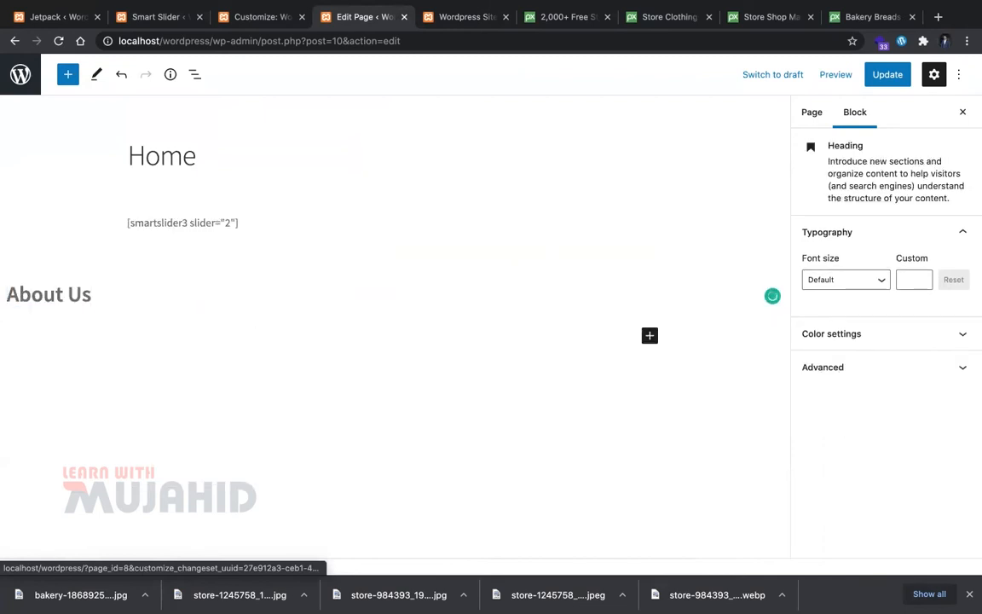
key("Down")
key("Return")
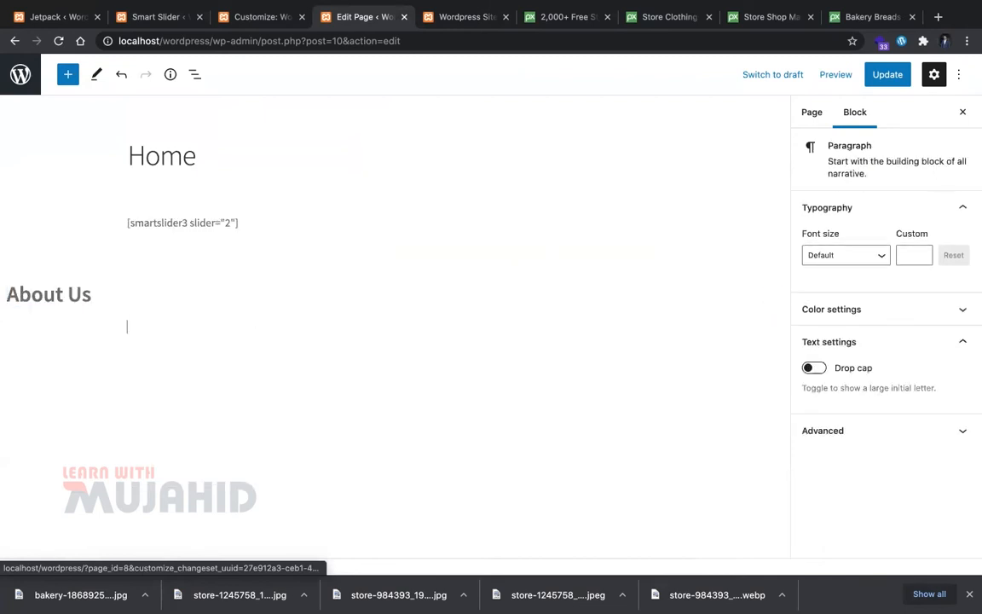
double_click(72, 290)
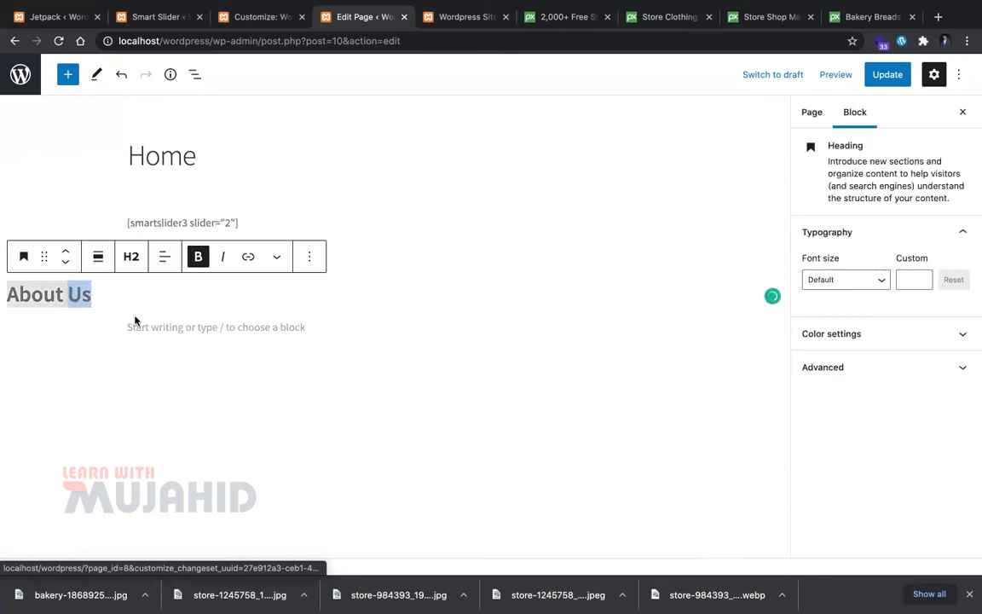
left_click(165, 256)
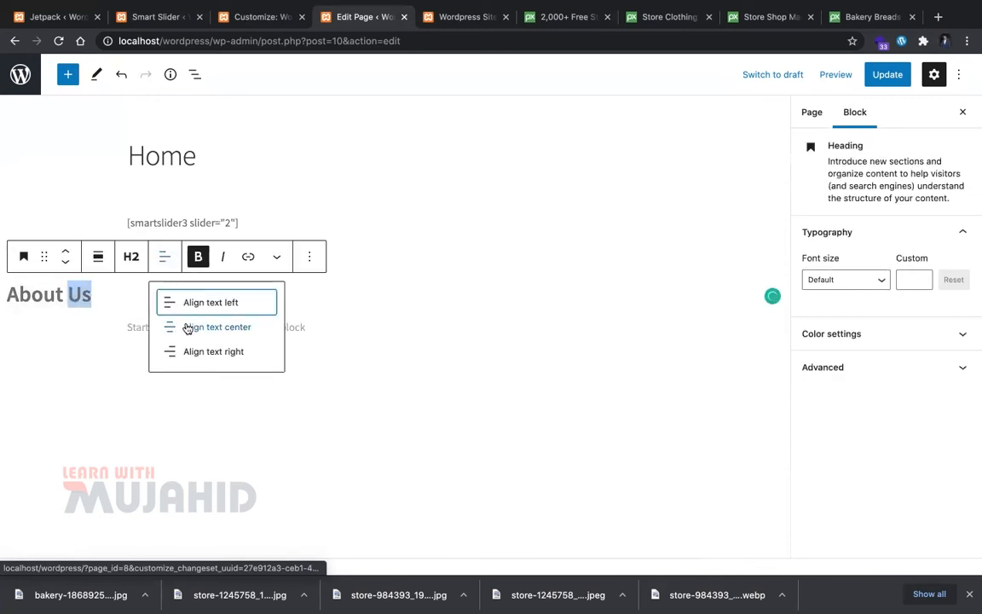
left_click(188, 328)
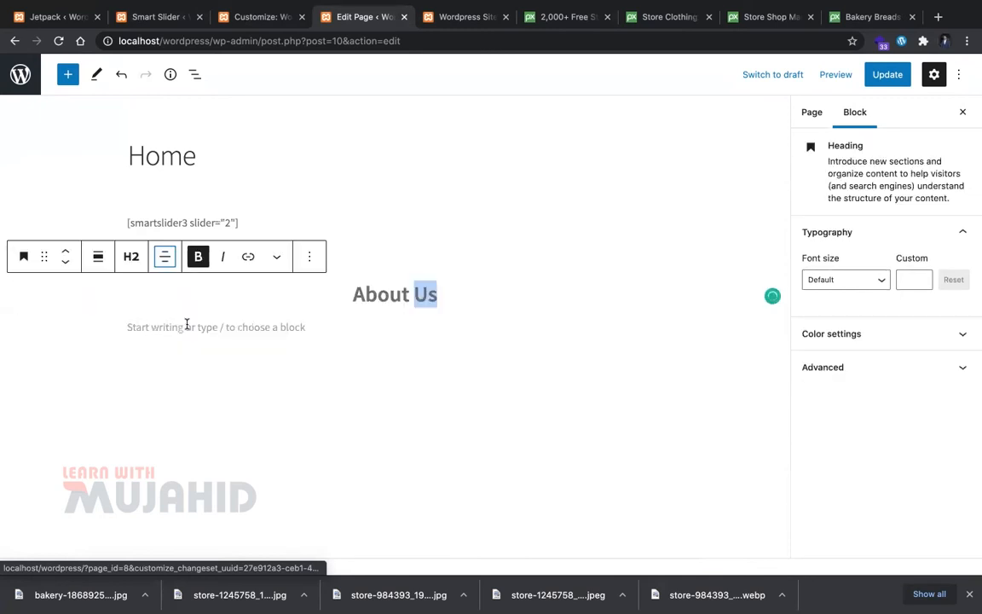
Step: Paste the first Lorem Ipsum paragraph from lipsum.com below the About Us heading
left_click(271, 325)
key("ctrl+t")
type("lip")
key("Return")
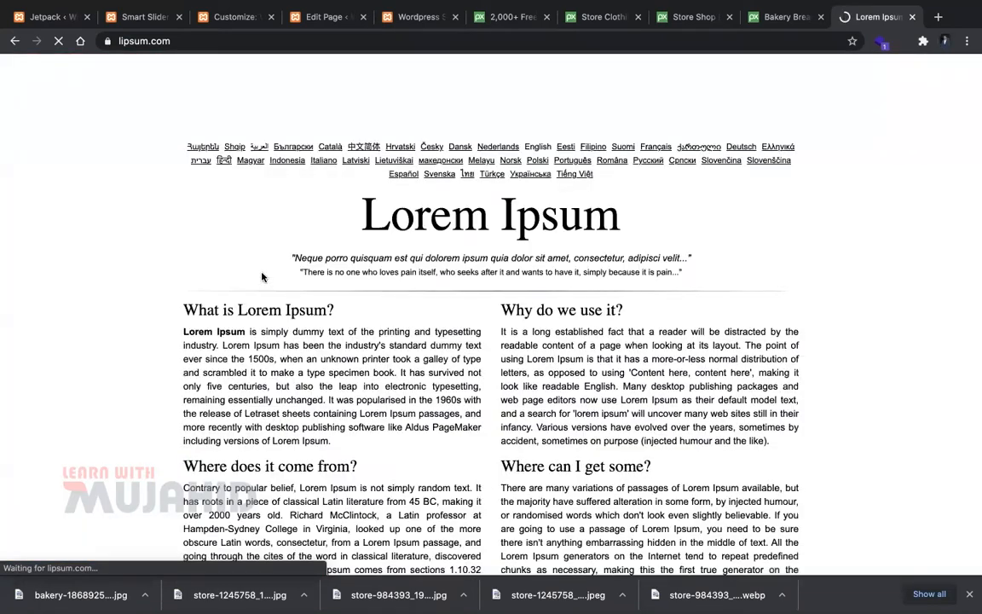
triple_click(284, 345)
key("ctrl+c")
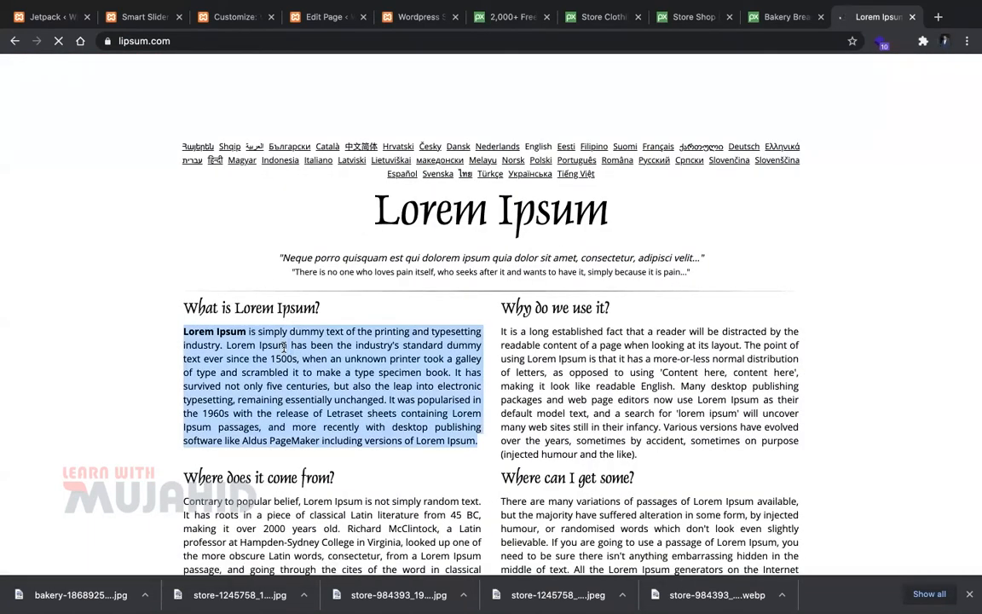
key("ctrl+w")
key("ctrl+v")
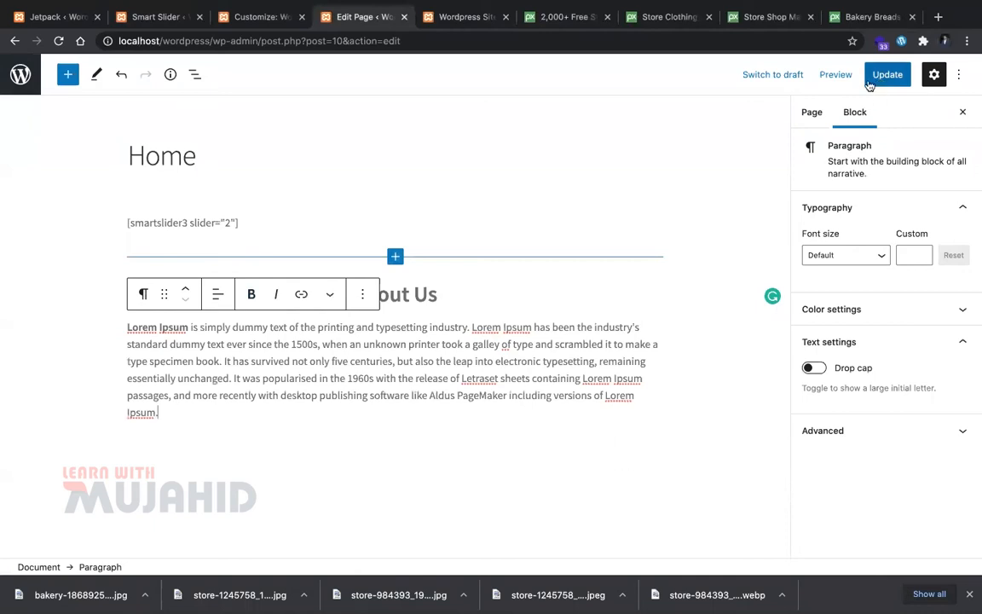
Step: Left-align the About Us heading and update the Home page
left_click(427, 295)
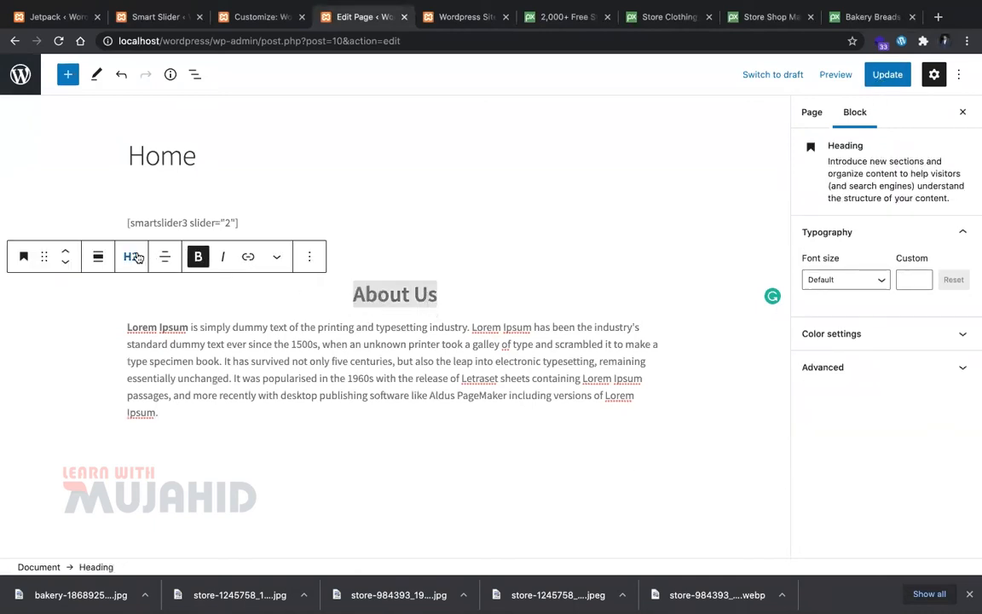
left_click(164, 257)
left_click(188, 304)
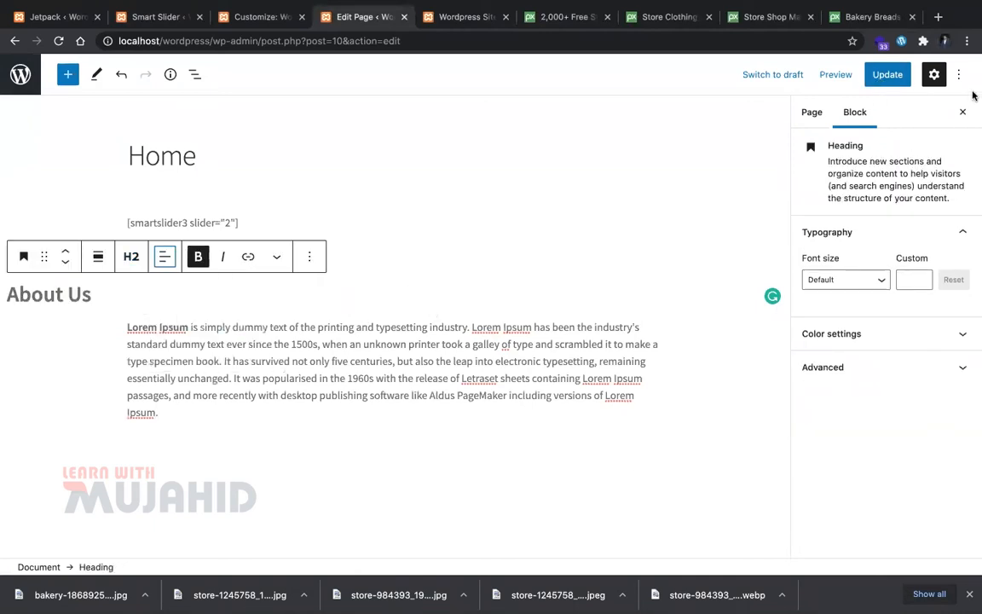
left_click(887, 74)
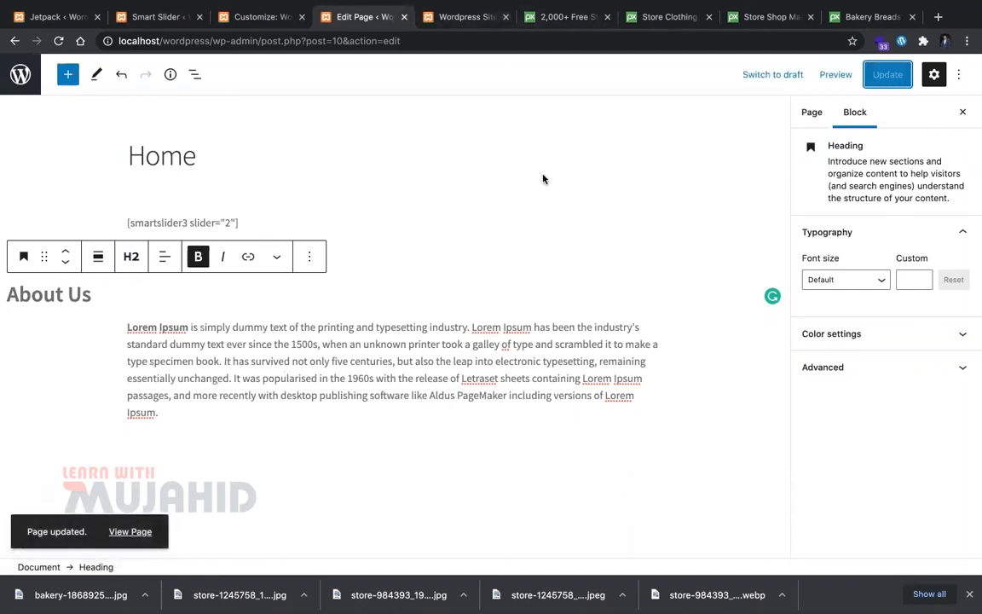
Step: Reload the preview, then add an empty paragraph above the About Us heading and save
left_click(467, 16)
key("super+r")
scroll(480, 396, "down", 2)
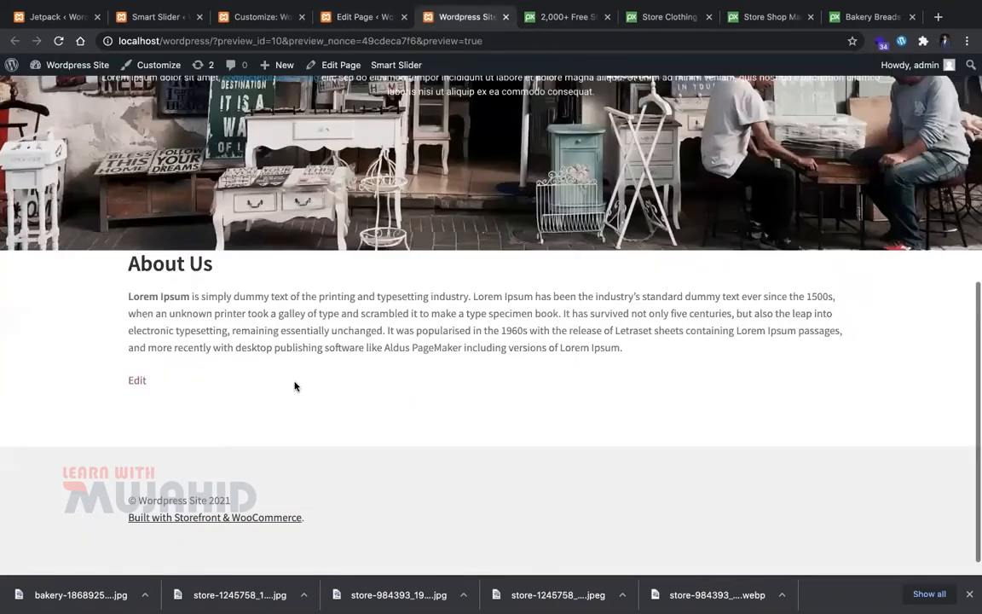
scroll(294, 386, "up", 5)
left_click(365, 19)
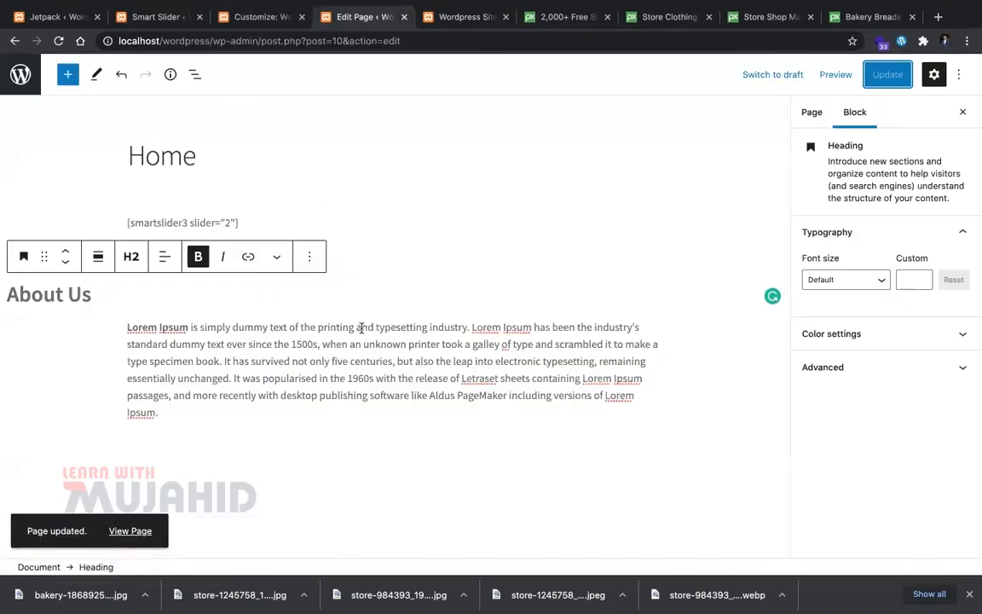
left_click(281, 300)
key("Left")
key("Left")
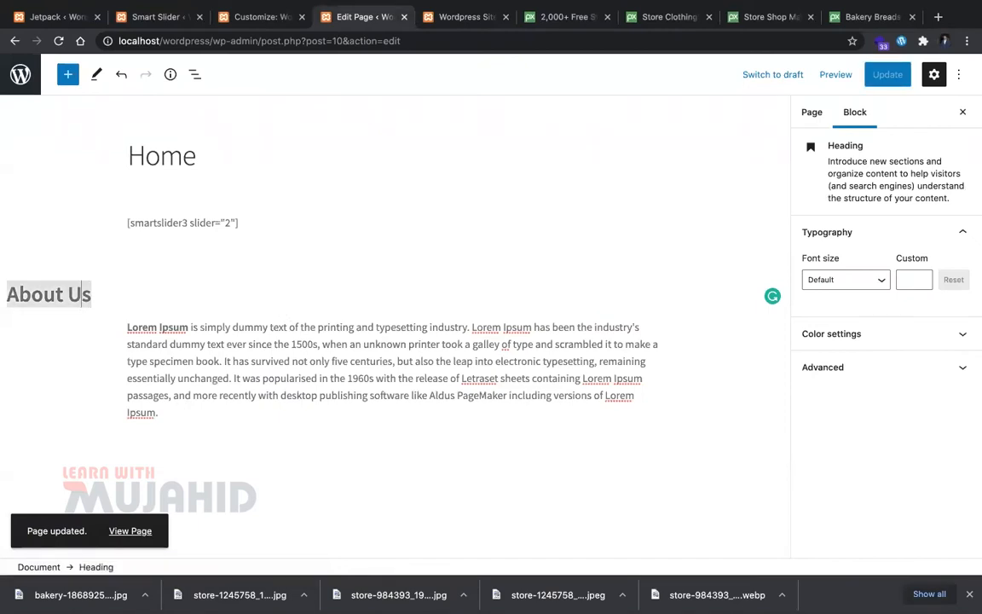
key("Up")
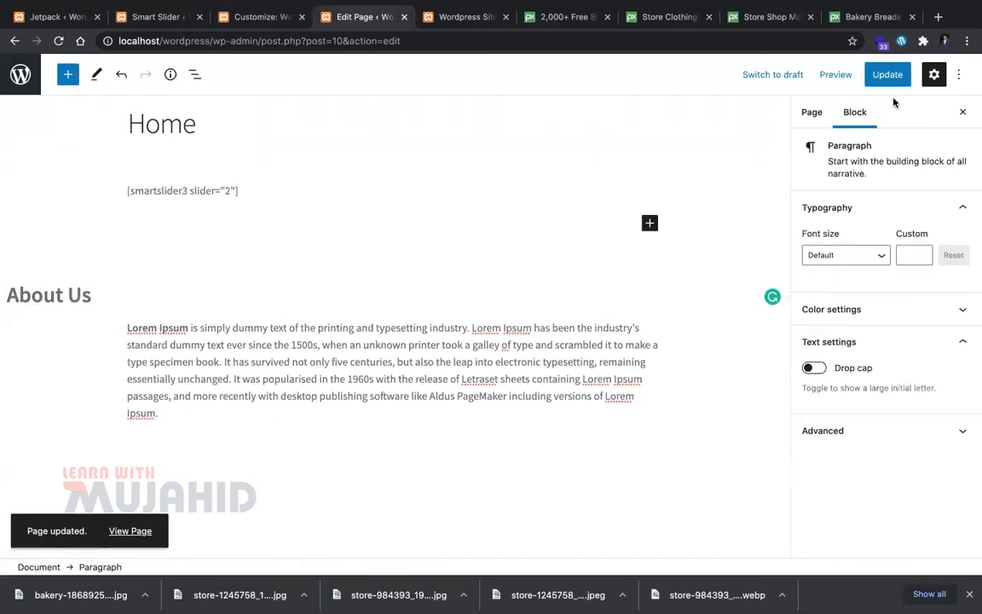
left_click(887, 77)
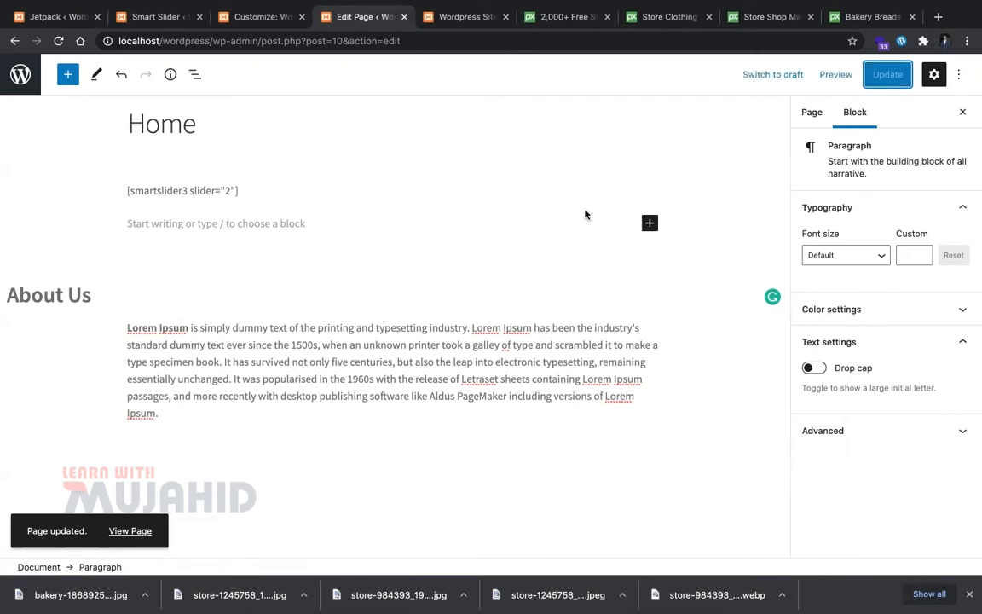
Step: Check the preview, then start an empty block below the Lorem Ipsum paragraph
key("ctrl+Tab")
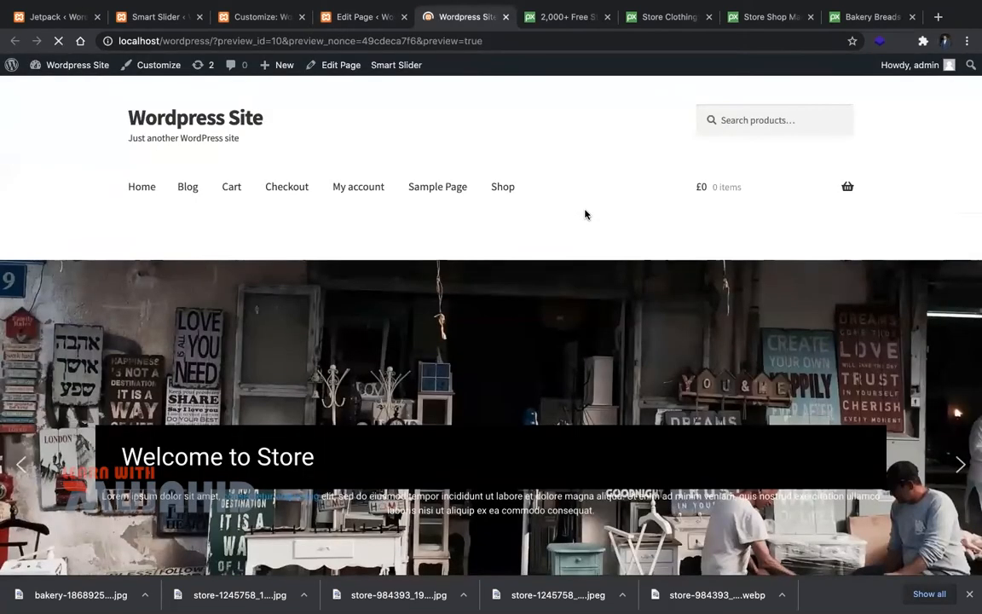
scroll(435, 414, "down", 3)
scroll(318, 454, "down", 3)
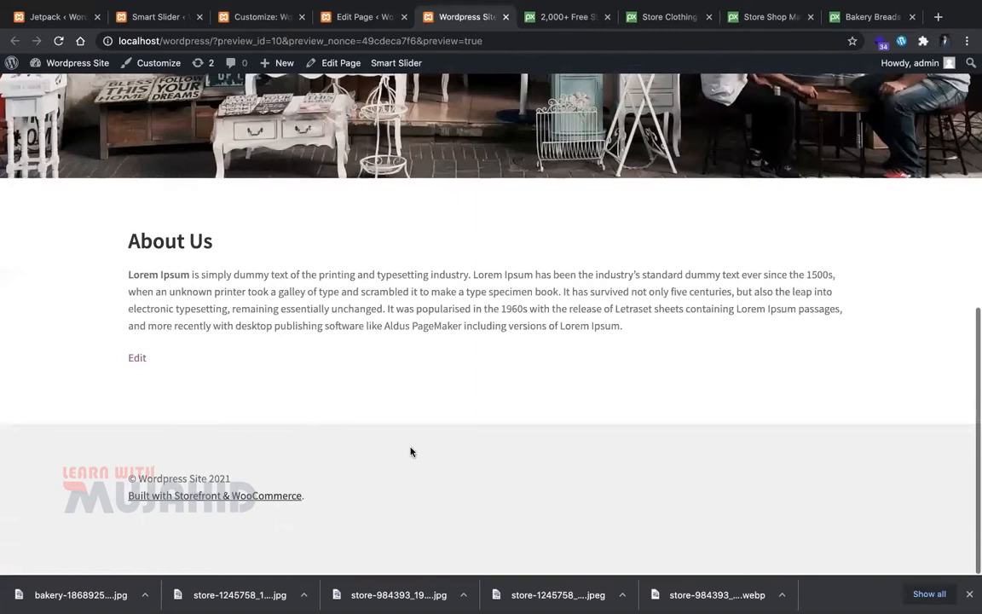
left_click(348, 18)
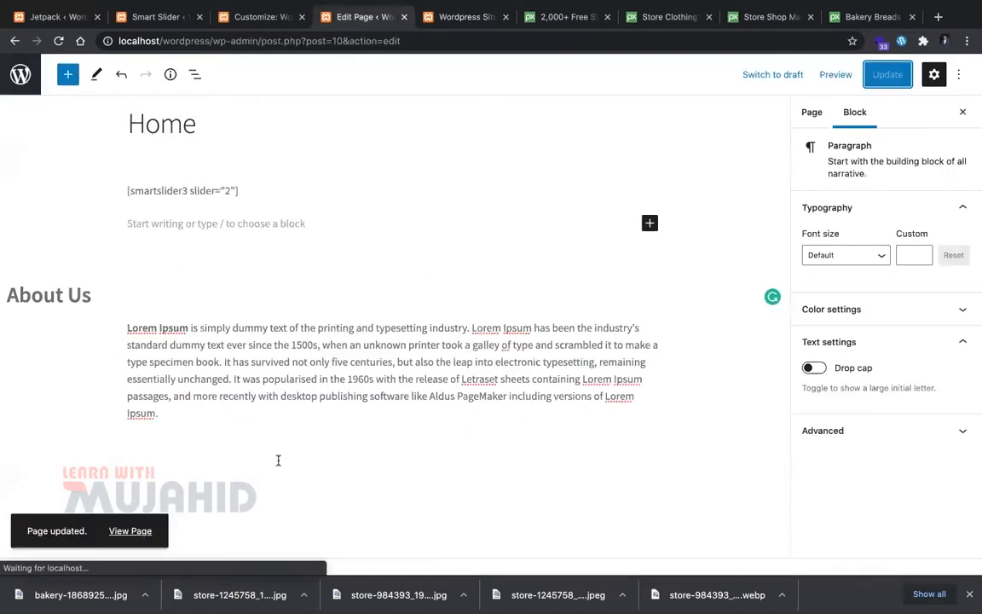
scroll(255, 383, "down", 1)
scroll(241, 319, "down", 1)
left_click(241, 320)
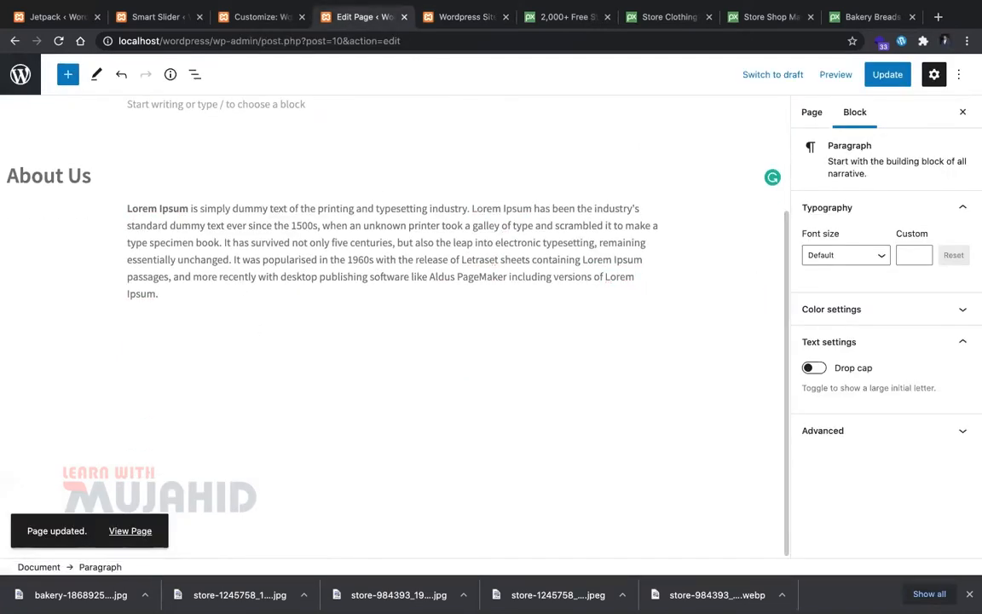
Step: Paste the About Us text into the empty block below Lorem Ipsum and turn it into a heading
triple_click(145, 162)
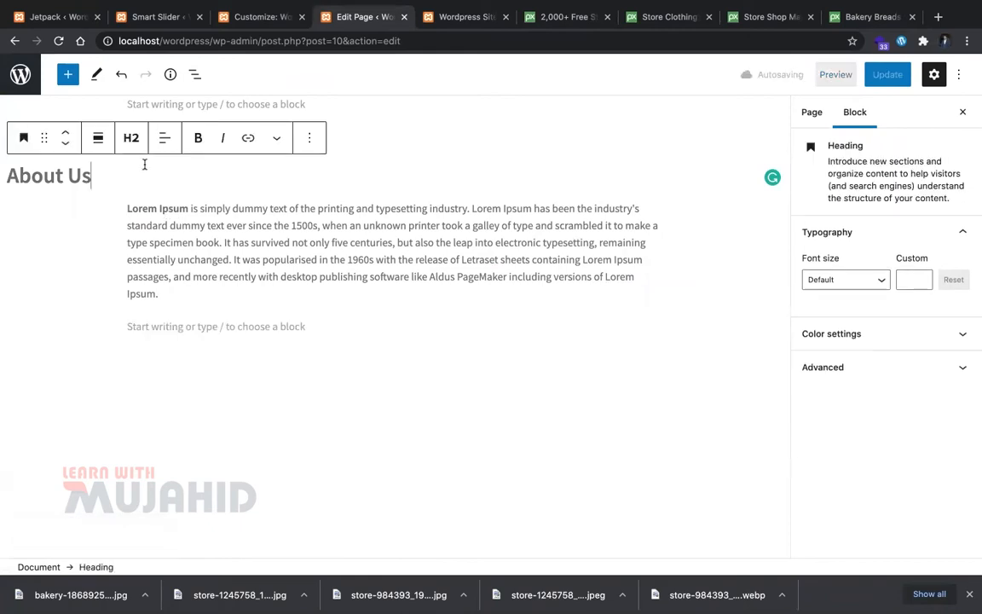
left_click(210, 322)
key("super+v")
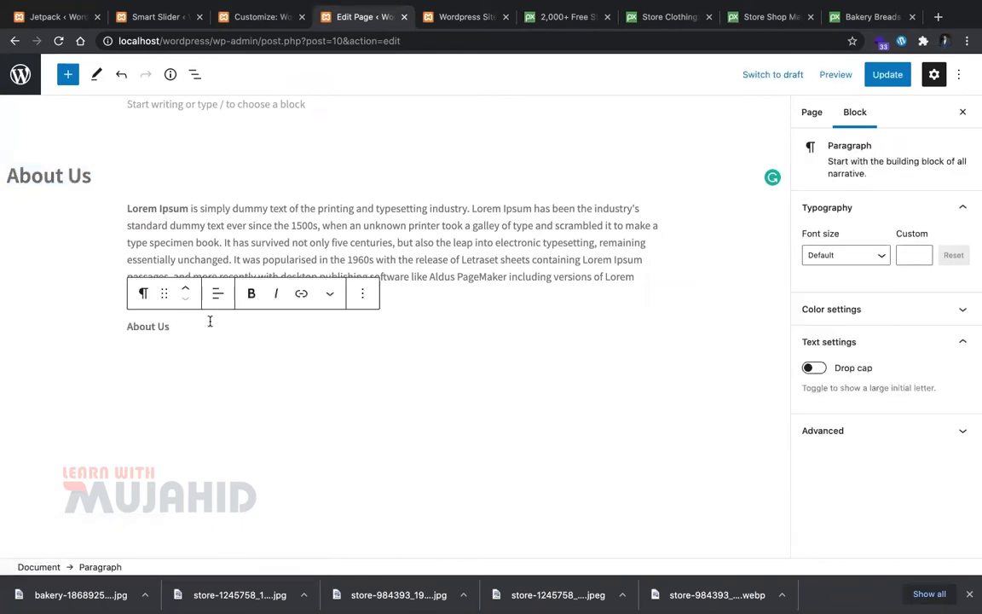
triple_click(205, 322)
left_click(166, 294)
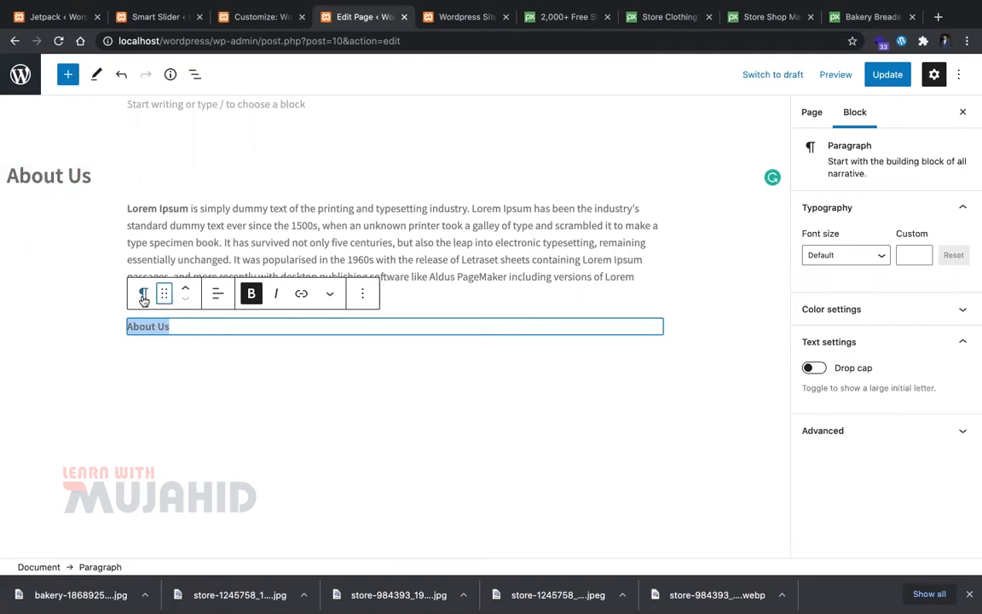
left_click(144, 293)
left_click(197, 363)
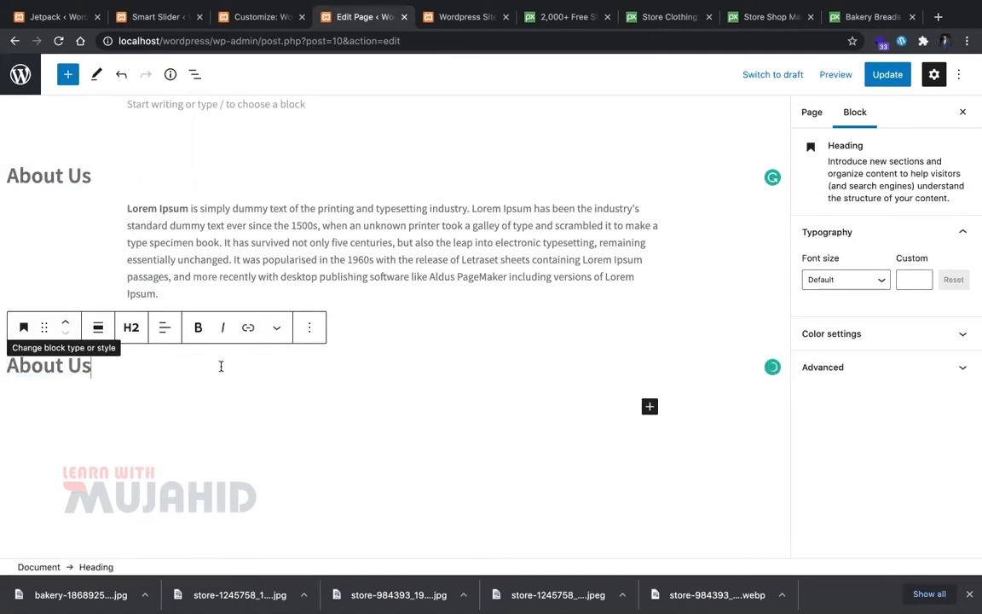
key("Return")
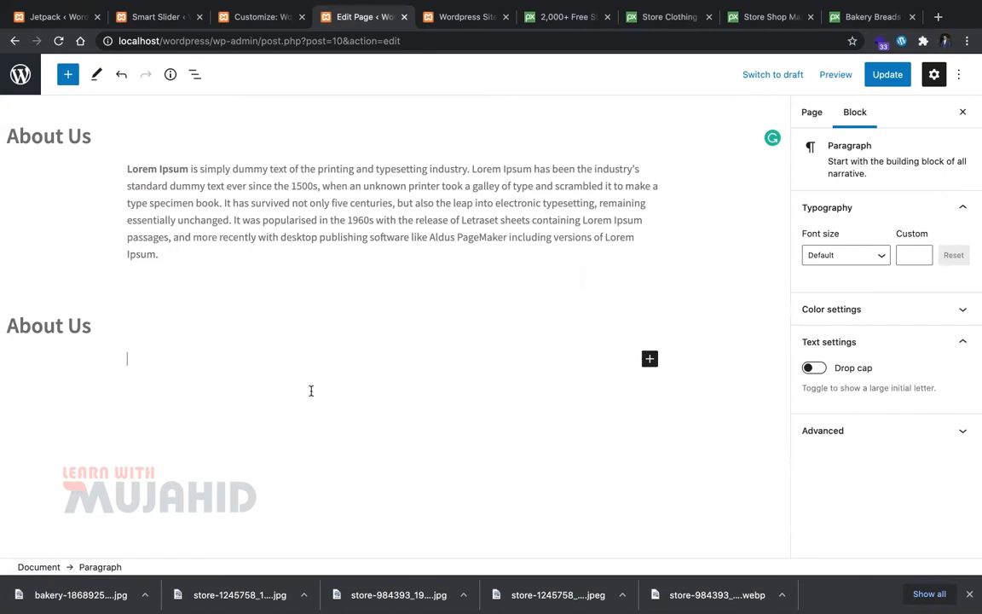
Step: Insert a Featured Product block below the heading, leaving it without a product
left_click(649, 359)
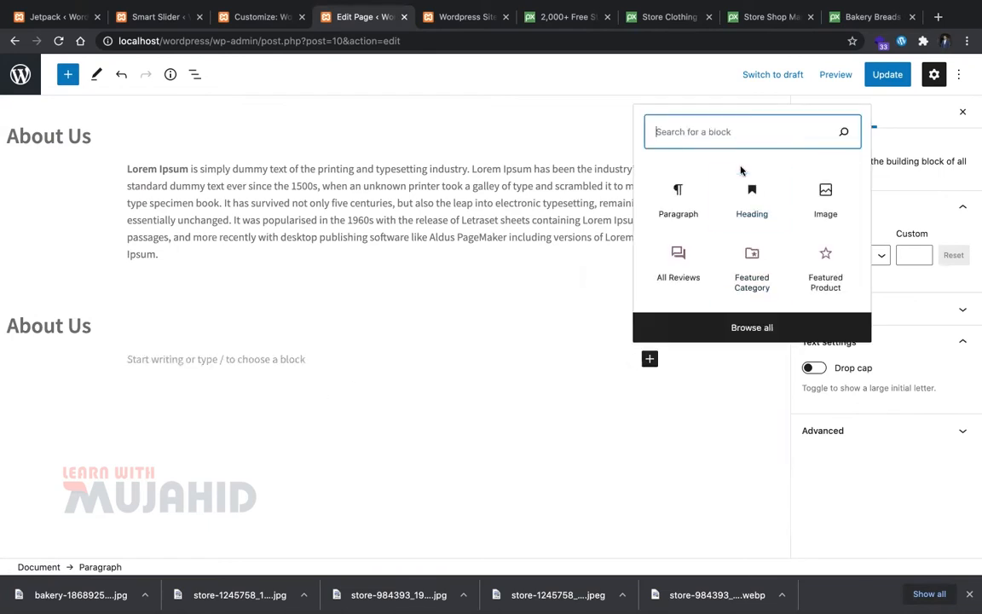
left_click(808, 265)
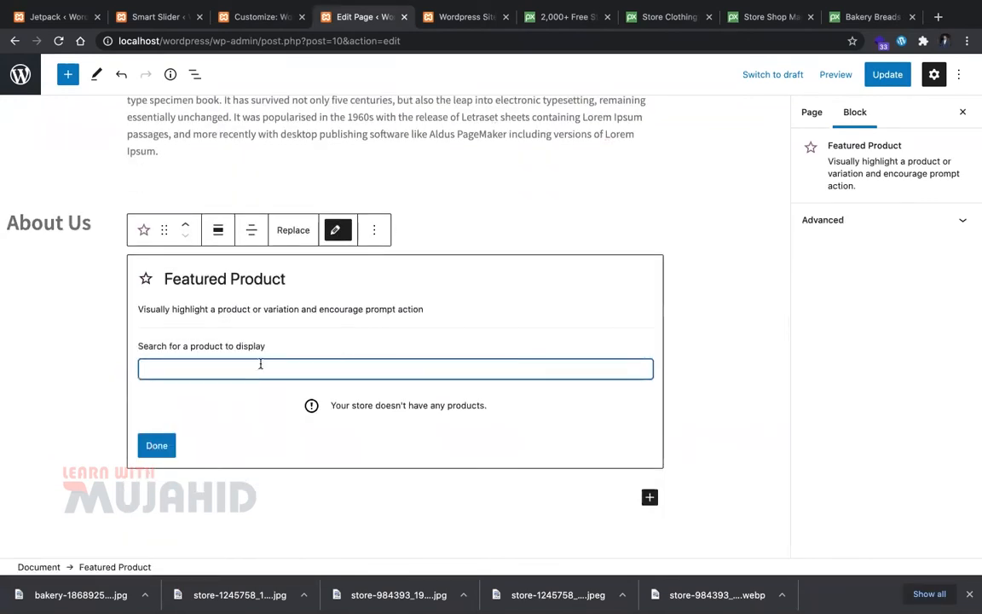
left_click(157, 445)
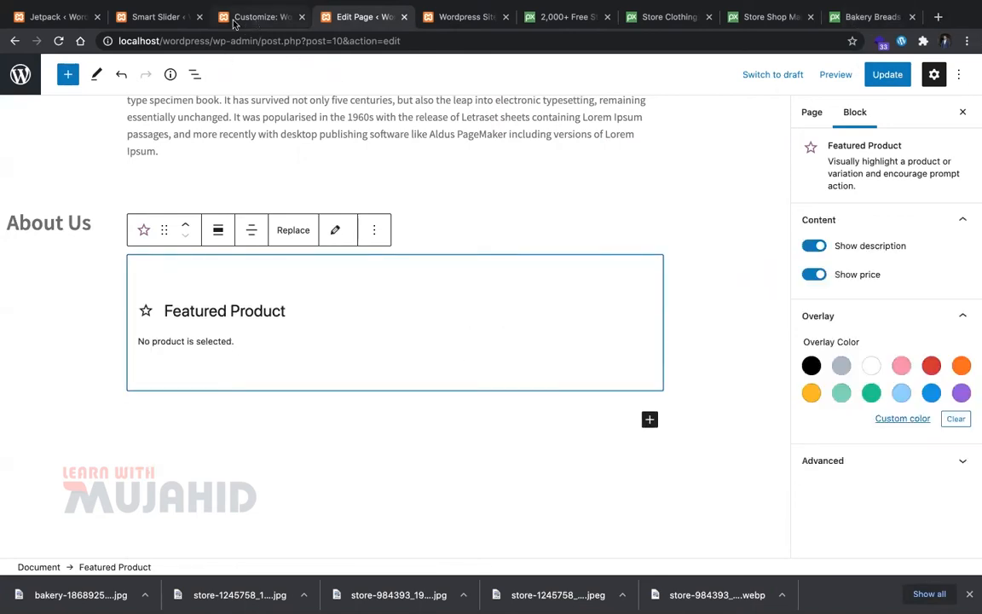
left_click(171, 16)
Step: From the Jetpack dashboard, go to Products > Categories in the admin sidebar
left_click(75, 14)
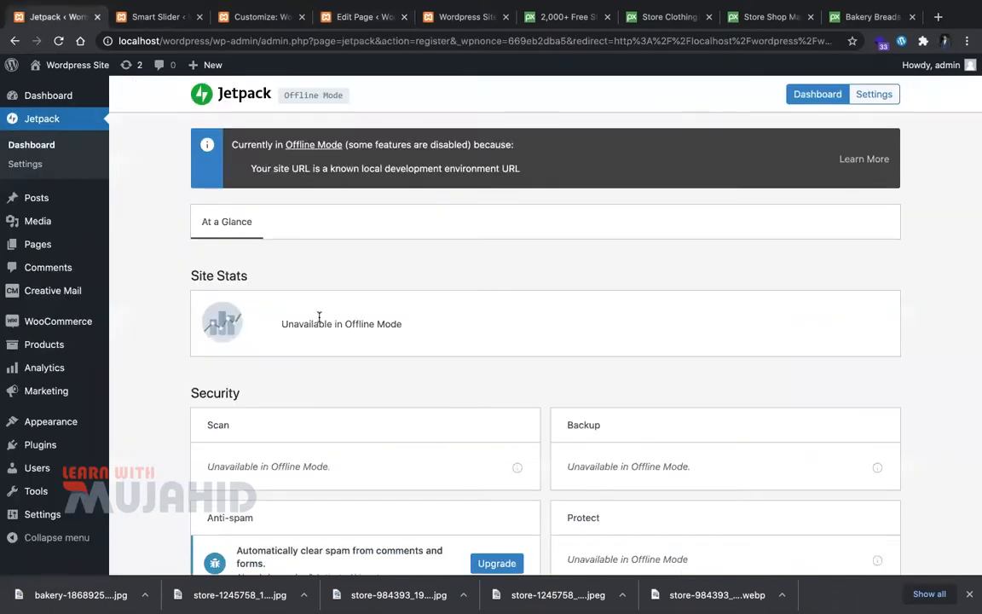
scroll(318, 317, "down", 3)
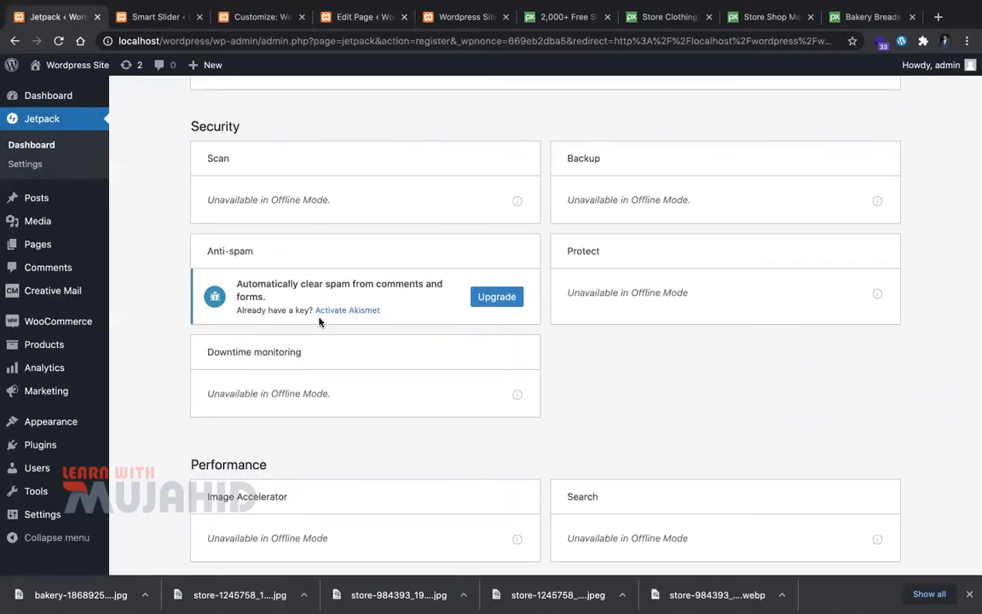
scroll(319, 321, "down", 3)
mouse_move(81, 324)
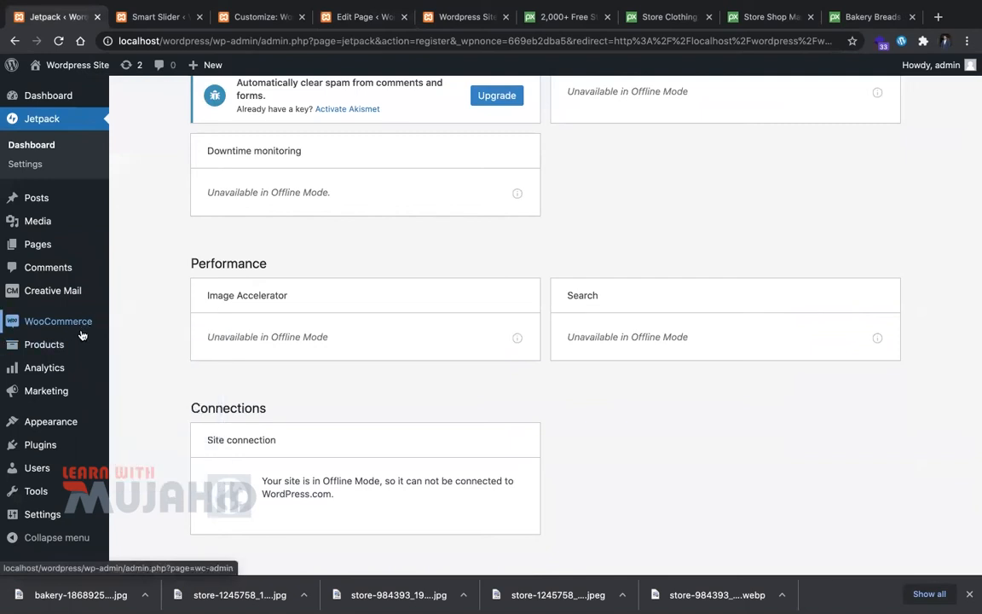
left_click(142, 385)
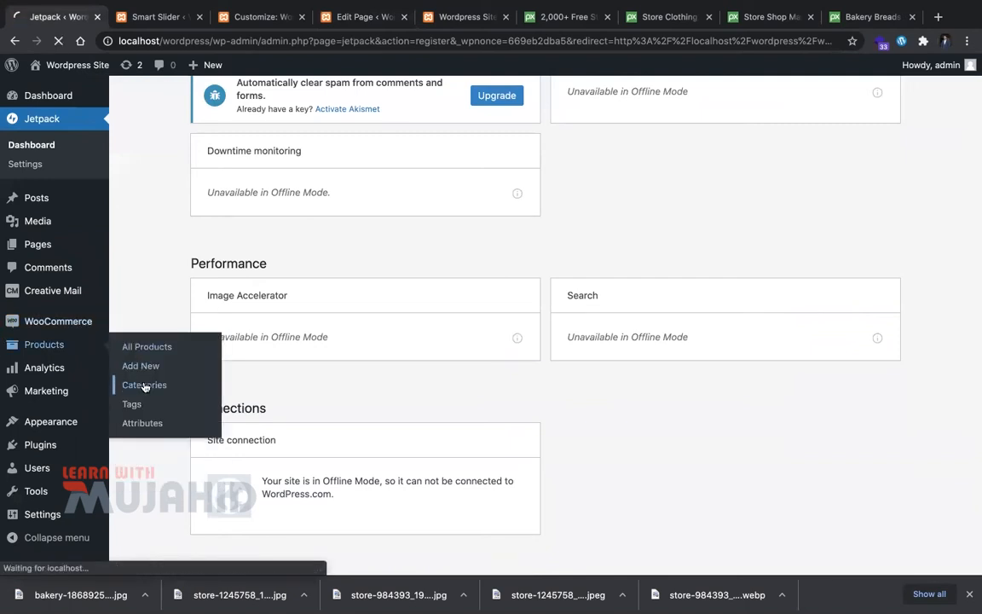
key("ctrl+Tab")
key("ctrl+Tab")
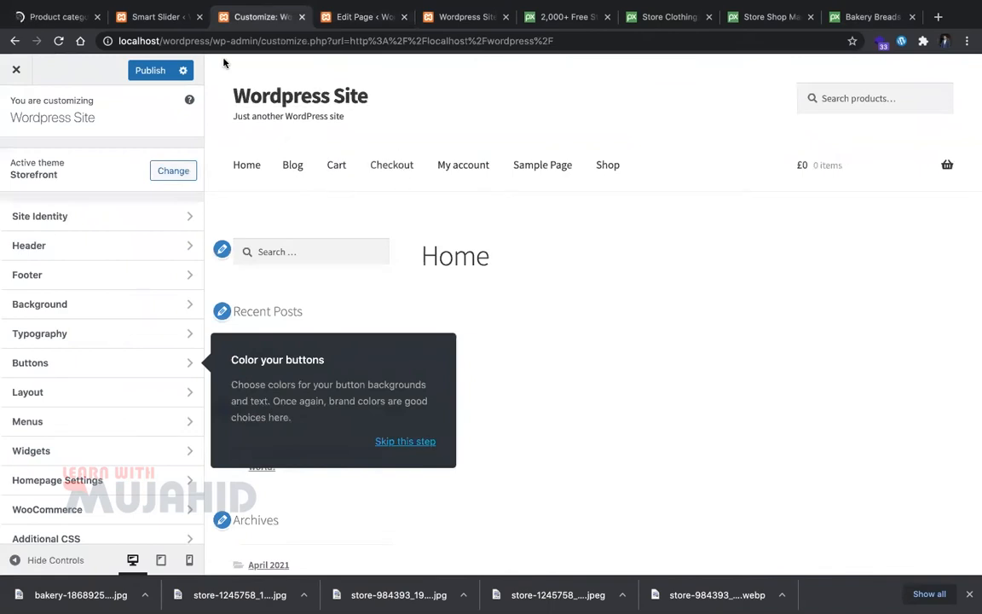
left_click(58, 16)
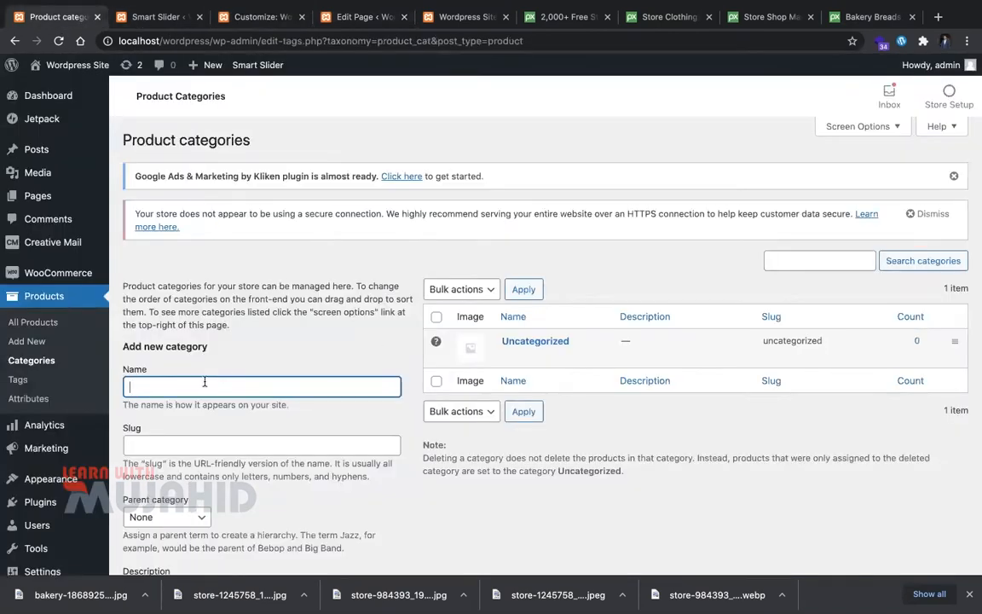
Step: Add the Fashion product category with slug 'fashion'
left_click(204, 437)
type("fashipn")
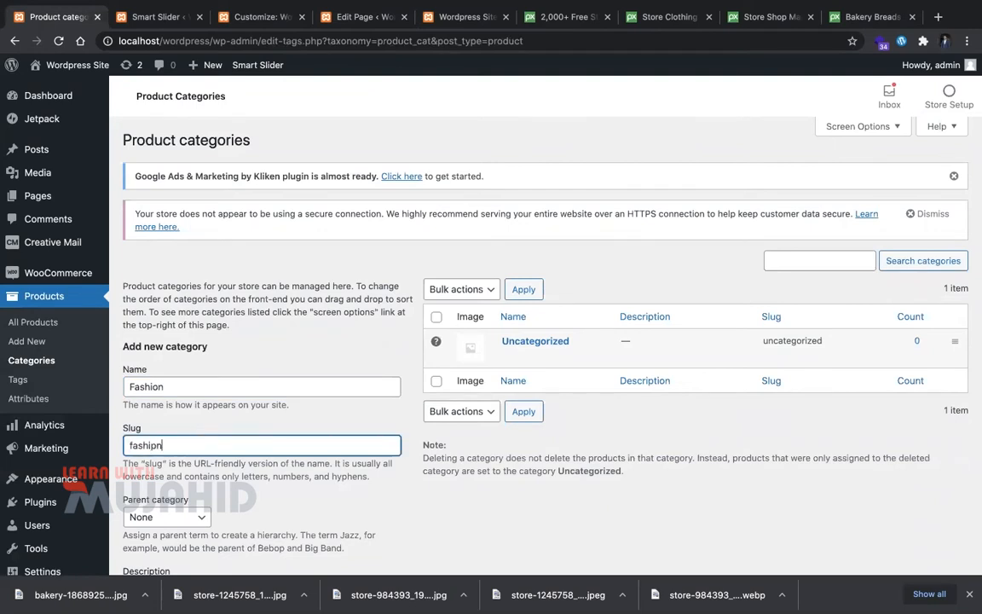
scroll(204, 437, "down", 1)
key("BackSpace")
key("BackSpace")
type("on")
scroll(197, 451, "down", 3)
left_click(165, 501)
Step: Add the Mens subcategory with slug 'mens' and parent category Fashion
scroll(202, 361, "up", 5)
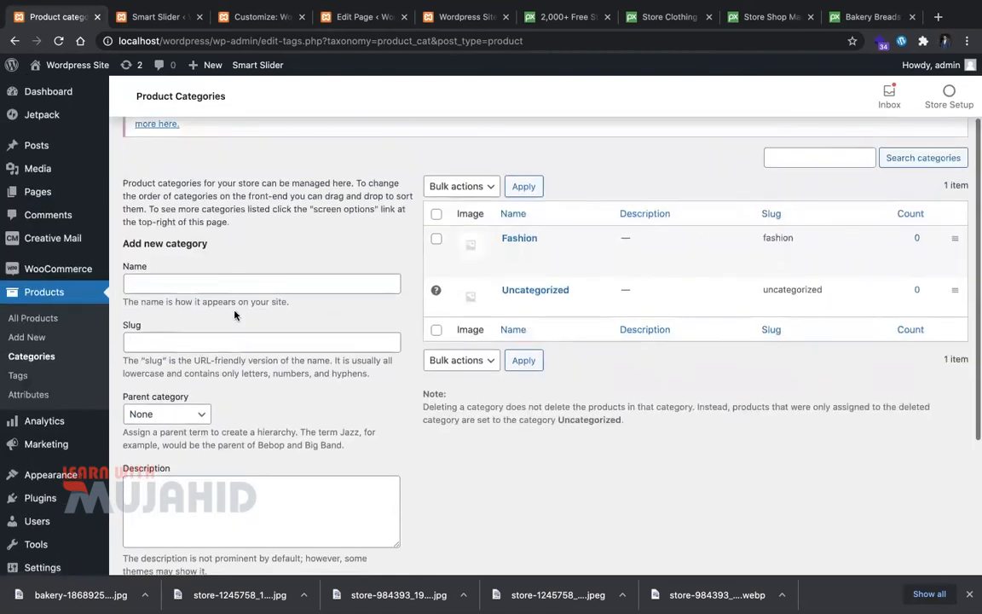
left_click(228, 287)
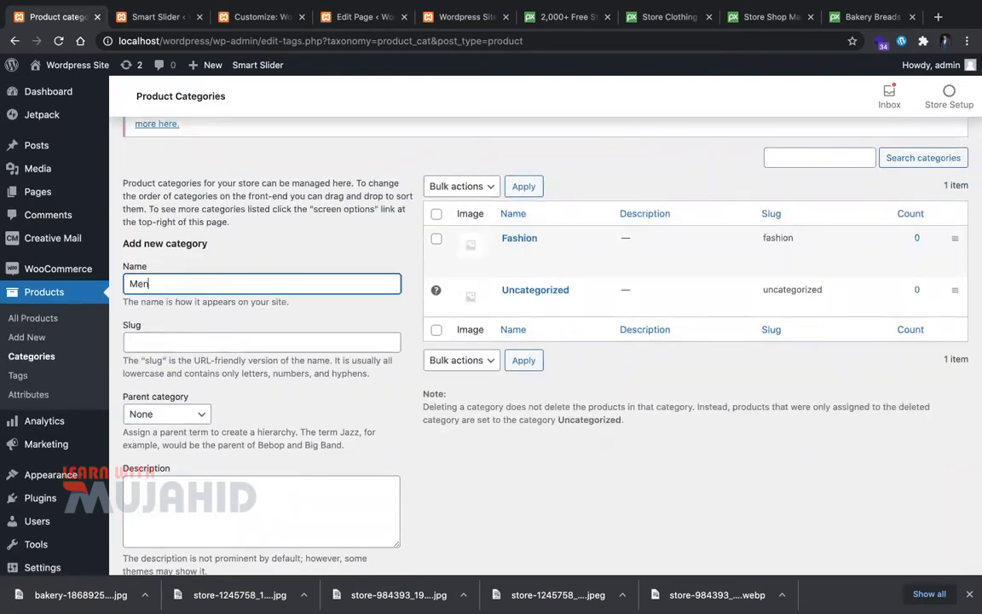
left_click(166, 414)
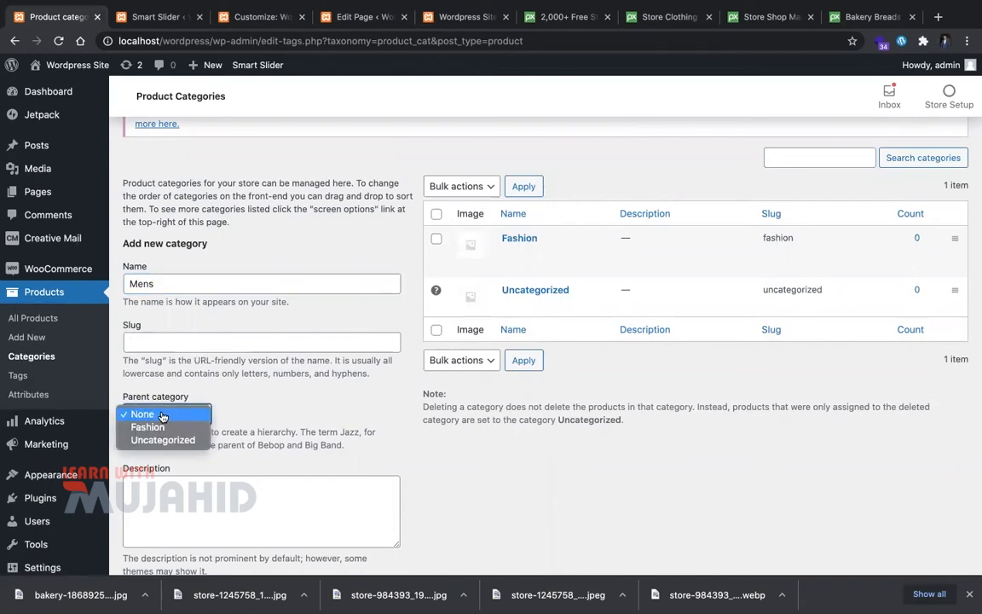
left_click(174, 345)
type("mens")
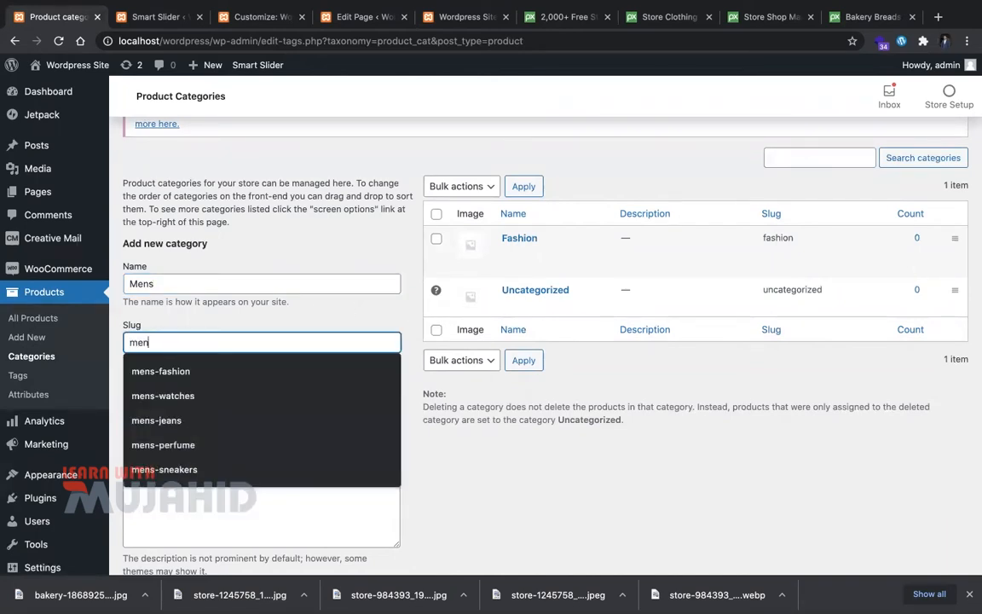
scroll(174, 350, "down", 5)
left_click(167, 493)
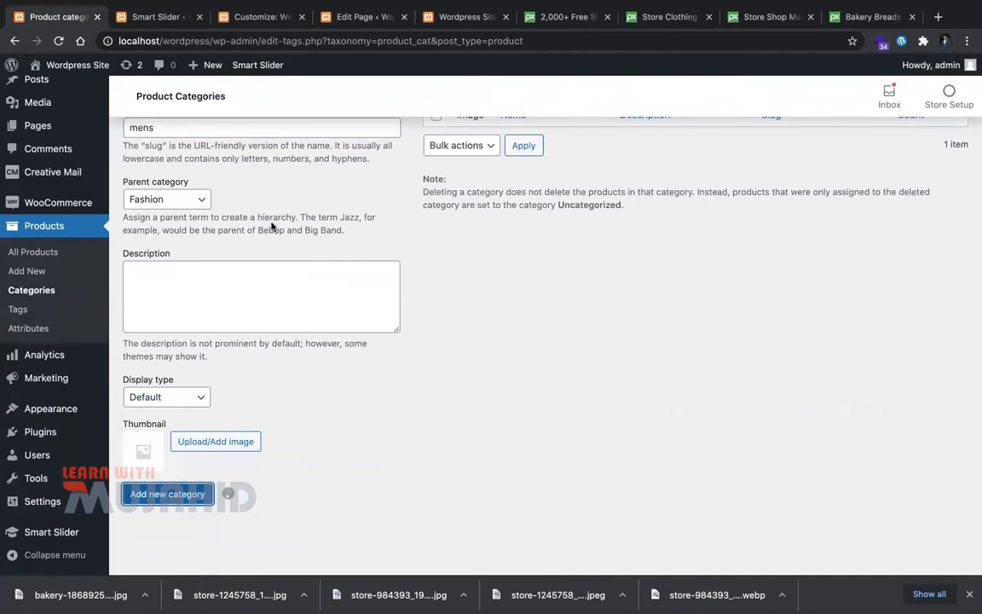
Step: Add the Women subcategory with slug 'women' under Fashion
scroll(241, 219, "up", 5)
left_click(233, 301)
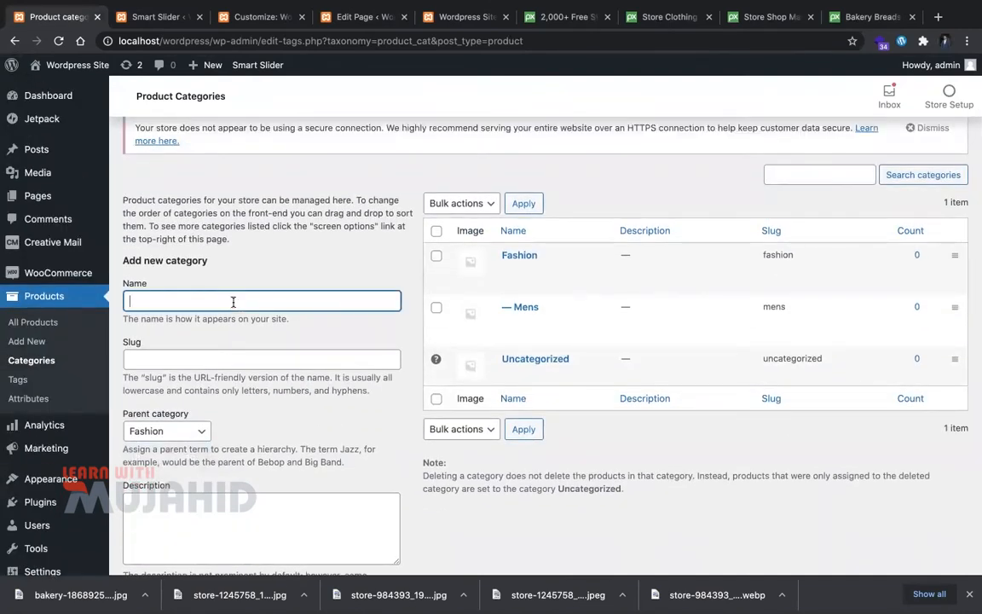
left_click(236, 360)
type("women")
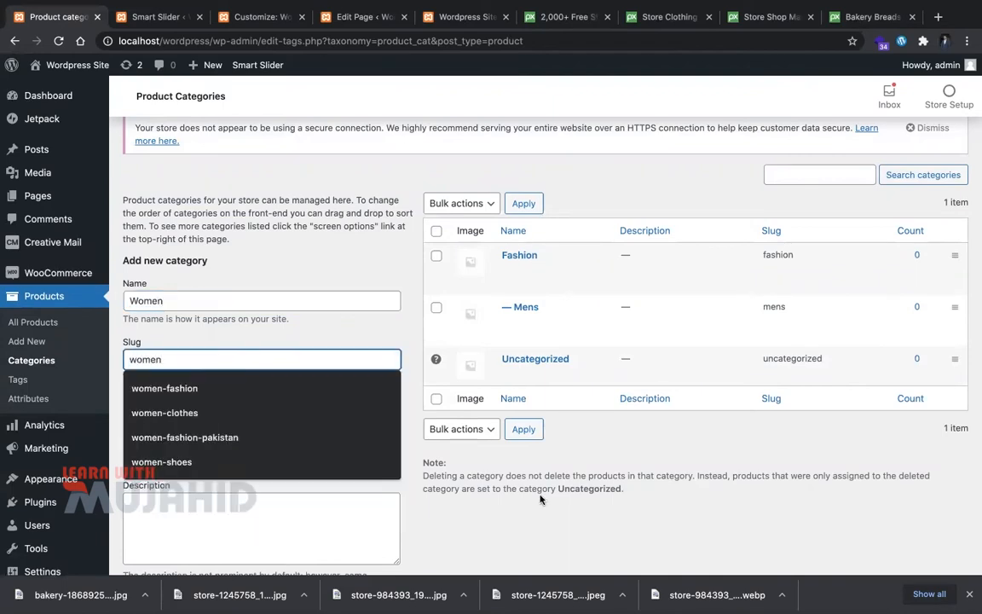
scroll(540, 512, "down", 5)
left_click(173, 521)
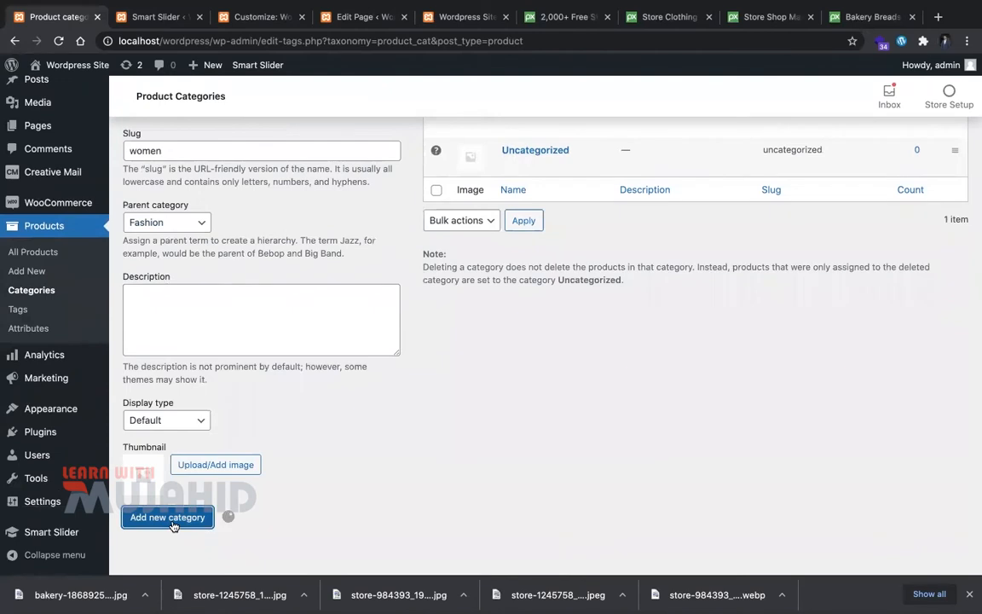
scroll(180, 477, "up", 5)
left_click(213, 271)
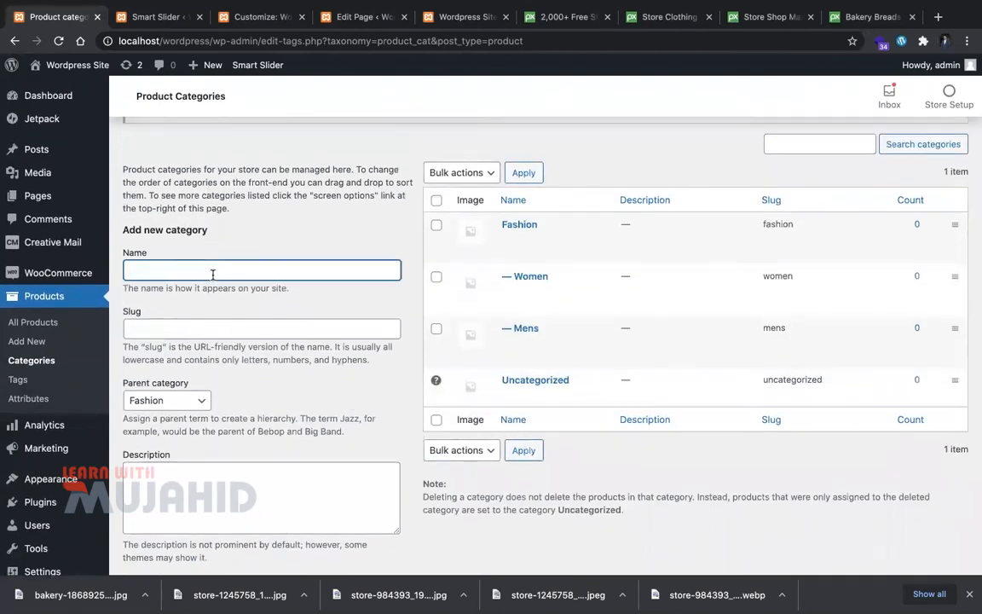
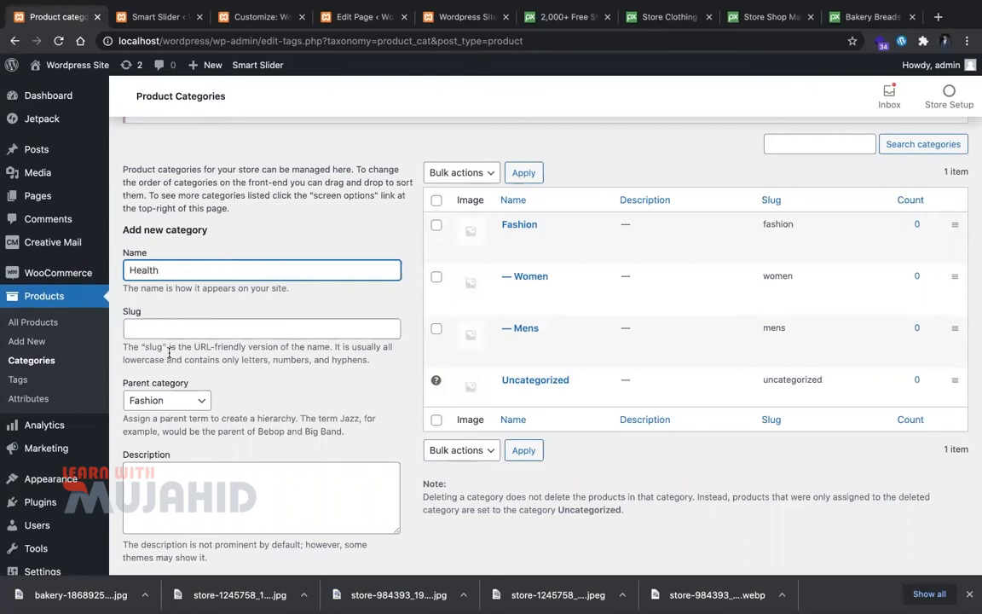
Step: Add Health as a top-level product category with parent None and slug 'health'
left_click(156, 402)
left_click(142, 386)
left_click(164, 327)
type("jeal")
type("alth")
scroll(106, 463, "down", 3)
left_click(136, 491)
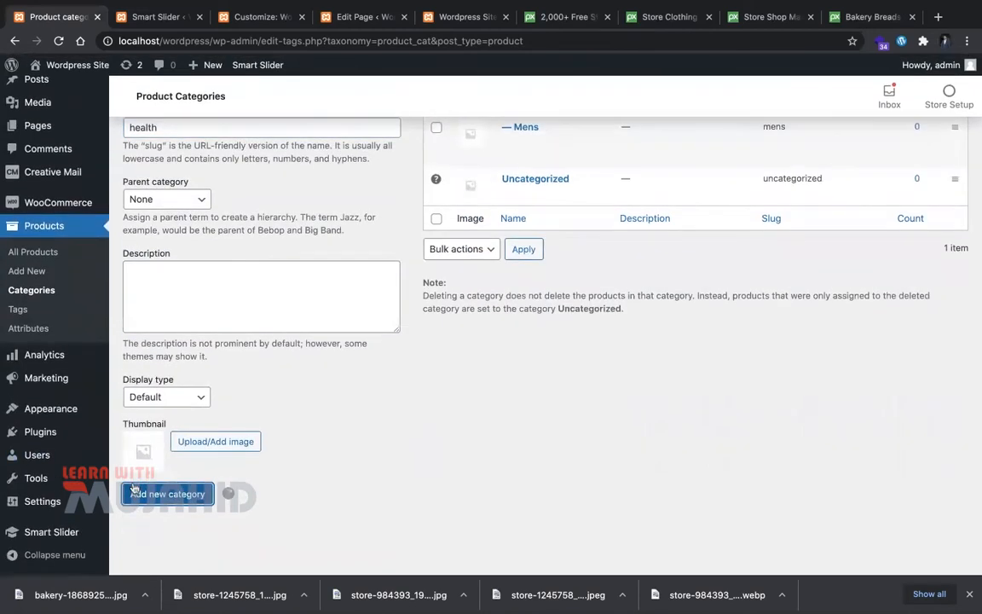
scroll(441, 221, "up", 4)
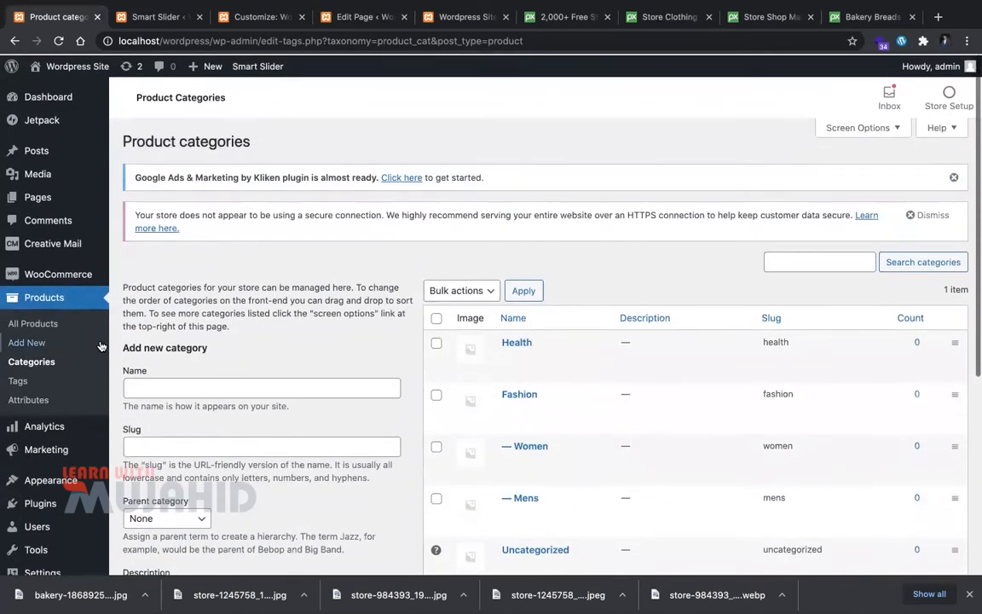
left_click(76, 324)
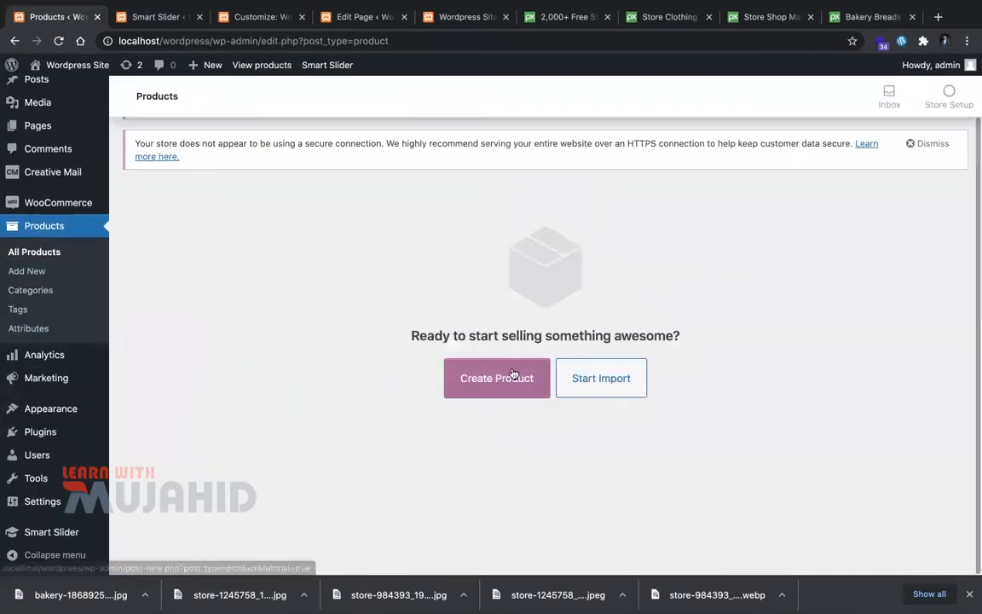
Step: Create a new product named 'Test Product'
left_click(497, 378)
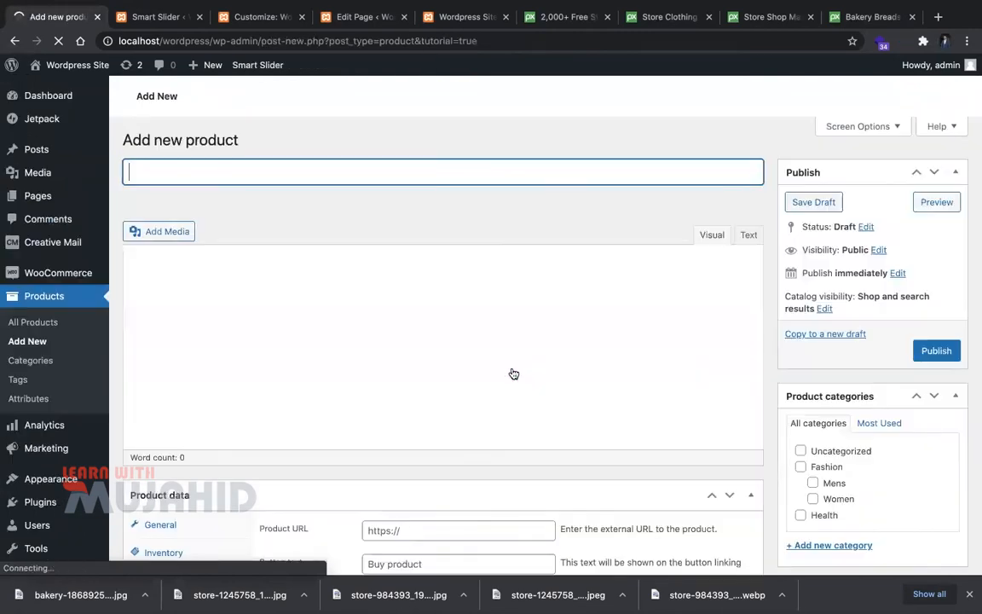
left_click(329, 269)
type("This is m")
key("BackSpace")
key("BackSpace")
key("BackSpace")
key("BackSpace")
key("BackSpace")
key("BackSpace")
key("BackSpace")
type("tes")
key("BackSpace")
key("BackSpace")
key("BackSpace")
type("Test Produc")
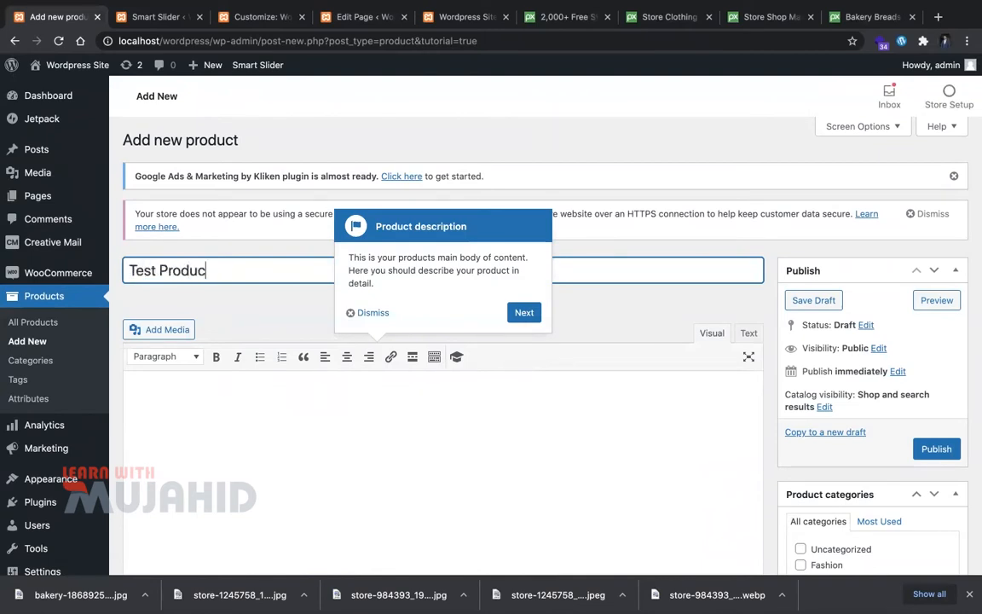
left_click(525, 316)
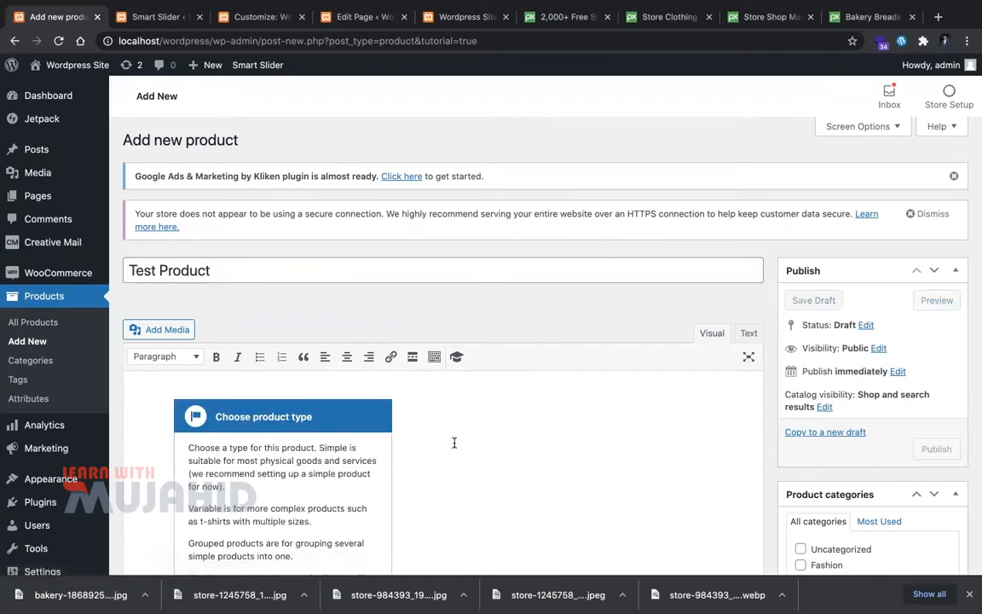
Step: Paste the 'What is Lorem Ipsum' paragraph into the product description
left_click(454, 442)
type("About Us")
key("super+a")
key("BackSpace")
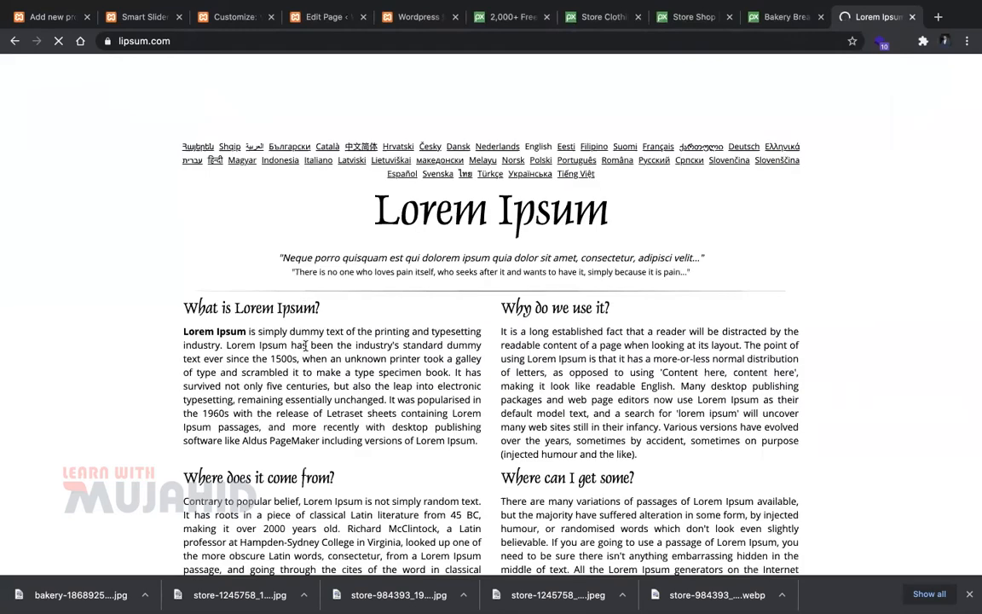
triple_click(306, 346)
key("ctrl+c")
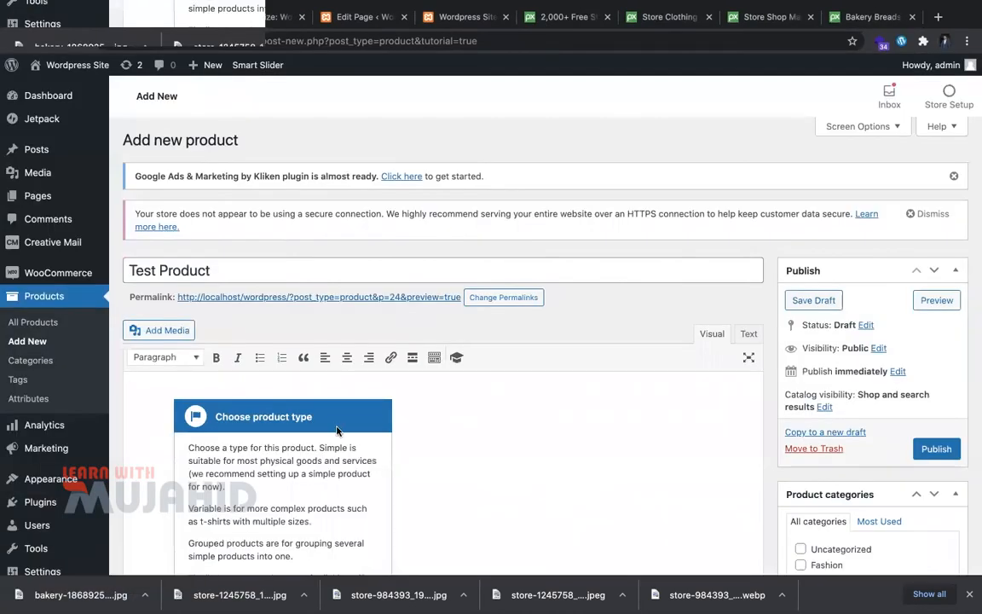
left_click(479, 437)
key("ctrl+v")
scroll(478, 437, "down", 4)
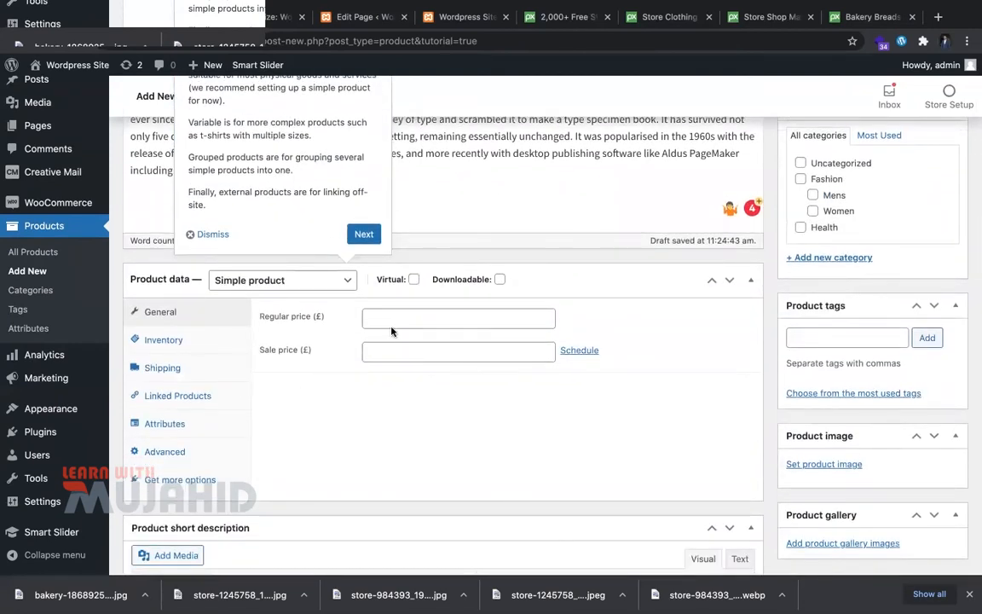
Step: Enter a regular price of 200 for Test Product
left_click(389, 323)
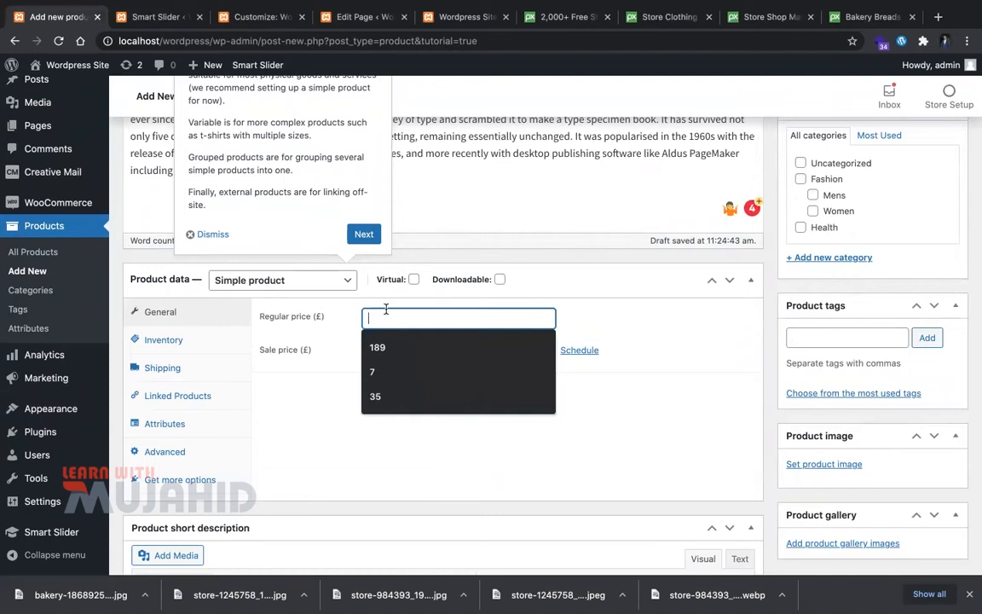
type("200")
left_click(427, 353)
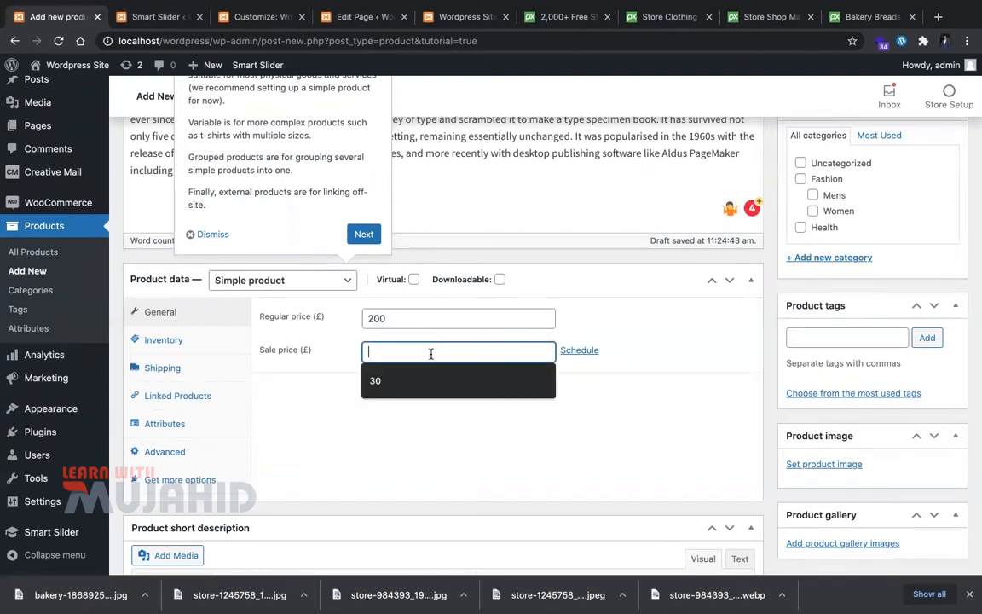
left_click(476, 381)
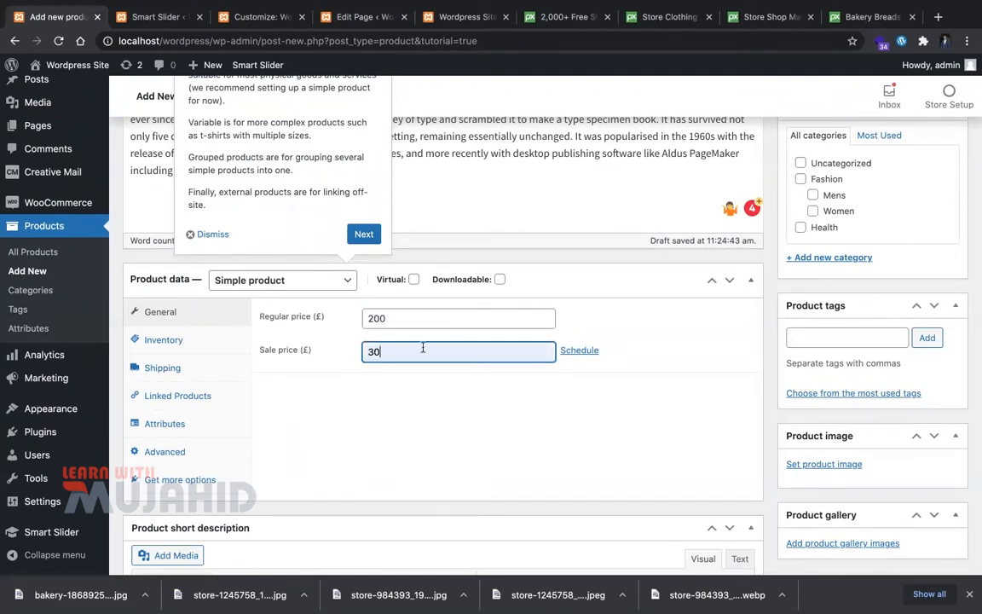
key("BackSpace")
key("BackSpace")
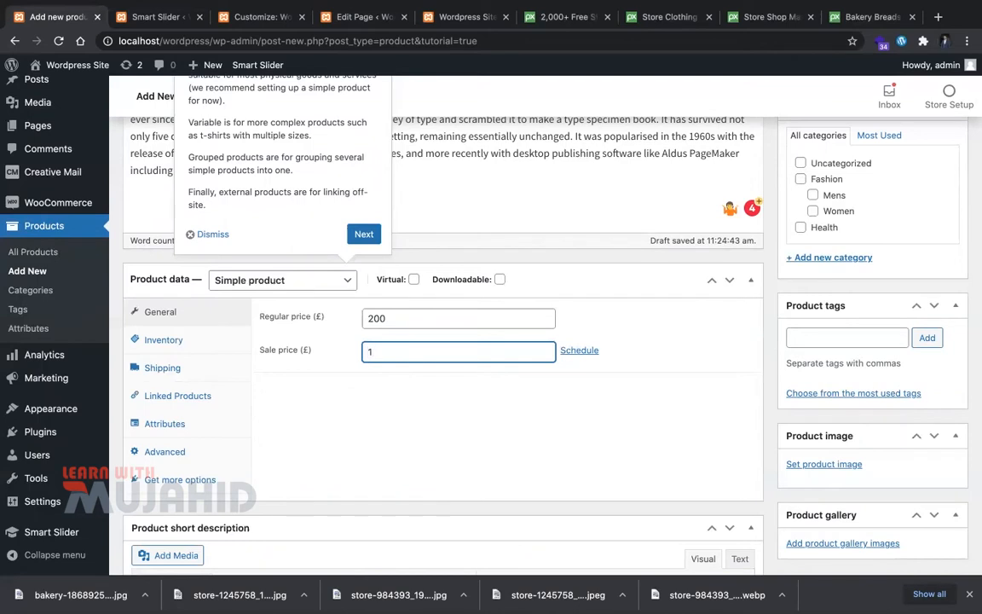
left_click(364, 233)
Step: Set the sale price to 180, then bring up the product image picker
double_click(376, 352)
left_click(344, 245)
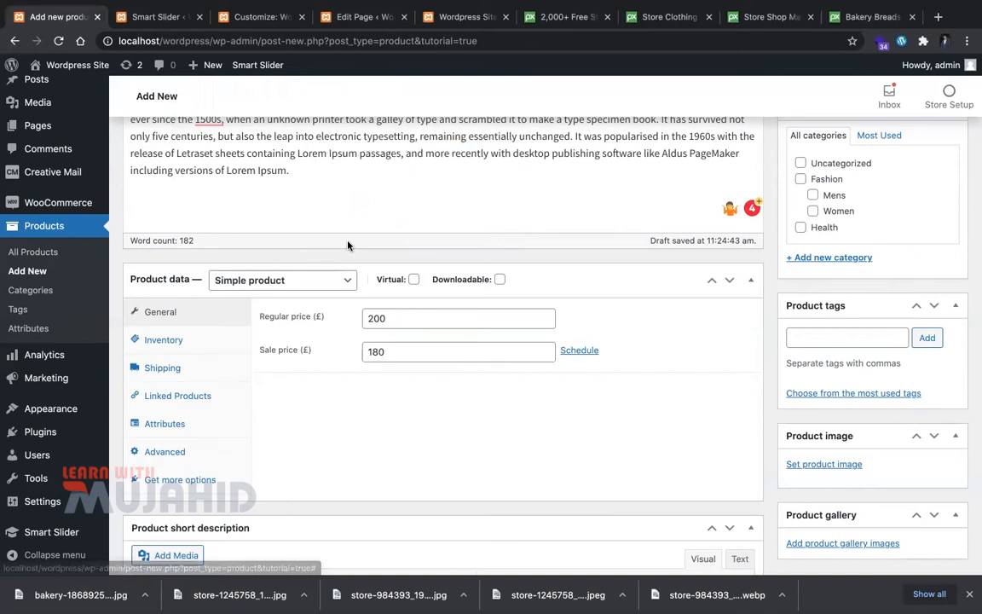
type("210")
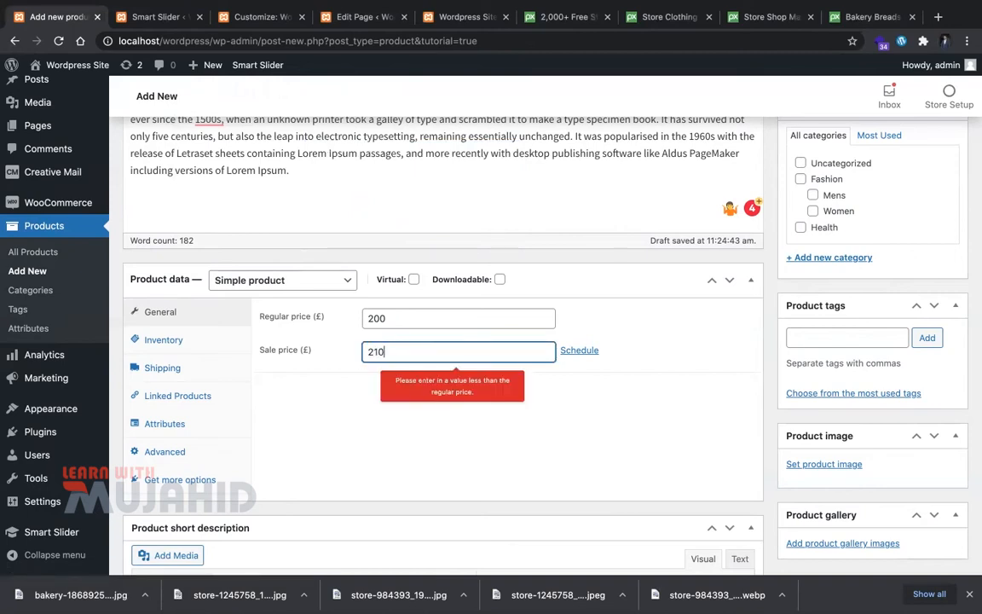
key("super+a")
key("BackSpace")
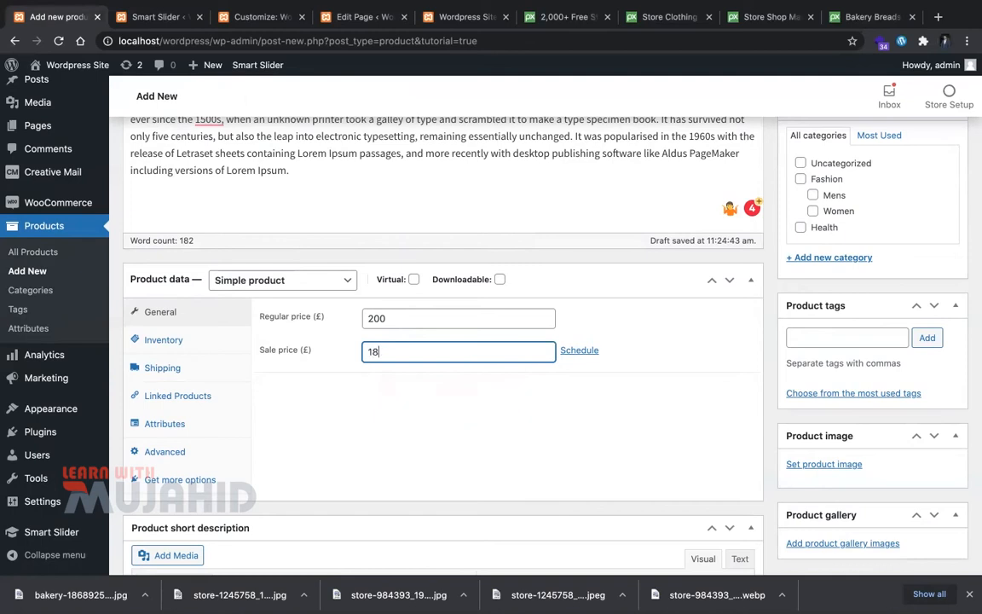
left_click(356, 386)
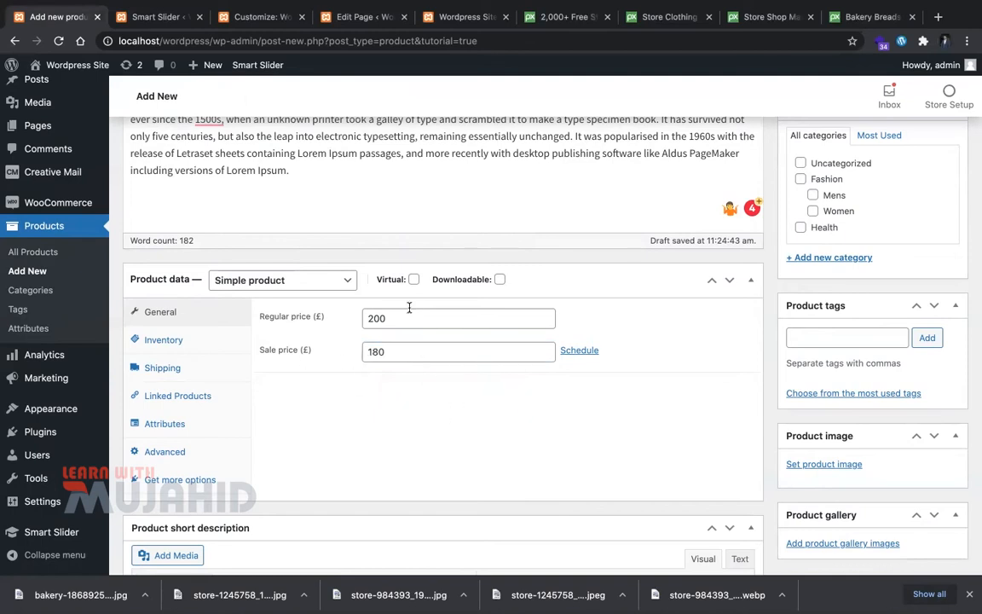
scroll(583, 368, "down", 5)
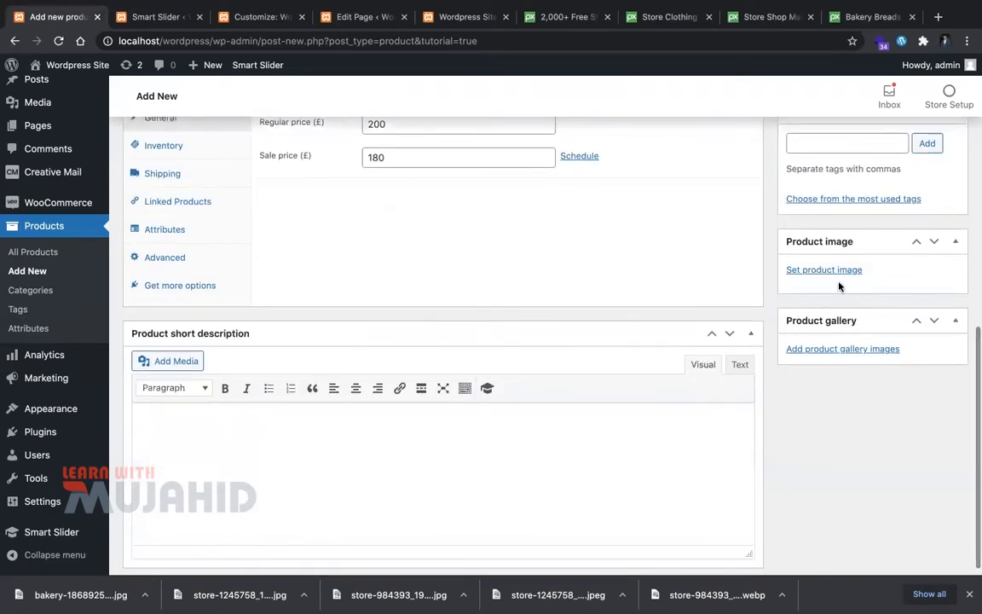
left_click(834, 274)
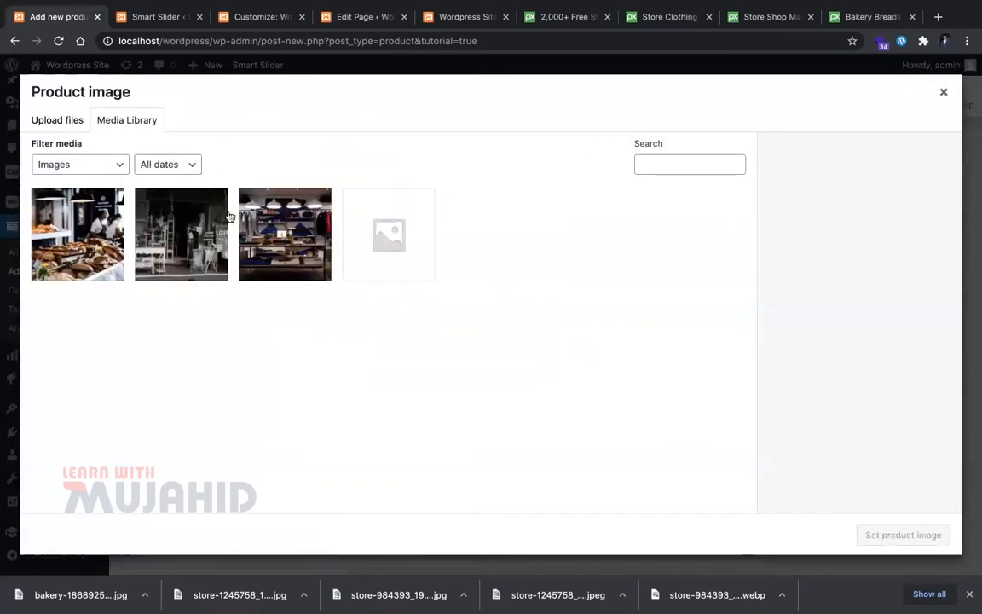
key("super+t")
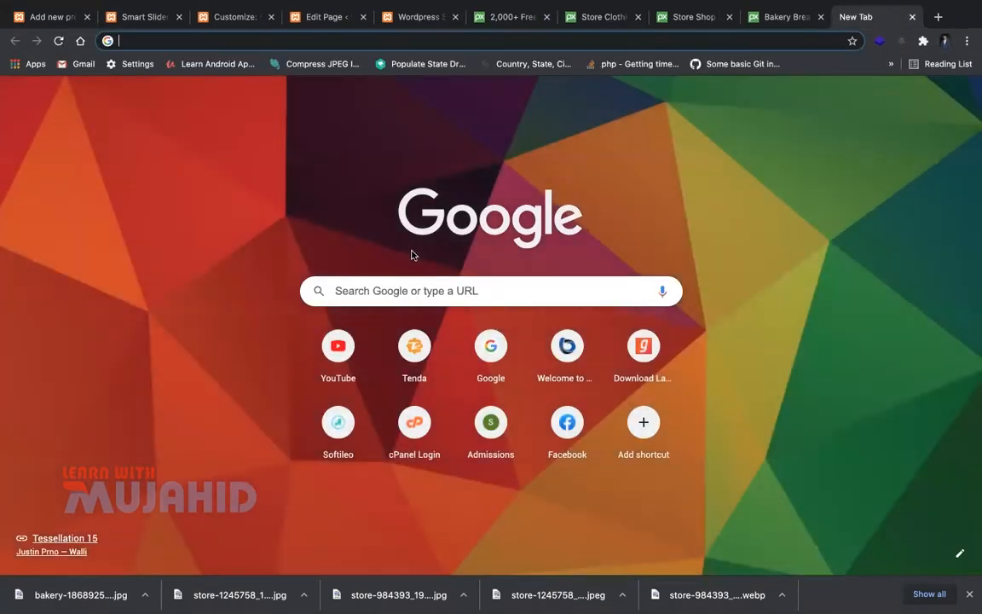
Step: Search Google Images for men's t shirts and save the black-and-grey t-shirt photo
type("mens thsi")
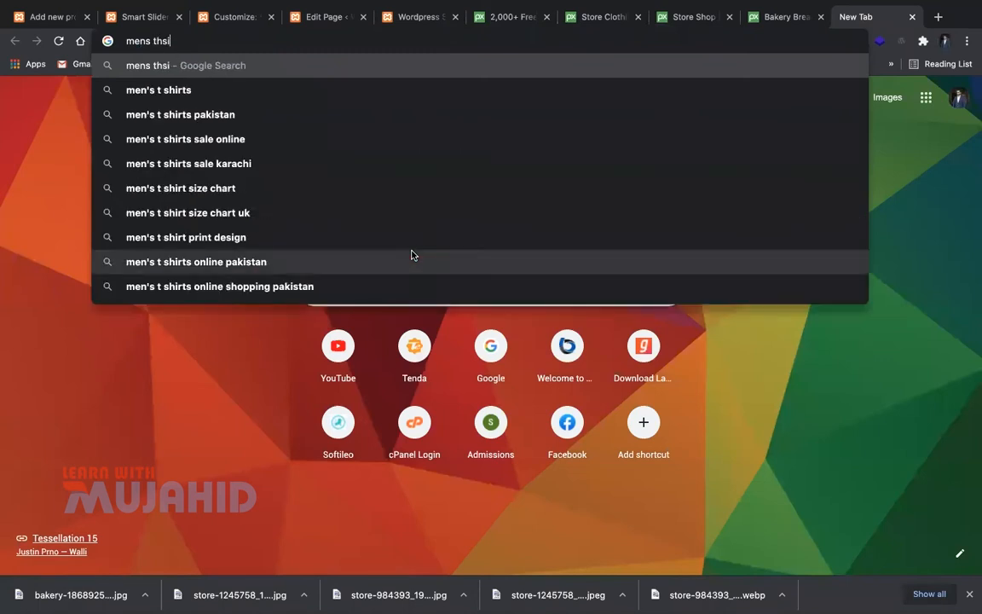
key("Down")
key("Return")
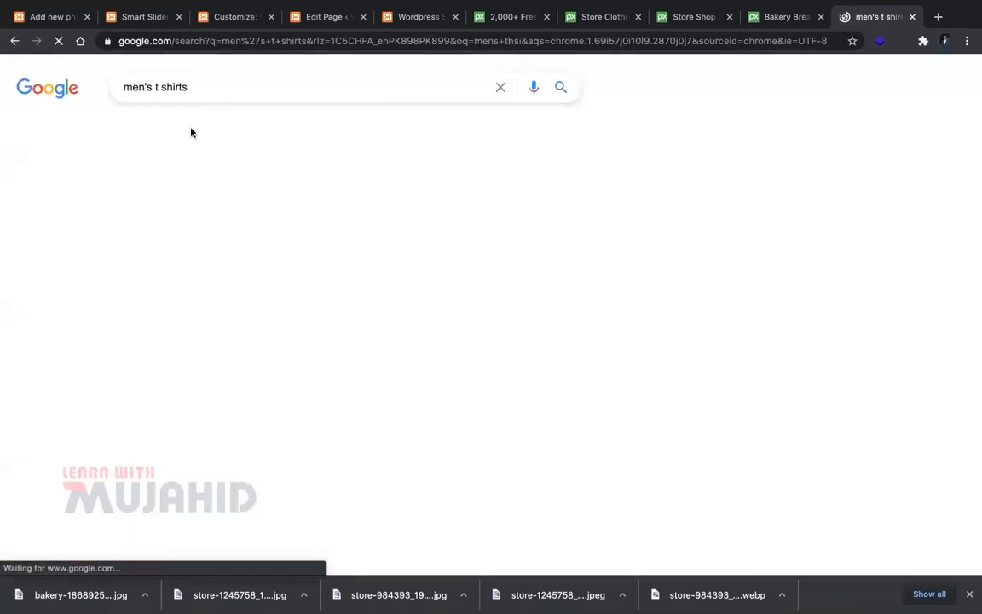
left_click(194, 131)
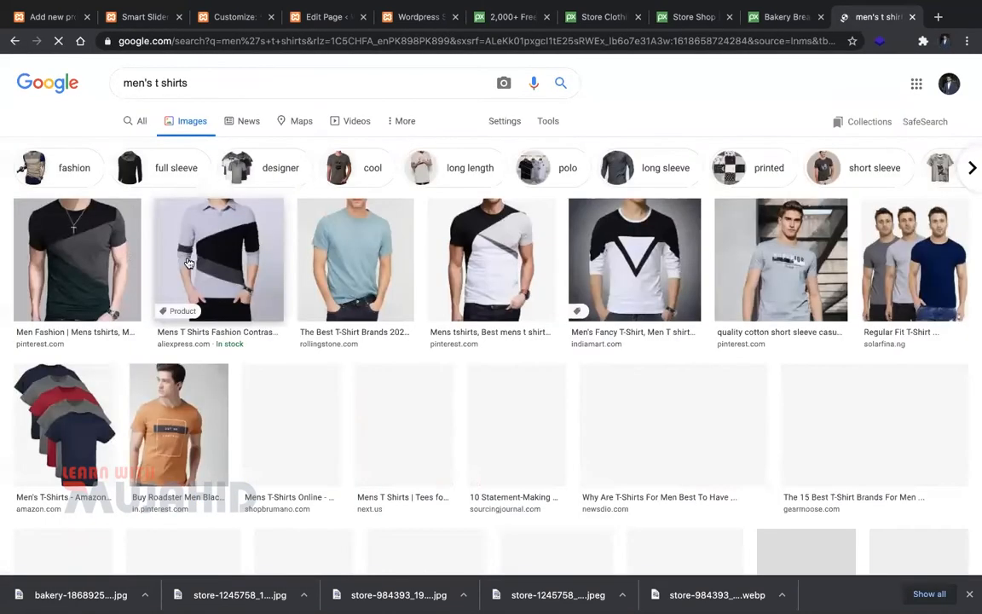
left_click(134, 259)
right_click(739, 237)
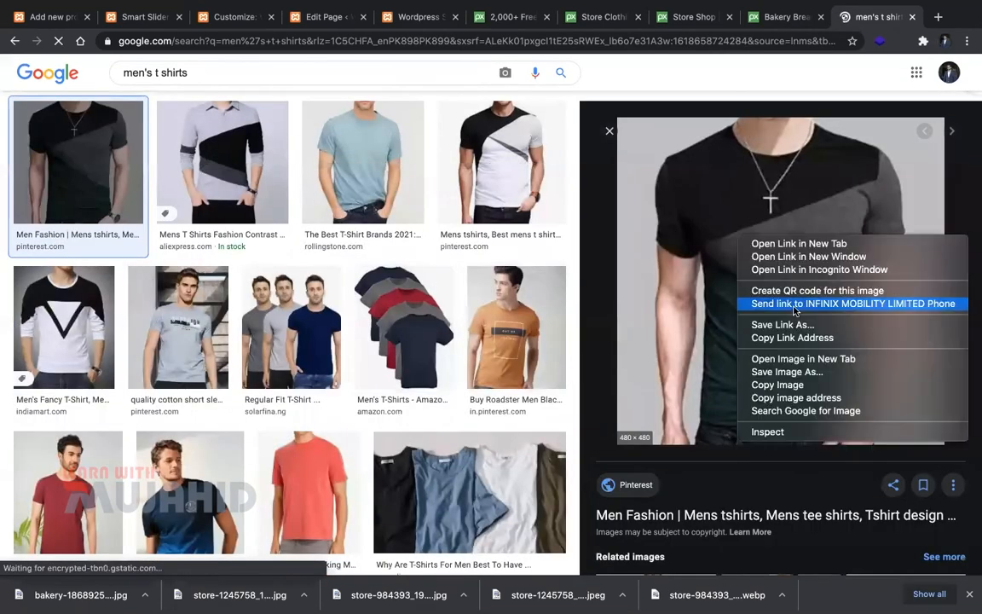
left_click(808, 373)
key("Return")
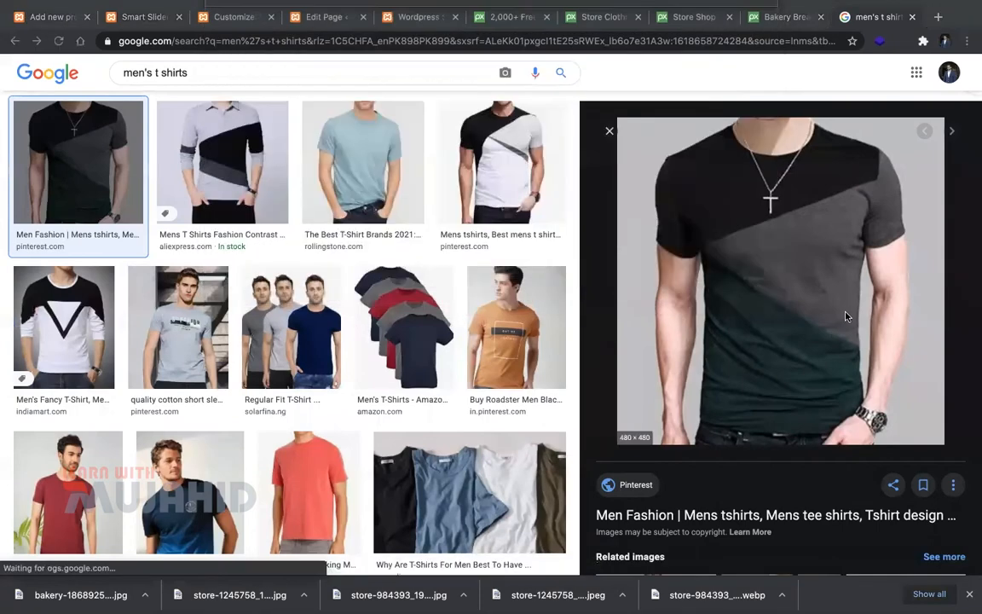
left_click(911, 18)
Step: Upload the downloaded t-shirt photo and set it as the product image
left_click(130, 23)
left_click(79, 17)
left_click_drag(81, 595, 83, 273)
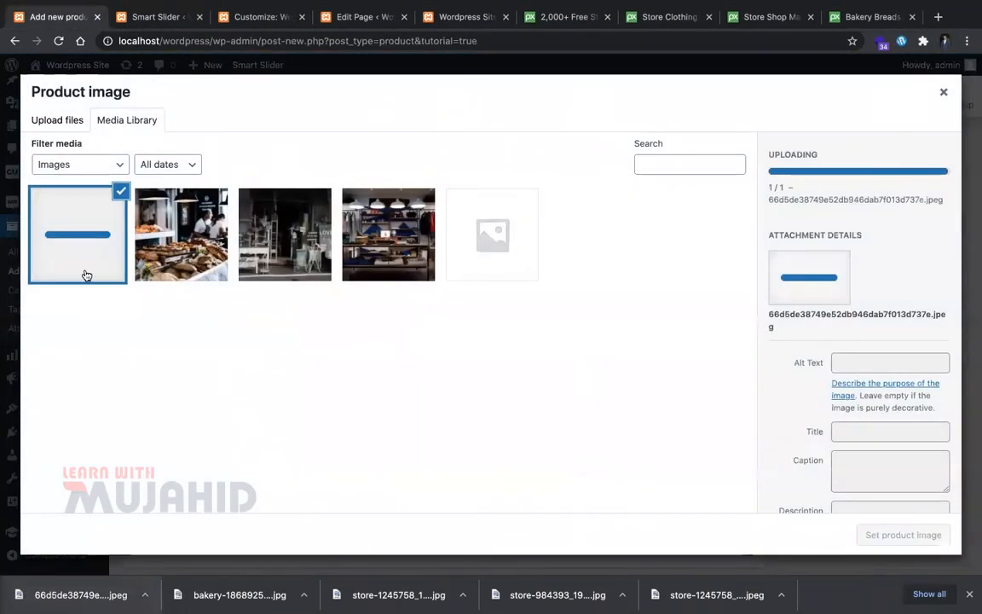
left_click(921, 535)
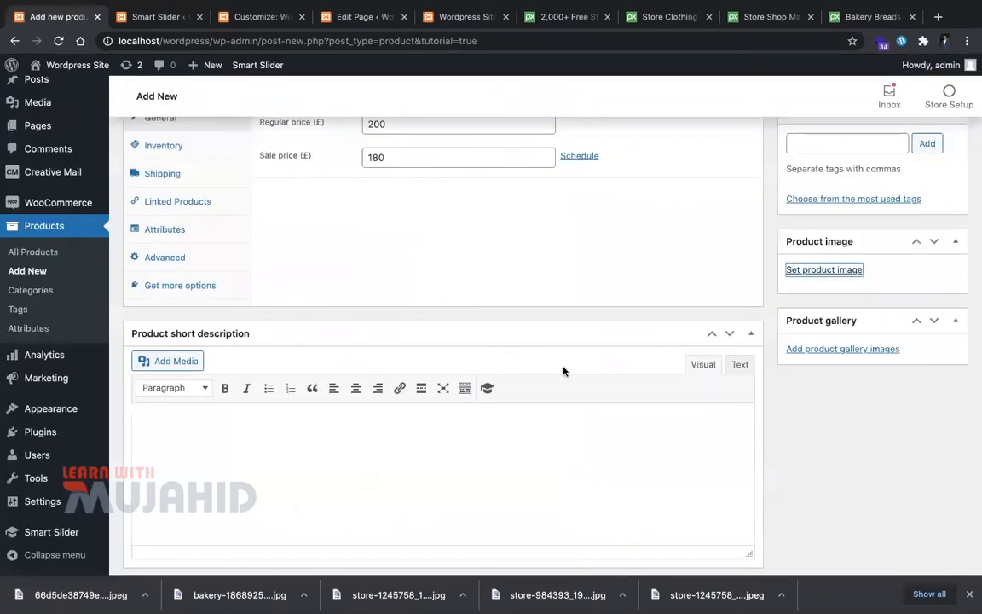
Step: Paste the Lorem Ipsum text as the short description, trimmed to end after '1500s'
scroll(339, 340, "up", 3)
scroll(348, 435, "down", 5)
left_click(337, 450)
key("ctrl+v")
scroll(358, 477, "down", 1)
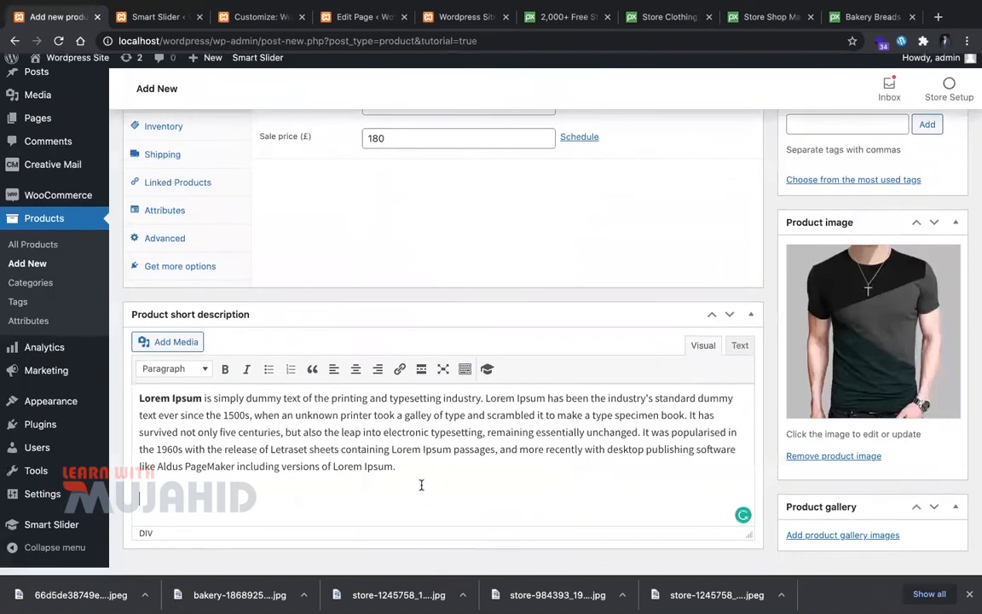
left_click_drag(439, 484, 250, 422)
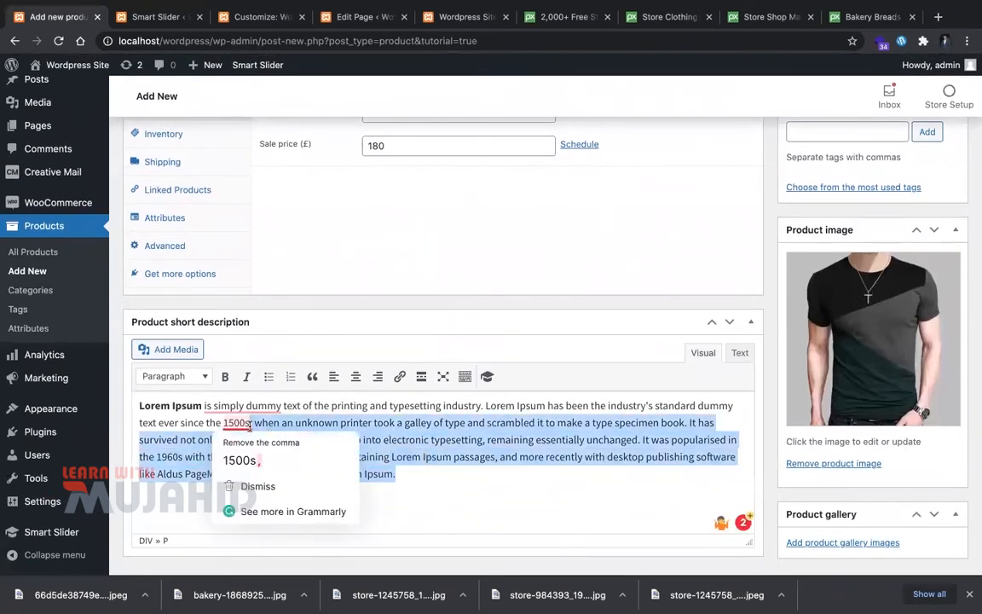
key("BackSpace")
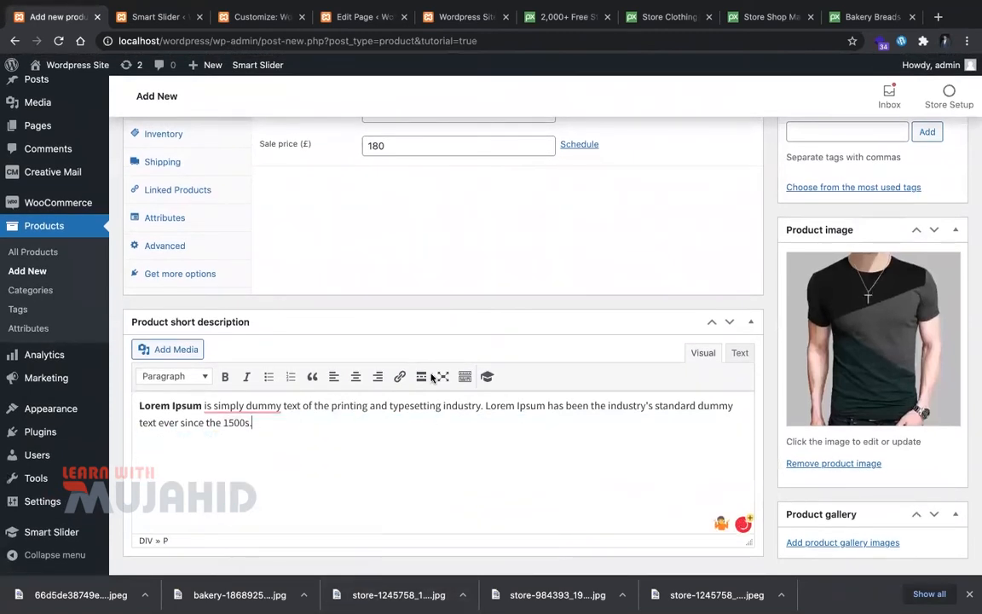
scroll(397, 310, "up", 3)
left_click(219, 278)
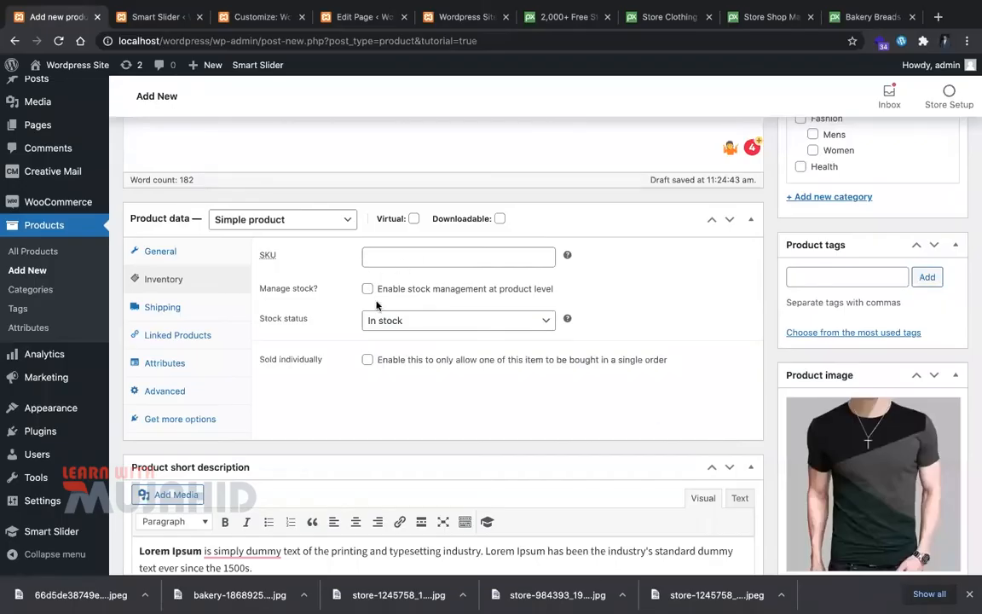
Step: Enable stock management with quantity 100 and backorders set to Do not allow
left_click(391, 259)
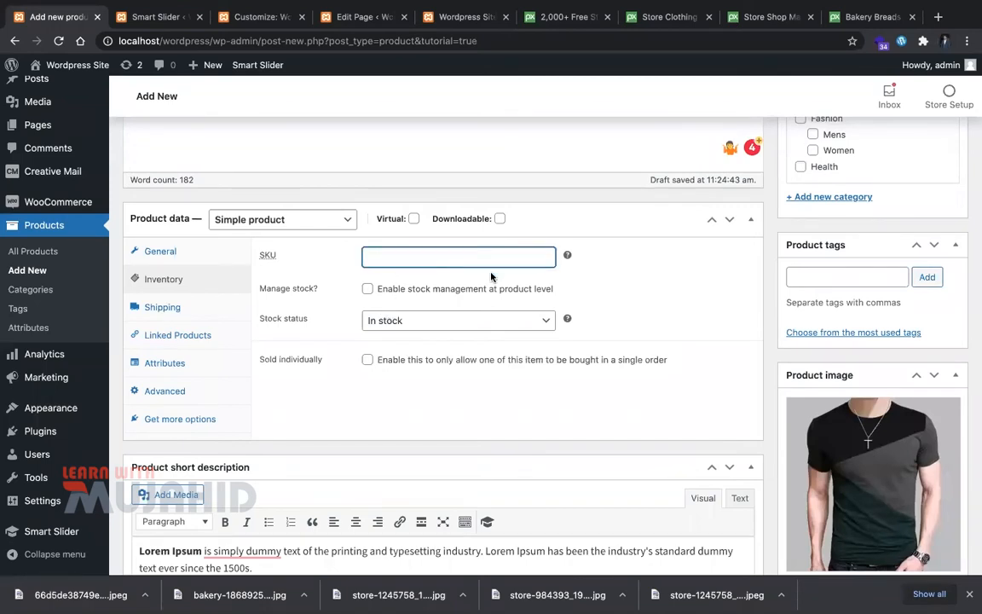
left_click(568, 258)
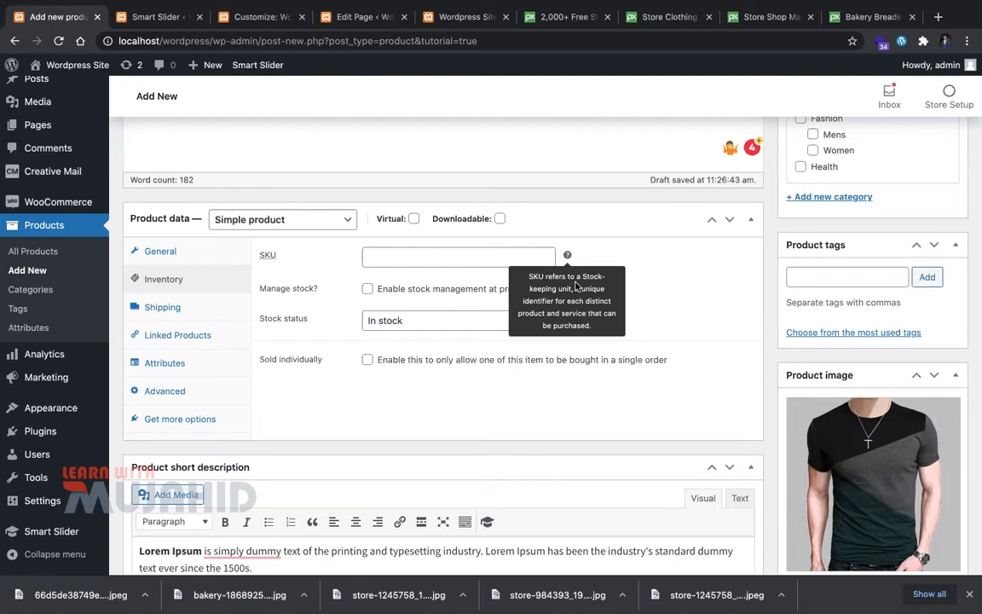
left_click(369, 289)
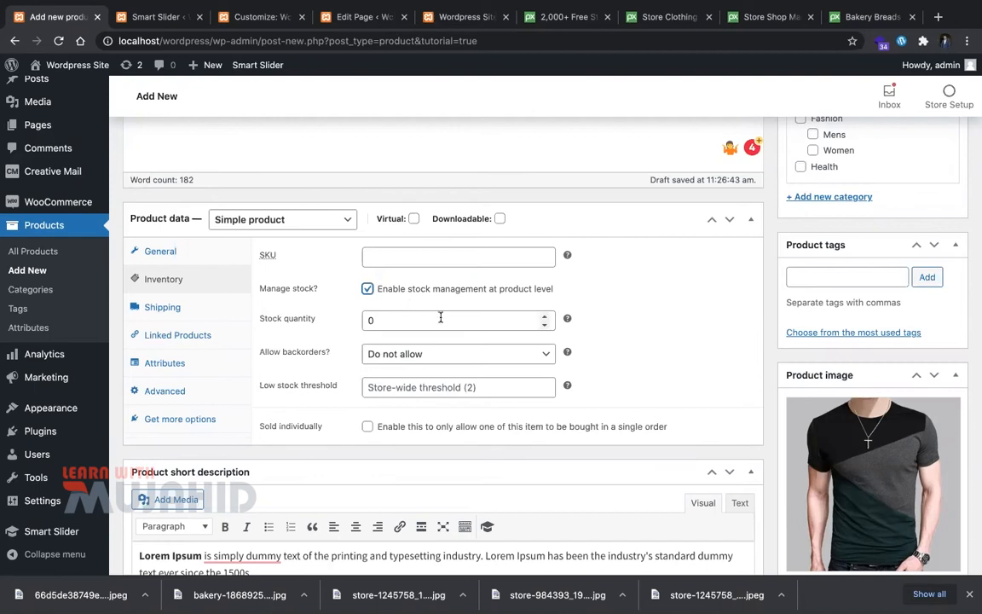
left_click(500, 314)
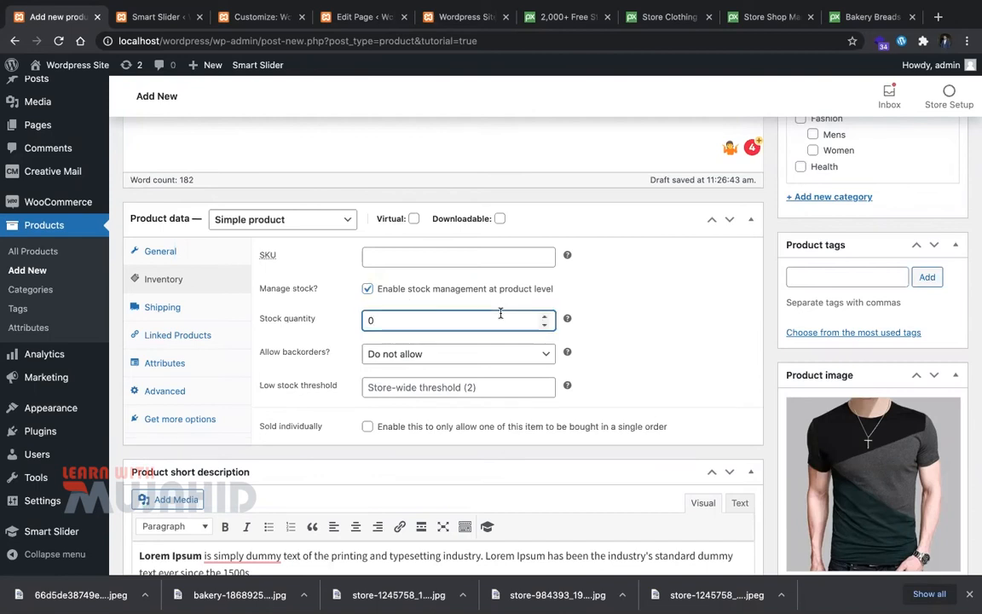
left_click(512, 359)
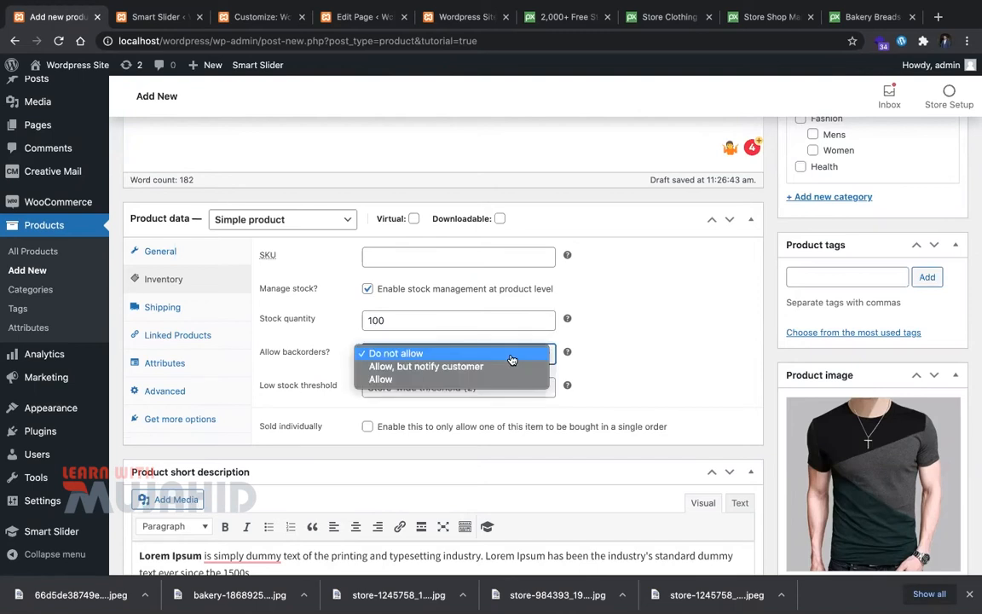
left_click(607, 362)
mouse_move(568, 351)
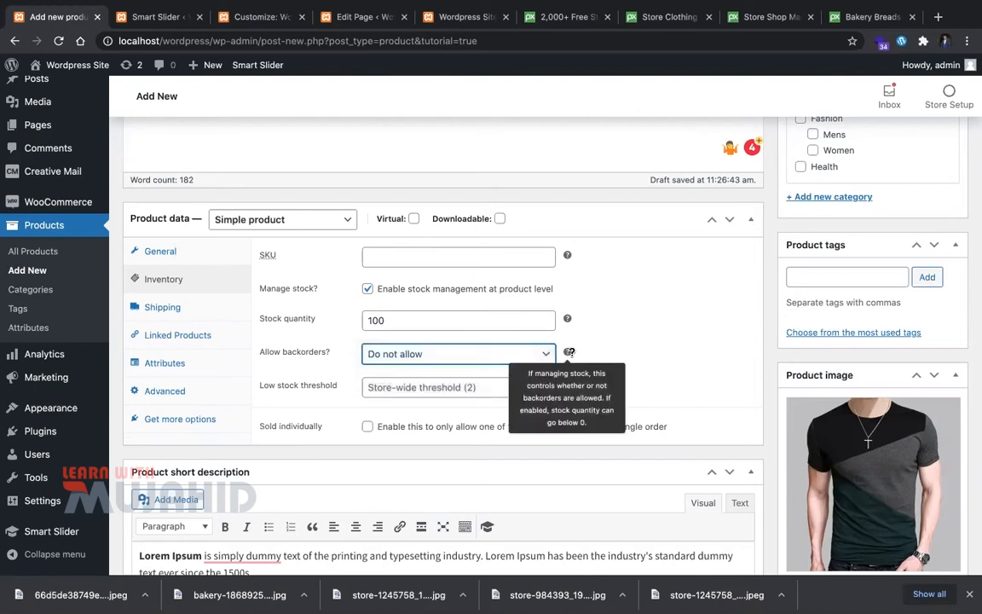
scroll(417, 365, "down", 3)
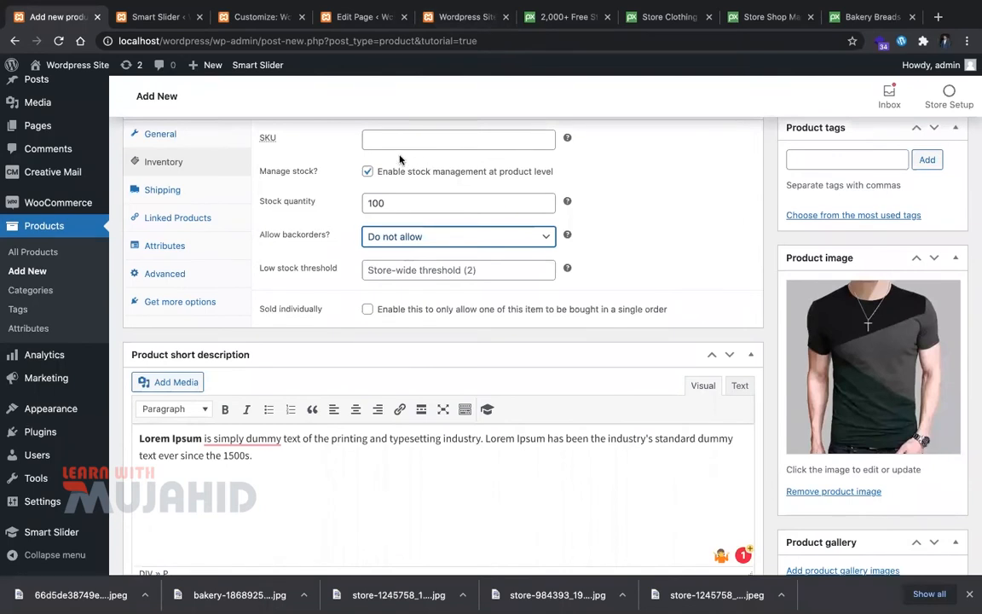
scroll(400, 159, "down", 1)
Step: Set the low stock threshold to 5
left_click(482, 240)
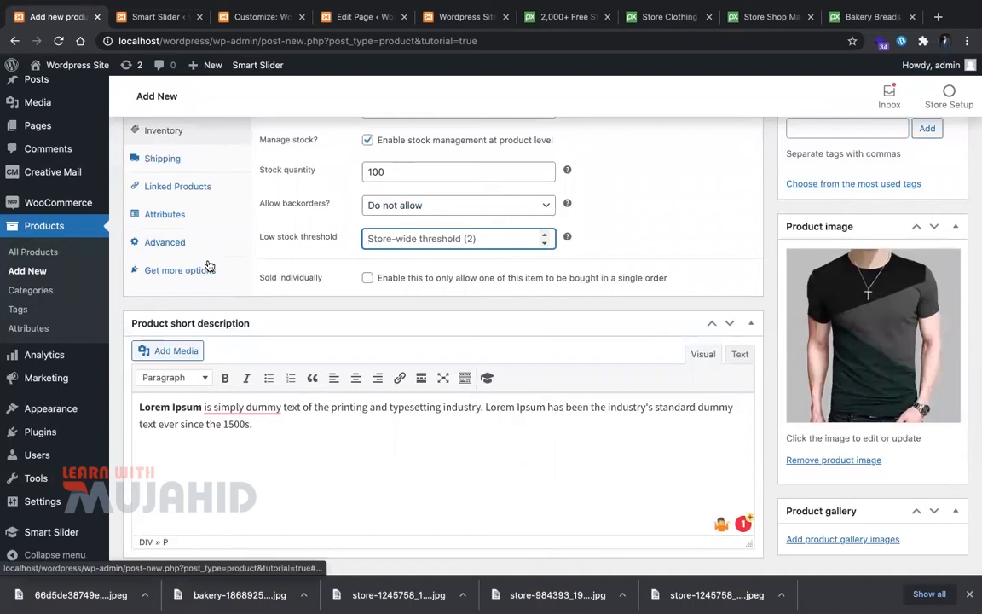
left_click(569, 238)
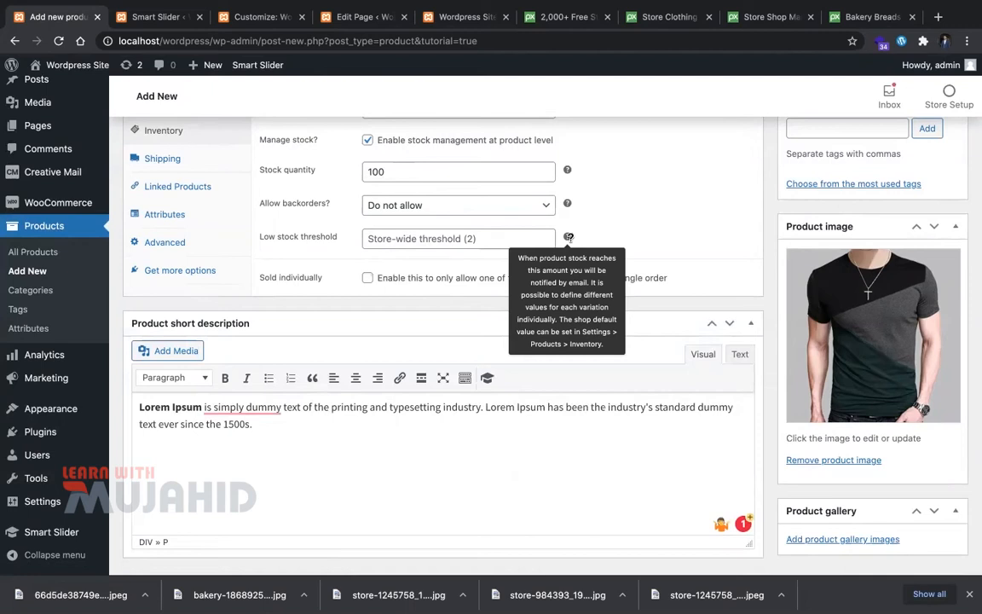
left_click(444, 237)
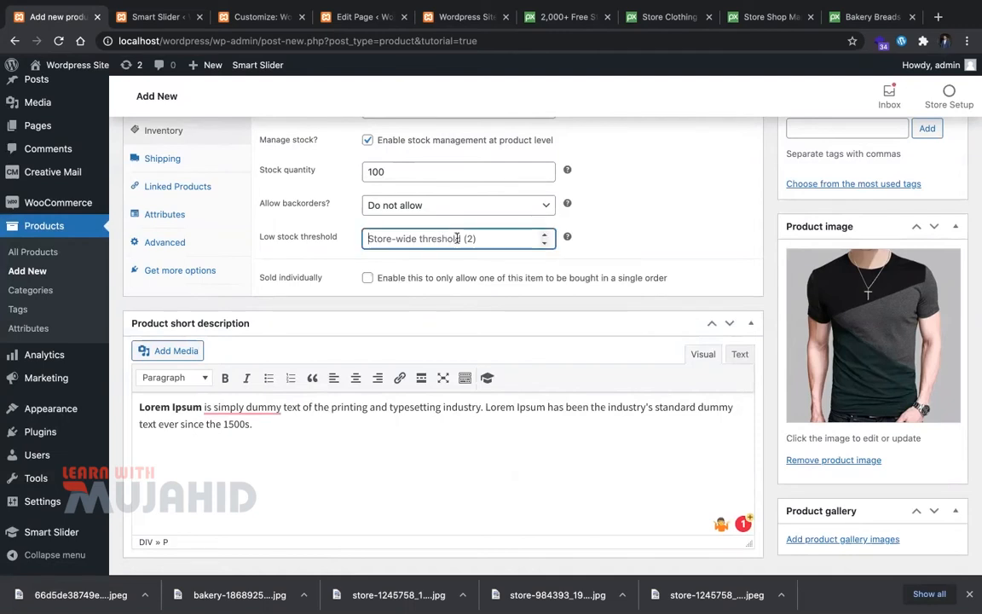
type("5")
left_click(681, 273)
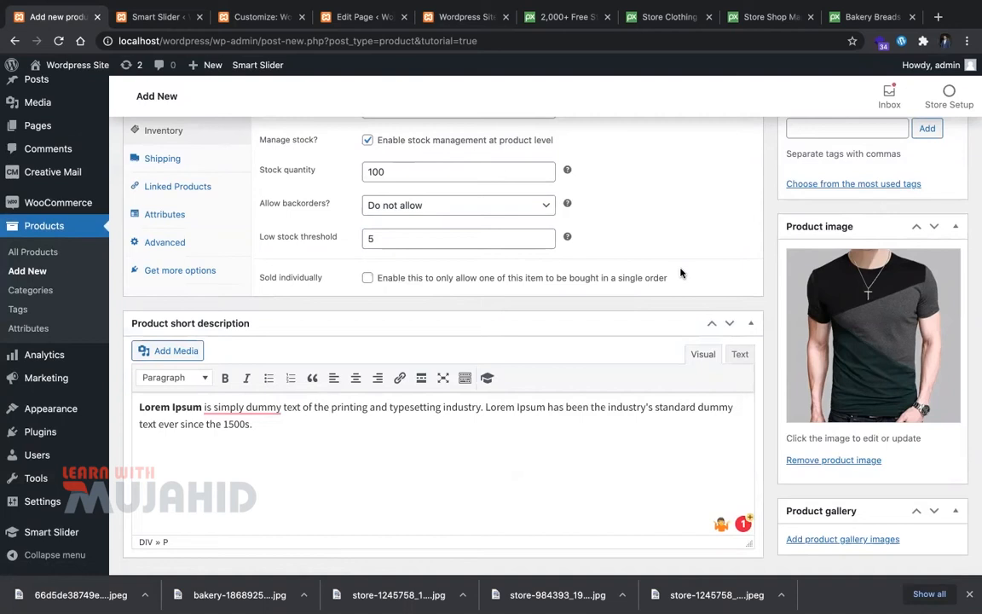
Step: Give the product a 10 kg weight and 22 × 22 × 22 cm dimensions
scroll(457, 270, "up", 2)
left_click(213, 314)
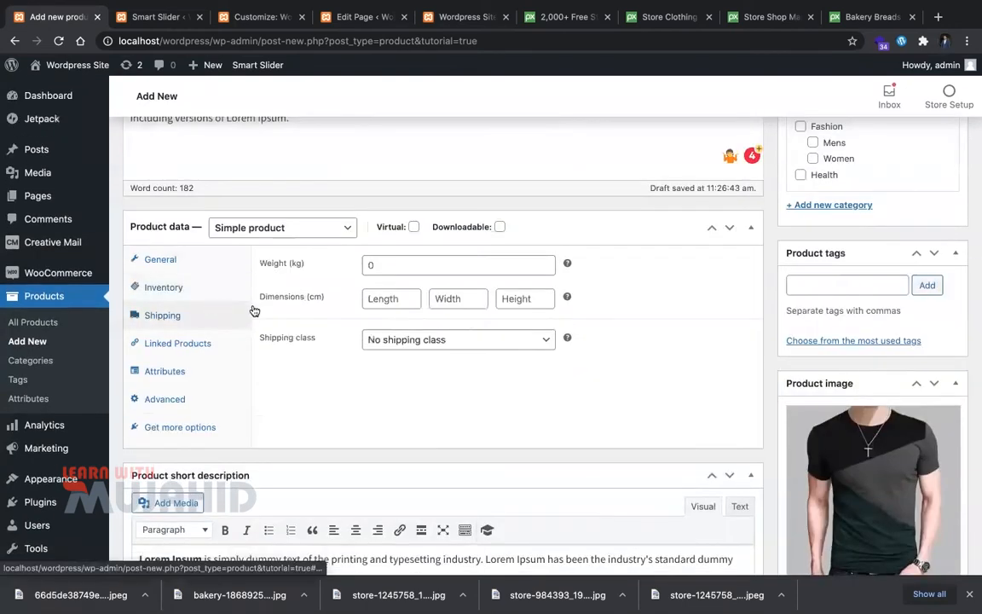
left_click(416, 271)
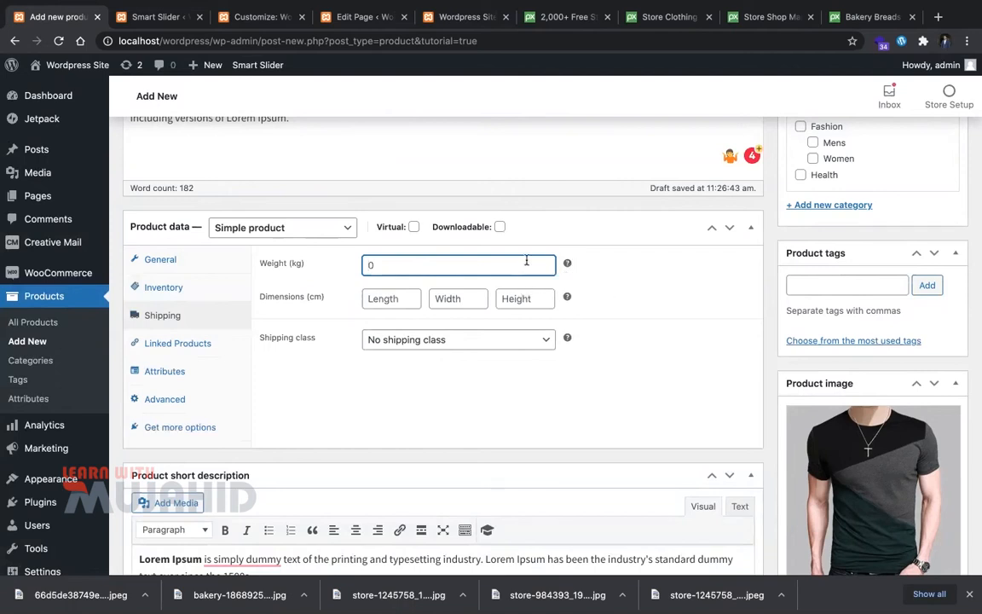
left_click(385, 299)
type("22")
key("Tab")
type("22")
key("Tab")
type("2")
Step: Keep the product's shipping class as No shipping class
left_click(392, 341)
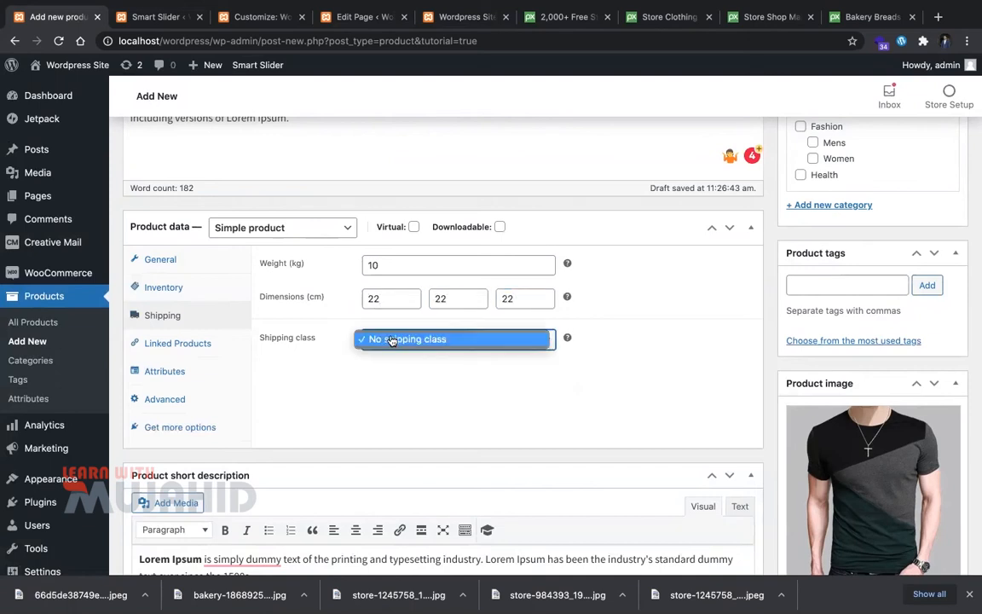
left_click(411, 375)
scroll(412, 375, "down", 1)
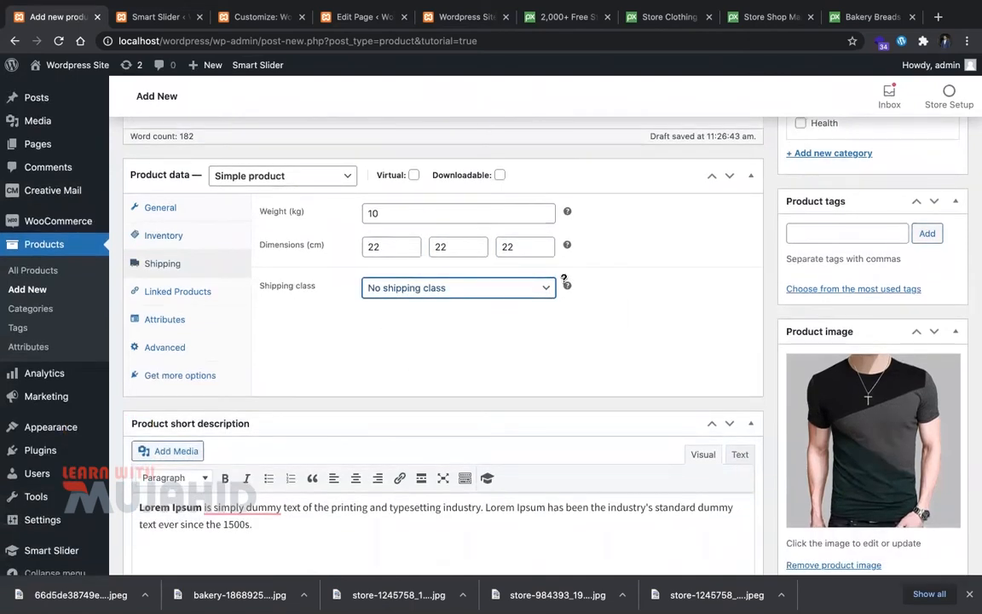
mouse_move(566, 286)
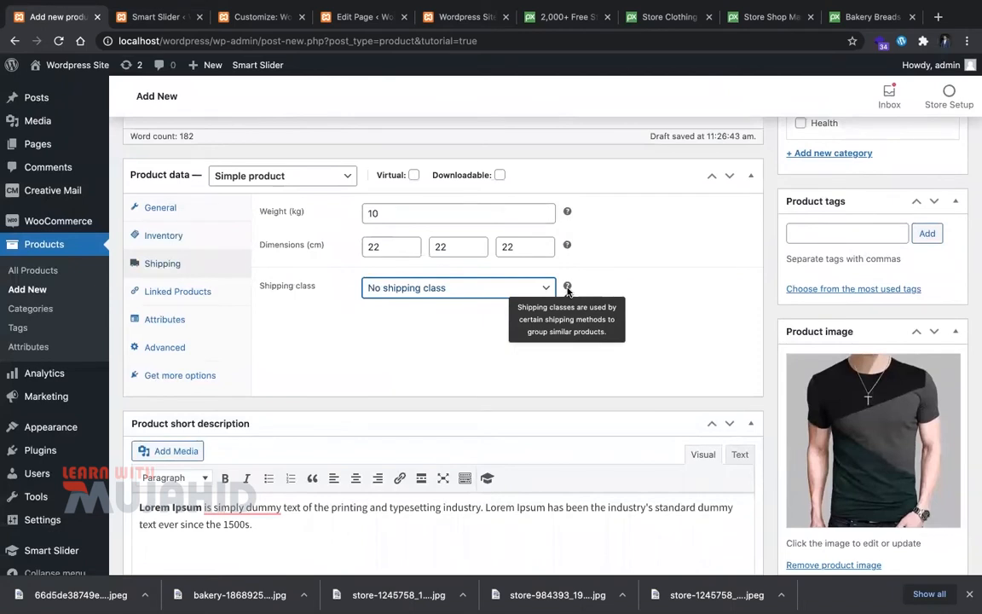
left_click(353, 333)
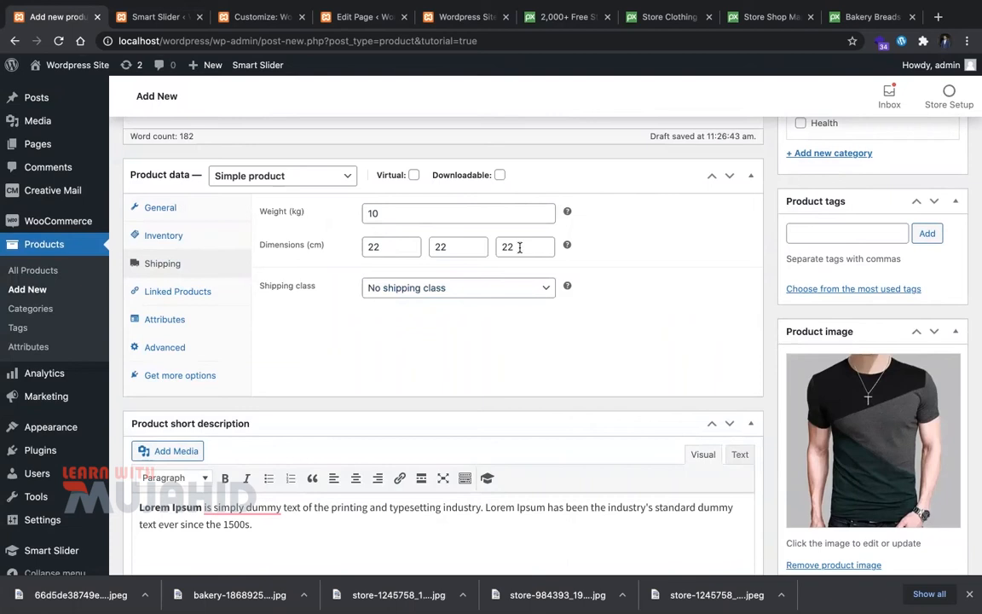
left_click(191, 287)
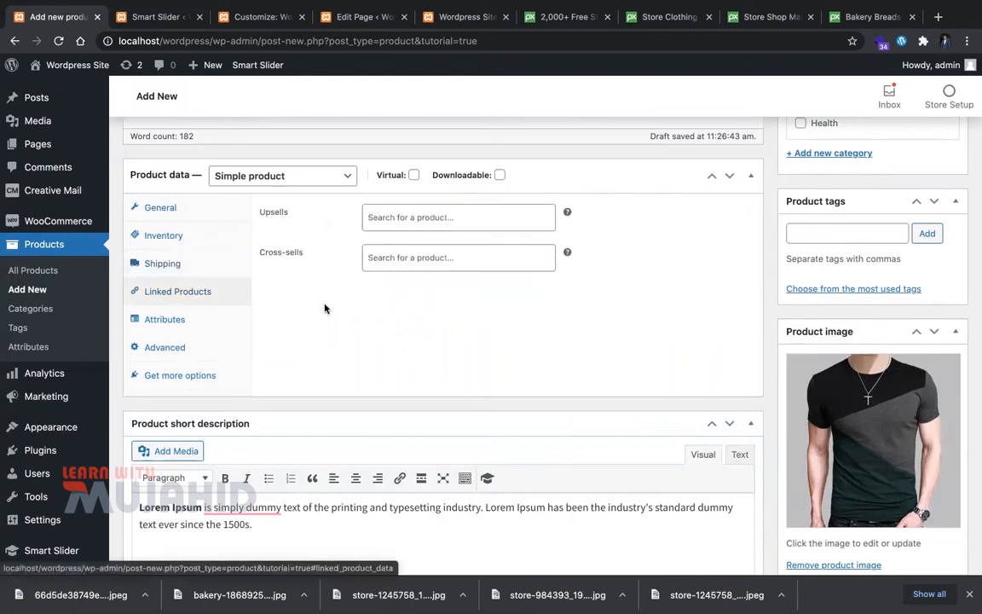
Step: Add a custom 'color' attribute with values red, green, blue and save it
left_click(436, 218)
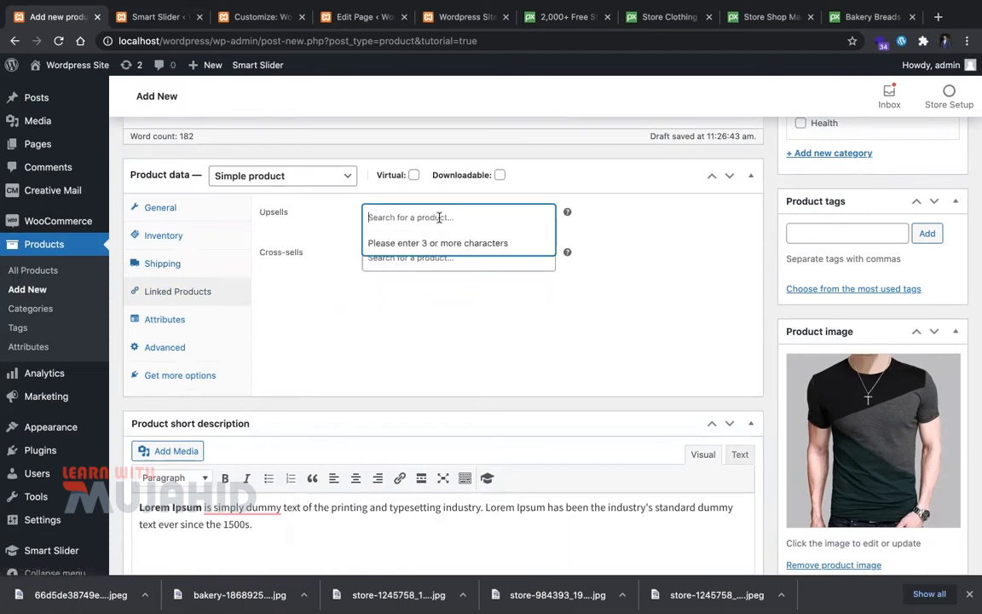
left_click(181, 319)
left_click(333, 219)
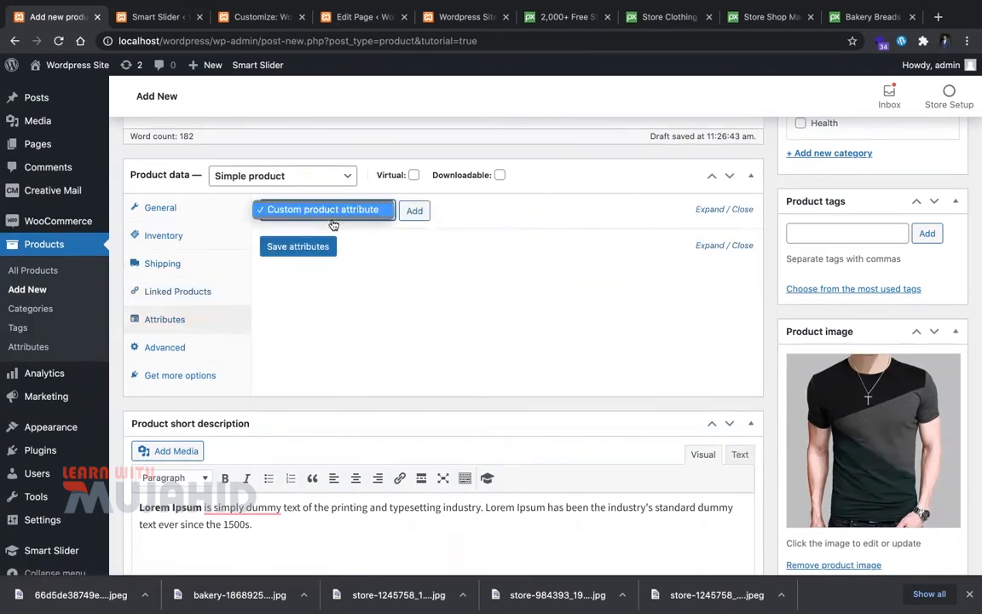
left_click(407, 216)
left_click(406, 216)
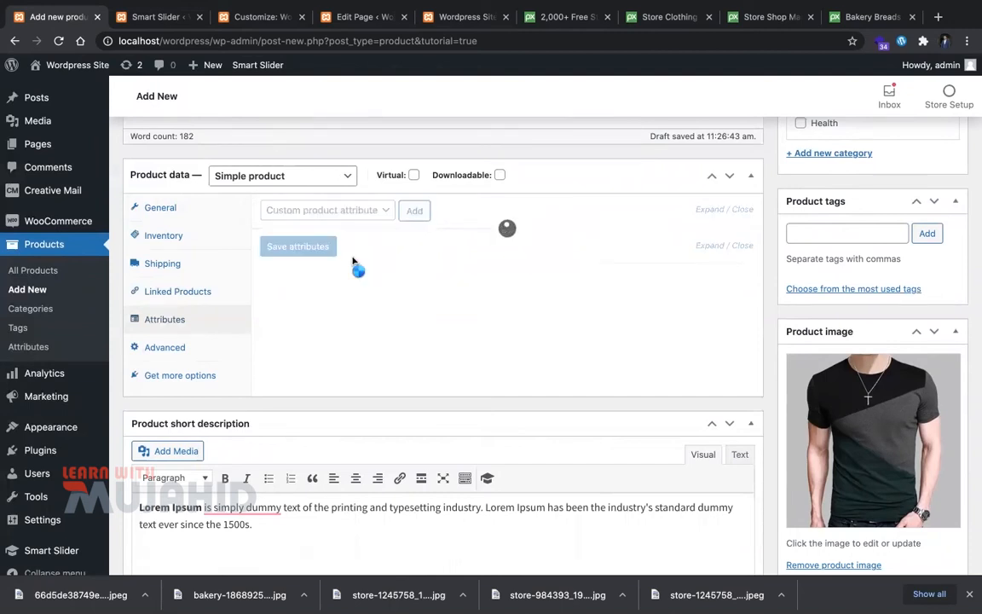
left_click(341, 296)
type("color")
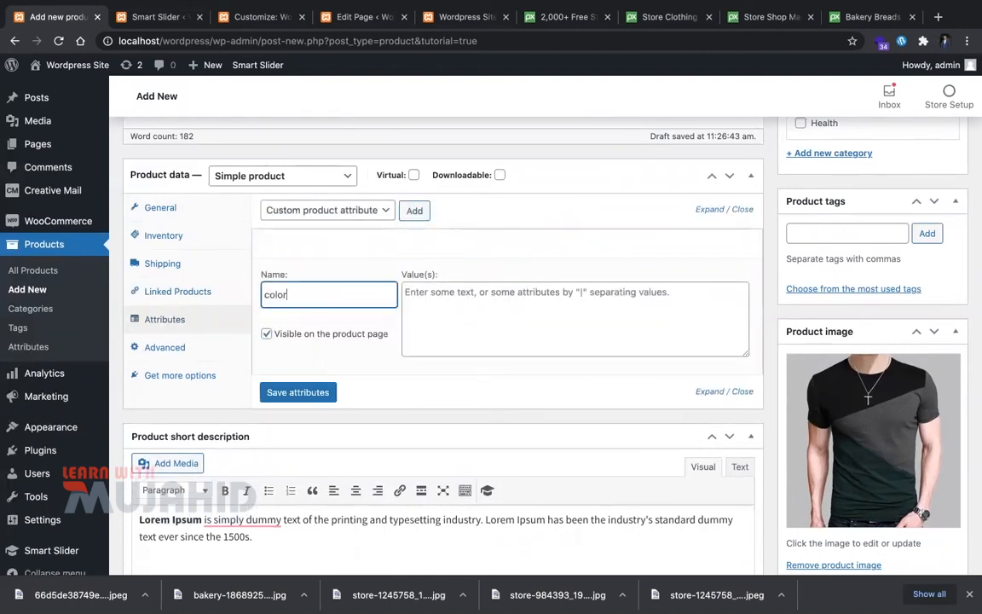
key("Tab")
type("t")
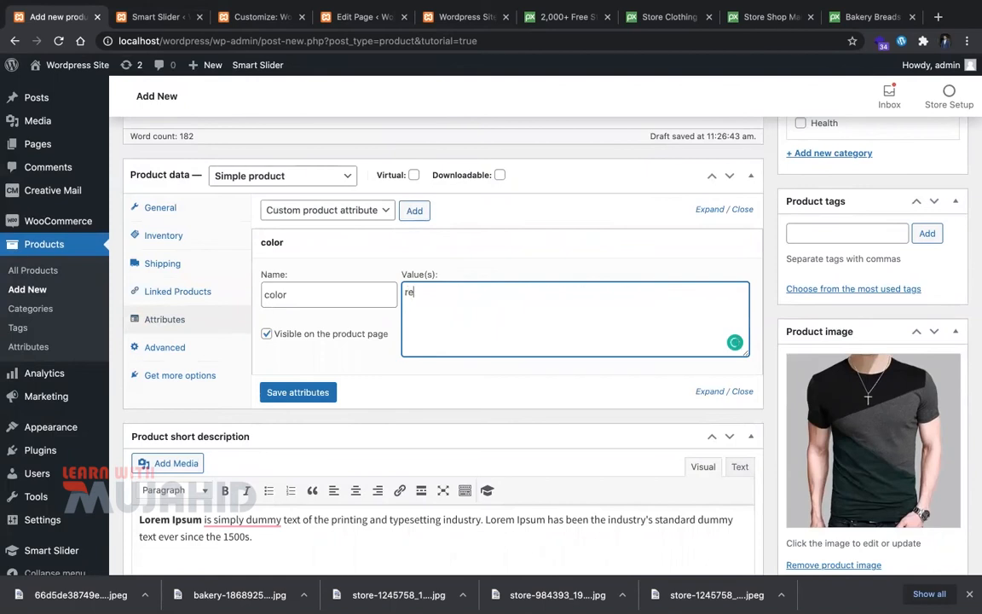
type("ed,green,blue")
left_click(294, 391)
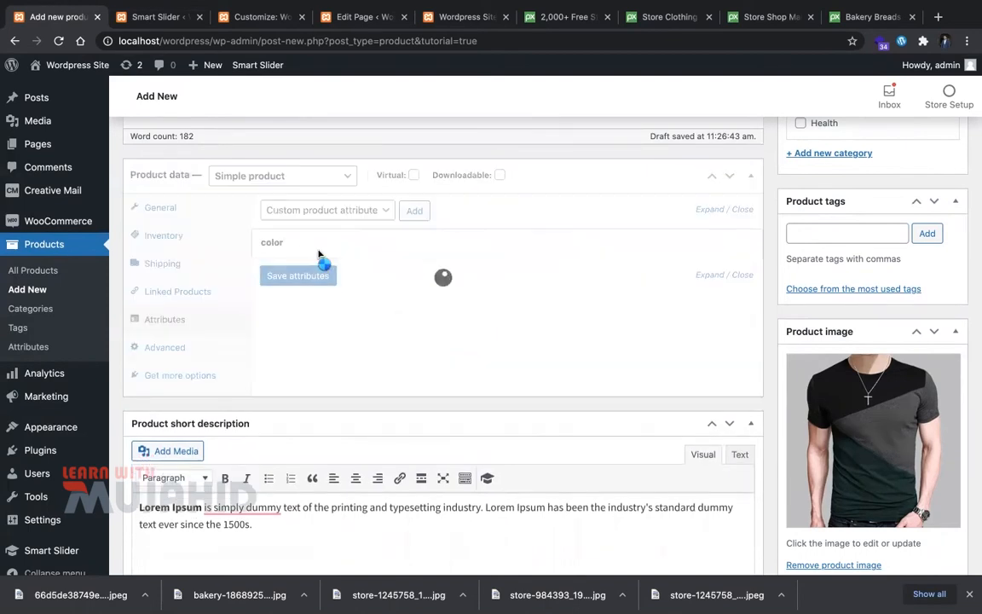
Step: Review the color attribute, keep it custom, and save the attributes again
left_click(701, 244)
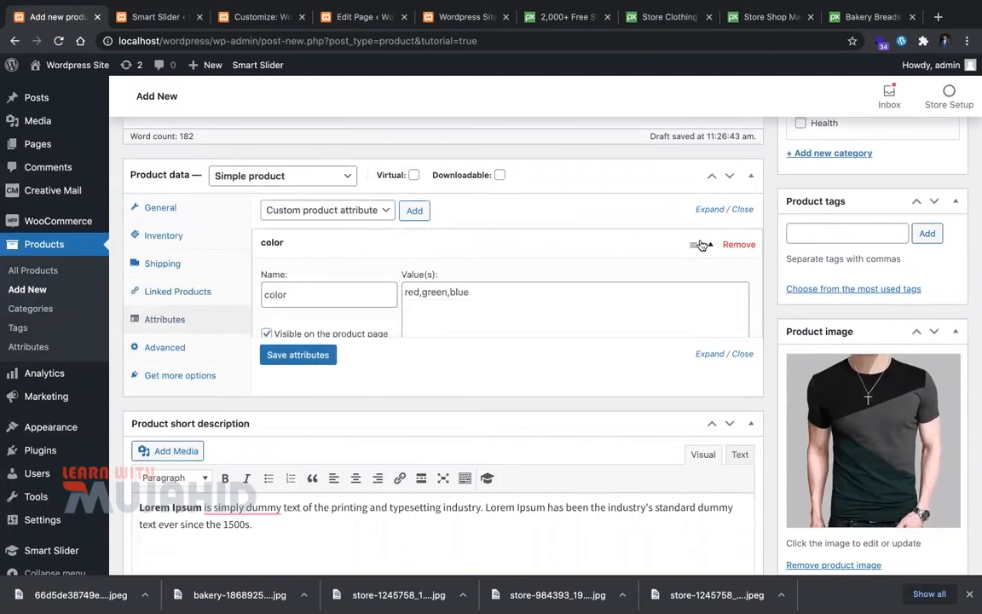
left_click(388, 210)
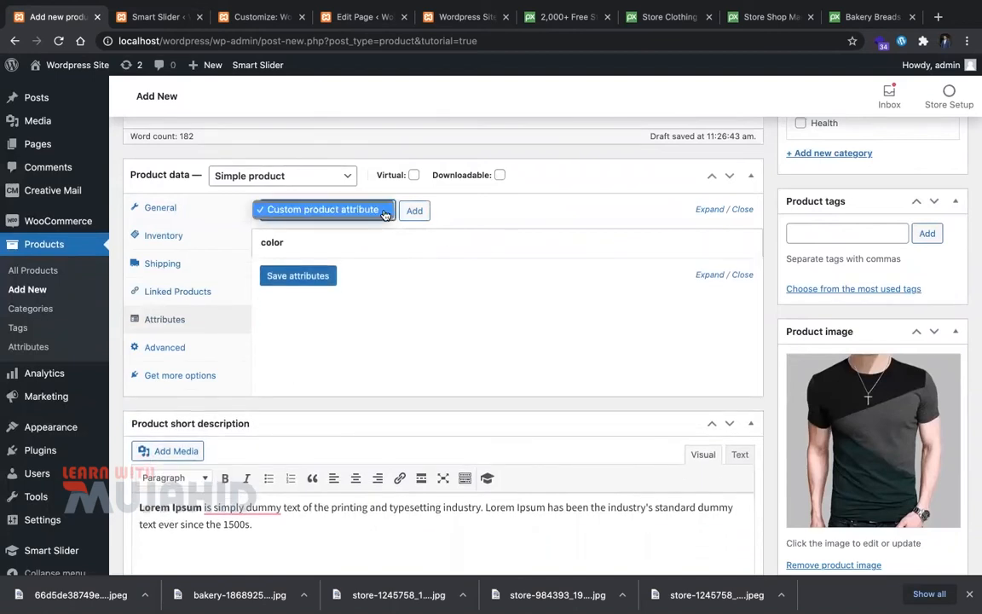
left_click(451, 213)
left_click(331, 279)
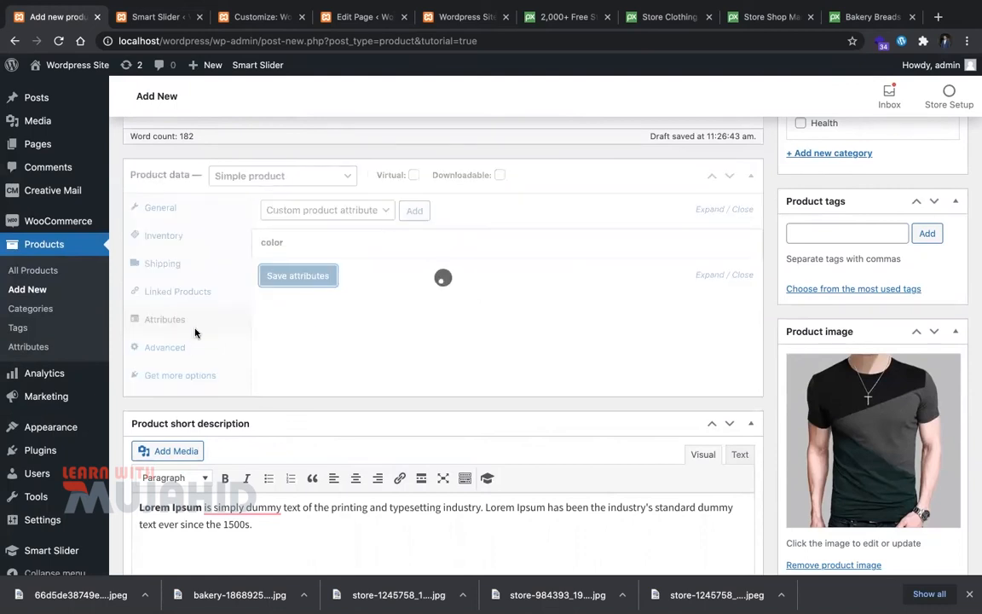
left_click(197, 358)
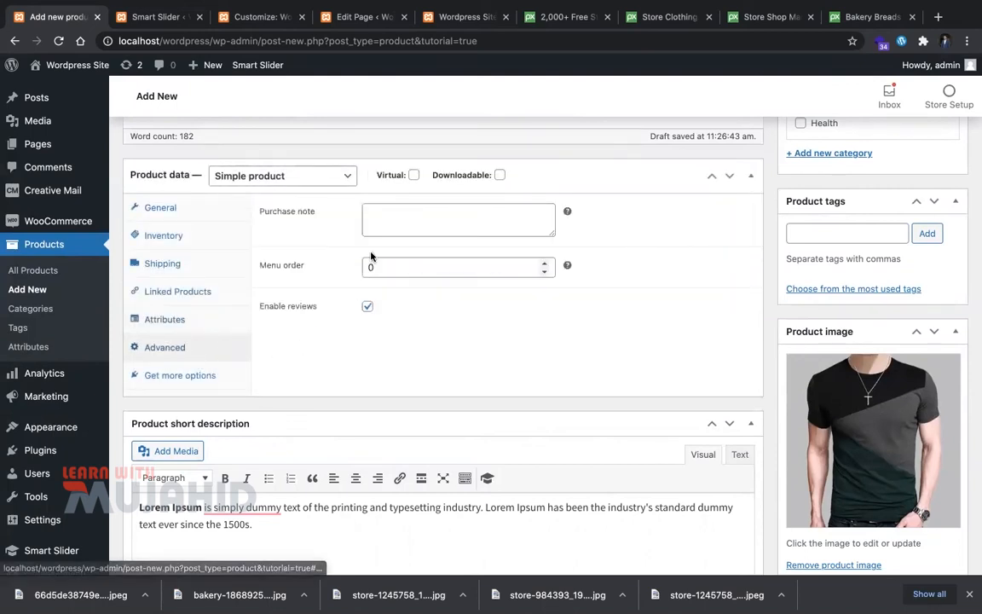
Step: Look over the Advanced purchase note and the suggested extensions for the product
left_click(382, 211)
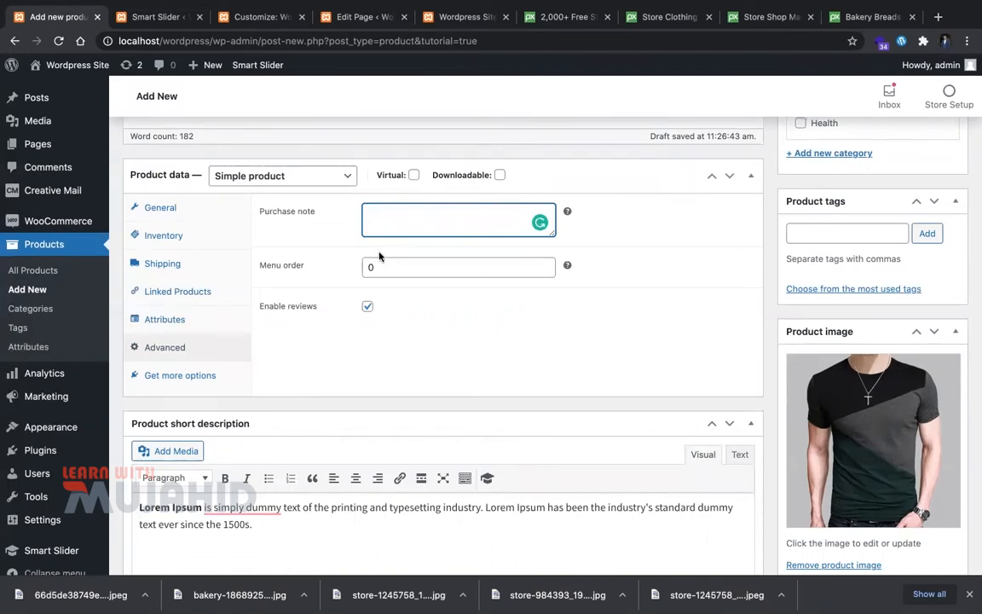
left_click(199, 383)
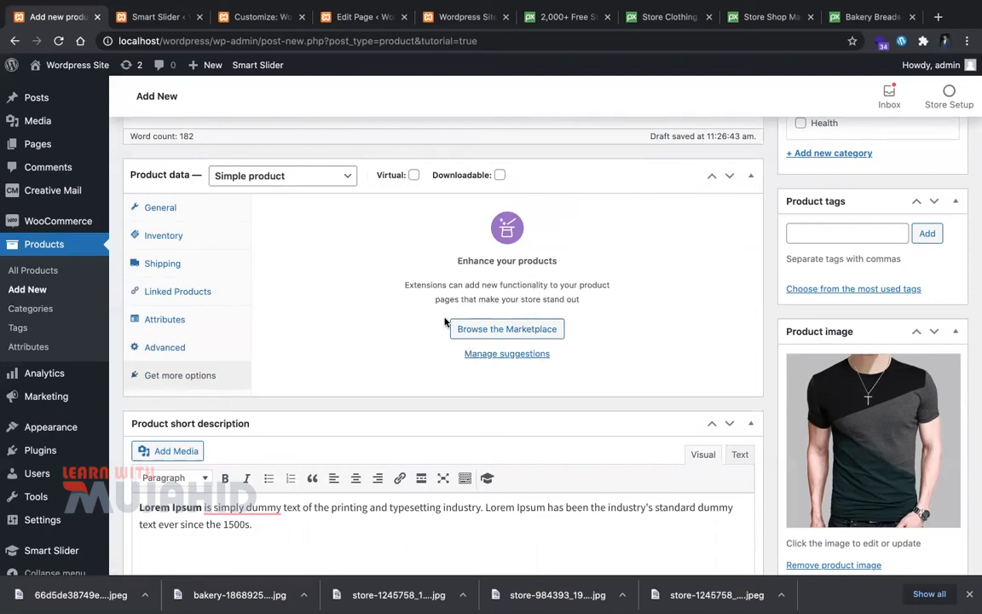
scroll(256, 372, "down", 3)
scroll(242, 330, "up", 4)
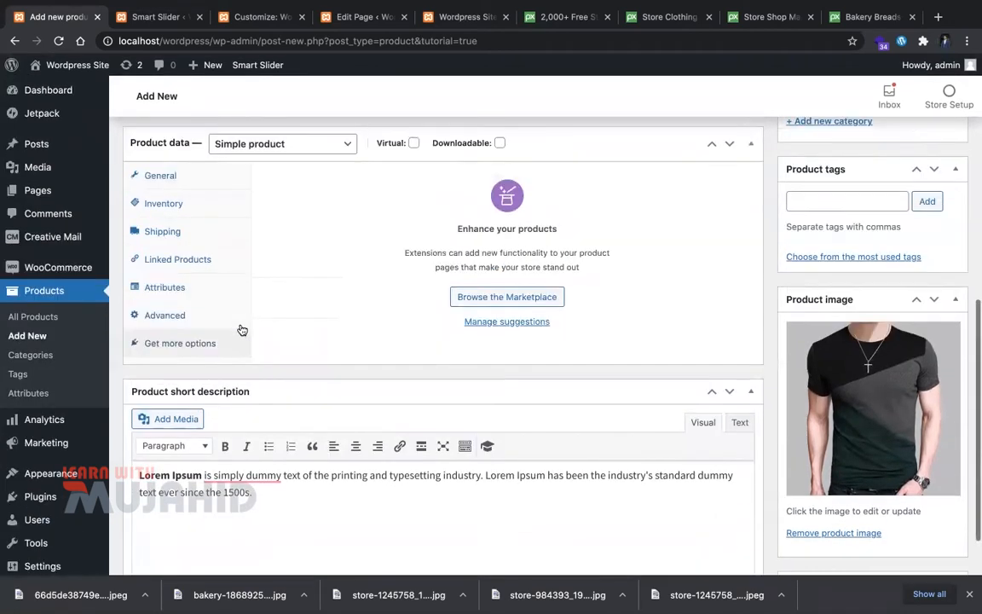
scroll(242, 330, "down", 1)
Step: Try the Grouped and External/Affiliate types, then set the product type to Variable product
left_click(251, 189)
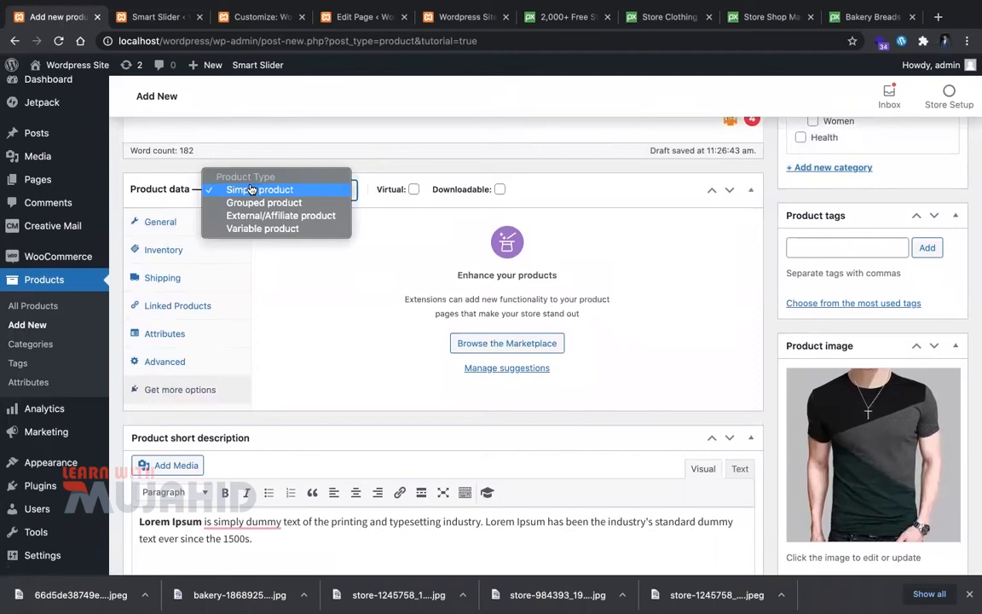
left_click(266, 202)
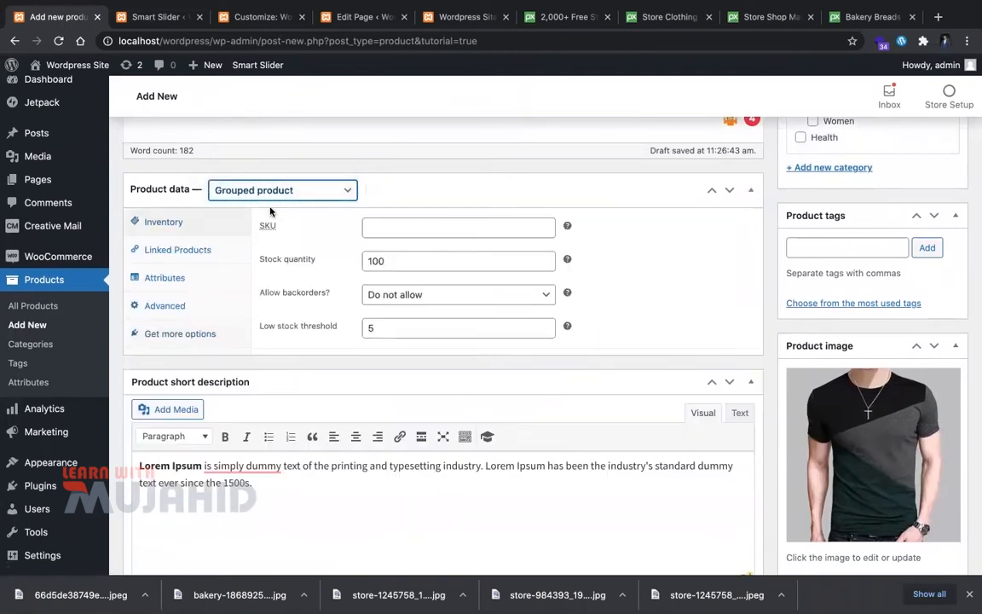
left_click(273, 192)
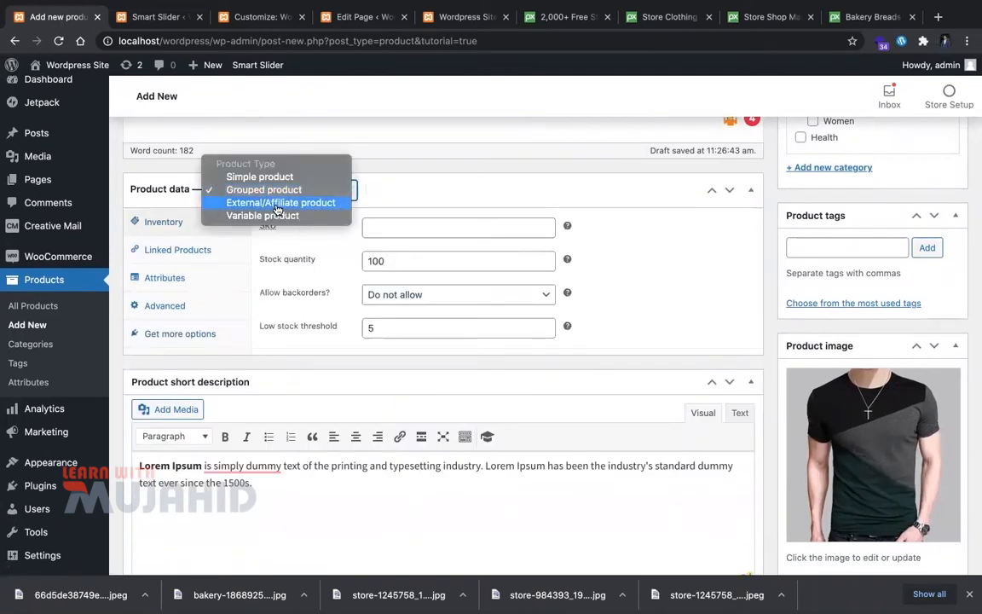
left_click(272, 203)
left_click(408, 228)
left_click(289, 190)
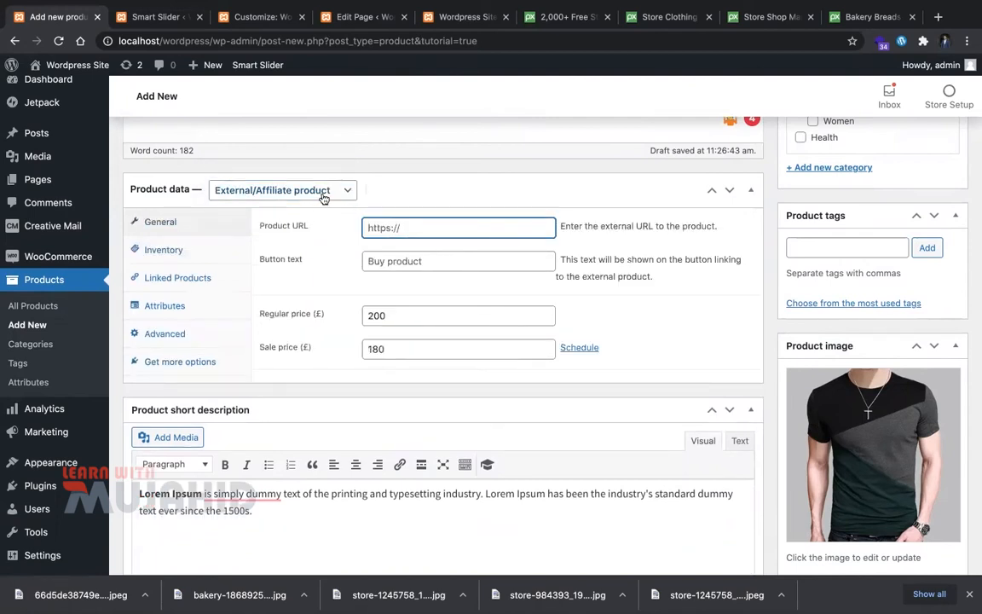
left_click(316, 200)
left_click(314, 197)
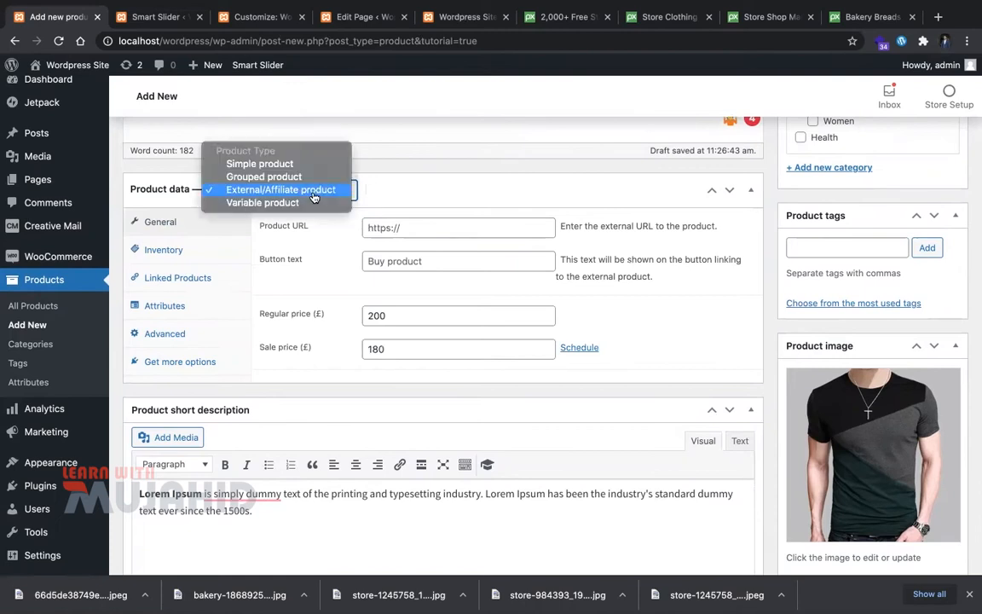
left_click(316, 212)
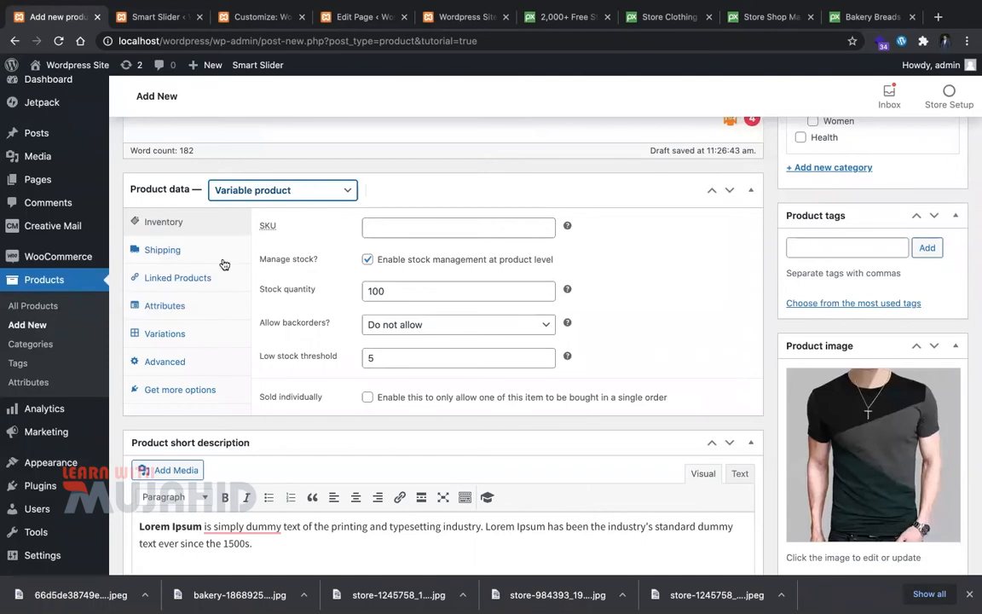
Step: Add a custom 'Size' attribute with S, L, XL, XXL, used for variations, and save it
left_click(199, 332)
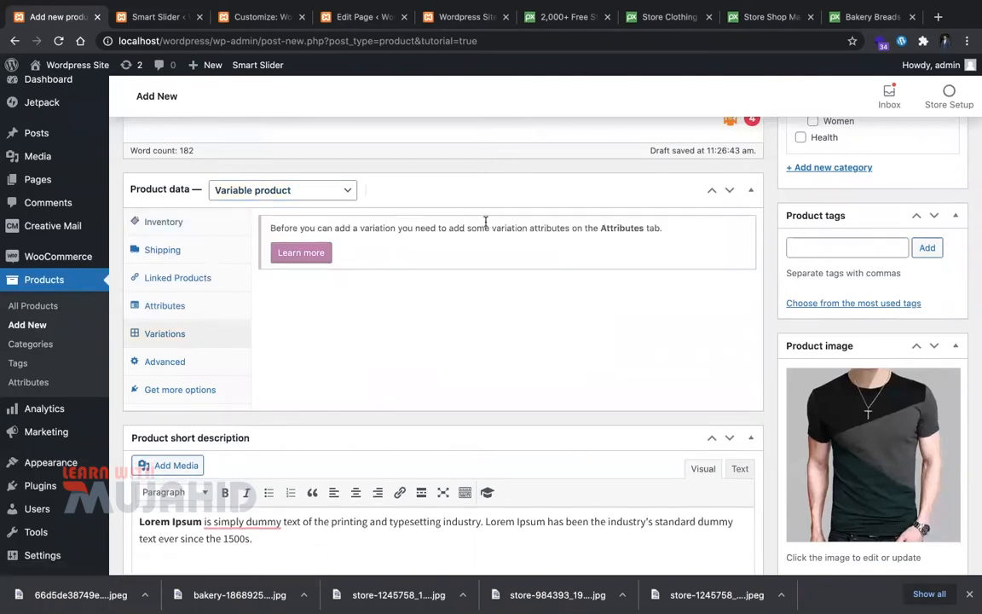
left_click(210, 300)
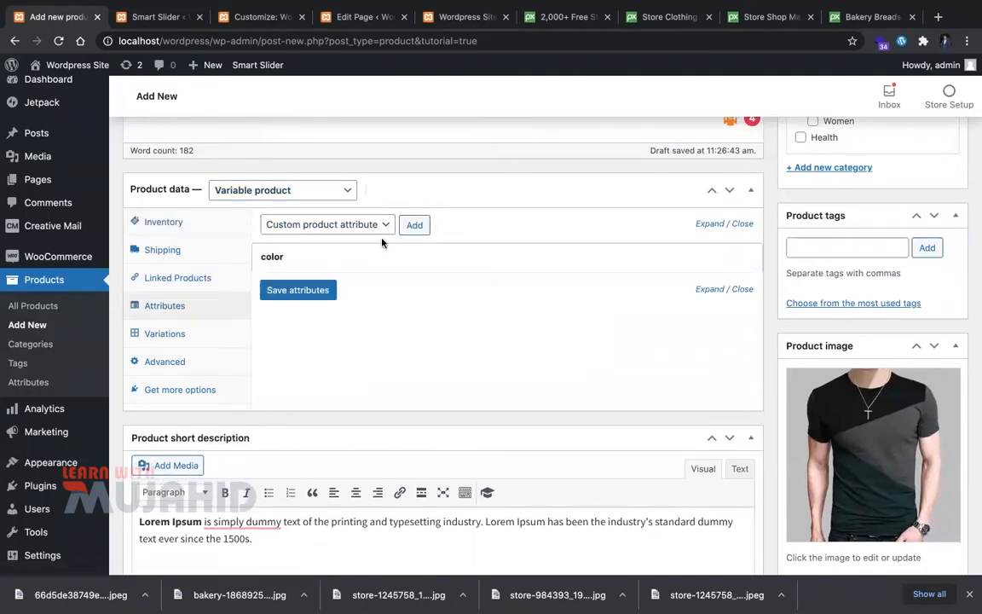
left_click(383, 239)
left_click(415, 225)
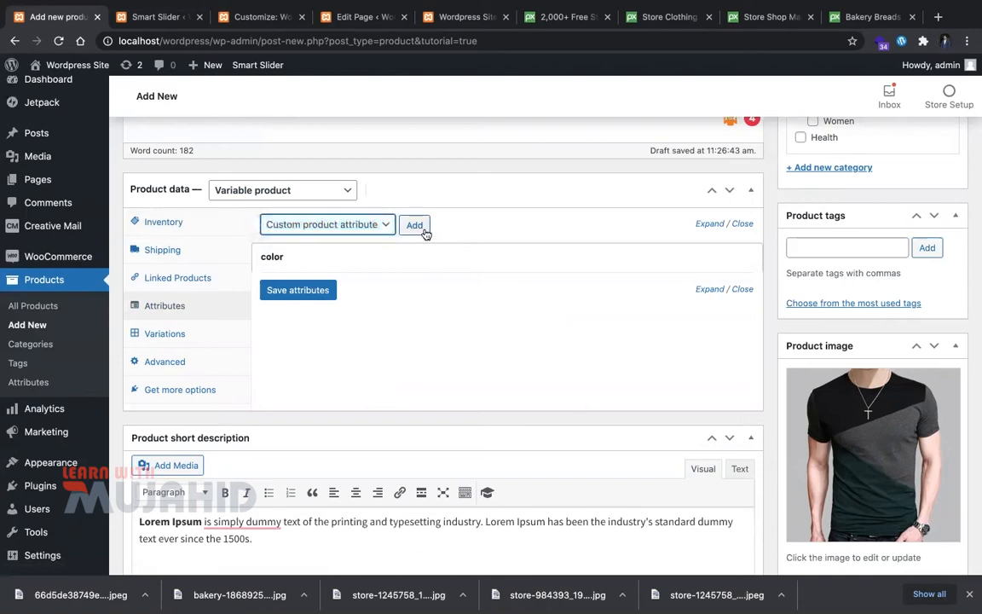
left_click(322, 328)
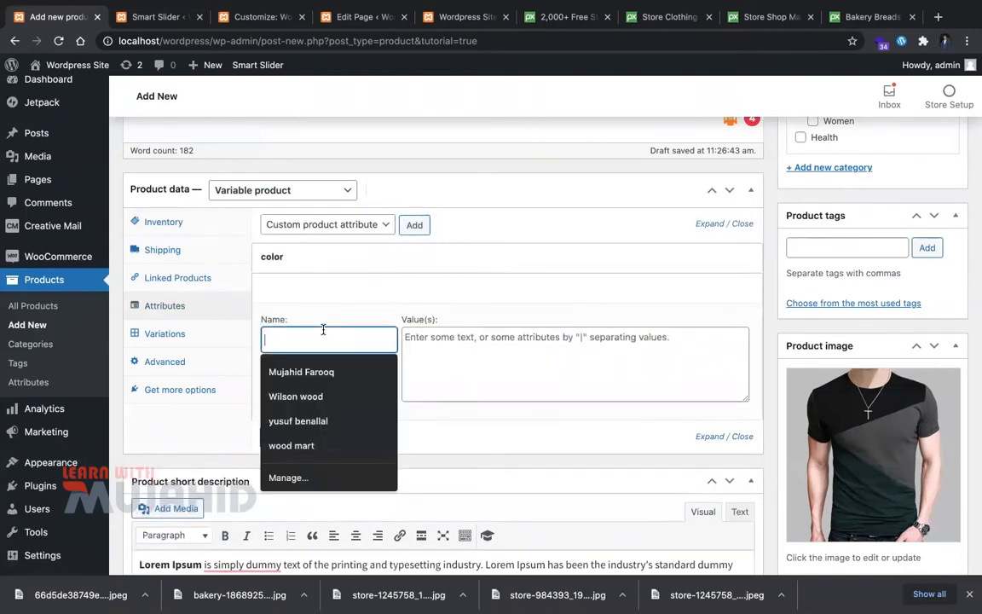
type("Size")
key("Tab")
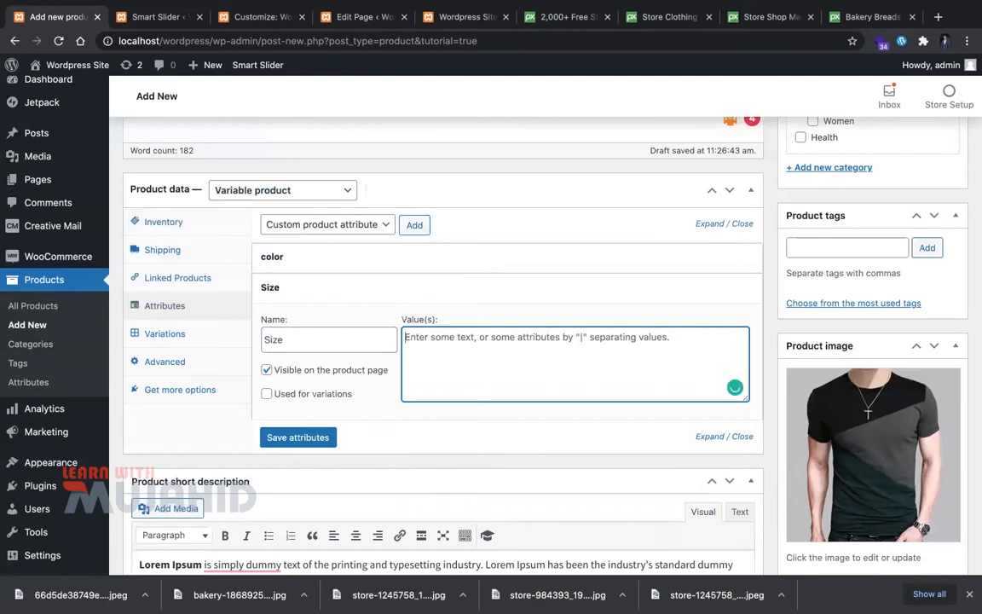
type("L,XL,XXL")
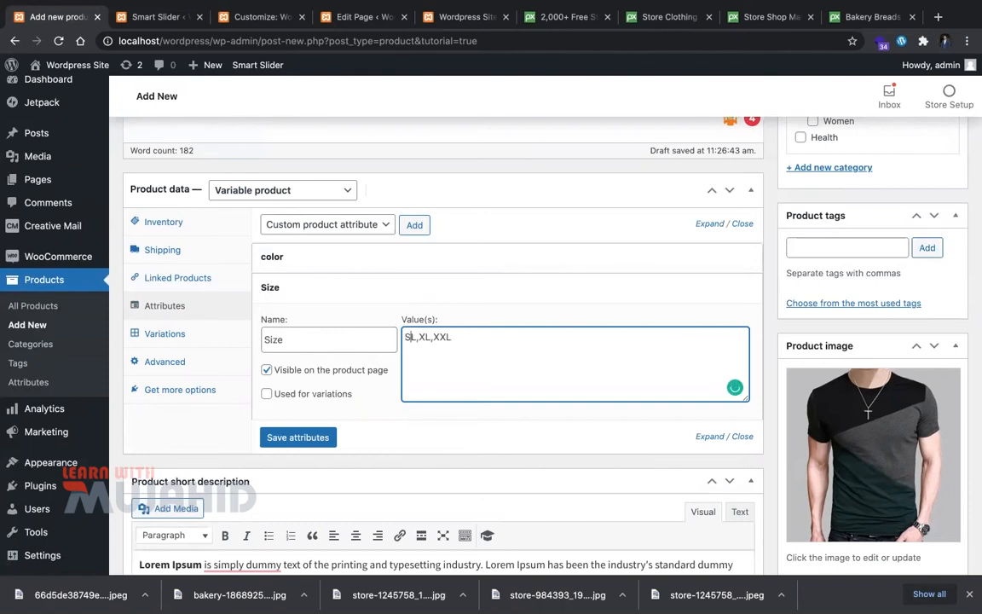
left_click(266, 393)
left_click(297, 436)
left_click(183, 335)
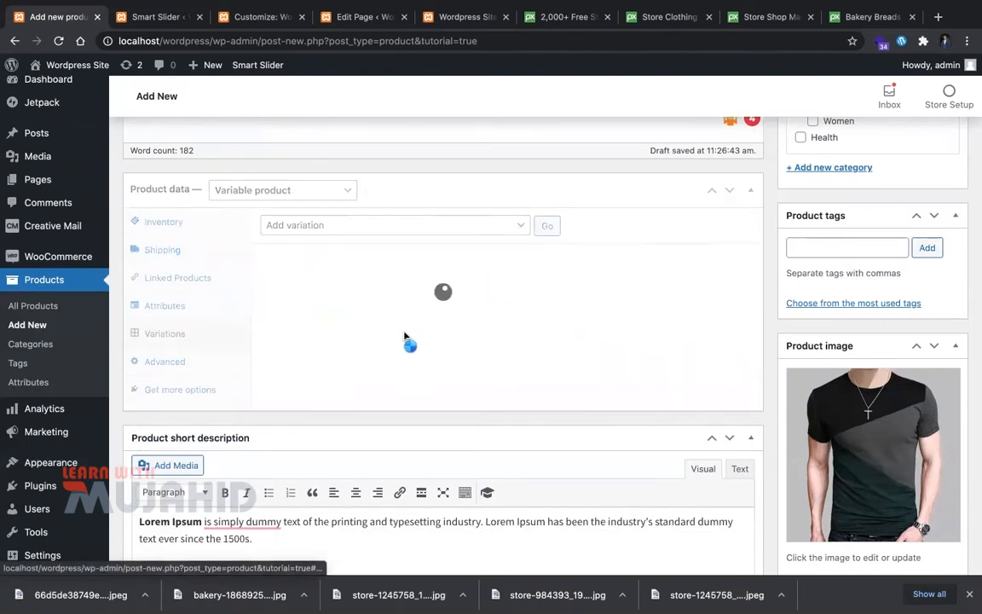
Step: Generate variations from all attributes and confirm linking all attribute combinations
left_click(372, 230)
left_click(380, 236)
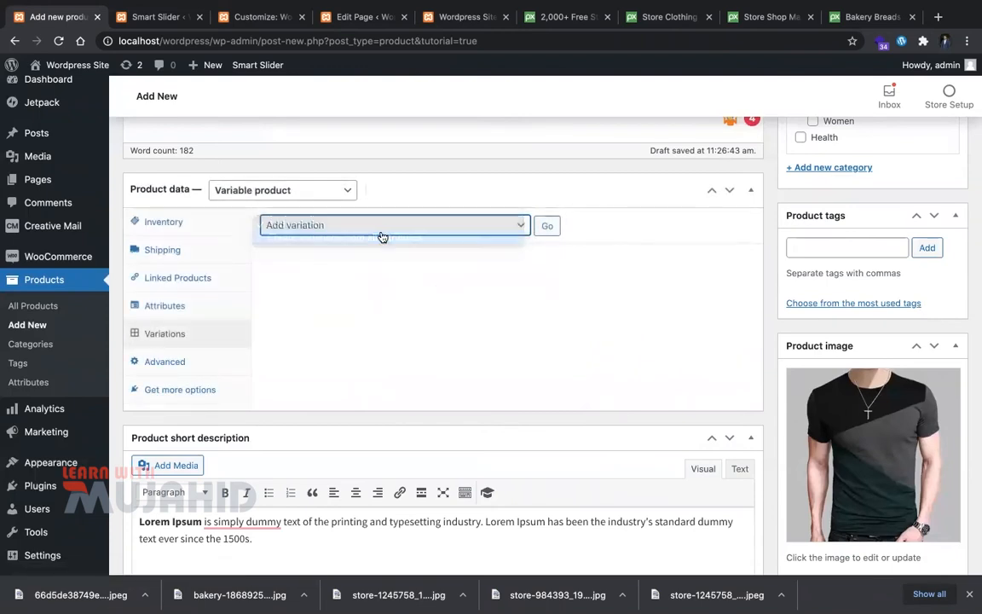
left_click(548, 227)
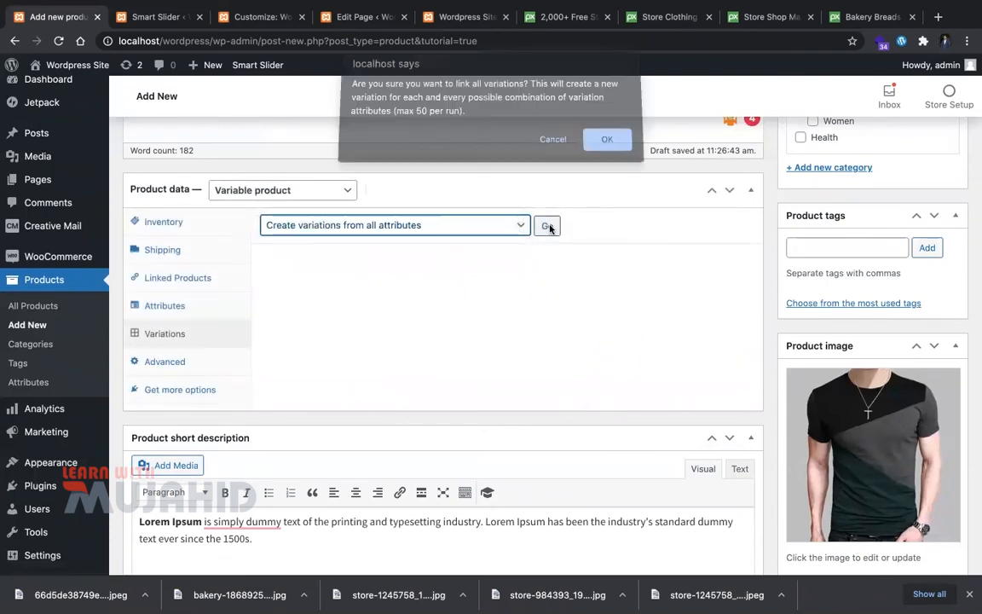
left_click(606, 146)
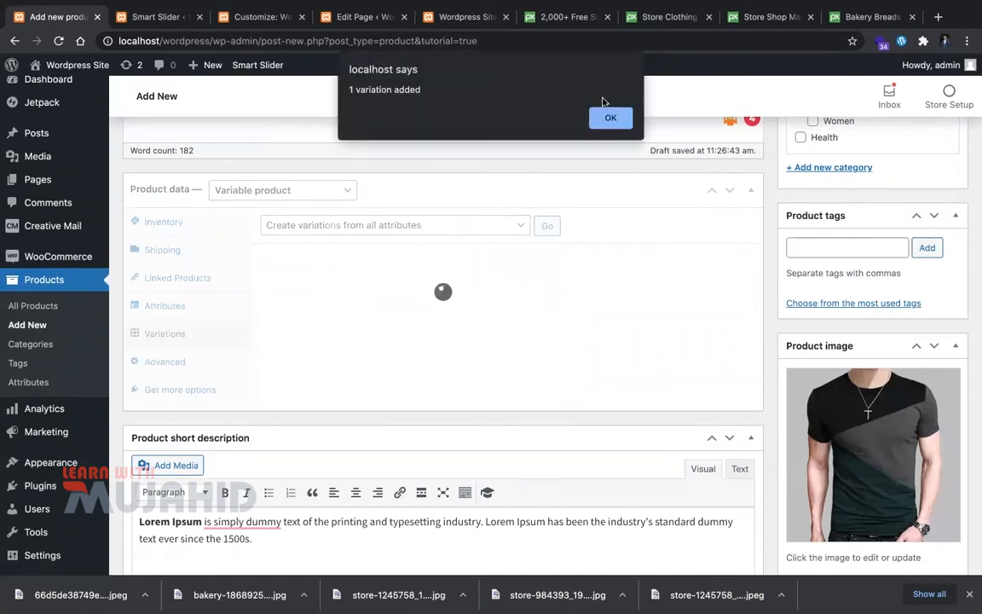
left_click(608, 117)
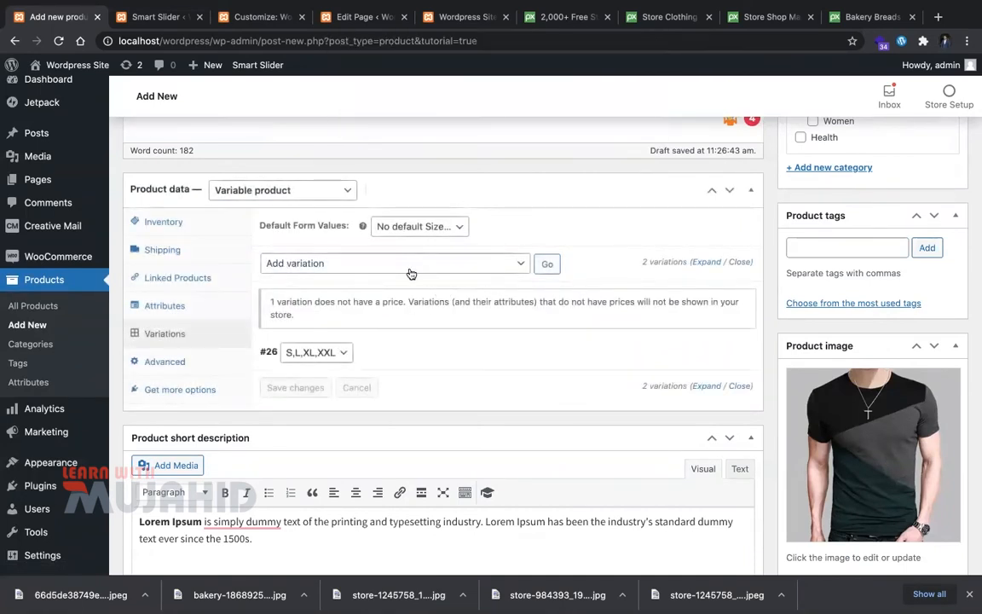
Step: Keep variation #26's size set to S,L,XL,XXL after briefly trying Any Size
left_click(410, 274)
left_click(596, 335)
left_click(307, 353)
left_click(307, 349)
scroll(491, 368, "down", 2)
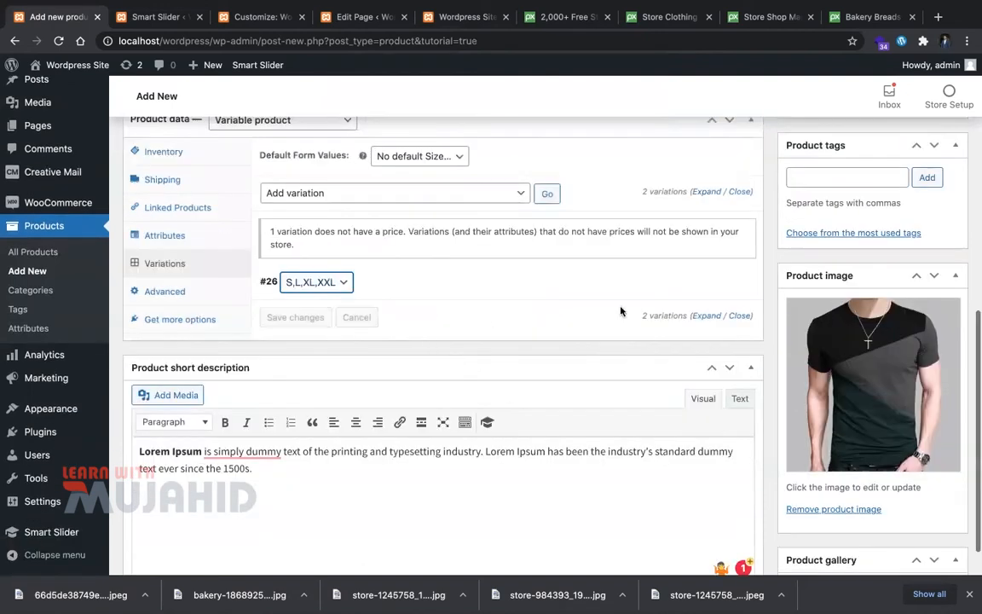
left_click(349, 282)
left_click(350, 282)
left_click(340, 282)
left_click(329, 269)
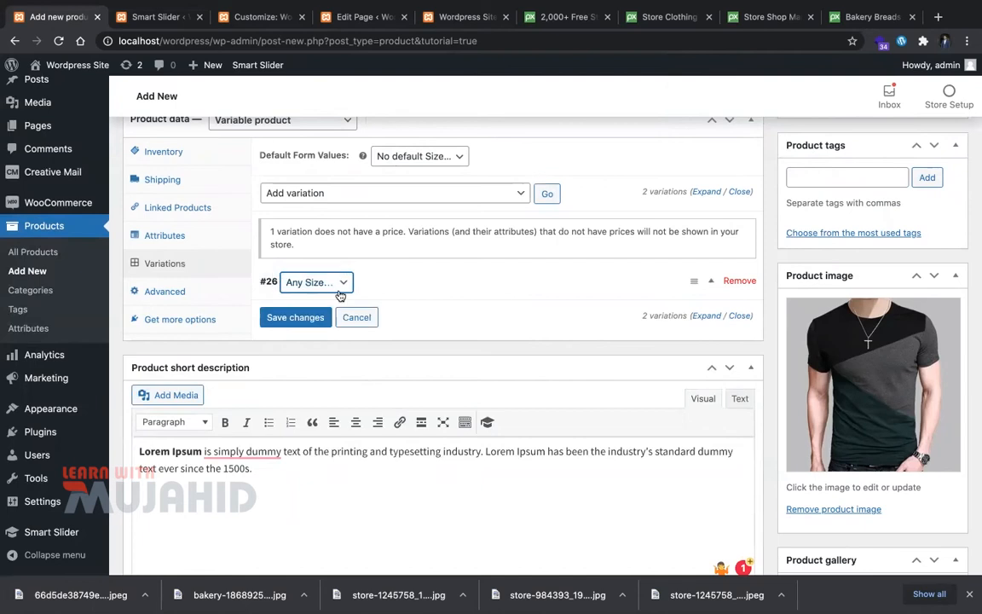
left_click(340, 290)
left_click(340, 295)
Step: Expand variation #26 to review its details and size options
left_click(713, 282)
scroll(512, 358, "down", 1)
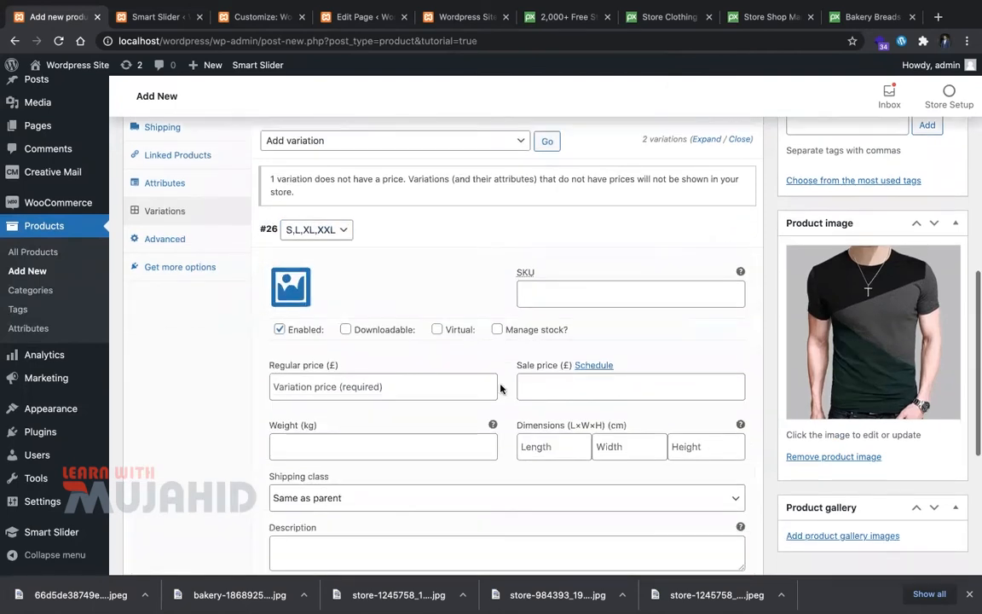
scroll(567, 291, "down", 2)
scroll(346, 300, "up", 3)
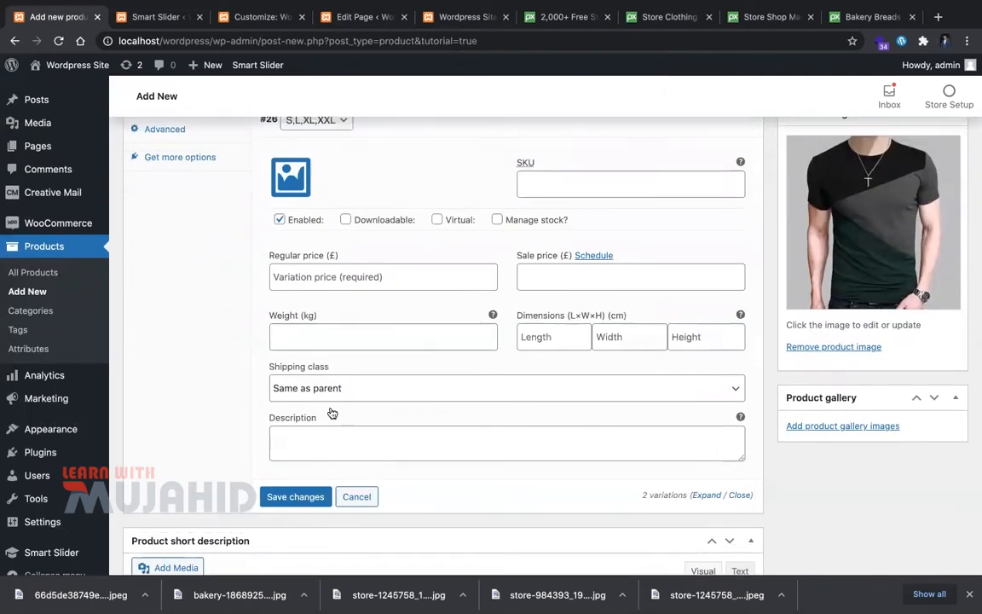
left_click(347, 301)
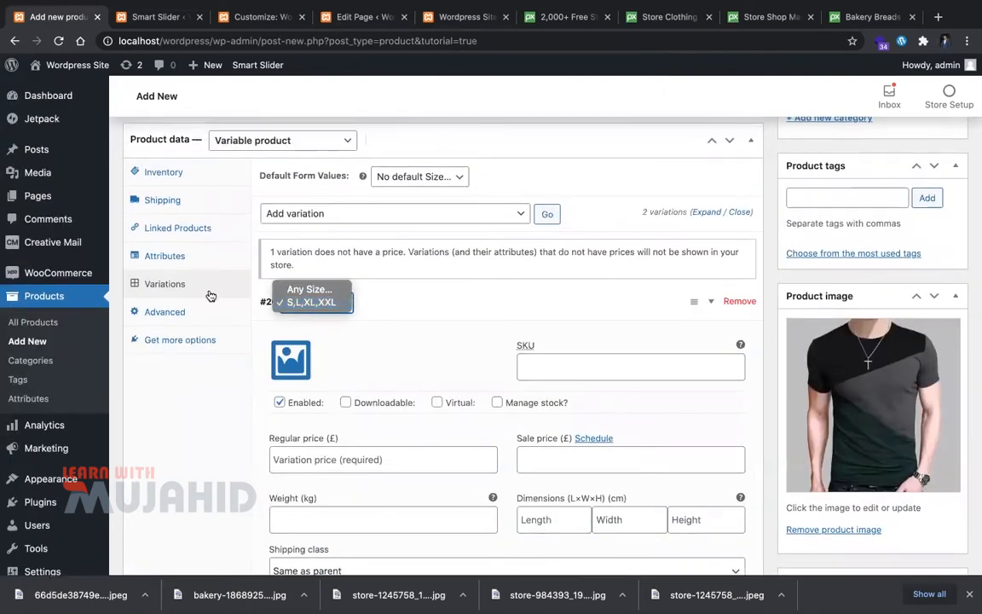
left_click(394, 334)
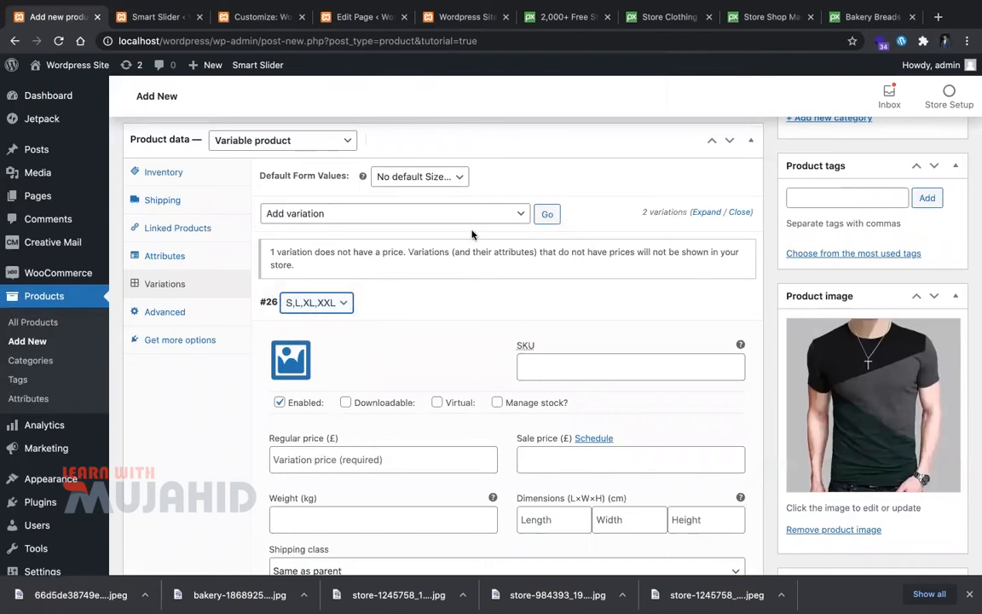
Step: Add variation #27 with sizes S,L,XL,XXL and check its regular and sale price fields
left_click(557, 218)
left_click(331, 249)
left_click(324, 262)
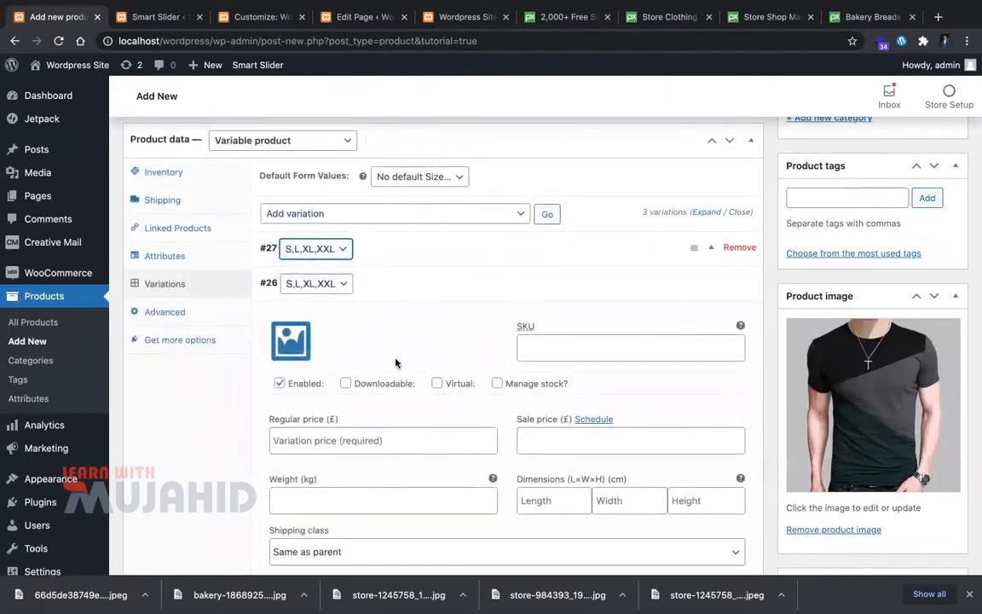
scroll(358, 447, "down", 1)
scroll(358, 446, "down", 3)
left_click(333, 314)
left_click(661, 312)
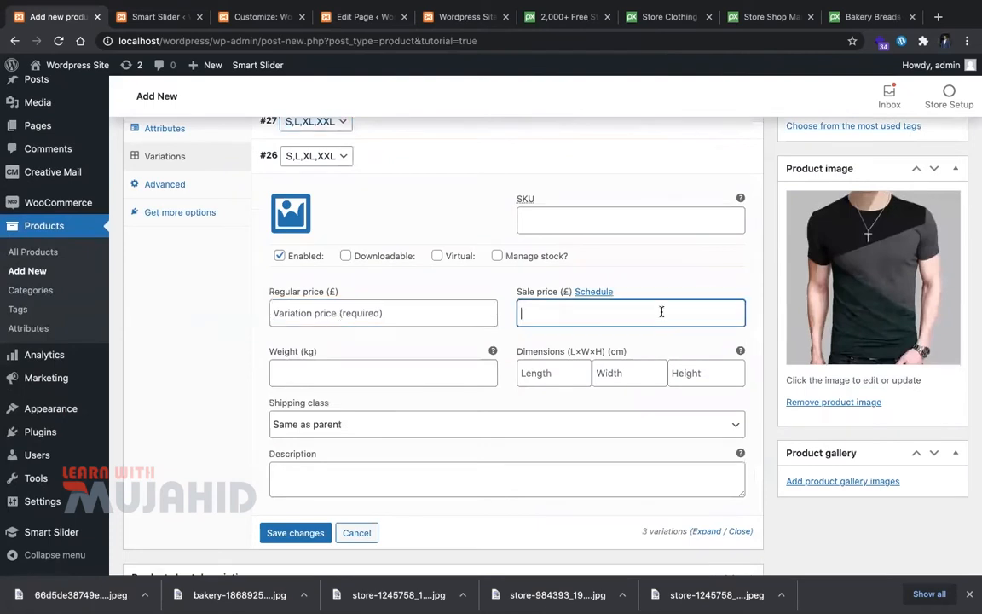
scroll(377, 256, "up", 4)
Step: Recheck variation #26's sizes and return to the product's attributes list
left_click(349, 323)
left_click(457, 295)
left_click(297, 325)
left_click(307, 286)
left_click(201, 295)
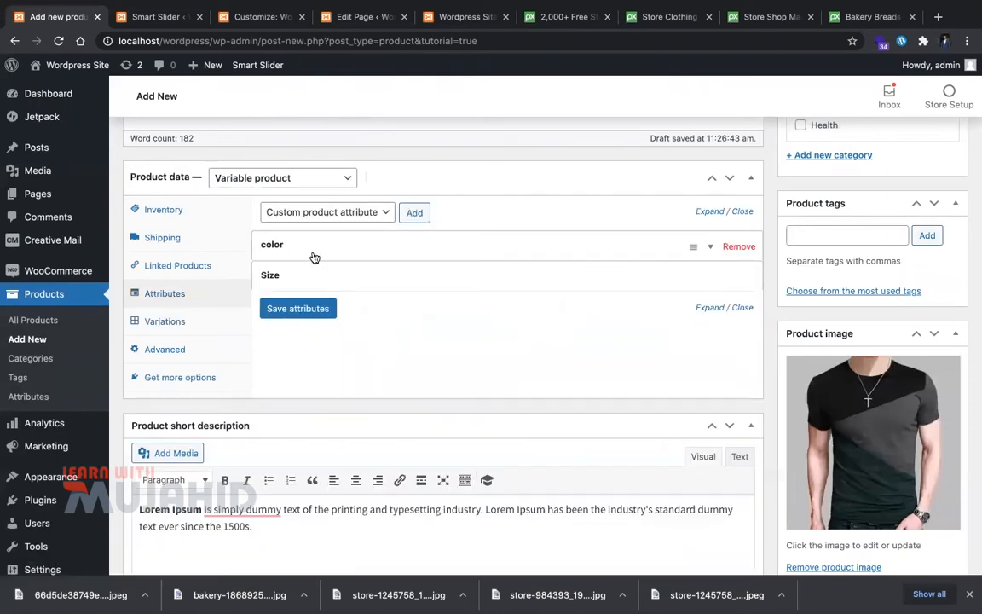
Step: Replace the Size attribute's XXL value with S and save it
left_click(704, 283)
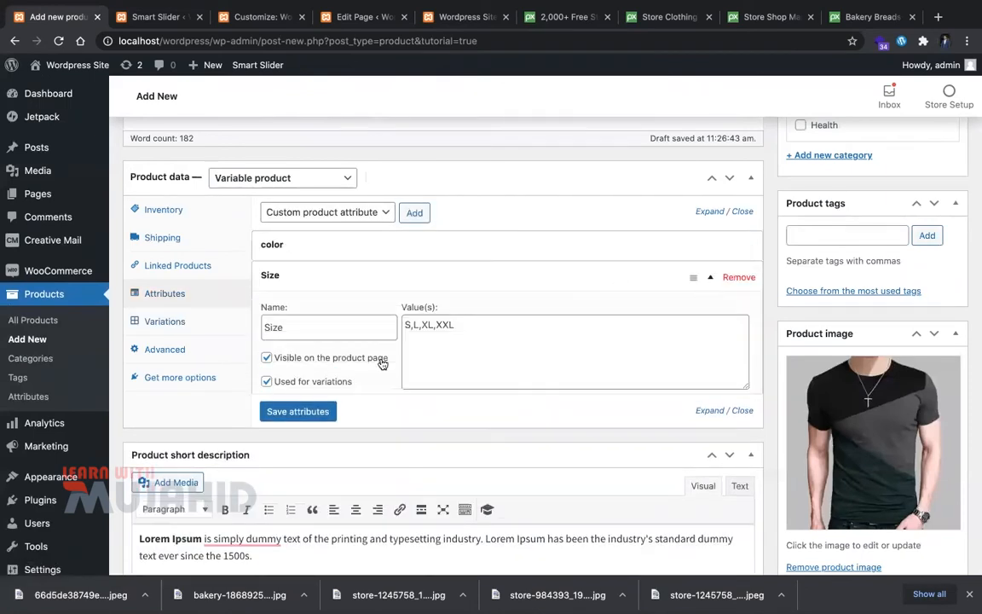
double_click(480, 326)
key("ctrl+a")
key("BackSpace")
type("S")
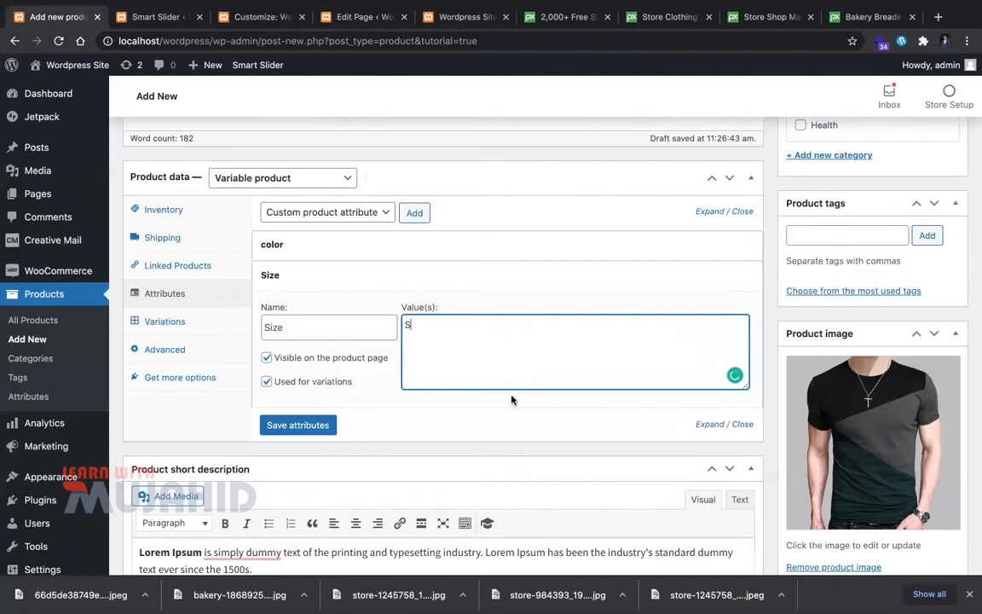
left_click(285, 419)
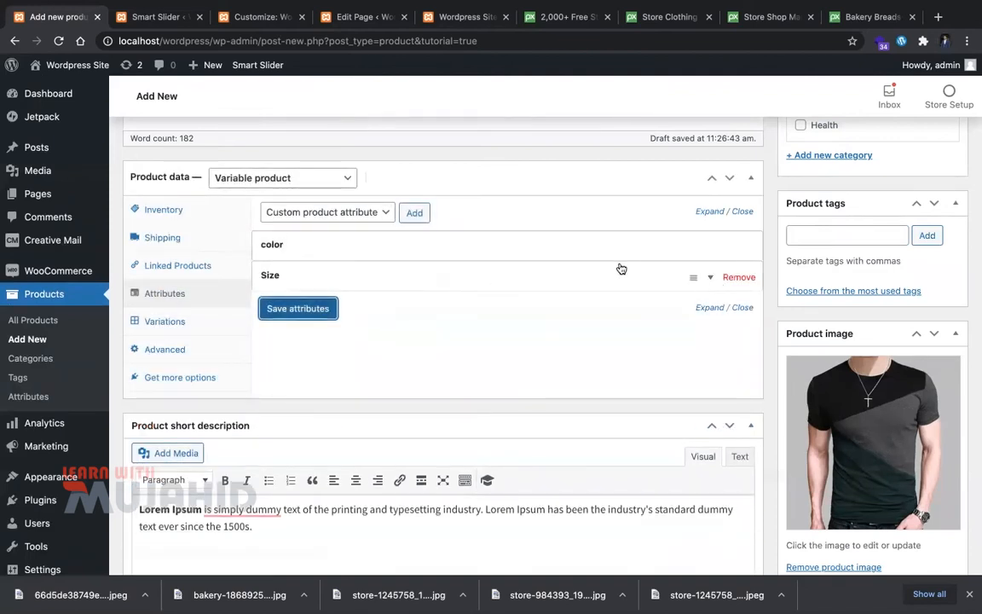
left_click(710, 280)
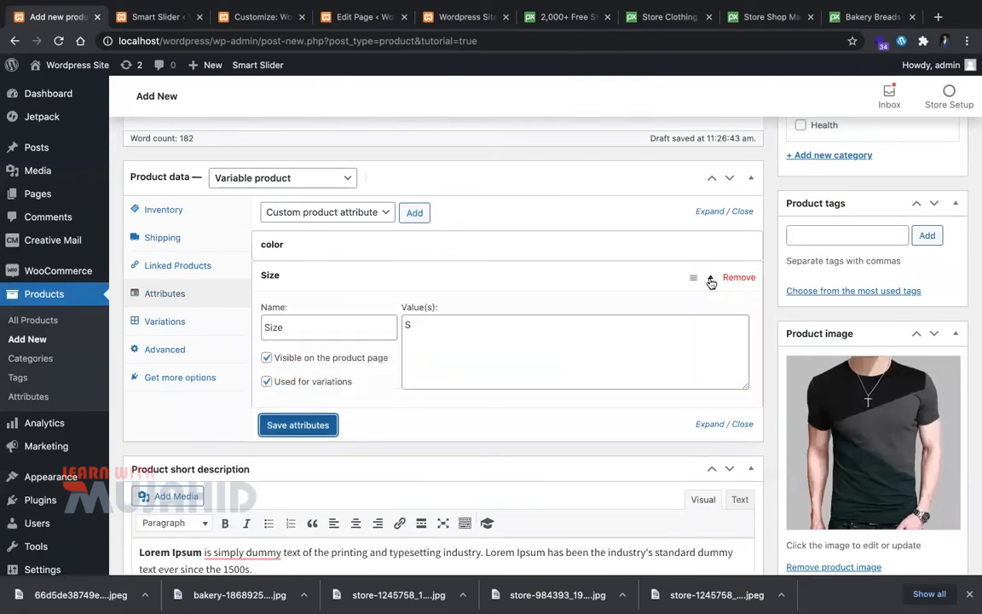
left_click(711, 280)
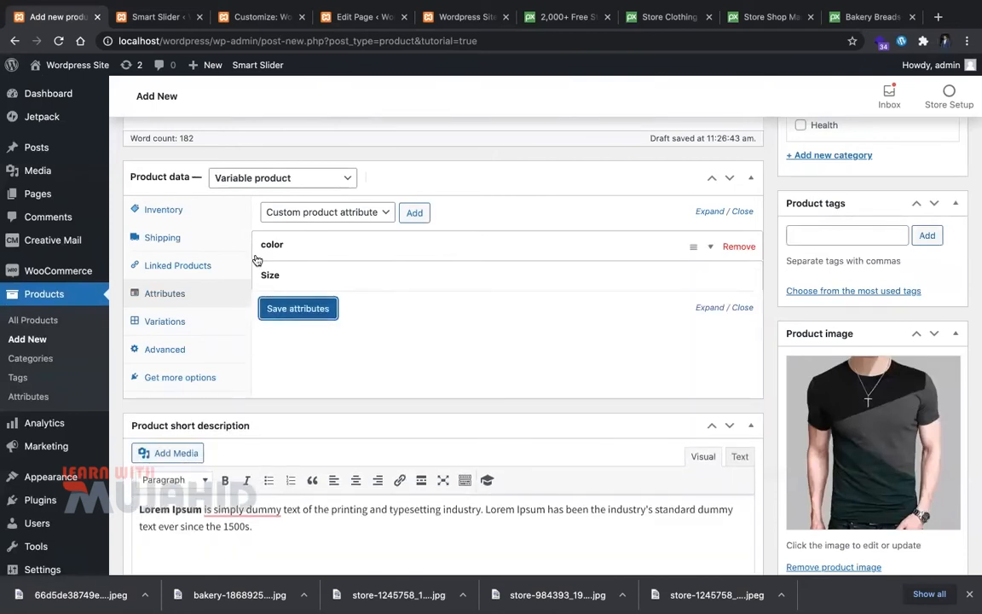
Step: Add another custom Size attribute with value L, used for variations, and save attributes
left_click(415, 214)
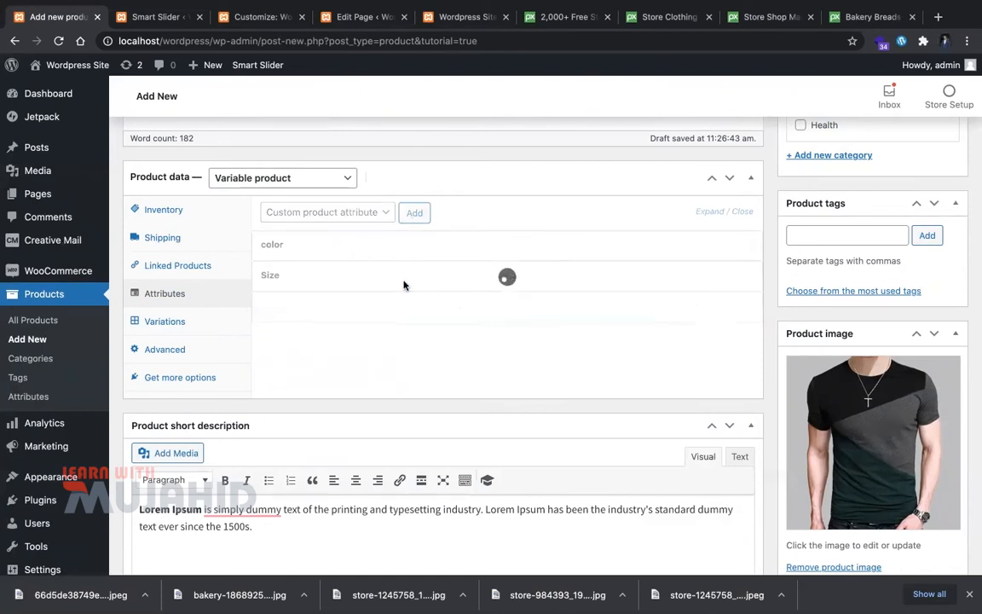
type("S")
left_click(347, 412)
left_click(488, 396)
type("L")
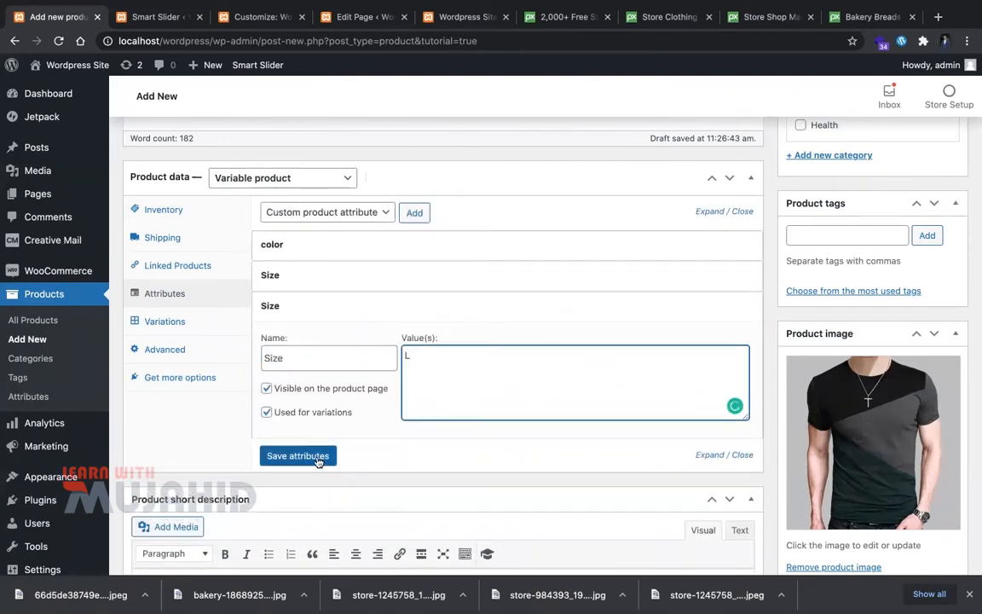
left_click(317, 461)
Step: In Variations, set variation #27's size to L, leaving #26 unchanged
left_click(171, 323)
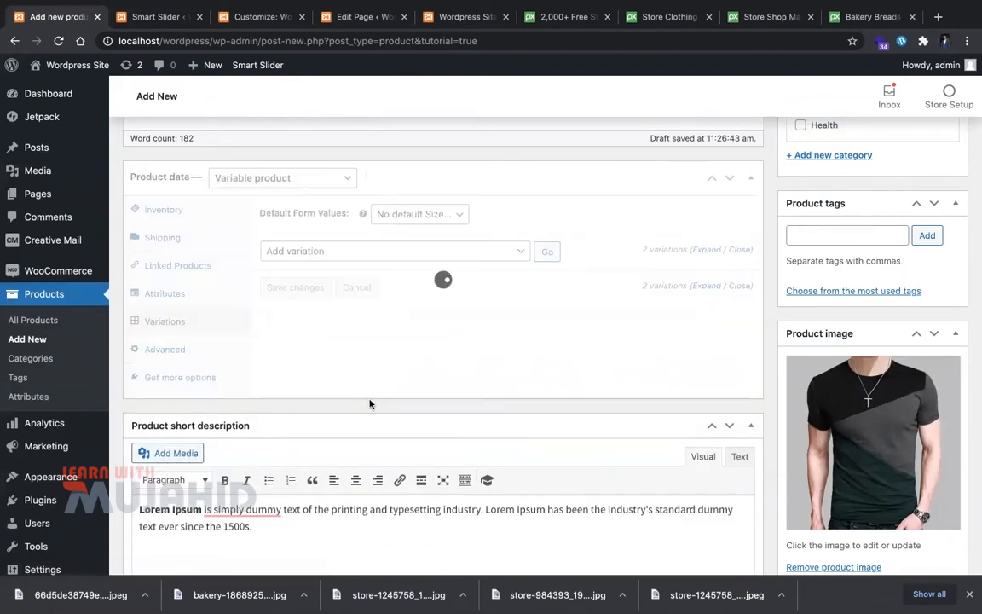
left_click(316, 340)
left_click(307, 355)
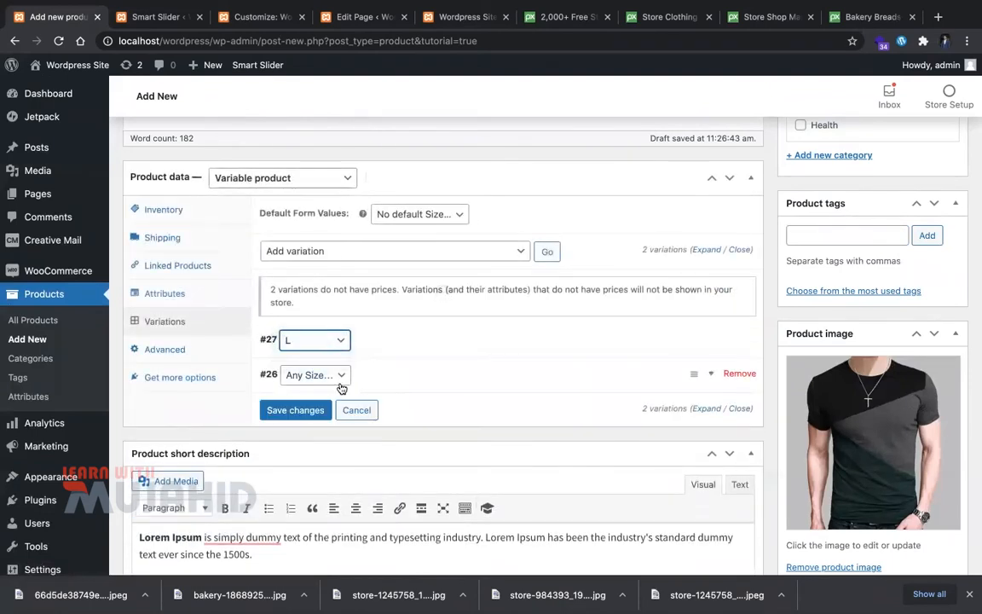
left_click(341, 382)
left_click(378, 370)
left_click(330, 375)
left_click(406, 381)
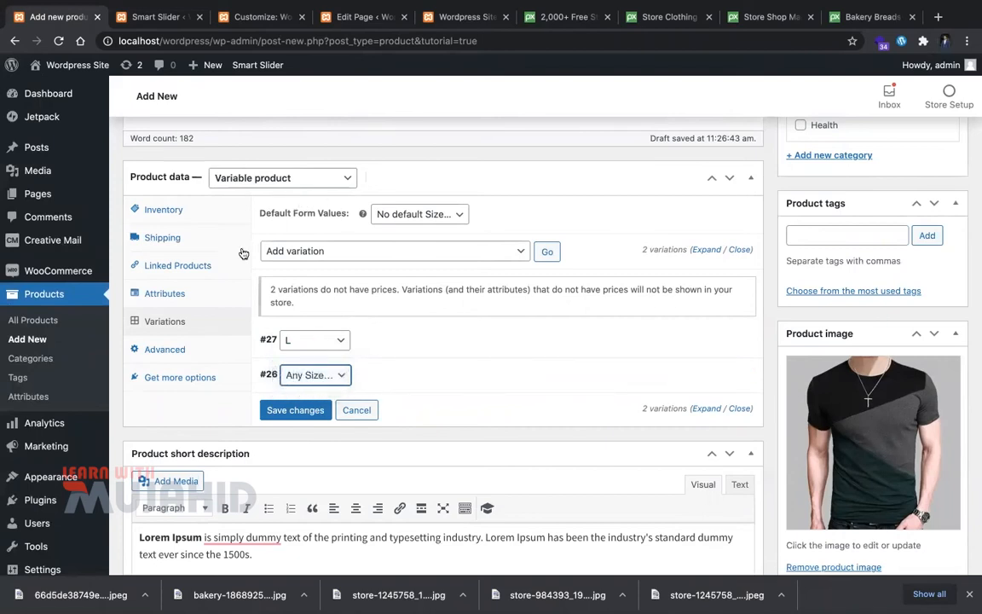
Step: Edit the first Size attribute's values, save attributes, and return to Variations
left_click(201, 295)
left_click(365, 305)
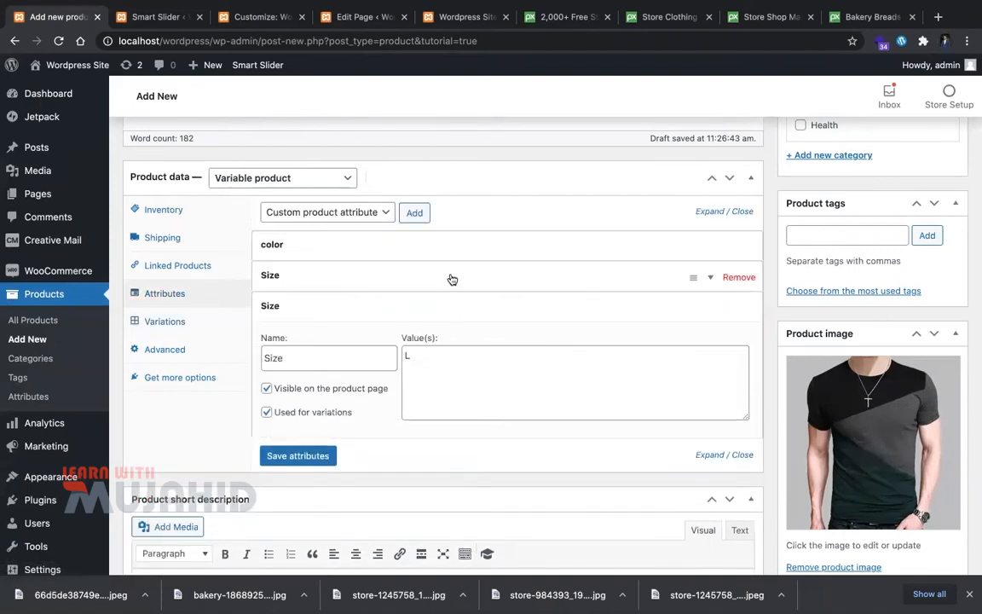
left_click(449, 277)
left_click(478, 330)
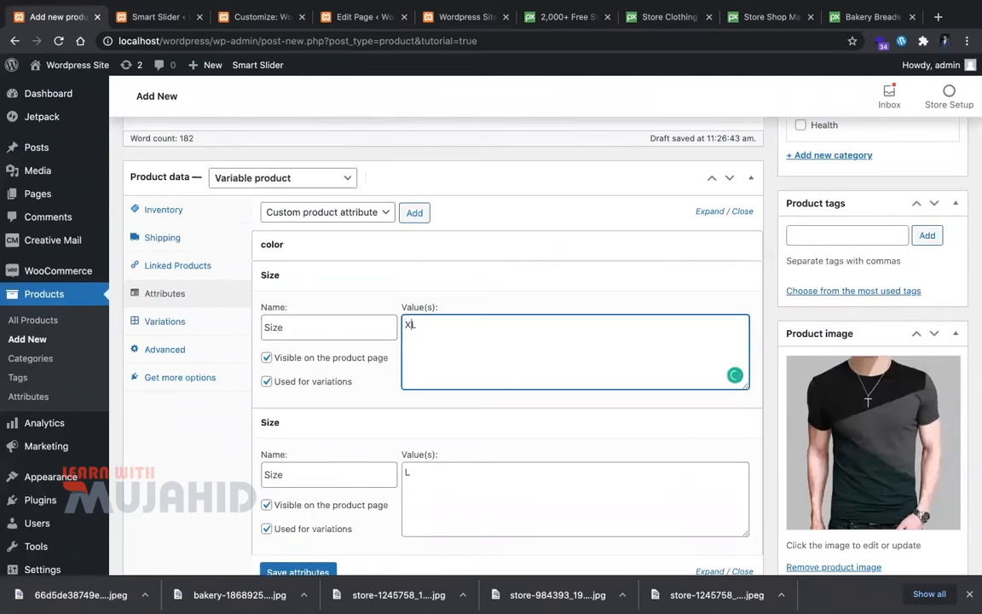
left_click(298, 572)
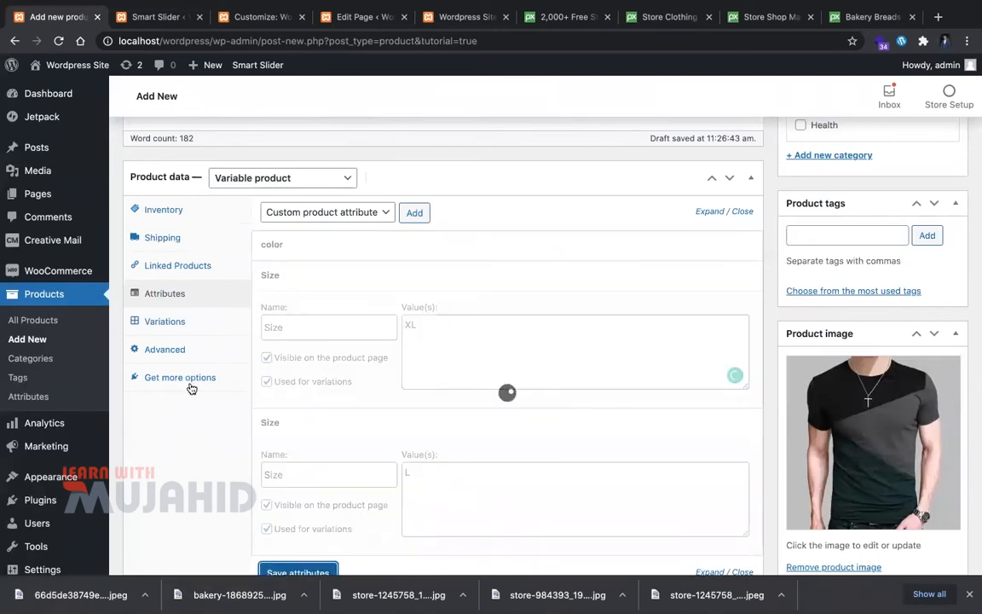
left_click(188, 331)
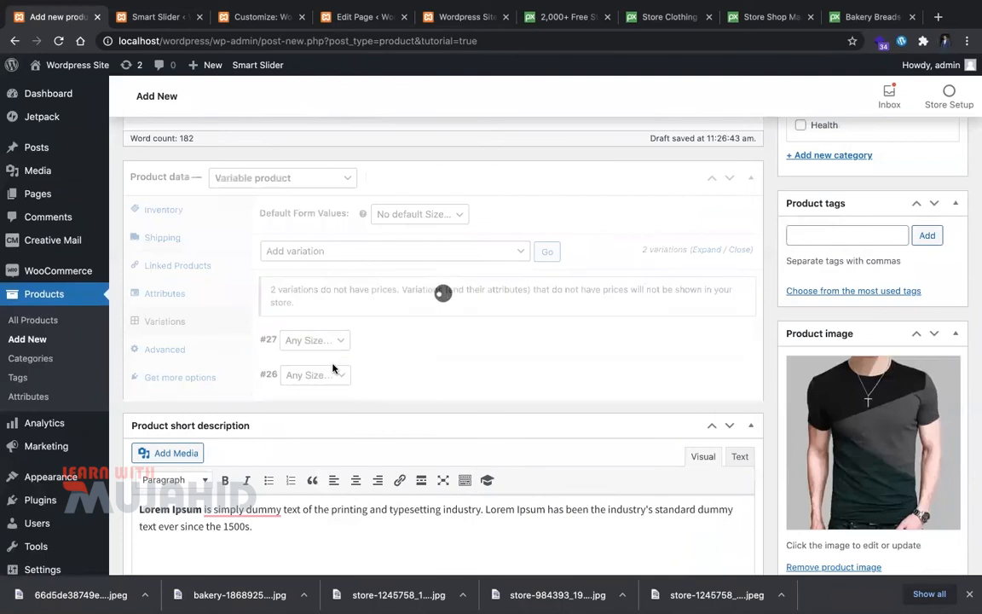
Step: Set variation #26's size to L, leaving #27 unchanged
left_click(312, 374)
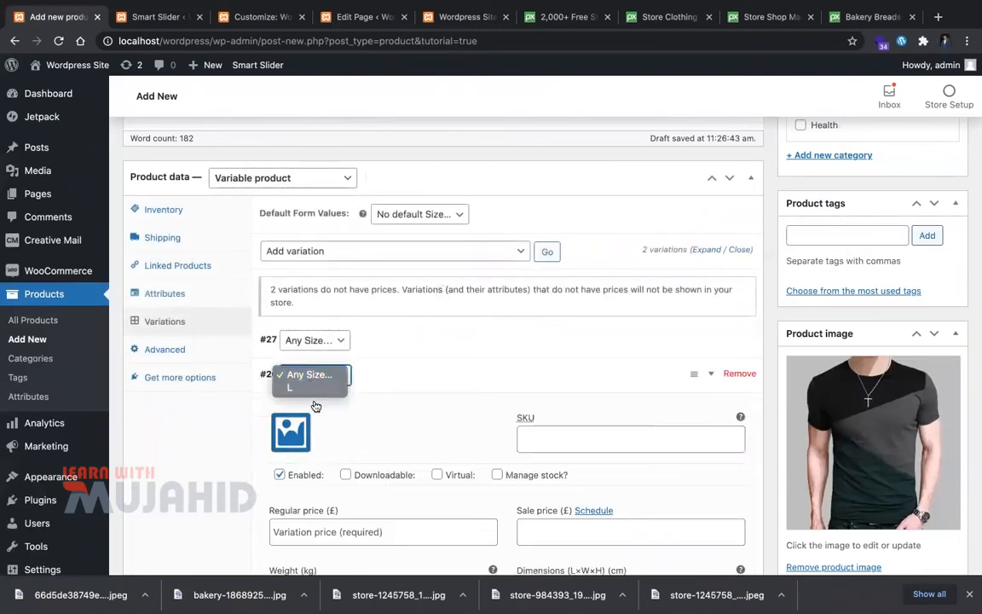
left_click(313, 394)
left_click(315, 340)
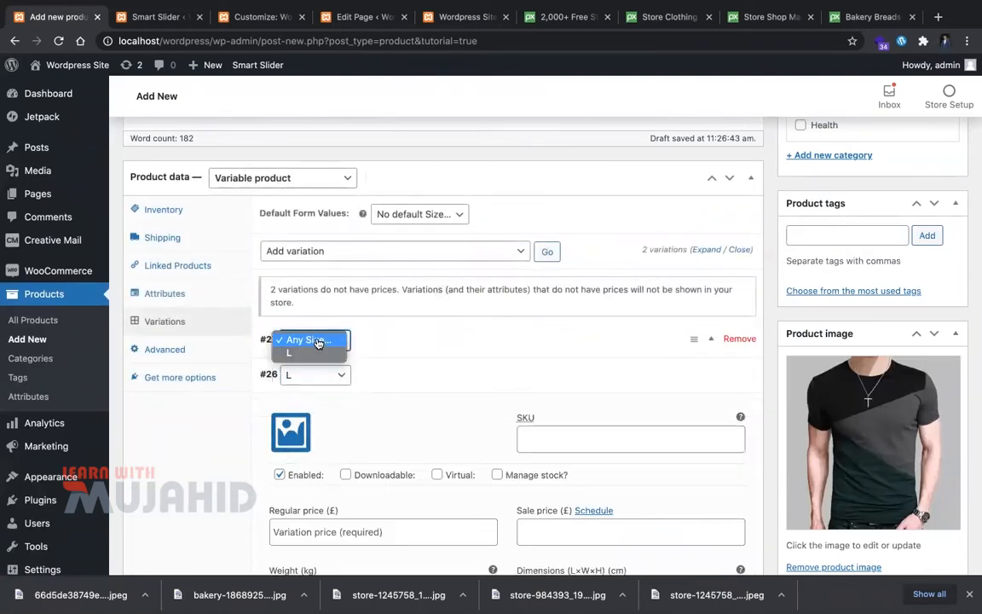
left_click(222, 303)
Step: Rename the first Size attribute to Size 2 and save the attributes
left_click(215, 298)
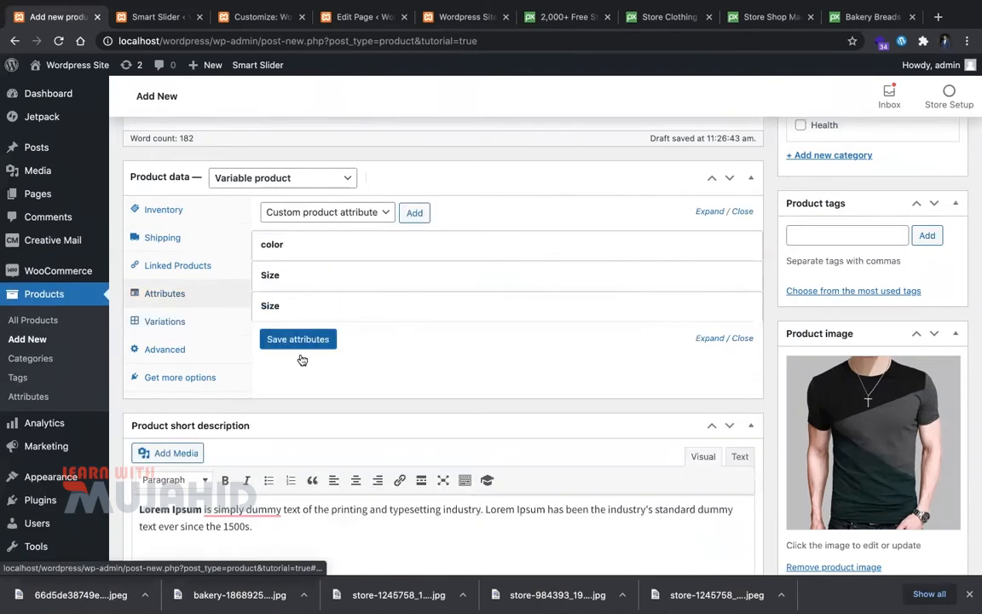
left_click(280, 280)
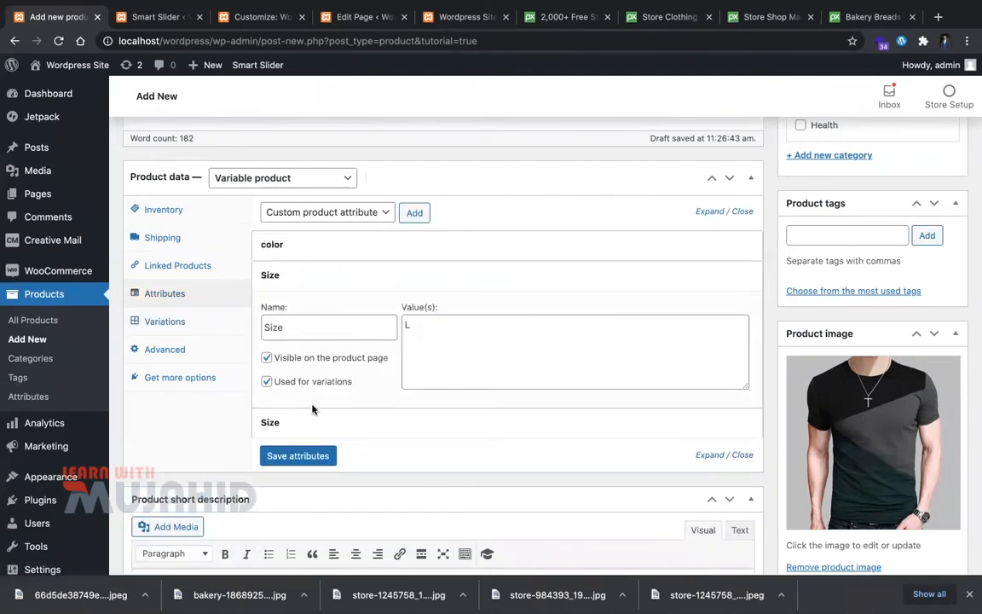
left_click(313, 420)
left_click(326, 324)
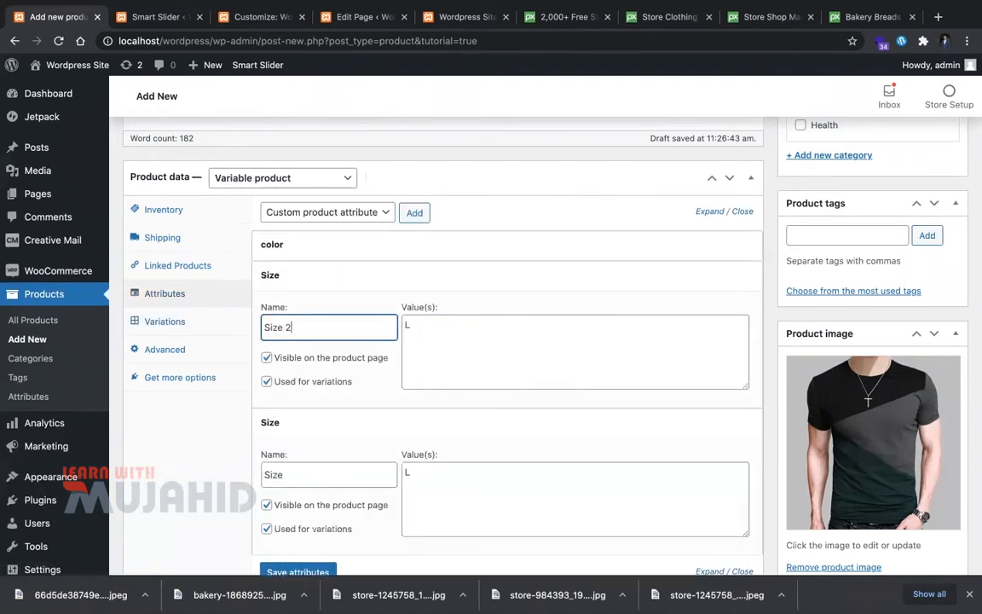
left_click(554, 246)
scroll(546, 247, "down", 3)
left_click(304, 473)
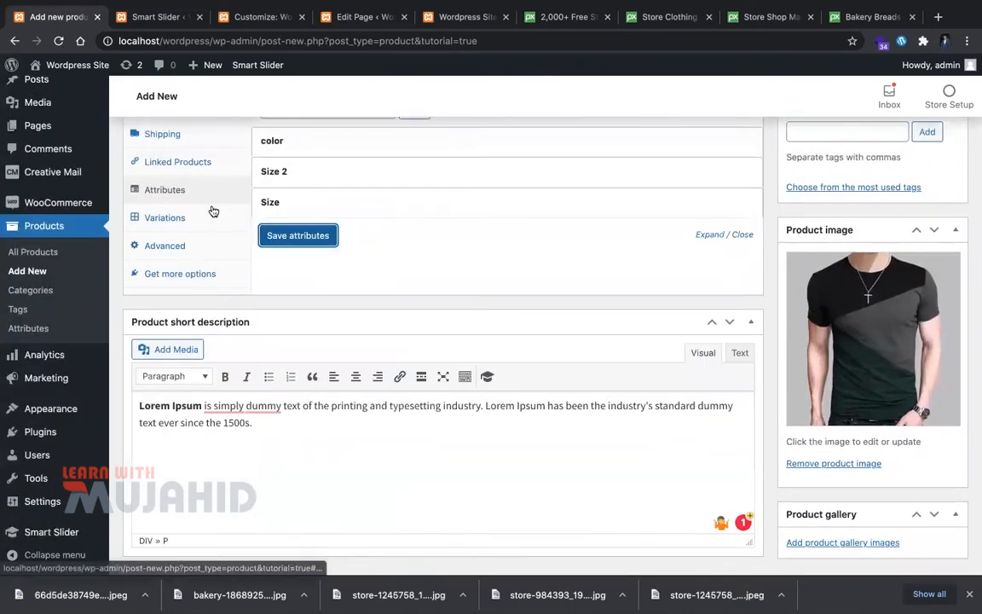
Step: Set both of variation #27's size dropdowns to L
left_click(201, 219)
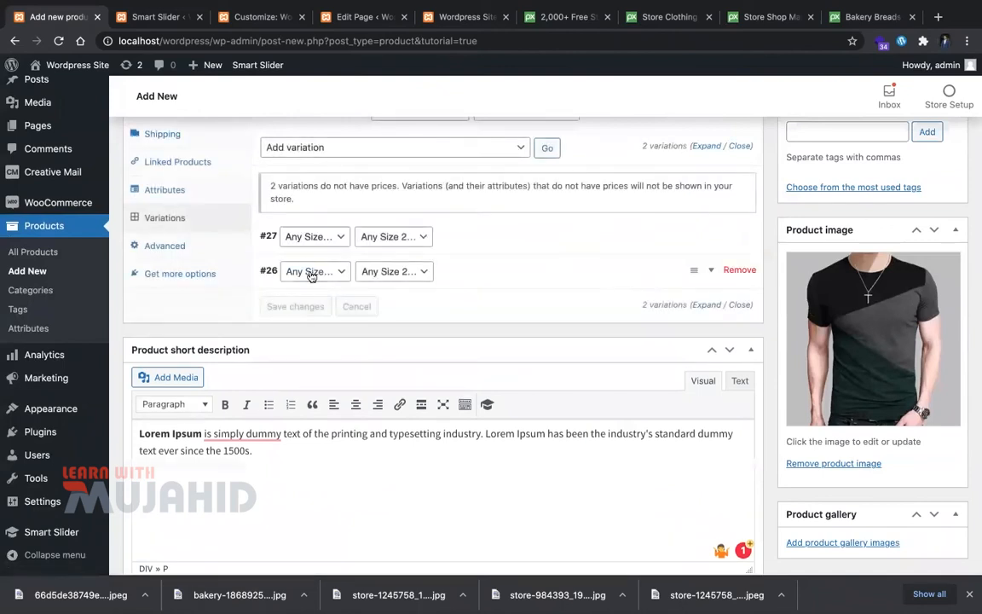
left_click(328, 239)
left_click(331, 252)
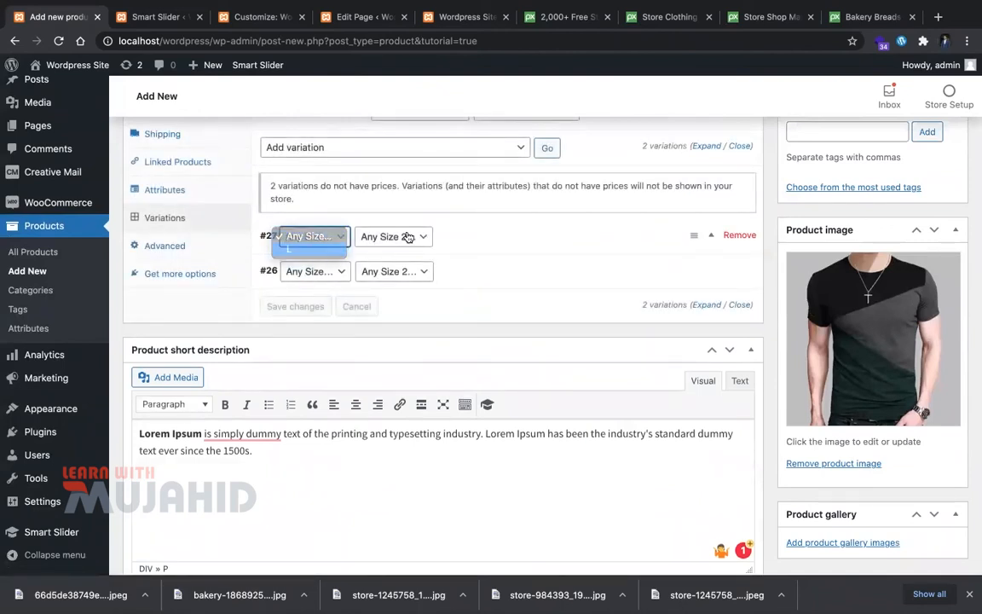
left_click(408, 238)
left_click(407, 253)
left_click(412, 273)
left_click(388, 298)
left_click(336, 273)
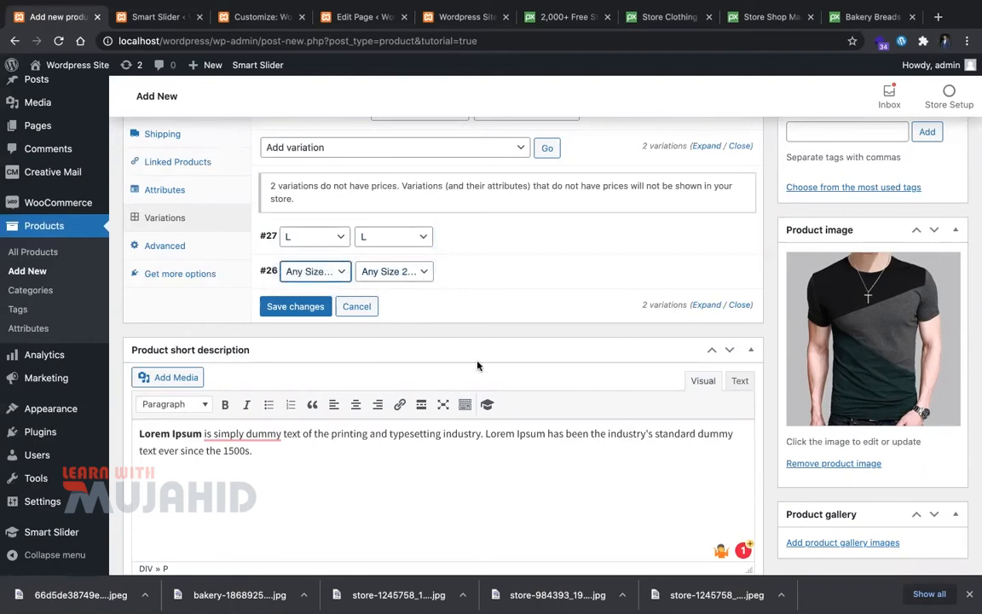
scroll(429, 324, "up", 3)
left_click(523, 285)
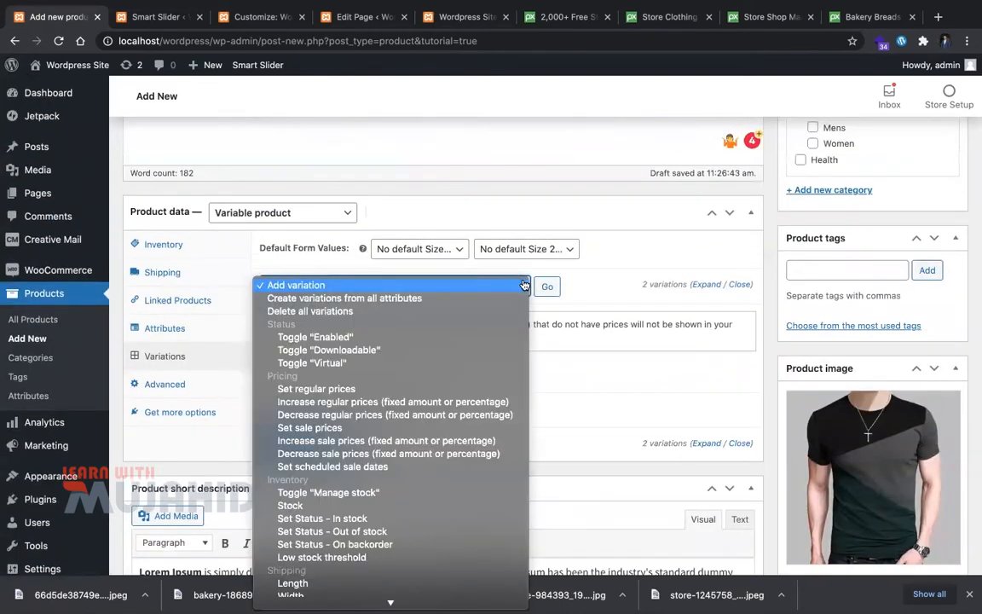
Step: Set the default form size value to L, cancelling an accidental page reload
left_click(459, 256)
left_click(416, 248)
left_click(400, 261)
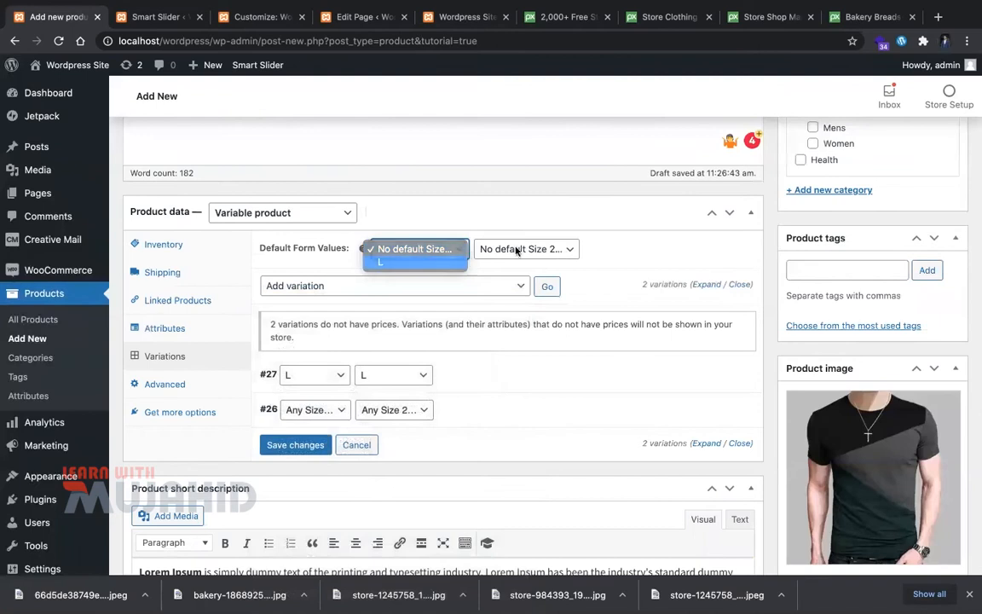
left_click(543, 247)
left_click(690, 267)
key("super+r")
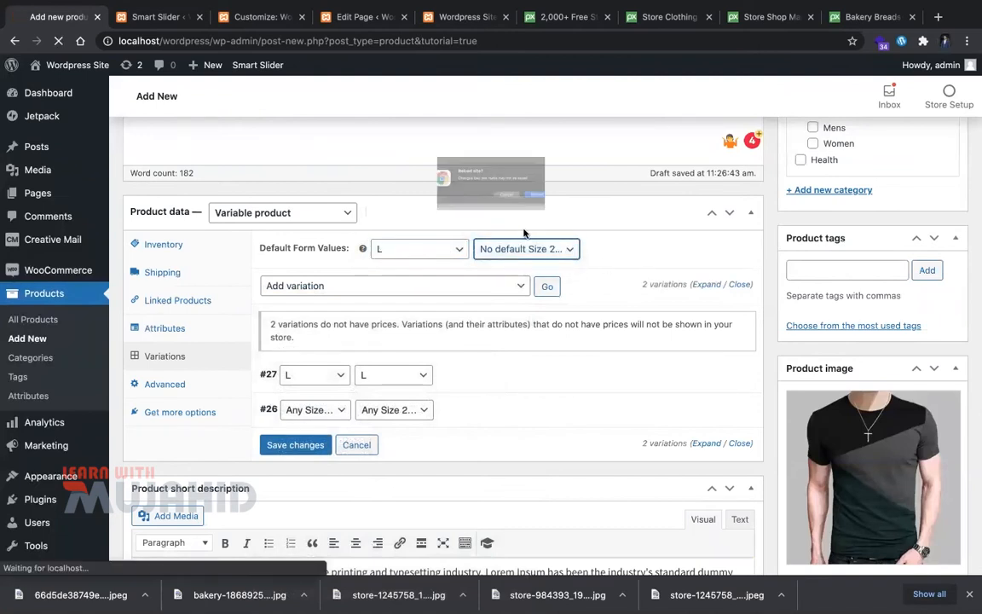
left_click(525, 212)
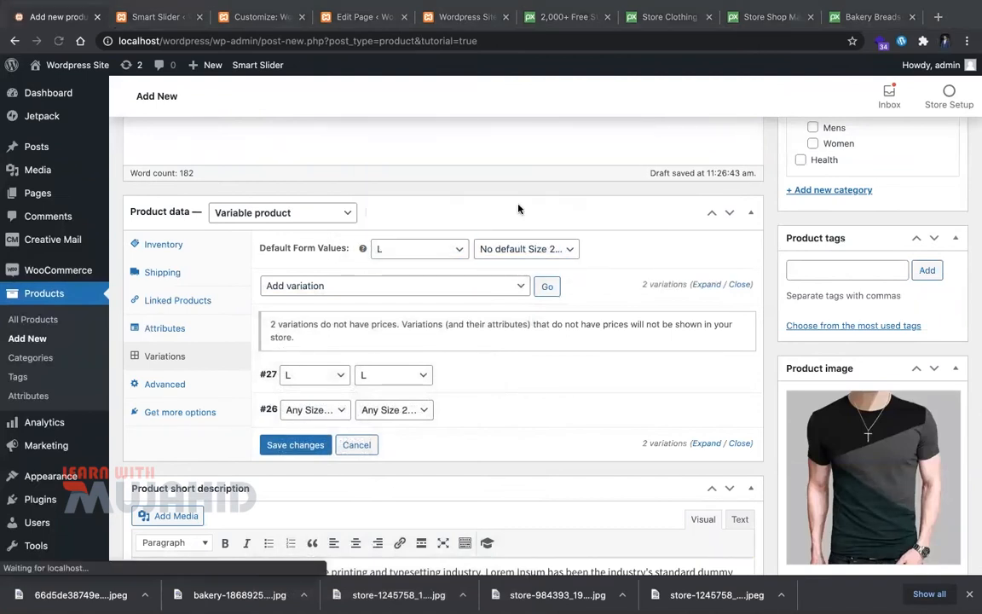
Step: Run Create variations from all attributes (0 added), then reload the product page
left_click(508, 288)
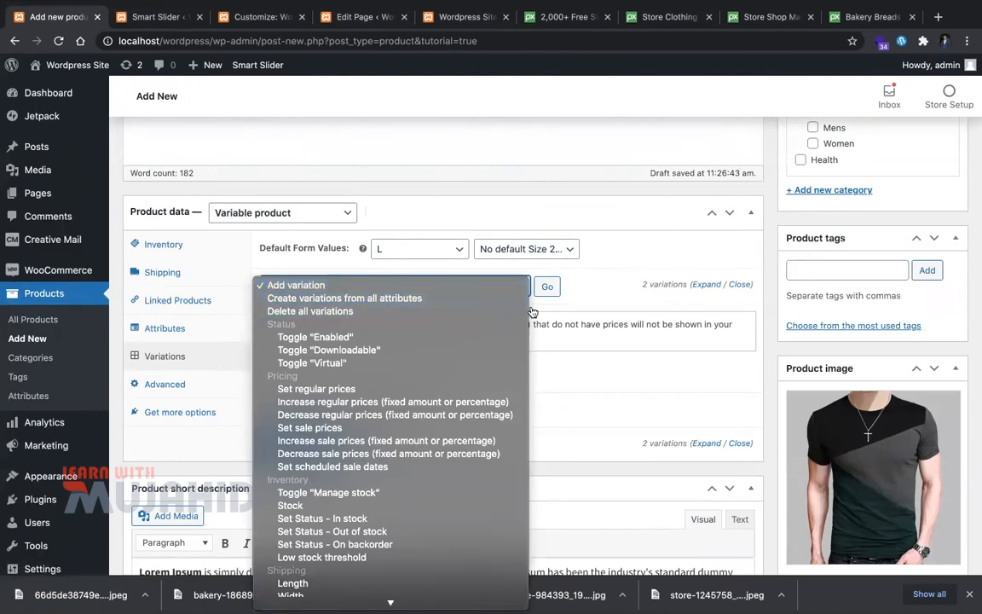
left_click(469, 299)
left_click(555, 287)
left_click(606, 114)
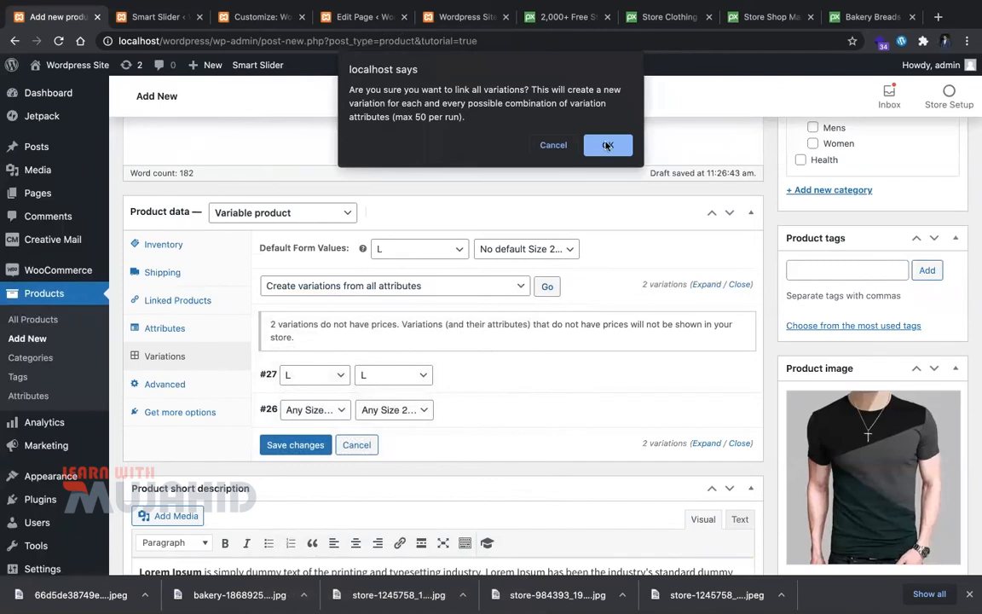
left_click(607, 145)
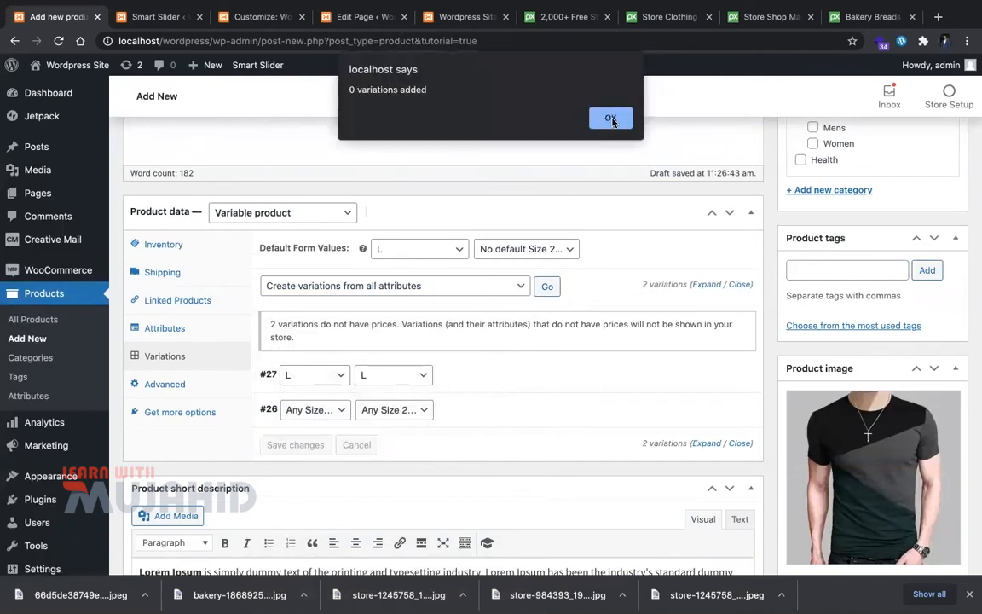
left_click(597, 117)
key("super+r")
left_click(586, 210)
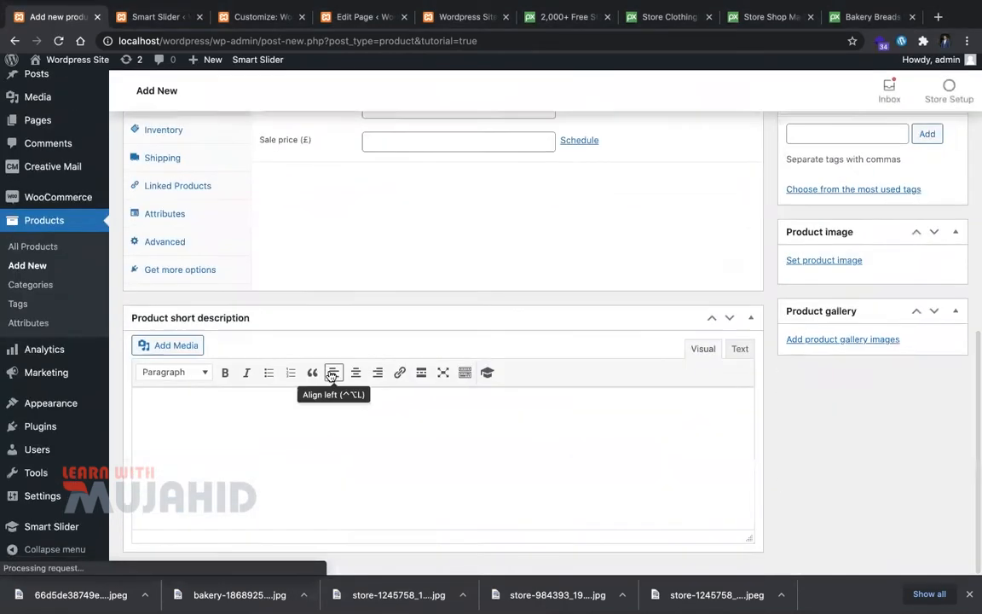
Step: Set the new product's type to Variable product
scroll(328, 376, "down", 8)
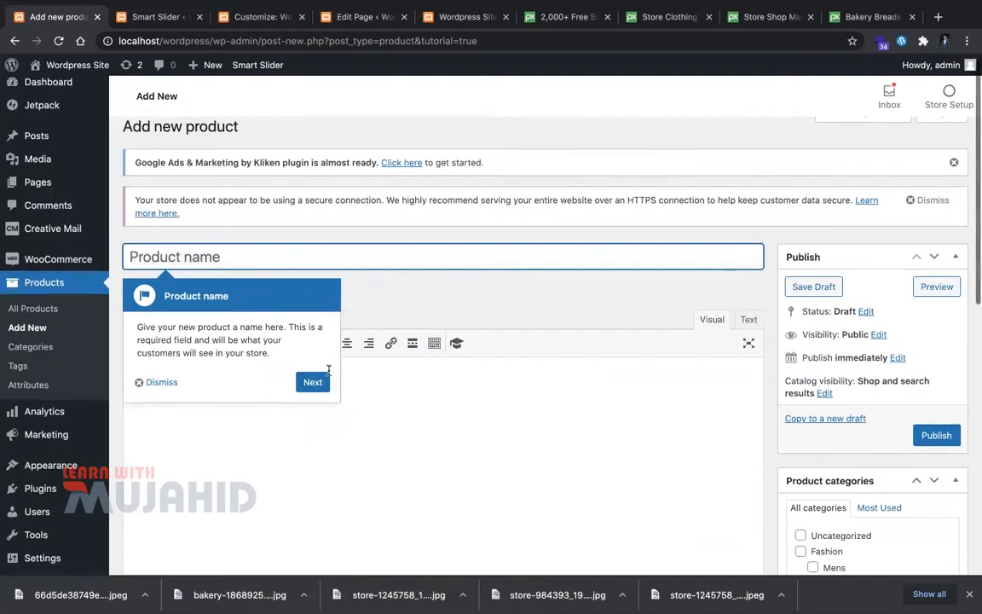
scroll(329, 375, "up", 2)
scroll(329, 373, "up", 4)
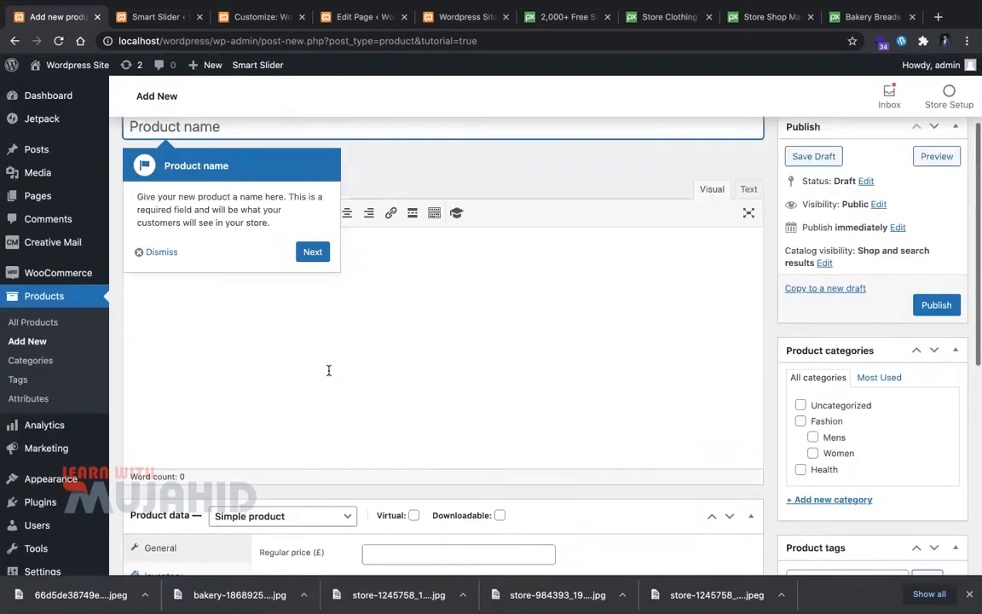
scroll(316, 385, "down", 4)
scroll(230, 400, "down", 1)
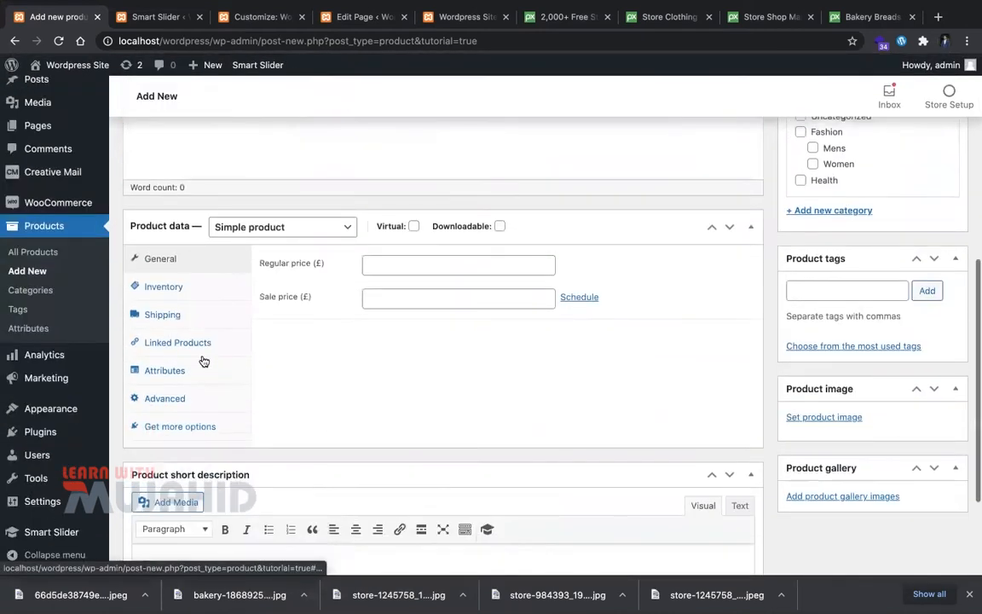
left_click(213, 226)
left_click(229, 254)
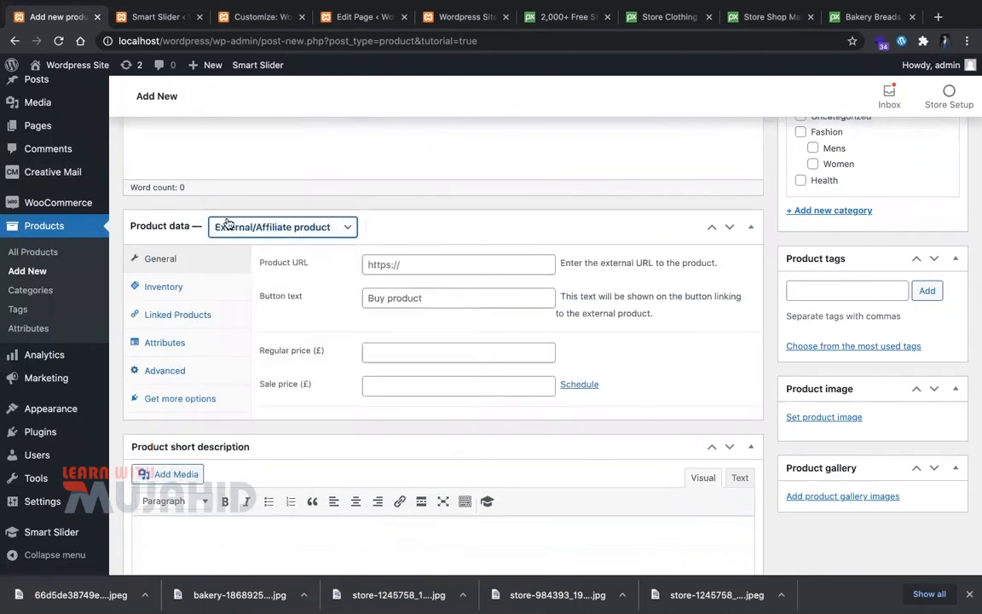
left_click(232, 227)
left_click(234, 239)
Step: Add a custom Size attribute with value Large and save it
scroll(358, 388, "down", 1)
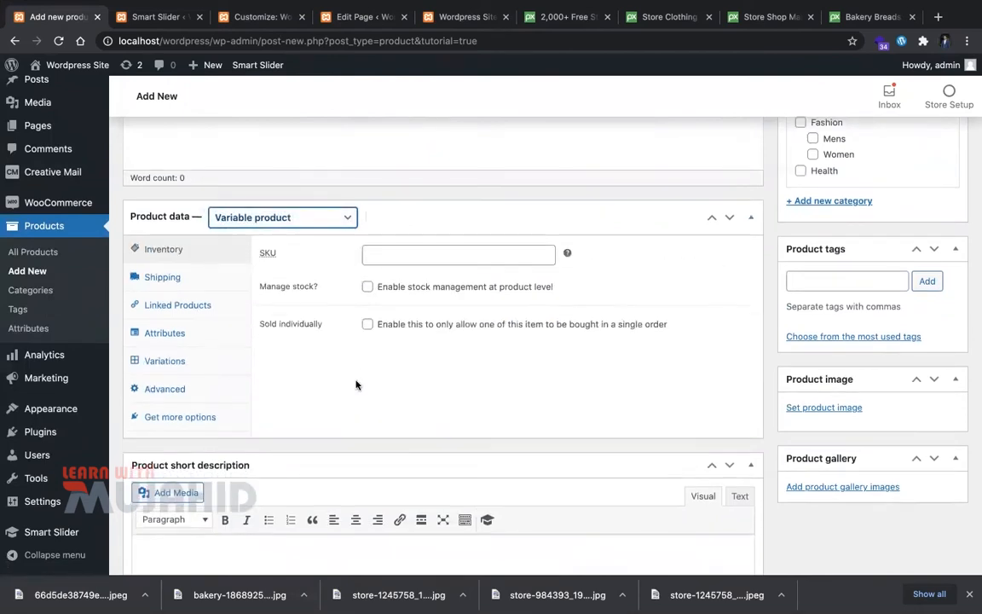
left_click(209, 336)
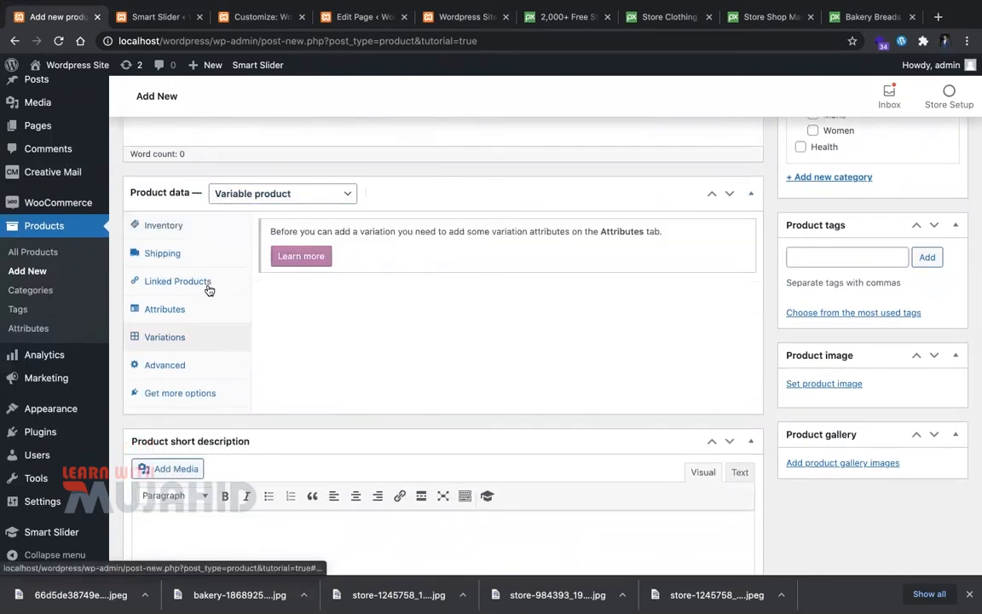
left_click(192, 308)
left_click(344, 229)
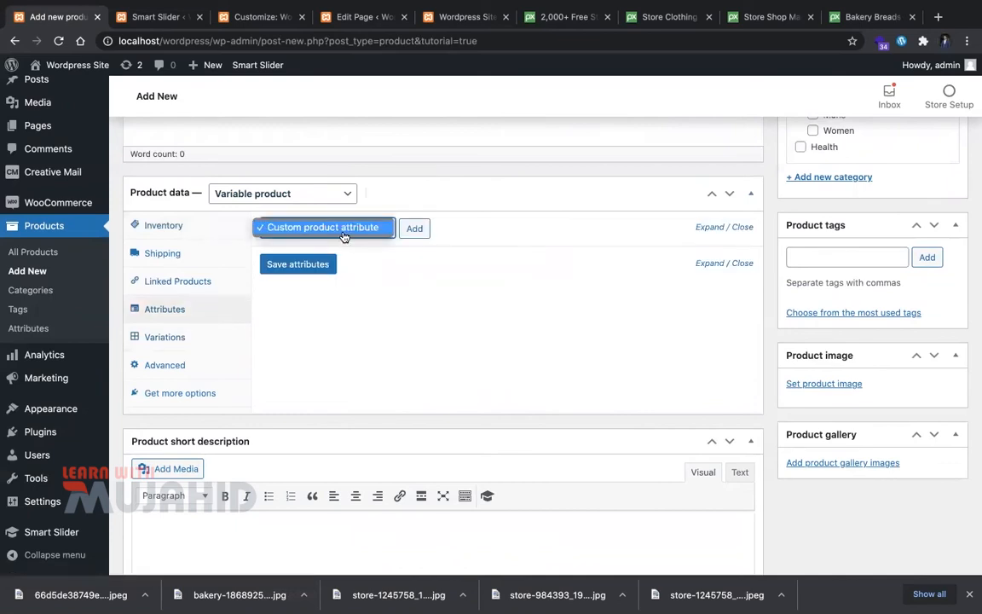
left_click(415, 230)
left_click(415, 229)
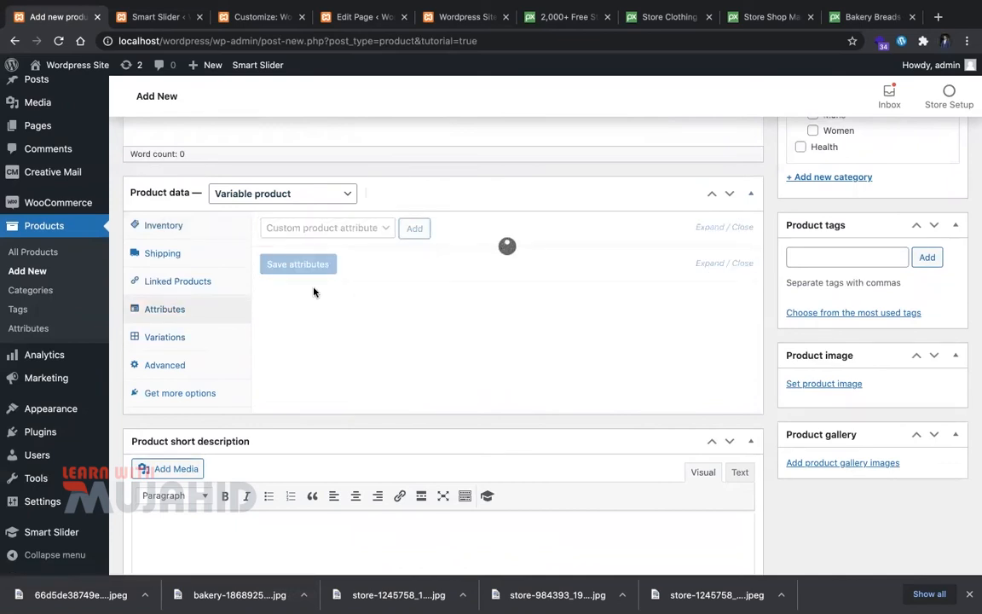
left_click(314, 315)
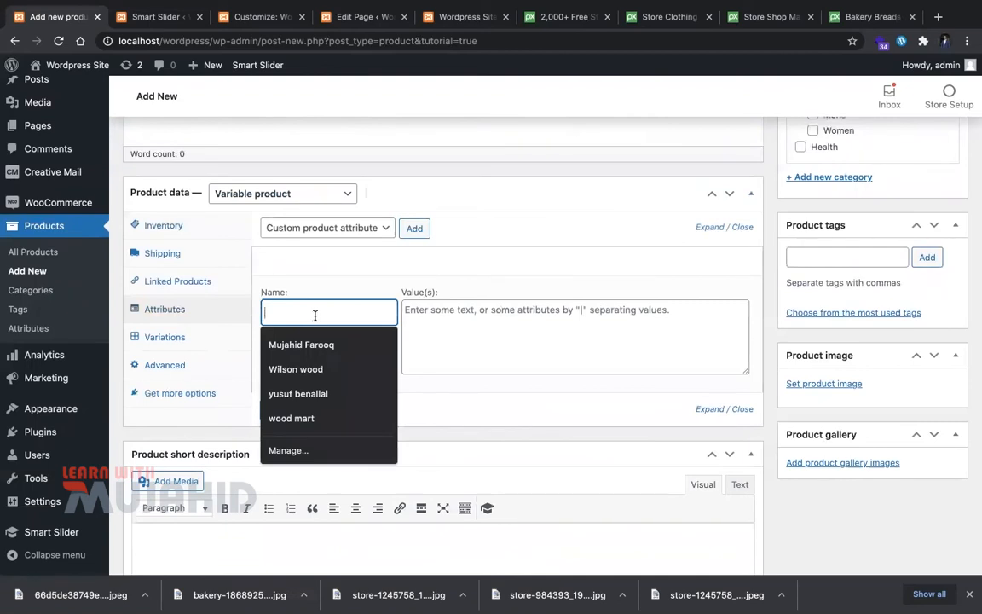
type("Size")
left_click(505, 333)
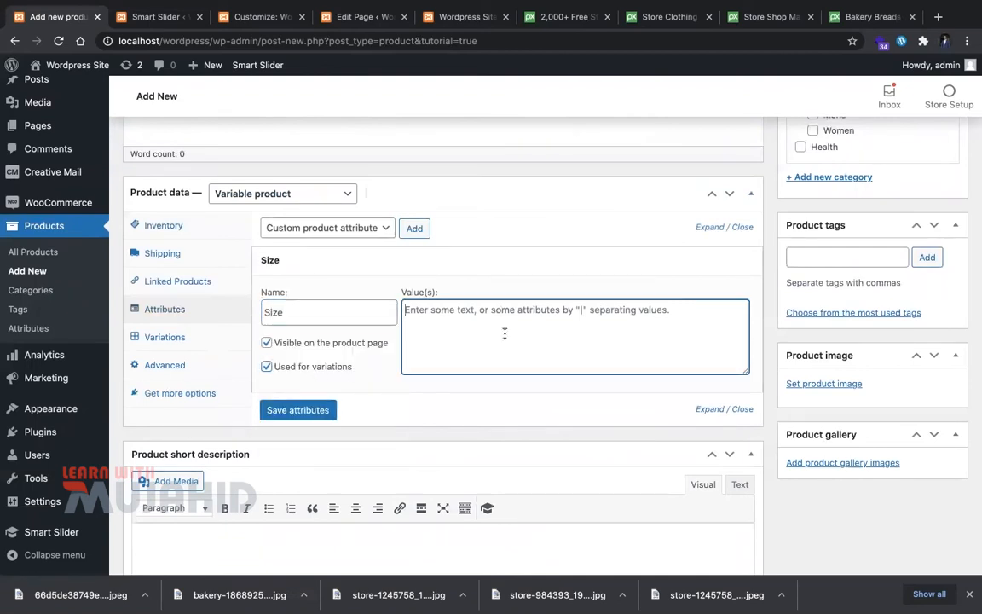
type("Large")
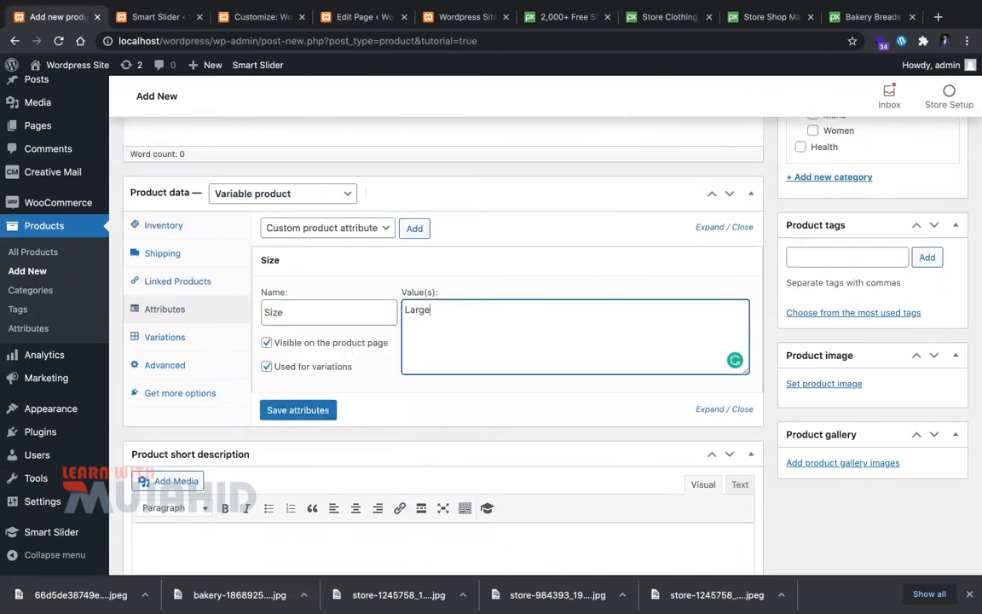
left_click(273, 410)
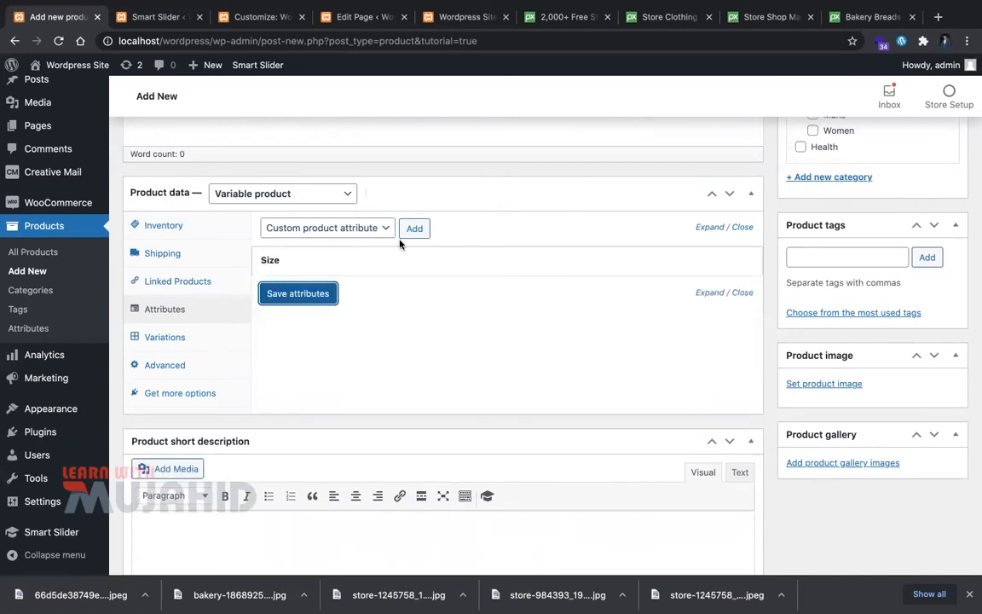
Step: Add a second custom attribute, Size 2, used for variations, and save both attributes
left_click(420, 235)
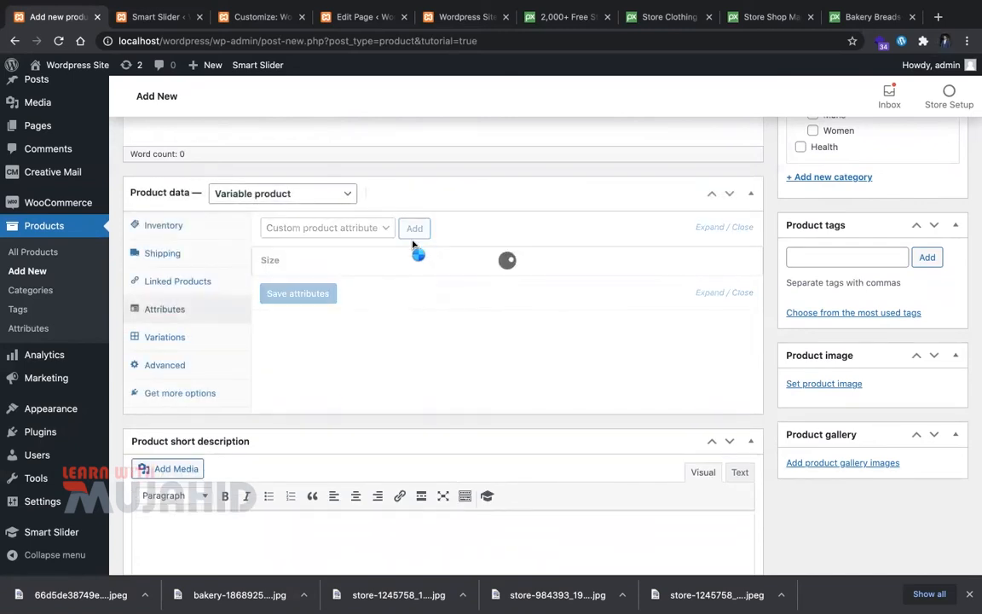
left_click(309, 345)
type("Size 2")
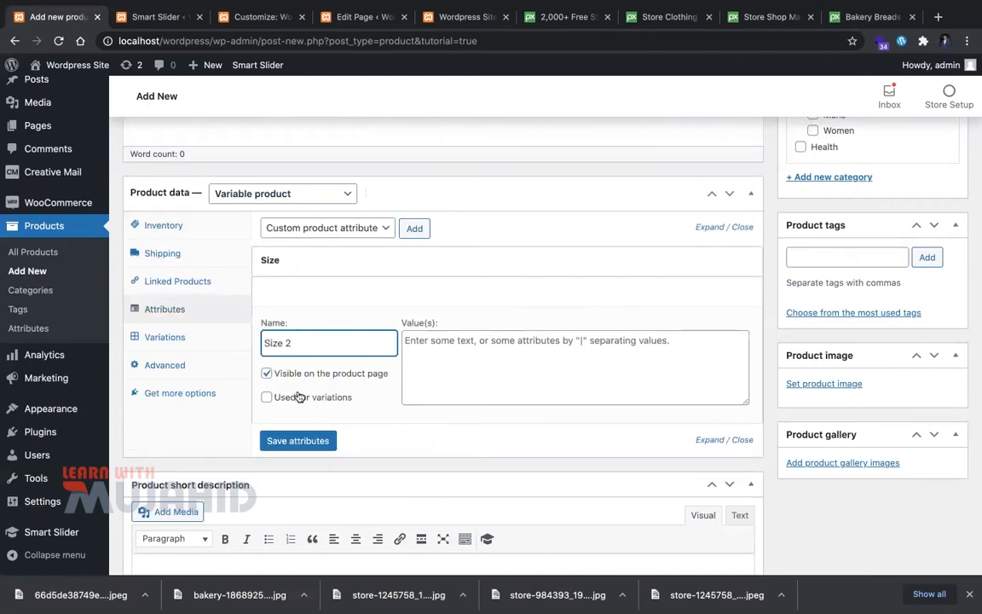
left_click(308, 395)
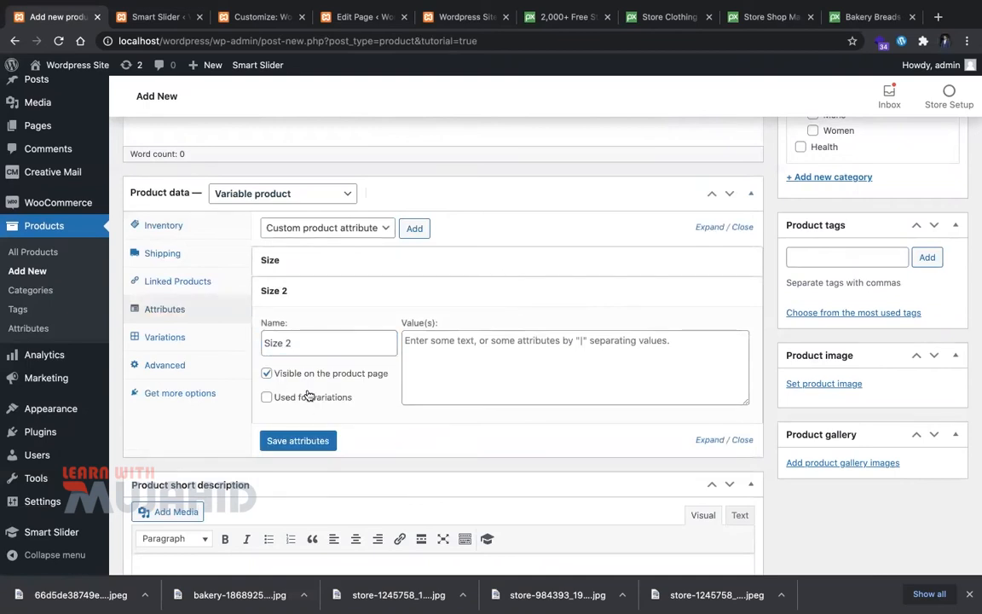
left_click(508, 371)
type("Extra Large")
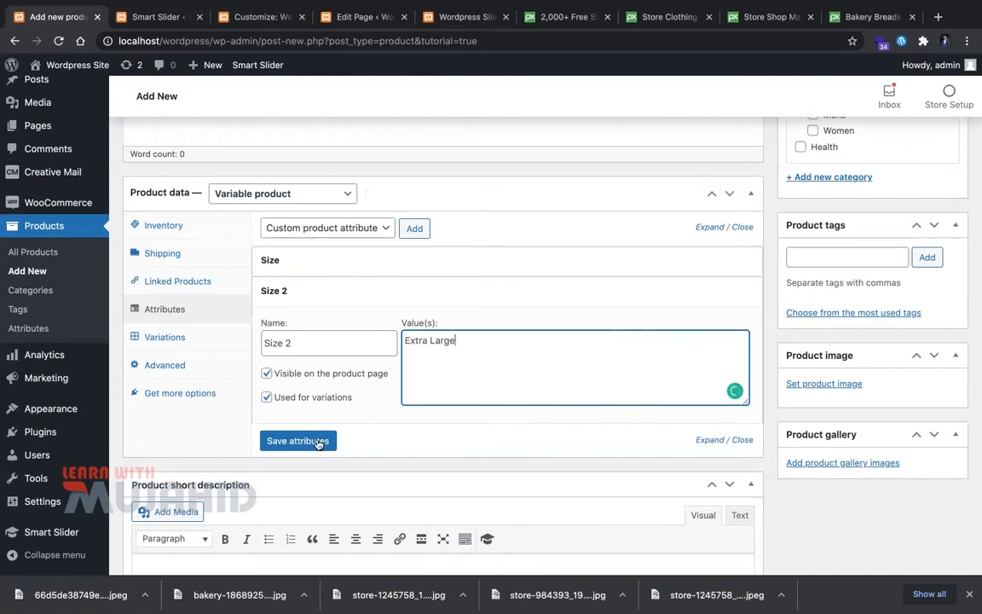
left_click(298, 441)
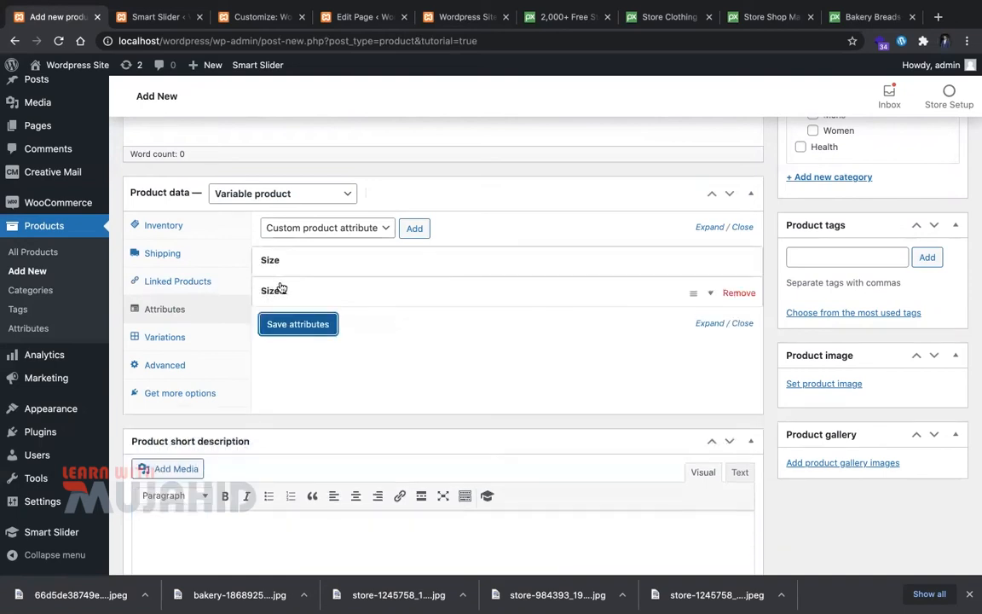
left_click(271, 327)
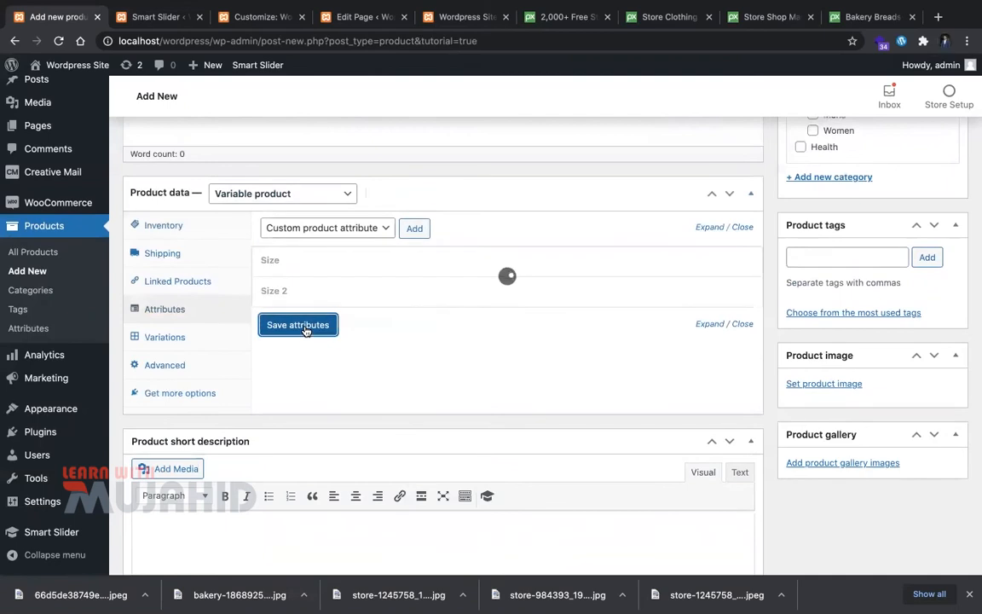
left_click(194, 341)
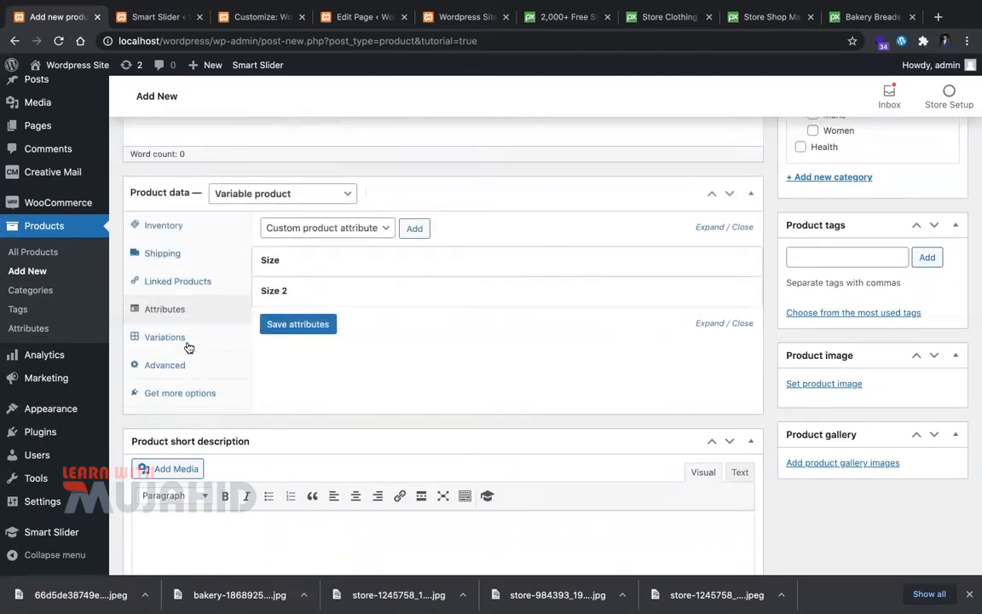
left_click(340, 229)
Step: Create variations from all attribute combinations and dismiss the one-variation-added notice
left_click(377, 247)
left_click(545, 230)
left_click(608, 145)
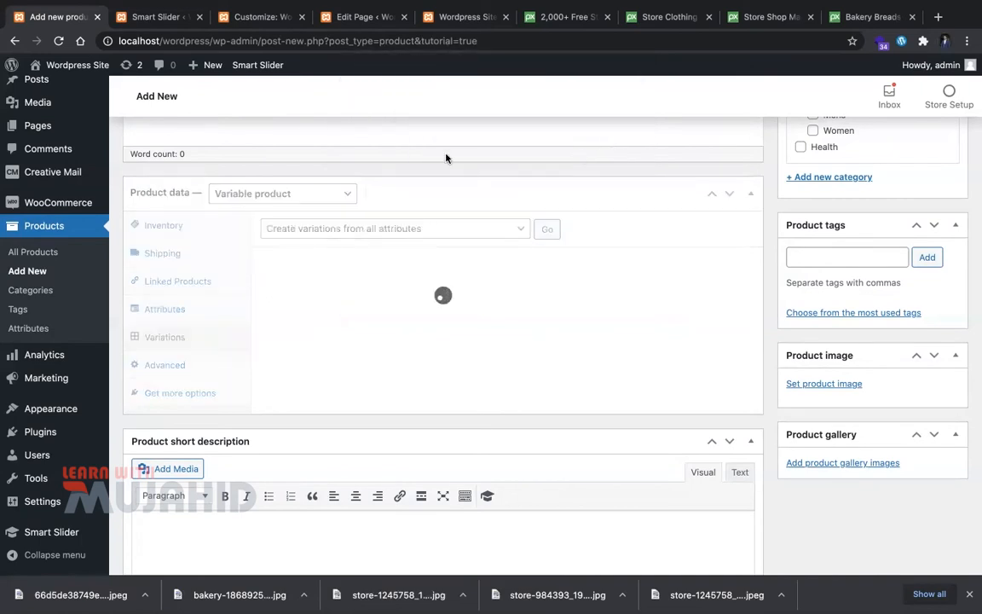
left_click(616, 121)
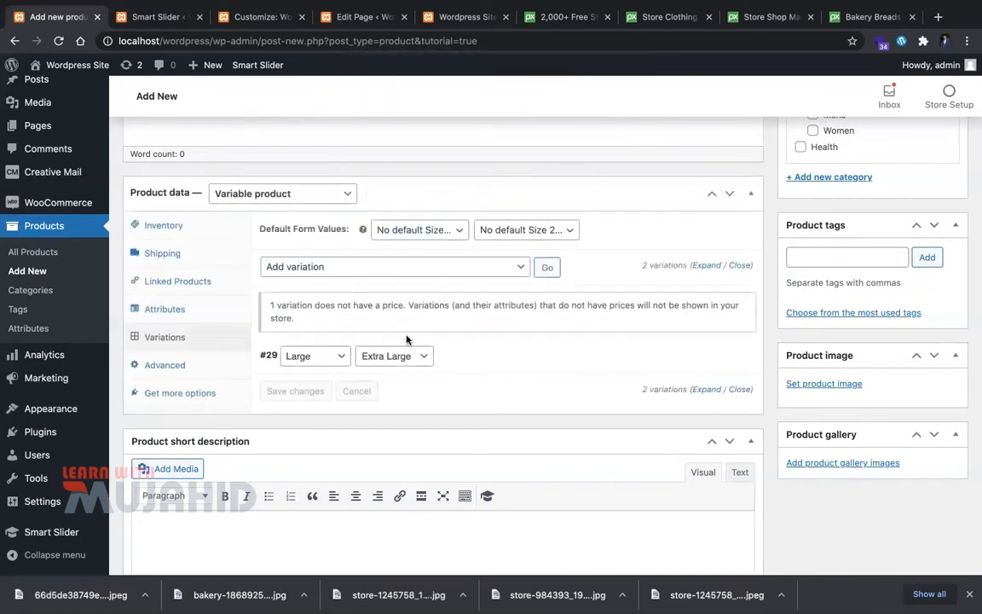
Step: Confirm variation #29's sizes stay Large and Extra Large
left_click(340, 356)
left_click(484, 353)
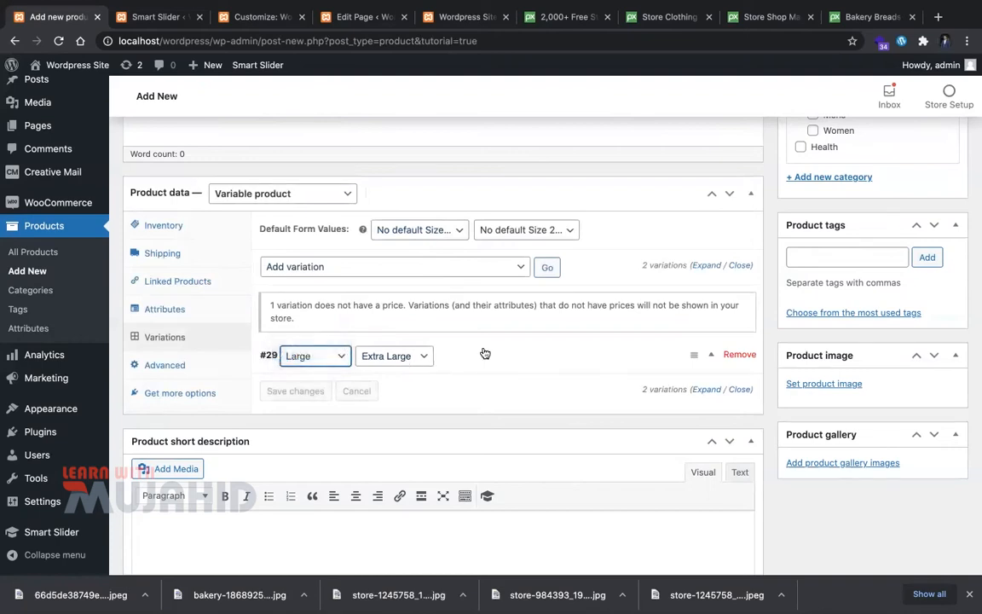
left_click(437, 355)
left_click(409, 367)
left_click(399, 355)
scroll(375, 363, "down", 2)
scroll(362, 365, "down", 4)
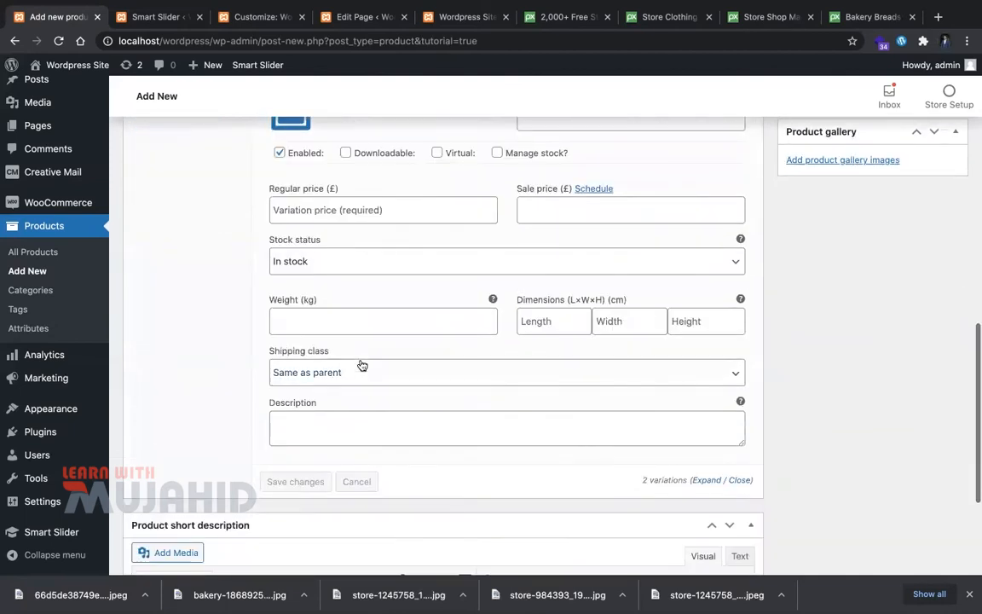
scroll(362, 364, "up", 5)
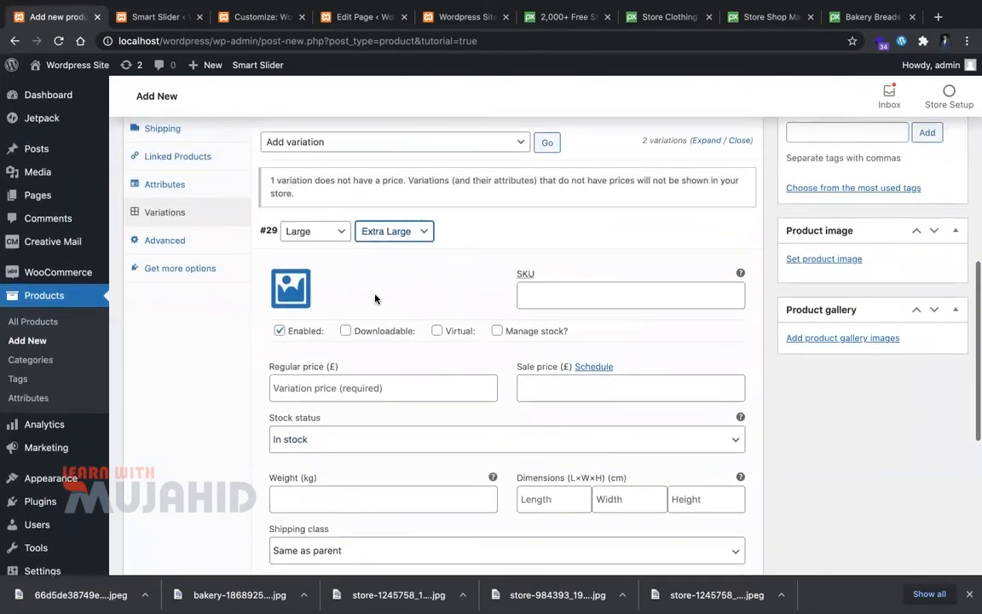
left_click(319, 231)
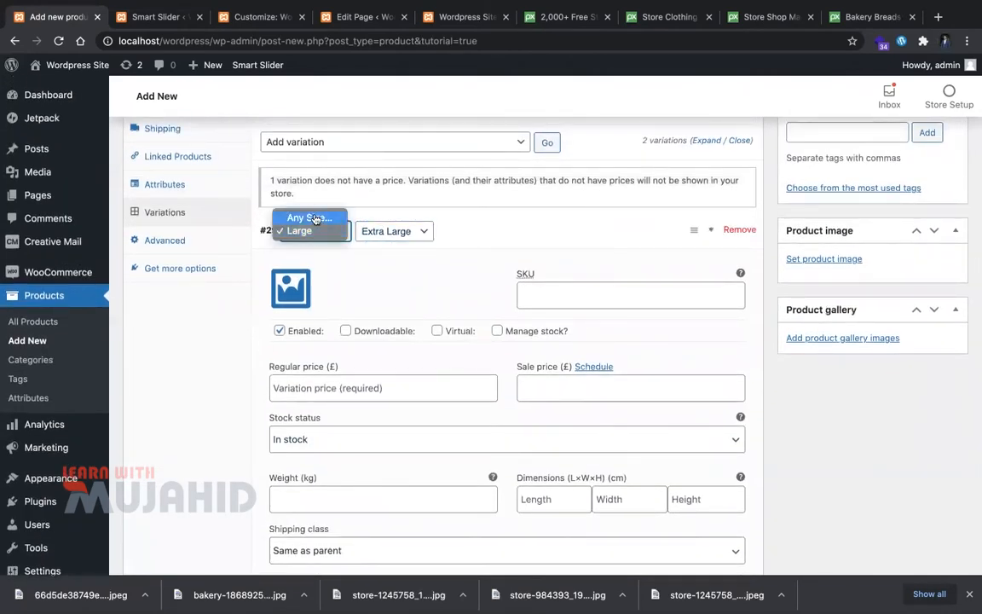
left_click(312, 230)
left_click(420, 240)
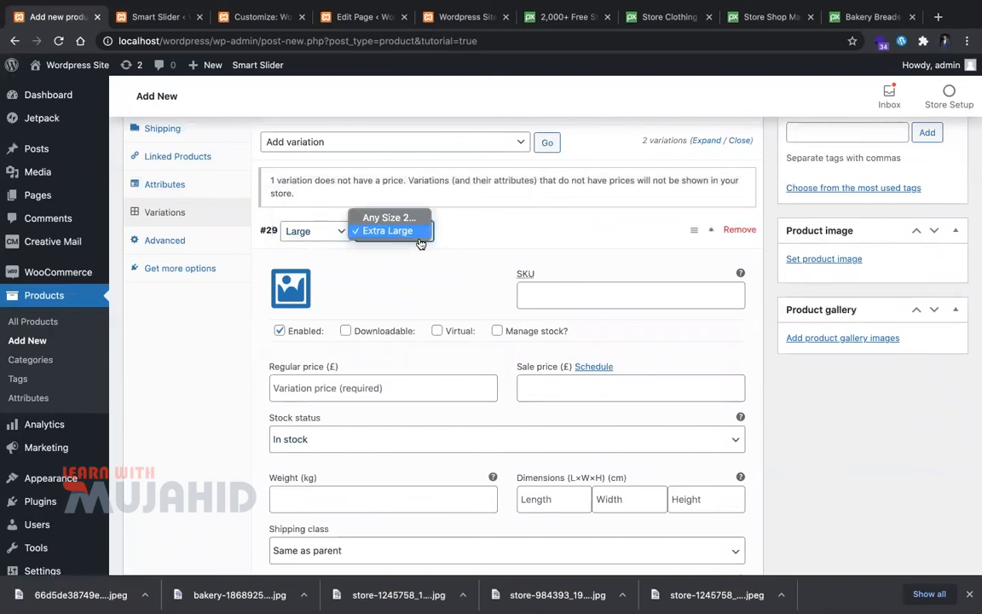
left_click(316, 248)
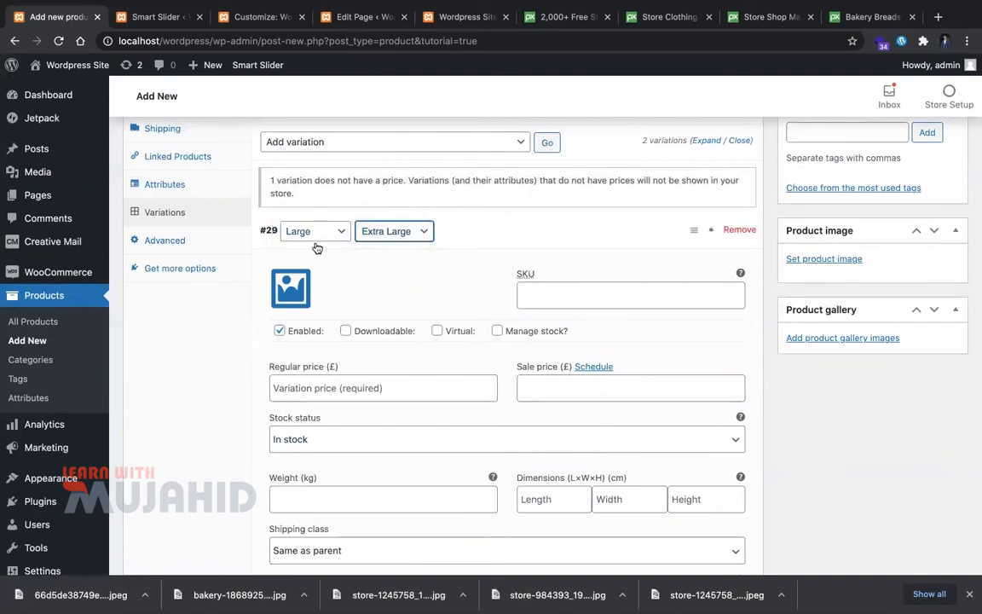
scroll(312, 461, "up", 3)
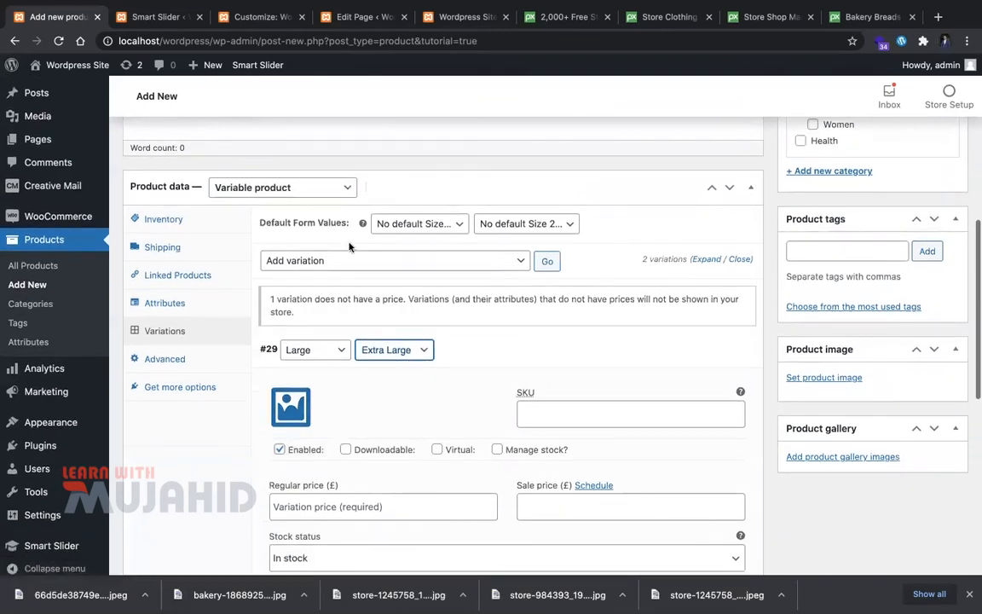
Step: Add another single blank variation to the product
left_click(350, 261)
left_click(558, 257)
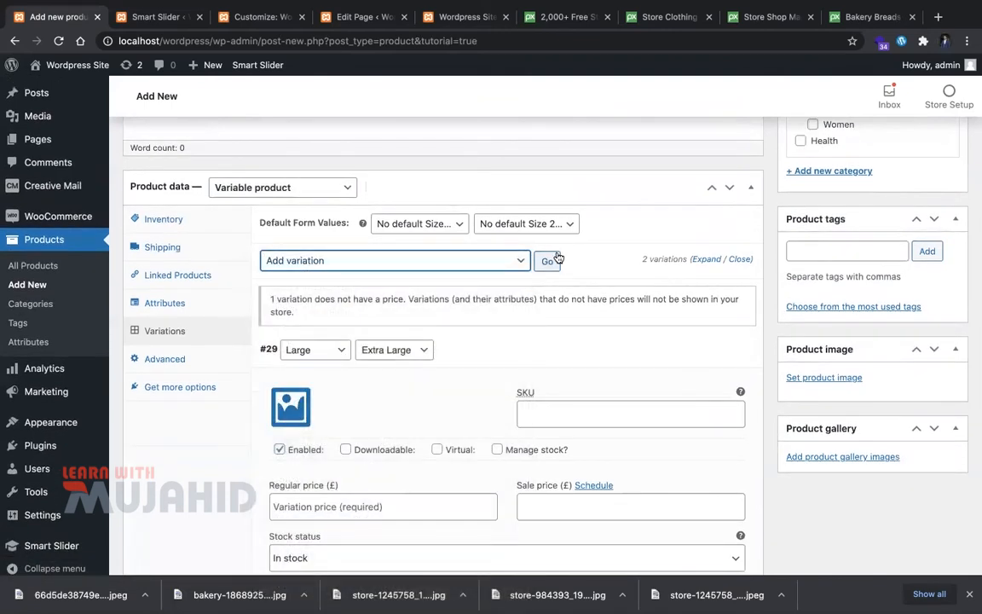
left_click(548, 261)
scroll(443, 388, "down", 5)
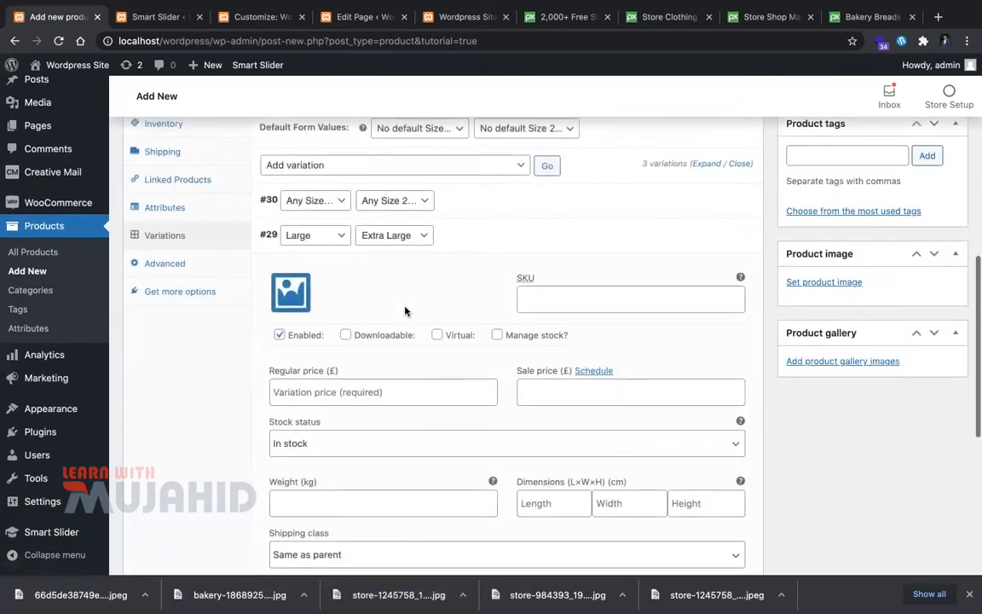
scroll(406, 256, "down", 2)
scroll(416, 279, "up", 8)
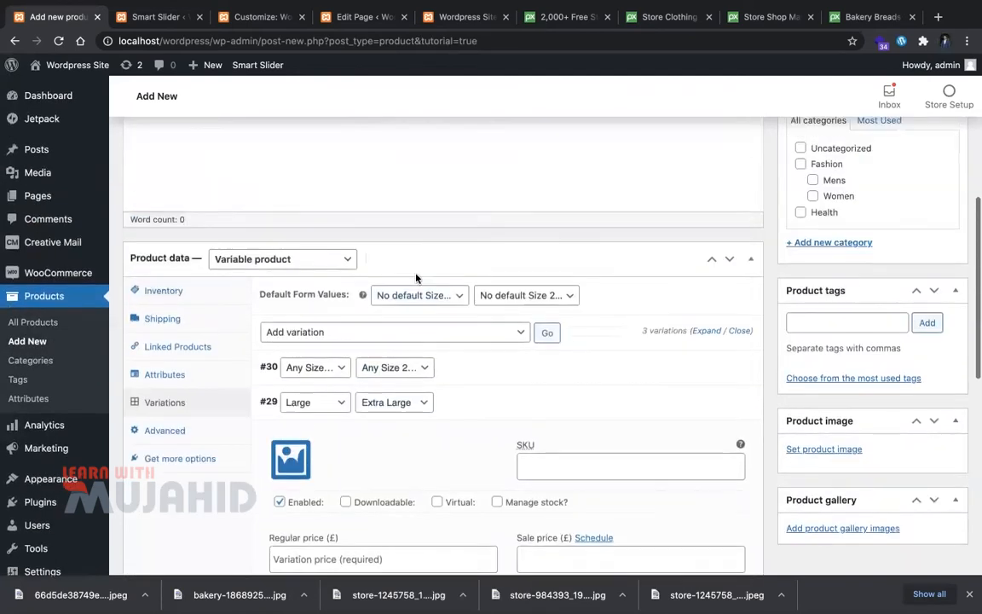
scroll(339, 323, "up", 3)
scroll(340, 322, "down", 1)
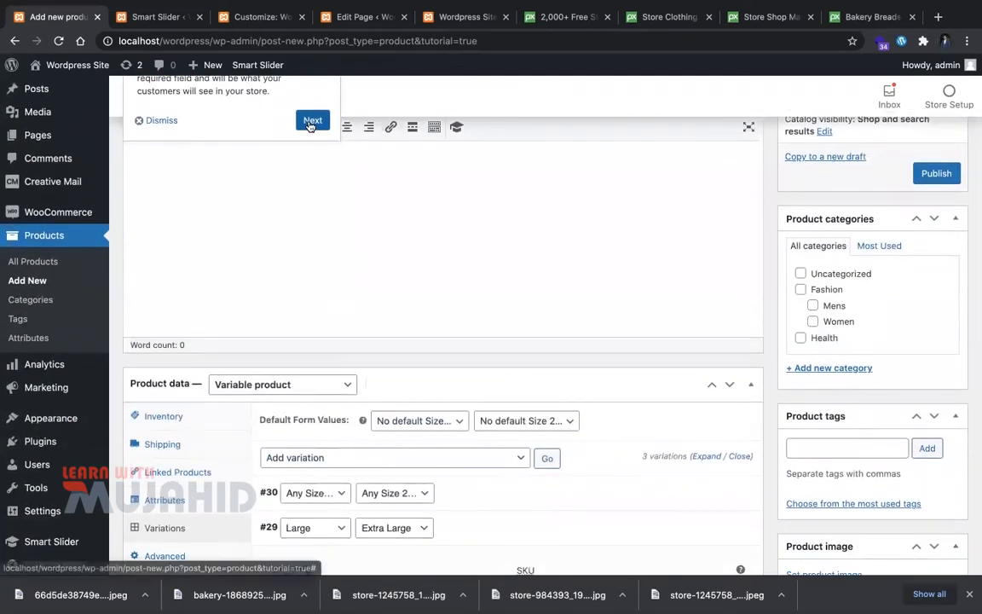
Step: Dismiss the tutorial tip and recheck variation #29 at Large and Extra Large
left_click(310, 124)
scroll(370, 484, "down", 2)
scroll(314, 405, "down", 2)
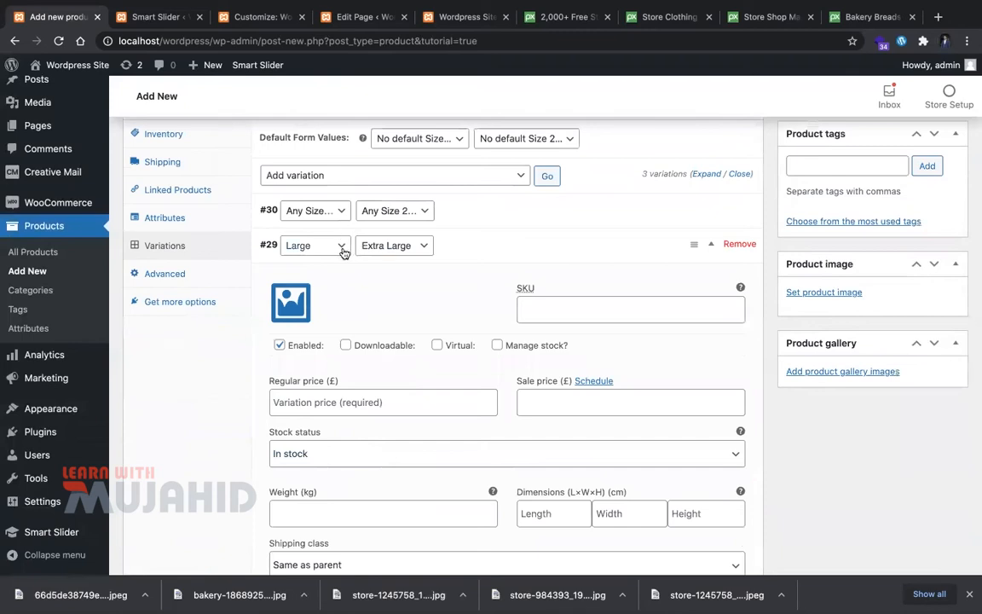
left_click(342, 249)
left_click(382, 253)
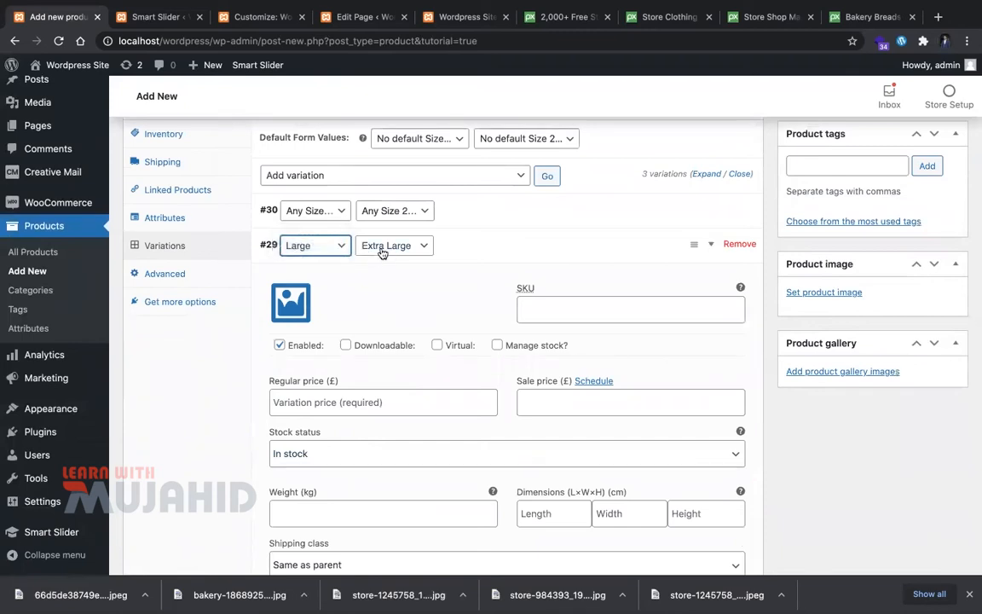
left_click(384, 248)
left_click(317, 255)
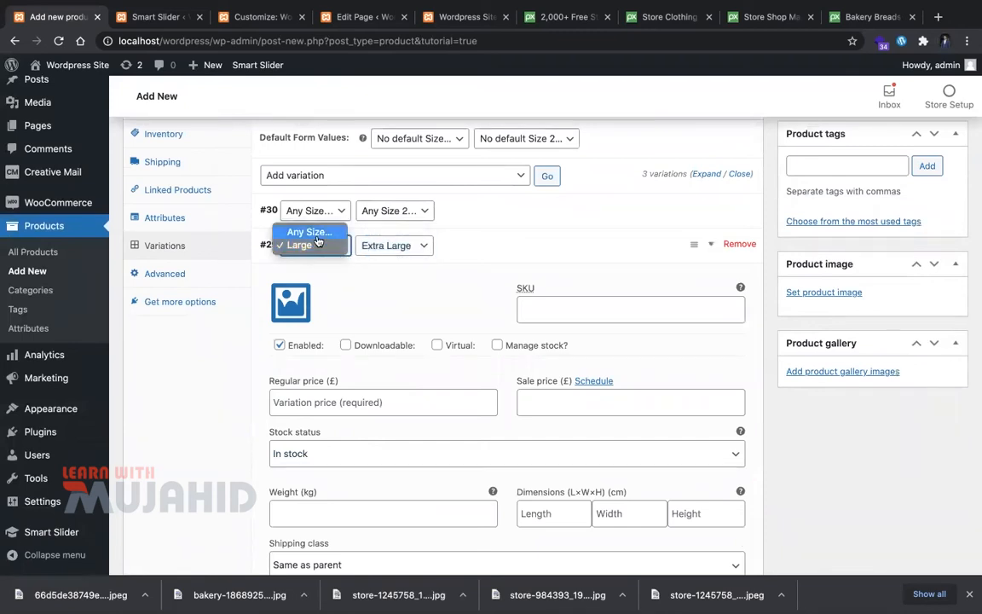
left_click(303, 246)
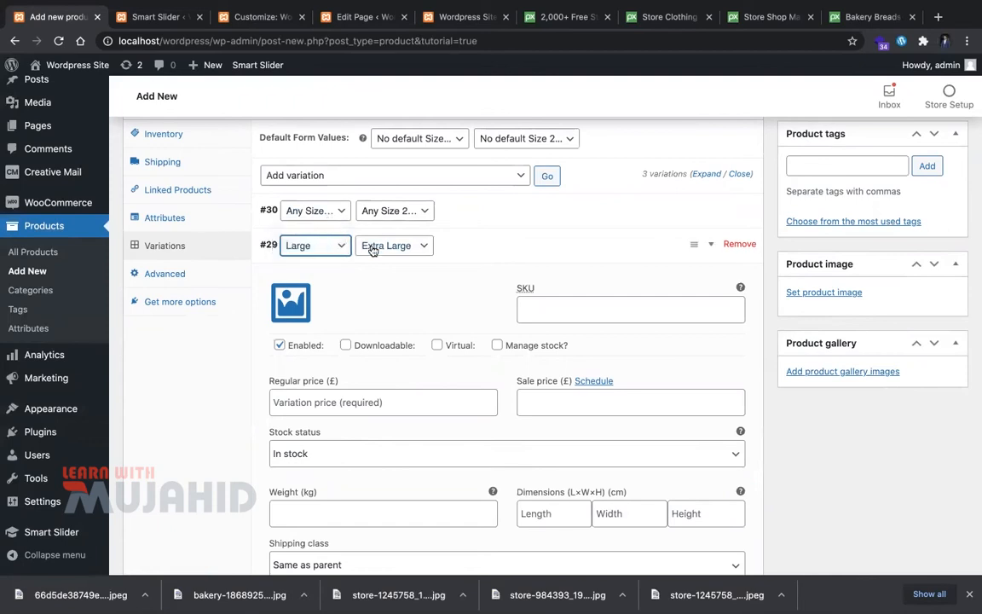
left_click(373, 247)
left_click(303, 248)
left_click(304, 251)
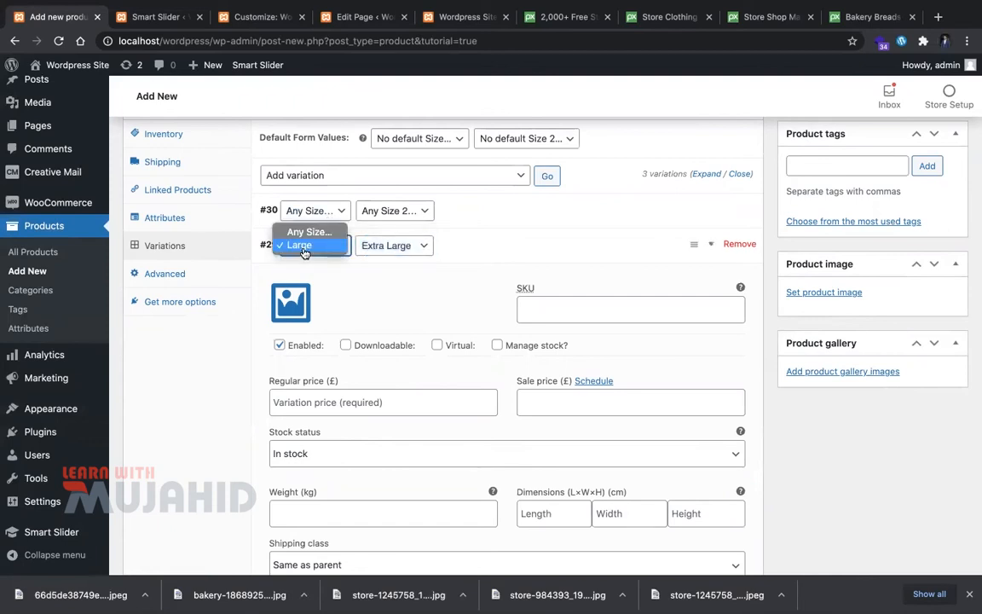
left_click(304, 250)
left_click(388, 246)
left_click(401, 240)
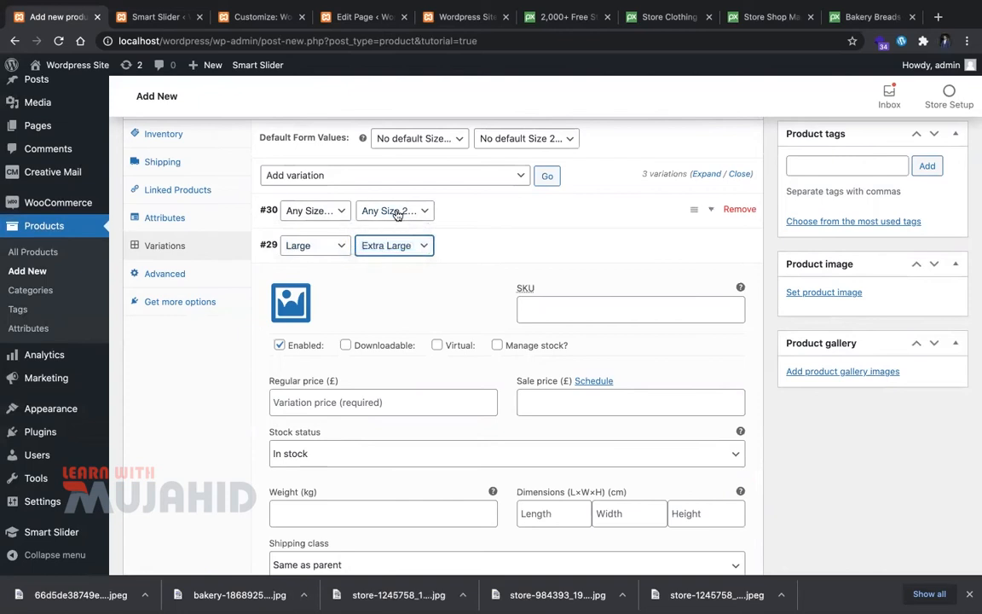
Step: Set variation #30's first Size dropdown to Large
left_click(352, 213)
left_click(322, 216)
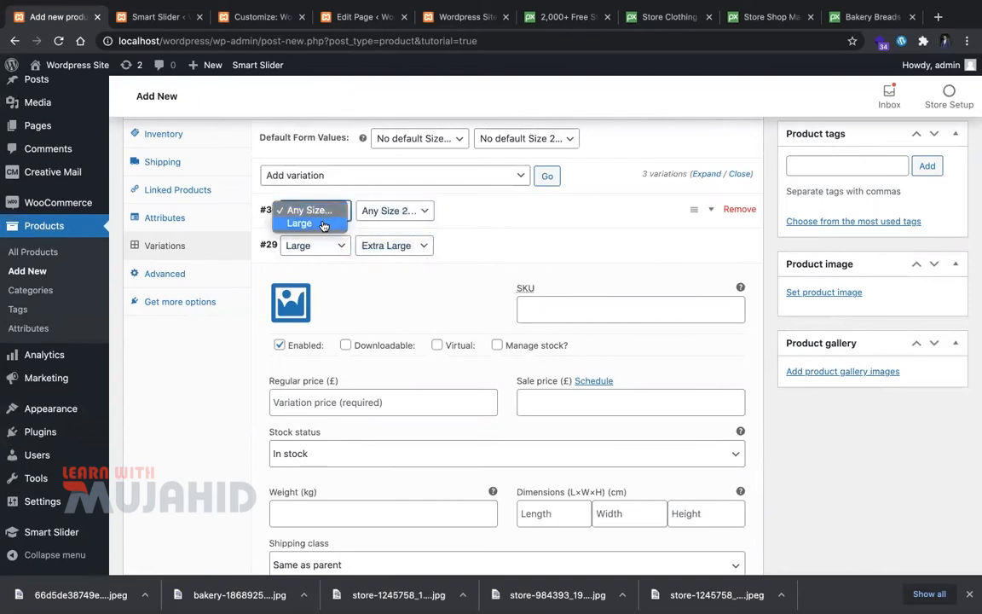
left_click(312, 224)
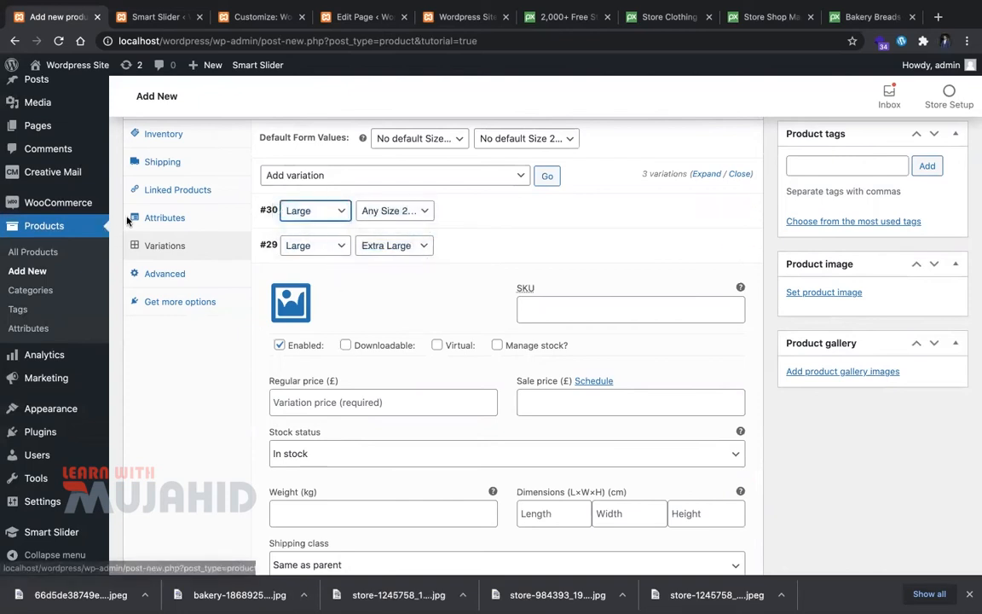
left_click(164, 218)
Step: Edit the Size 2 attribute values to Extra Large, Large and save the attributes
left_click(523, 271)
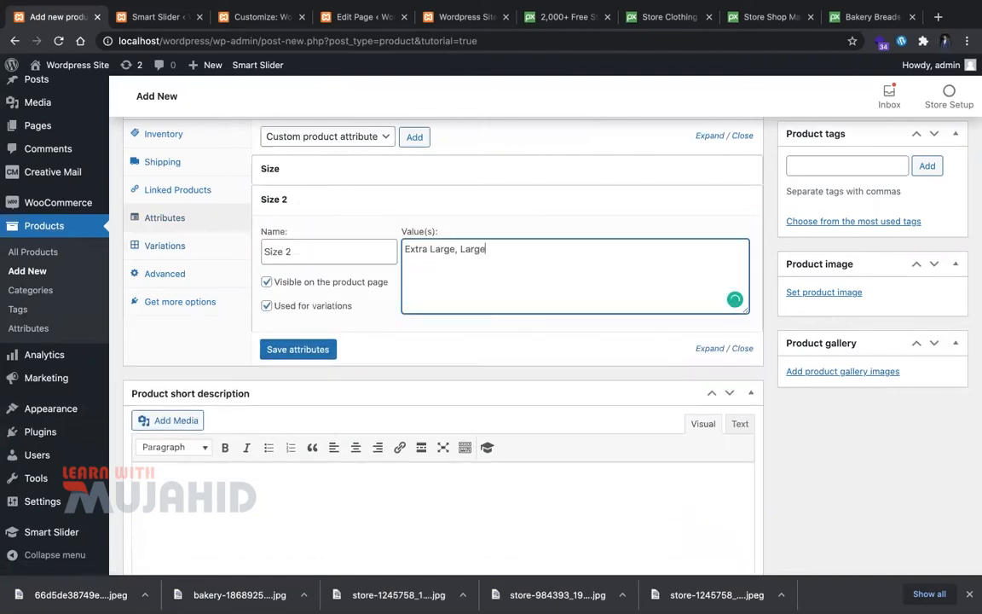
left_click(296, 349)
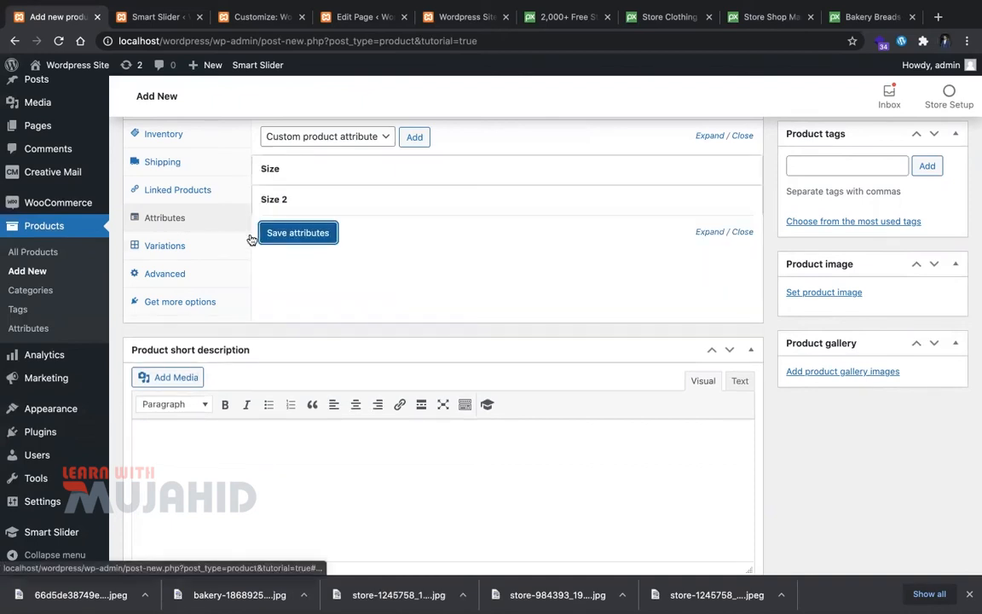
left_click(296, 240)
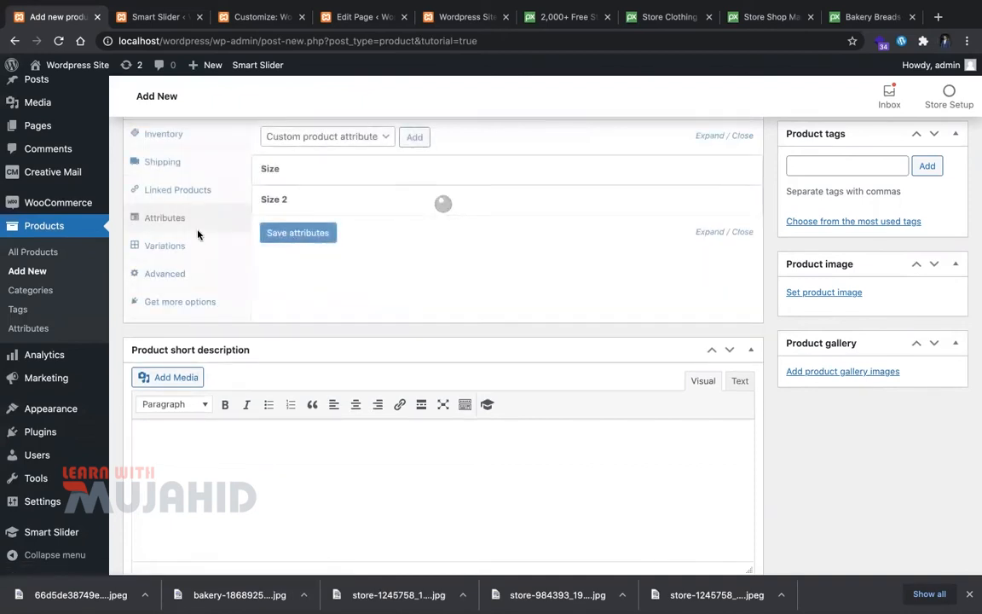
left_click(175, 245)
Step: Set Size 2 to Extra Large, Large on variations #29 and #30 and save changes
left_click(329, 299)
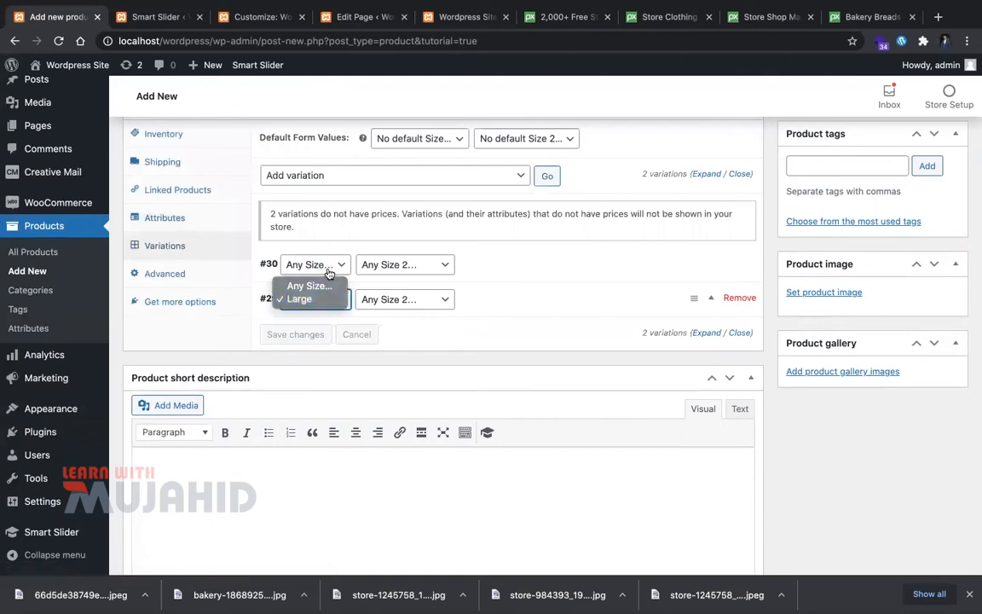
left_click(329, 272)
left_click(335, 274)
left_click(389, 273)
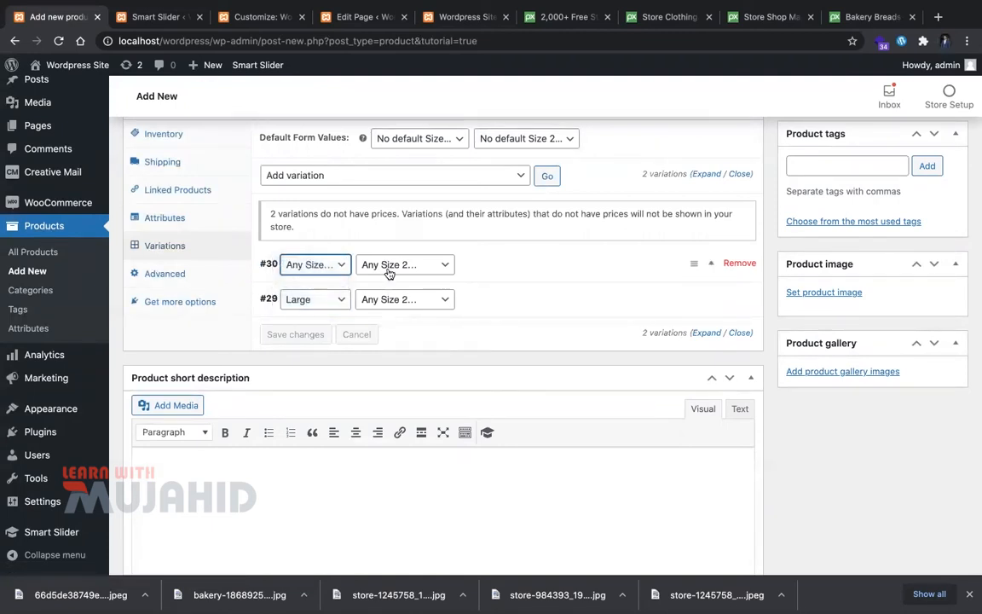
left_click(389, 271)
left_click(395, 277)
left_click(399, 300)
left_click(404, 312)
left_click(286, 336)
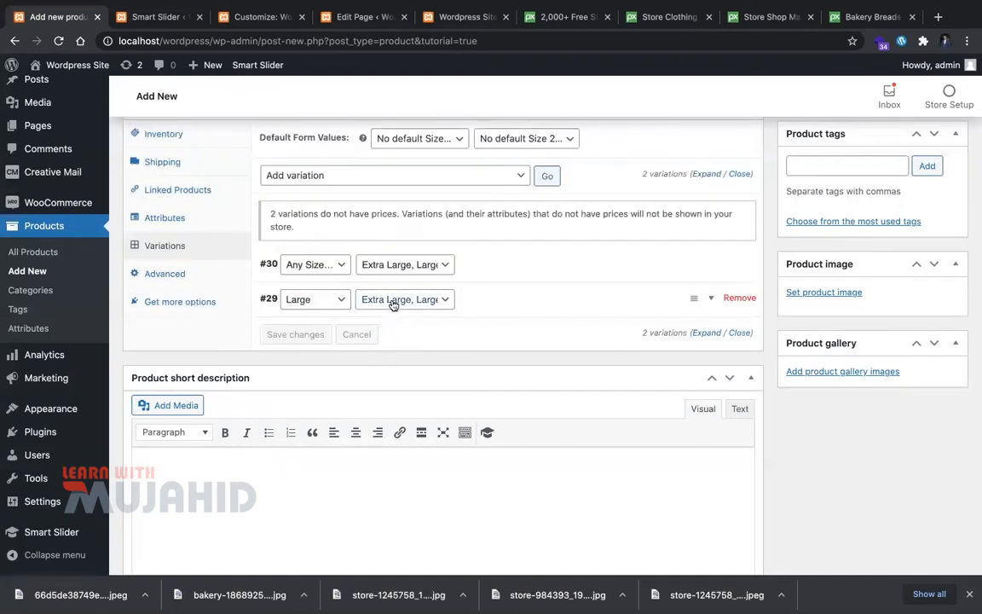
Step: Expand variation #30's details and go to its regular price field
left_click(714, 264)
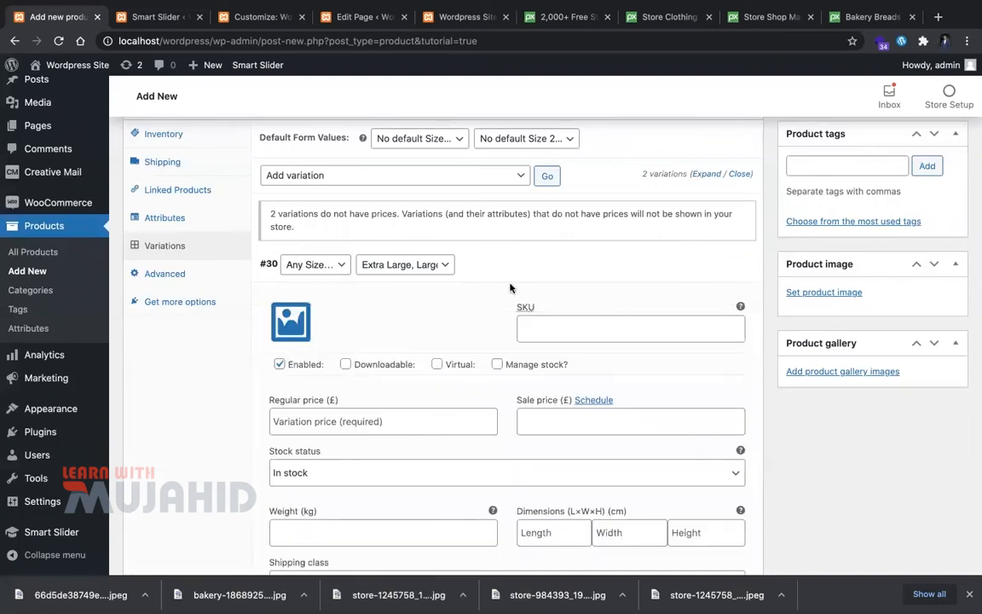
scroll(341, 271, "down", 1)
left_click(314, 221)
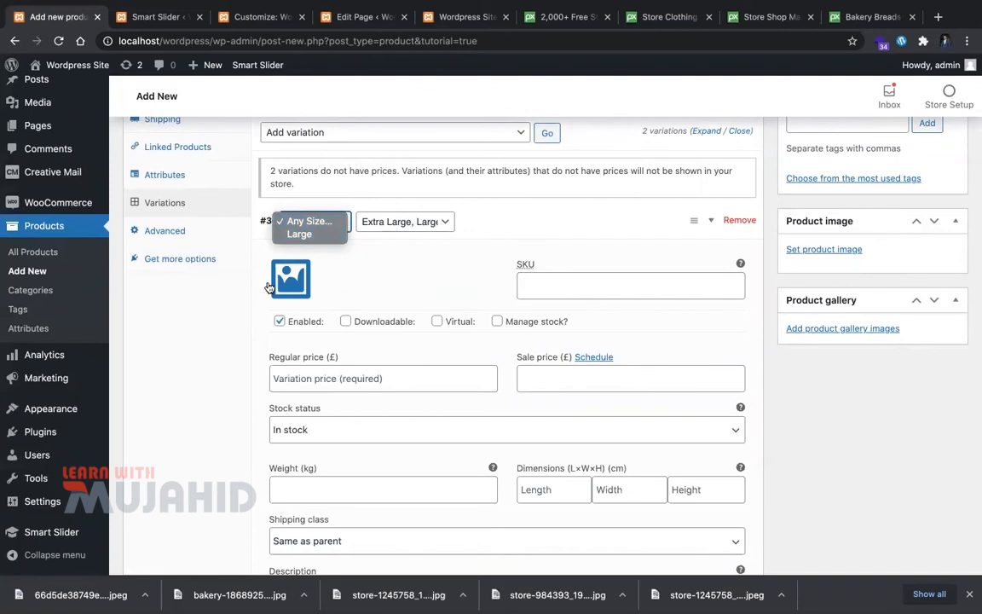
left_click(245, 308)
scroll(341, 281, "down", 3)
left_click(377, 266)
Step: Enter a £30 regular price for variation #30
type("30")
key("Tab")
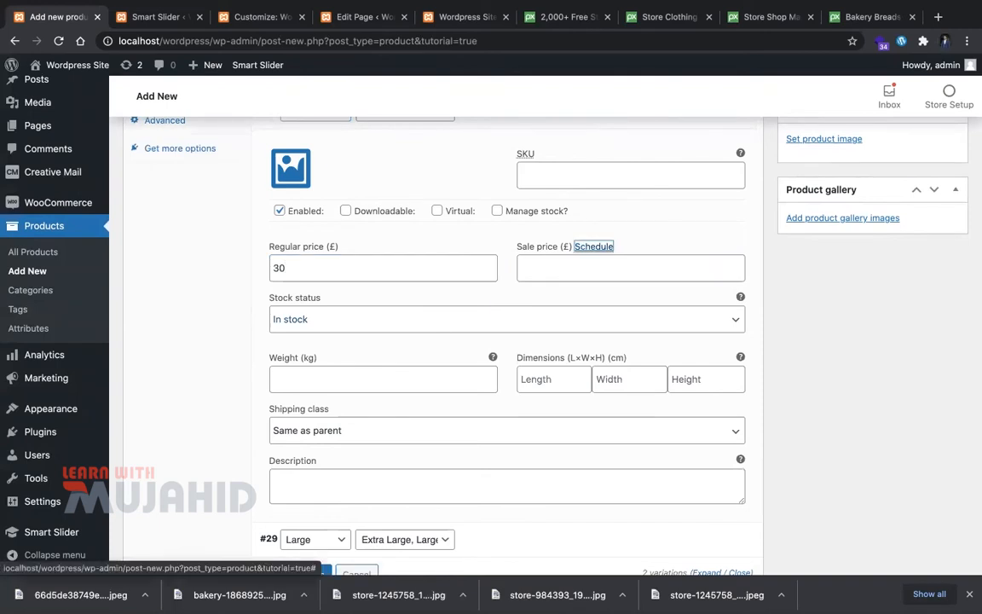
left_click(620, 290)
left_click(620, 266)
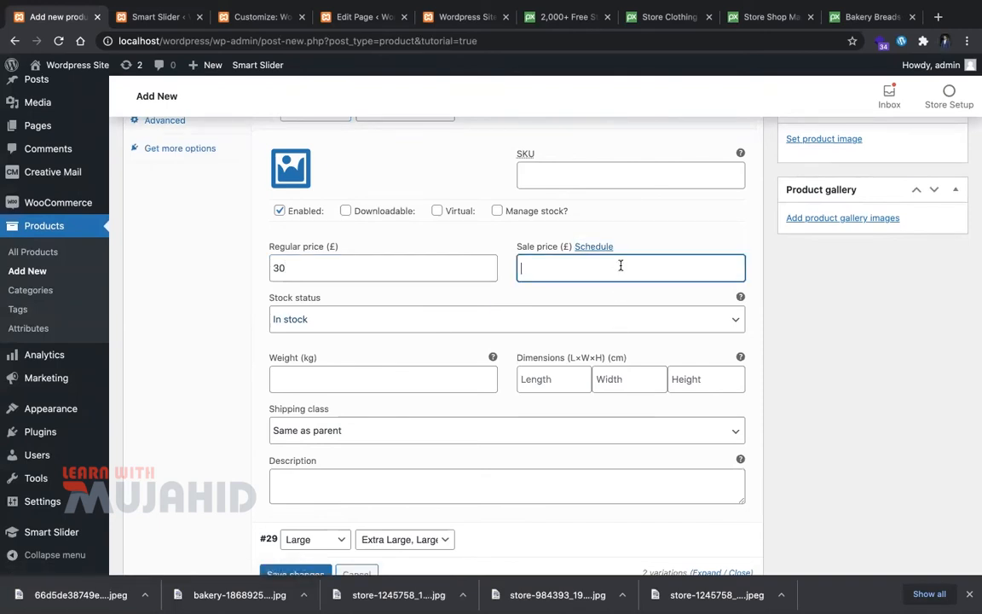
scroll(533, 224, "up", 5)
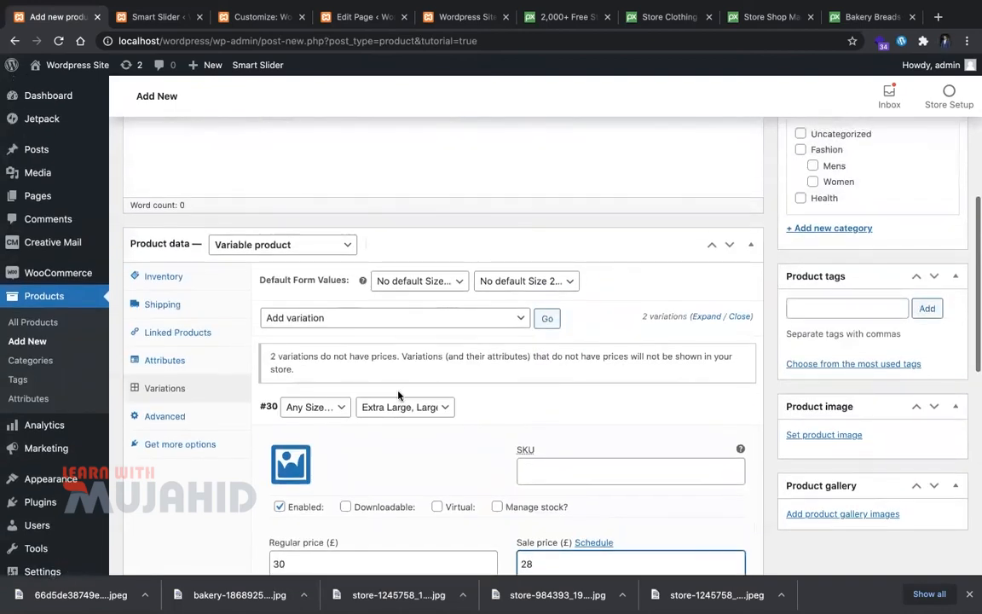
left_click(593, 410)
scroll(592, 408, "down", 3)
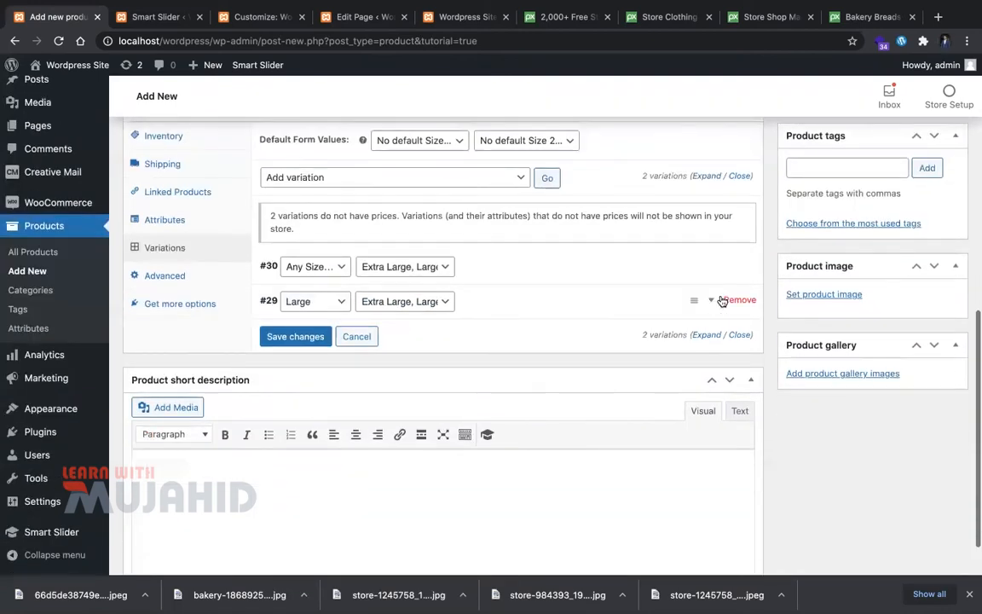
Step: Check that variation #29's Size remains Large
left_click(574, 316)
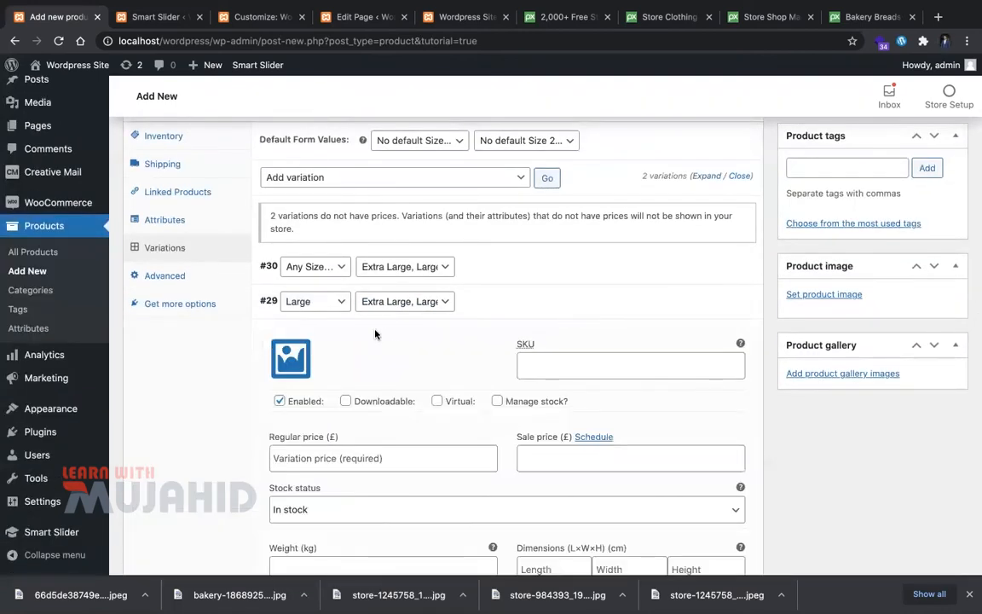
left_click(309, 302)
left_click(620, 311)
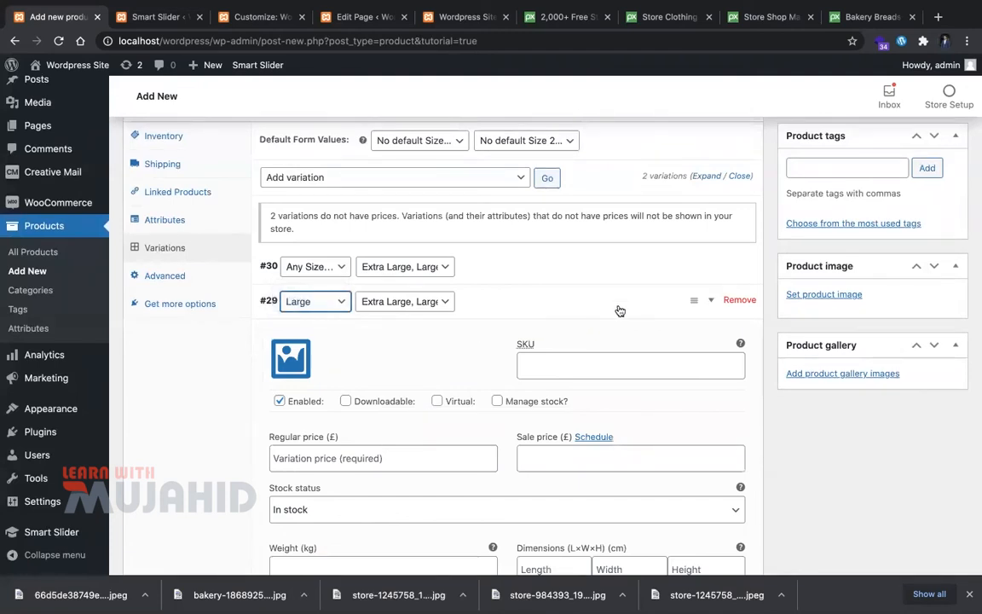
left_click(618, 309)
scroll(430, 322, "down", 1)
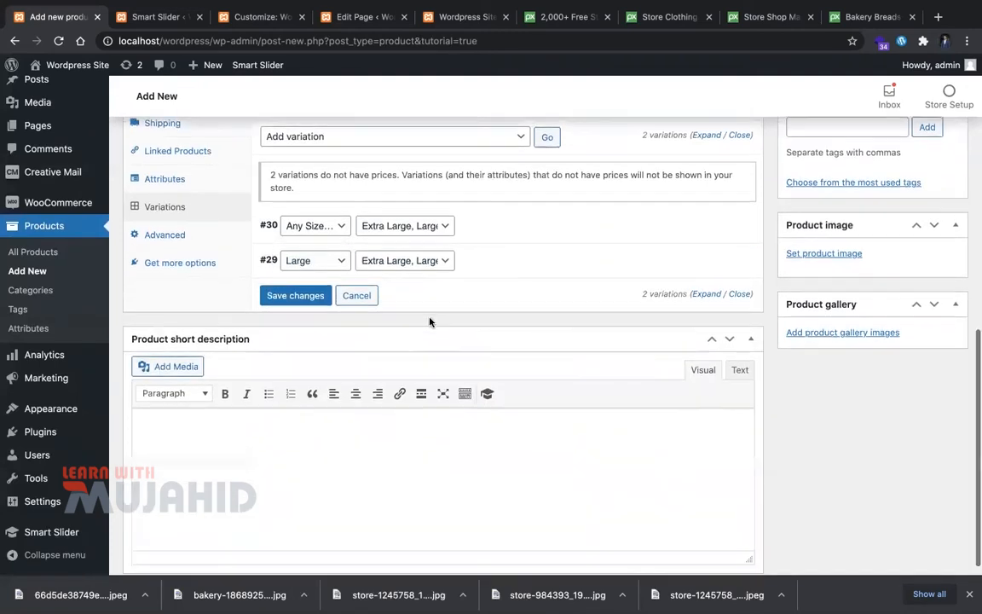
Step: Give variation #29 a £40 regular price and £35 sale price, and save
left_click(687, 261)
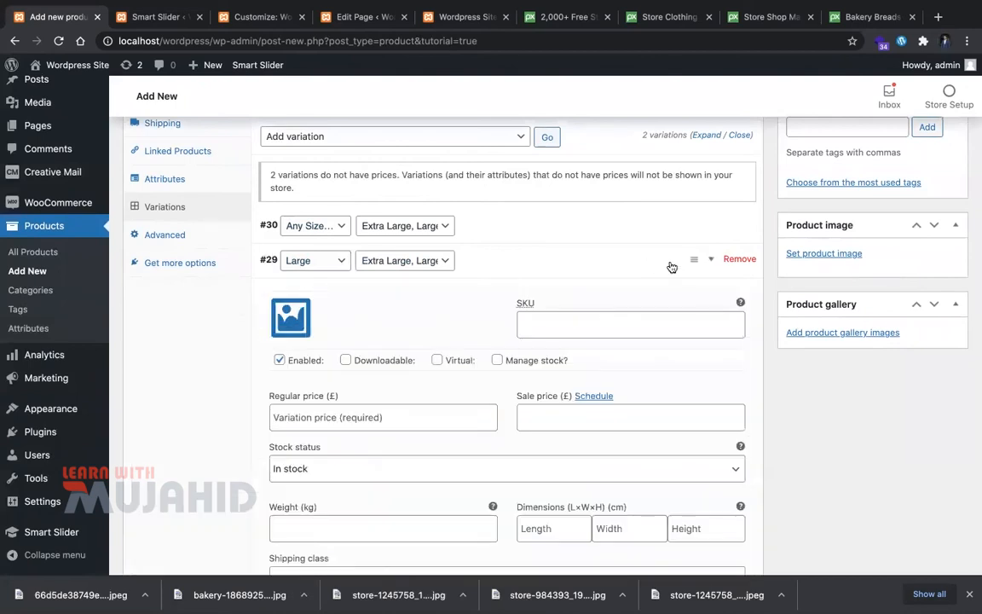
left_click(442, 420)
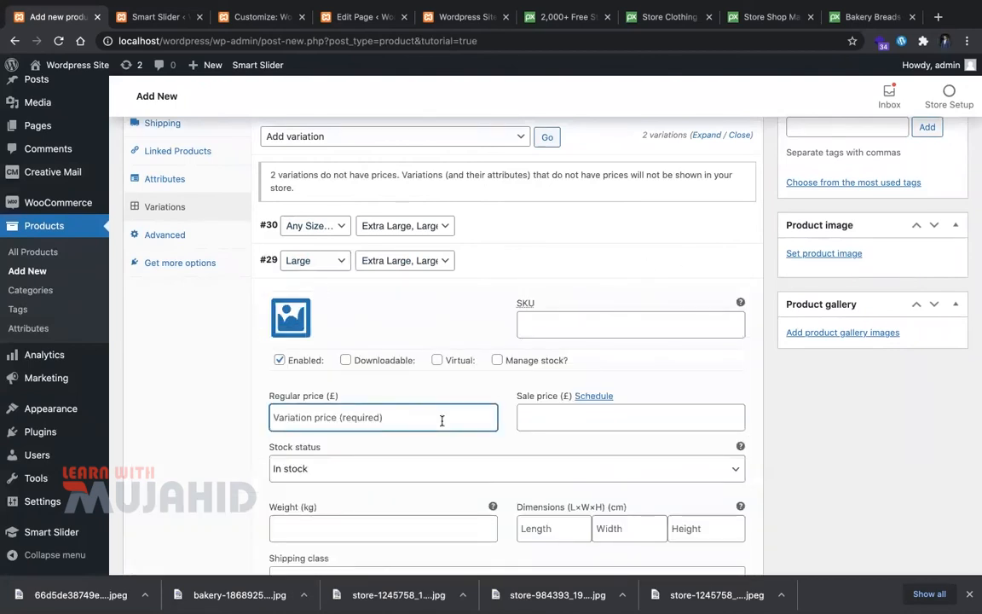
type("40")
key("Tab")
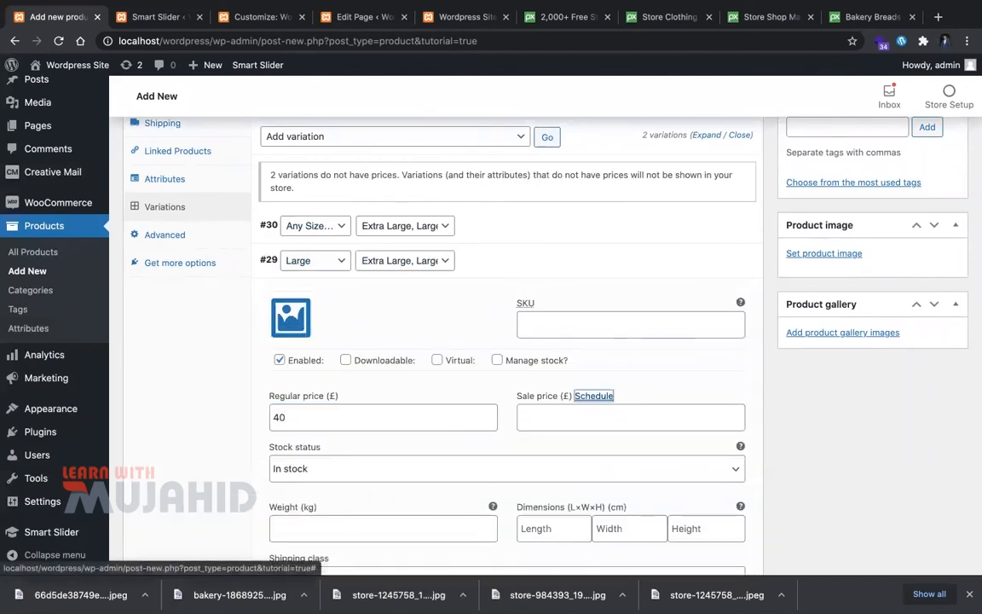
left_click(590, 417)
type("35")
scroll(554, 434, "down", 3)
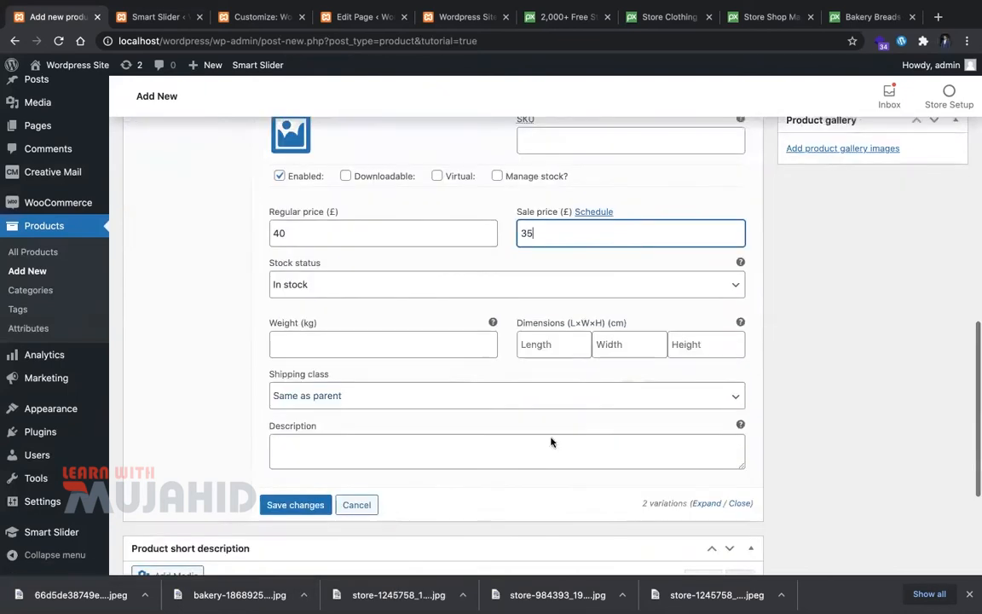
left_click(295, 453)
Step: Paste the Lorem Ipsum paragraph into the product description
scroll(555, 299, "up", 3)
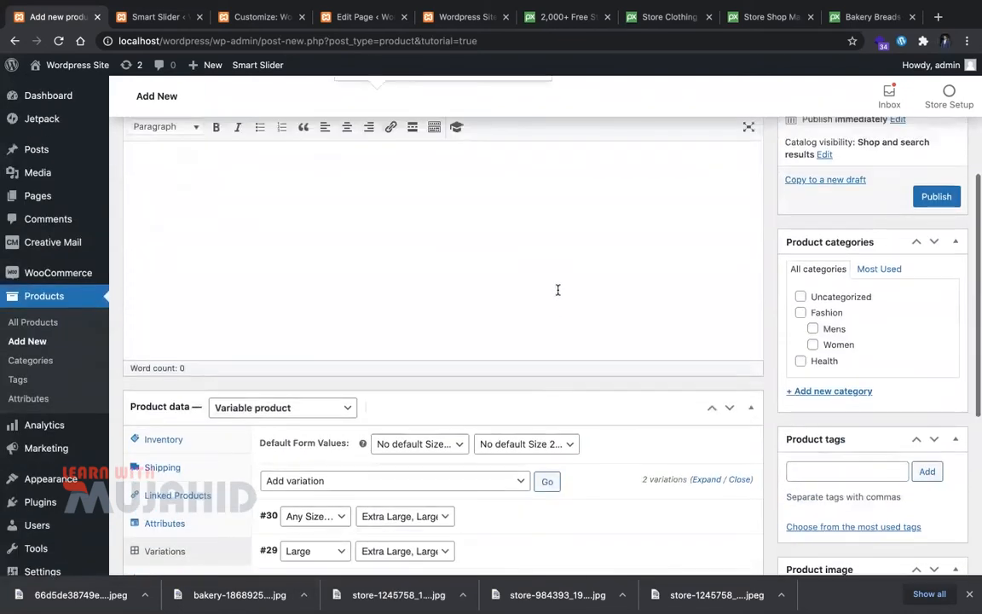
type("Lorem Ipsum is simply dummy text of the printing and typesetting industry. Lorem Ipsum has been the industry's standard dummy text ever since the 1500s, when an unknown printer took a galley of type and scrambled it to make a type specimen book. It has survived not only five centuries, but also the leap into electronic typesetting, remaining essentially unchanged. It was popularised in the 1960s with the release of Letraset sheets containing Lorem Ipsum passages, and more recently with desktop publishing software like Aldus PageMaker including versions of Lorem Ipsum.")
scroll(434, 415, "down", 5)
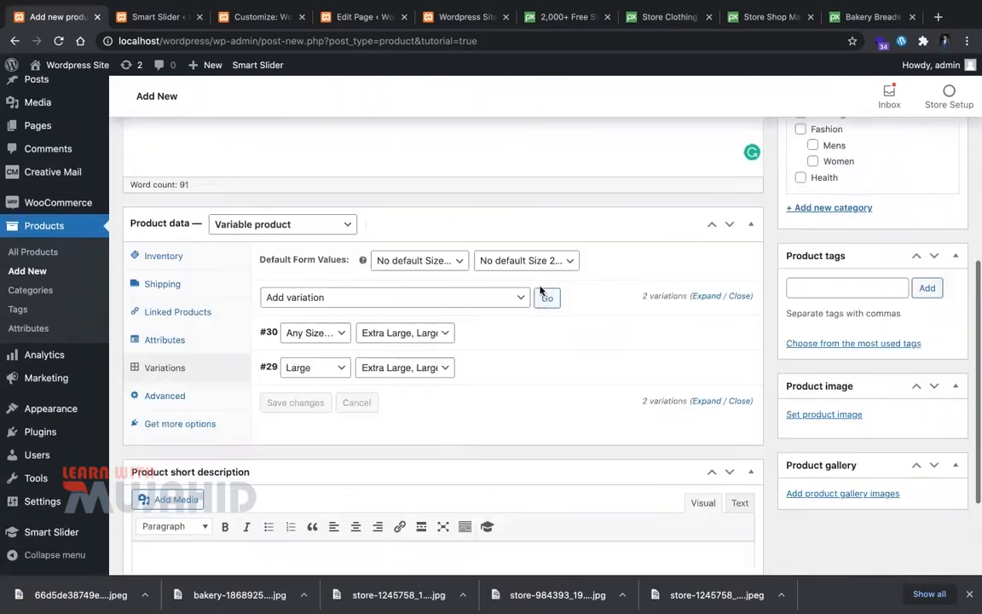
Step: Paste the Lorem Ipsum paragraph into the Product short description
left_click(434, 415)
type("Lorem Ipsum is simply dummy text of the printing and typesetting industry. Lorem Ipsum has been the industry's standard dummy text ever since the 1500s, when an unknown printer took a galley of type and scrambled it to make a type specimen book. It has survived not only five centuries, but also the leap into electronic typesetting, remaining essentially unchanged. It was popularised in the 1960s with the release of Letraset sheets containing Lorem Ipsum passages, and more recently with desktop publishing software like Aldus PageMaker including versions of Lorem Ipsum.")
scroll(435, 415, "up", 5)
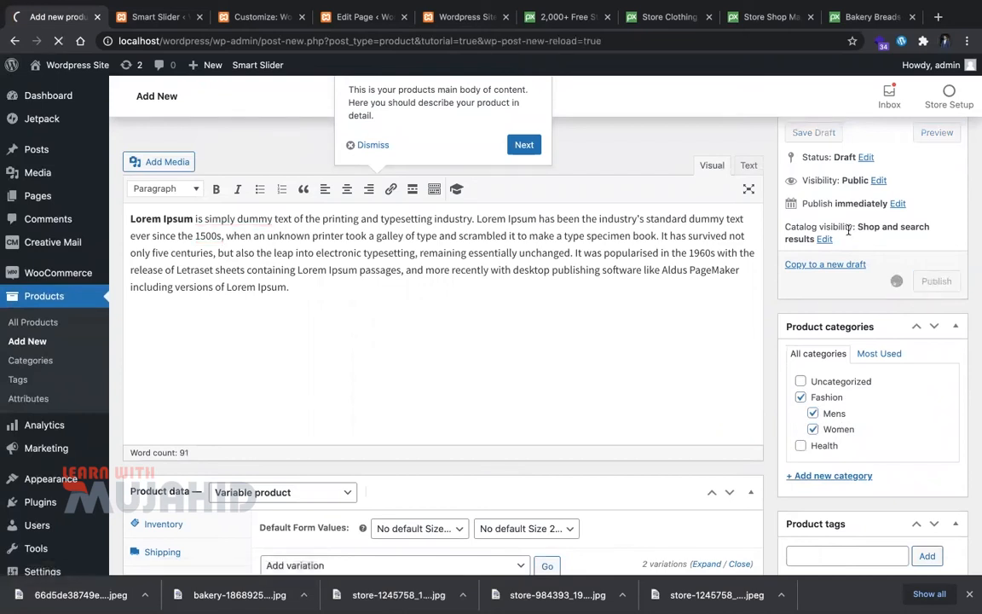
scroll(693, 391, "down", 4)
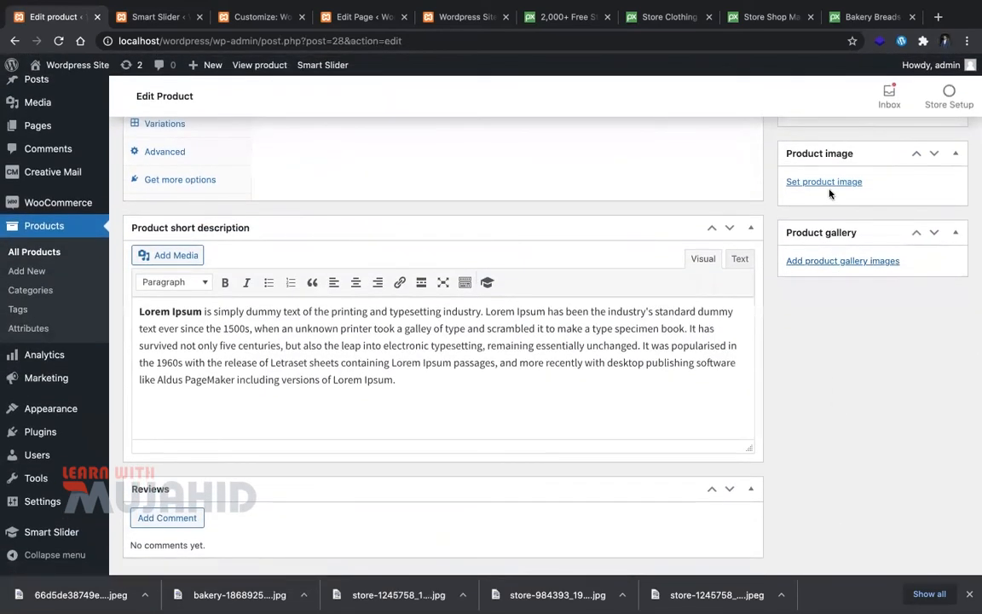
Step: Set the T-shirt photo from the Media Library as product image and update the product
left_click(822, 182)
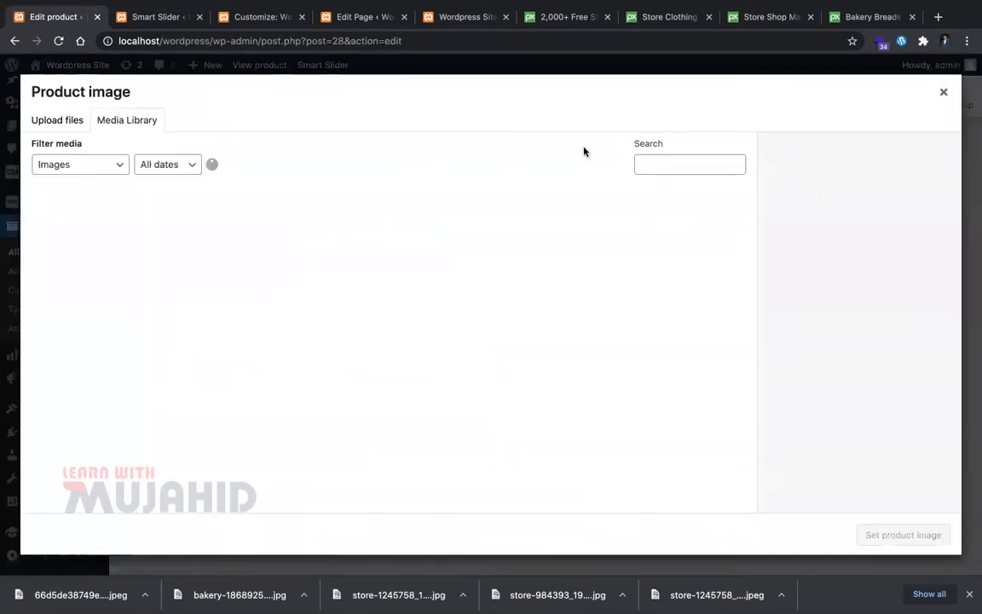
left_click(103, 203)
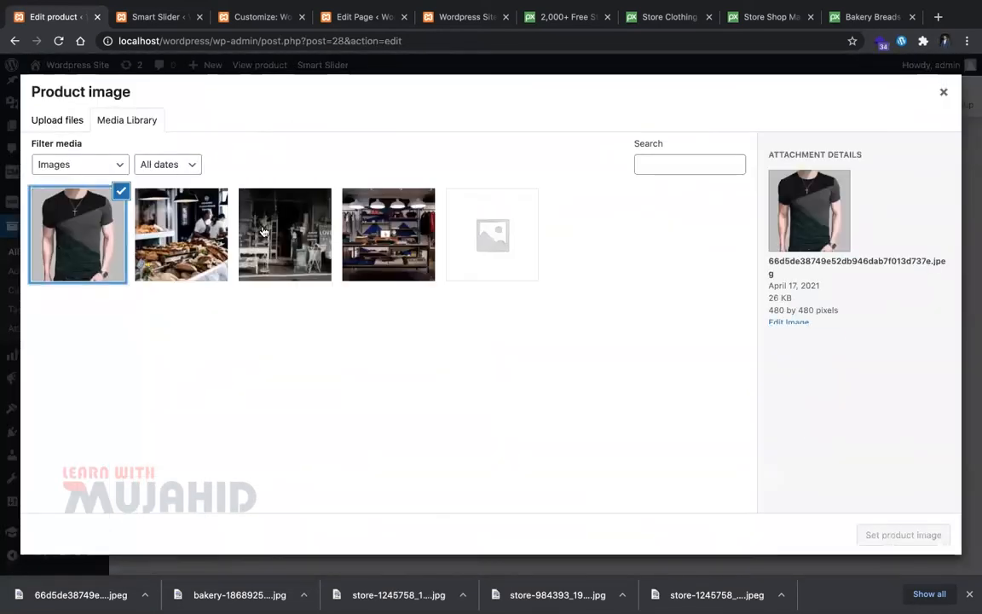
left_click(899, 534)
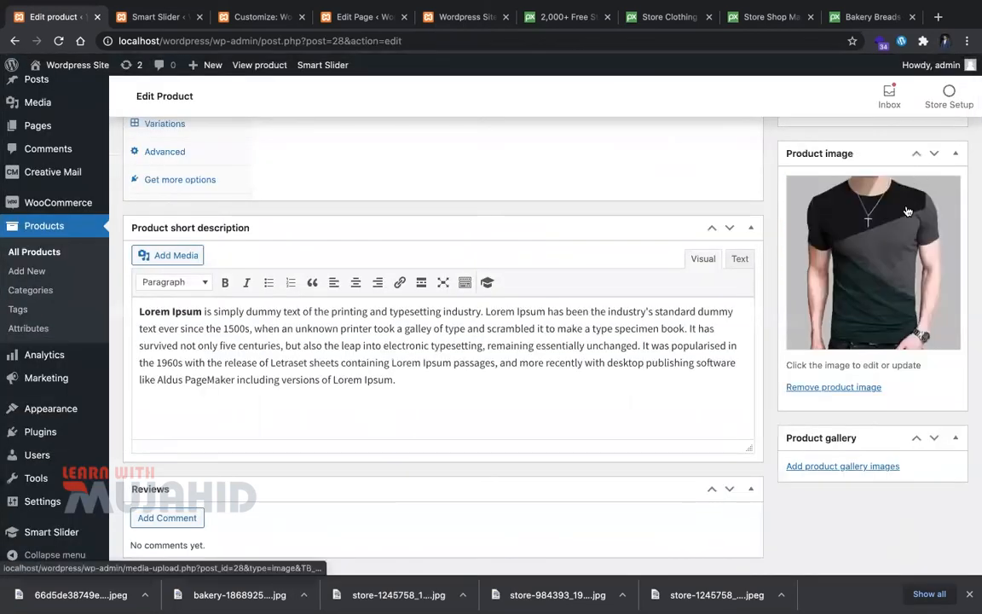
scroll(934, 295, "up", 10)
left_click(936, 313)
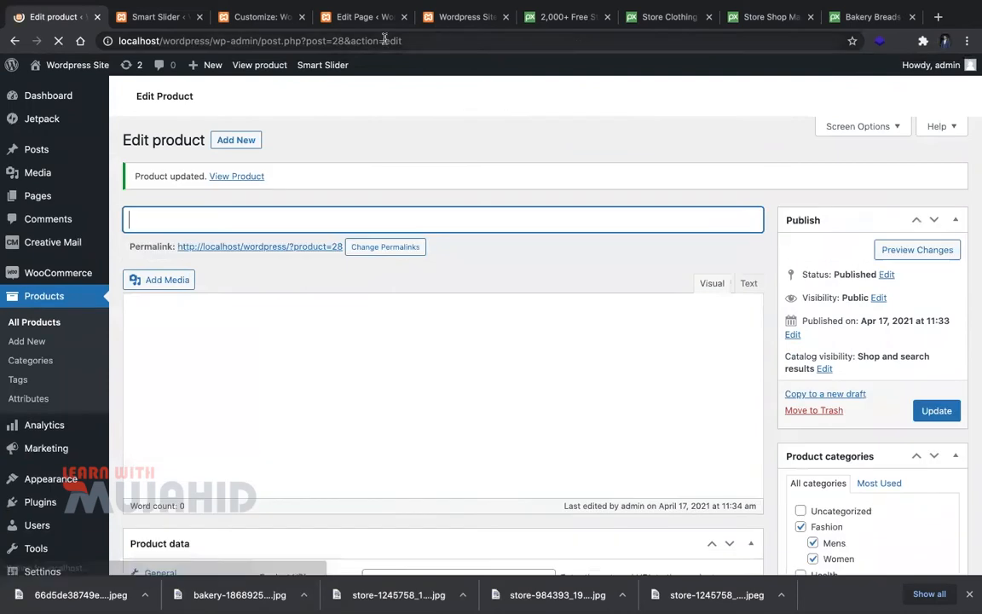
left_click(157, 17)
Step: Return to the product editor and preview the T-shirt on the storefront
left_click(81, 21)
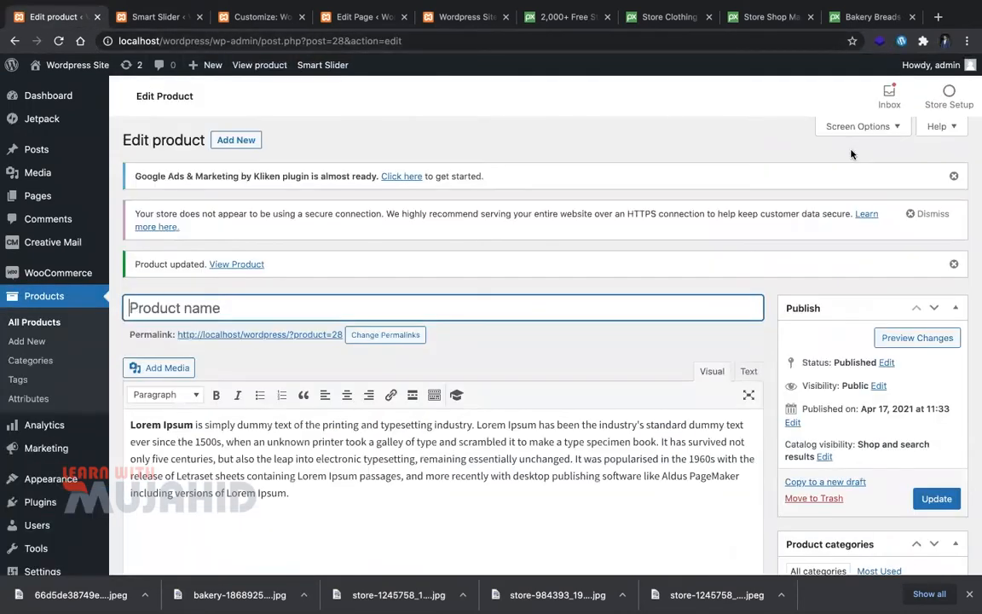
scroll(920, 324, "down", 1)
left_click(887, 312)
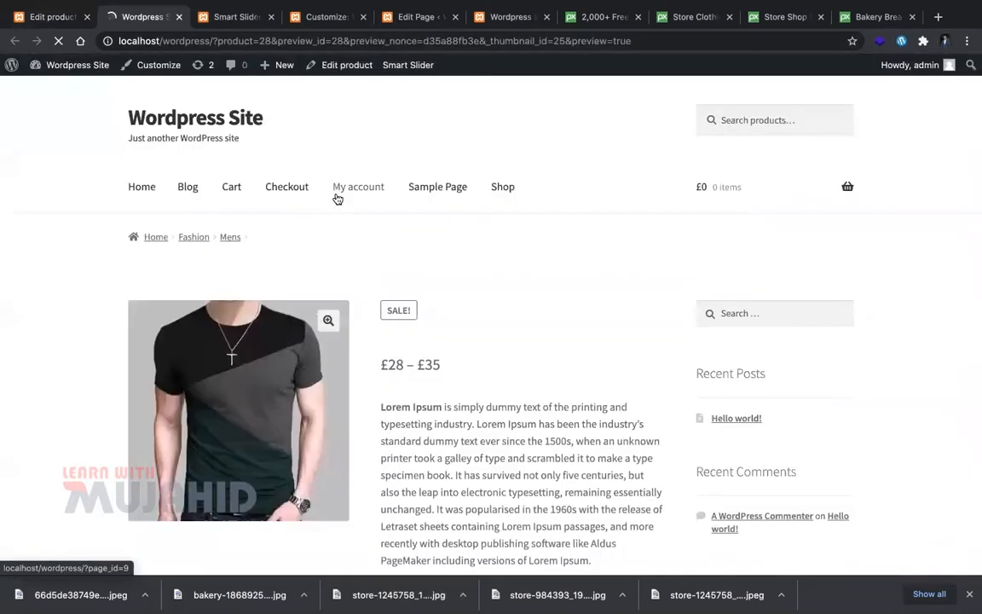
scroll(475, 360, "down", 5)
Step: Choose Large for Size and Extra Large, Large for Size 2 in the preview
left_click(444, 409)
left_click(409, 422)
left_click(454, 459)
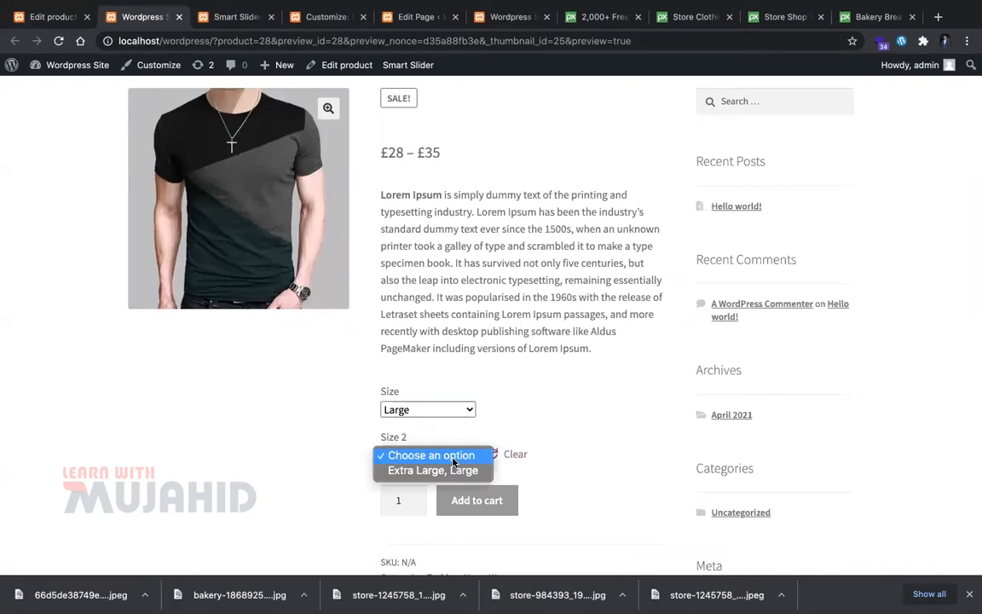
left_click(451, 470)
scroll(421, 379, "down", 3)
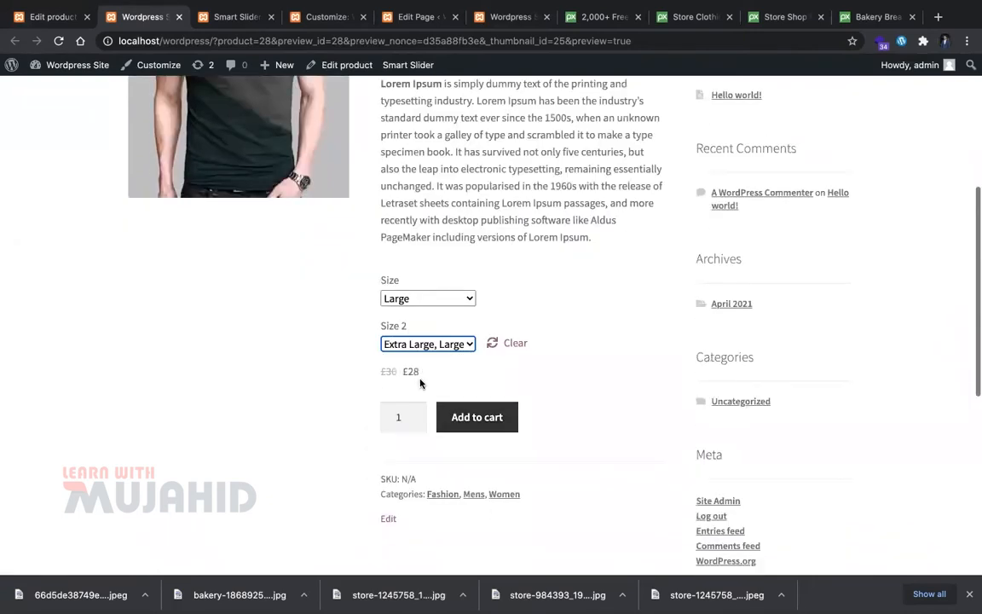
Step: Reset both size dropdowns, then reselect Extra Large, Large and Large
left_click(417, 299)
left_click(431, 283)
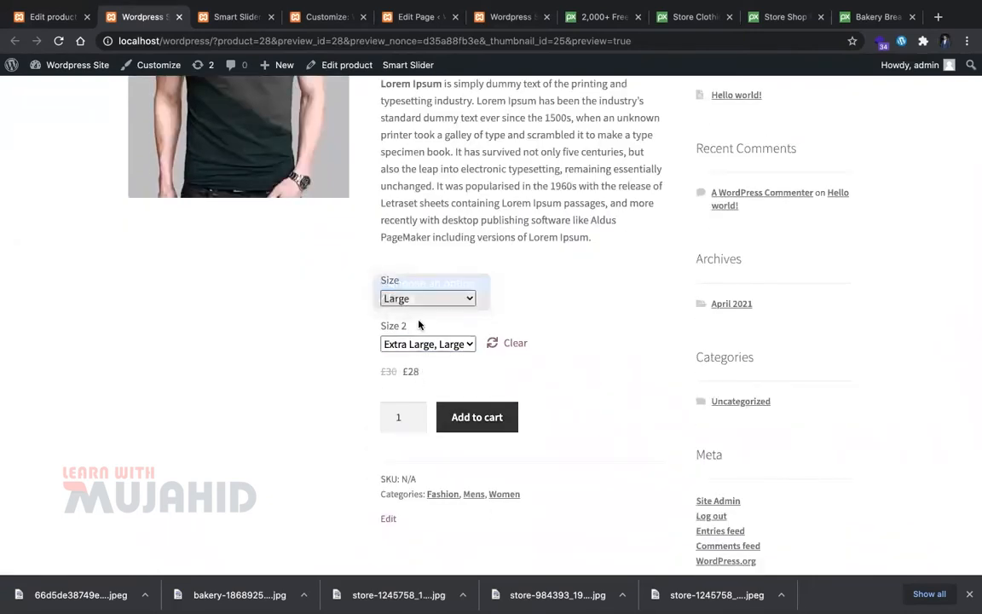
left_click(429, 344)
left_click(425, 344)
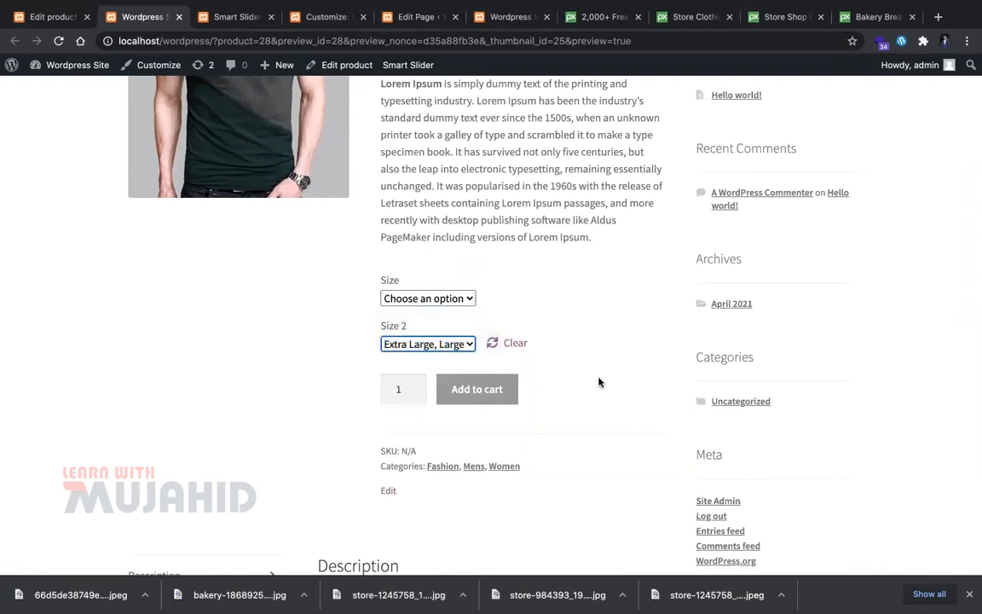
left_click(469, 345)
left_click(462, 328)
left_click(459, 344)
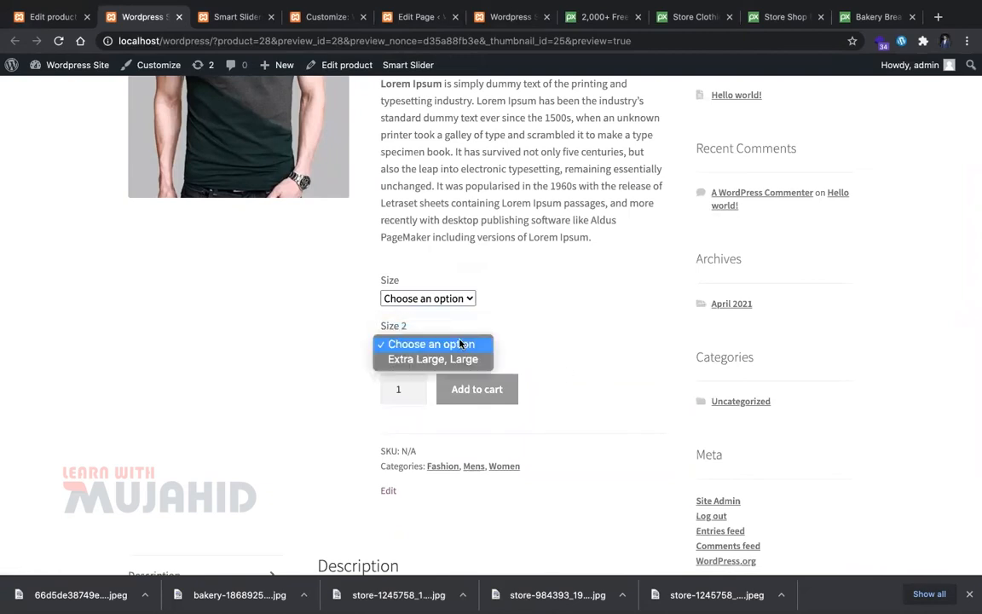
left_click(461, 359)
left_click(449, 298)
left_click(450, 316)
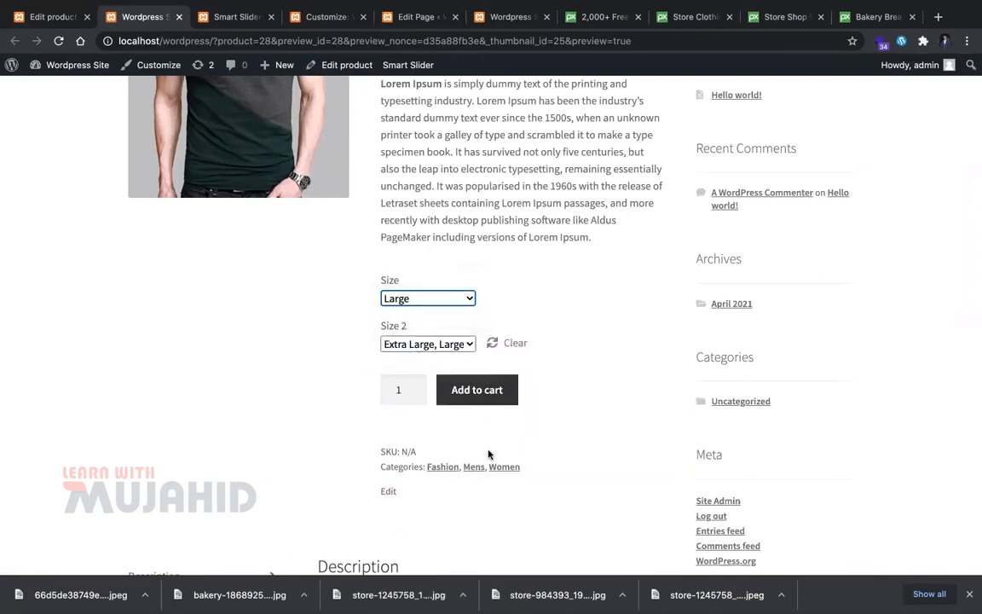
scroll(458, 470, "down", 2)
Step: Check the £30 £28 price, then clear the sizes and retry the dropdowns
triple_click(385, 284)
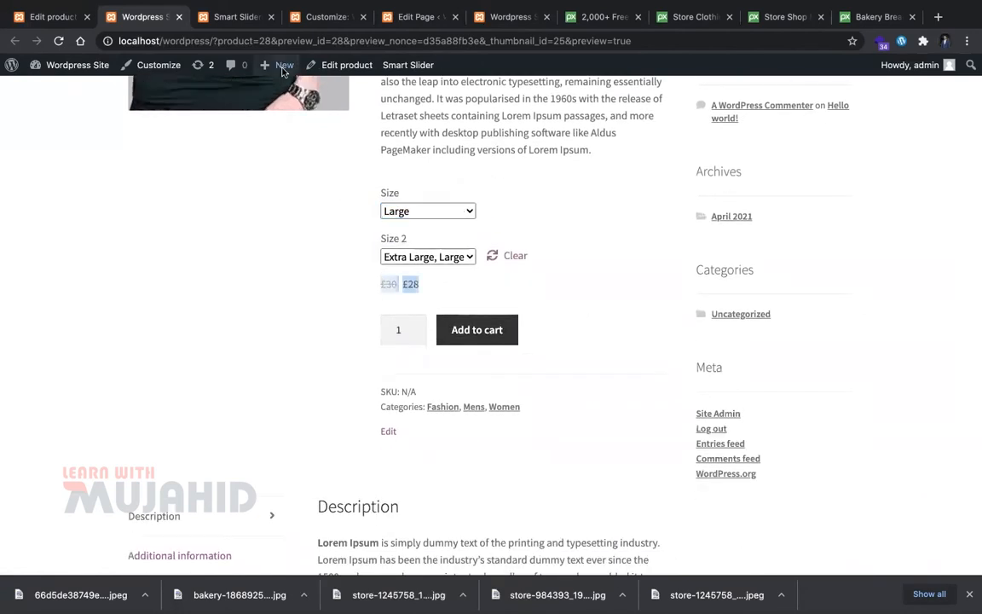
scroll(294, 380, "up", 1)
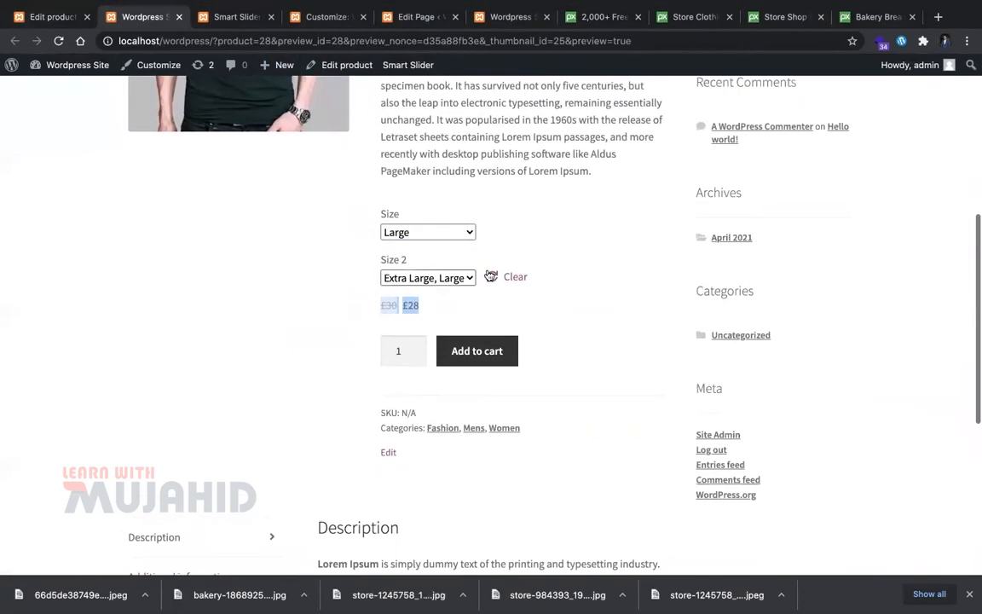
left_click(509, 283)
left_click(452, 240)
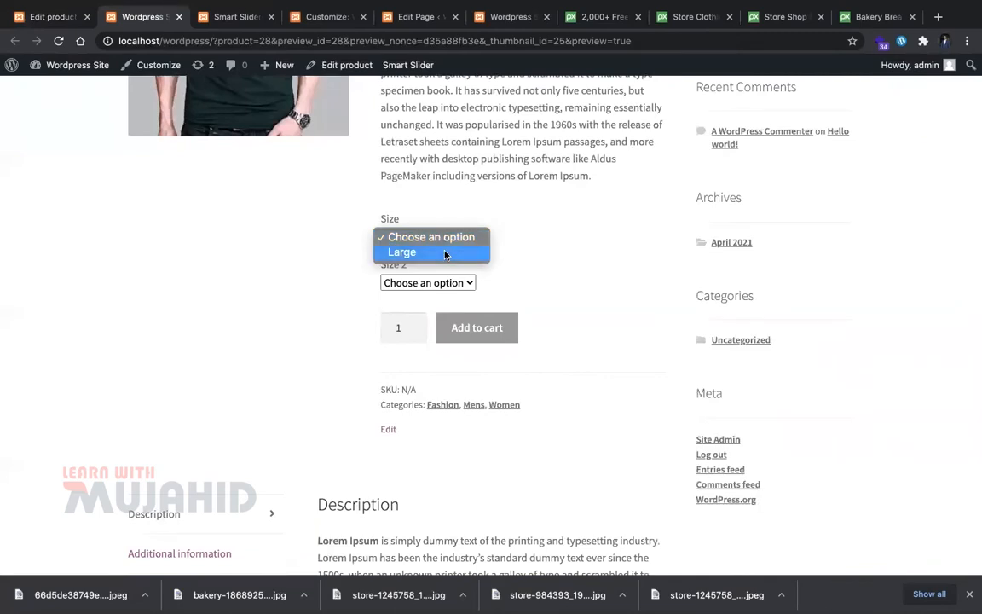
left_click(449, 252)
left_click(443, 240)
left_click(401, 214)
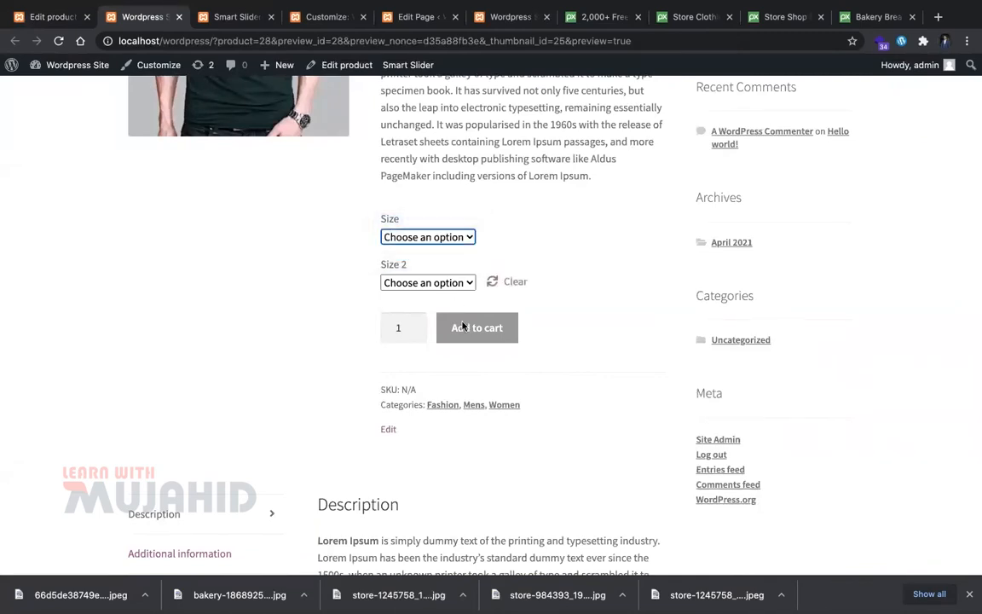
left_click(426, 283)
left_click(438, 300)
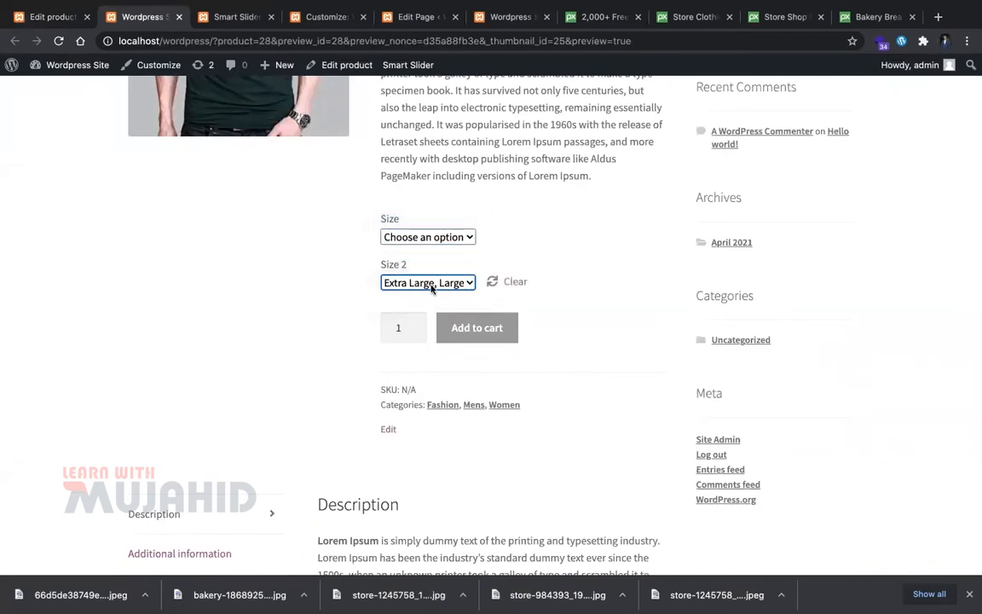
Step: Show the T-shirt's variations and check the storefront preview's Size choices
left_click(51, 17)
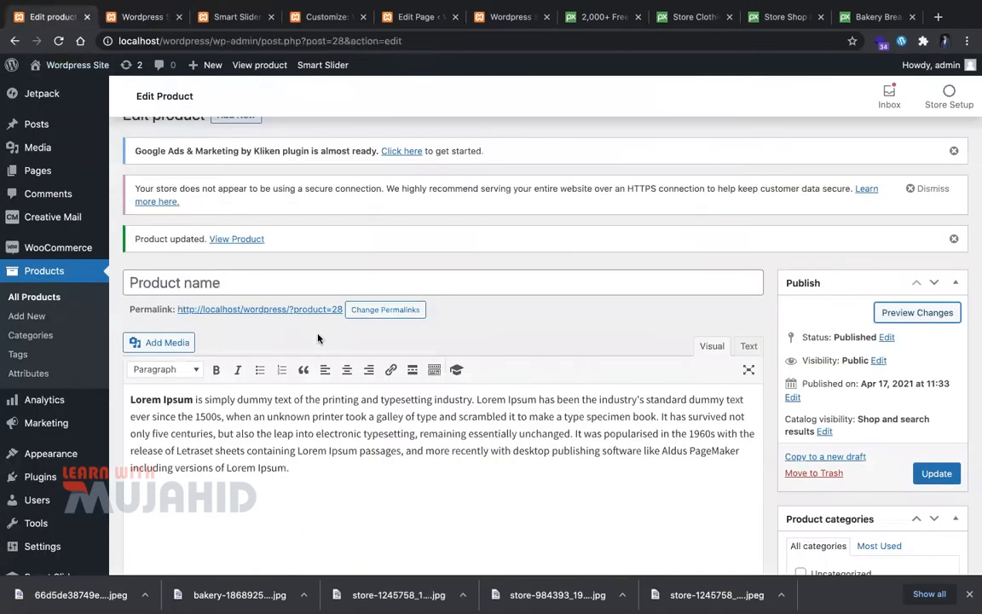
scroll(317, 338, "down", 5)
scroll(317, 338, "down", 1)
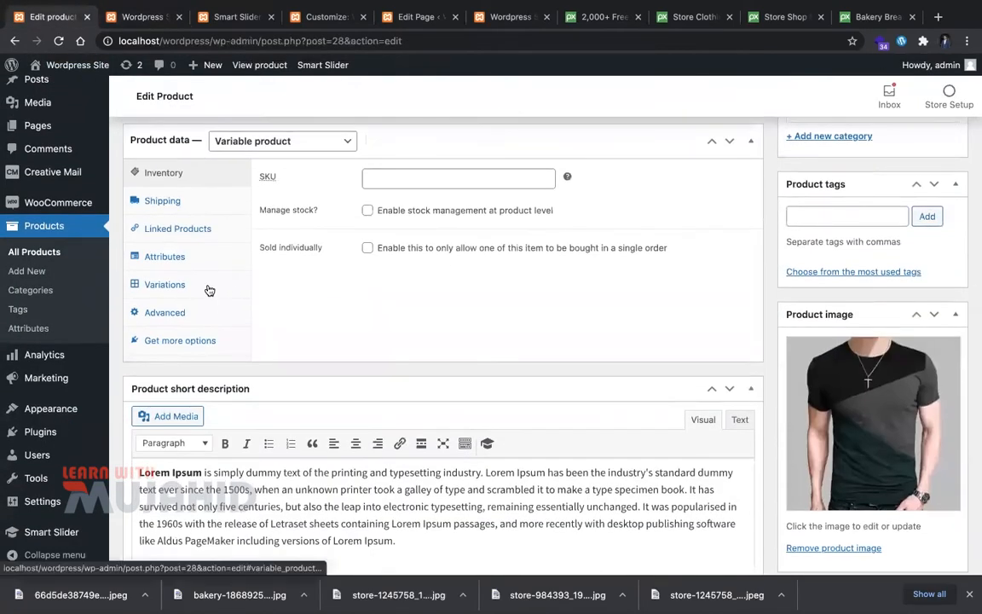
left_click(209, 291)
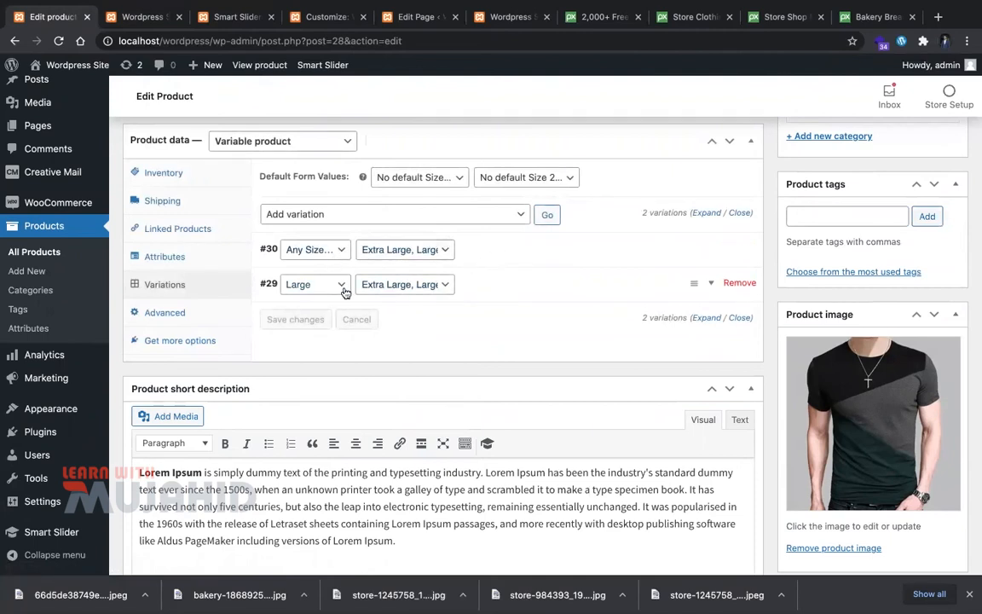
key("ctrl+Tab")
left_click(445, 238)
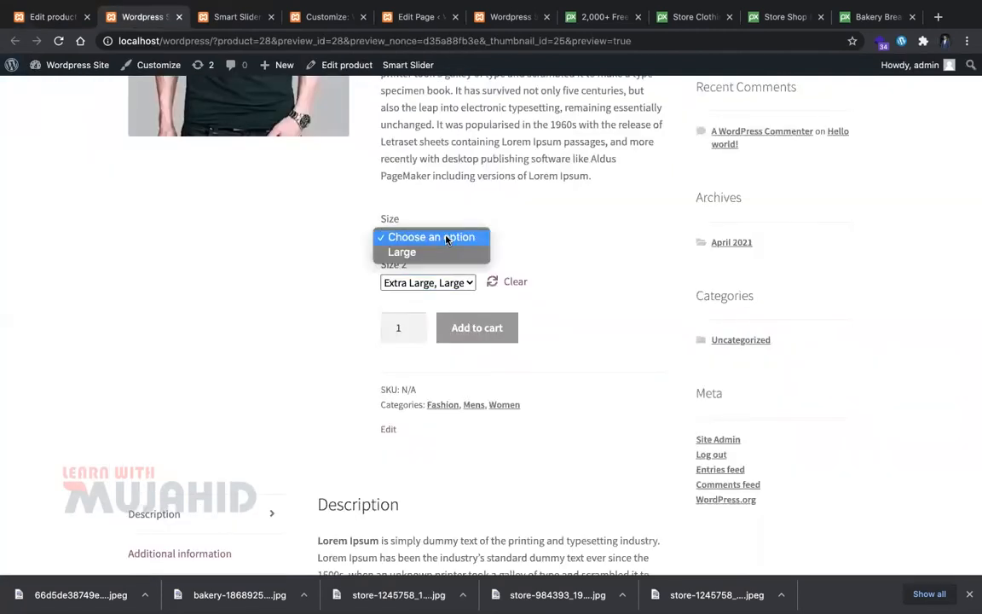
left_click(445, 238)
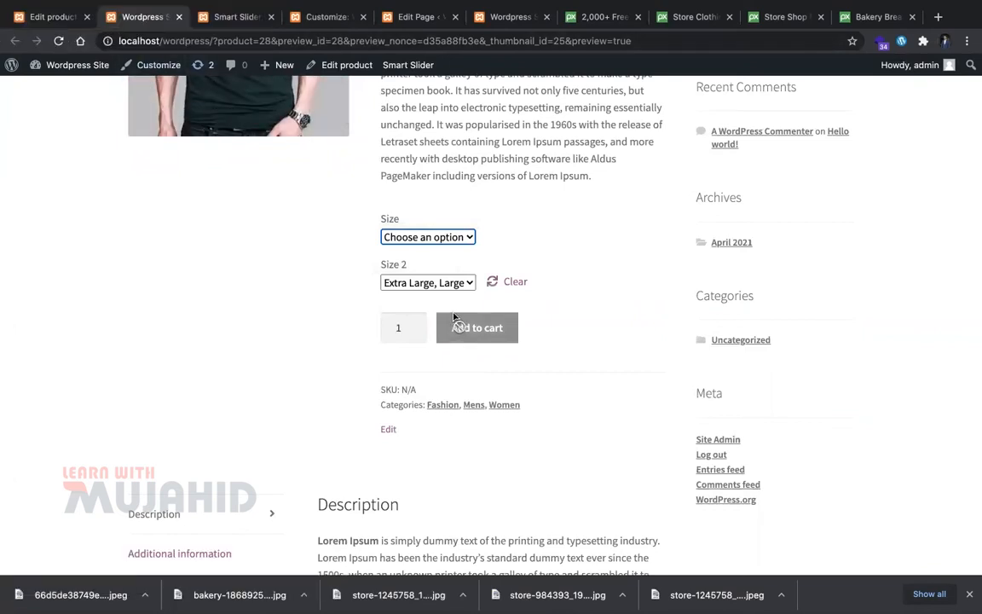
left_click(47, 17)
Step: Set variation #30's size to Large
left_click(362, 248)
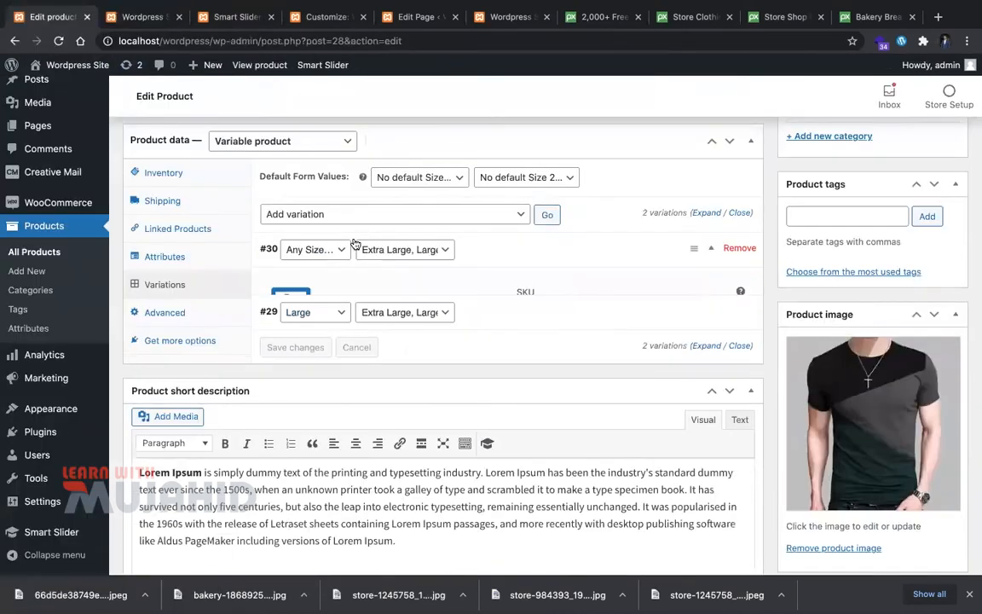
left_click(328, 250)
left_click(300, 261)
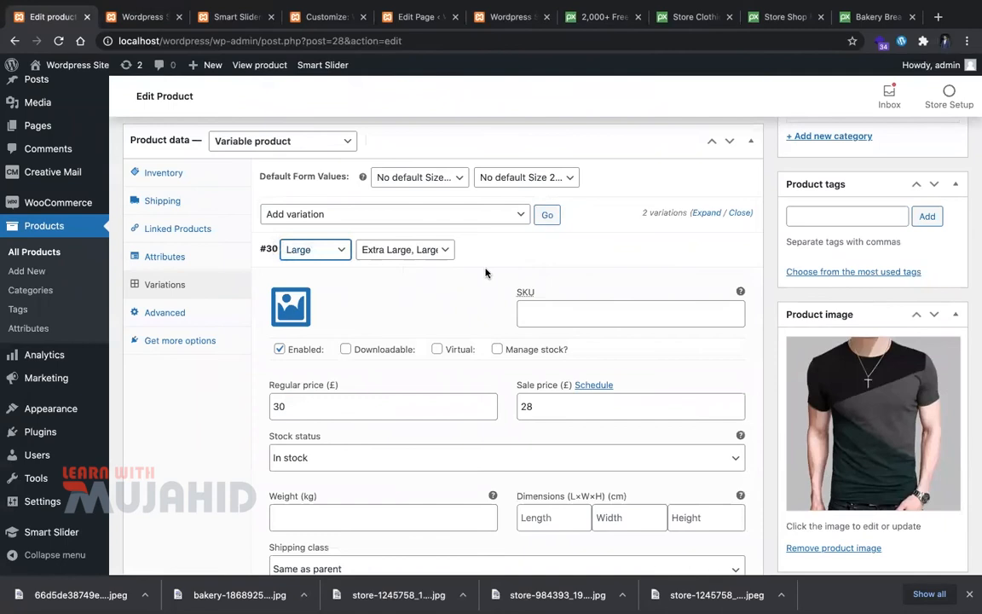
scroll(373, 274, "down", 5)
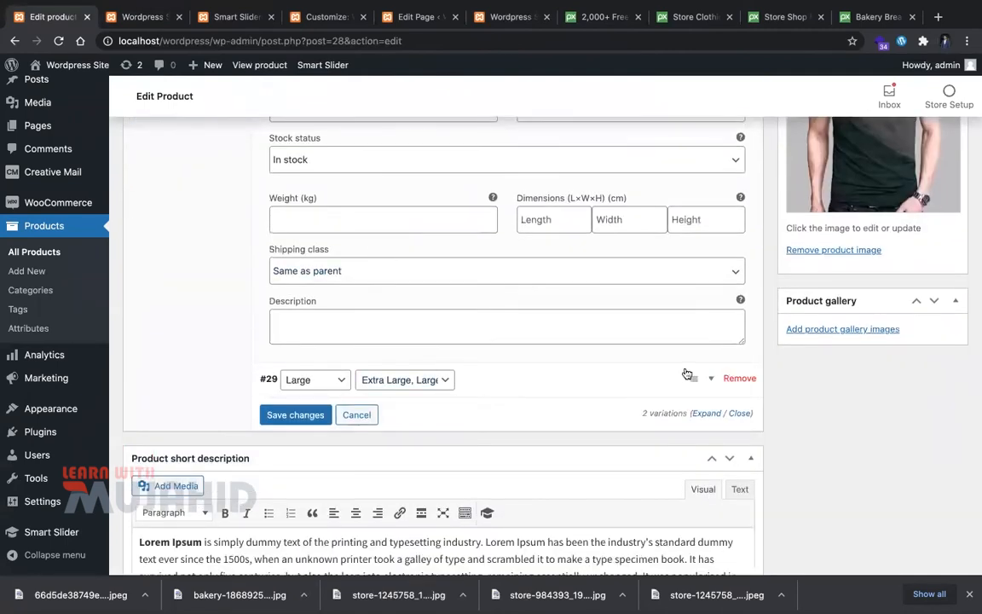
Step: Remove variation #29, confirming both prompts, then switch to the product preview
left_click(736, 379)
left_click(612, 125)
left_click(602, 118)
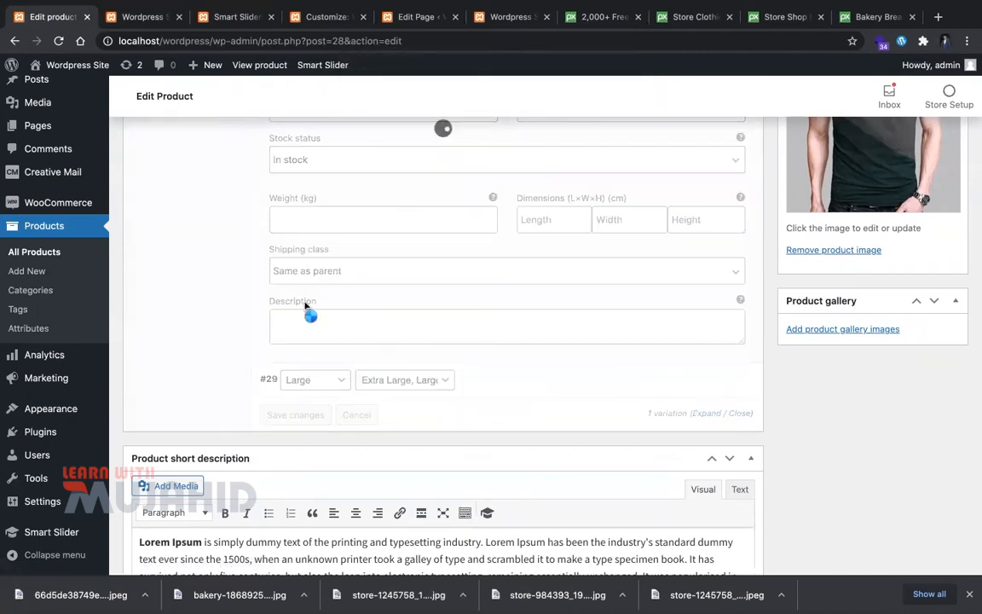
key("ctrl+Tab")
left_click(39, 9)
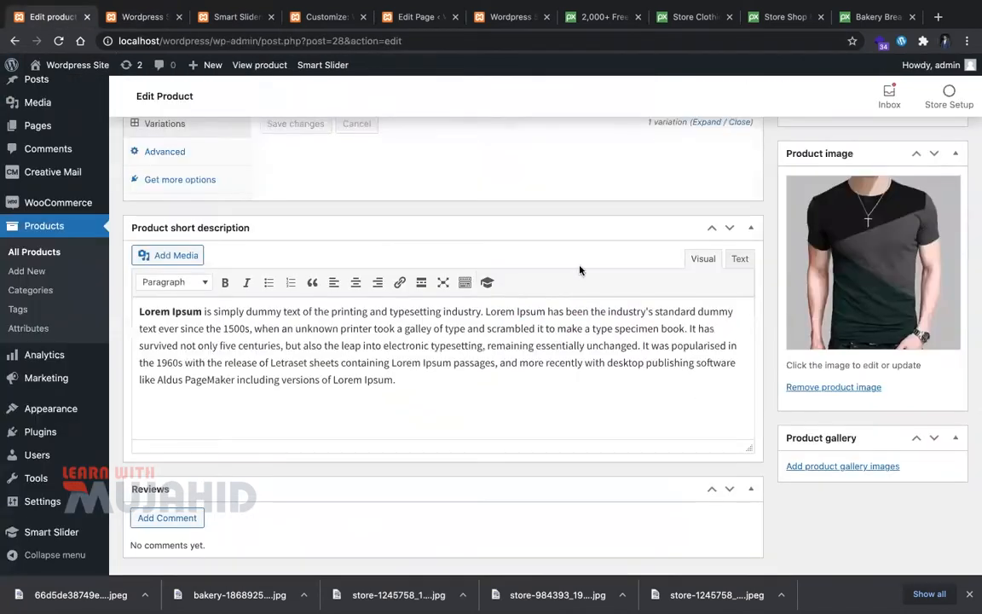
key("ctrl+Tab")
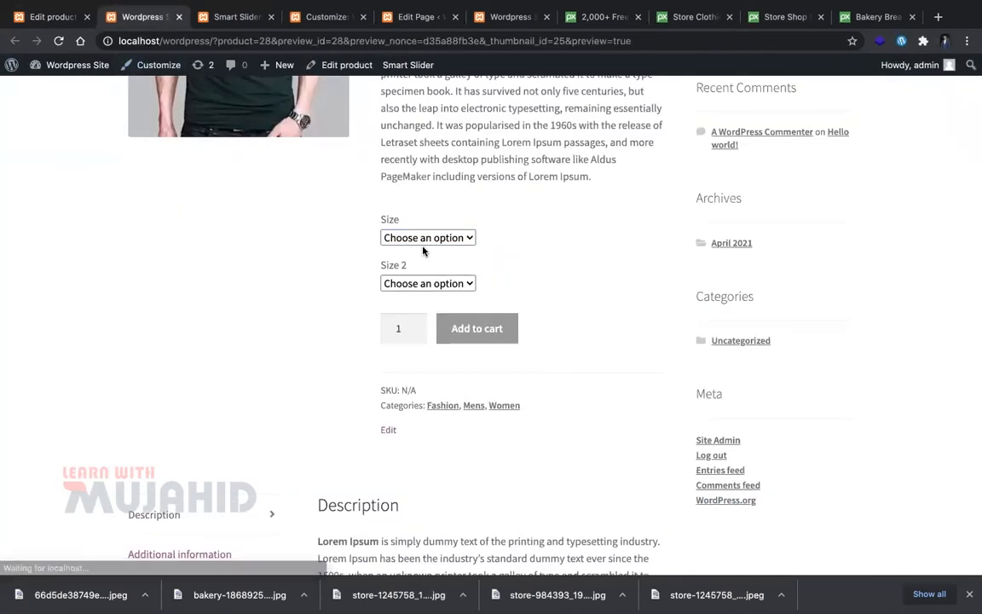
Step: Choose Size Large and Size 2 'Extra Large, Large' for the T-shirt
left_click(423, 246)
left_click(426, 254)
left_click(437, 283)
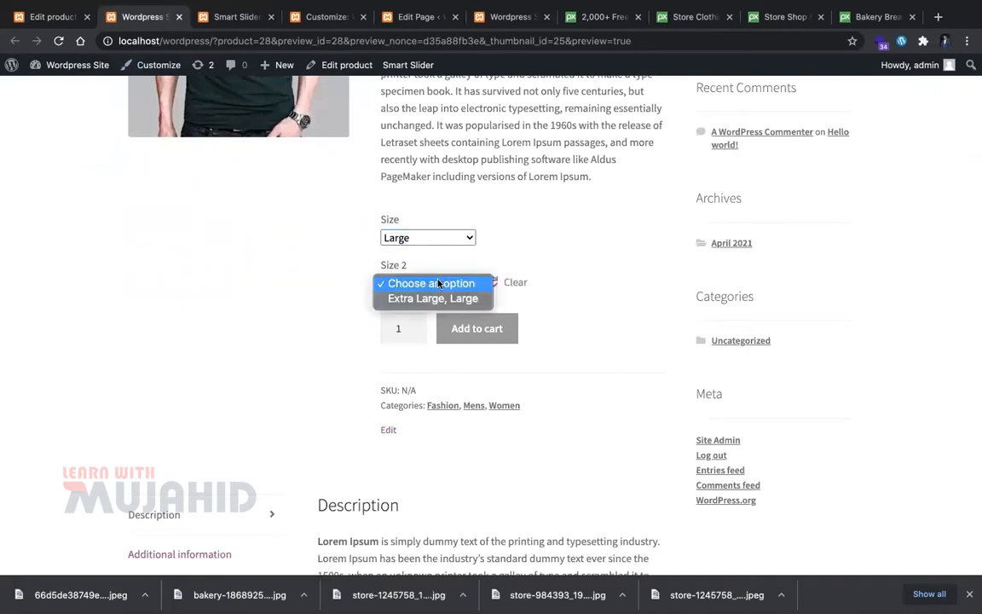
left_click(441, 299)
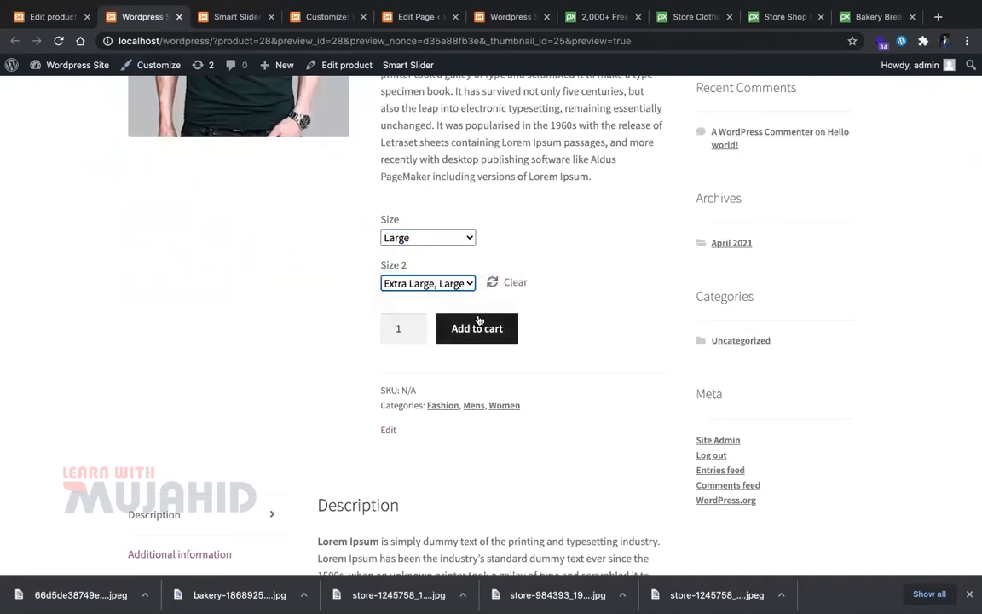
Step: Add the chosen Large T-shirt variation to the cart
scroll(482, 332, "up", 3)
scroll(424, 202, "up", 2)
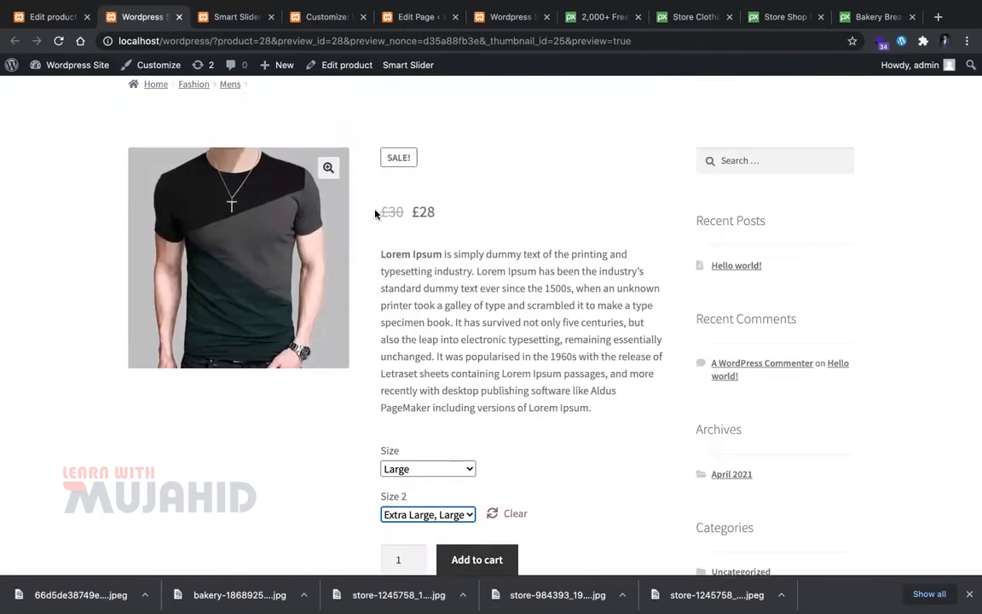
left_click_drag(376, 213, 471, 214)
left_click(554, 322)
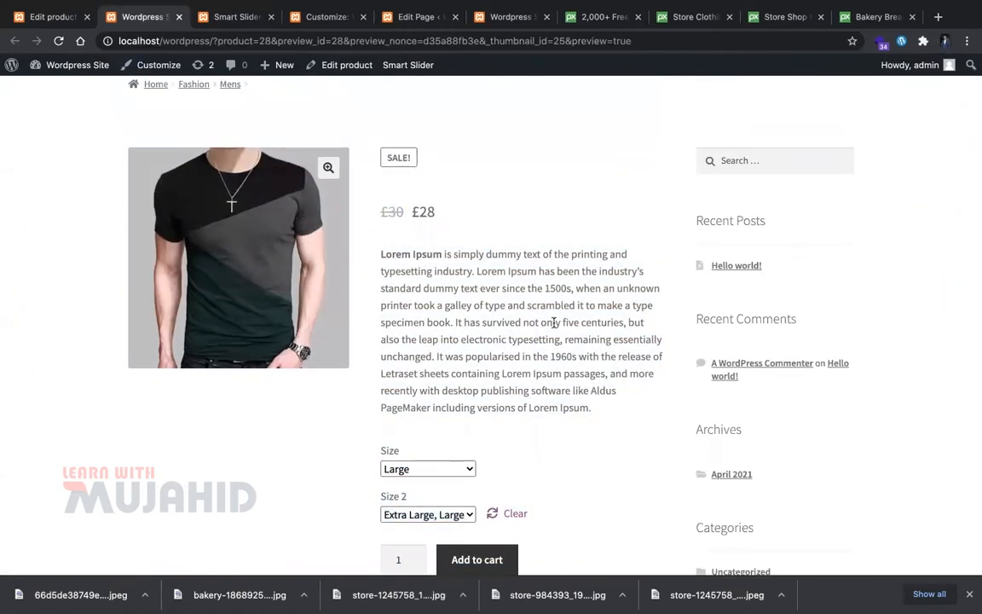
scroll(525, 271, "down", 5)
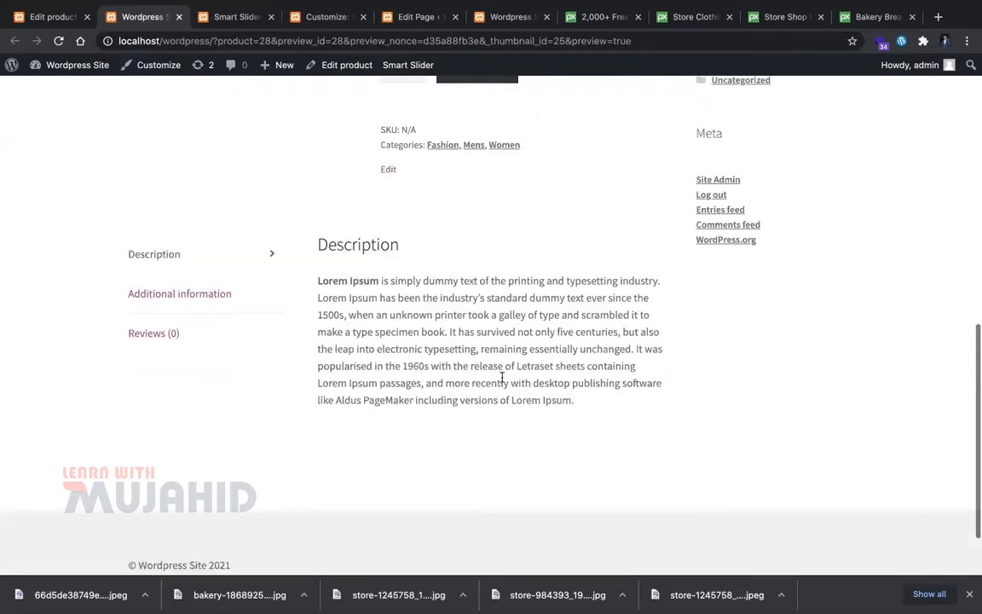
scroll(502, 381, "up", 7)
scroll(502, 379, "down", 5)
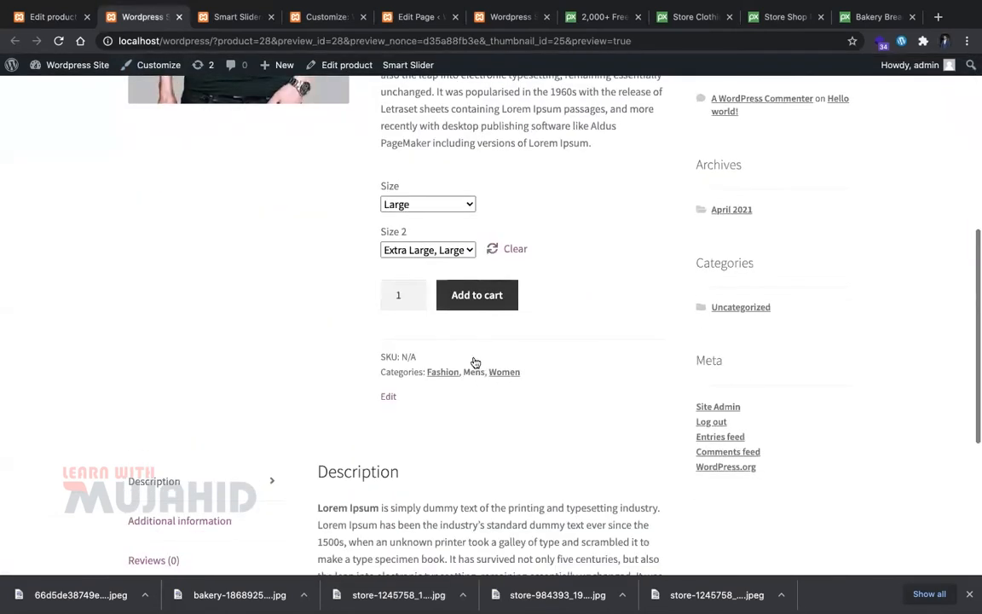
left_click(477, 295)
scroll(424, 415, "down", 1)
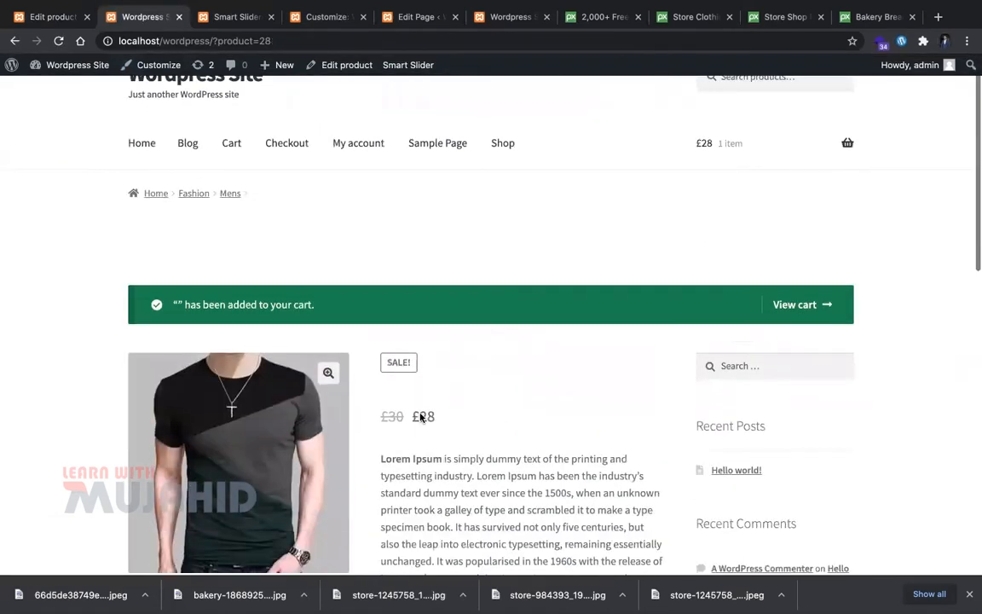
Step: Raise the T-shirt quantity in the cart to 3 and update the totals
left_click(806, 283)
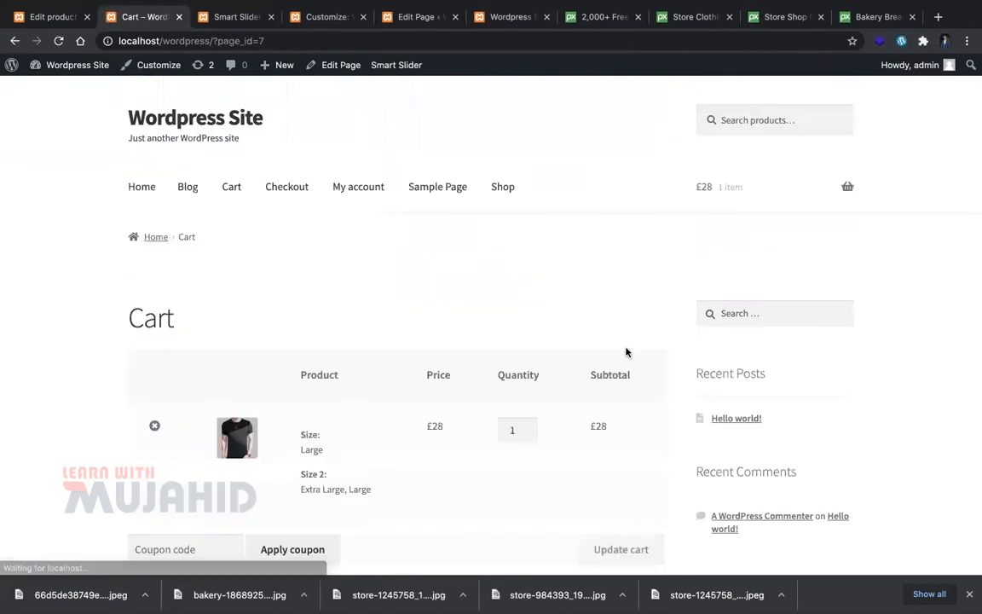
scroll(563, 344, "down", 1)
left_click(529, 364)
left_click(529, 363)
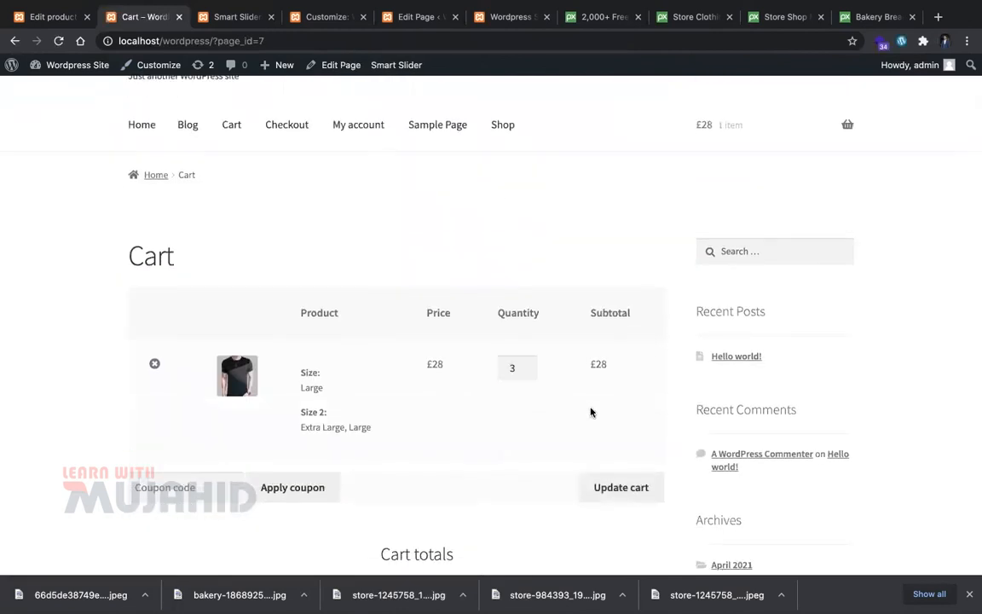
scroll(598, 424, "down", 2)
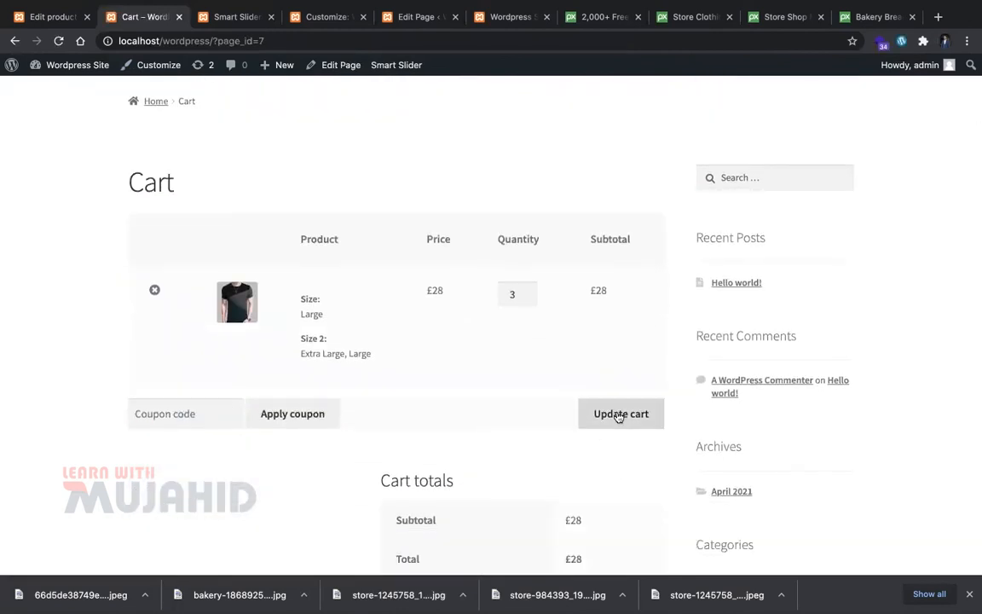
left_click(620, 413)
scroll(619, 415, "down", 4)
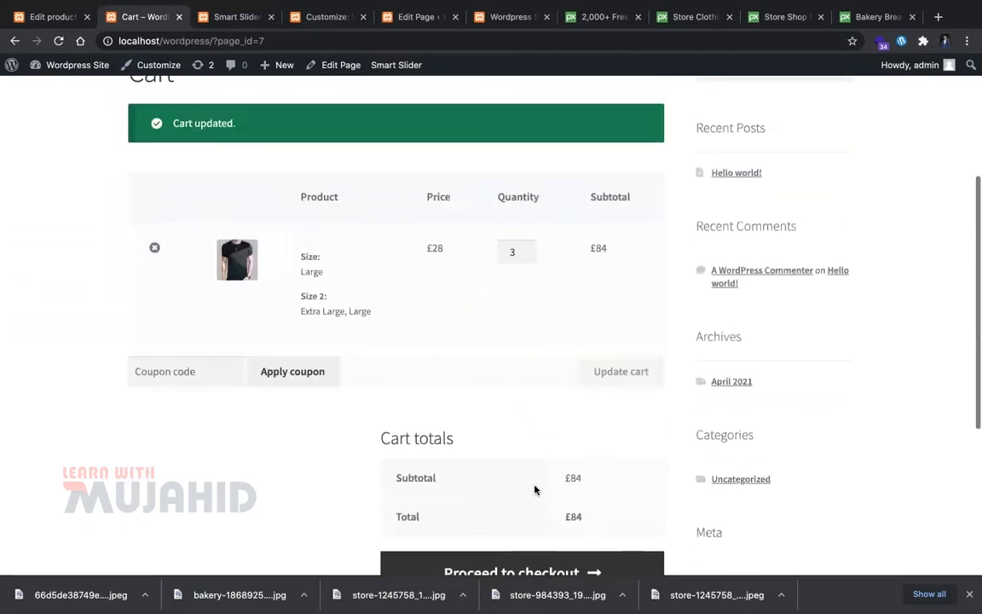
scroll(533, 504, "down", 2)
Step: Proceed to checkout and autofill the billing details from a saved address
left_click(529, 482)
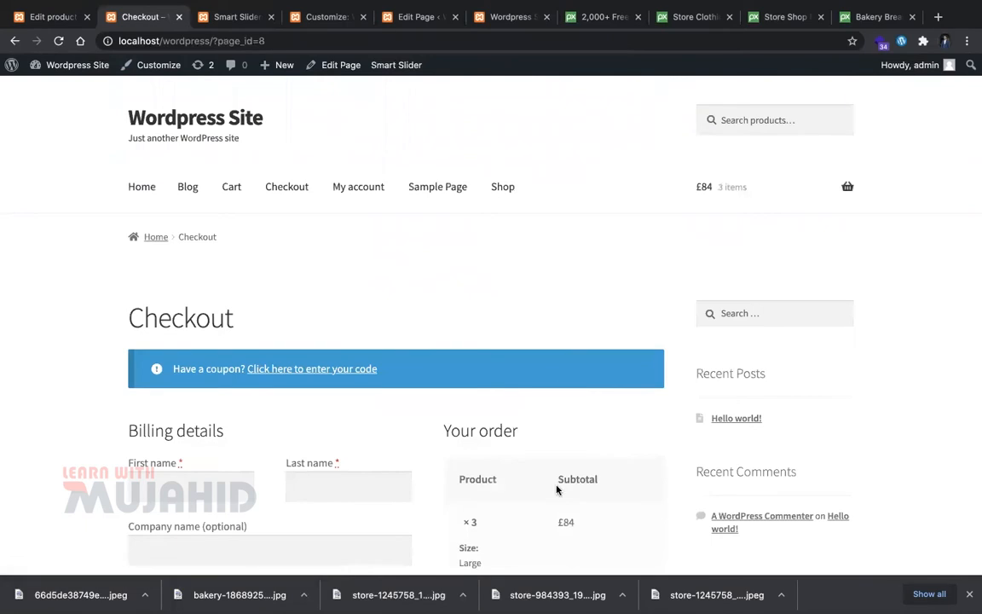
scroll(557, 487, "down", 2)
left_click(228, 348)
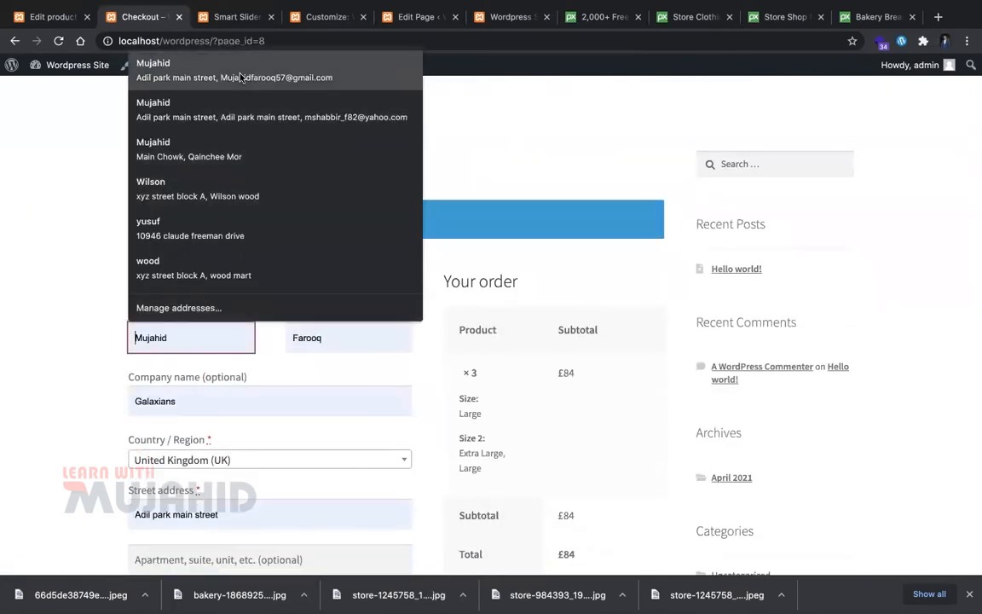
left_click(216, 68)
scroll(205, 414, "down", 5)
scroll(252, 454, "down", 5)
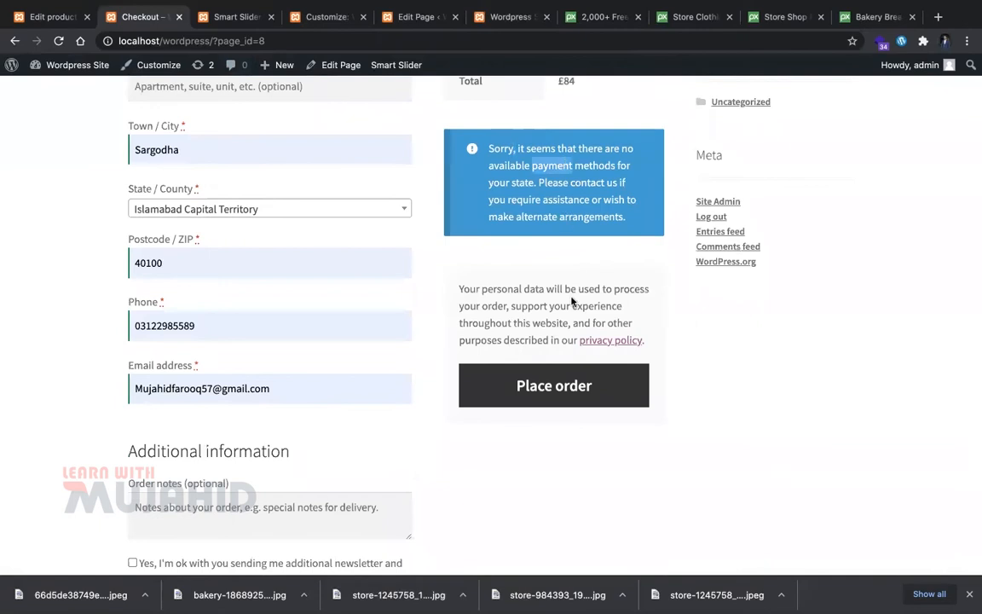
scroll(369, 365, "up", 6)
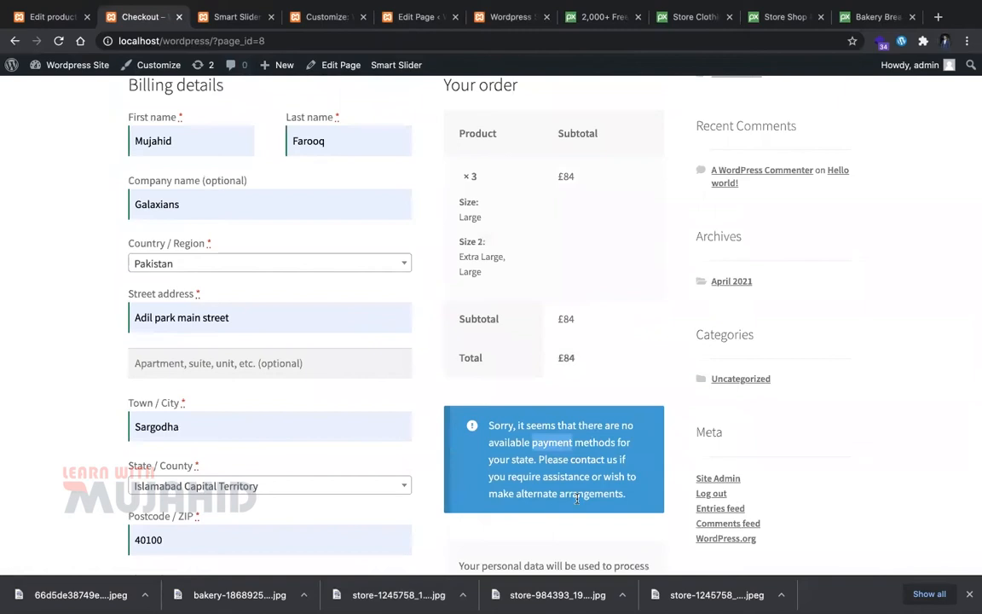
scroll(480, 421, "up", 7)
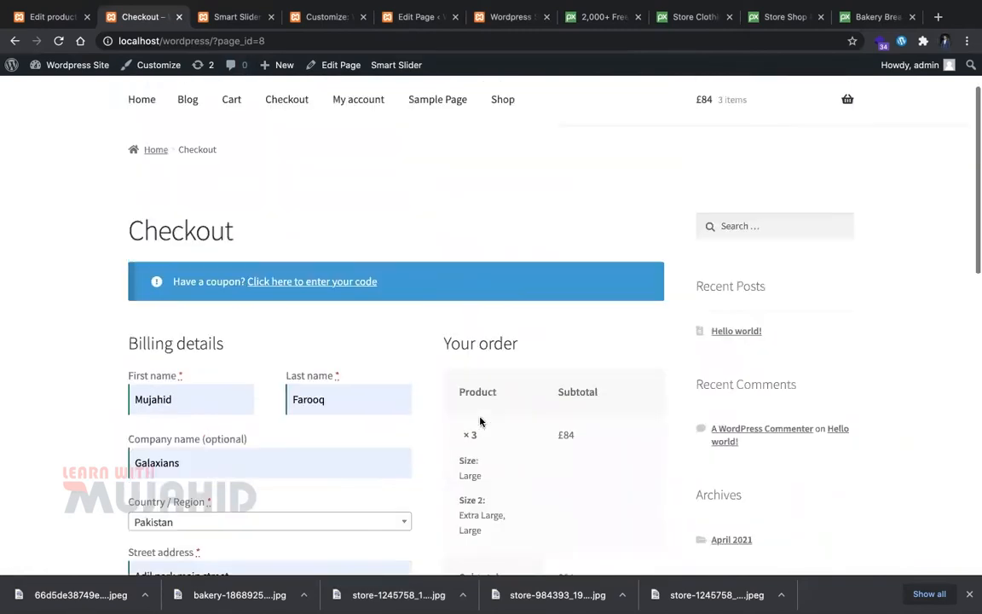
scroll(577, 324, "down", 7)
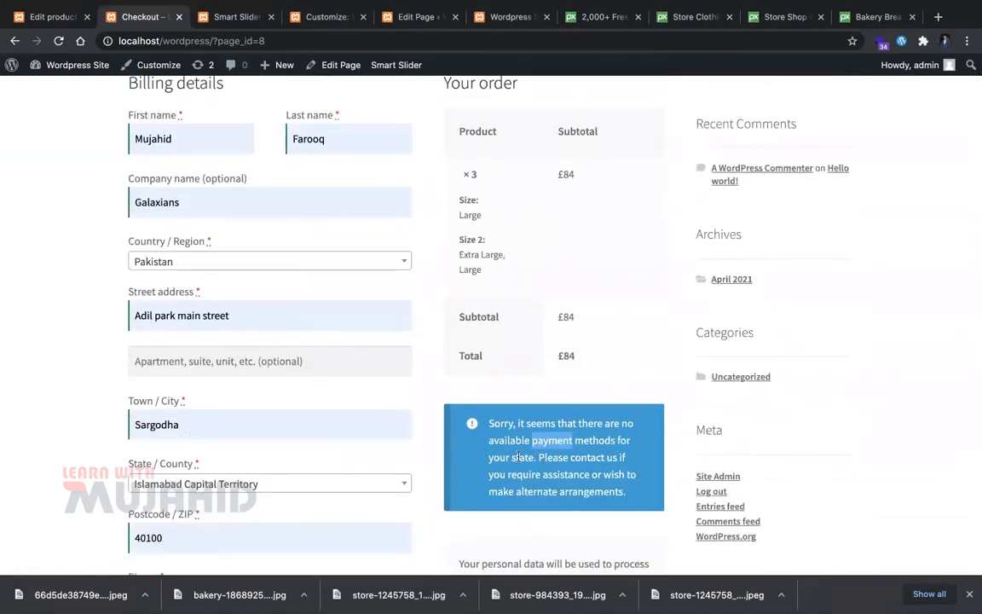
Step: Open the WooCommerce General settings from the product editor tab
left_click(53, 17)
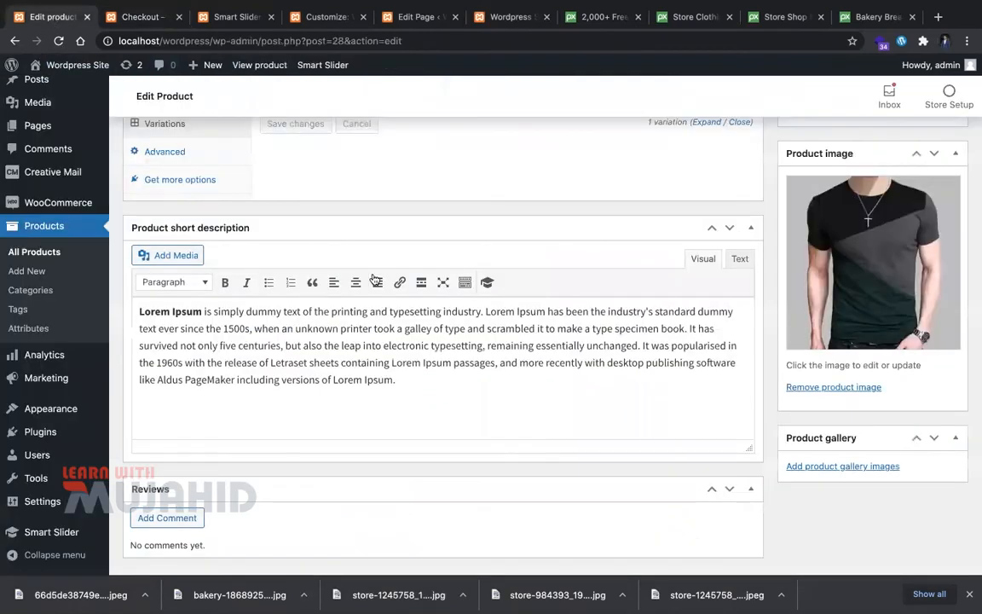
scroll(366, 274, "up", 1)
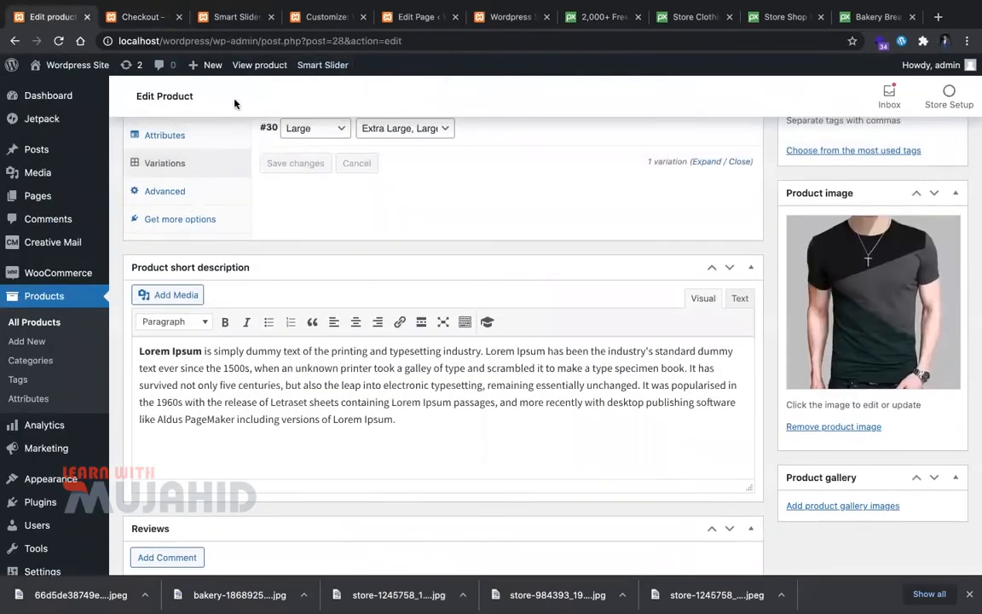
mouse_move(58, 273)
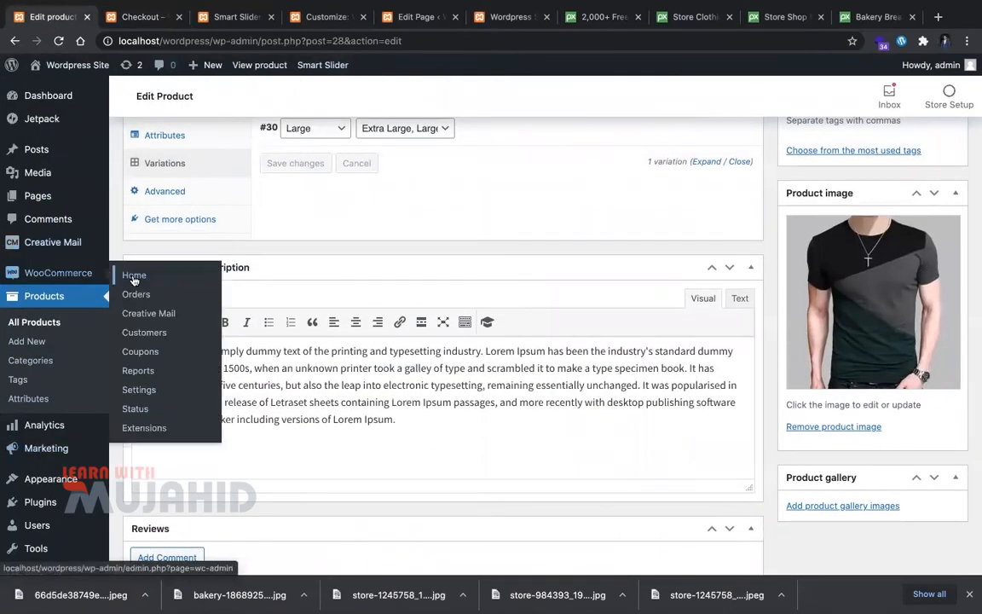
left_click(153, 390)
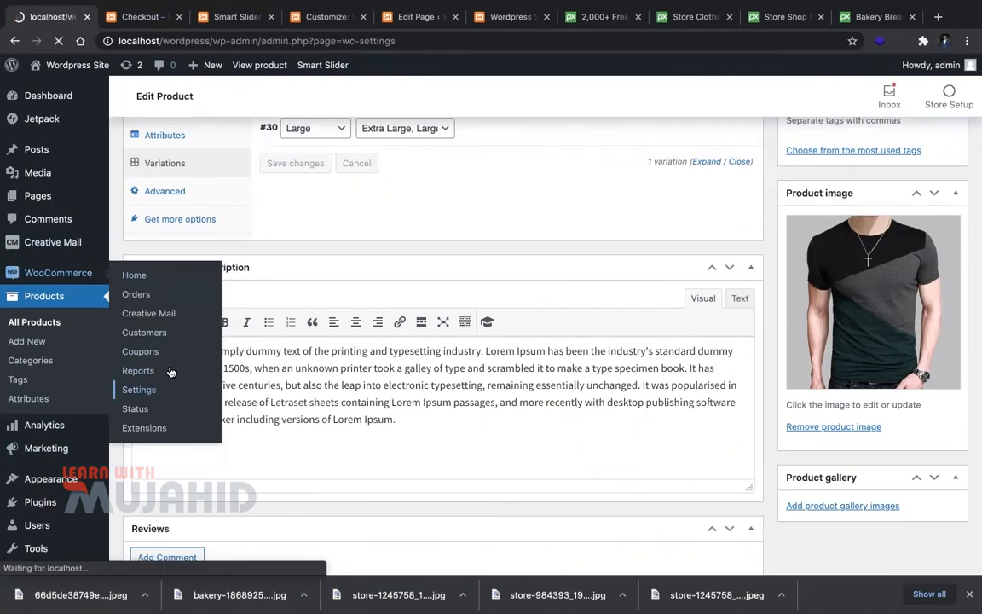
scroll(403, 353, "down", 1)
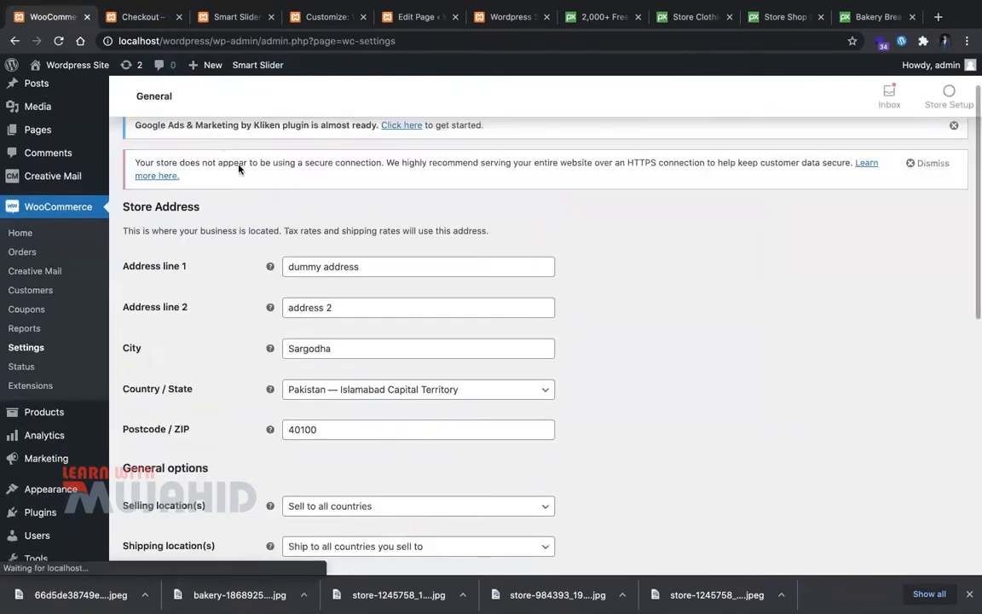
scroll(280, 279, "down", 5)
scroll(347, 509, "down", 5)
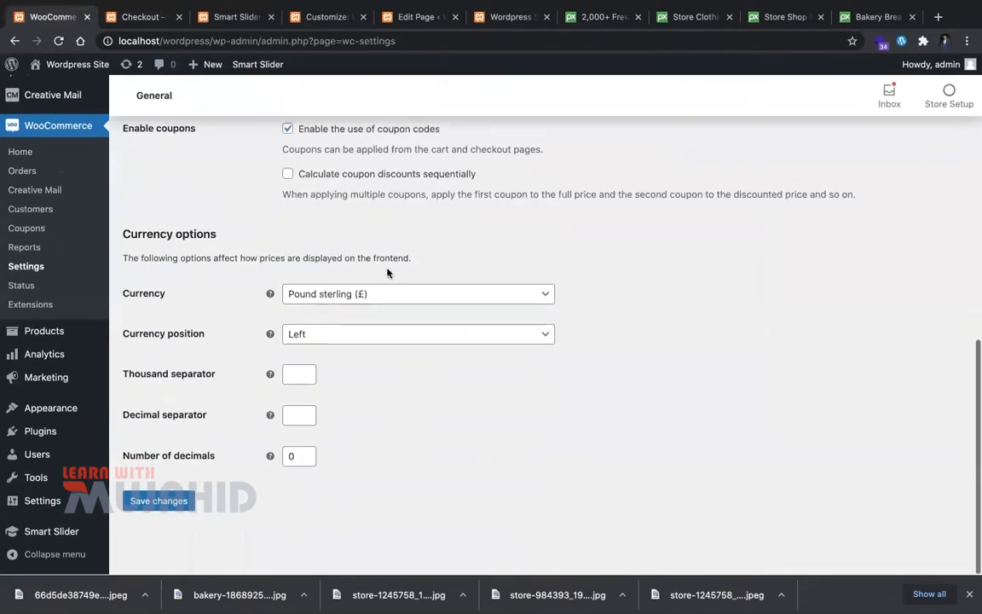
Step: Change the store currency to United States (US) dollar and save the settings
left_click(352, 294)
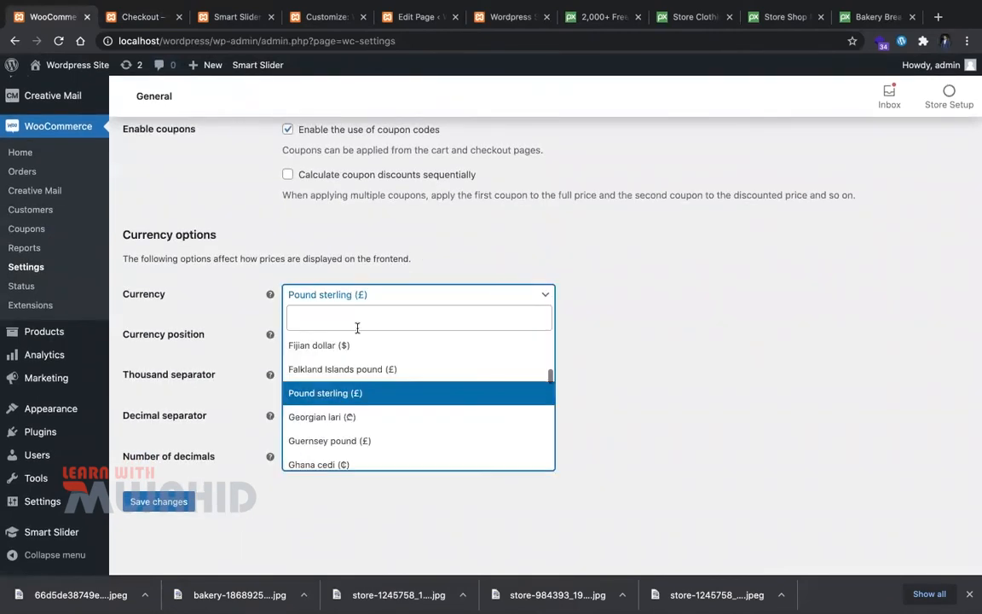
type("us")
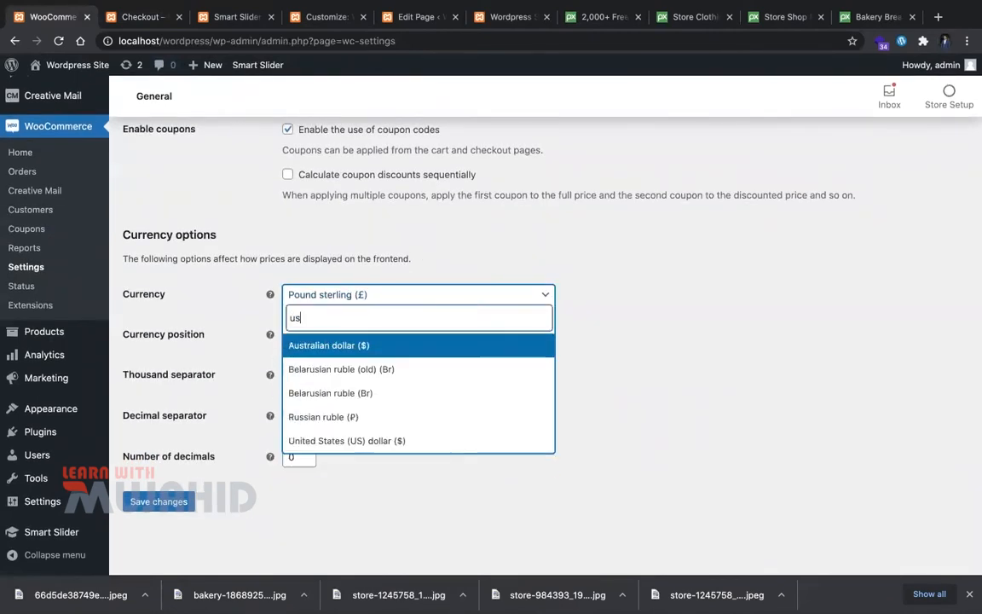
type(" do")
key("BackSpace")
key("BackSpace")
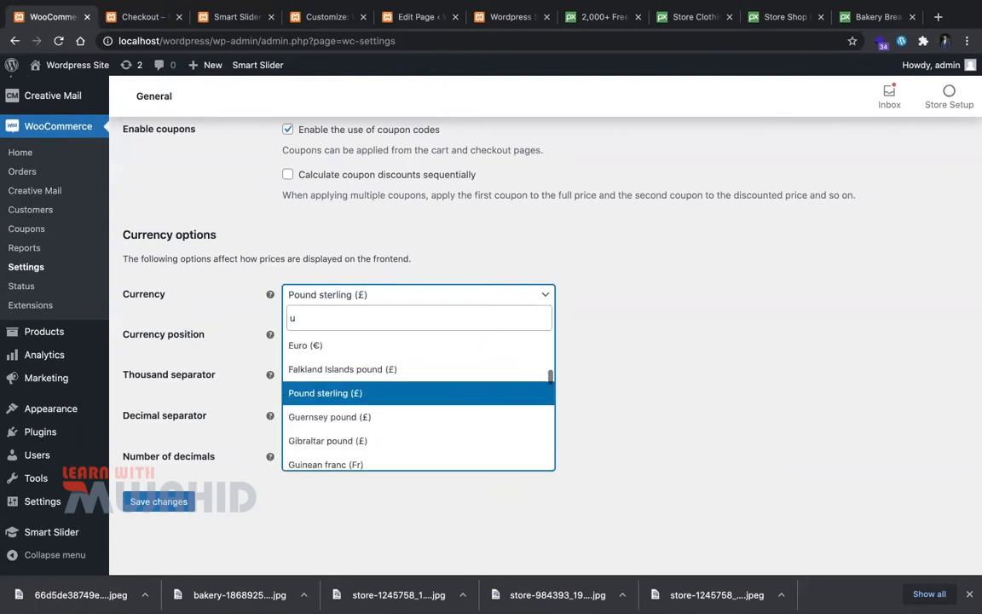
type("ame")
key("BackSpace")
key("BackSpace")
key("BackSpace")
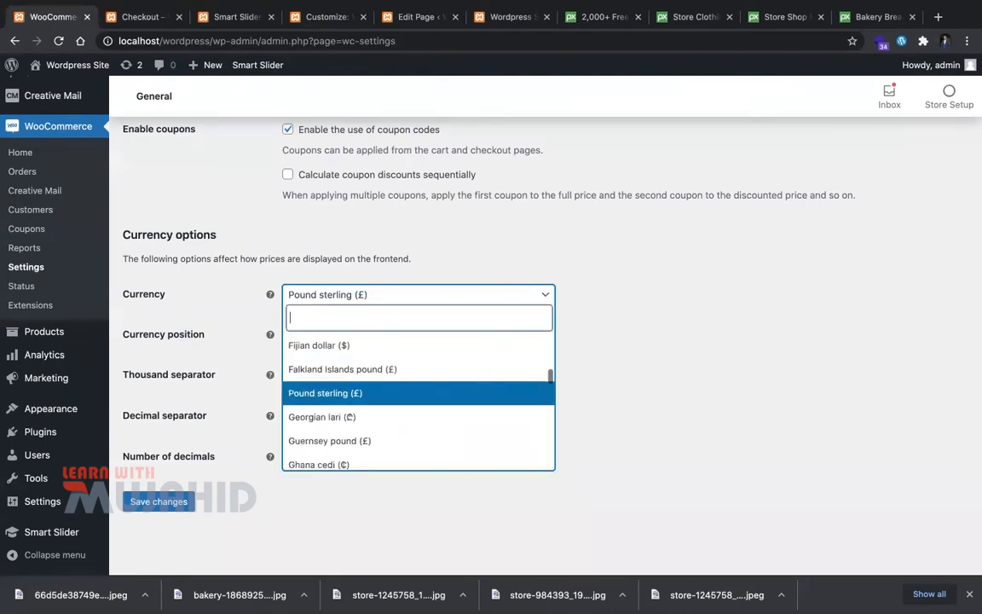
type("us")
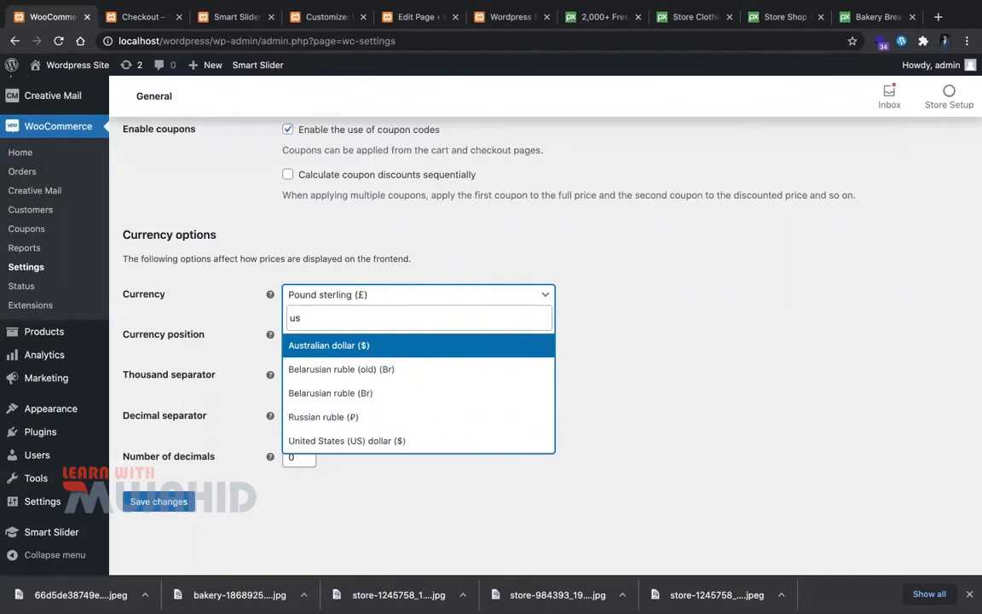
left_click(383, 441)
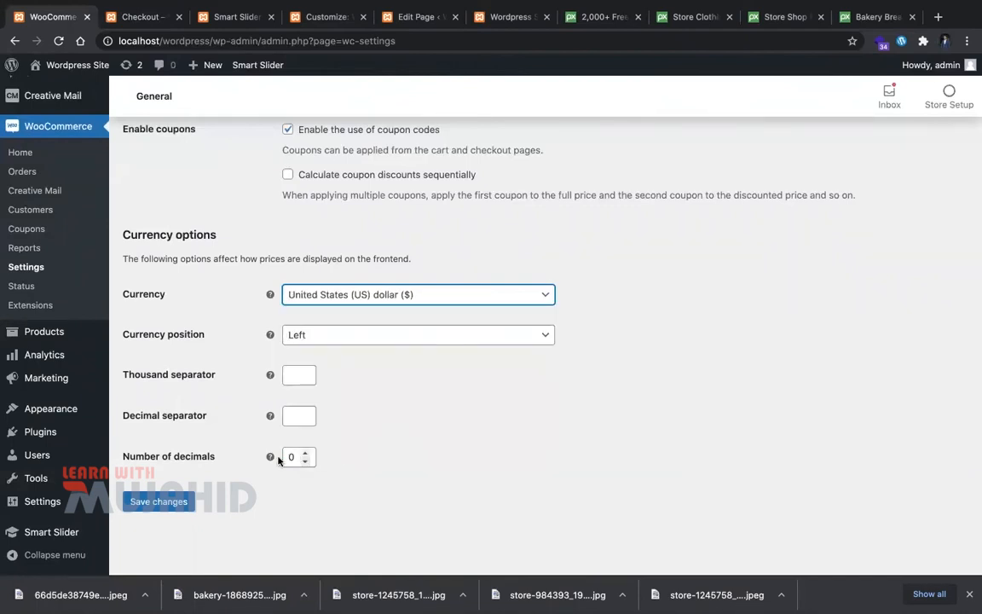
left_click(174, 501)
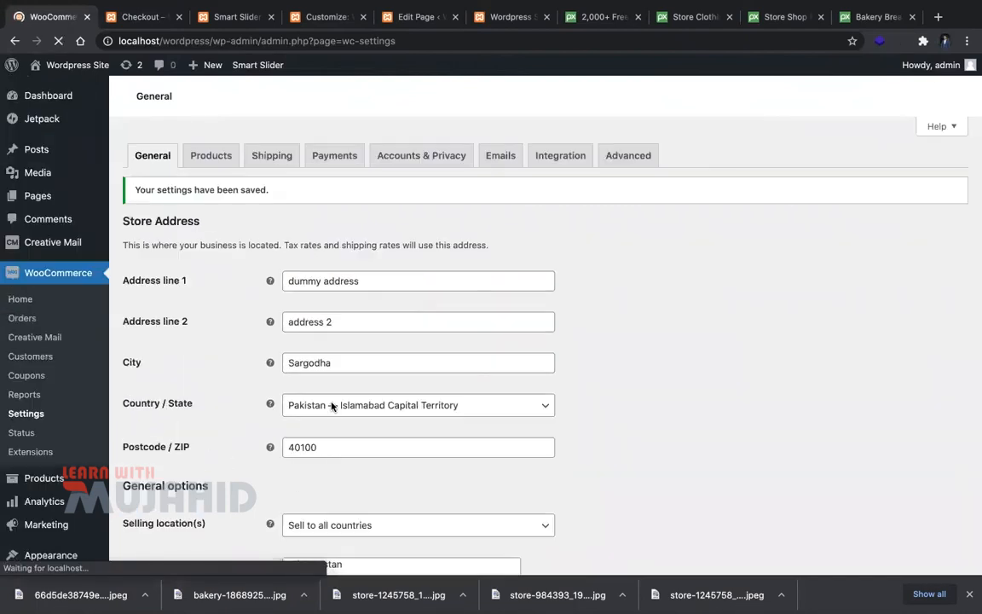
Step: Review the Products settings' Shop page choices, then switch to the Customizer tab
left_click(213, 159)
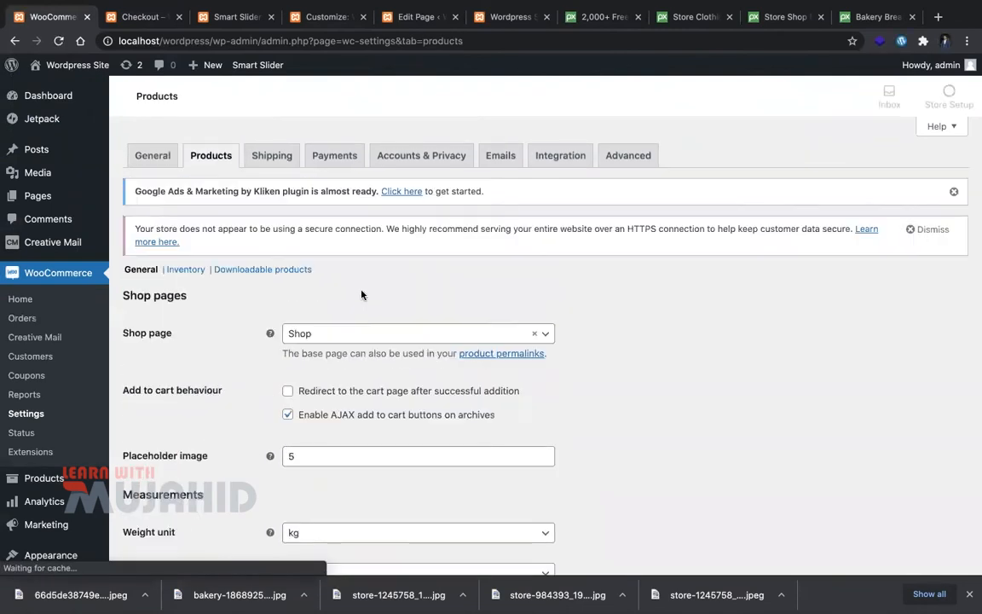
left_click(355, 334)
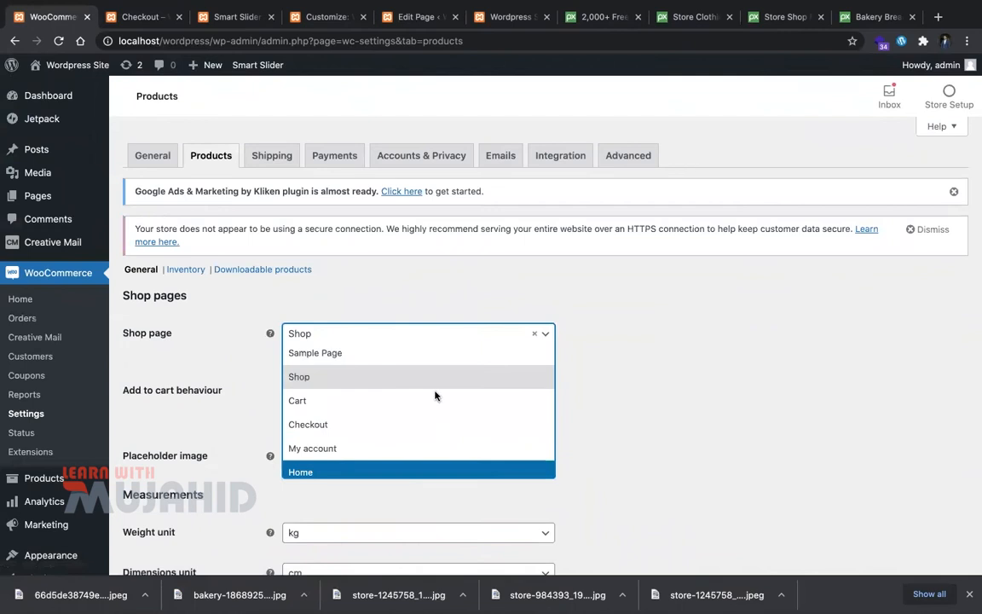
left_click(628, 263)
key("ctrl+Tab")
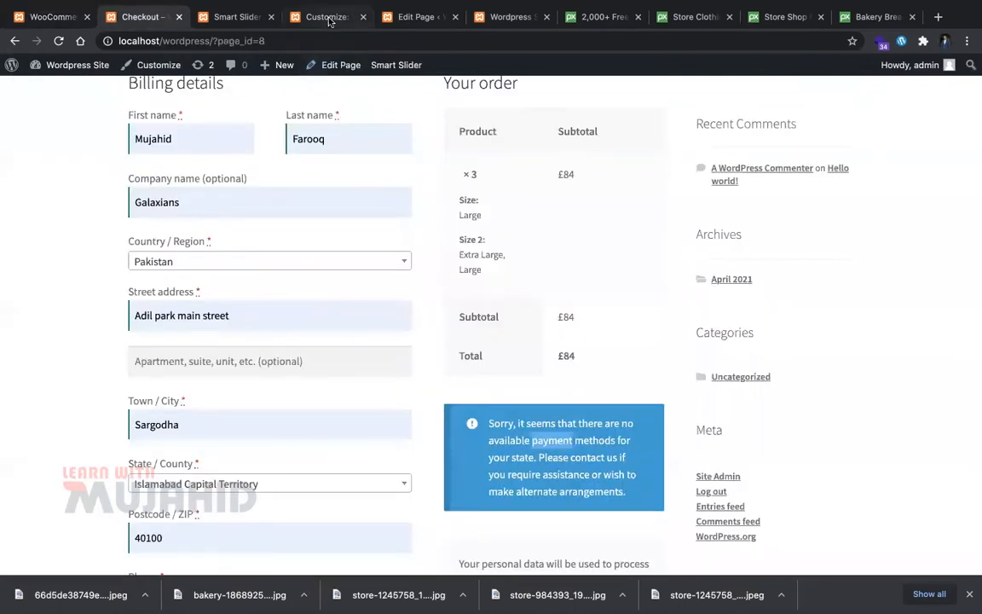
left_click(333, 18)
Step: Close the Customizer tab, leaving without saving
key("super+w")
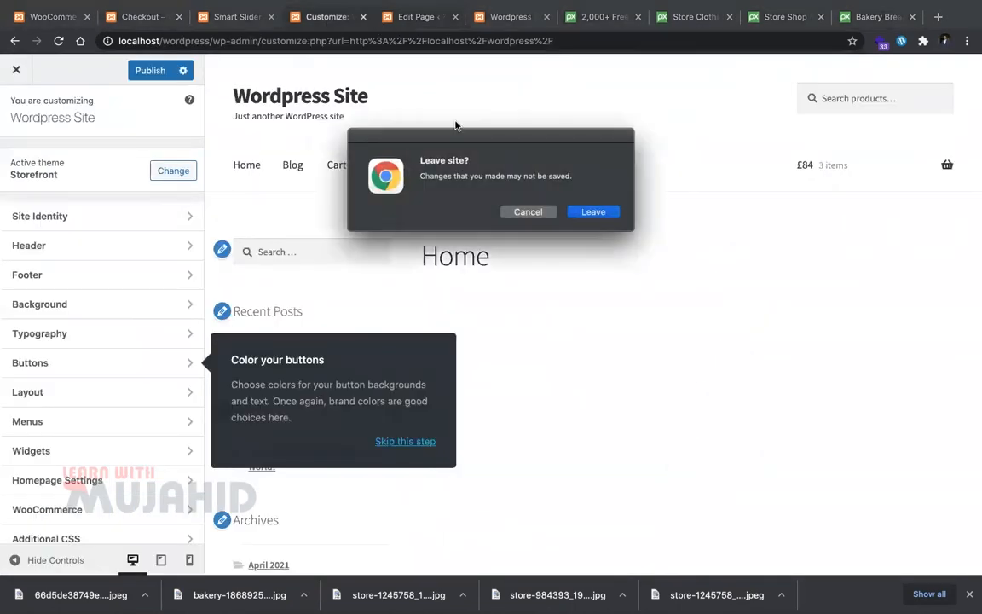
left_click(529, 212)
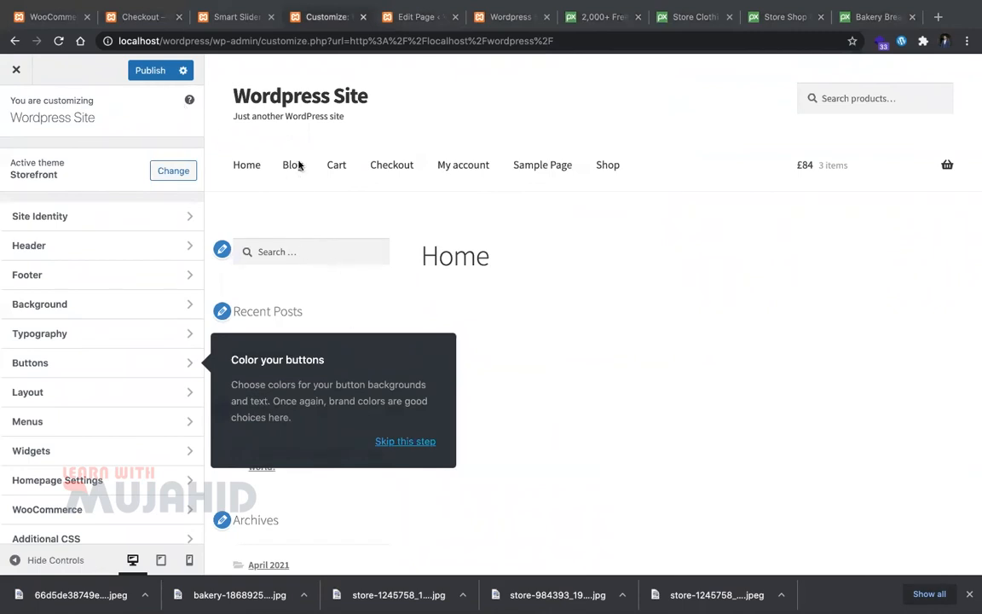
key("super+w")
left_click(594, 212)
Step: Open the storefront Shop page and sort products by popularity
key("ctrl+Tab")
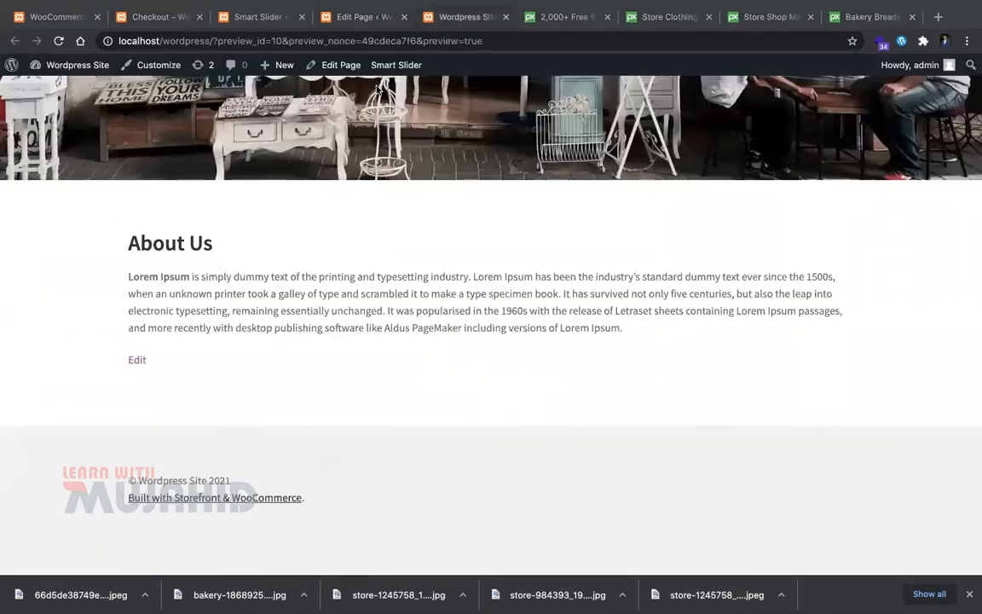
scroll(235, 149, "up", 7)
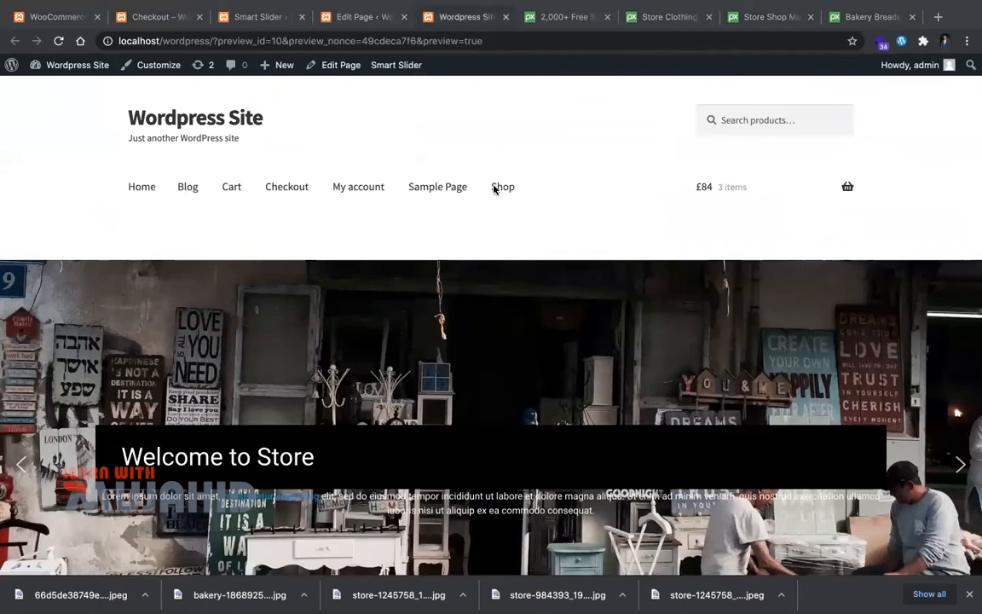
left_click(502, 186)
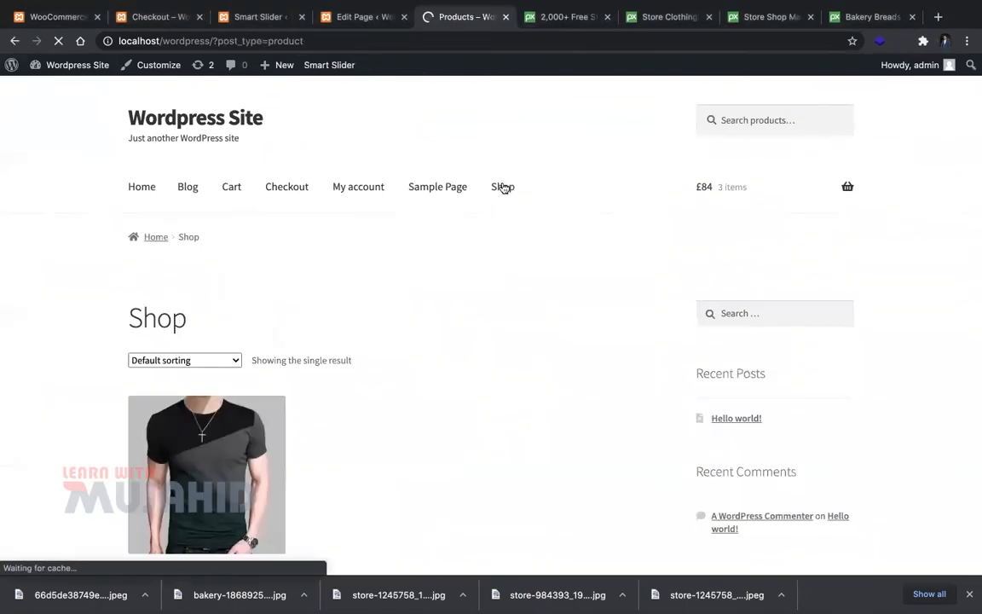
scroll(342, 412, "down", 3)
left_click(214, 169)
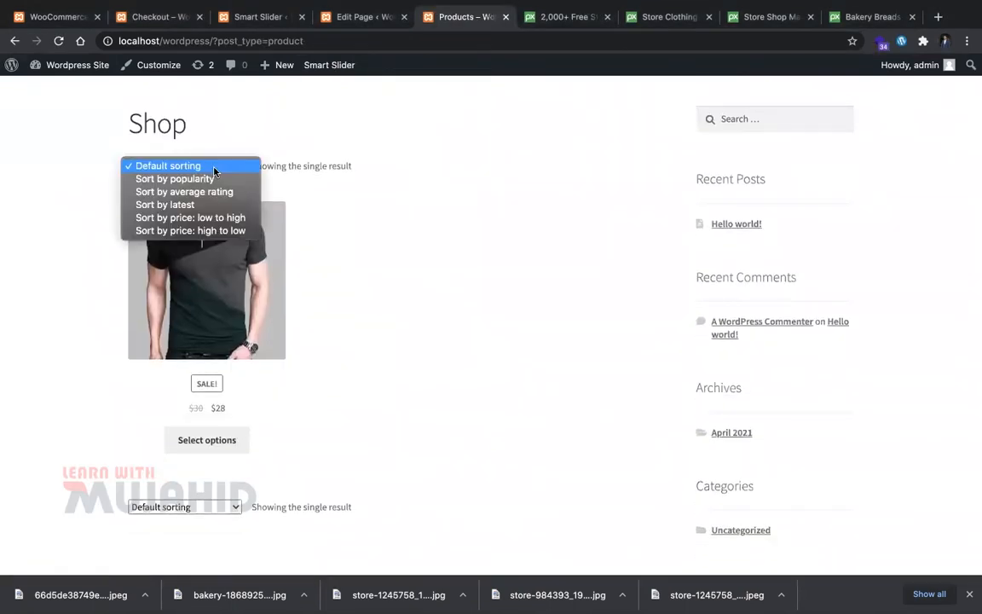
left_click(217, 179)
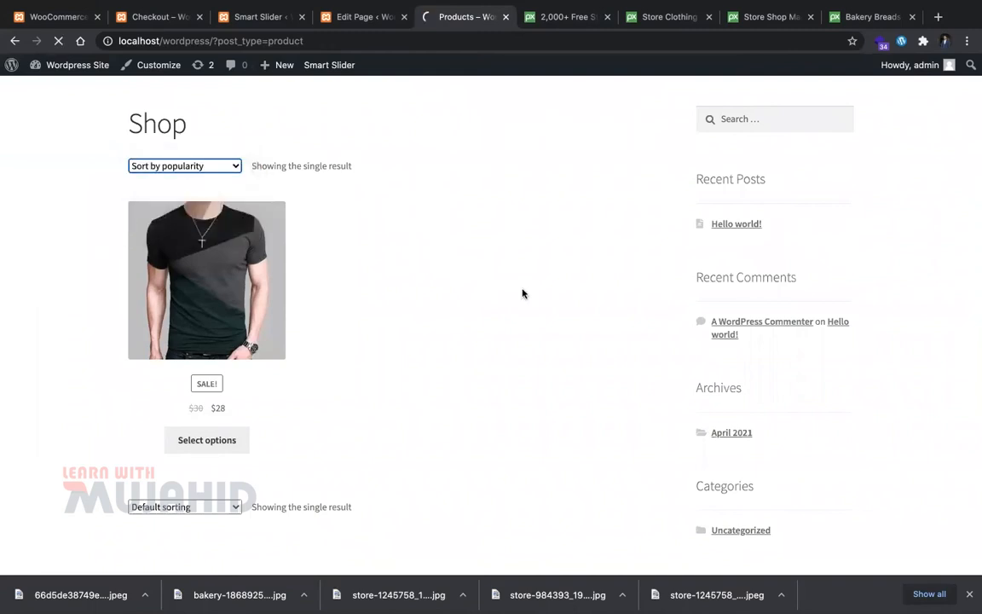
Step: View the T-shirt product page, then return to the WooCommerce settings tab
scroll(292, 487, "down", 3)
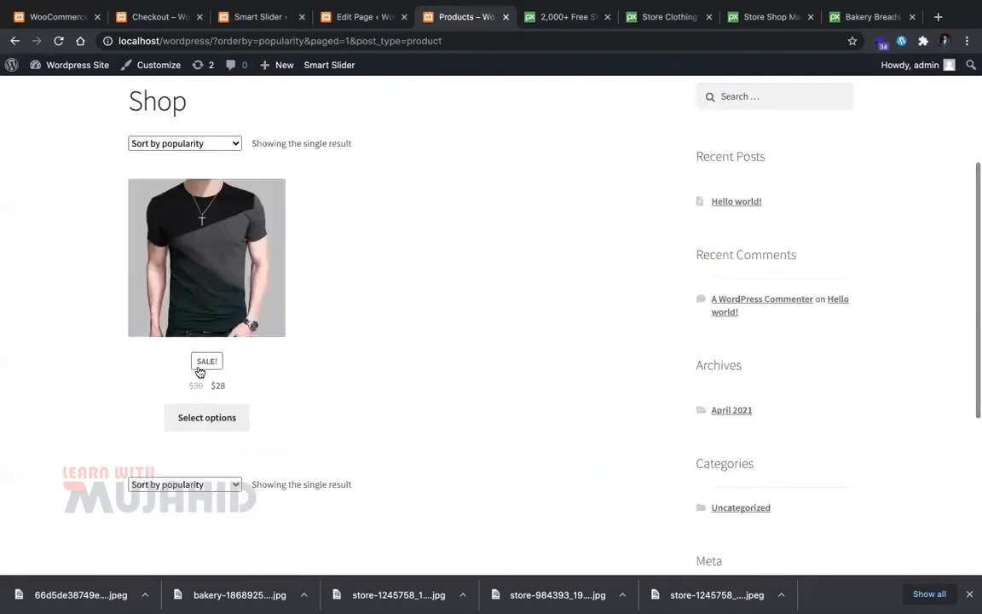
left_click(213, 417)
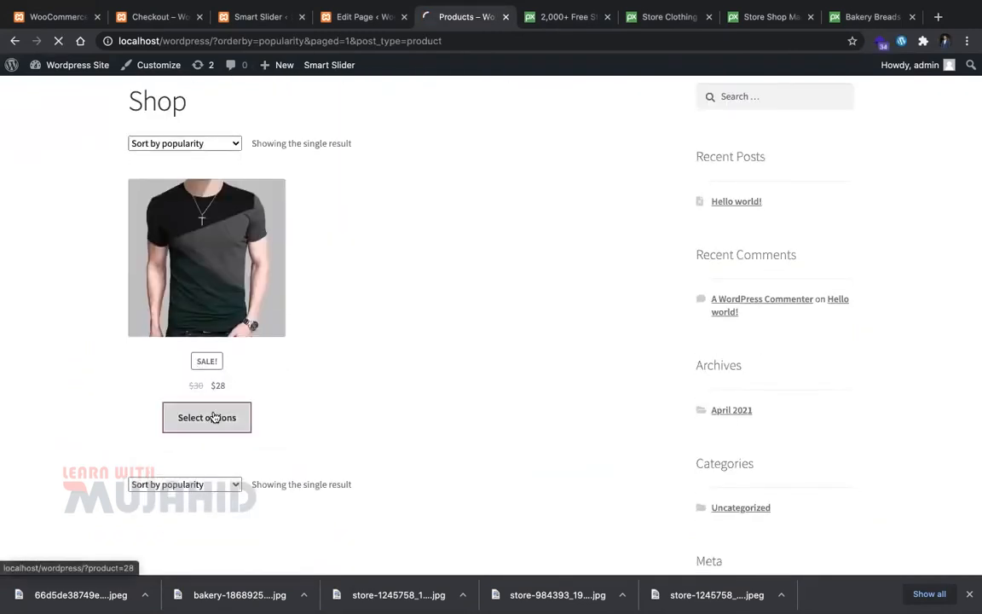
scroll(215, 417, "down", 3)
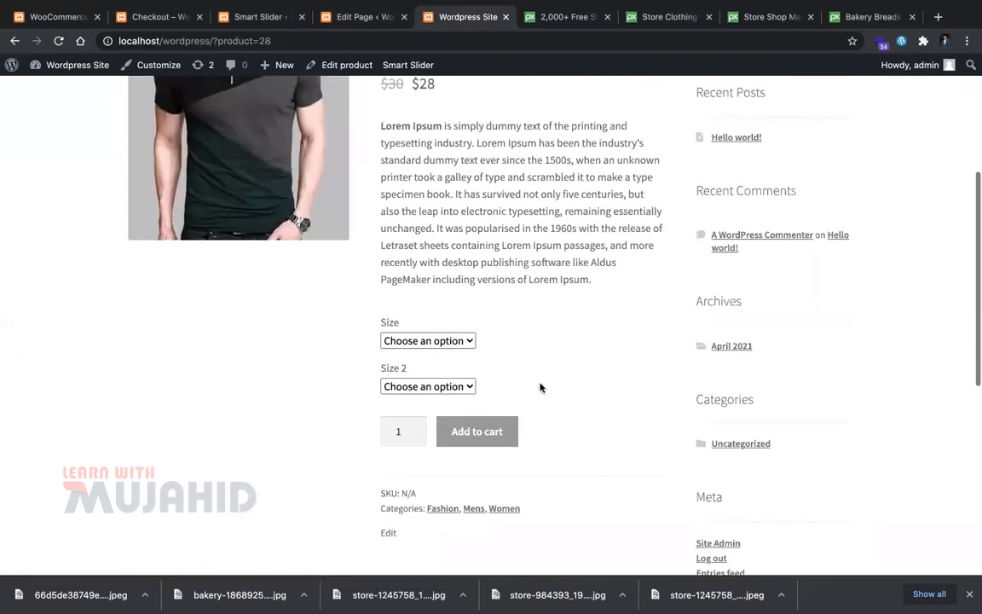
scroll(427, 344, "up", 6)
scroll(425, 346, "down", 3)
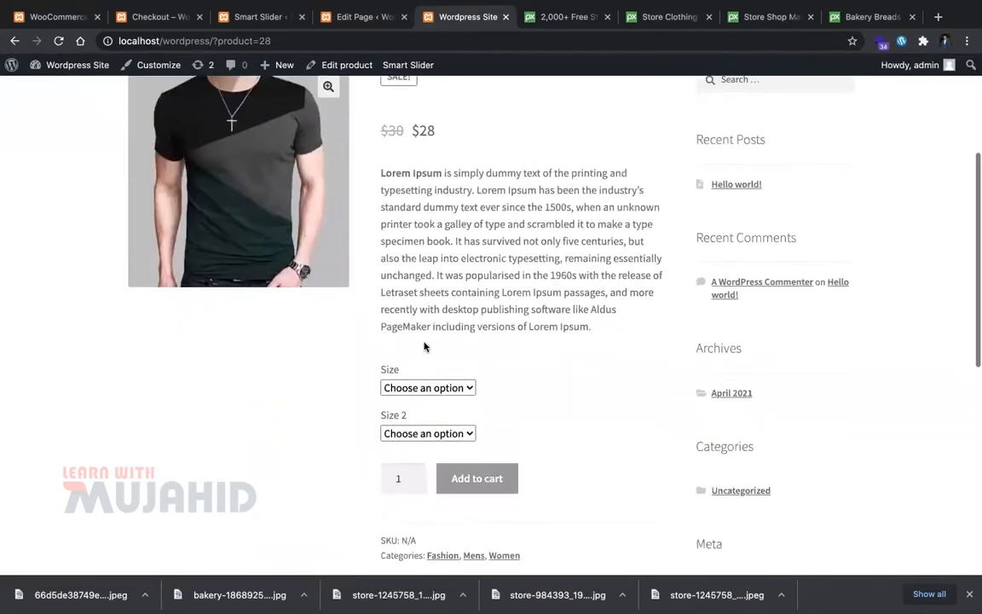
scroll(423, 340, "up", 2)
left_click(189, 12)
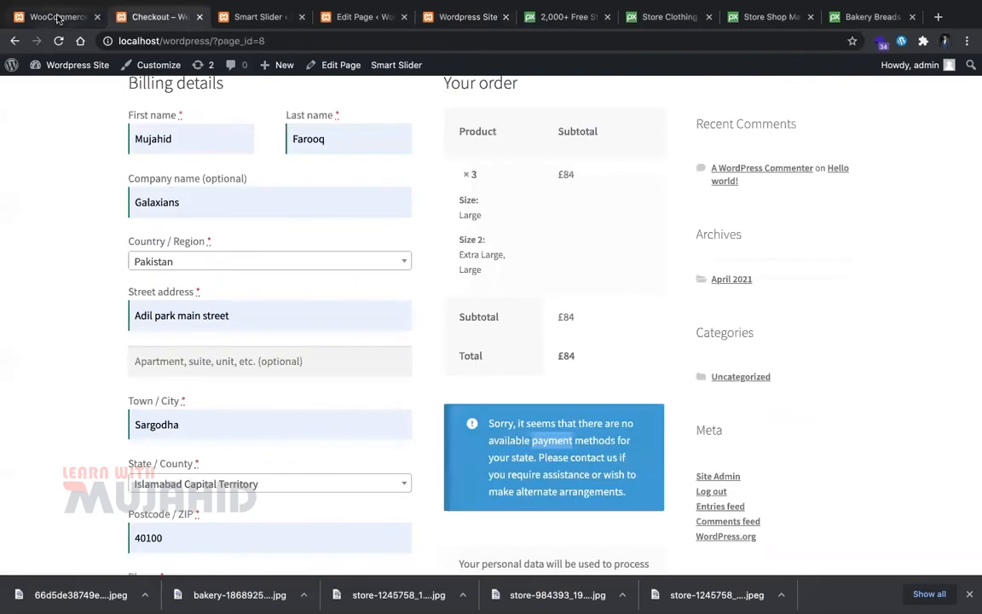
left_click(55, 16)
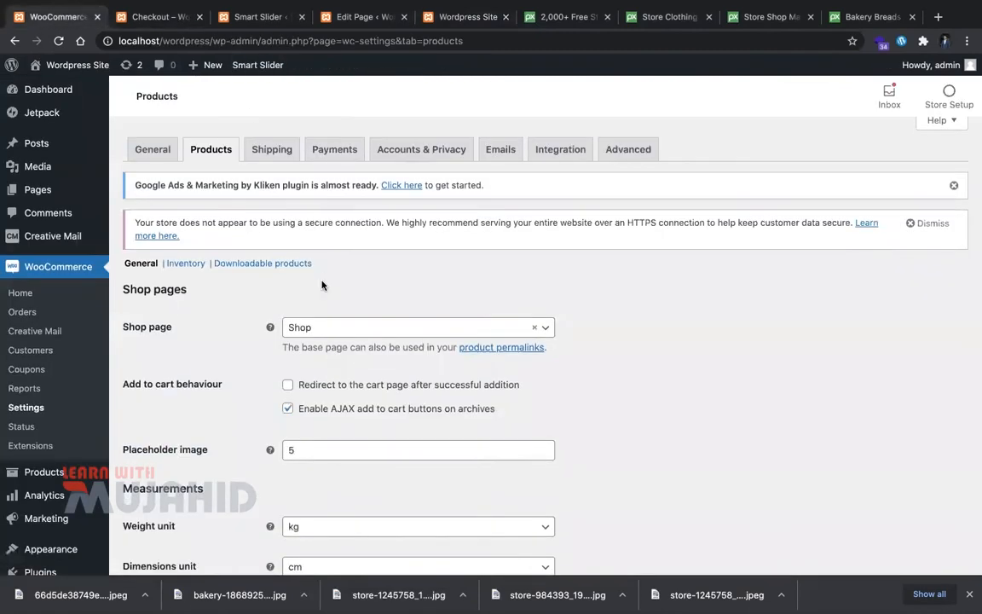
Step: Start a new shipping zone from the Shipping settings, leaving regions empty
left_click(271, 159)
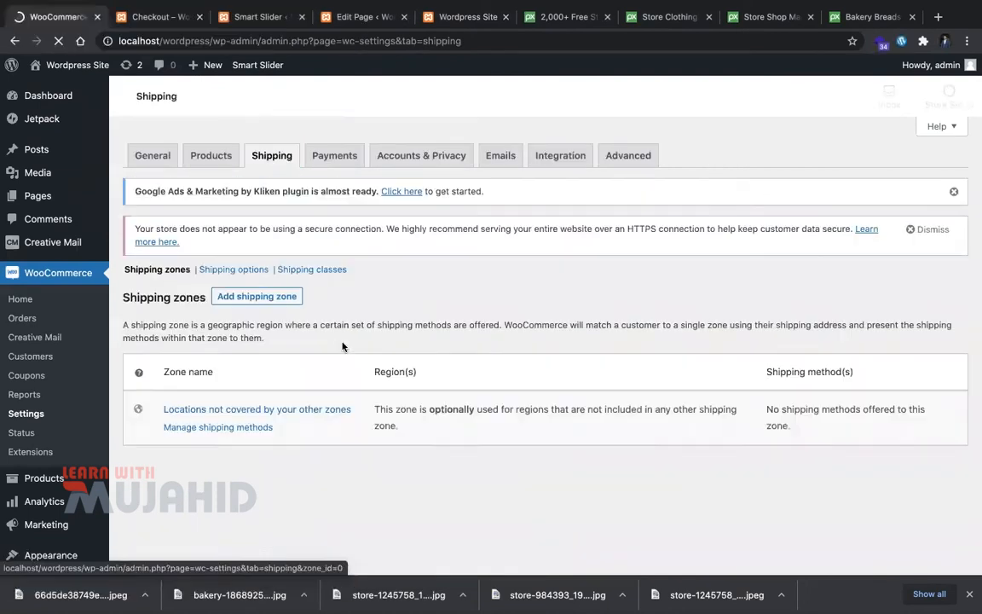
scroll(324, 439, "down", 5)
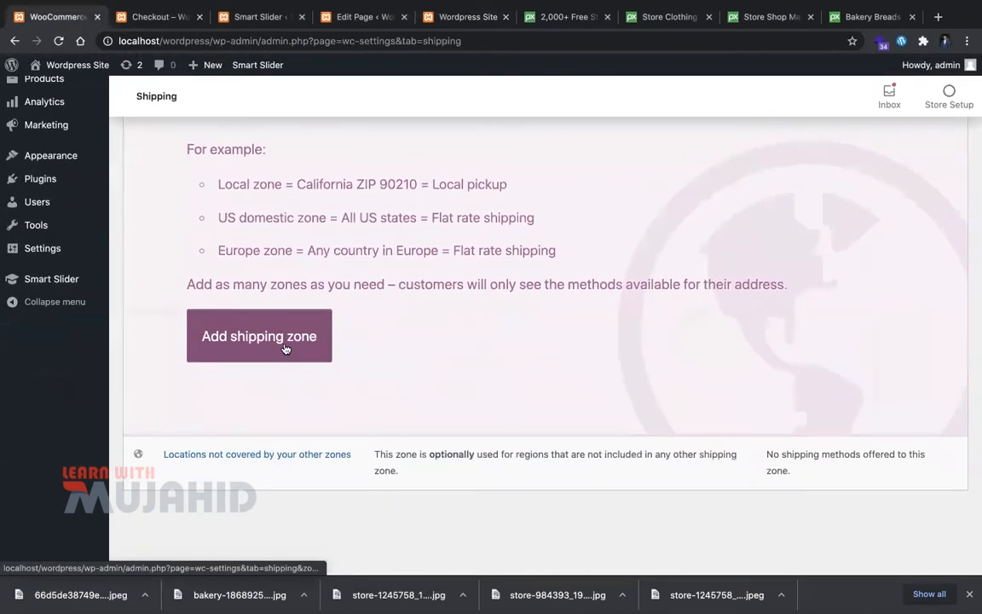
left_click(286, 346)
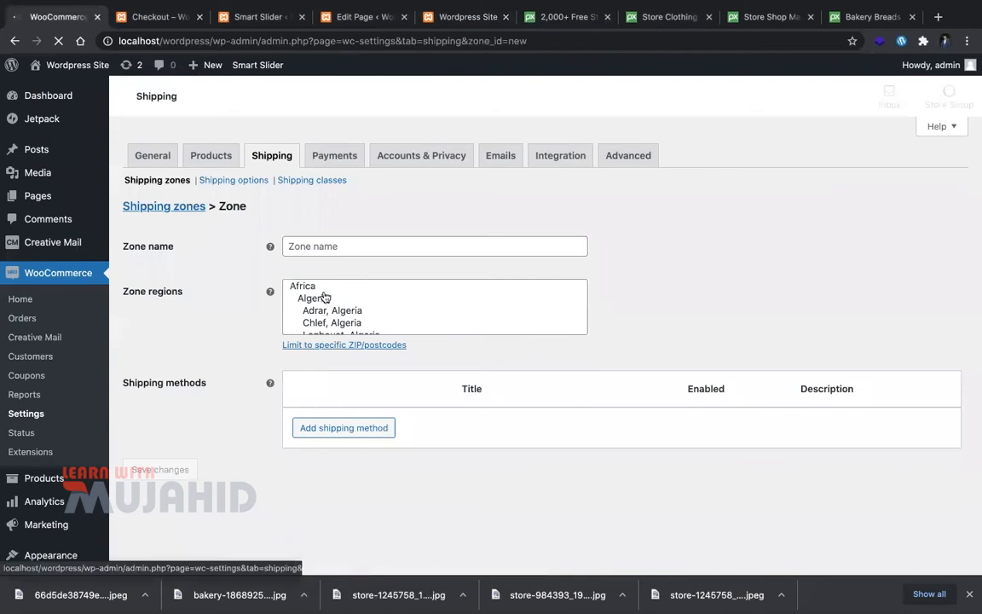
scroll(348, 439, "down", 1)
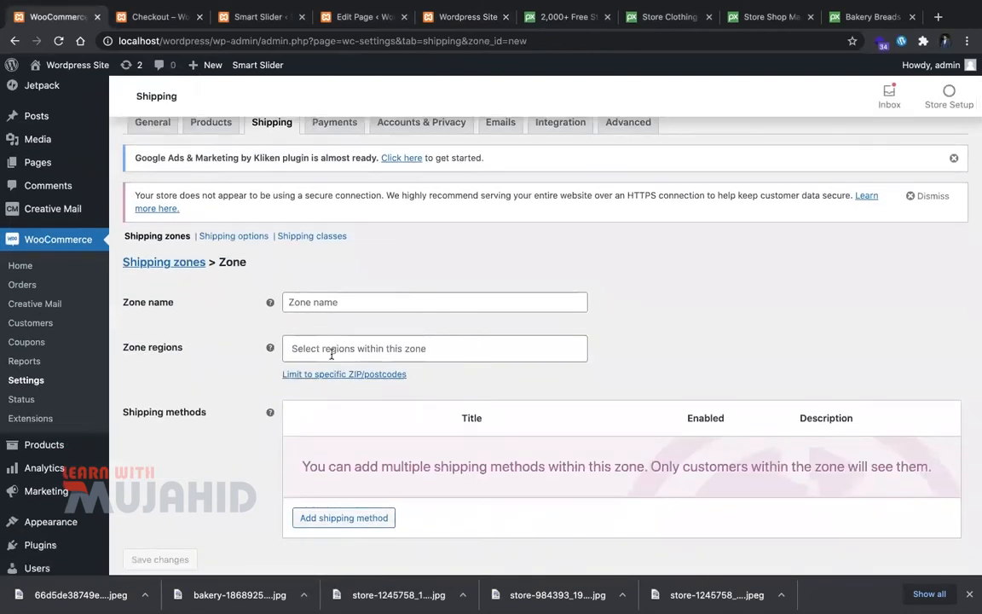
left_click(331, 349)
left_click(332, 350)
left_click(332, 350)
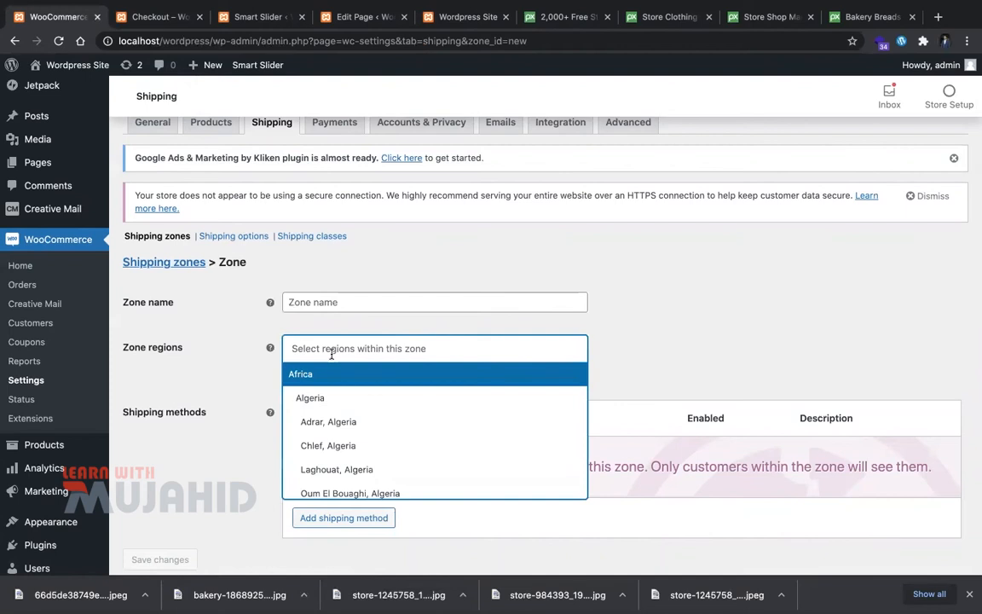
left_click(362, 246)
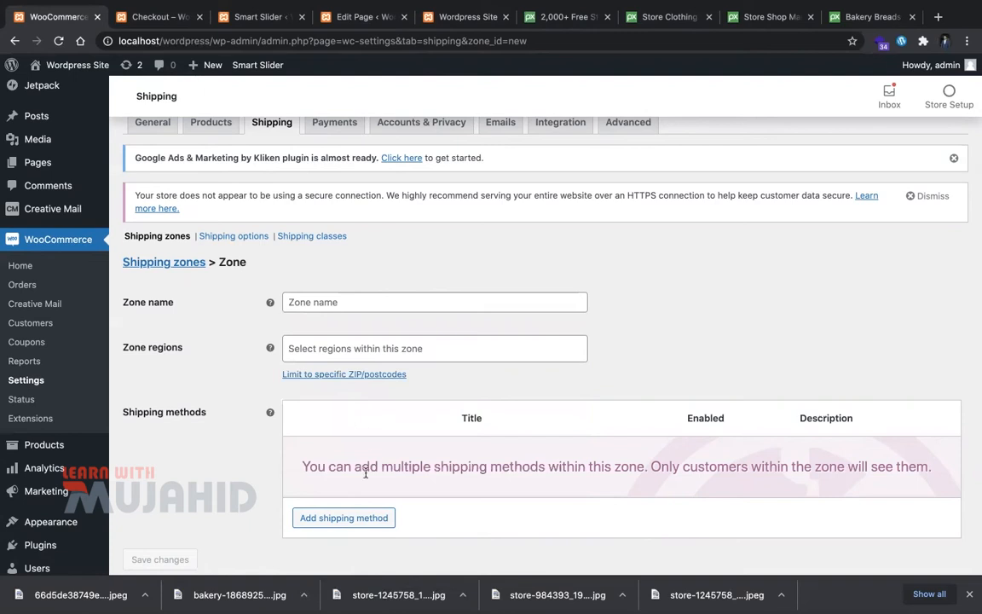
Step: Add a Local pickup shipping method to the new zone
left_click(335, 522)
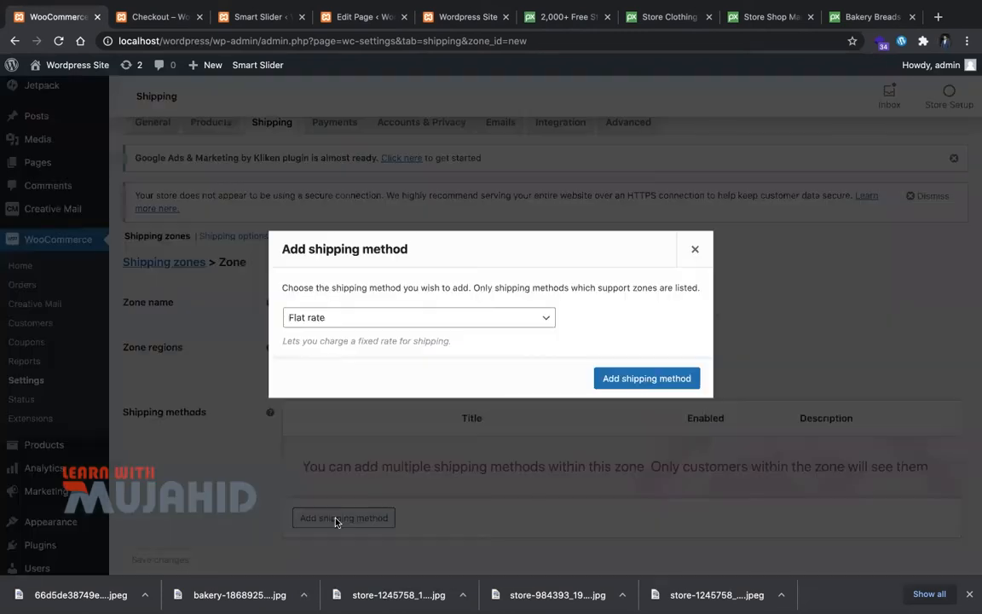
left_click(491, 329)
left_click(491, 329)
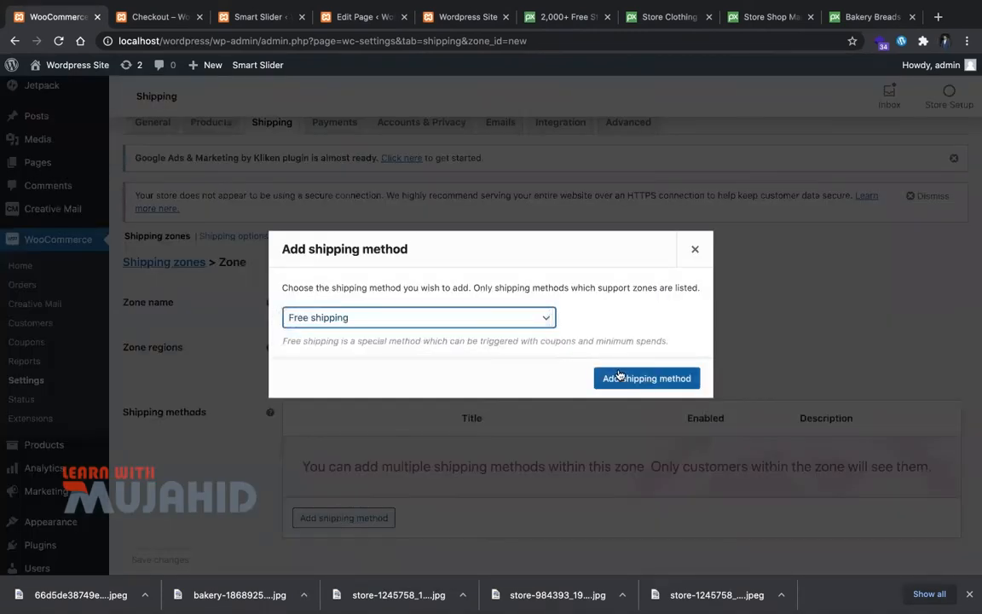
left_click(519, 321)
left_click(516, 330)
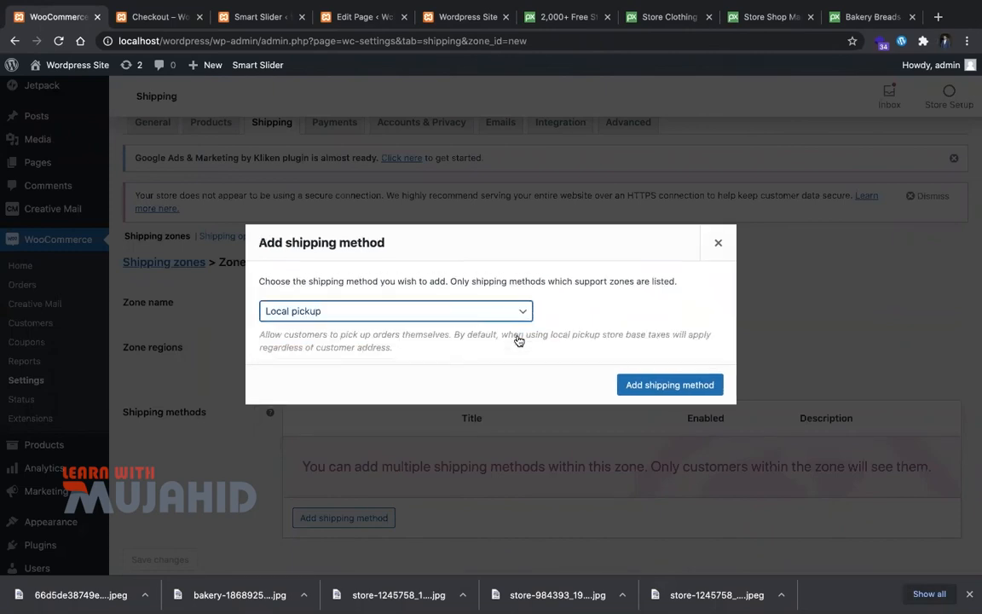
left_click(643, 380)
scroll(462, 494, "down", 2)
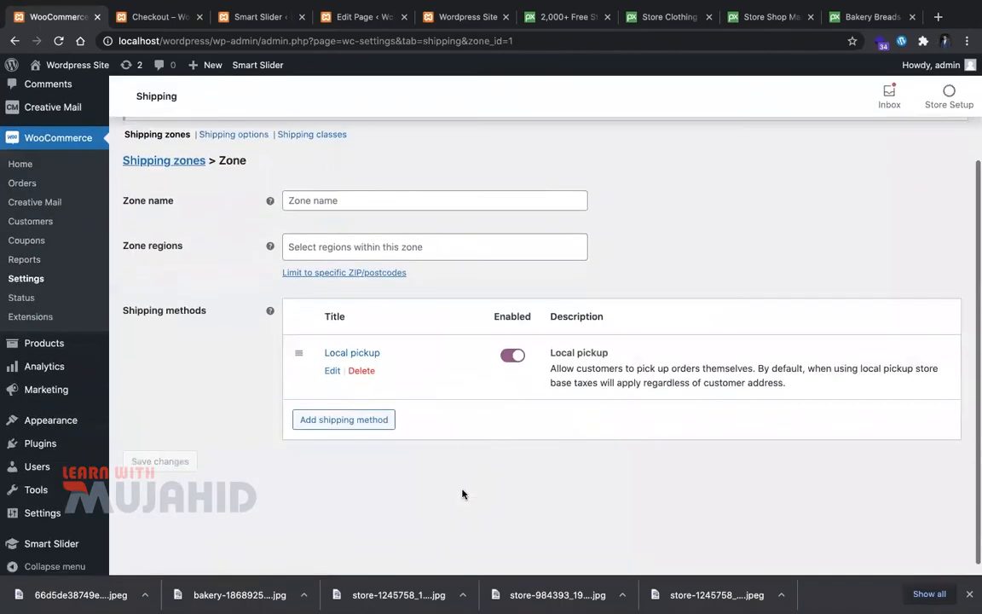
Step: Save the Local pickup settings with the cost left unchanged
left_click(333, 369)
left_click(396, 356)
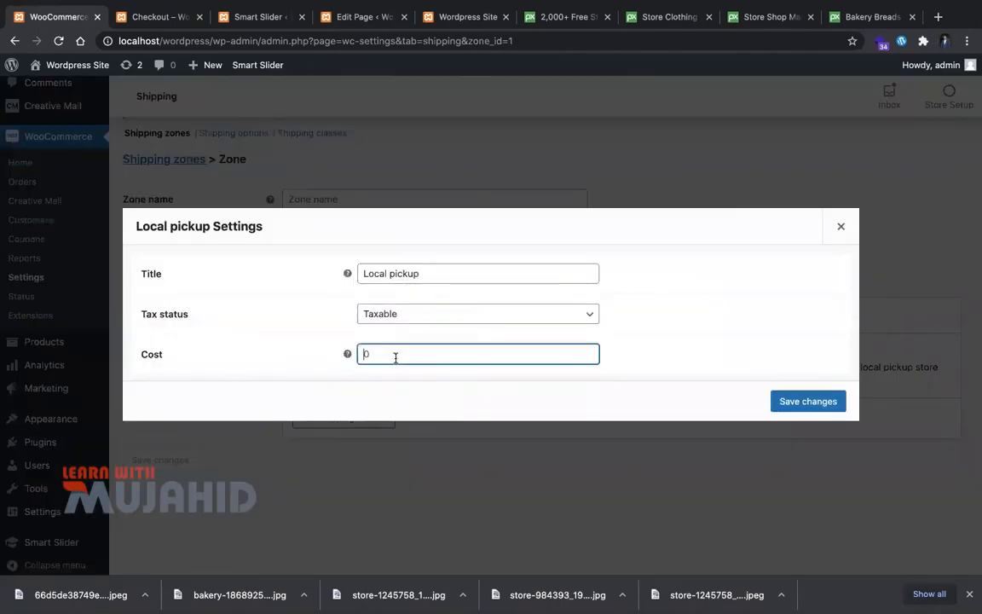
left_click(431, 381)
left_click(772, 402)
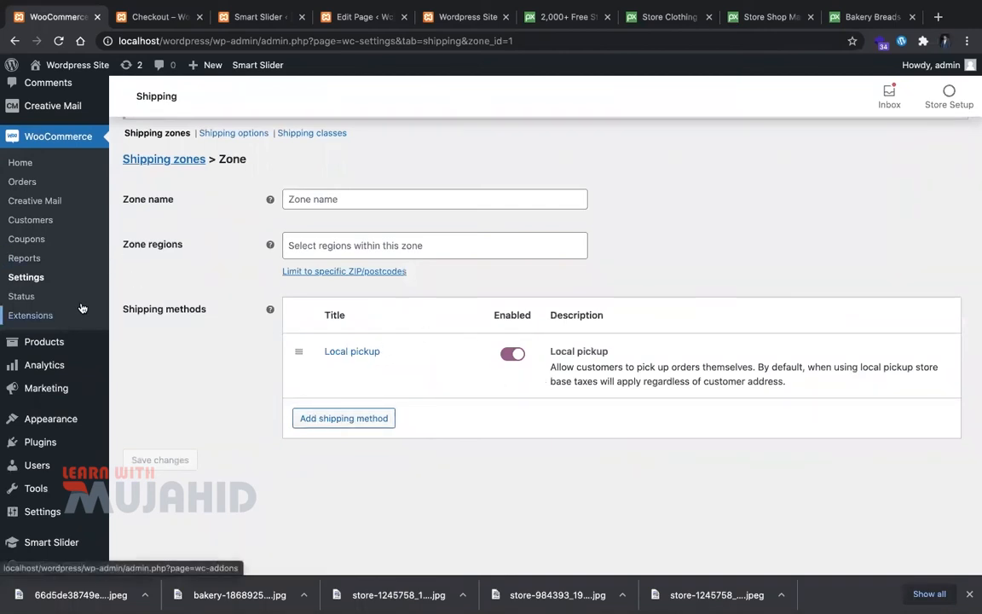
scroll(44, 172, "up", 1)
scroll(44, 172, "down", 1)
Step: Start a new product and inspect its Shipping class options
mouse_move(100, 330)
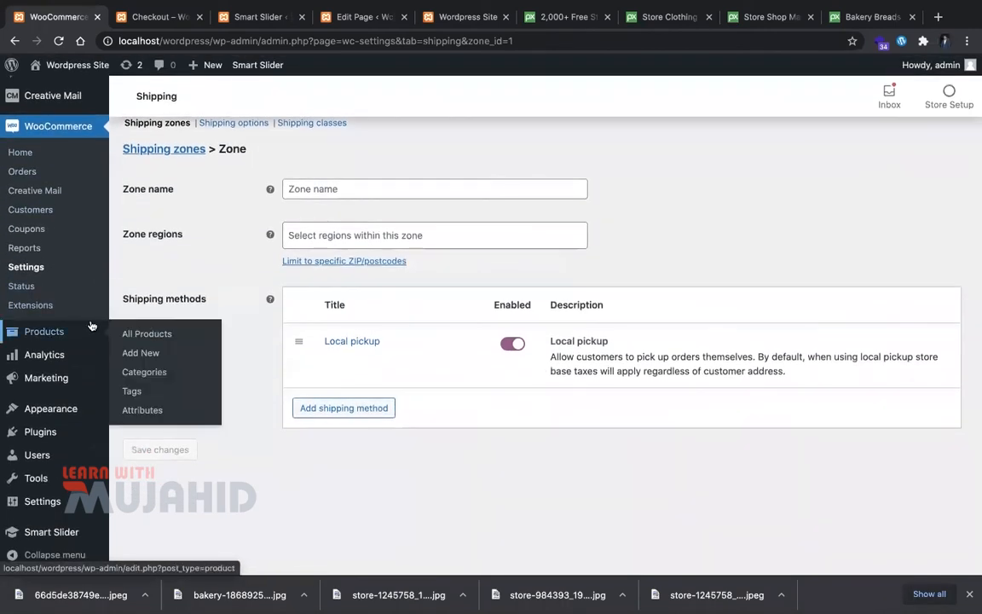
left_click(150, 352)
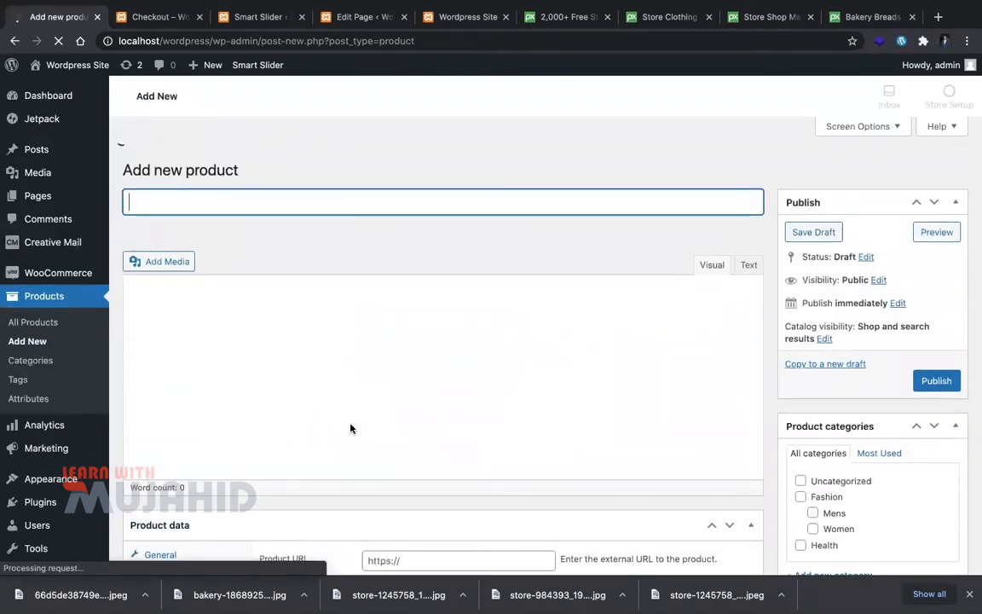
scroll(350, 428, "down", 5)
scroll(349, 428, "down", 1)
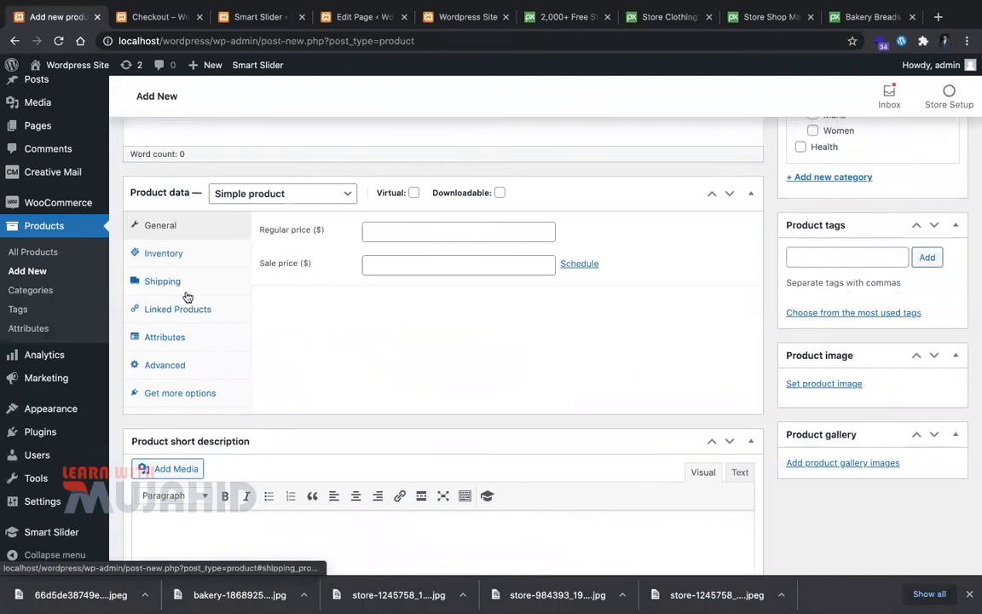
left_click(184, 287)
left_click(444, 304)
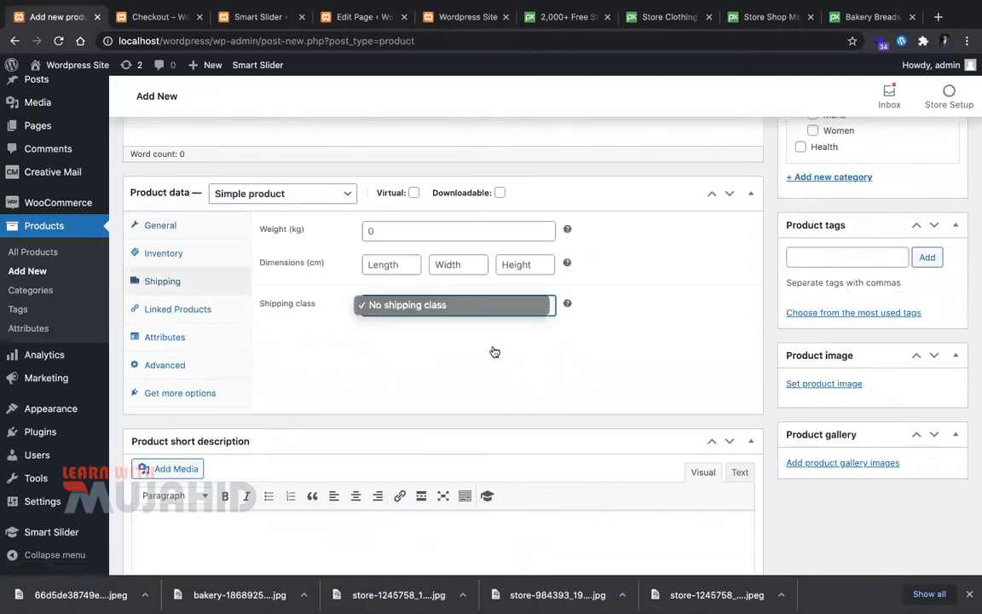
left_click(494, 352)
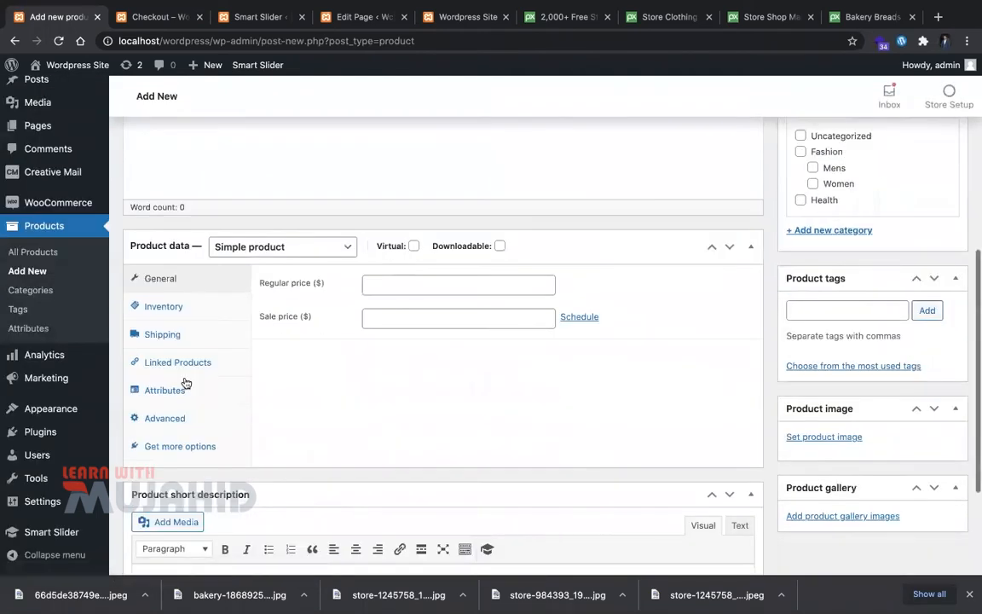
Step: Recheck the Shipping class list, then go back to the shipping zone page
left_click(163, 333)
left_click(438, 358)
left_click(408, 358)
scroll(631, 386, "down", 3)
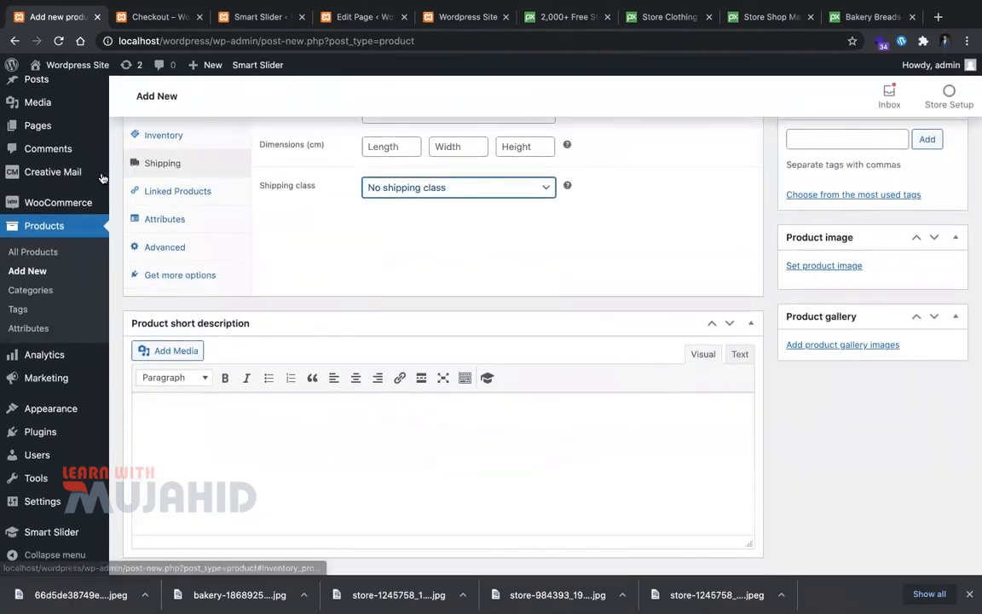
mouse_move(11, 454)
key("alt+Left")
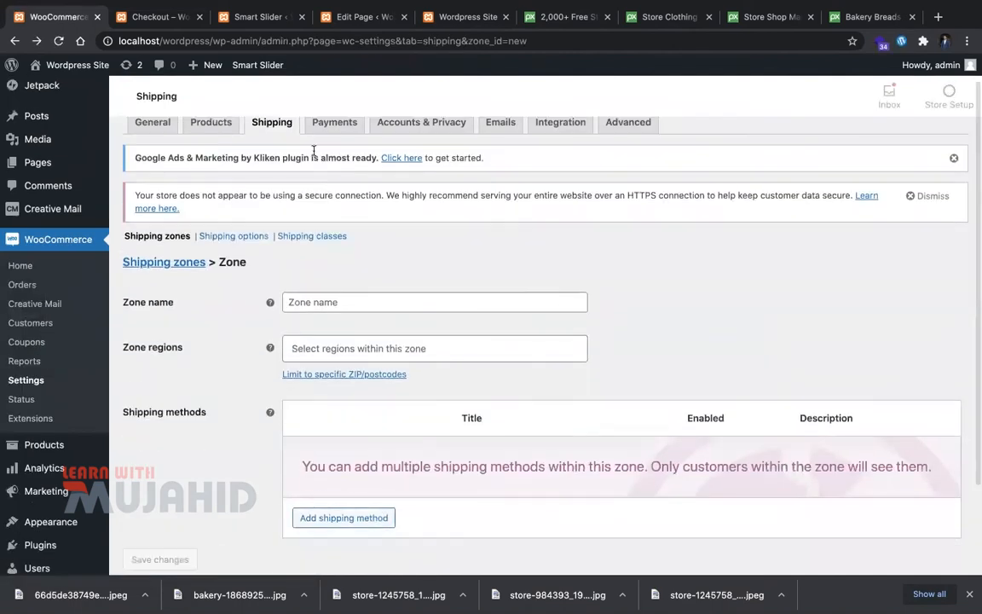
Step: Add a Flat rate method to the zone and reload it, now named Everywhere
scroll(329, 365, "down", 3)
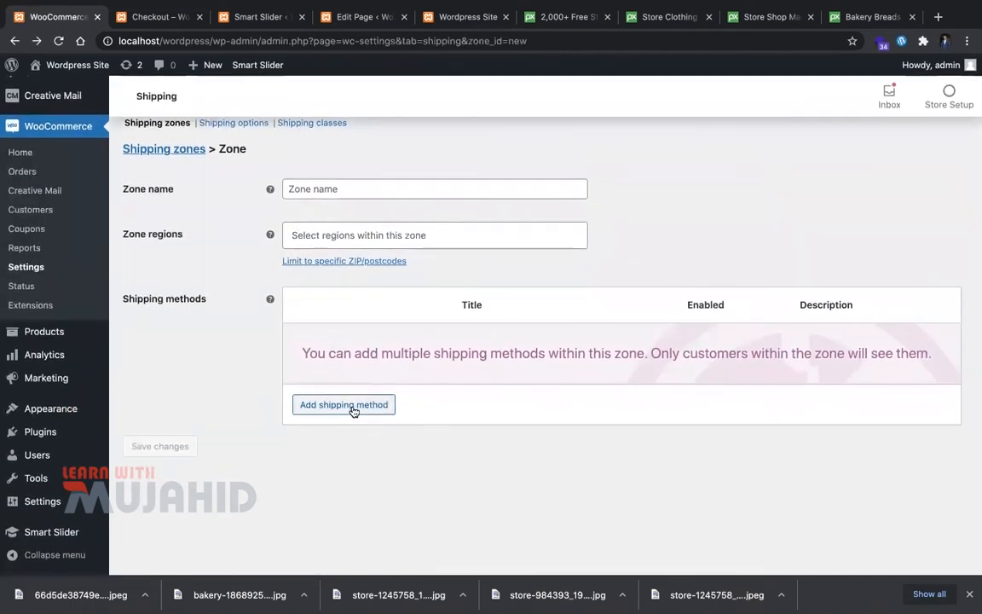
left_click(381, 404)
double_click(477, 305)
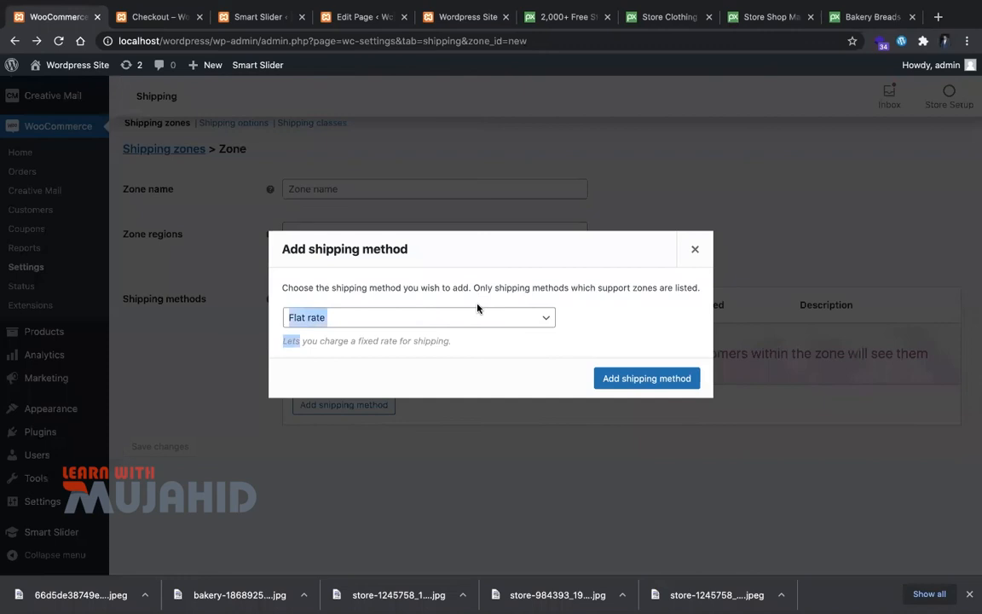
left_click(501, 324)
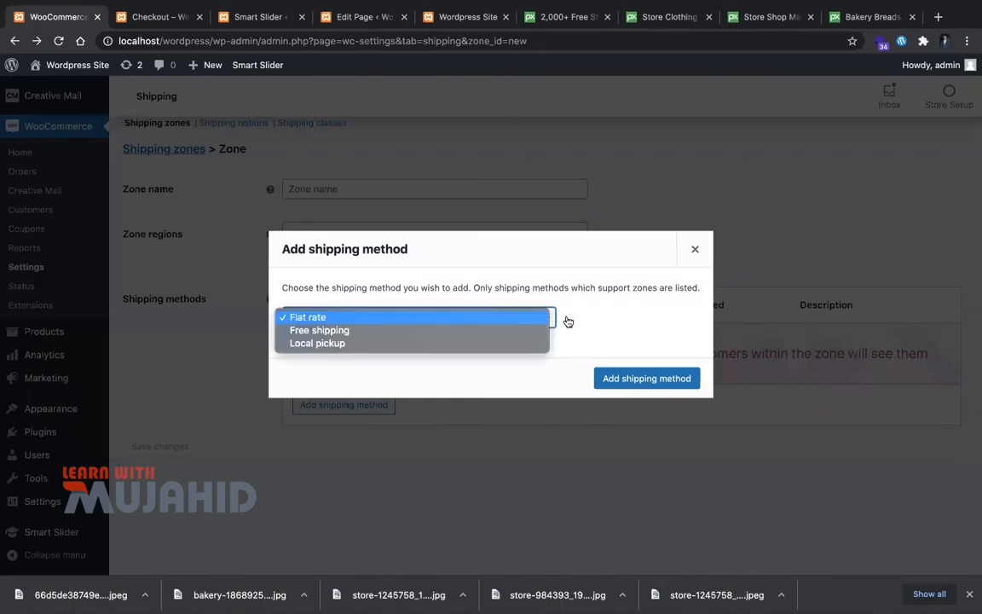
left_click(663, 378)
left_click(663, 378)
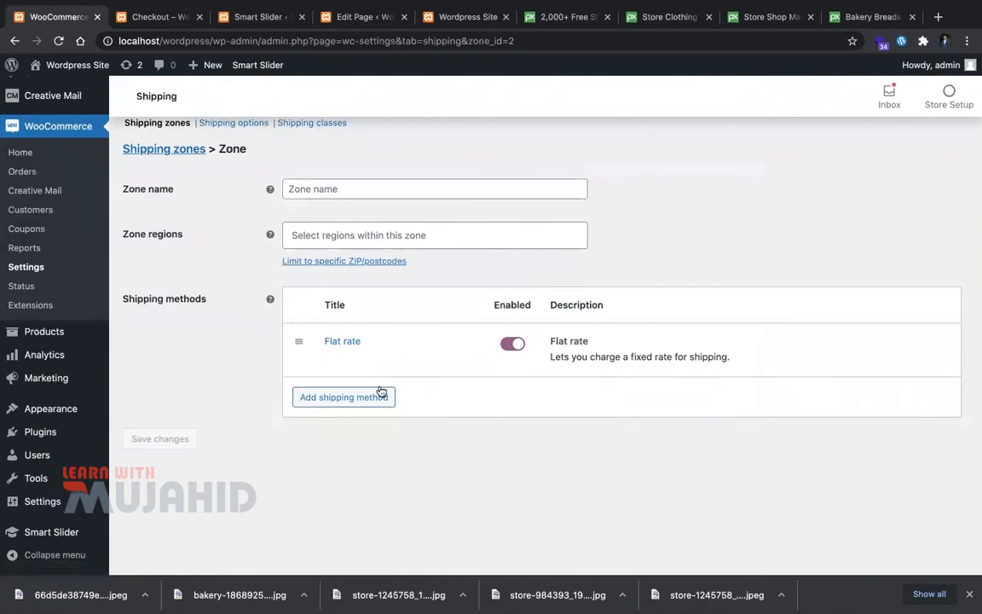
mouse_move(388, 328)
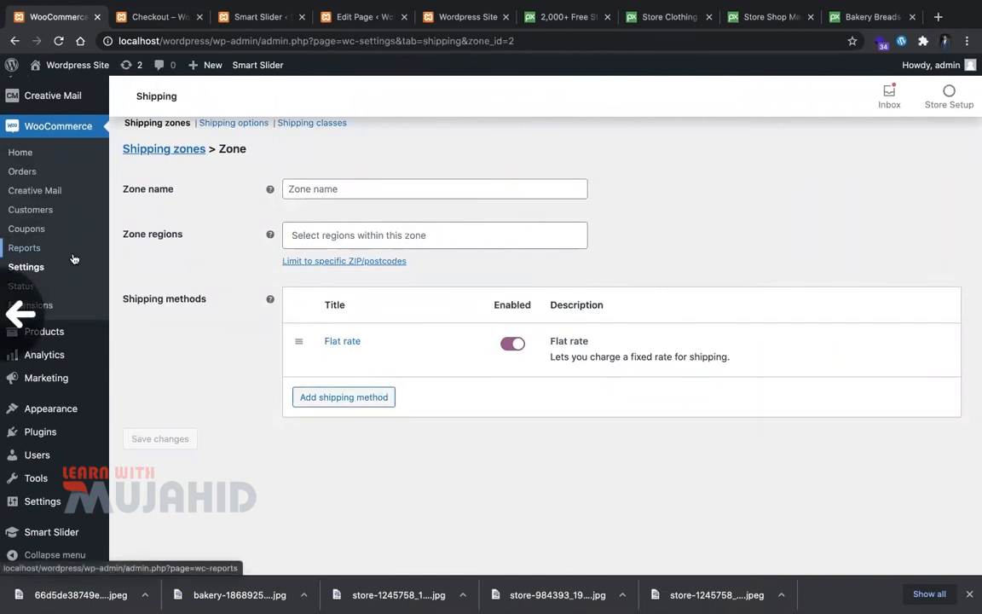
left_click(64, 348)
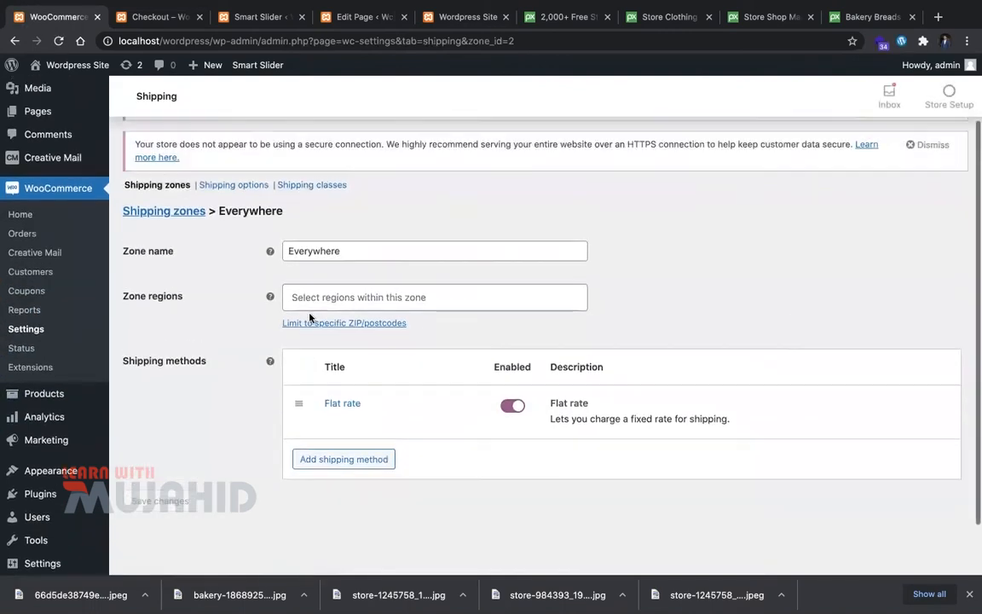
scroll(310, 318, "up", 2)
Step: Go to the Shipping classes settings and add a new empty shipping class row
left_click(223, 269)
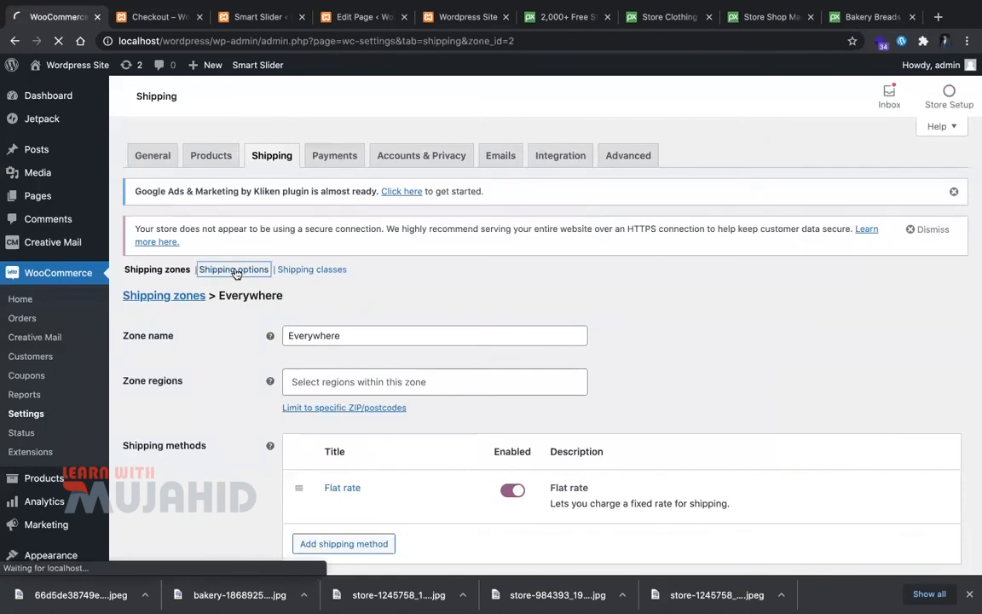
scroll(313, 385, "down", 1)
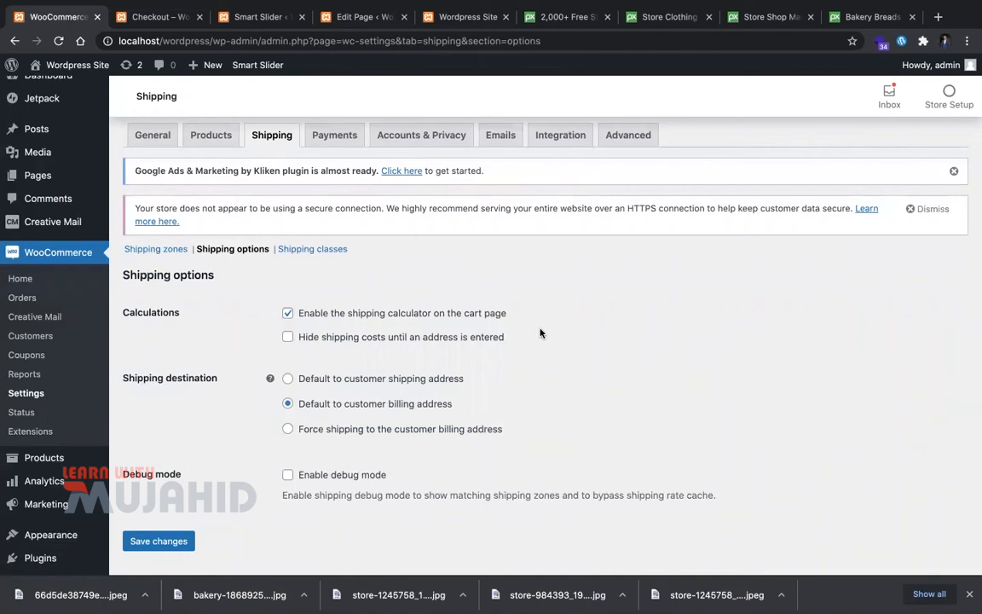
scroll(373, 381, "up", 1)
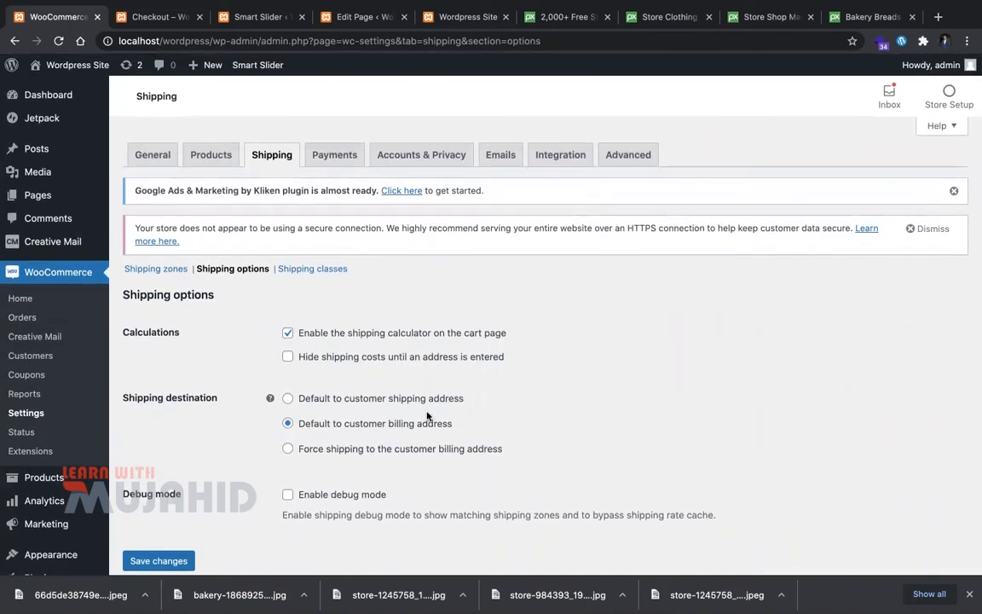
left_click(313, 271)
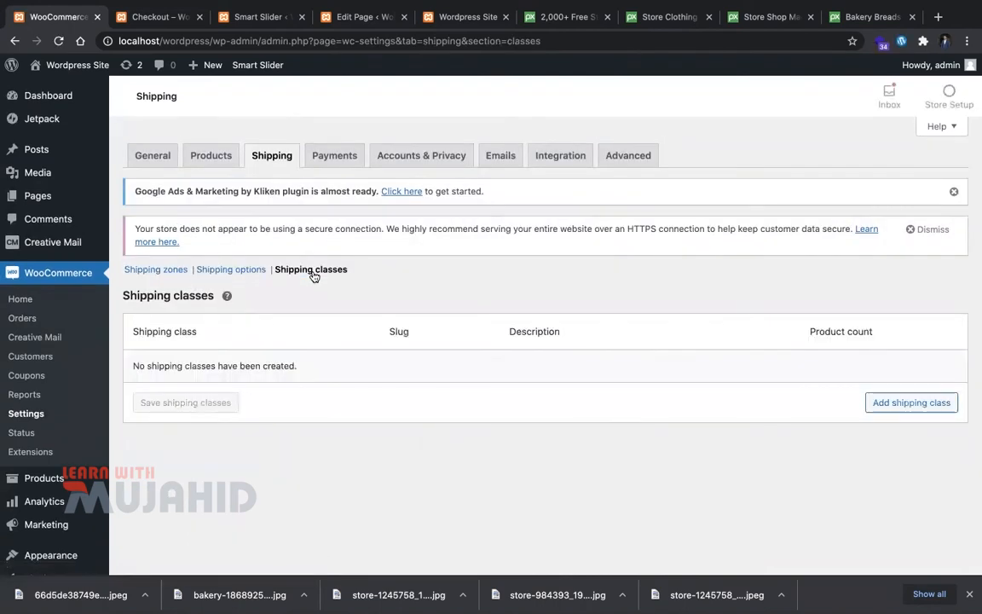
left_click(868, 406)
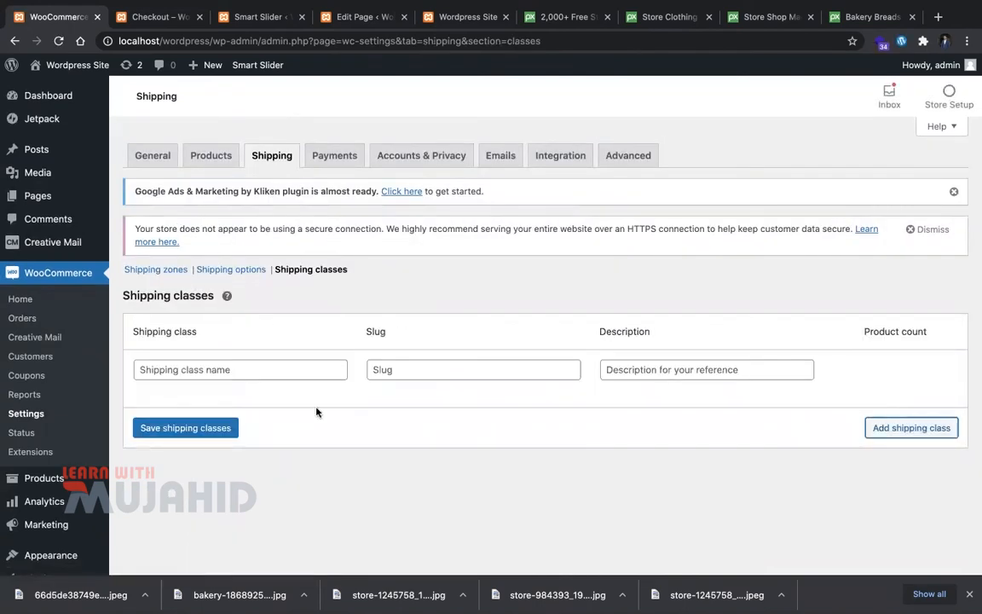
Step: Enter class name Test, slug test-slug and description 'This is test', then save the shipping classes
left_click(285, 379)
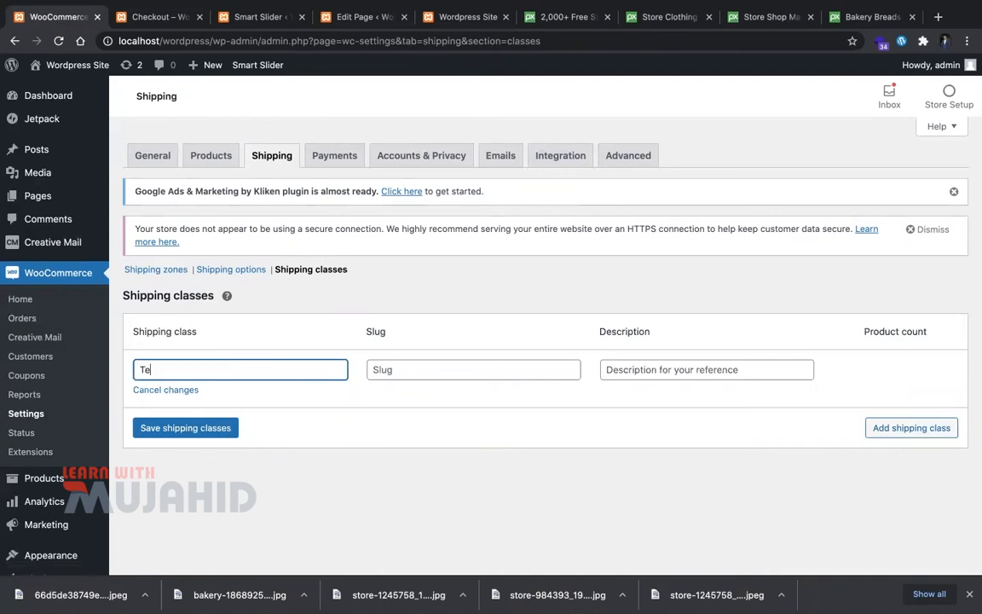
type("st")
key("Tab")
left_click(495, 370)
type("test")
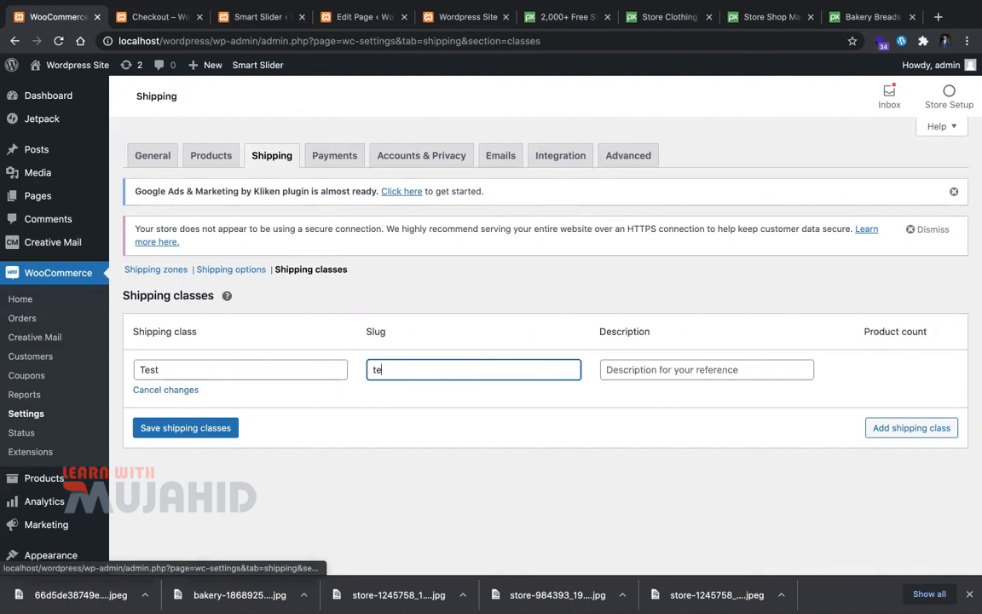
key("Tab")
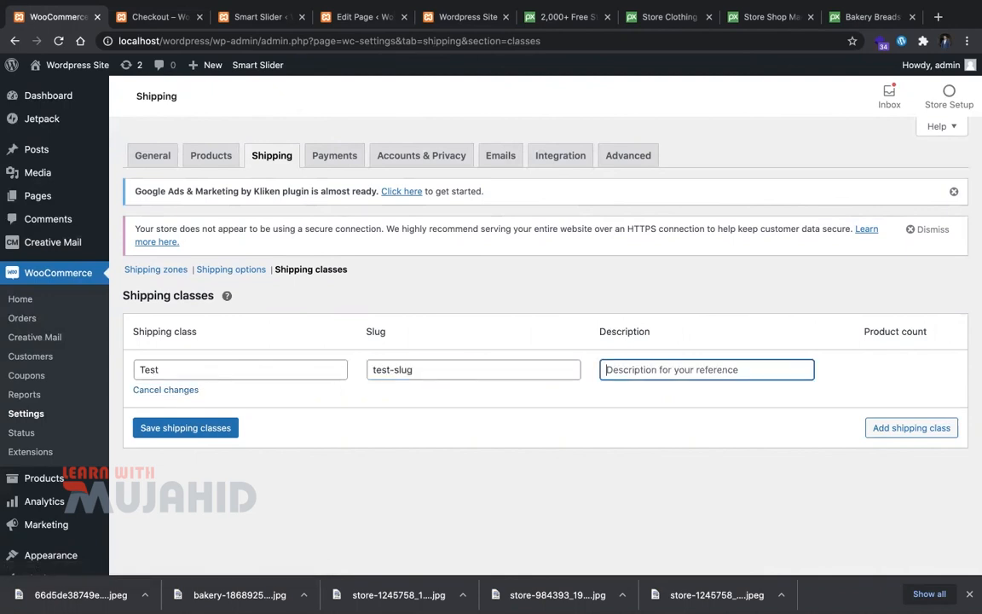
type("This i")
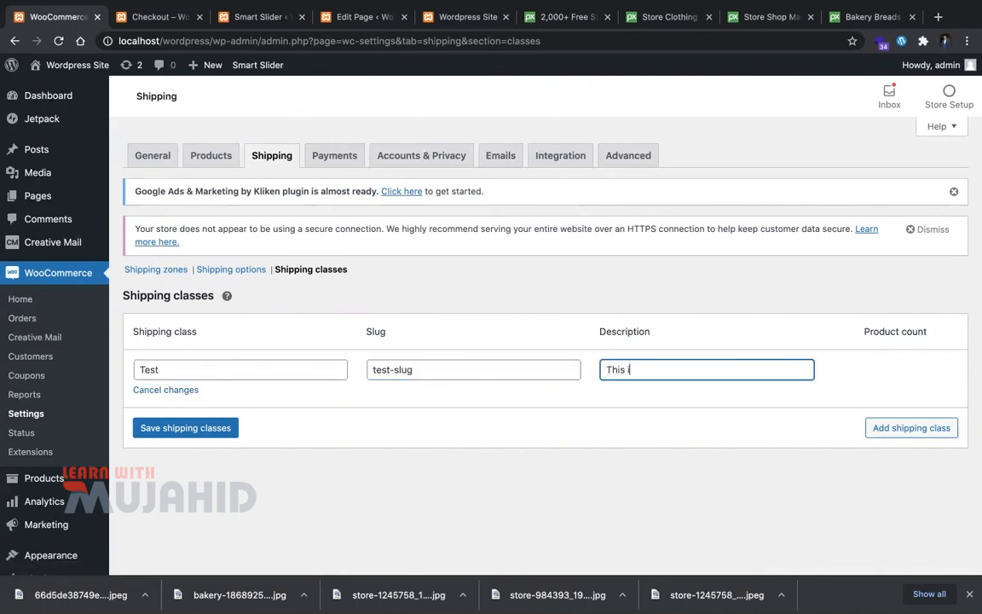
type("s test")
left_click(897, 433)
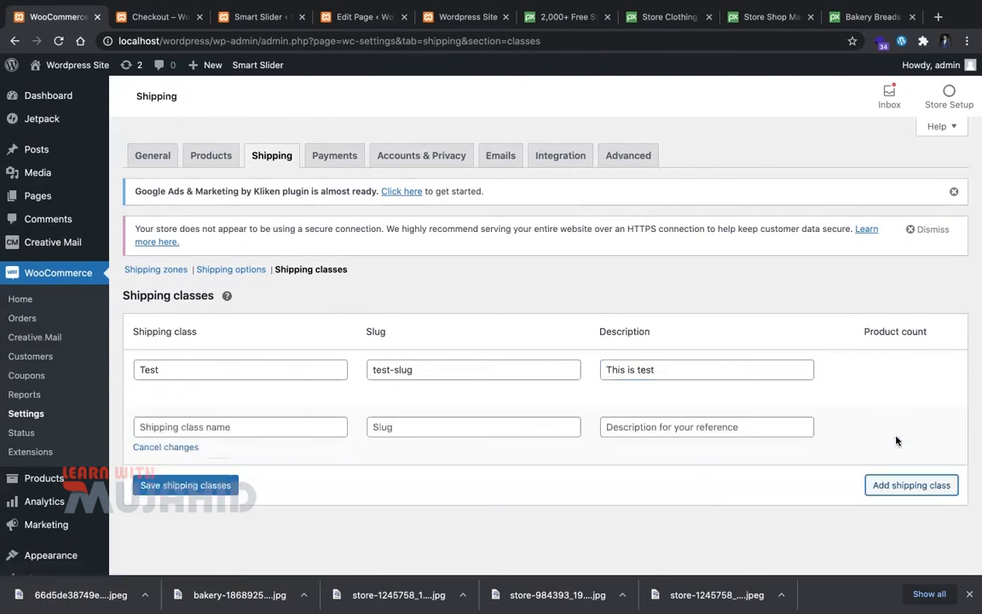
left_click(226, 484)
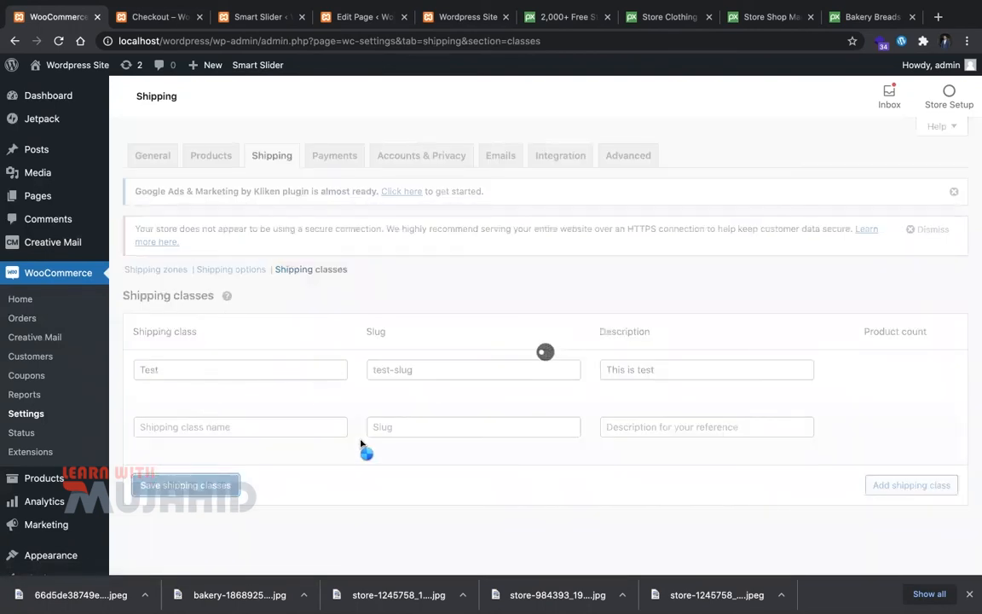
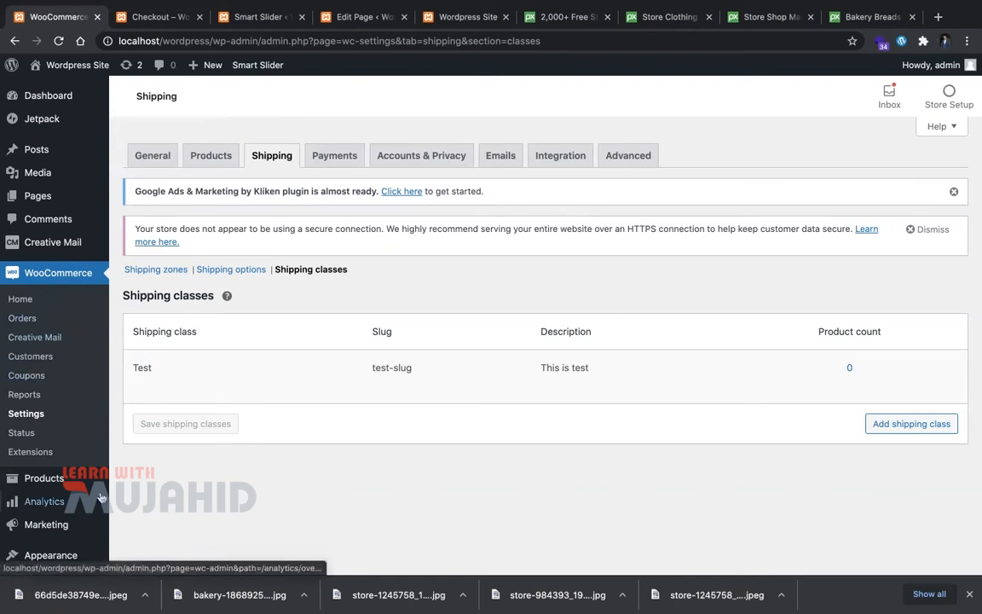
Step: Open the Add new product editor from the Products menu
mouse_move(29, 485)
left_click(132, 478)
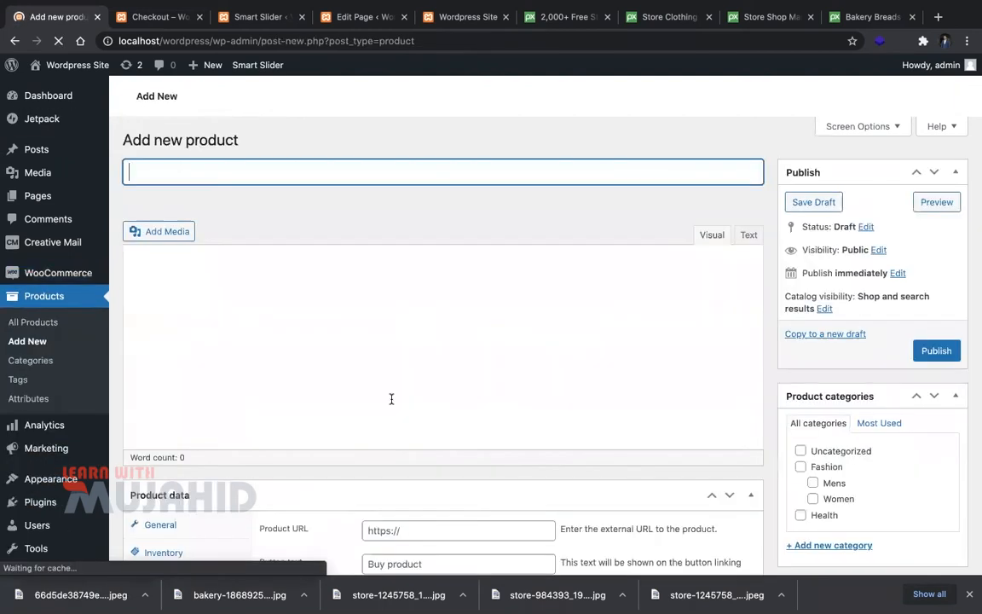
Step: Title the product Simple Product and paste a placeholder description
type("Simple Pro")
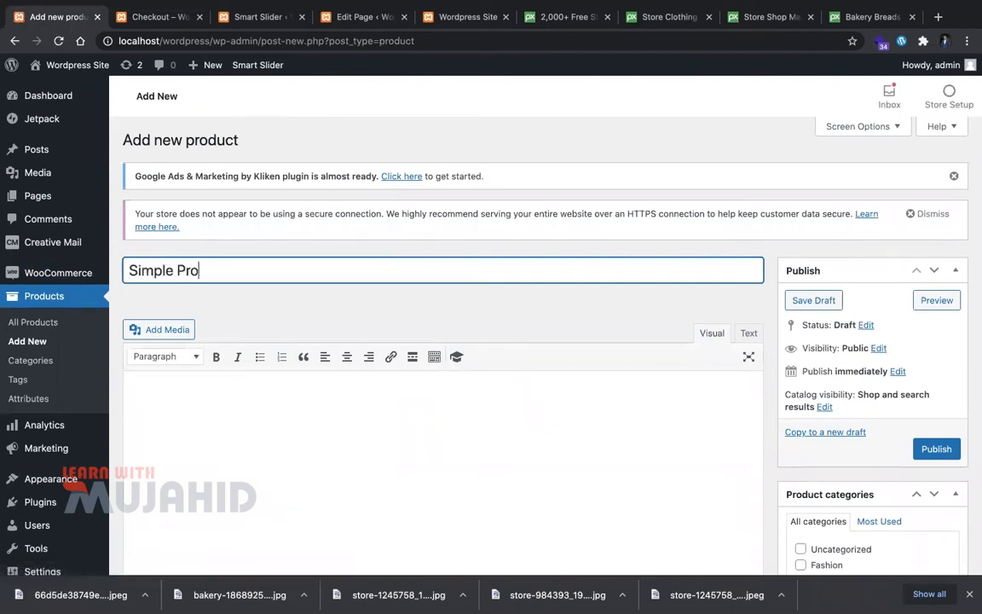
left_click(399, 411)
type("Lorem Ipsum is simply dummy text of the printing and typesetting industry. Lorem Ipsum has been the industry's standard dummy text ever since the 1500s, when an unknown printer took a galley of type and scrambled it to make a type specimen book. It has survived not only five centuries, but also the leap into electronic typesetting, remaining essentially unchanged. It was popularised in the 1960s with the release of Letraset sheets containing Lorem Ipsum passages, and more recently with desktop publishing software like Aldus PageMaker including versions of Lorem Ipsum.")
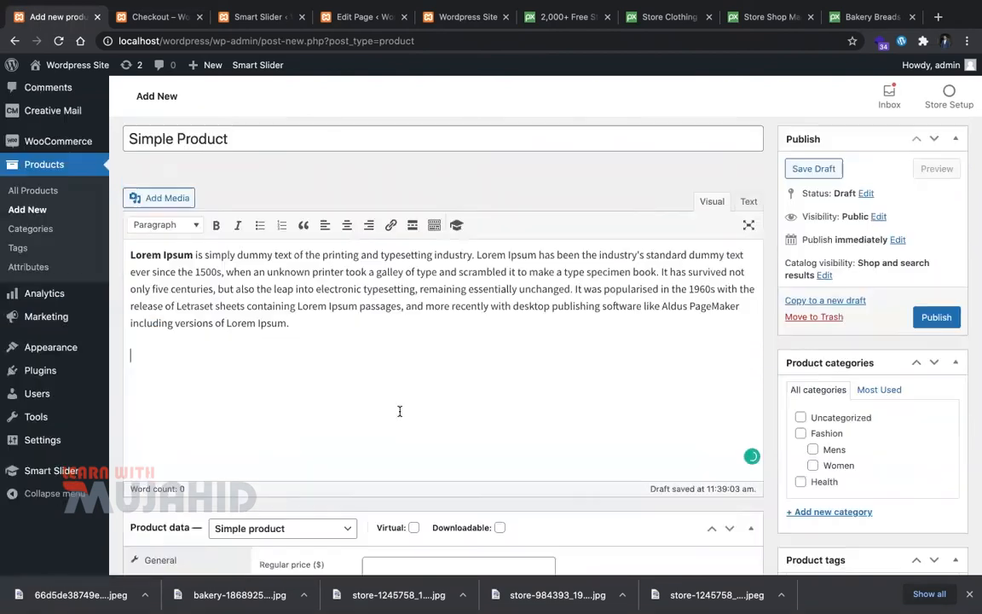
scroll(383, 367, "down", 5)
Step: Set the regular price to 189 and the sale price to 180
left_click(393, 332)
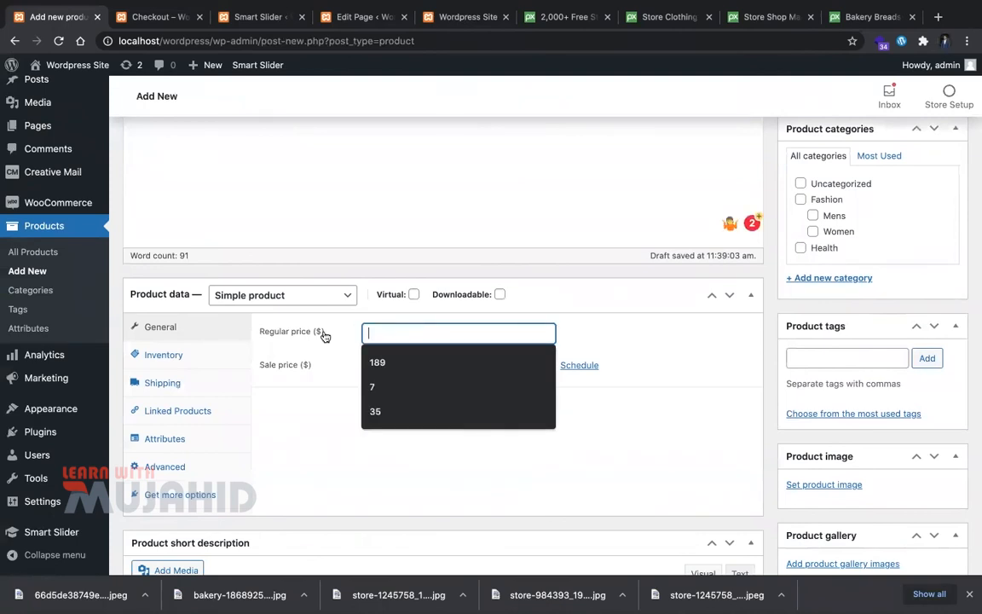
left_click(378, 363)
left_click(381, 364)
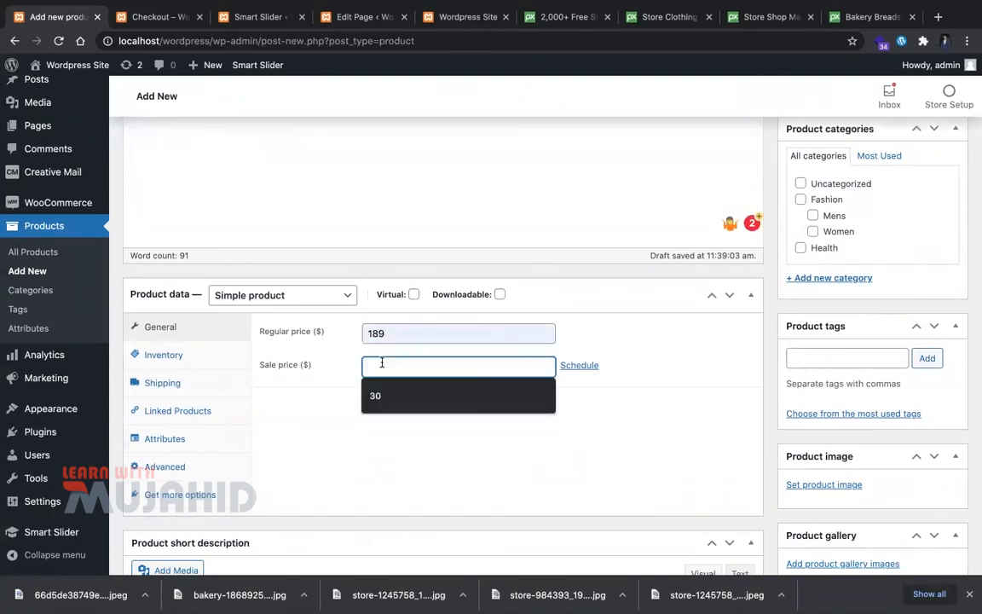
type("180")
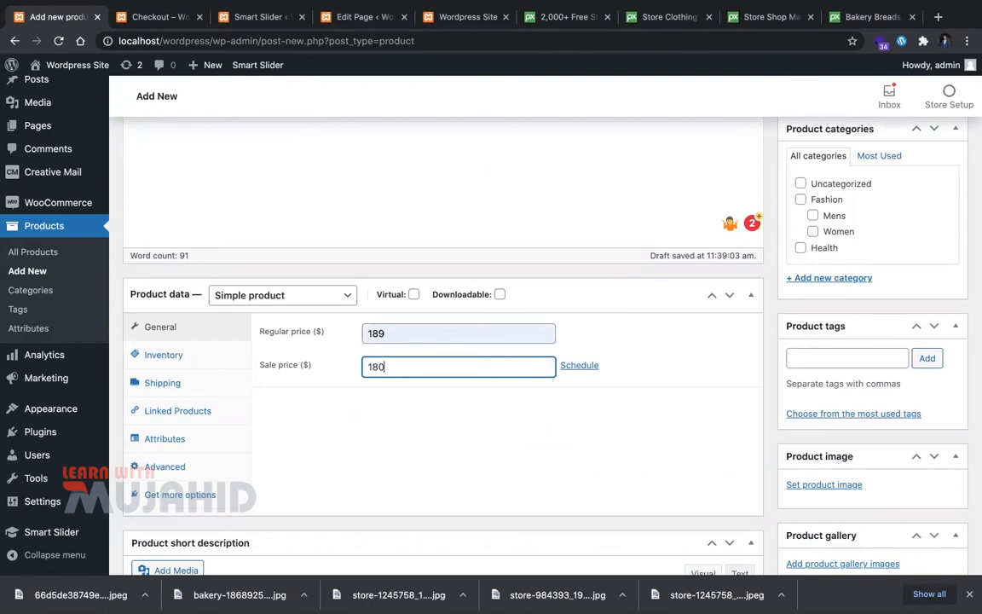
left_click(428, 443)
scroll(428, 441, "down", 3)
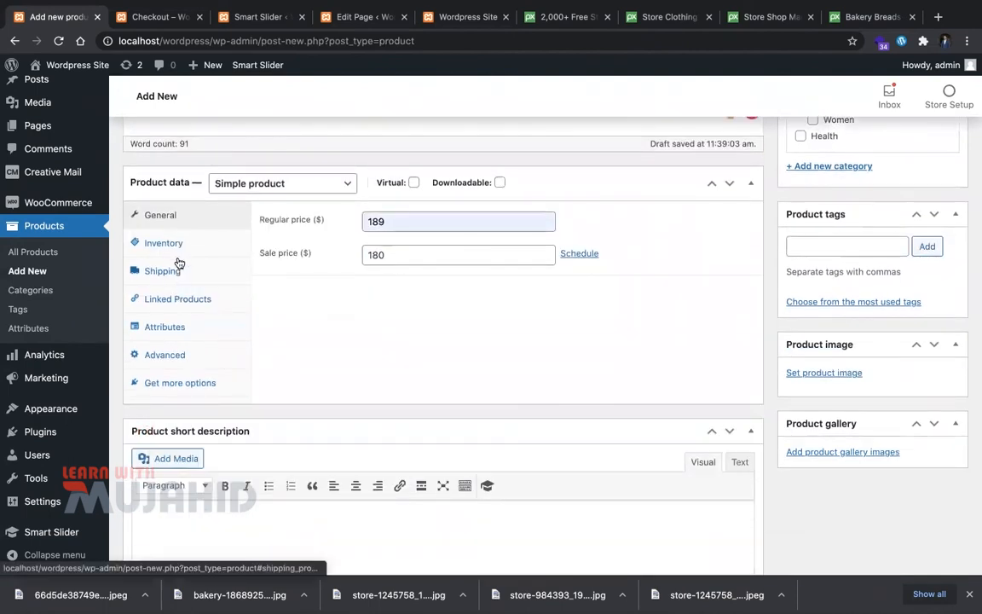
Step: Assign the Test shipping class in the product's Shipping settings
left_click(180, 269)
left_click(435, 297)
left_click(438, 314)
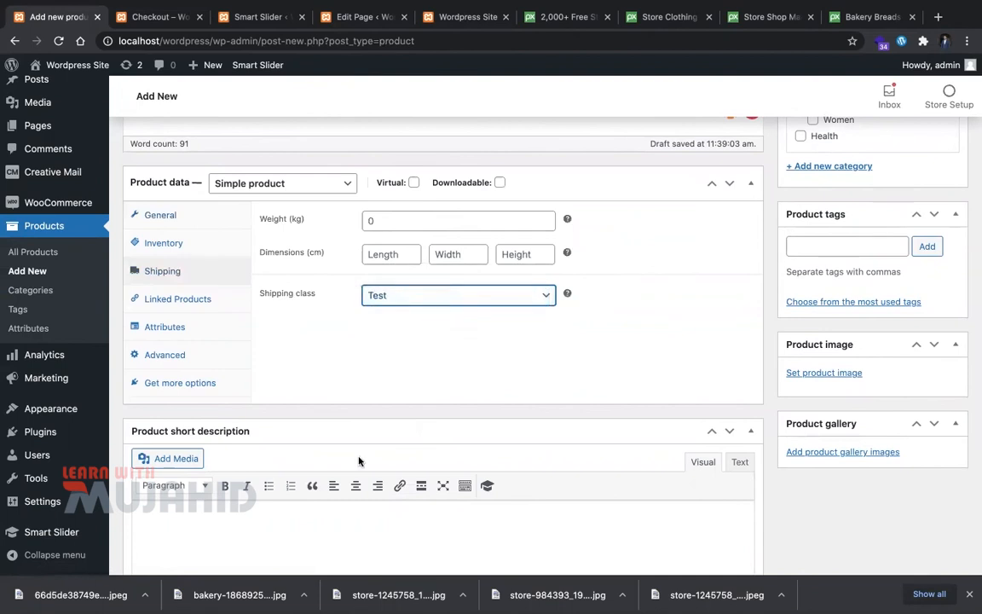
scroll(358, 461, "down", 1)
Step: Paste a Lorem Ipsum short description after checking the attribute types
left_click(170, 268)
left_click(343, 159)
left_click(449, 329)
scroll(449, 329, "down", 1)
left_click(401, 423)
type("Lorem Ipsum is simply dummy text of the printing and typesetting industry. Lorem Ipsum has been the industry's standard dummy text ever since the 1500s, when an unknown printer took a galley of type and scrambled it to make a type specimen book. It has survived not only five centuries, but also the leap into electronic typesetting, remaining essentially unchanged. It was popularised in the 1960s with the release of Letraset sheets containing Lorem Ipsum passages, and more recently with desktop publishing software like Aldus PageMaker including versions of Lorem Ipsum.")
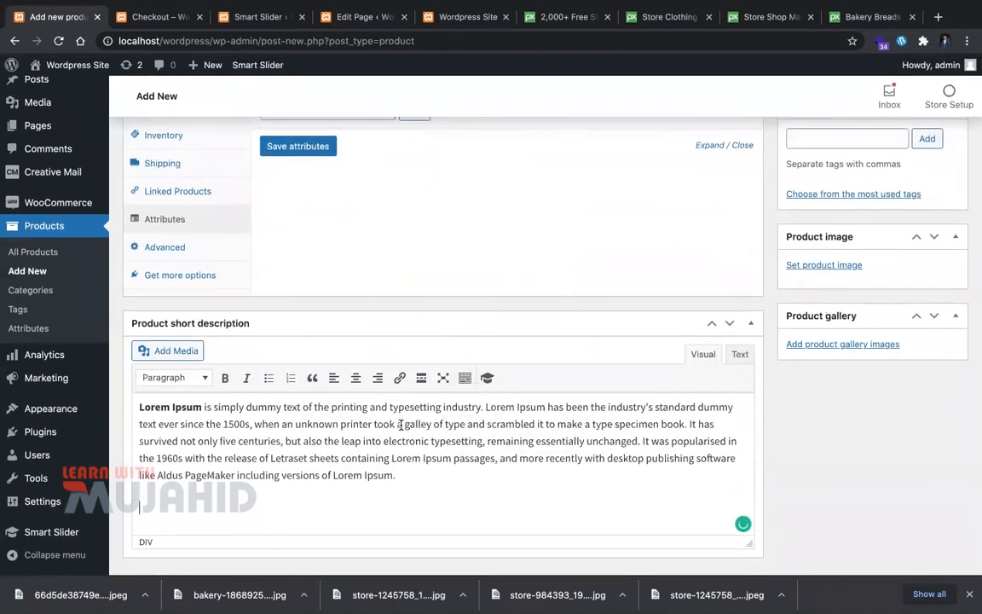
scroll(400, 423, "up", 5)
scroll(253, 504, "down", 4)
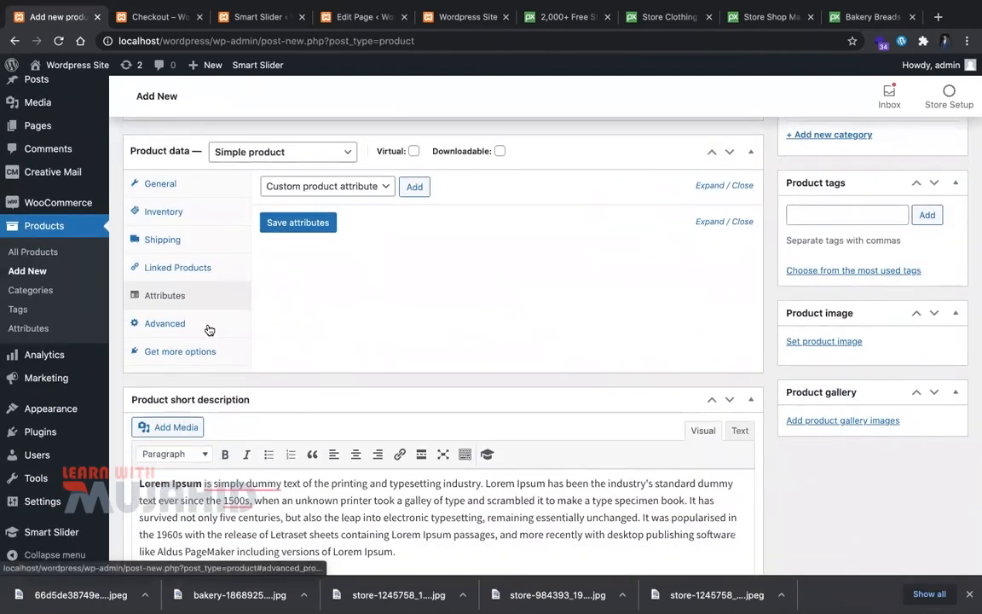
Step: Add a purchase note under the product's Advanced settings
left_click(220, 324)
left_click(505, 186)
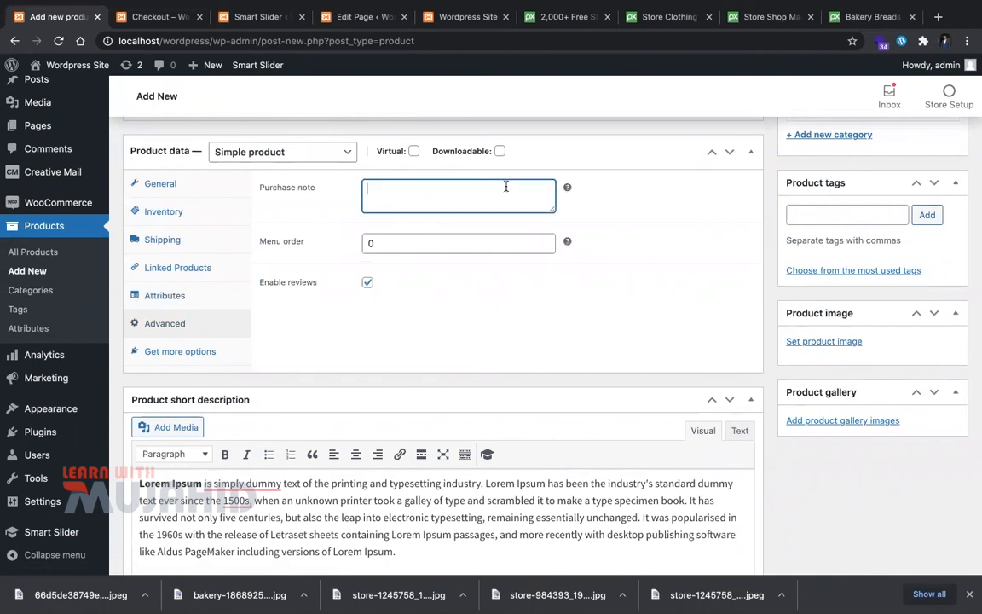
scroll(623, 372, "down", 1)
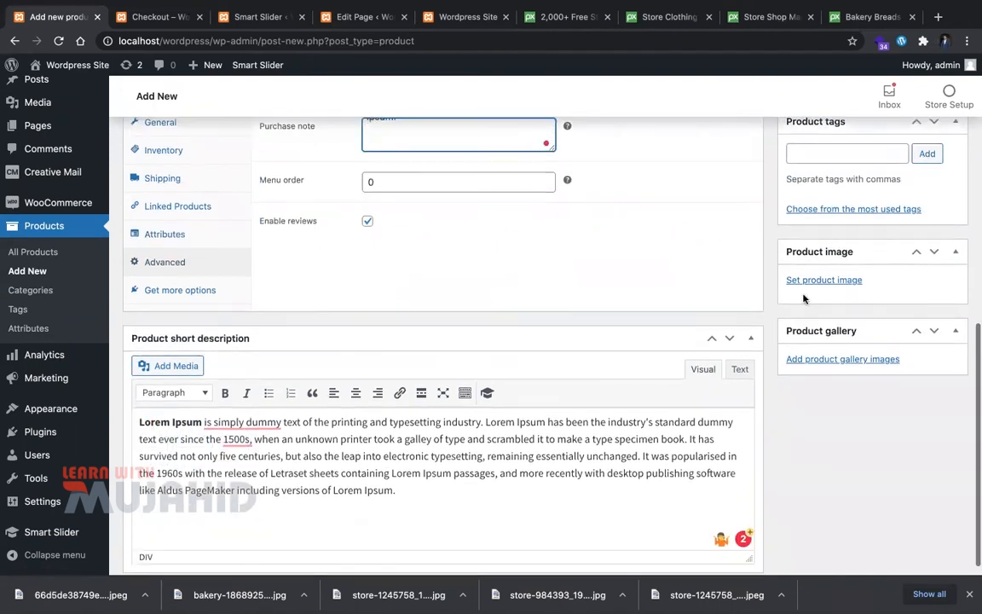
Step: Set the bakery photo as product image and publish Simple Product in Fashion
left_click(812, 285)
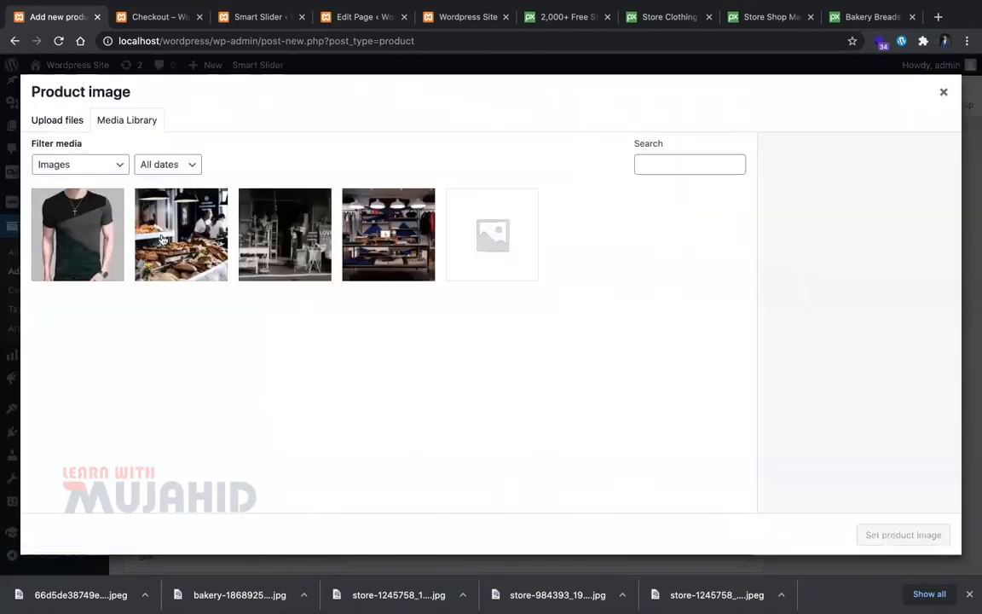
left_click(162, 238)
left_click(929, 533)
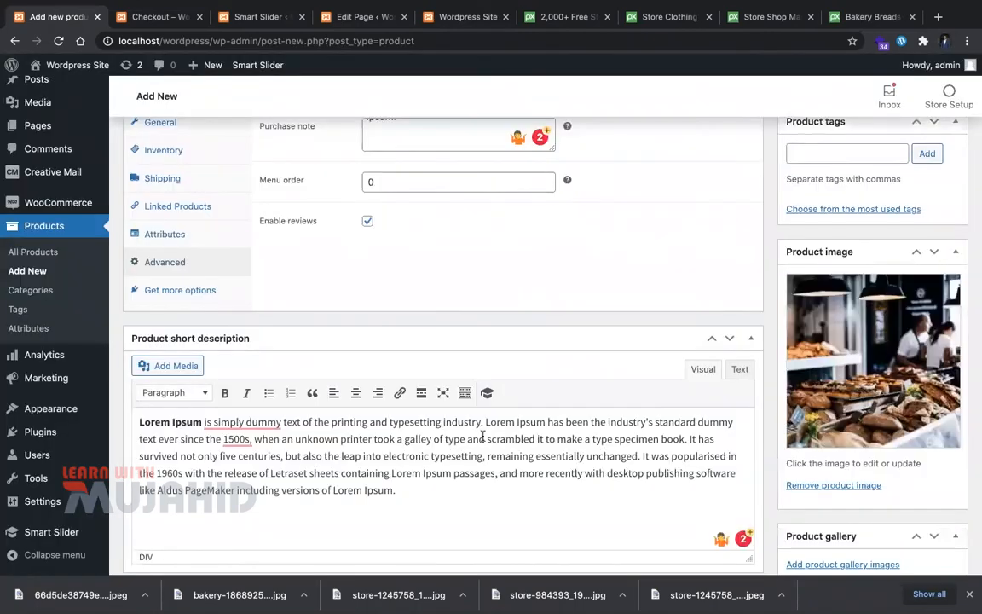
scroll(482, 437, "up", 8)
scroll(482, 436, "down", 2)
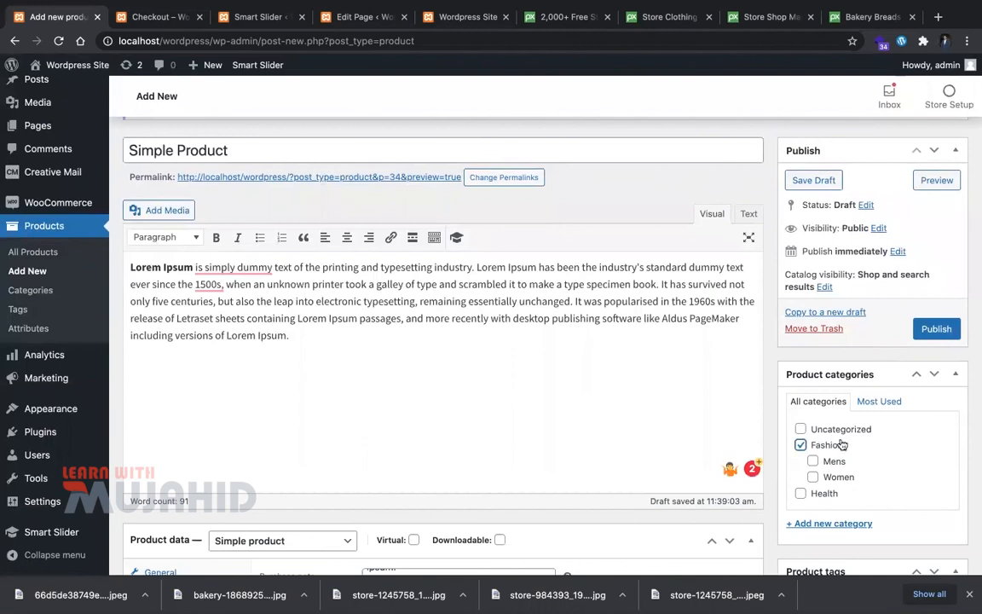
left_click(936, 329)
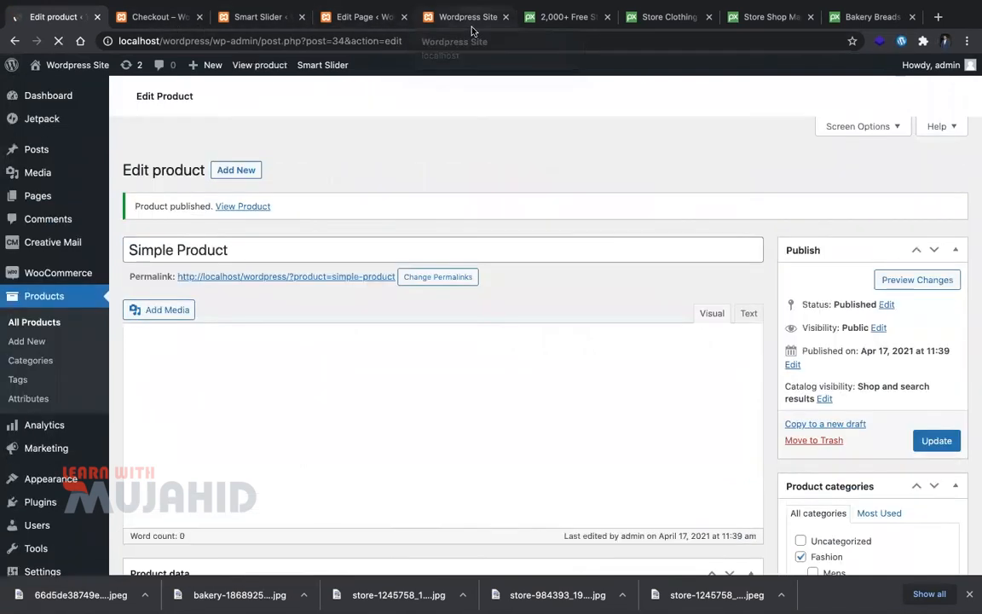
left_click(443, 19)
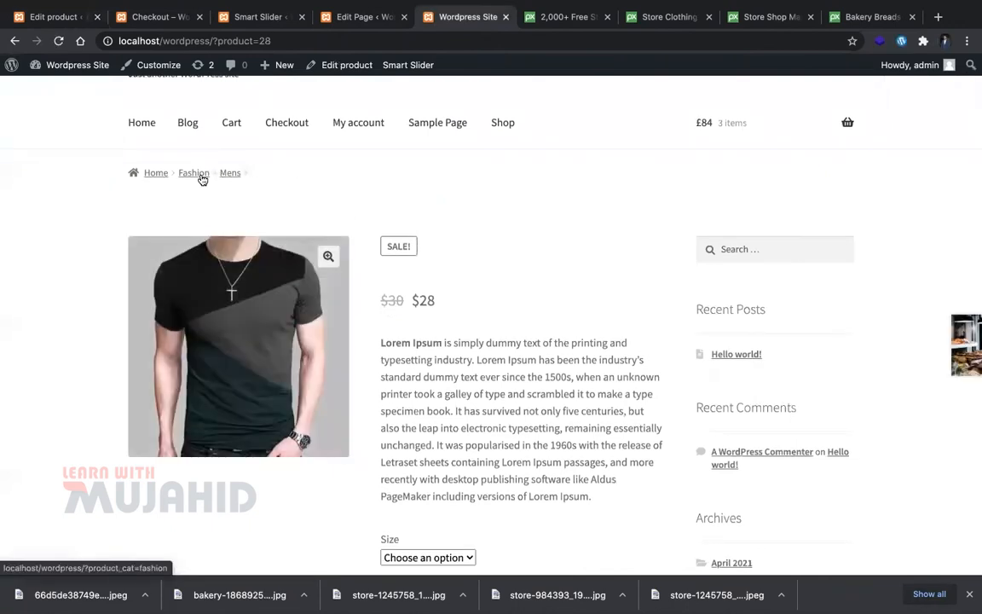
left_click(154, 174)
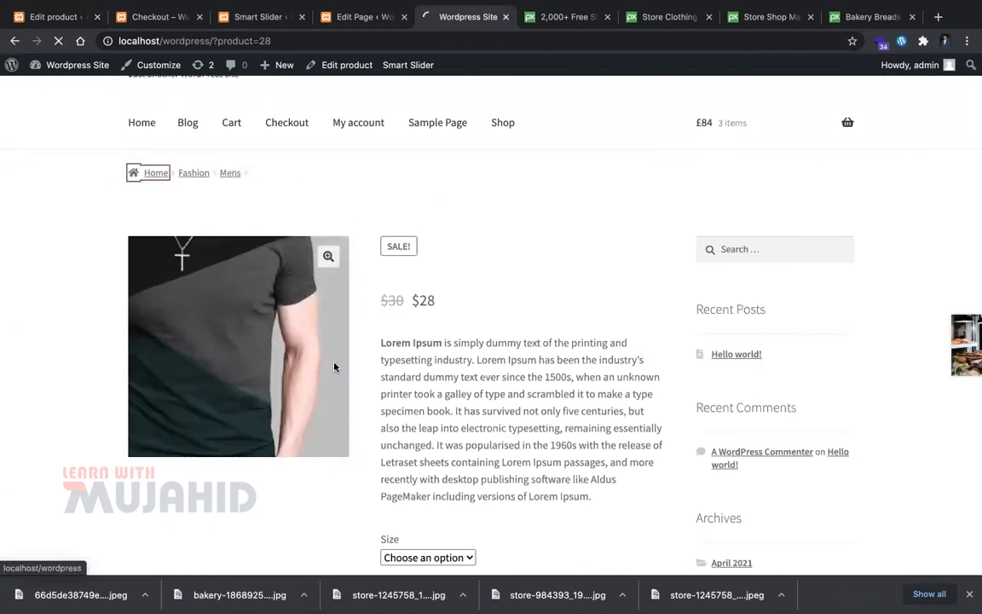
scroll(334, 366, "down", 10)
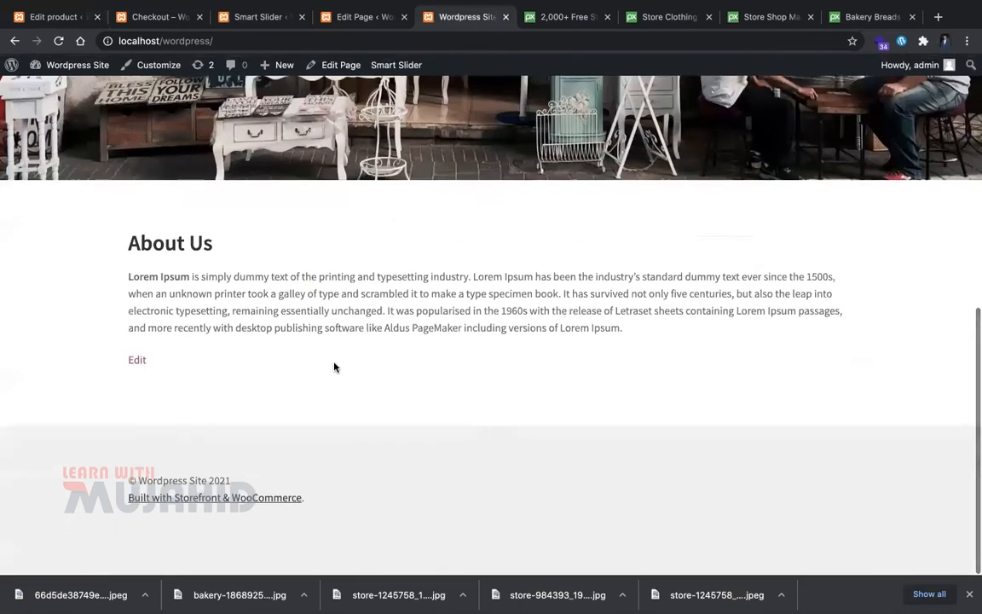
scroll(334, 367, "up", 10)
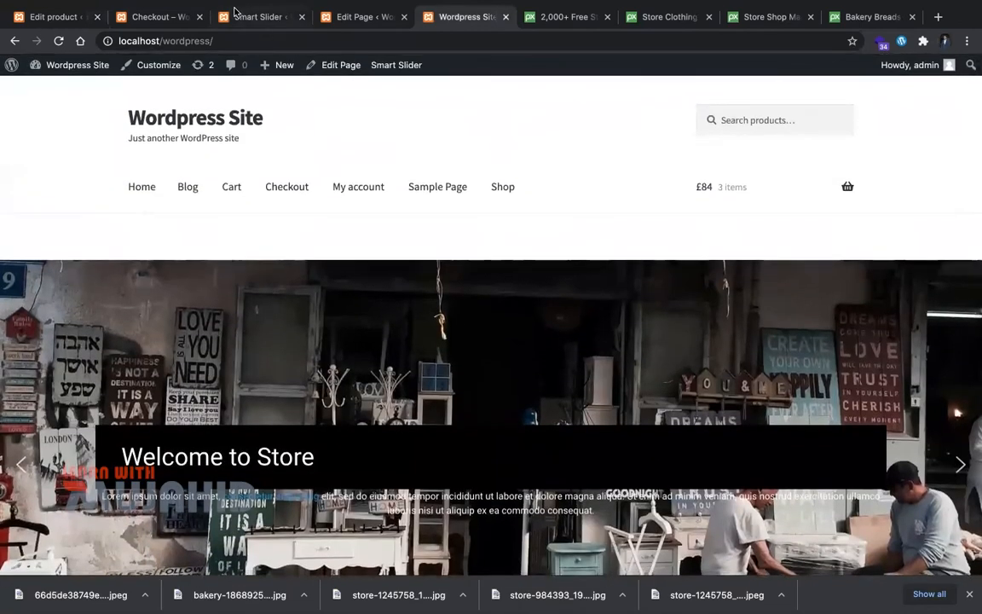
left_click(58, 15)
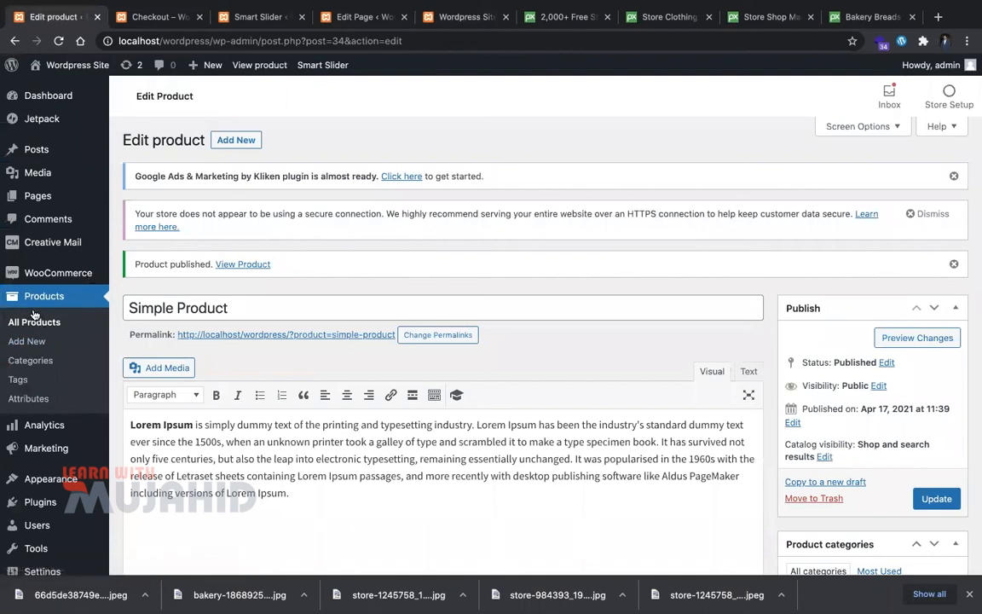
Step: Mark the untitled t-shirt product as featured using Quick Edit in All Products
left_click(36, 318)
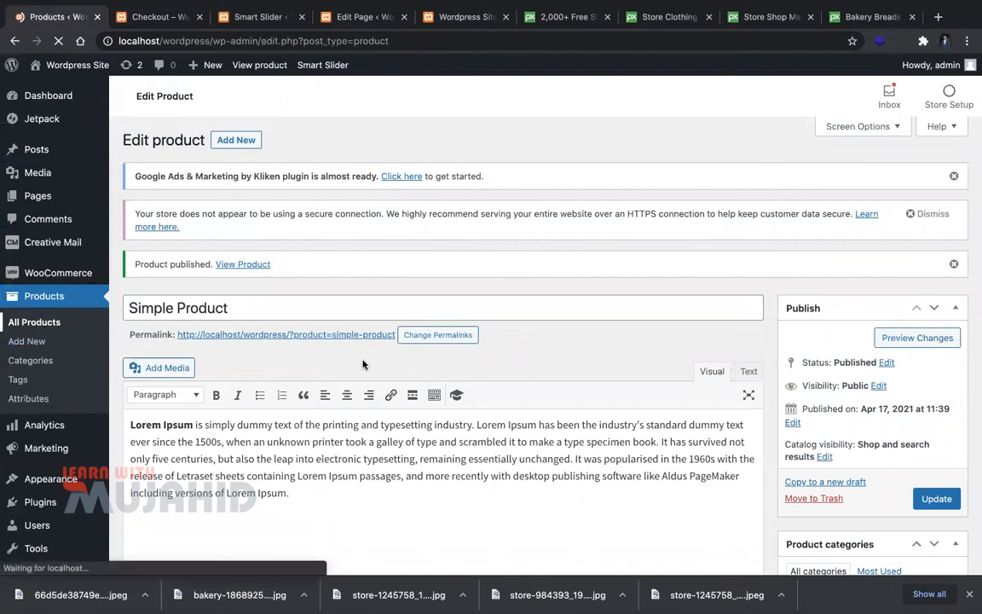
scroll(305, 398, "down", 2)
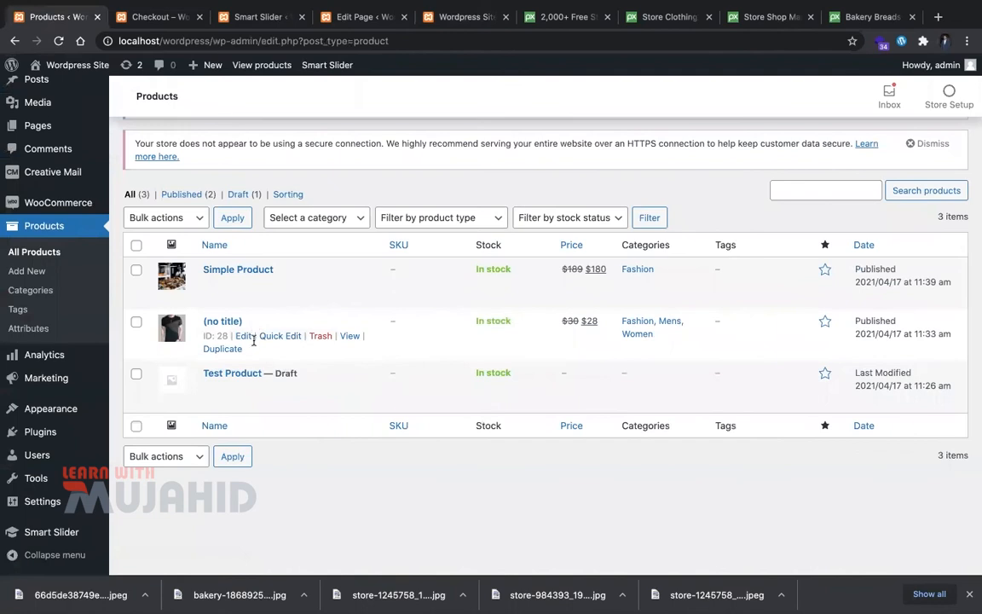
left_click(279, 336)
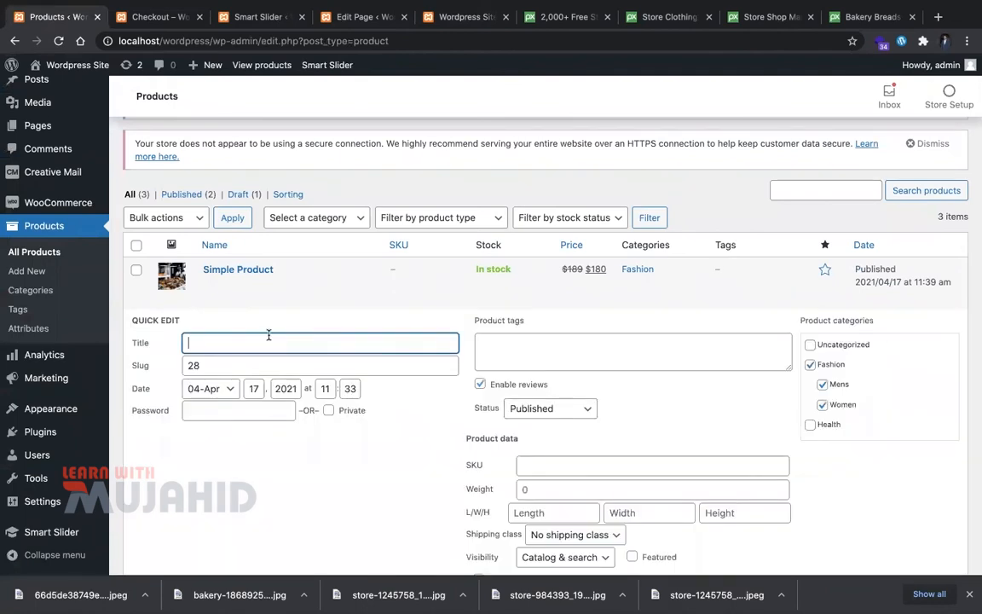
scroll(452, 469, "down", 2)
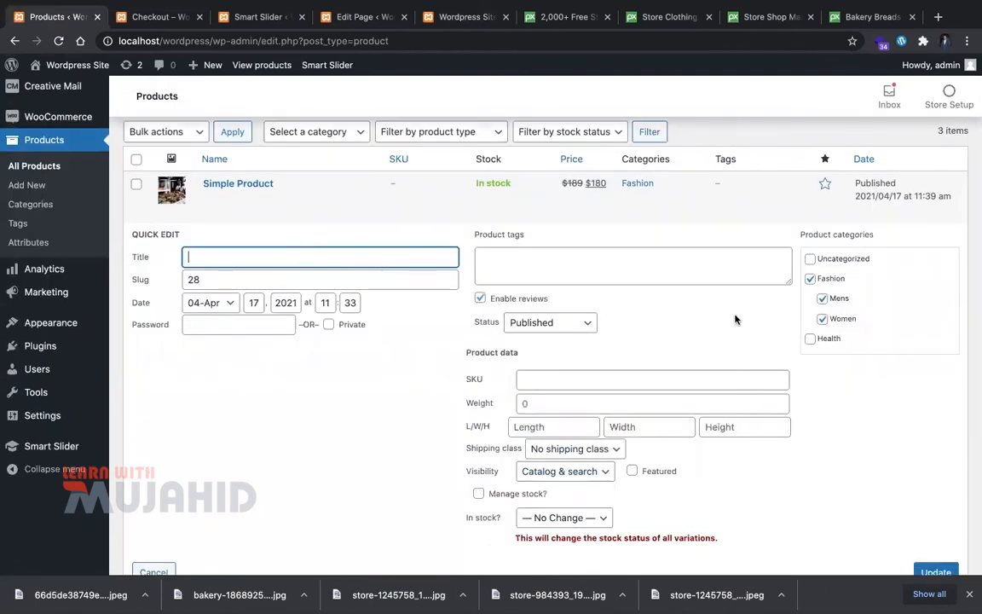
scroll(558, 391, "down", 2)
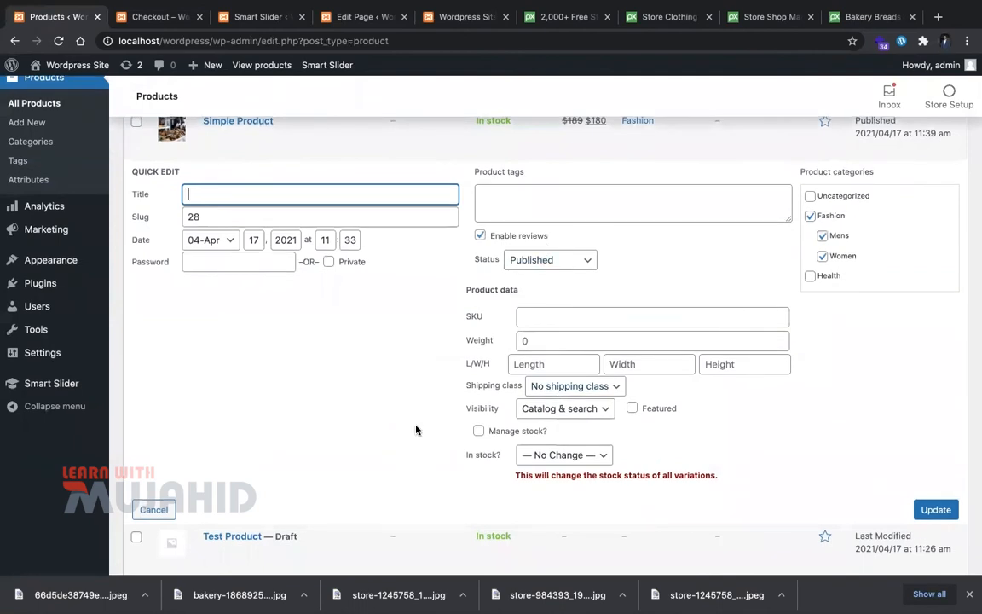
scroll(416, 430, "down", 1)
scroll(417, 428, "up", 3)
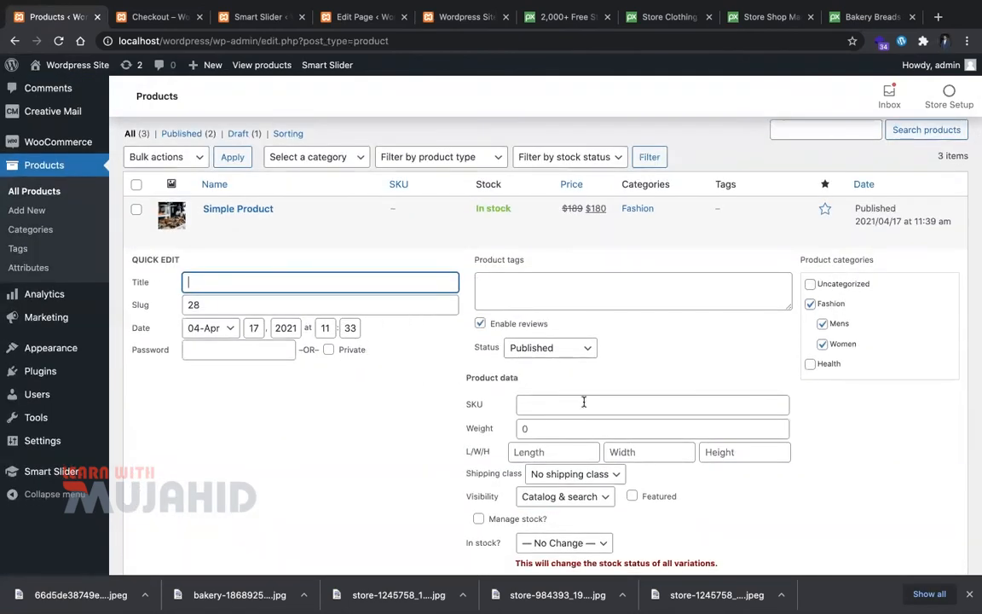
scroll(584, 402, "down", 3)
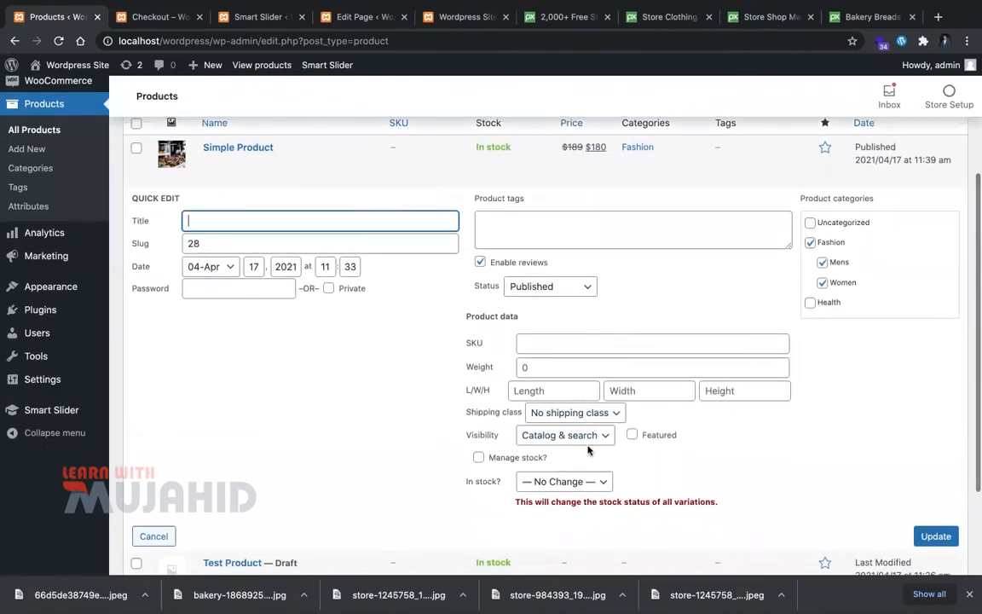
scroll(588, 450, "down", 2)
left_click(631, 393)
left_click(948, 495)
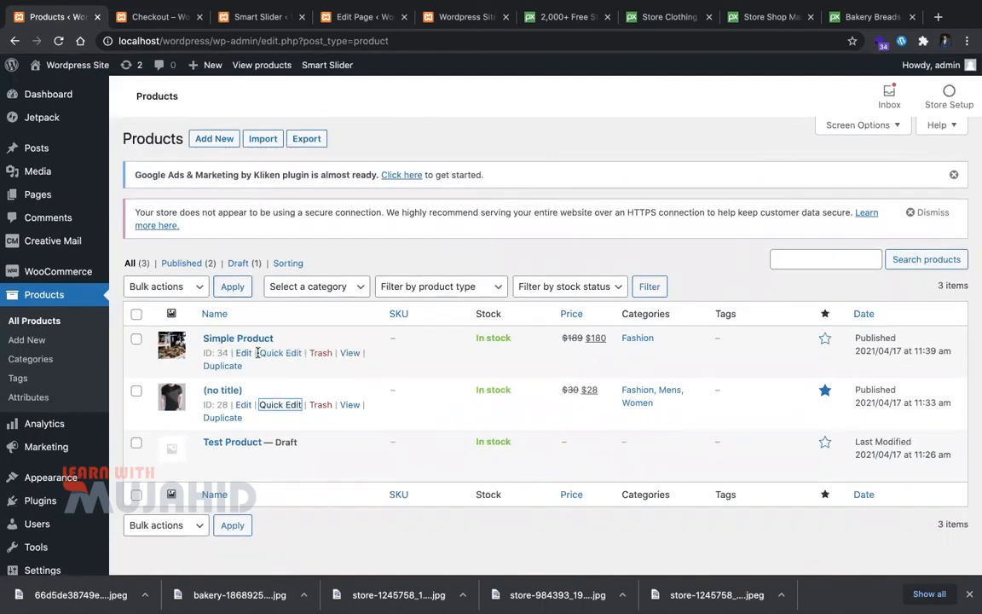
Step: Mark Simple Product as featured using Quick Edit
left_click(283, 356)
scroll(697, 439, "down", 4)
left_click(632, 436)
left_click(929, 511)
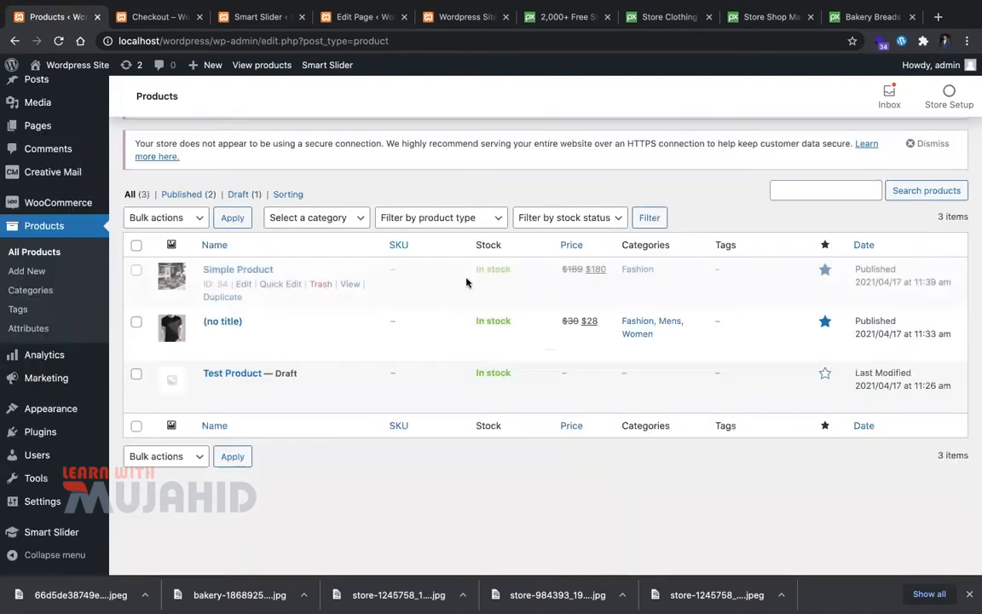
Step: Reload the live store home page and check the About Us section
key("ctrl+Tab")
key("ctrl+Tab")
key("ctrl+Tab")
key("ctrl+Tab")
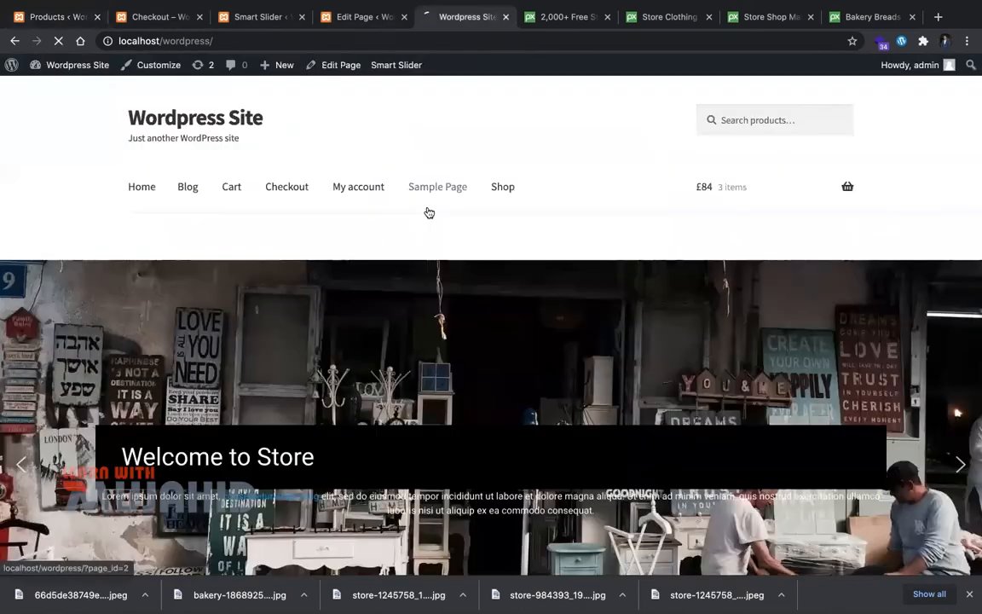
scroll(428, 212, "down", 6)
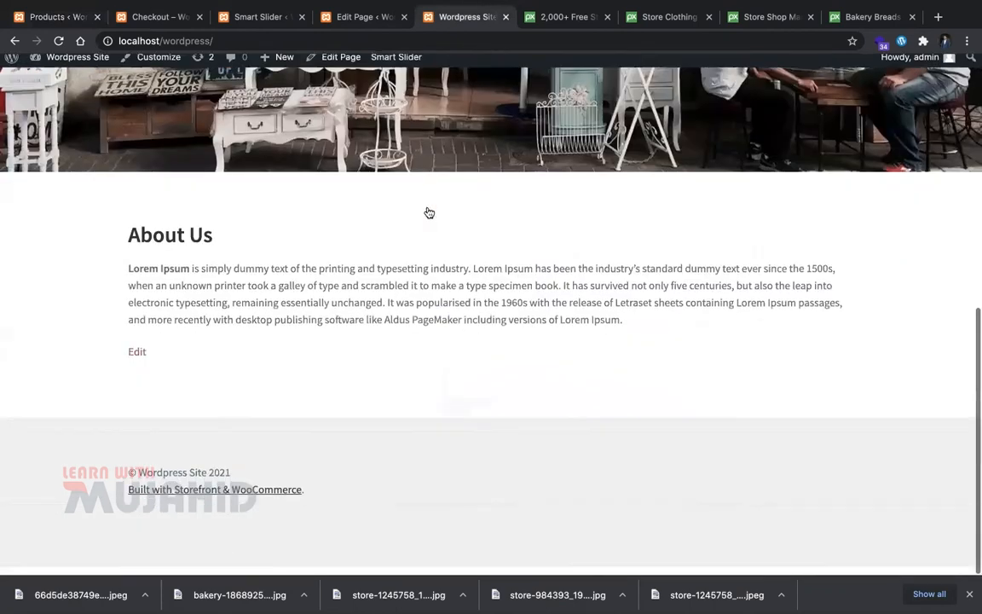
key("super+r")
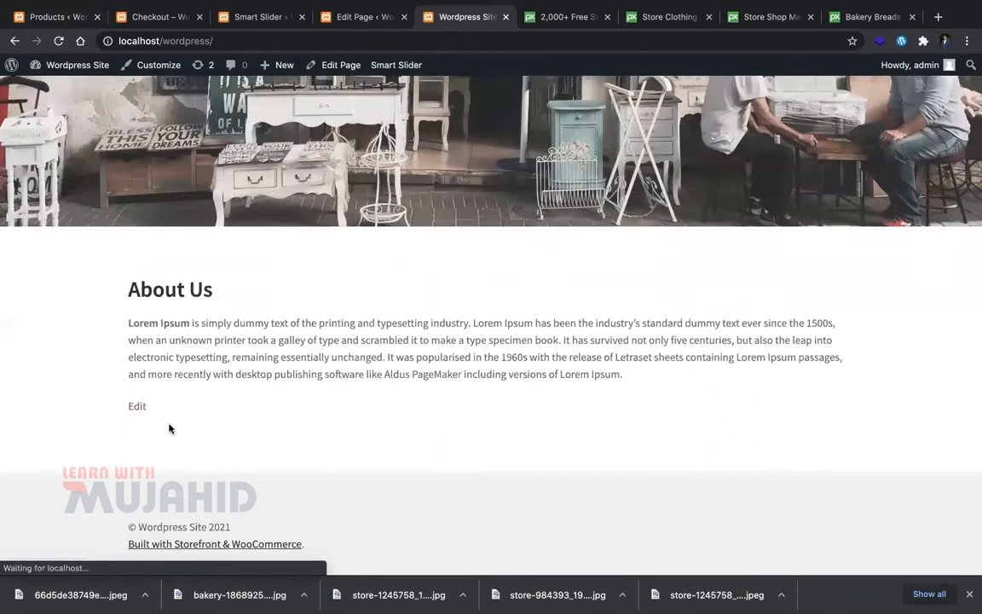
Step: Choose Simple Product as the About Us Featured Product block's product
left_click(341, 17)
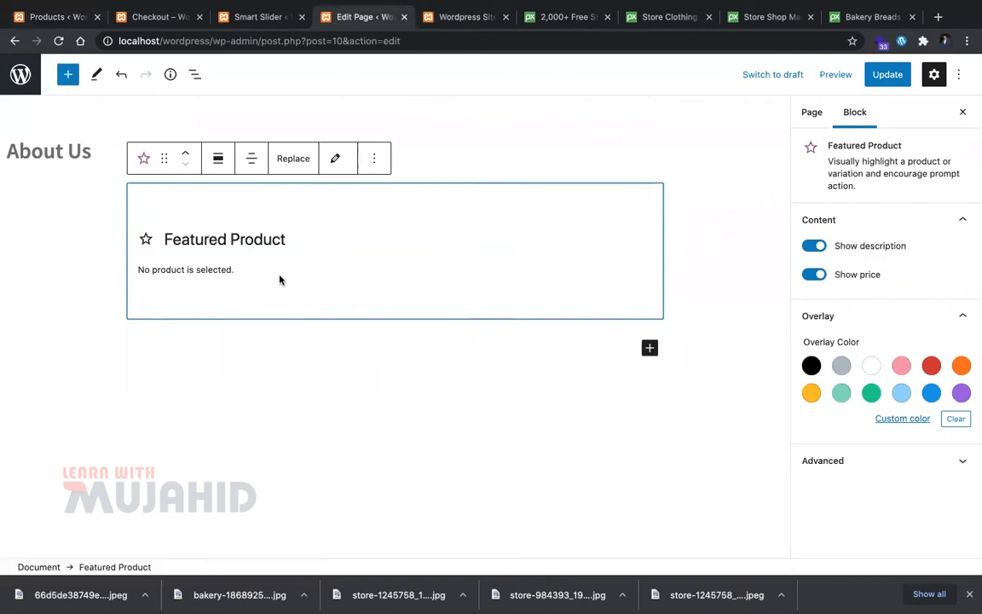
left_click(334, 160)
left_click(264, 295)
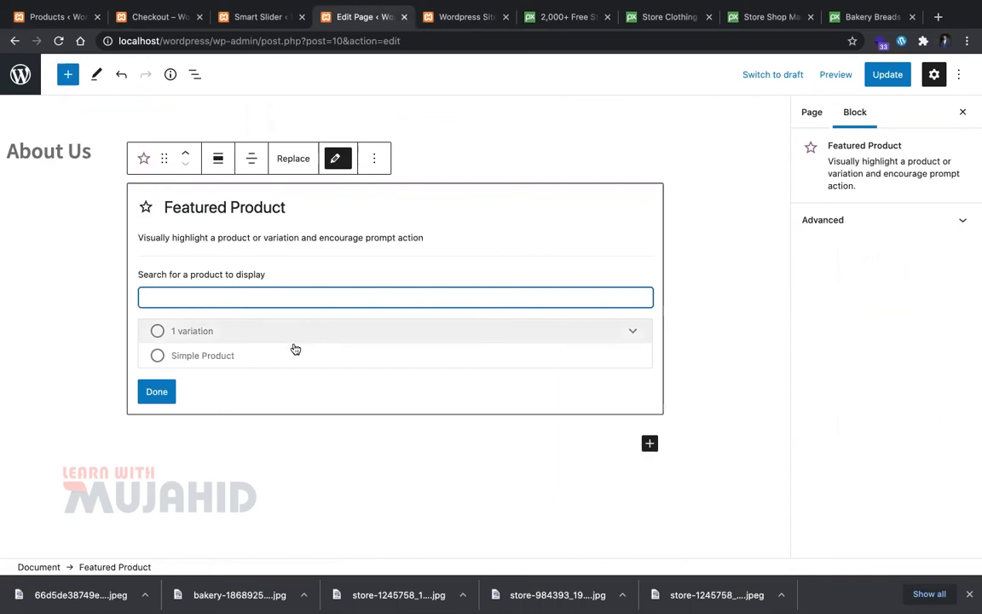
left_click(290, 349)
left_click(272, 333)
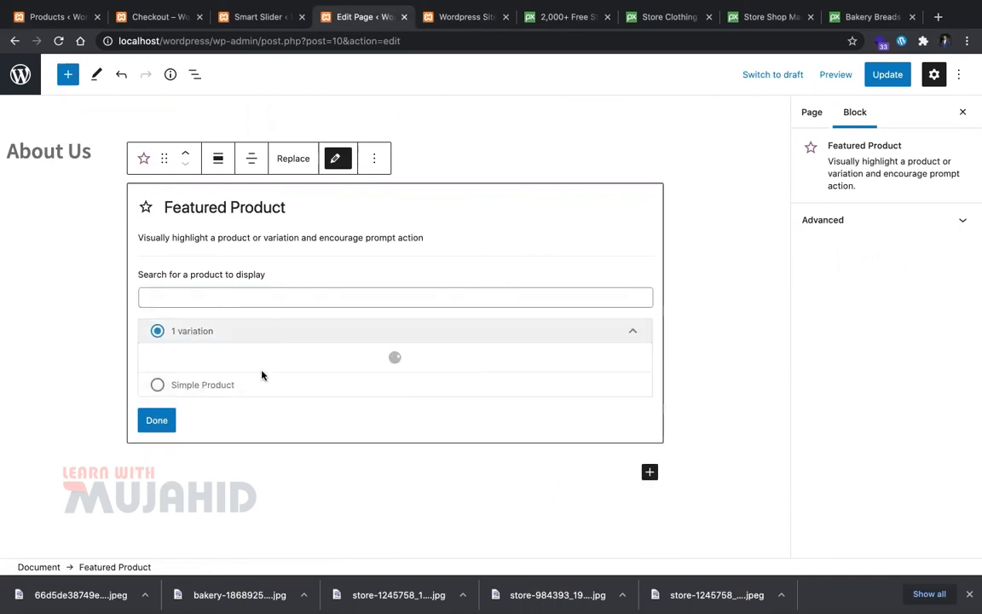
left_click(181, 390)
left_click(156, 391)
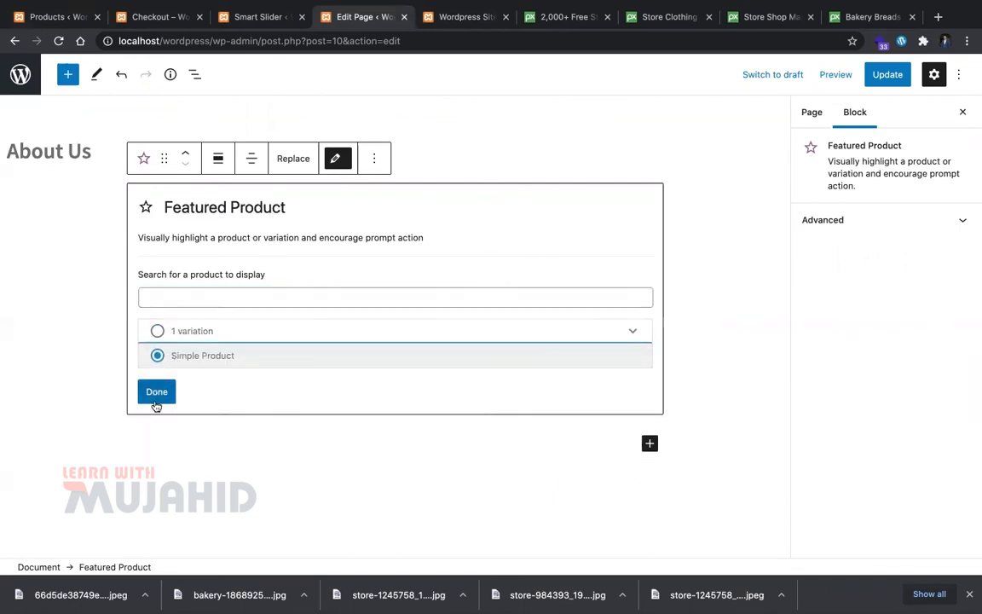
Step: Save the page and reload the live home page to see Simple Product at $180
scroll(420, 442, "down", 3)
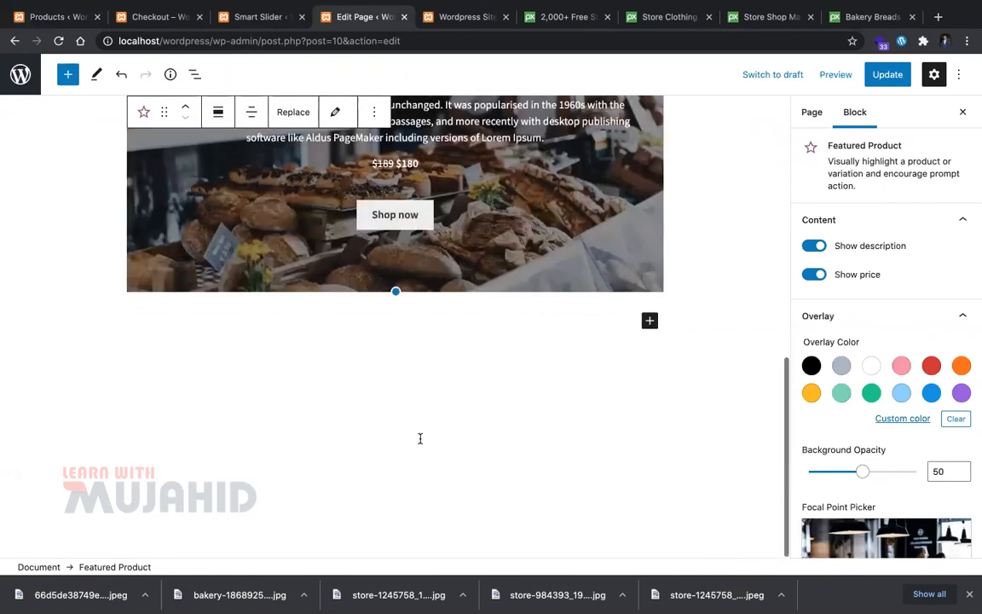
scroll(418, 438, "up", 4)
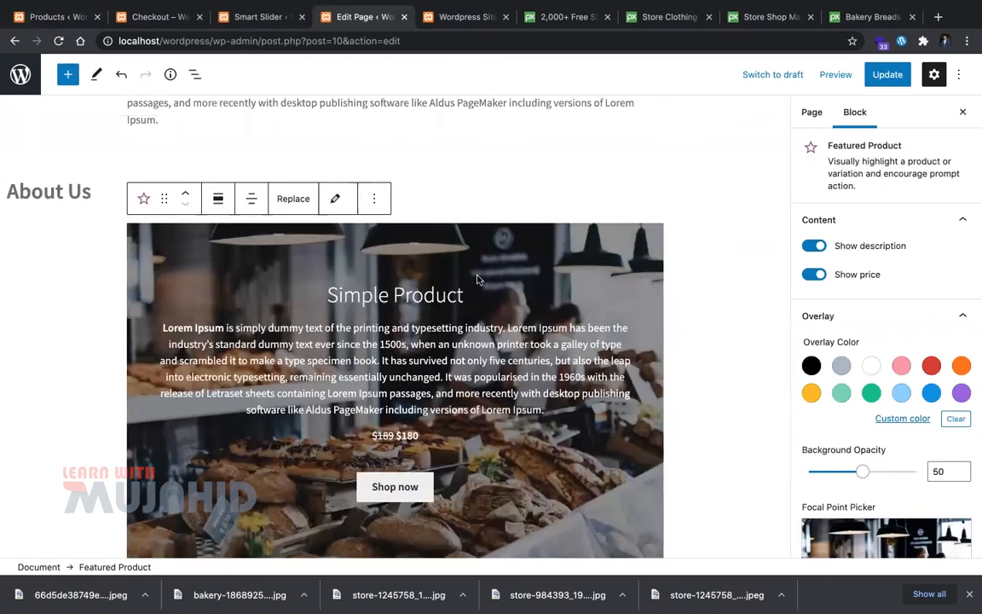
key("ctrl+s")
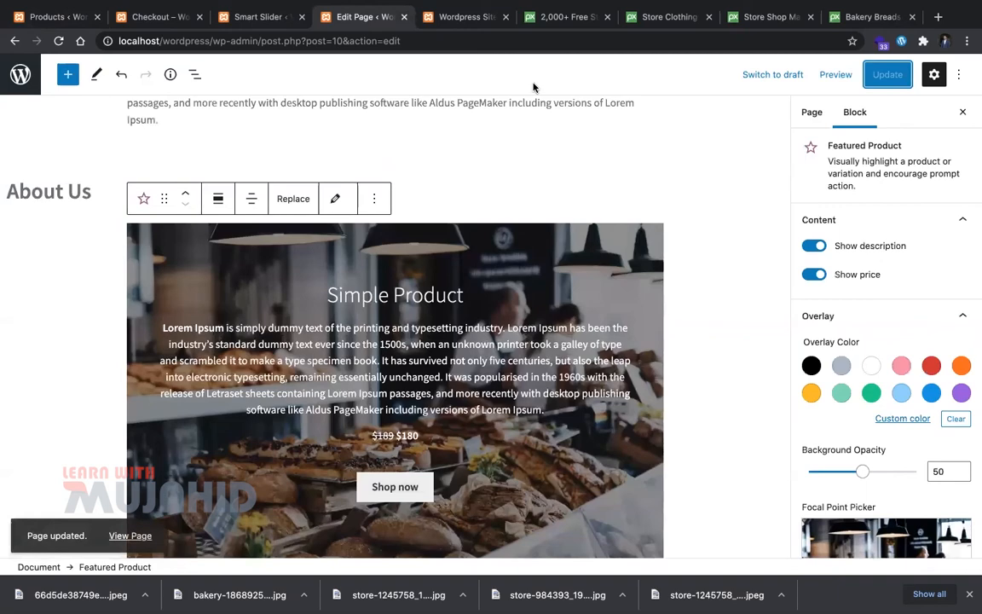
key("ctrl+Tab")
key("super+r")
scroll(430, 390, "down", 2)
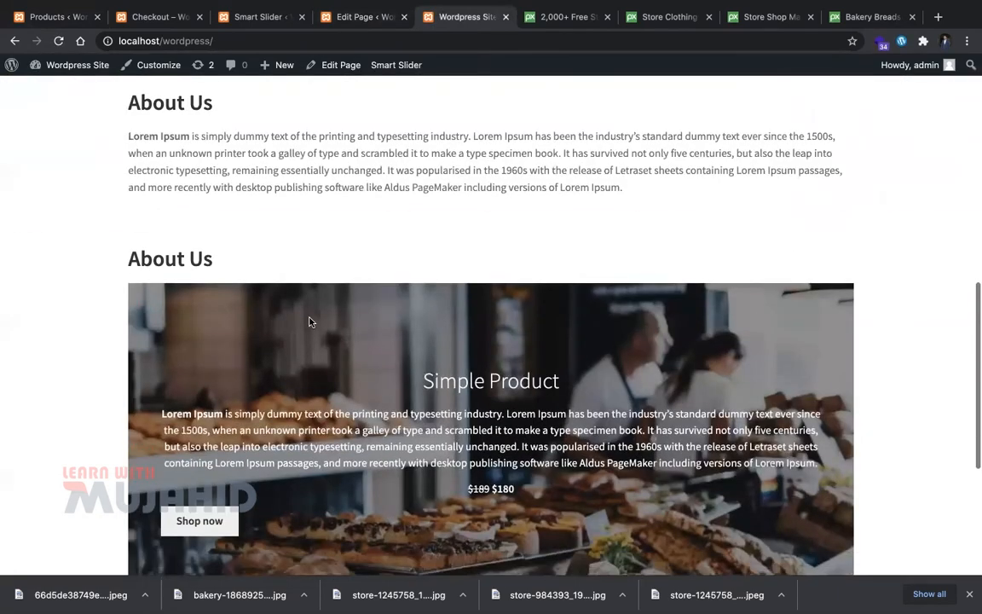
scroll(310, 321, "down", 3)
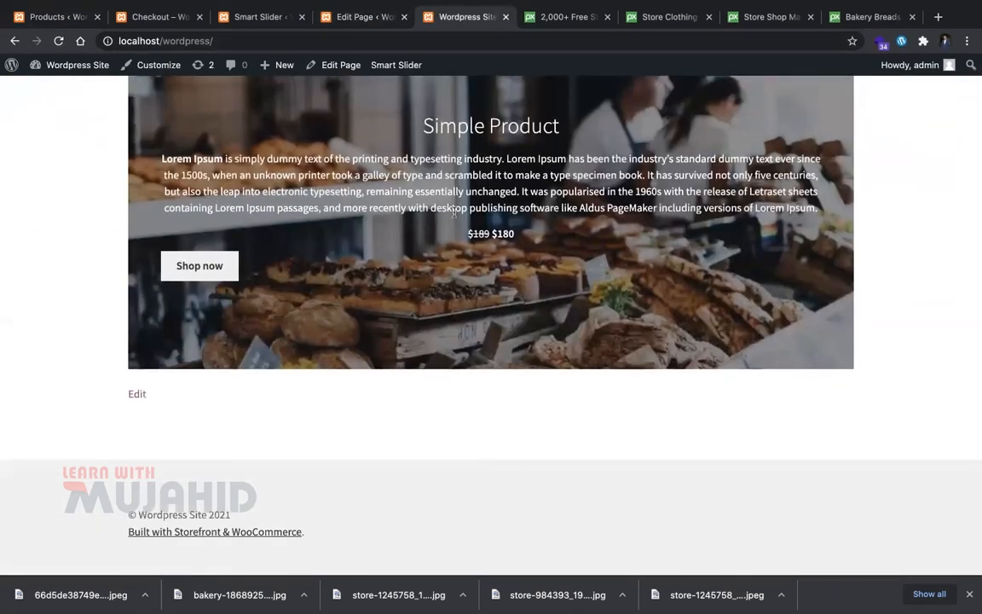
left_click(390, 17)
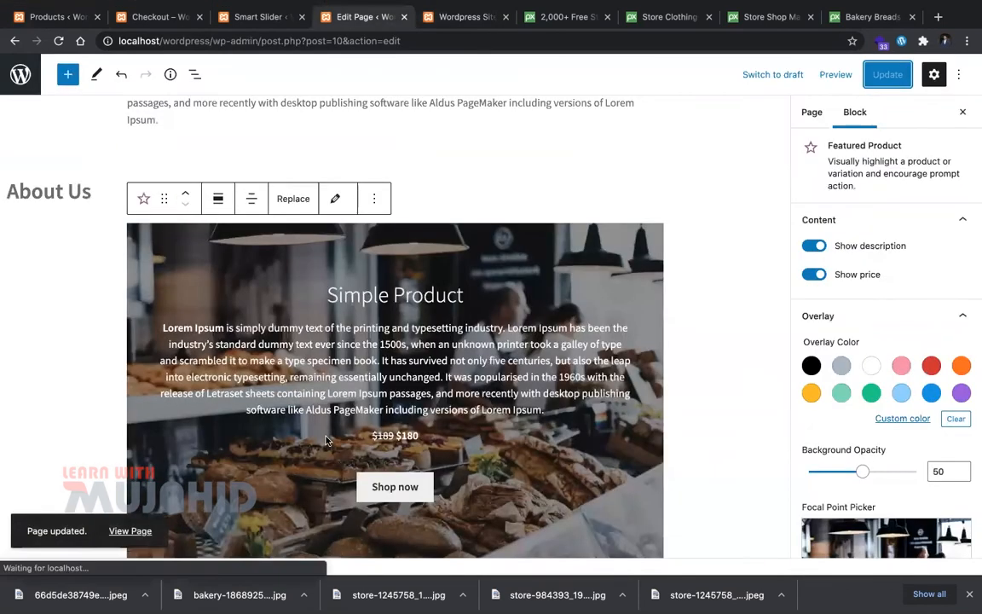
scroll(326, 435, "down", 4)
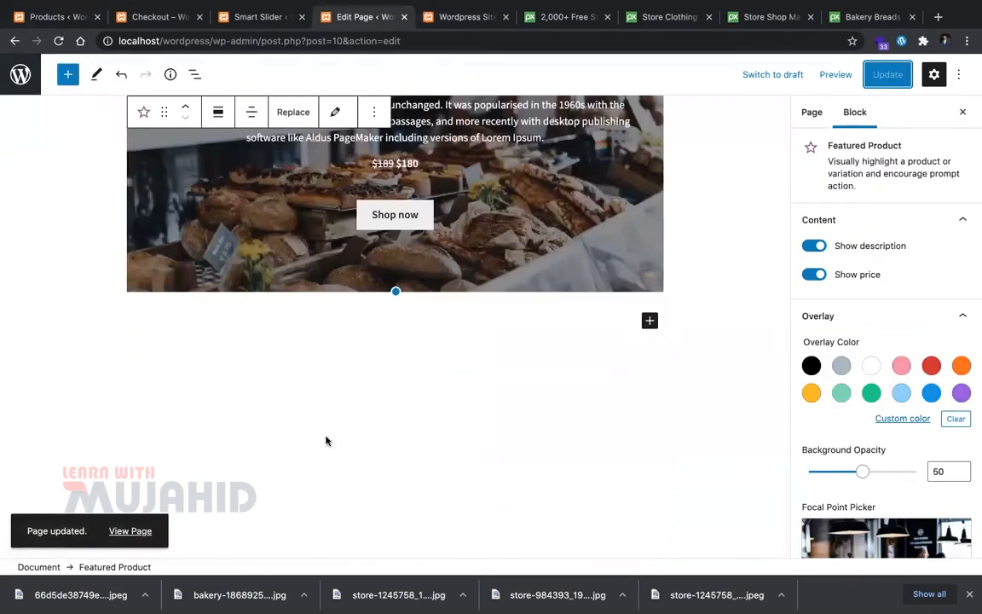
scroll(324, 438, "up", 3)
scroll(325, 438, "down", 1)
Step: Switch the featured block's product to the t-shirt with 1 variation
left_click(337, 112)
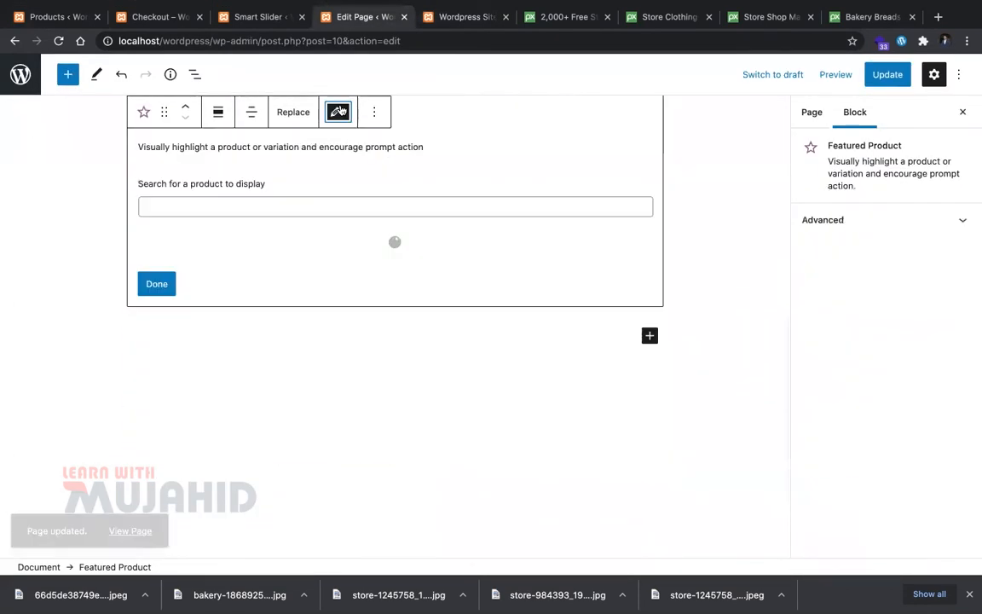
left_click(333, 113)
left_click(331, 115)
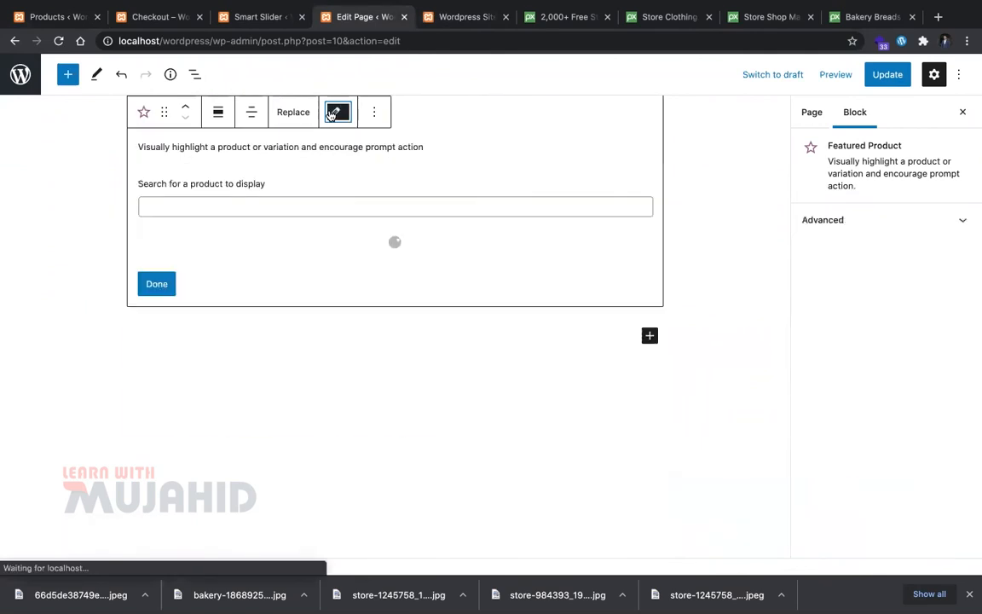
left_click(326, 120)
left_click(326, 123)
left_click(202, 242)
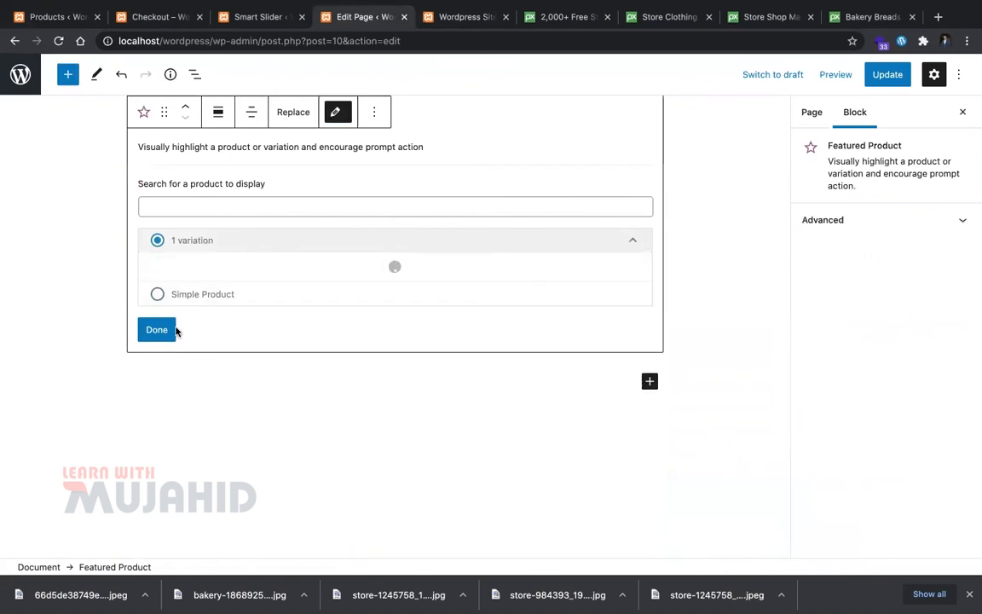
left_click(176, 329)
Step: Update the page and reload the live site to confirm the t-shirt at $28 (was $30)
key("ctrl+Tab")
key("super+r")
scroll(405, 288, "up", 2)
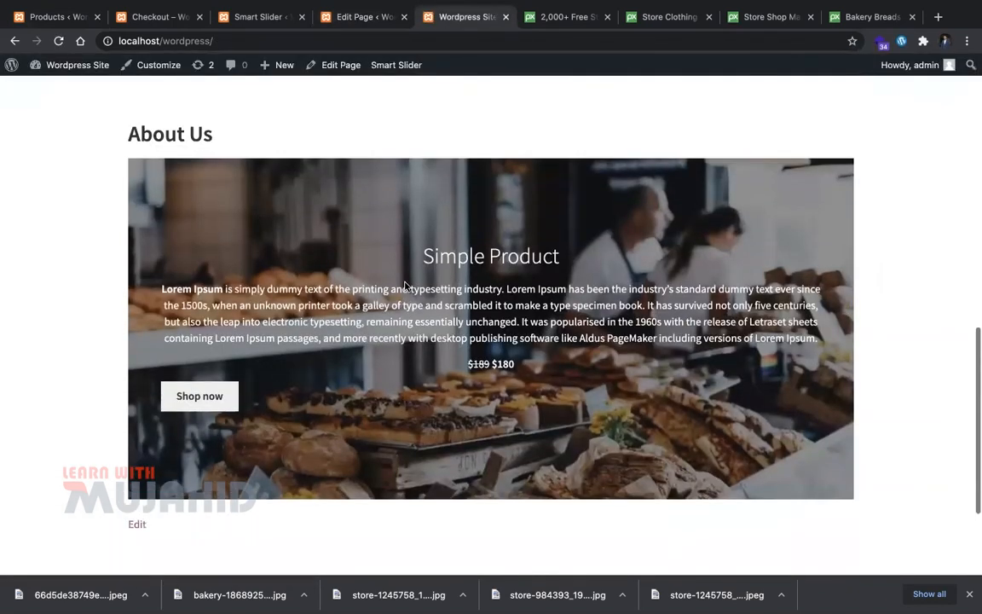
left_click(357, 18)
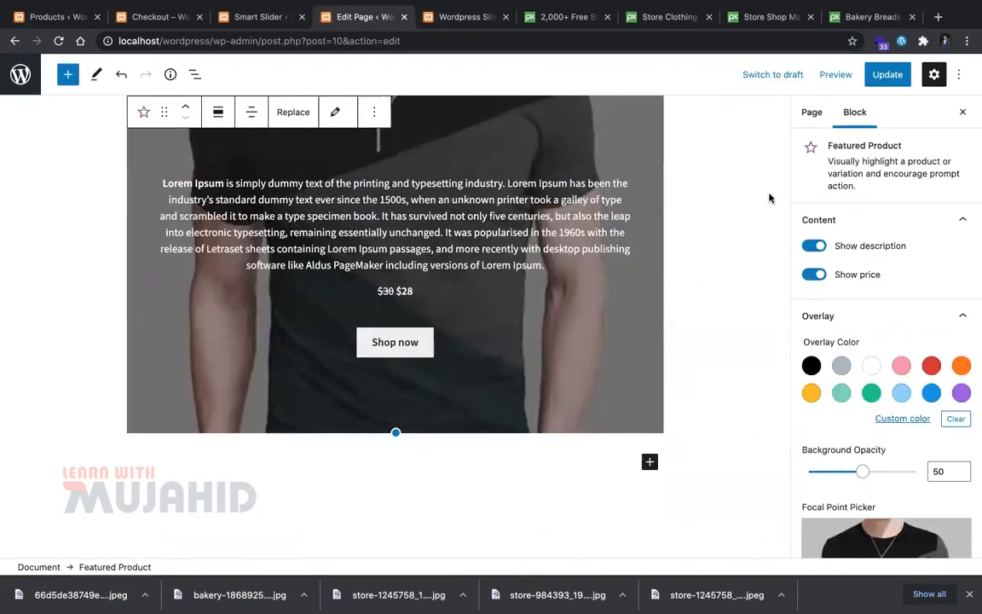
left_click(902, 76)
scroll(492, 274, "up", 2)
key("ctrl+Tab")
key("super+r")
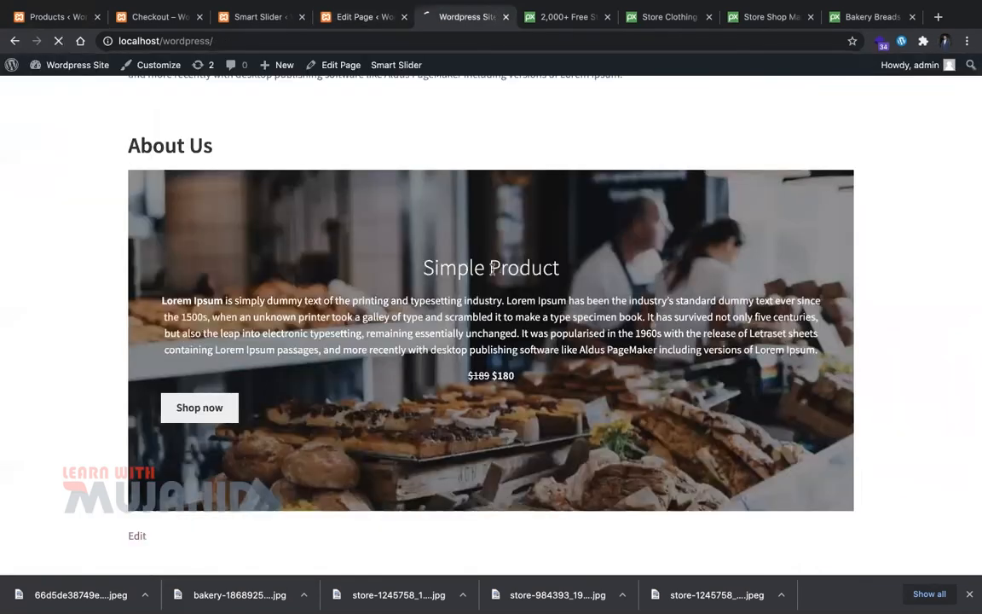
scroll(443, 209, "up", 1)
scroll(443, 209, "down", 1)
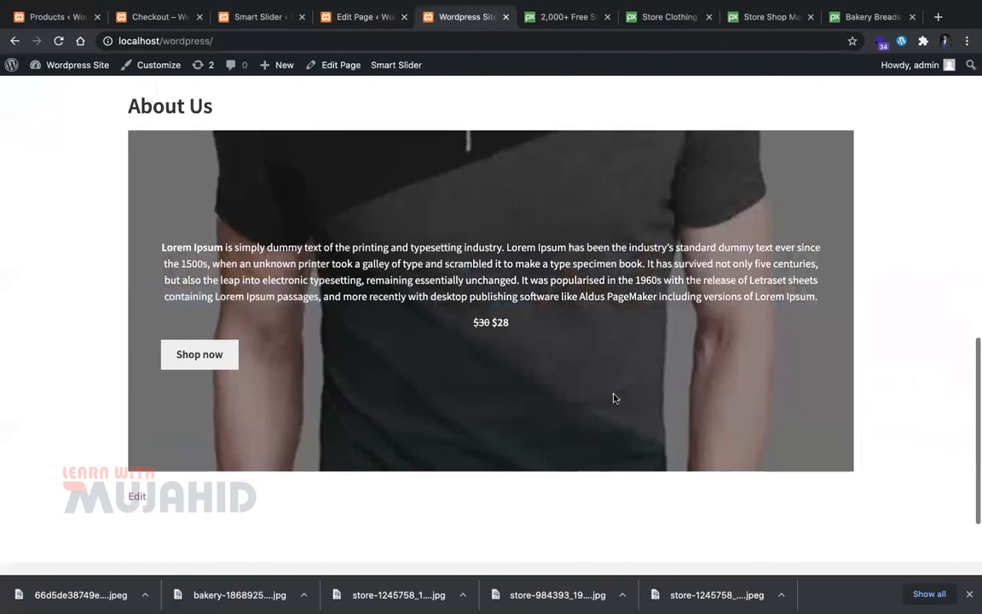
scroll(418, 403, "up", 3)
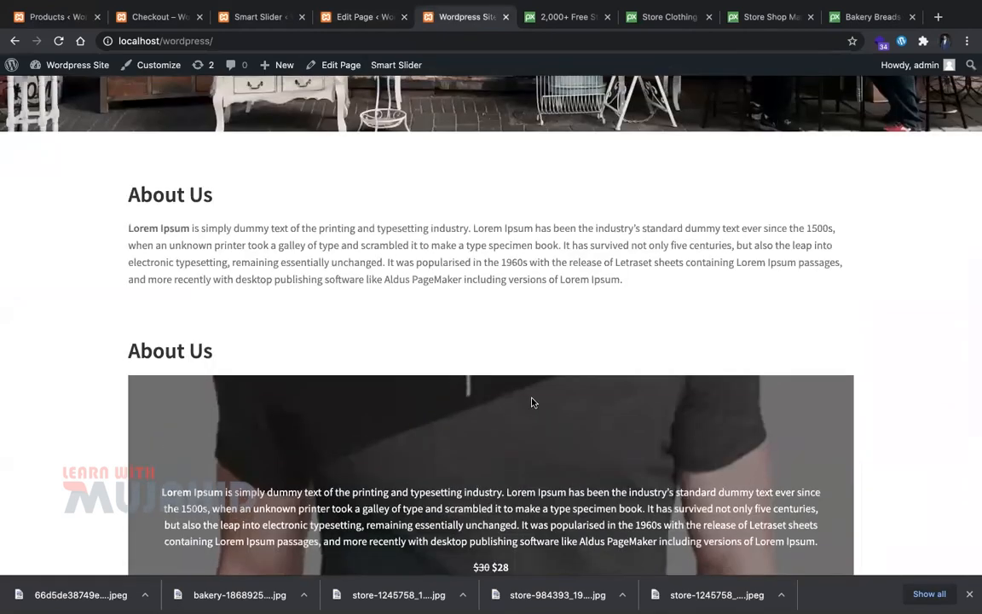
scroll(477, 358, "down", 4)
scroll(527, 396, "up", 10)
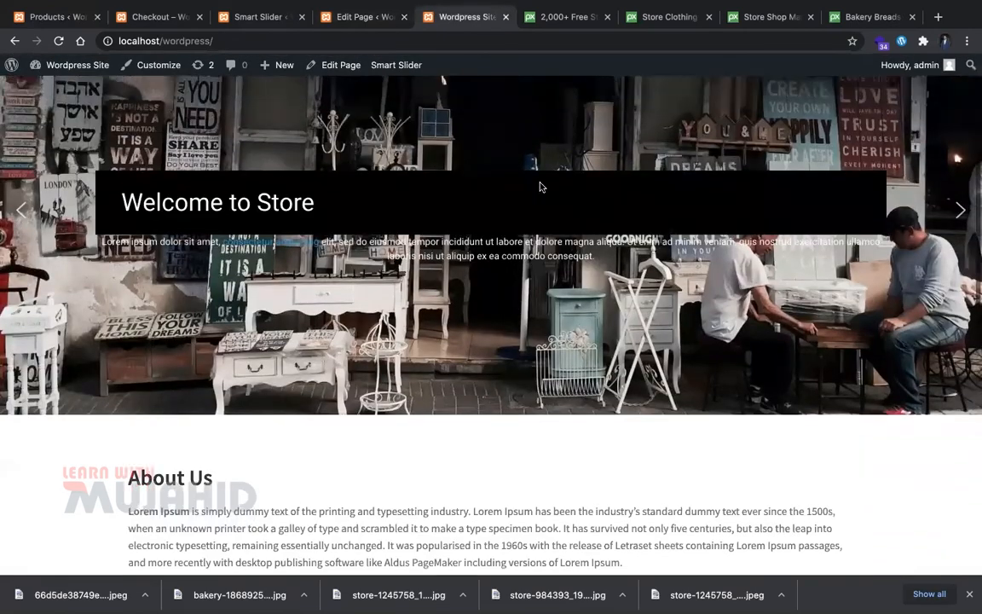
Step: Add Simple Product to the cart from the Shop page
left_click(501, 187)
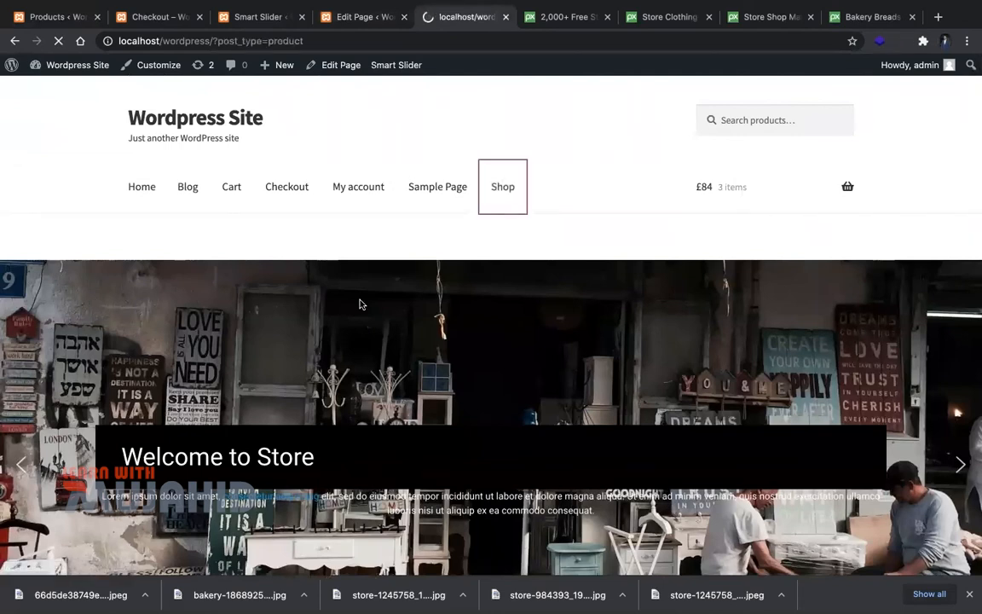
scroll(361, 302, "down", 1)
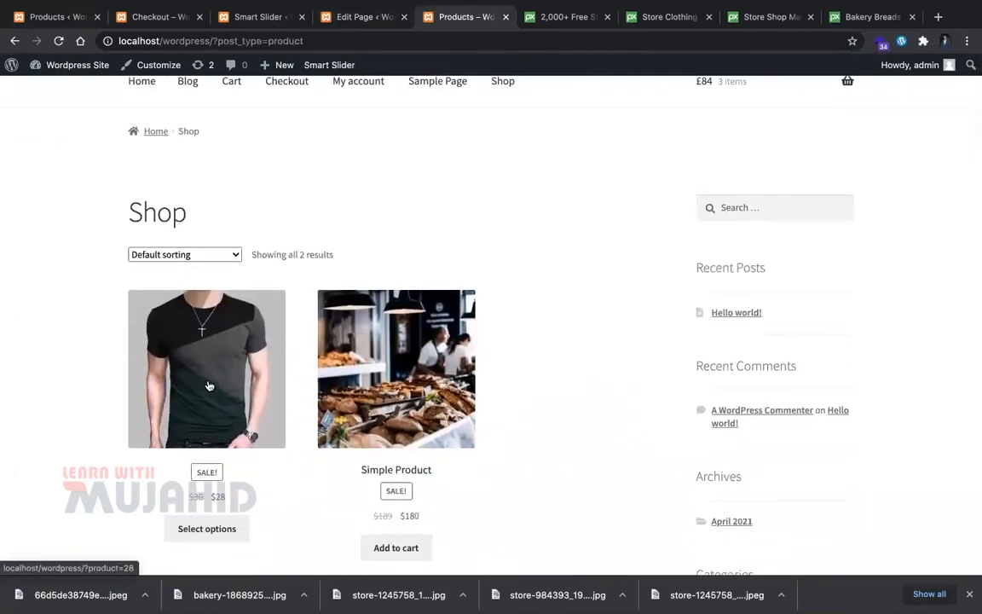
left_click(317, 362)
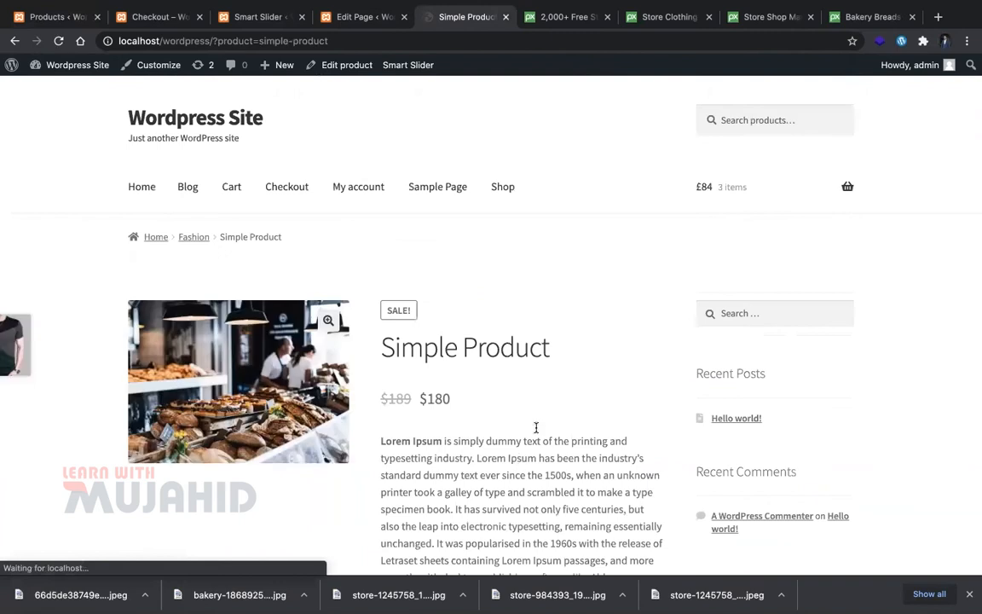
scroll(554, 372, "down", 1)
scroll(589, 468, "down", 3)
left_click(474, 406)
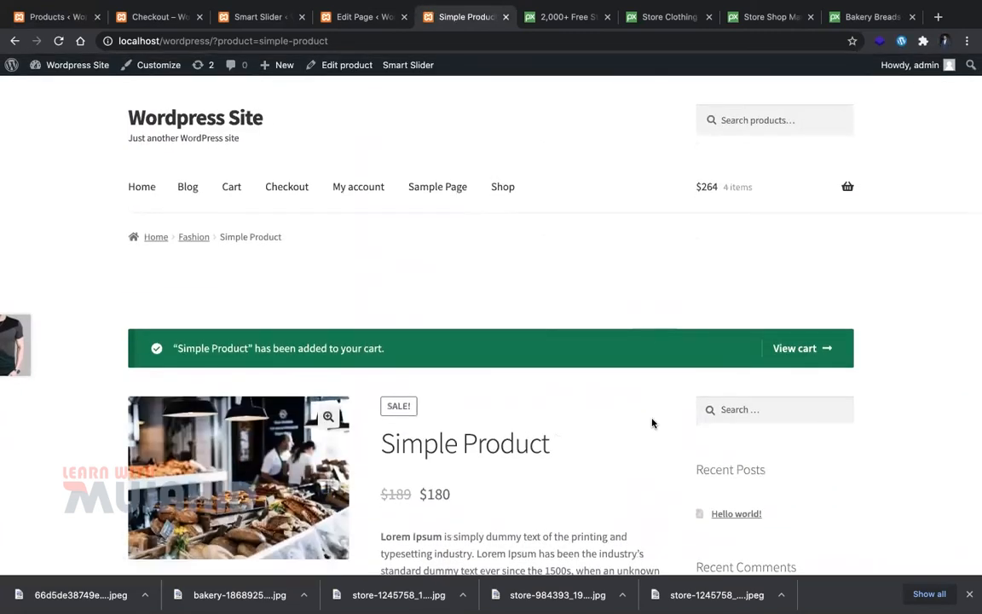
Step: Open the cart and review the shipping options, including Local pickup: $20
scroll(730, 364, "down", 1)
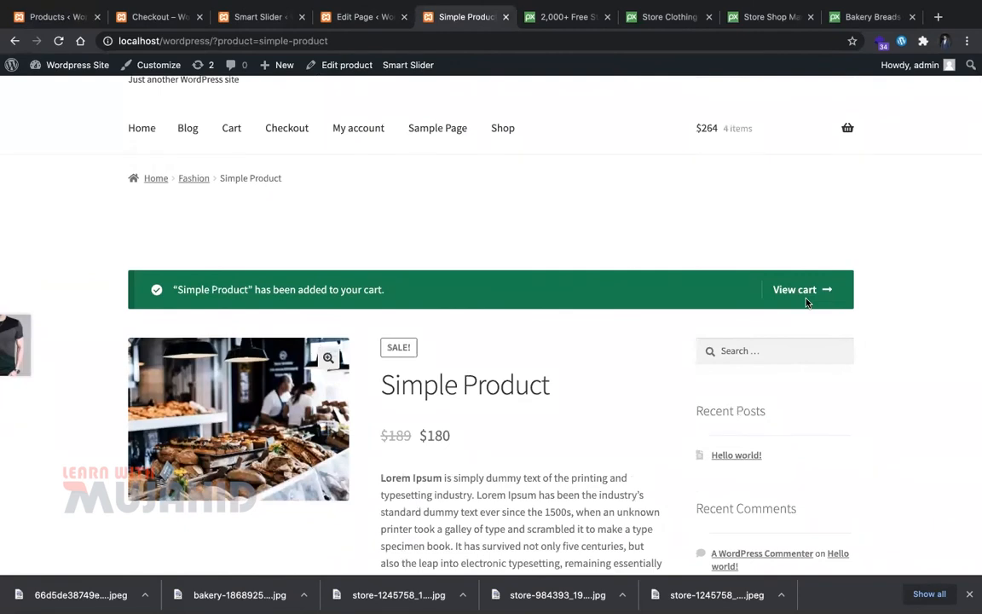
left_click(806, 299)
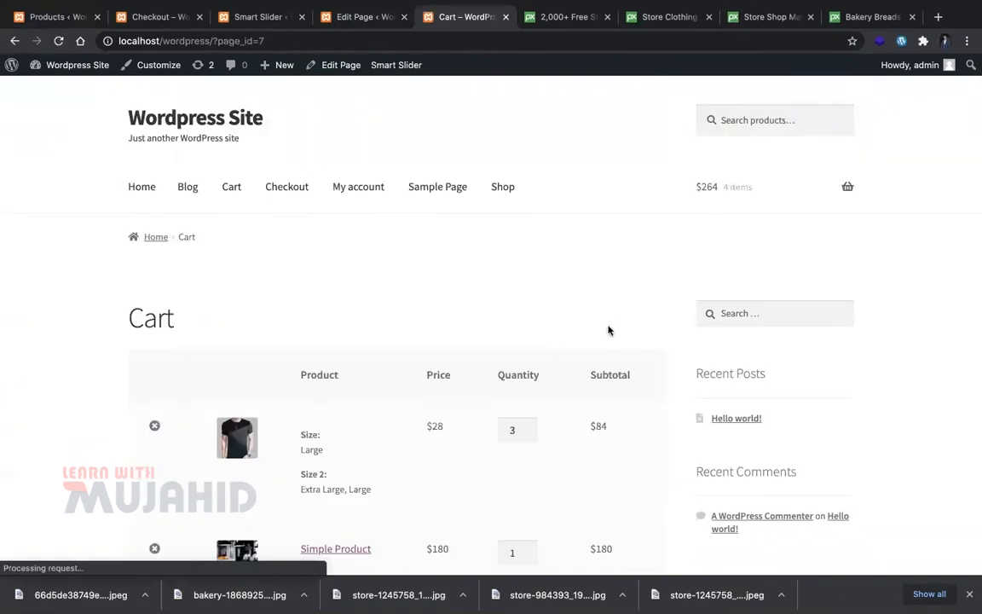
scroll(575, 450, "down", 3)
scroll(763, 384, "down", 5)
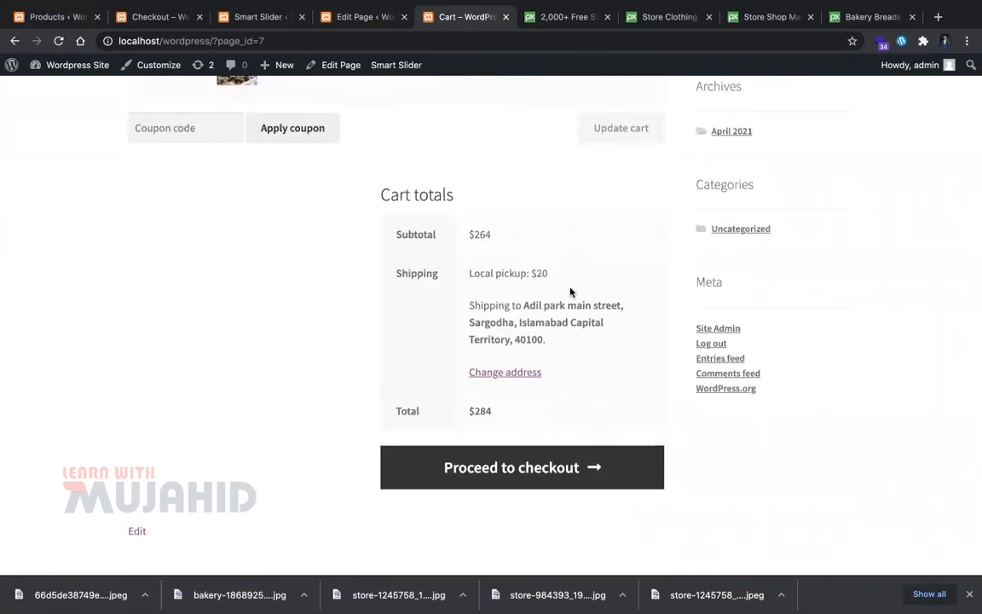
triple_click(555, 295)
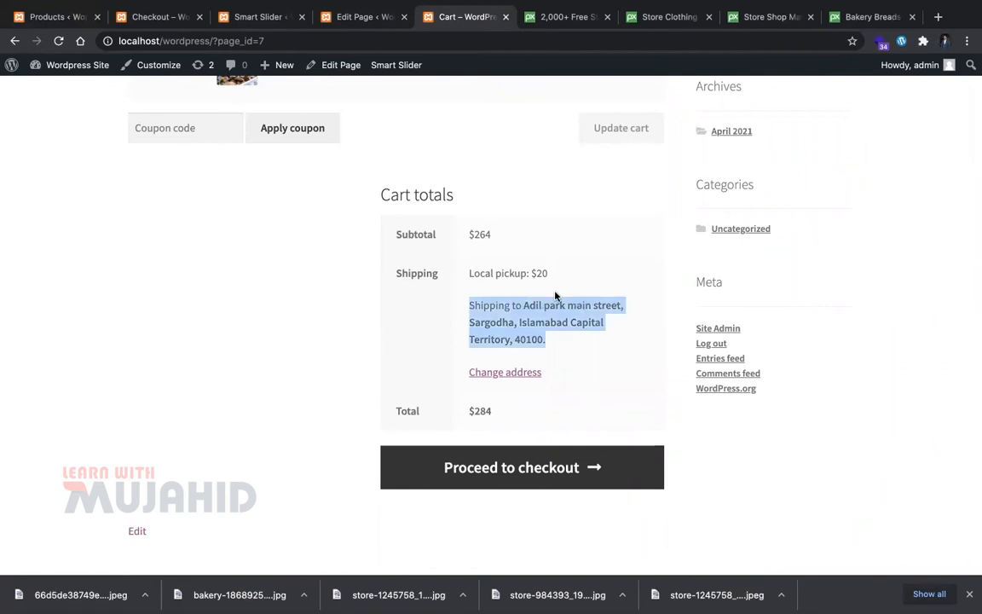
scroll(554, 299, "up", 1)
triple_click(553, 335)
triple_click(542, 369)
scroll(519, 333, "up", 2)
scroll(528, 397, "up", 1)
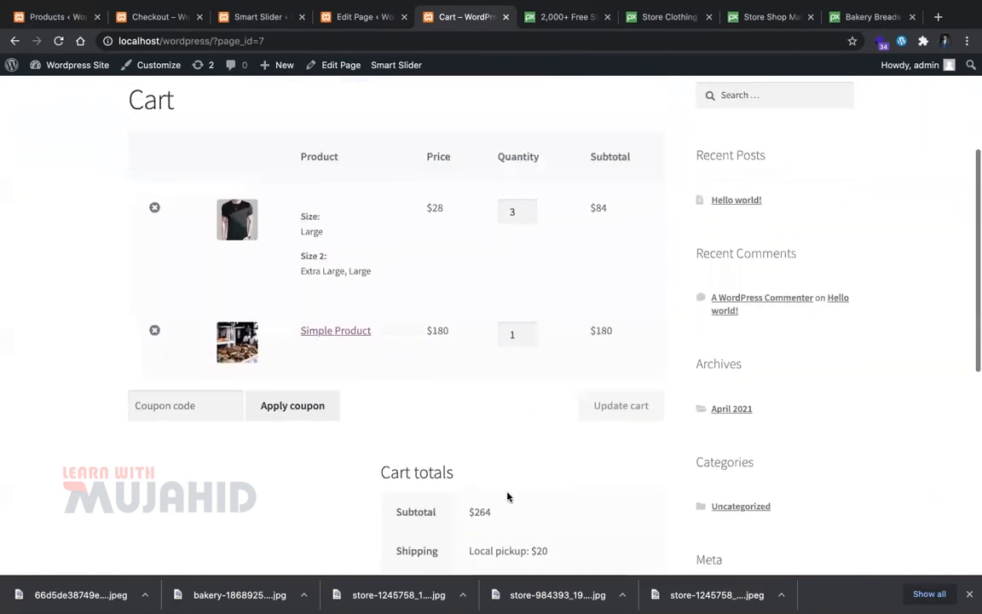
scroll(505, 528, "down", 2)
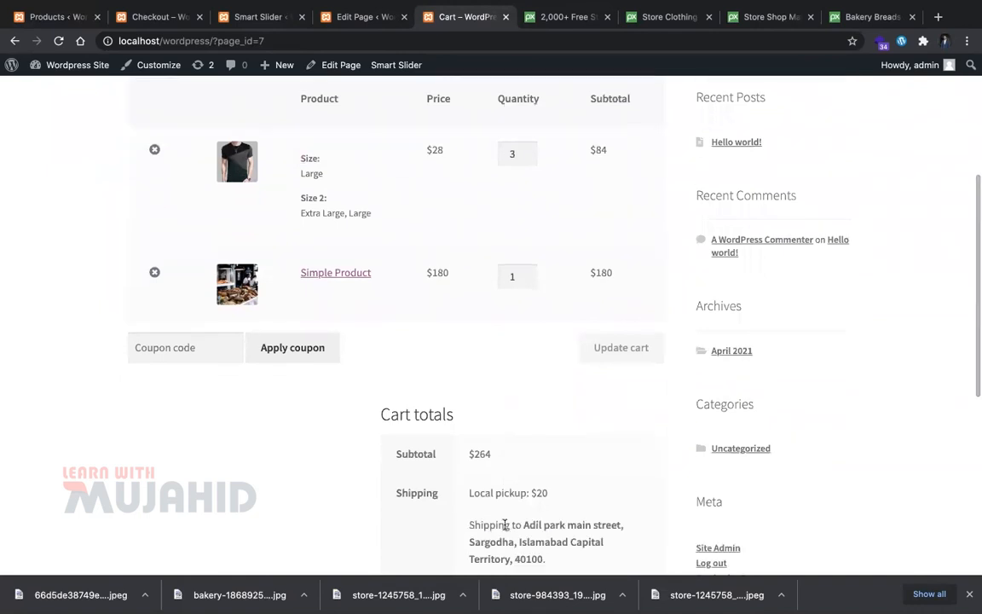
scroll(503, 512, "down", 2)
scroll(485, 430, "up", 4)
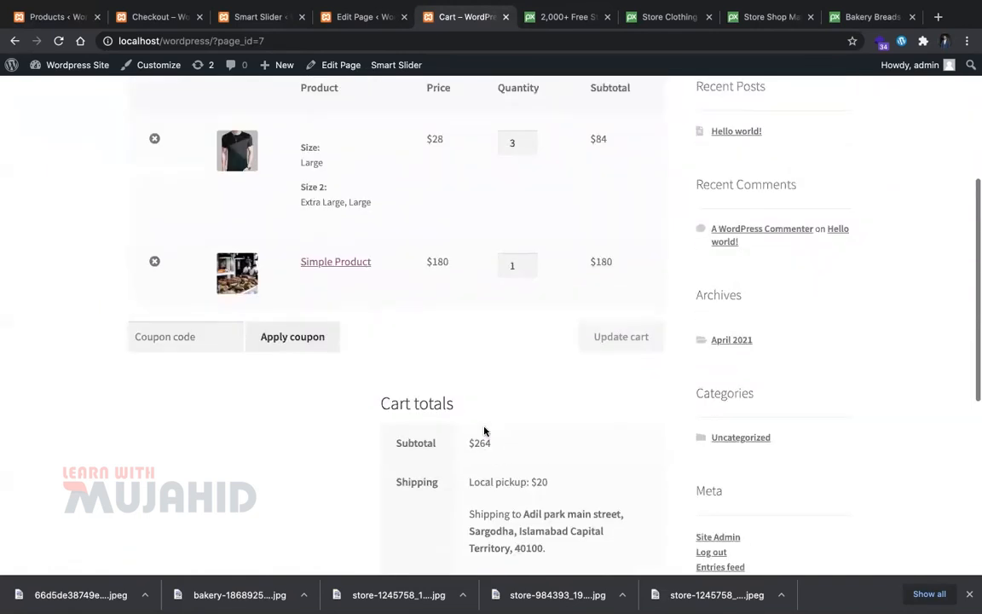
Step: Go from the cart's coupon field to the admin products list
left_click(204, 395)
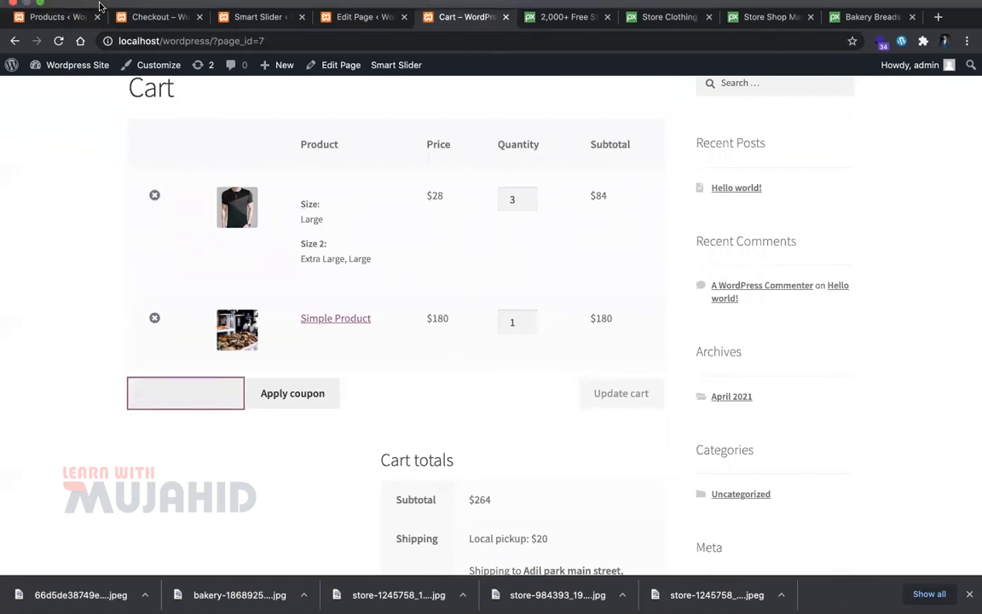
left_click(155, 48)
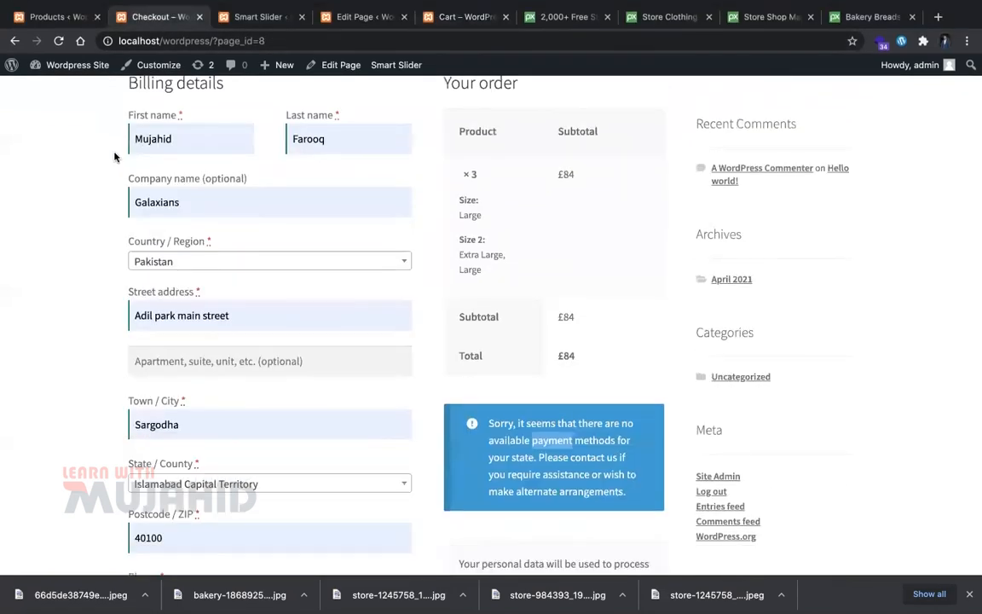
left_click(62, 18)
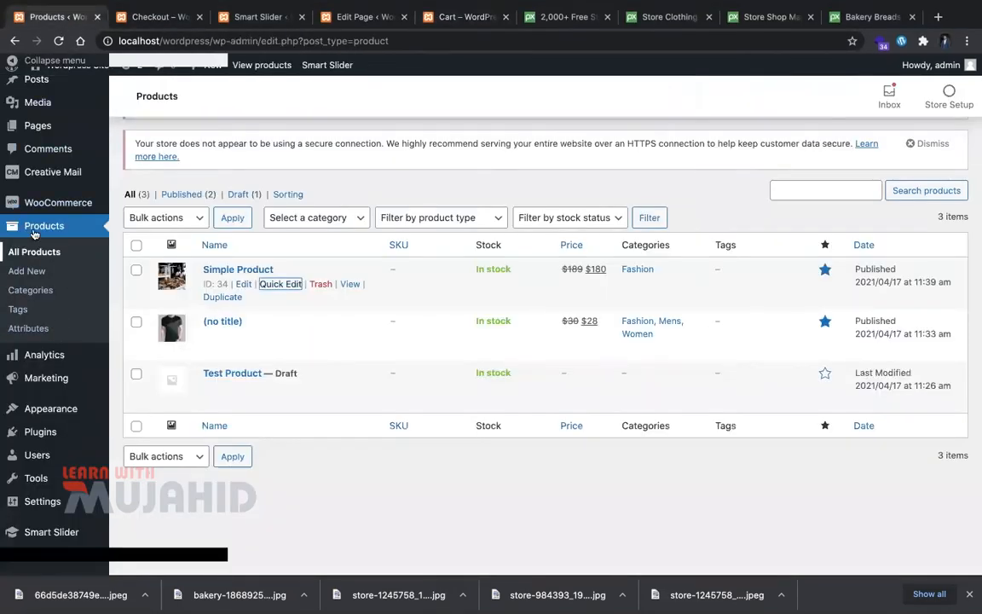
Step: Create the first coupon as a Percentage discount with amount 10
mouse_move(132, 248)
left_click(150, 285)
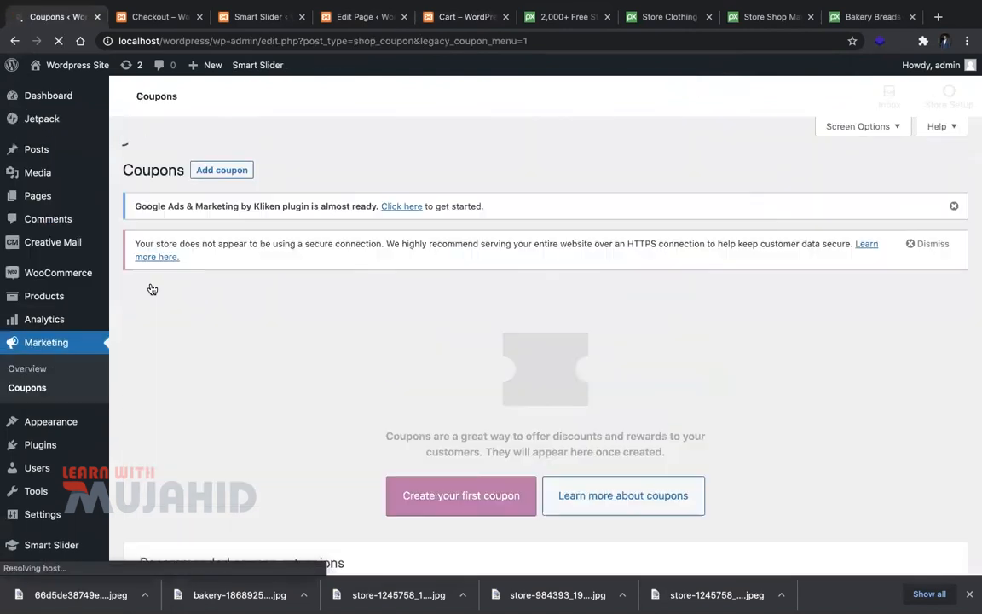
scroll(459, 503, "down", 6)
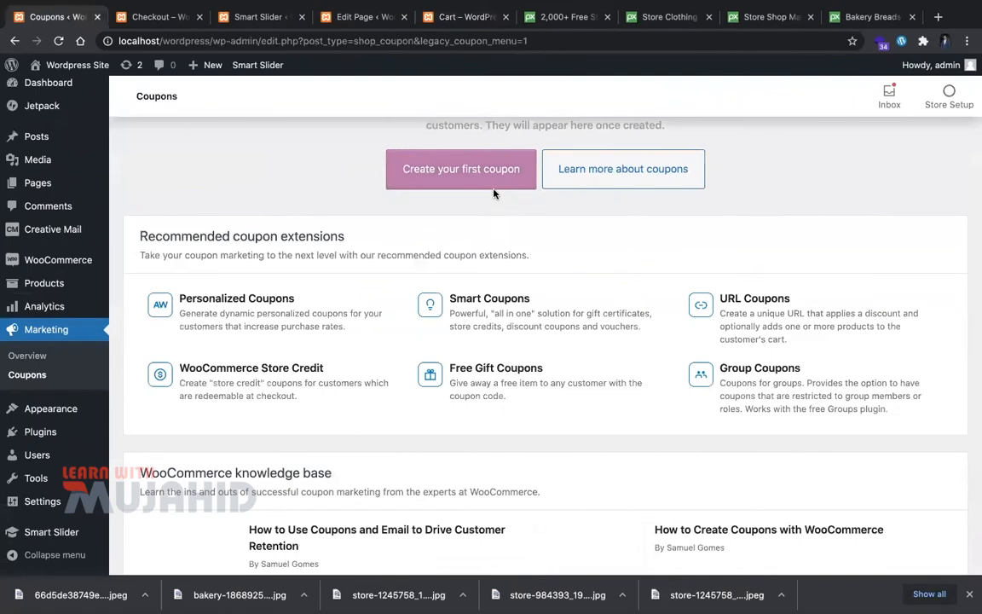
left_click(494, 188)
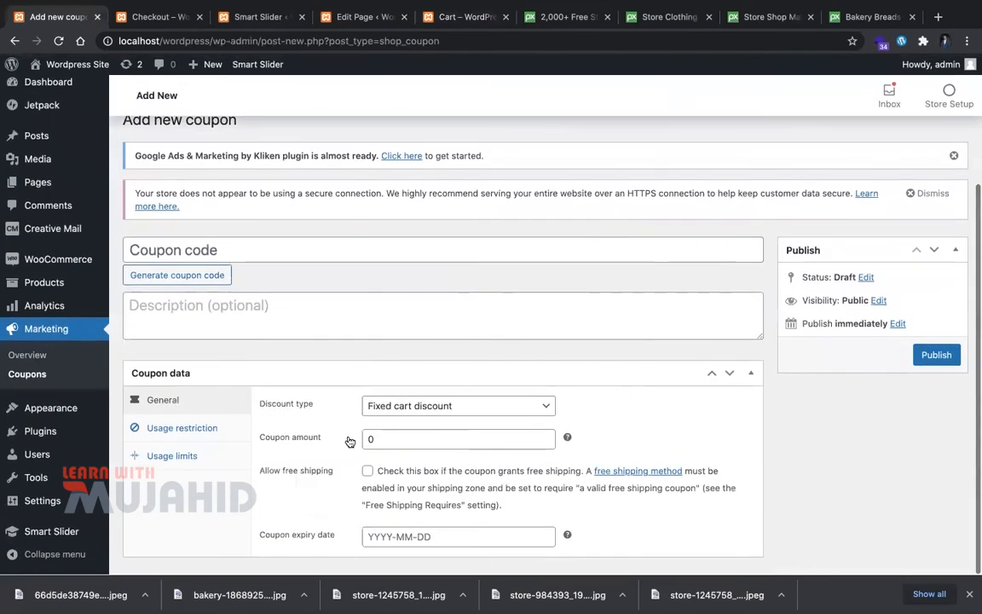
left_click(447, 406)
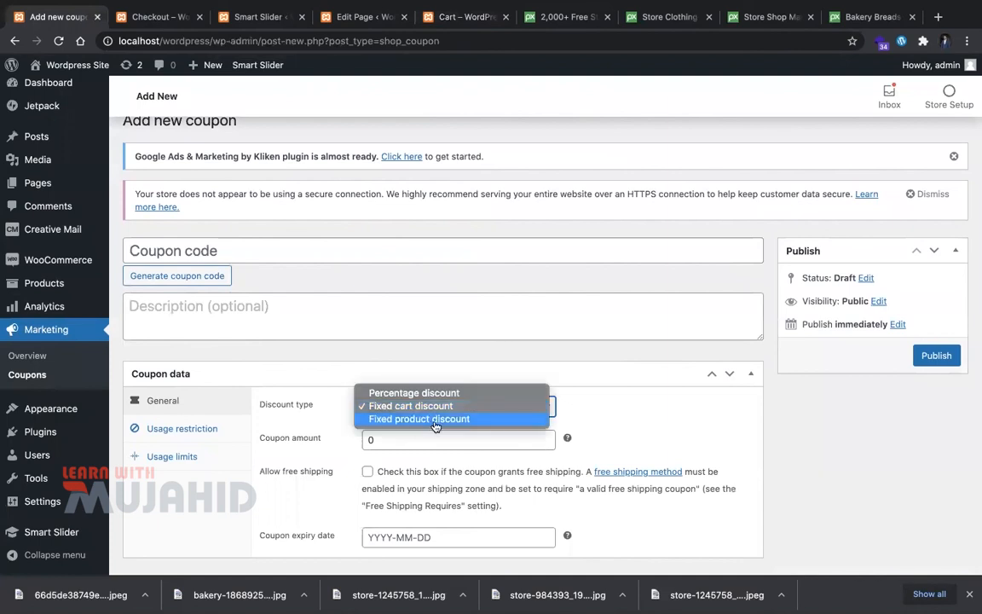
left_click(434, 393)
left_click(450, 438)
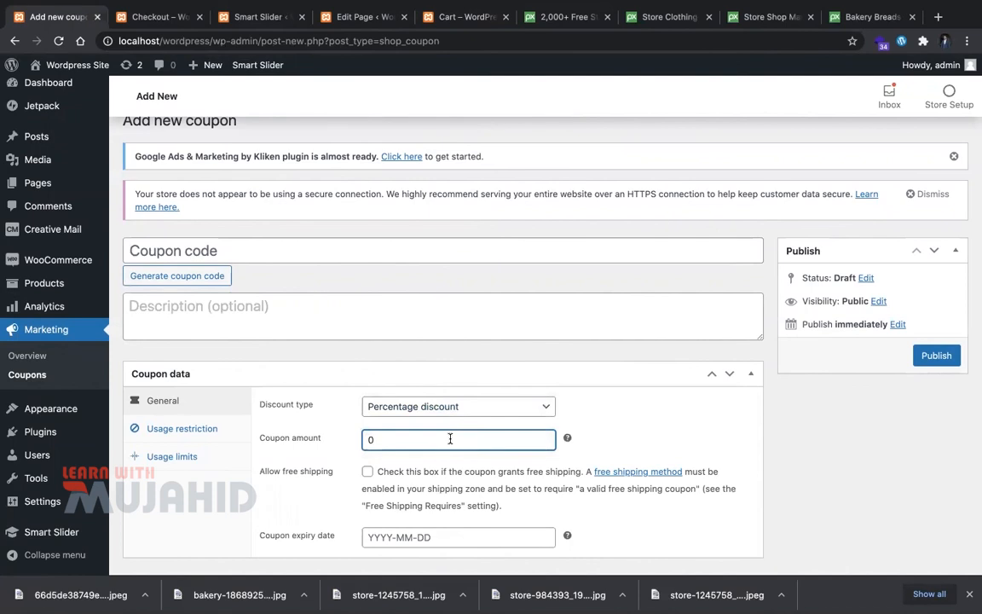
left_click(530, 483)
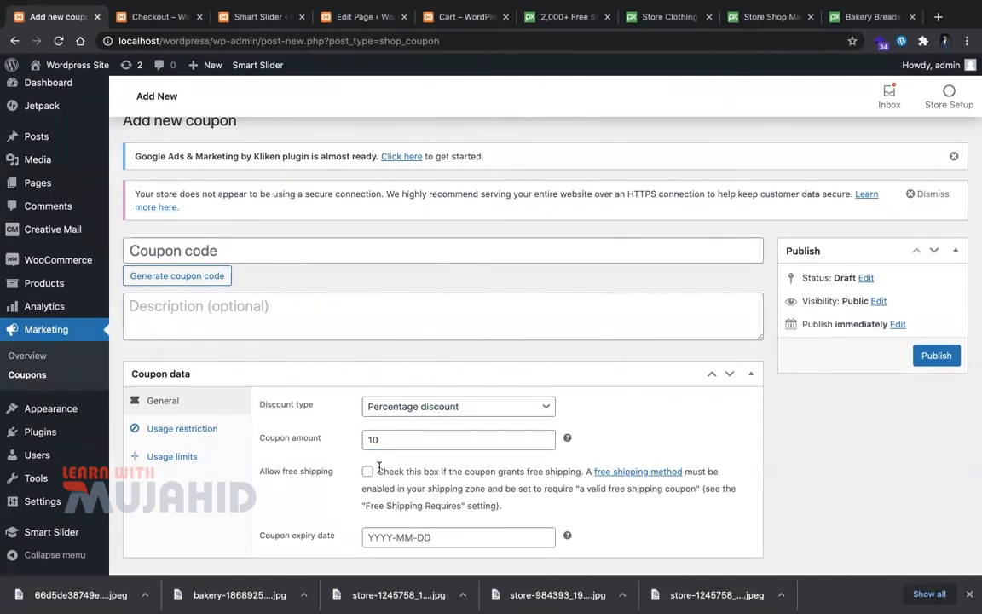
Step: Set the coupon expiry date to 2021-04-30
left_click_drag(387, 472, 573, 482)
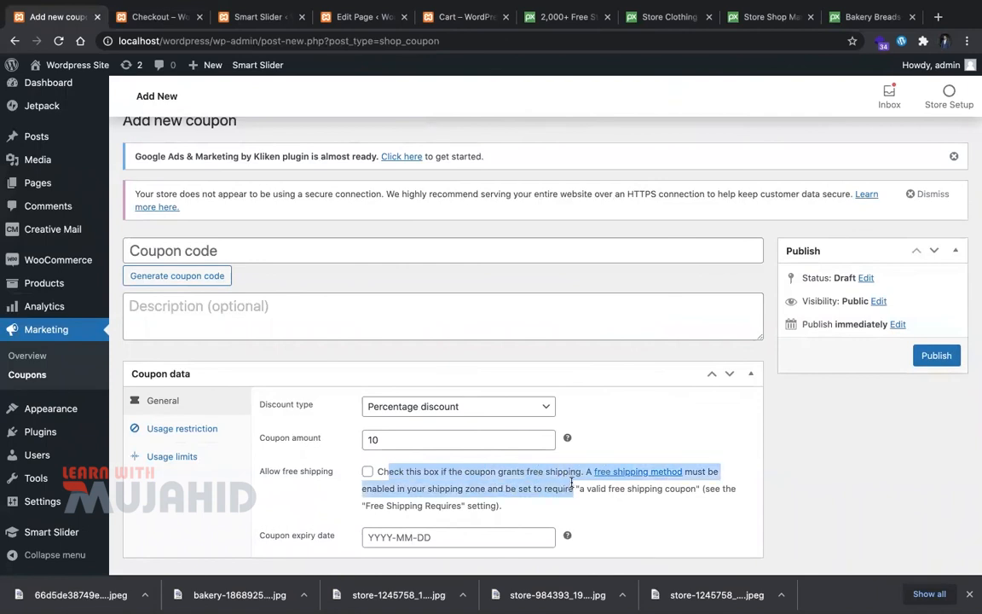
left_click(469, 484)
left_click(457, 533)
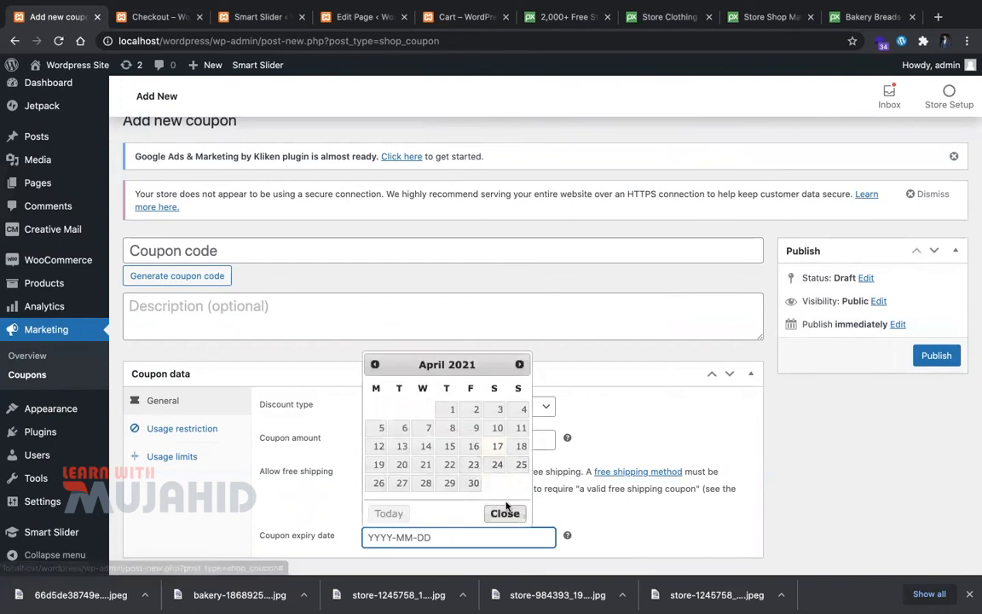
left_click(473, 483)
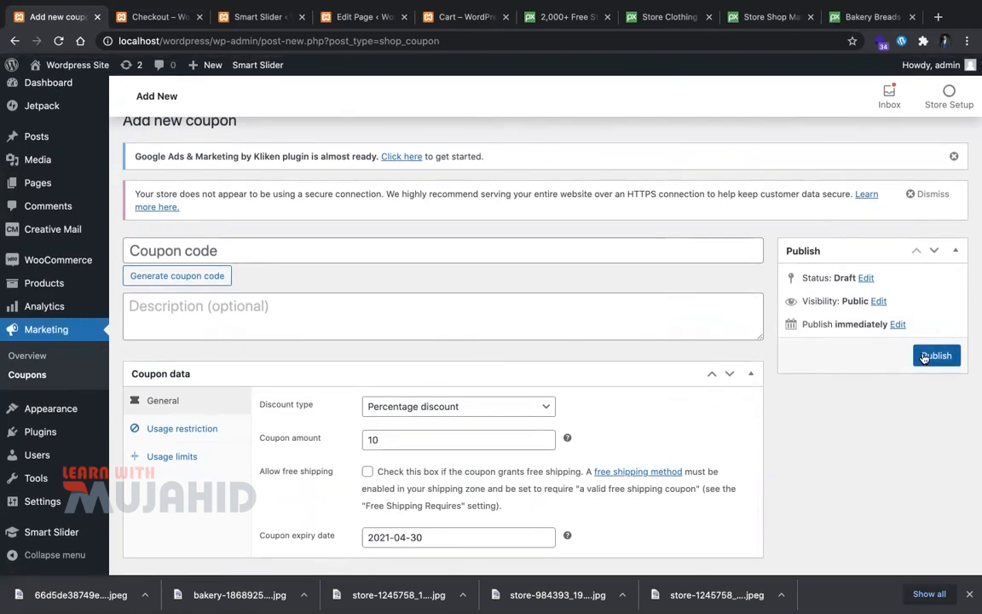
Step: Set the coupon code to ABCD123
left_click(470, 258)
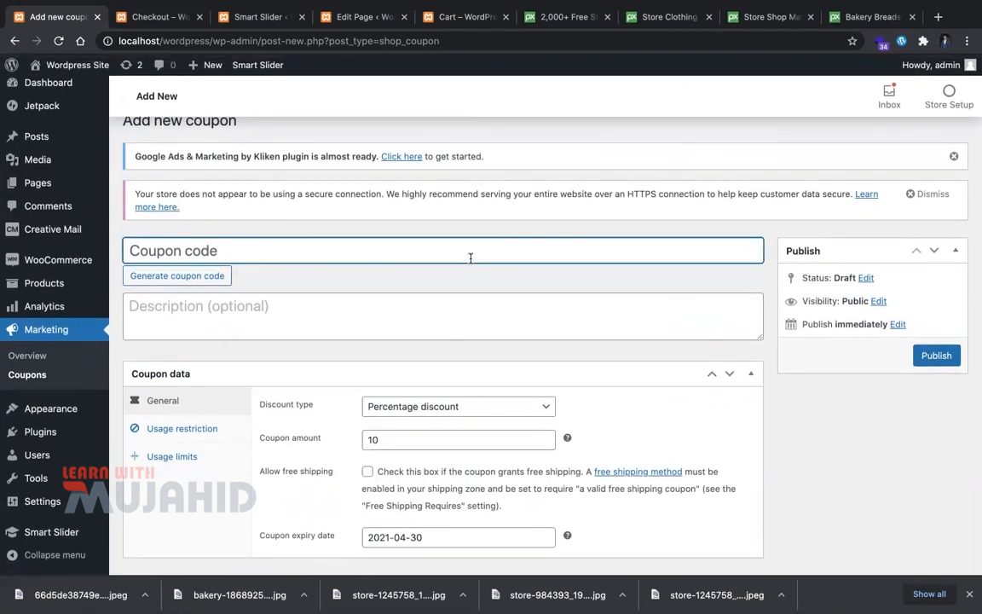
left_click(196, 278)
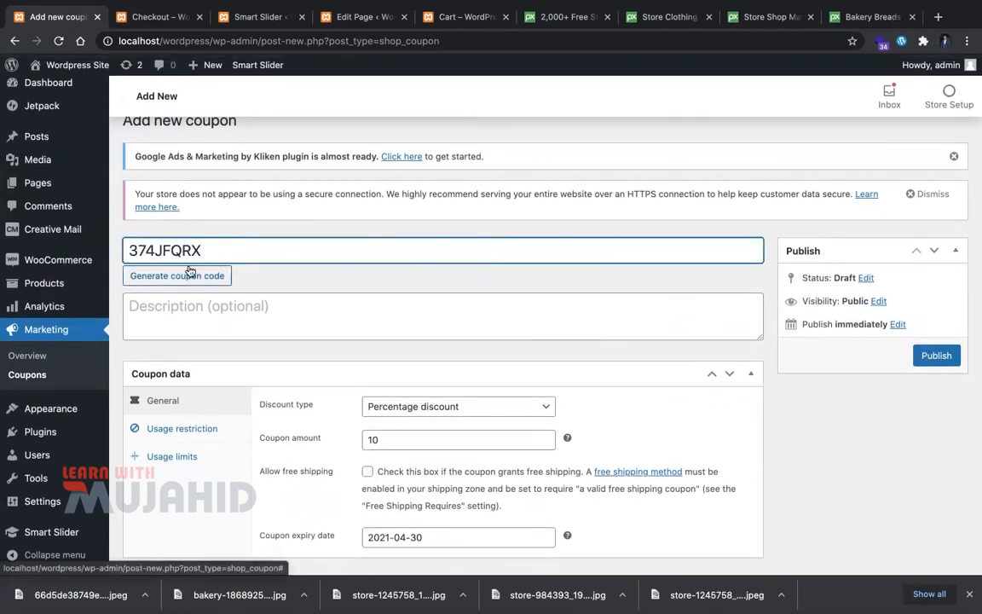
key("super+a")
key("BackSpace")
type("ABCD123")
key("super+a")
Step: Give the coupon the description 'asdasd' and publish it
left_click(369, 295)
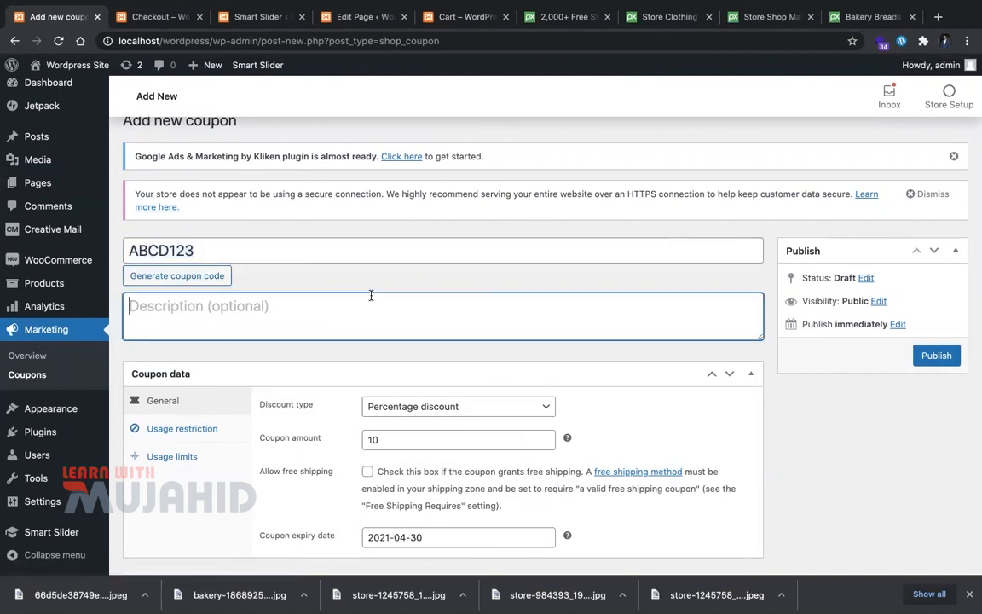
left_click(875, 493)
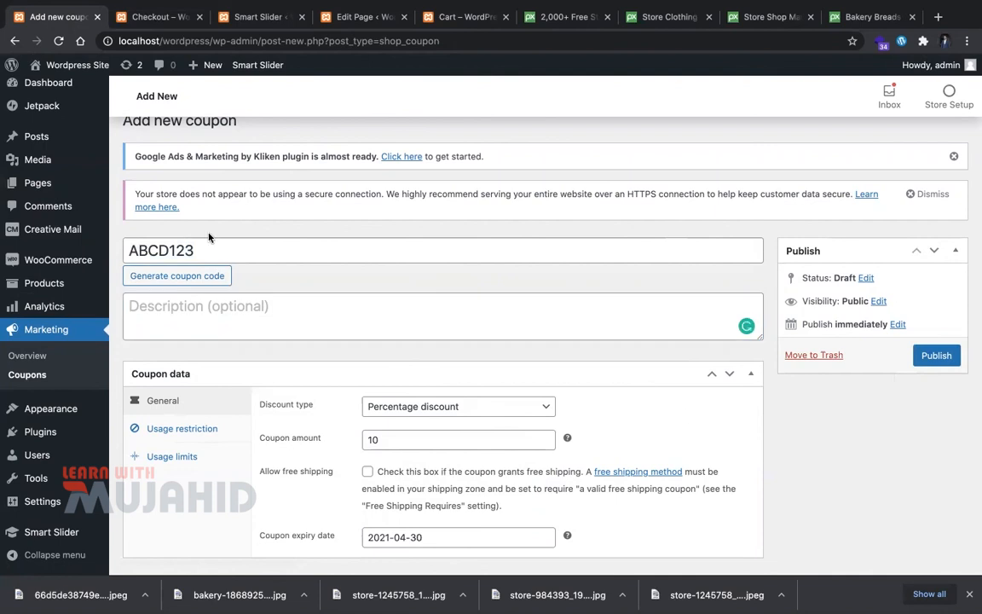
left_click(223, 327)
type("asdasd")
key("super+a")
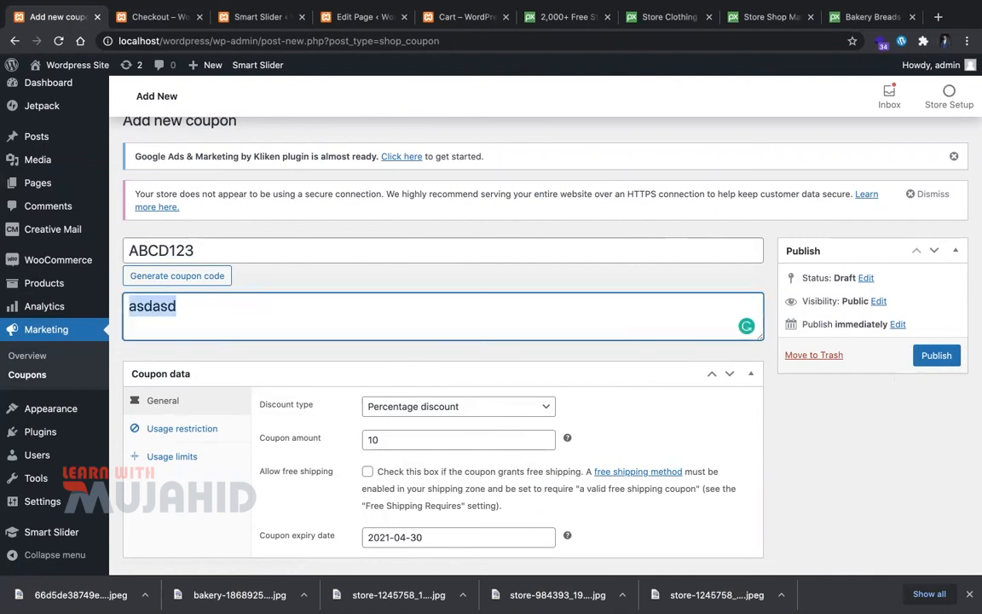
left_click(937, 356)
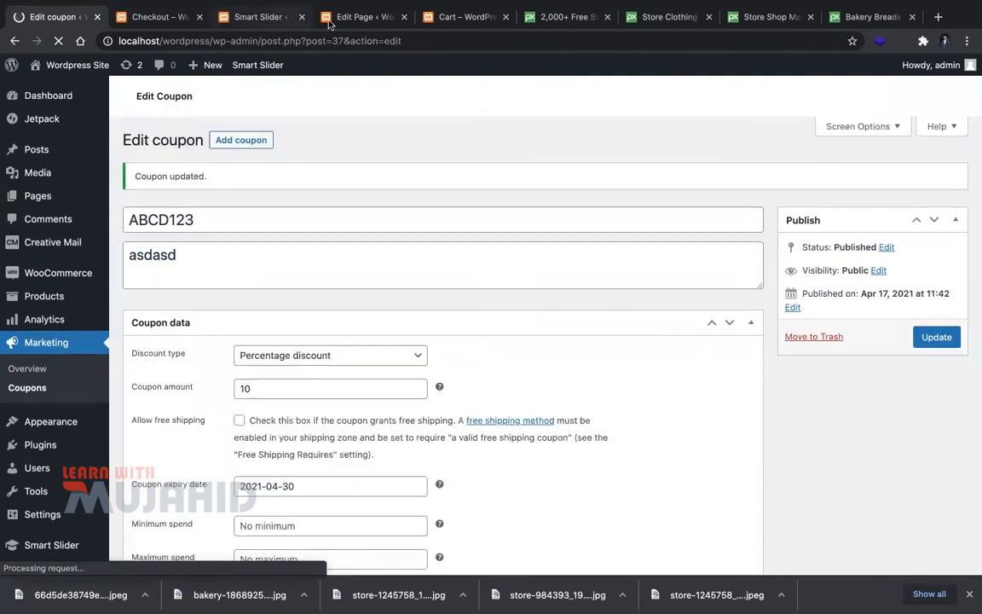
left_click(363, 16)
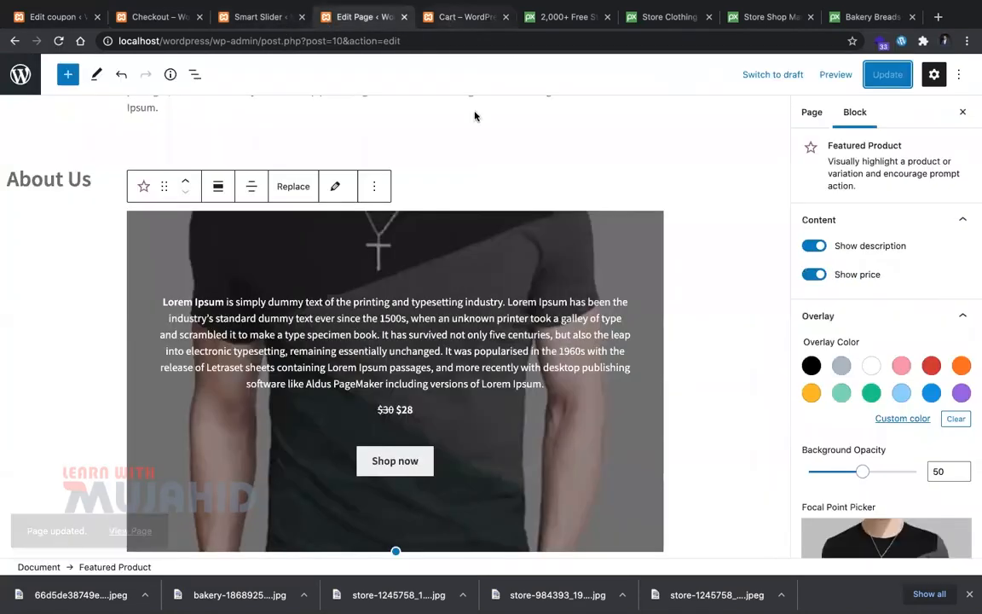
Step: Apply coupon code ABCD123 in the storefront cart
left_click(465, 16)
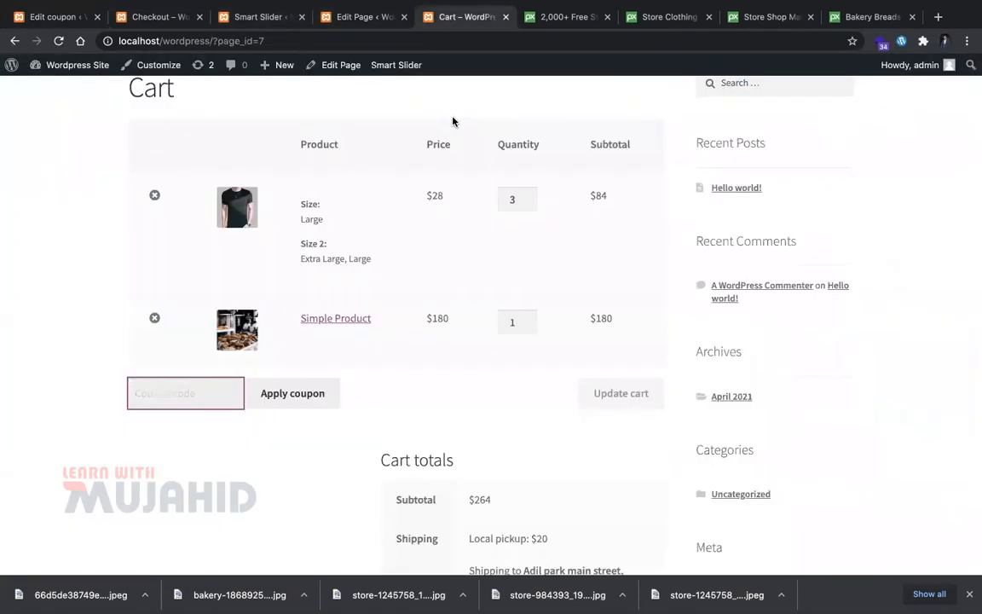
left_click(211, 401)
type("ABCD123")
left_click(274, 404)
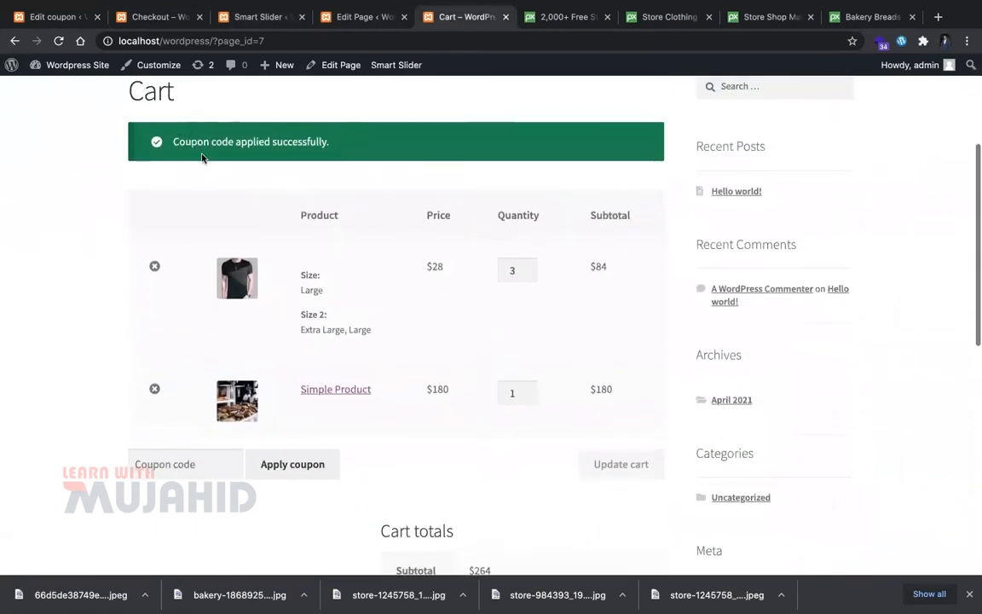
Step: Check the cart totals ($264 subtotal, $26 off, $258 total), then return to the Edit coupon tab
scroll(499, 340, "down", 3)
scroll(512, 503, "down", 2)
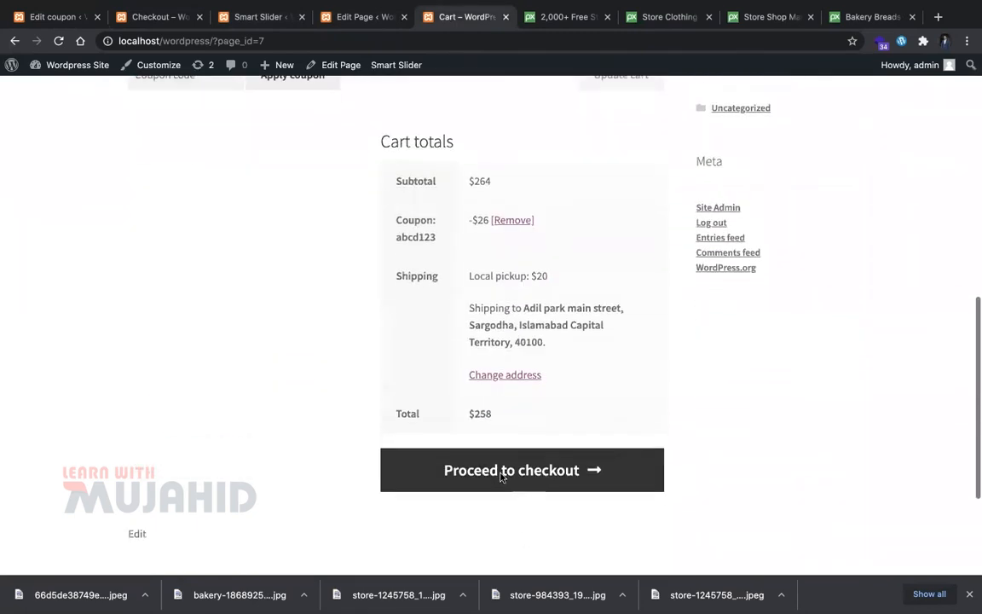
left_click_drag(469, 186, 520, 190)
left_click(484, 220)
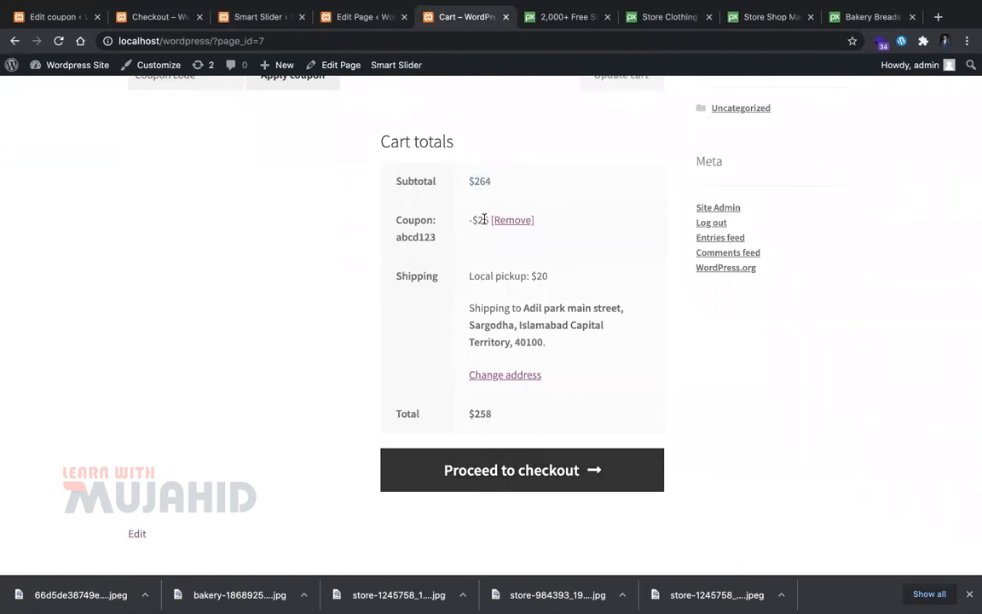
scroll(460, 358, "up", 4)
scroll(454, 396, "up", 1)
scroll(570, 438, "down", 4)
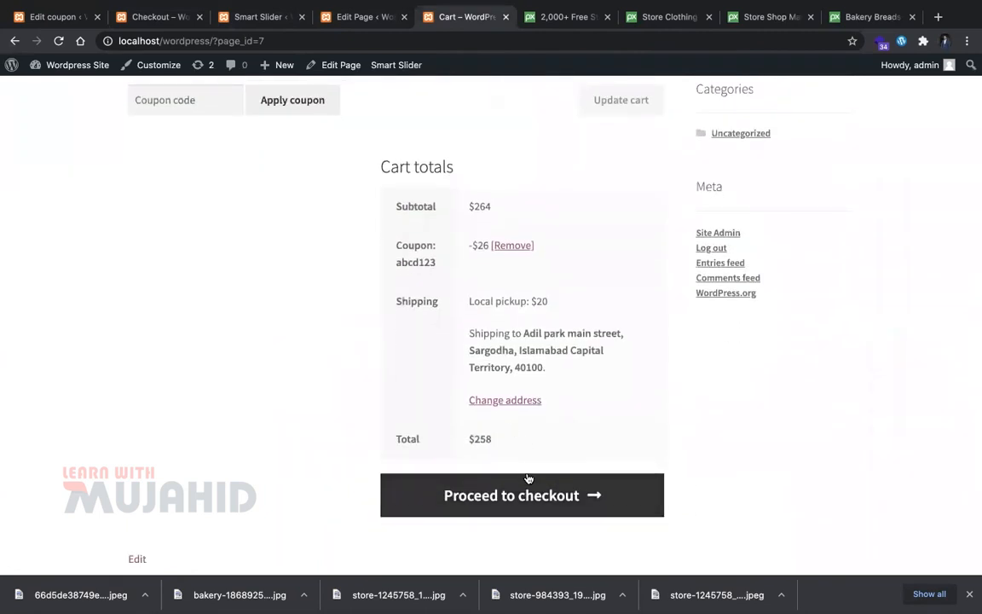
left_click(59, 17)
Step: In WooCommerce Payments settings, enable Cash on delivery and PayPal Standard, then open PayPal Standard setup
mouse_move(58, 273)
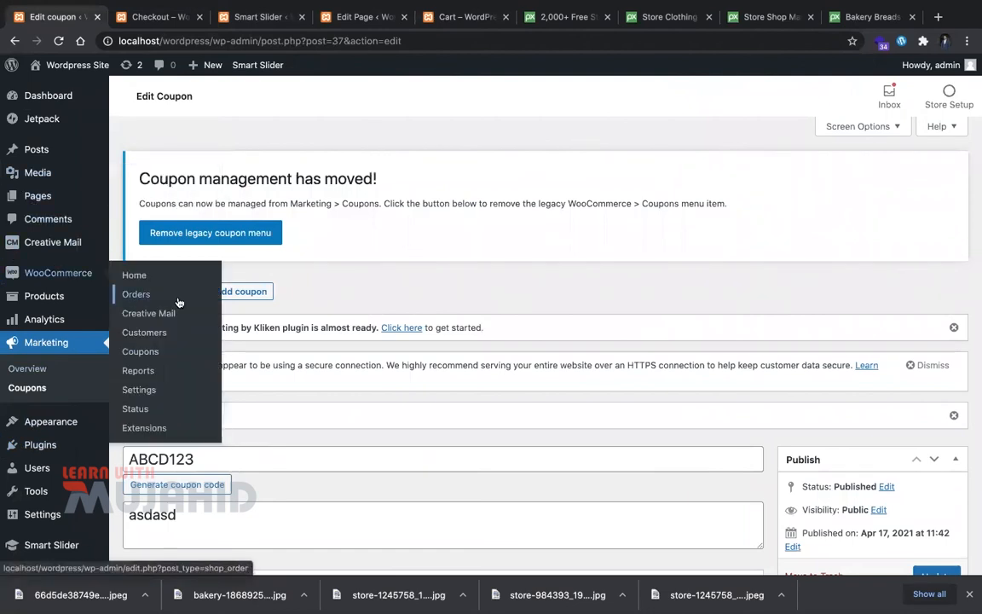
left_click(188, 390)
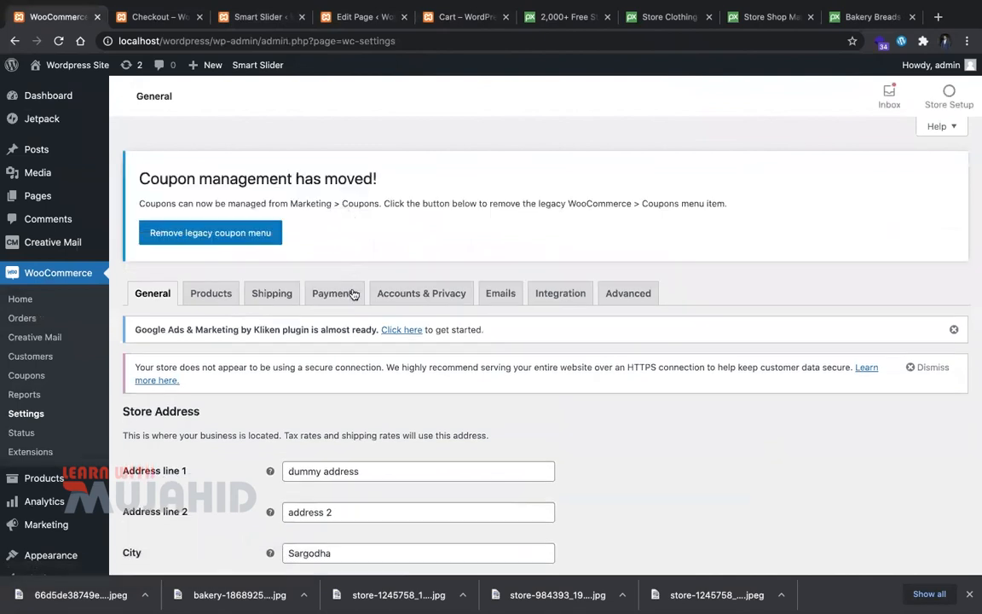
left_click(350, 300)
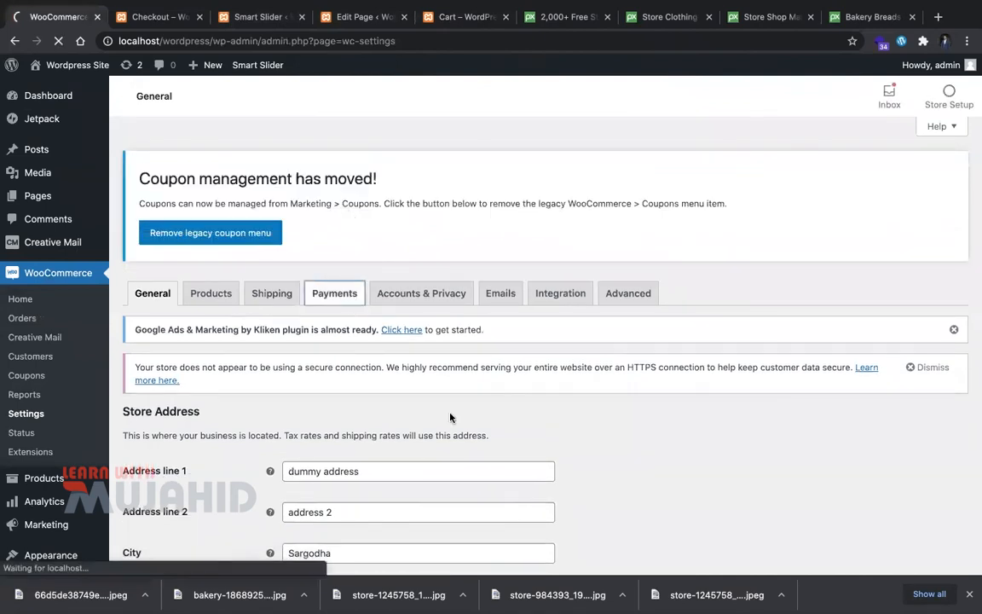
scroll(425, 475, "down", 1)
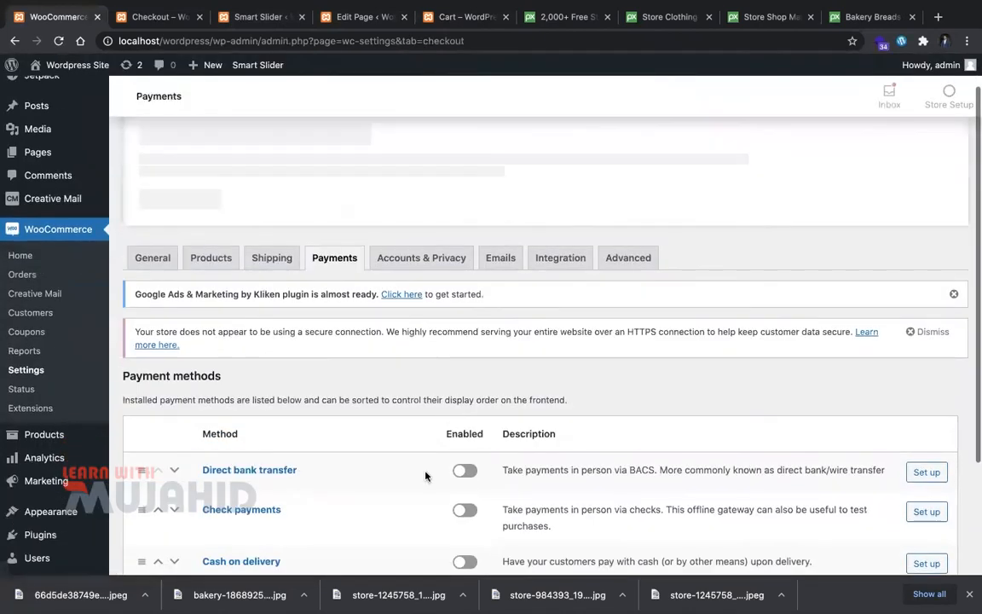
scroll(425, 475, "down", 3)
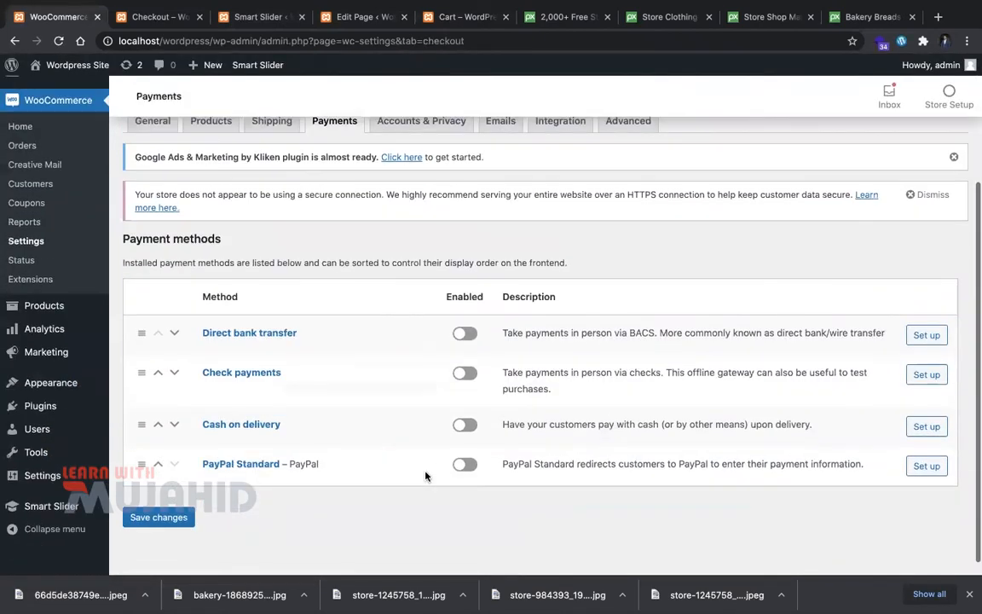
left_click(463, 432)
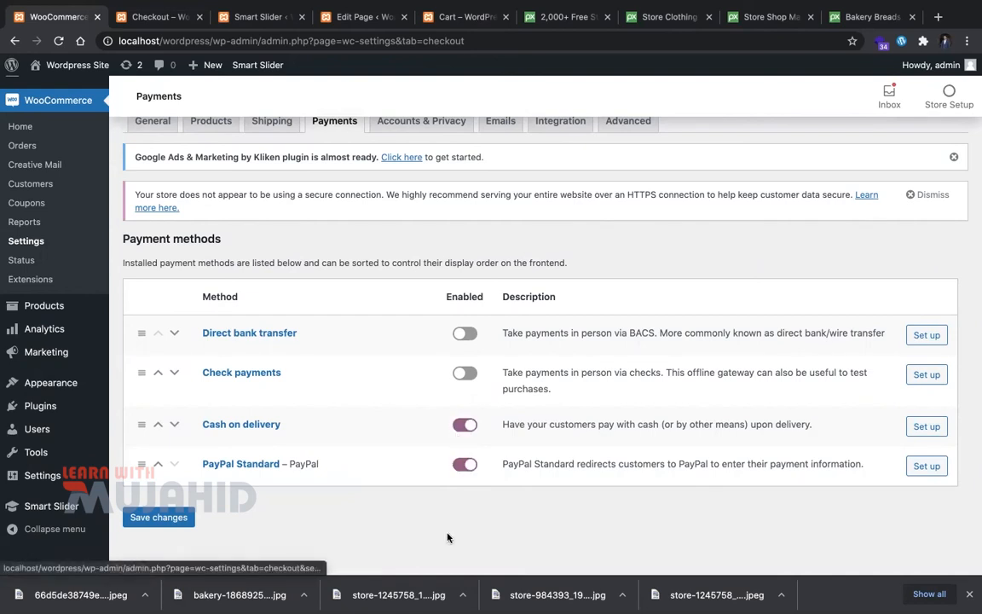
left_click(928, 467)
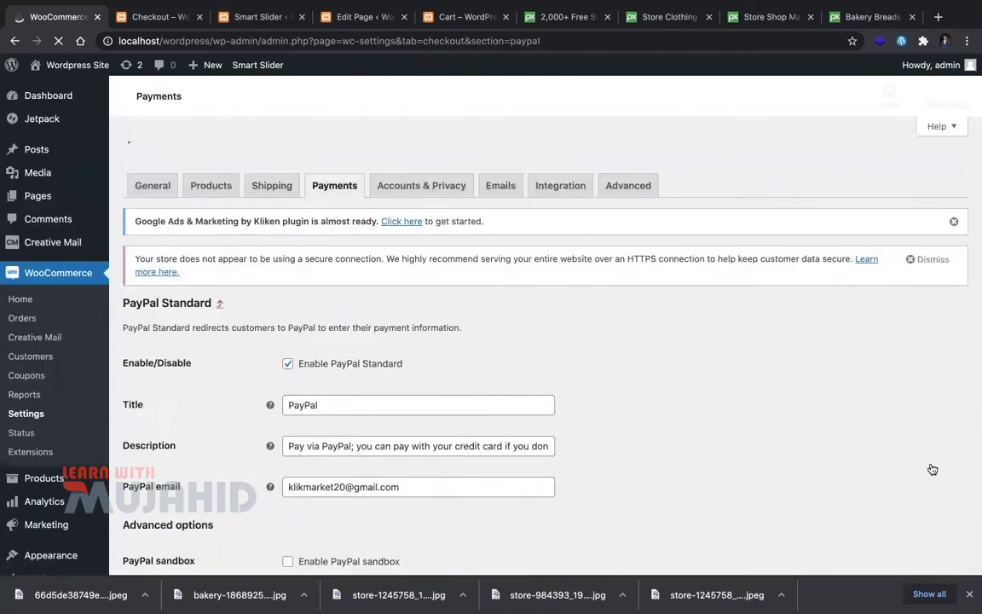
Step: Replace the PayPal email with the store owner's suggested address and enable PayPal sandbox
scroll(671, 423, "down", 3)
triple_click(482, 344)
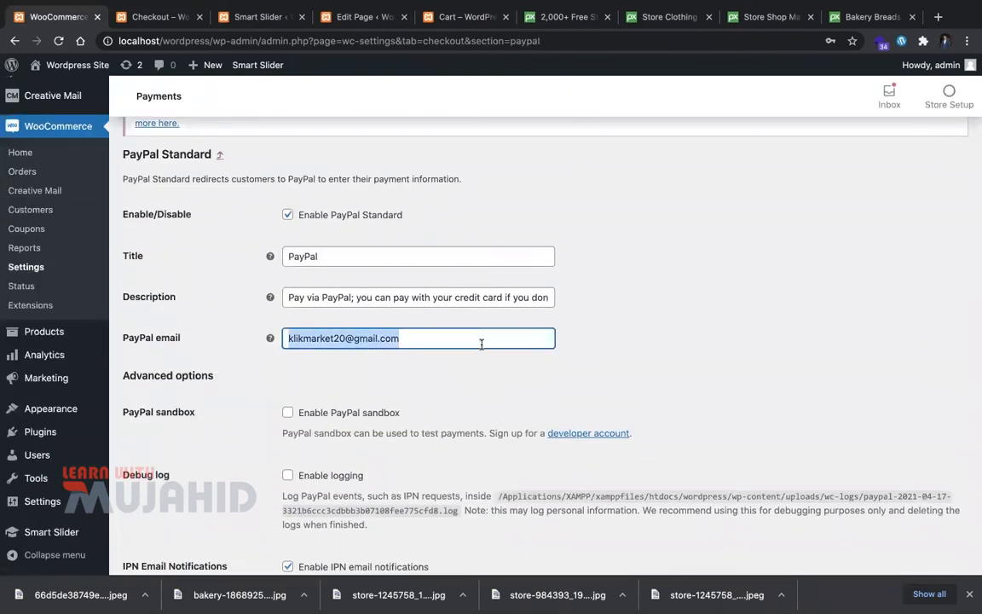
type("muja")
key("Down")
key("Return")
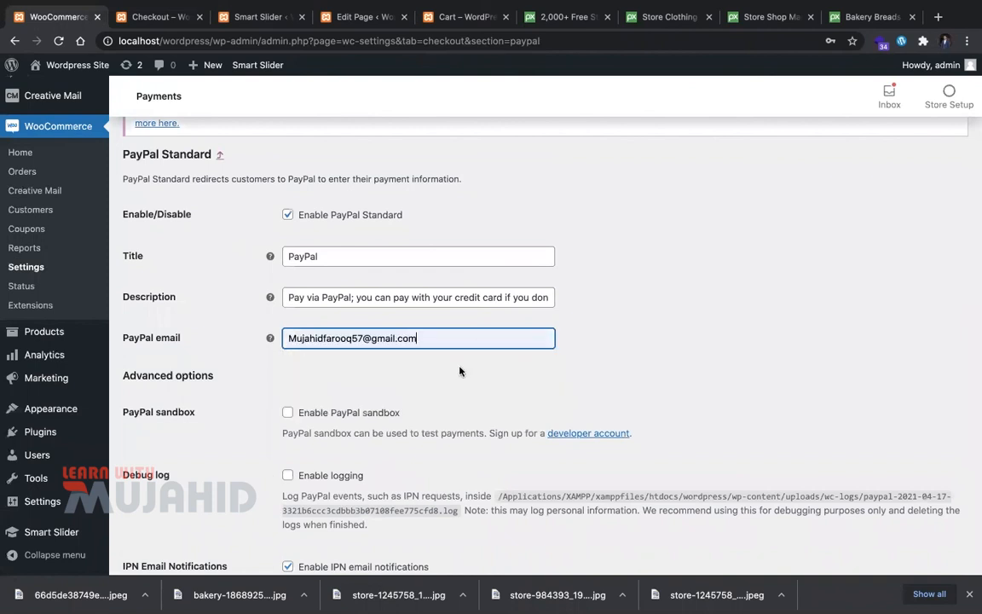
left_click(376, 421)
Step: Set the Receiver email to the store owner's address, fixing a mistaken ABCD123 entry
scroll(358, 384, "down", 2)
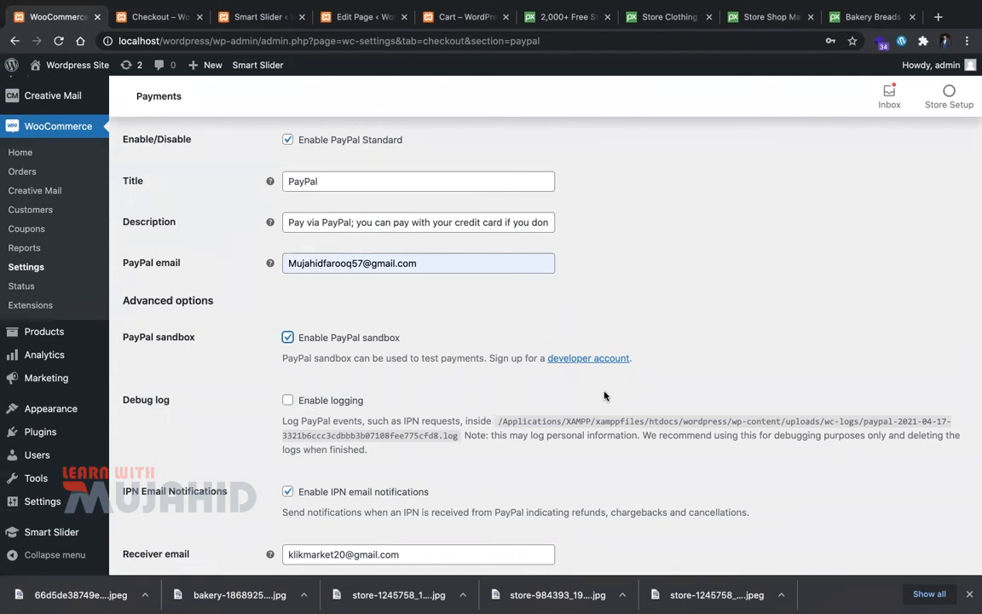
triple_click(785, 419)
double_click(785, 419)
left_click(807, 420)
scroll(642, 552, "down", 5)
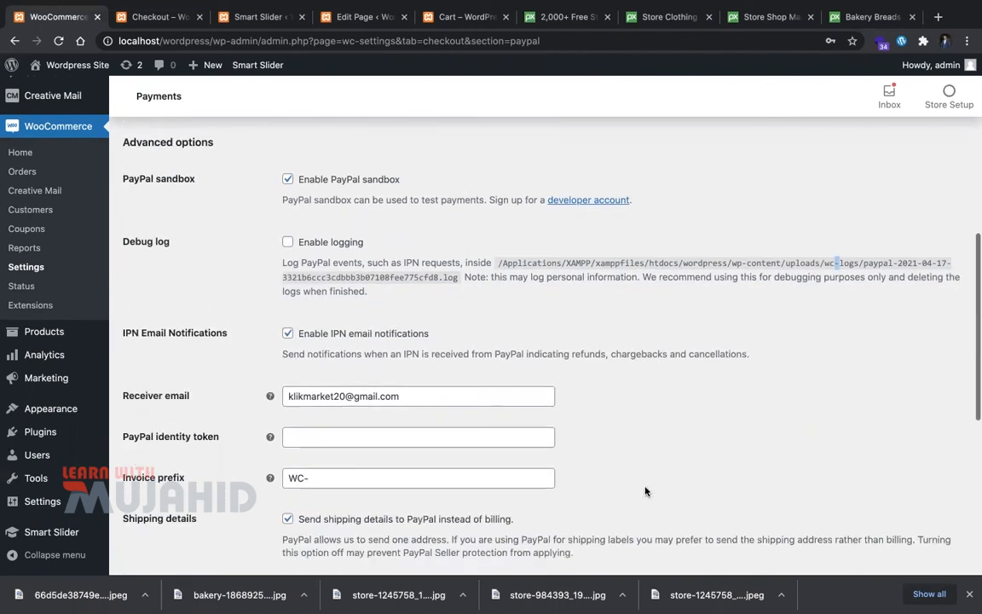
triple_click(473, 364)
type("ABCD123")
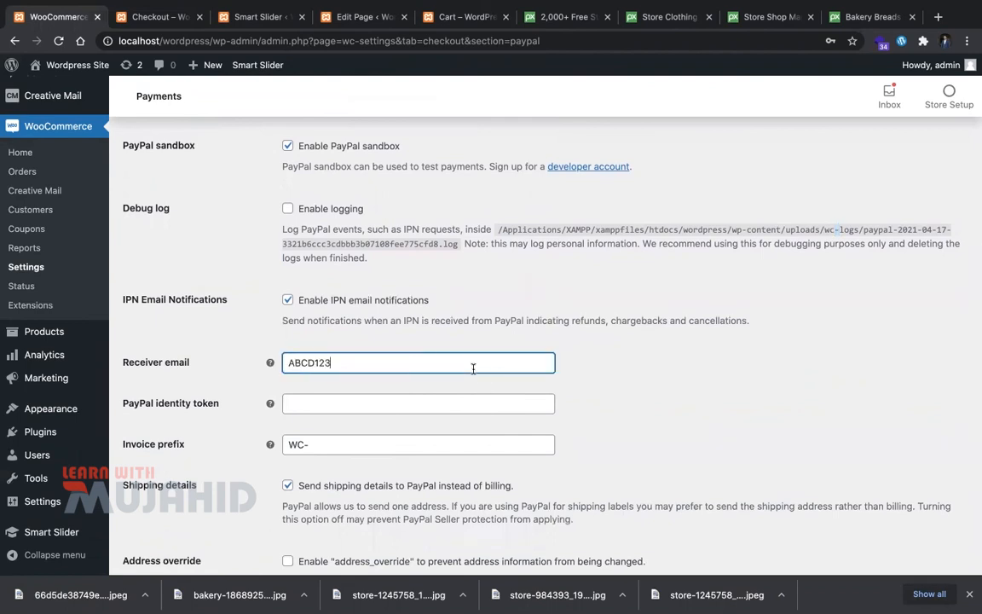
triple_click(473, 368)
key("BackSpace")
type("mu")
key("Down")
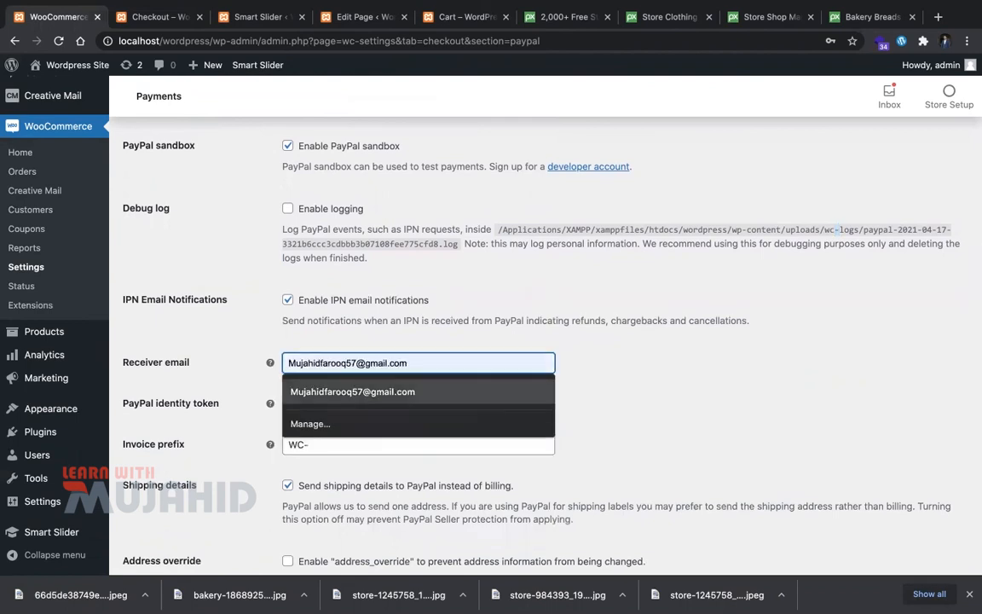
key("Return")
Step: Save the PayPal Standard settings and switch to the store's checkout page
scroll(394, 303, "down", 3)
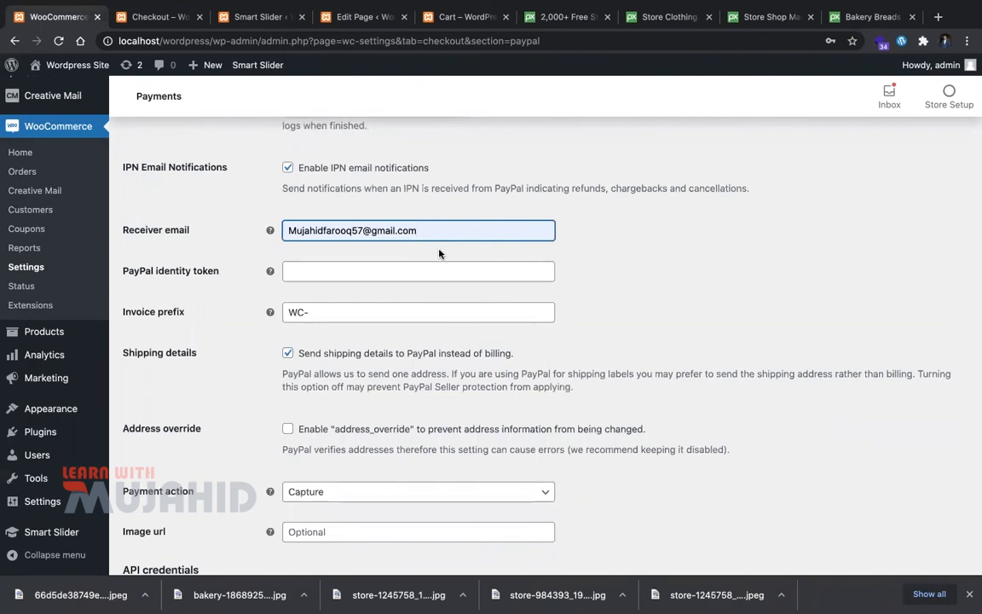
scroll(427, 345, "down", 5)
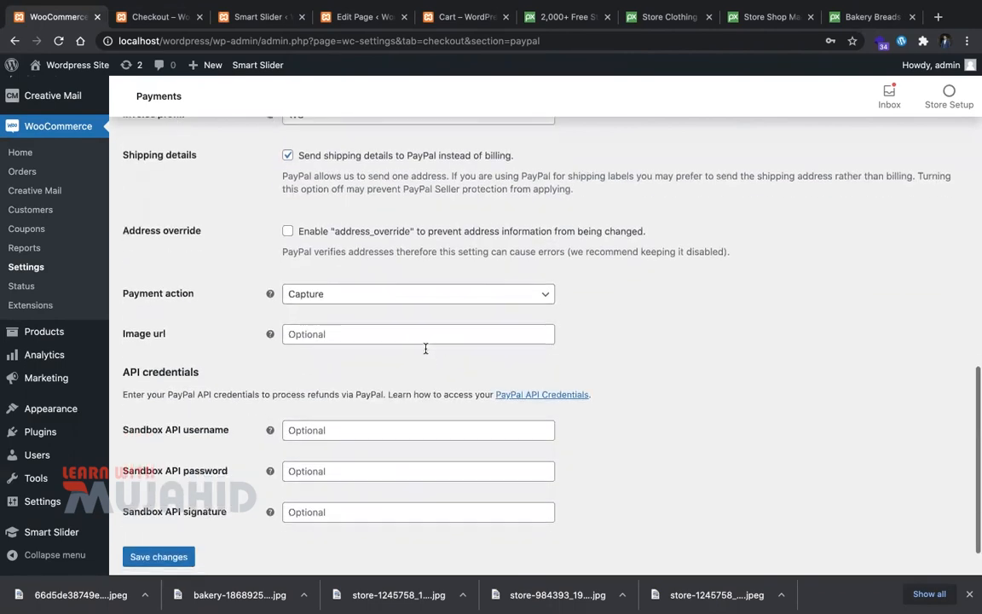
scroll(426, 348, "up", 15)
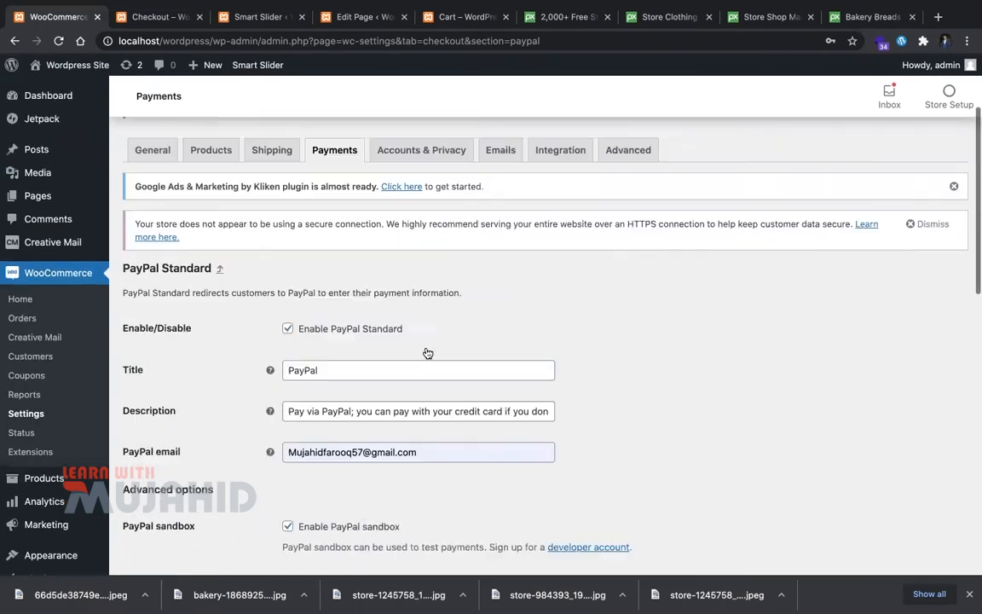
scroll(426, 347, "down", 2)
scroll(425, 347, "down", 10)
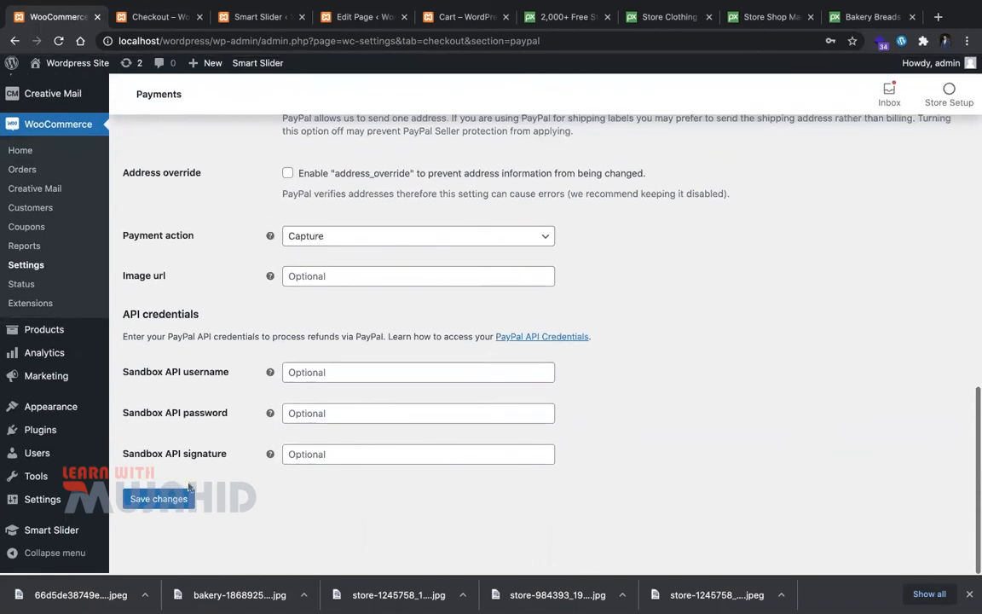
left_click(177, 508)
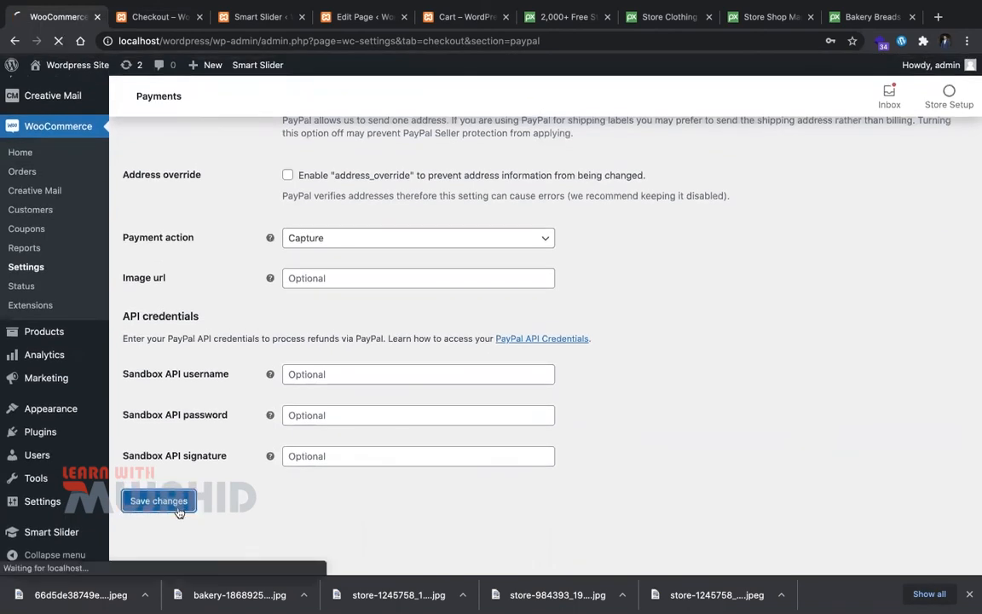
left_click(162, 24)
Step: Reload checkout from the cart so the new payment methods appear
scroll(434, 337, "down", 5)
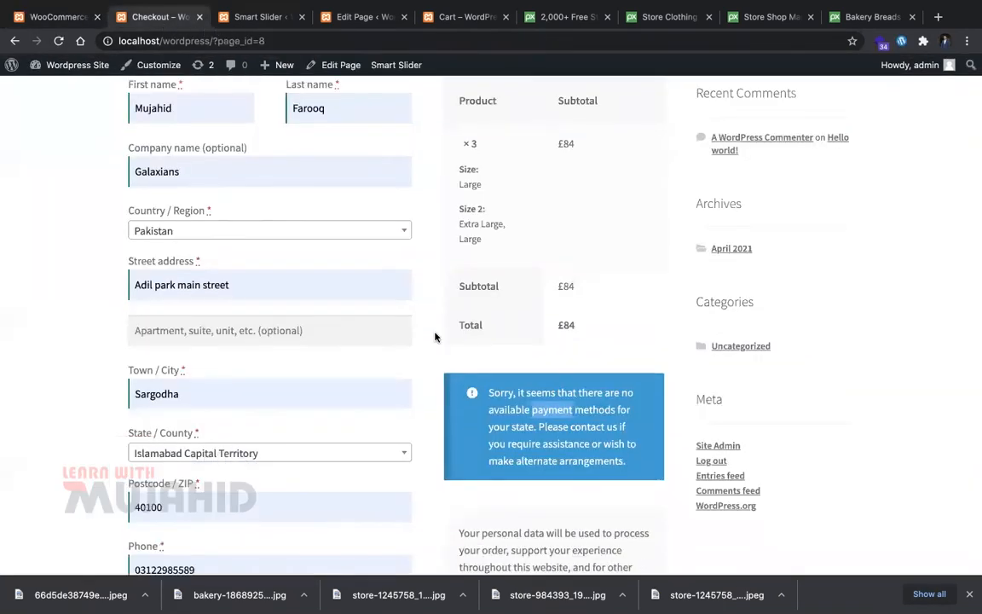
key("super+r")
left_click(259, 17)
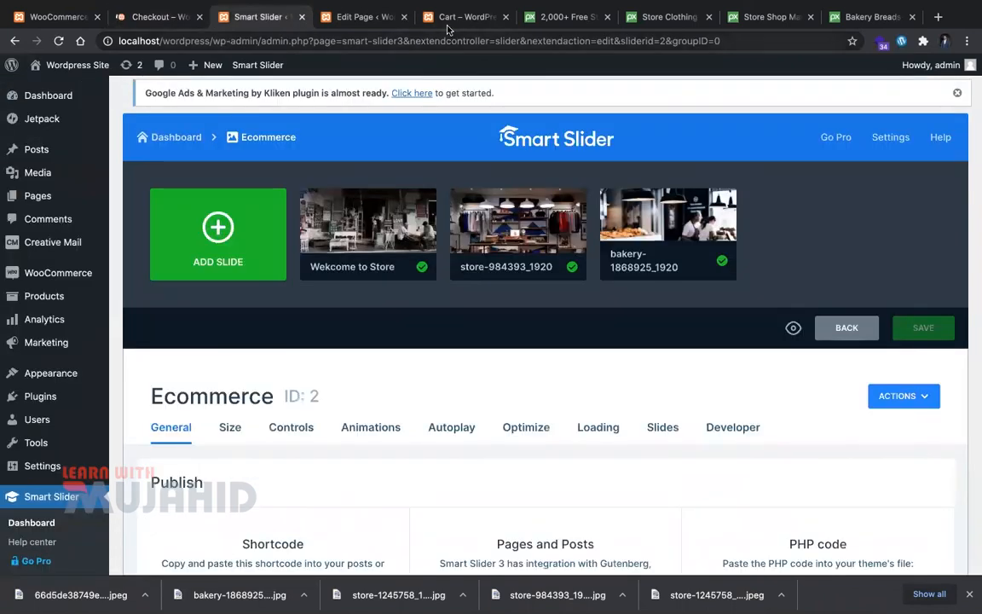
left_click(452, 17)
left_click(617, 510)
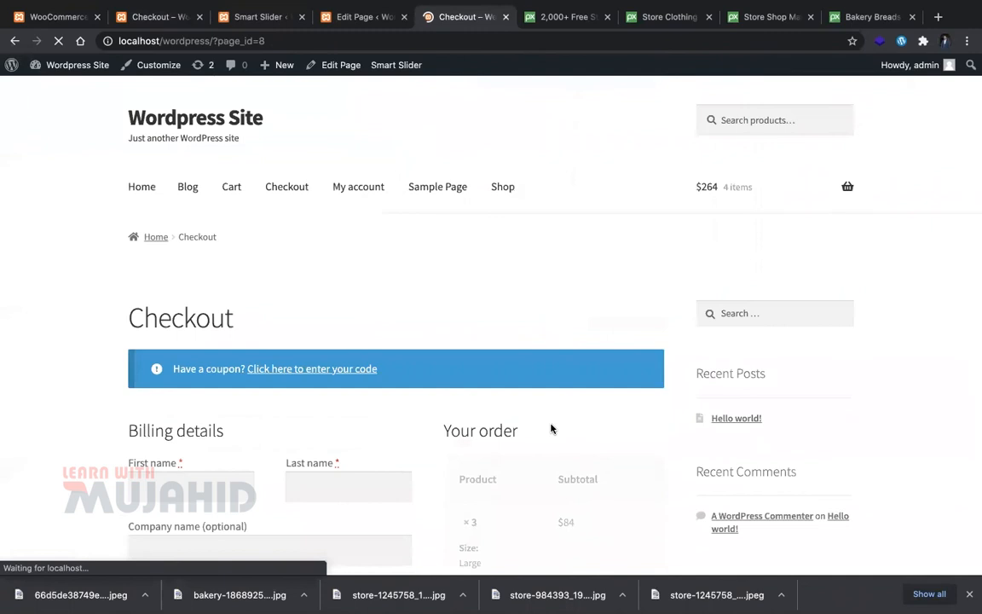
Step: Try the PayPal option, then reselect Cash on delivery as the payment method
scroll(551, 424, "down", 10)
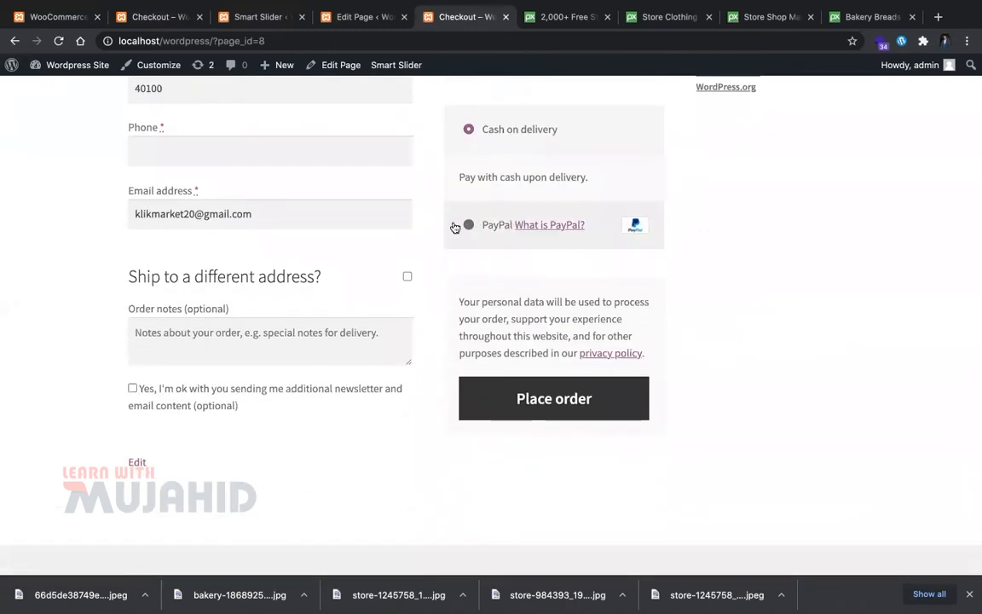
left_click(468, 227)
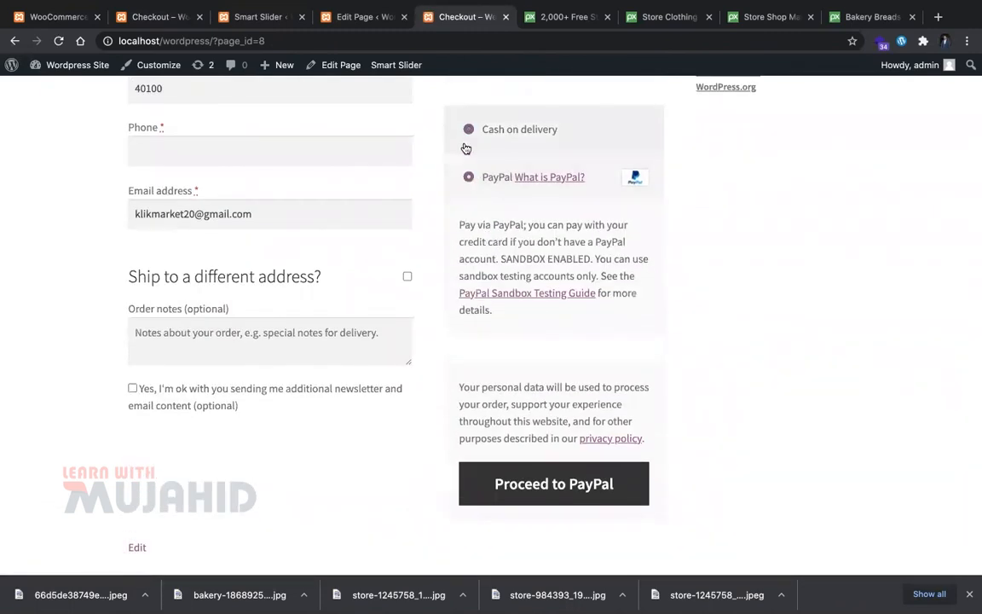
left_click(468, 130)
scroll(239, 294, "up", 5)
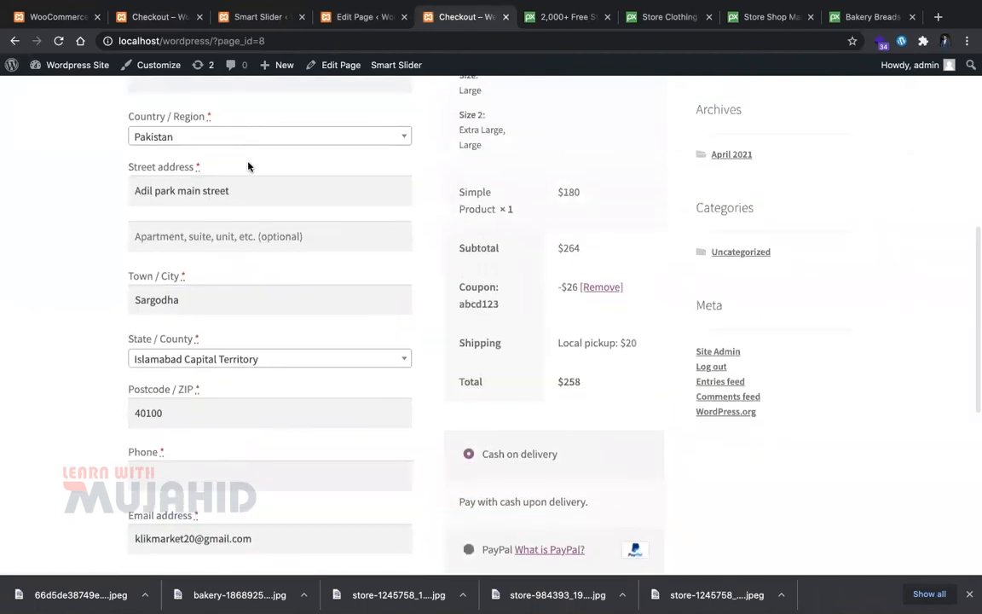
scroll(248, 167, "up", 5)
Step: Autofill the billing details from a saved entry and start an order note
left_click(229, 276)
left_click(242, 318)
scroll(549, 427, "down", 1)
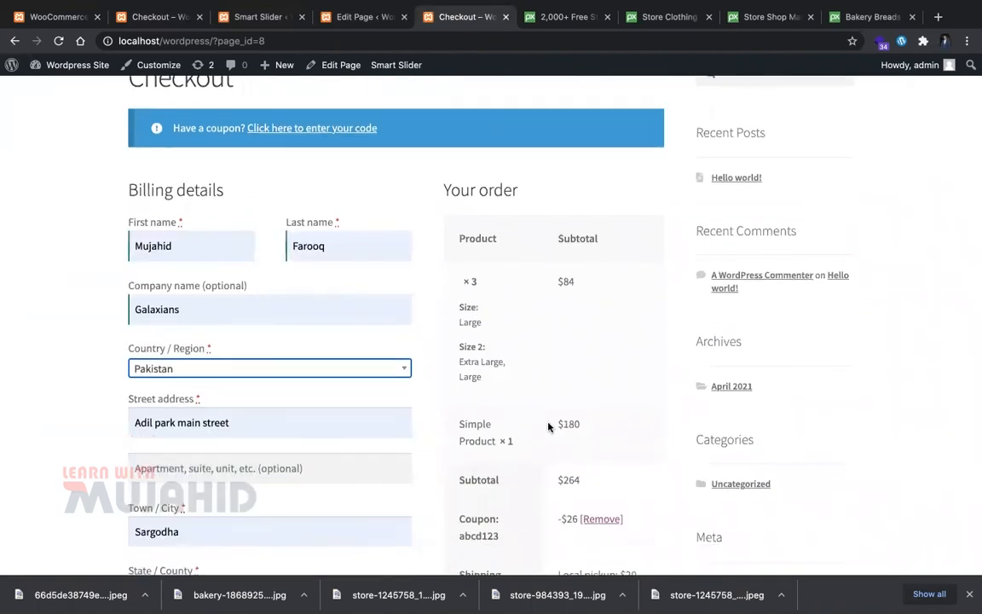
scroll(381, 426, "down", 10)
left_click(326, 379)
Step: Finish the order note, place the $258 cash-on-delivery order, and return to the WooCommerce settings tab
type("h")
left_click(587, 424)
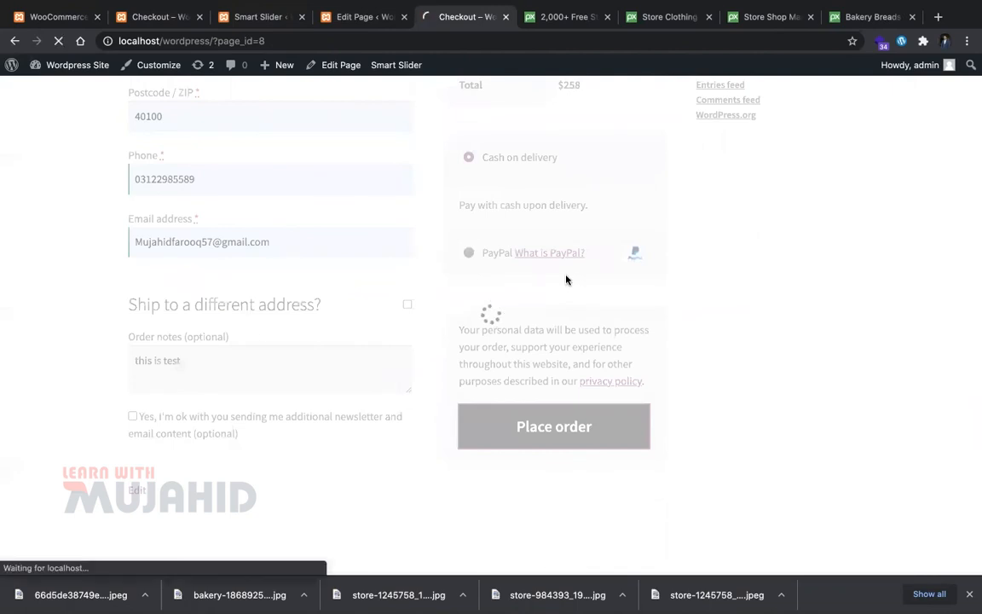
scroll(414, 425, "down", 3)
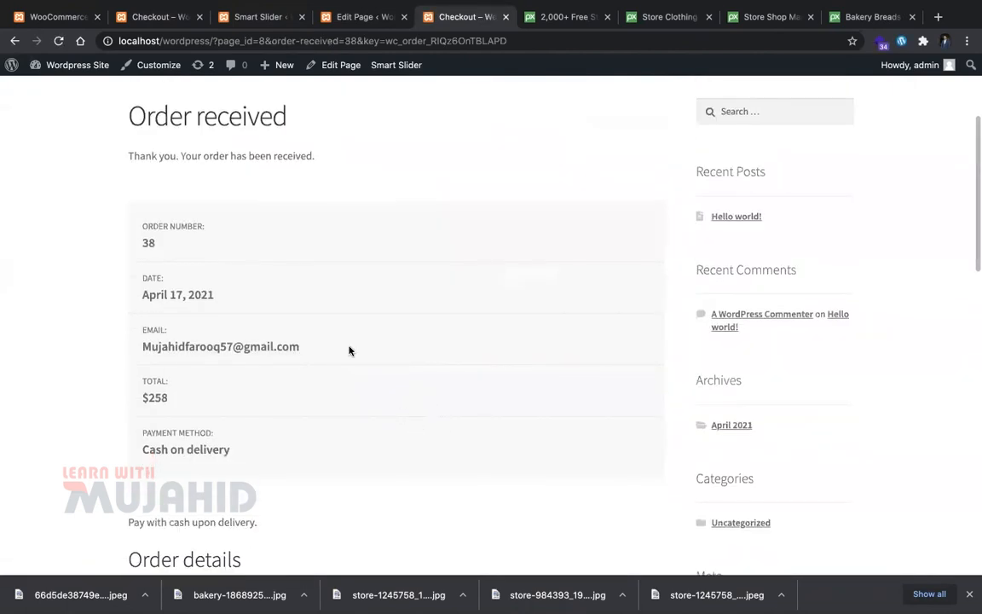
scroll(348, 346, "down", 2)
left_click(56, 17)
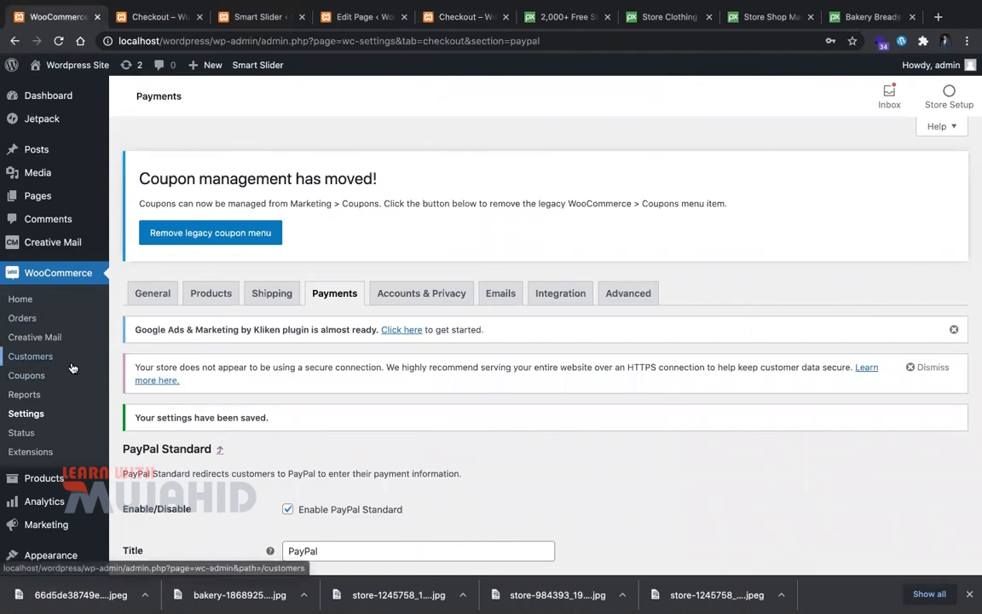
scroll(68, 333, "down", 2)
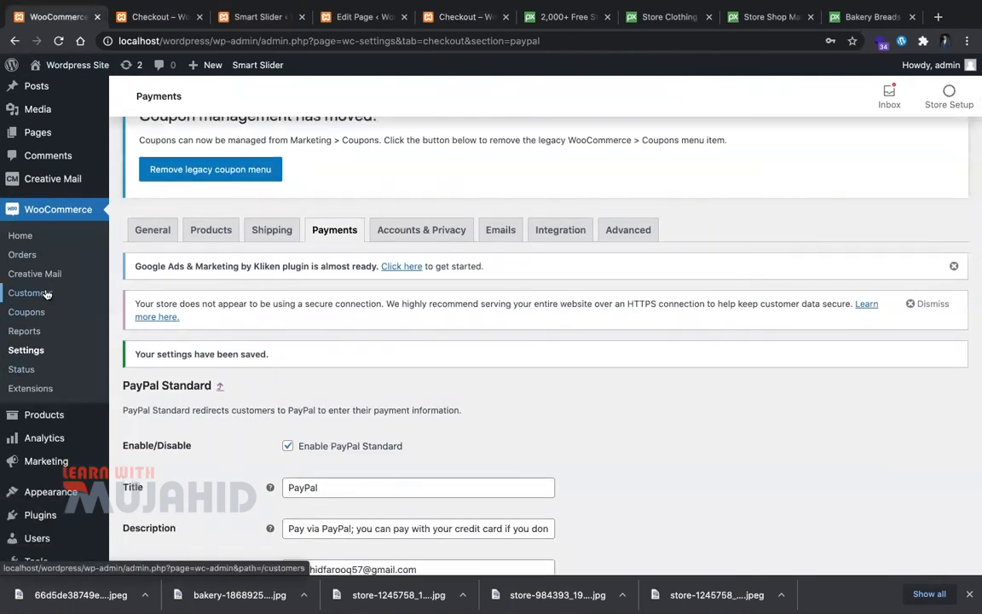
Step: Open test order #38 from the WooCommerce orders list and review its details
left_click(22, 254)
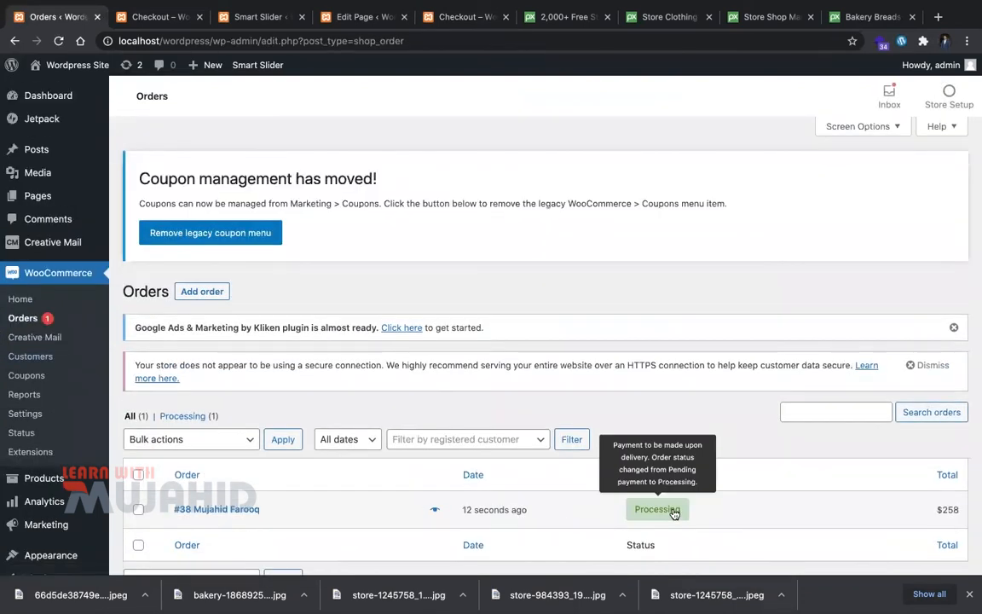
scroll(435, 532, "down", 3)
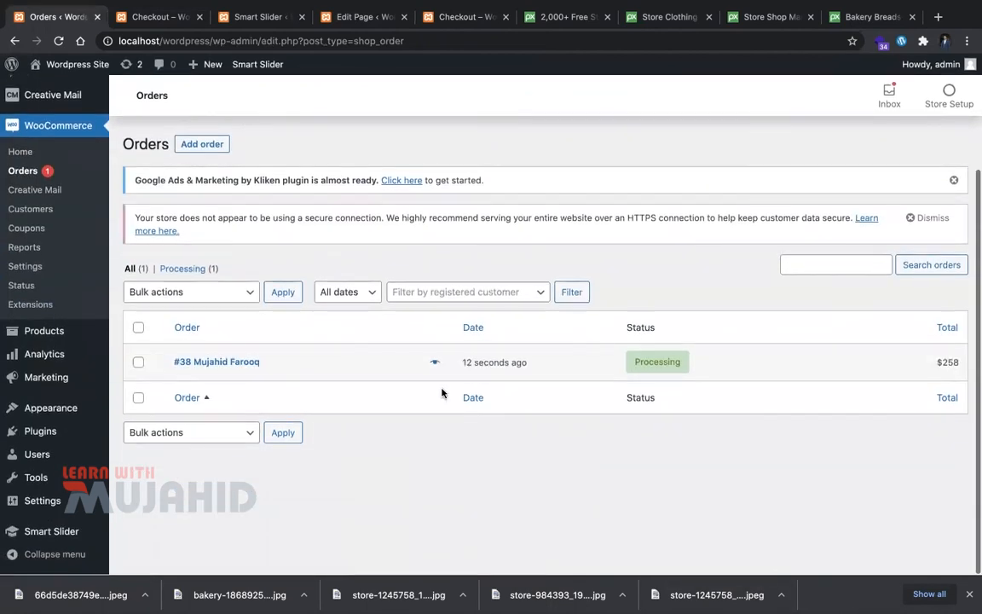
left_click(204, 368)
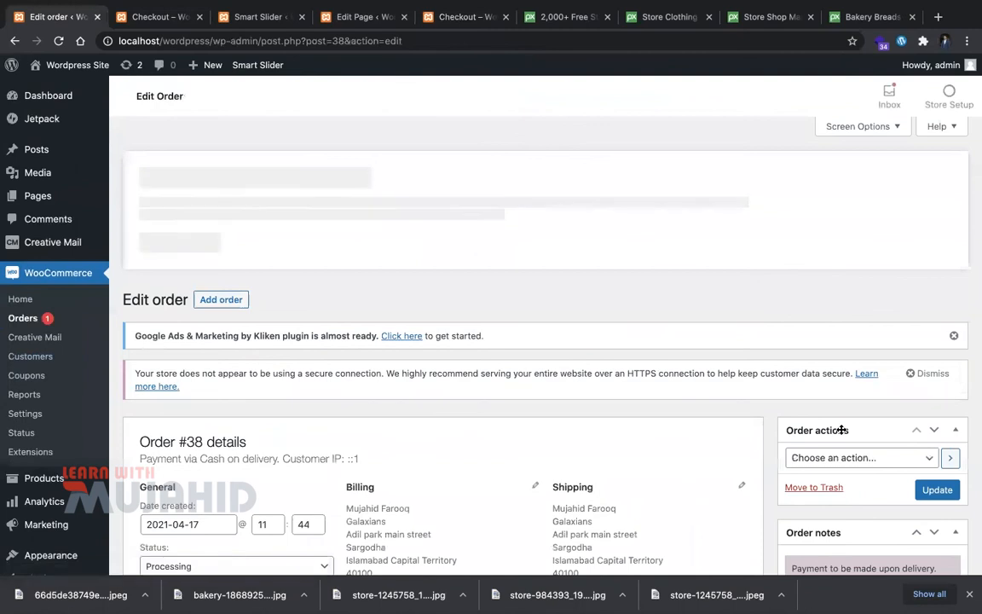
scroll(841, 429, "down", 3)
left_click(797, 227)
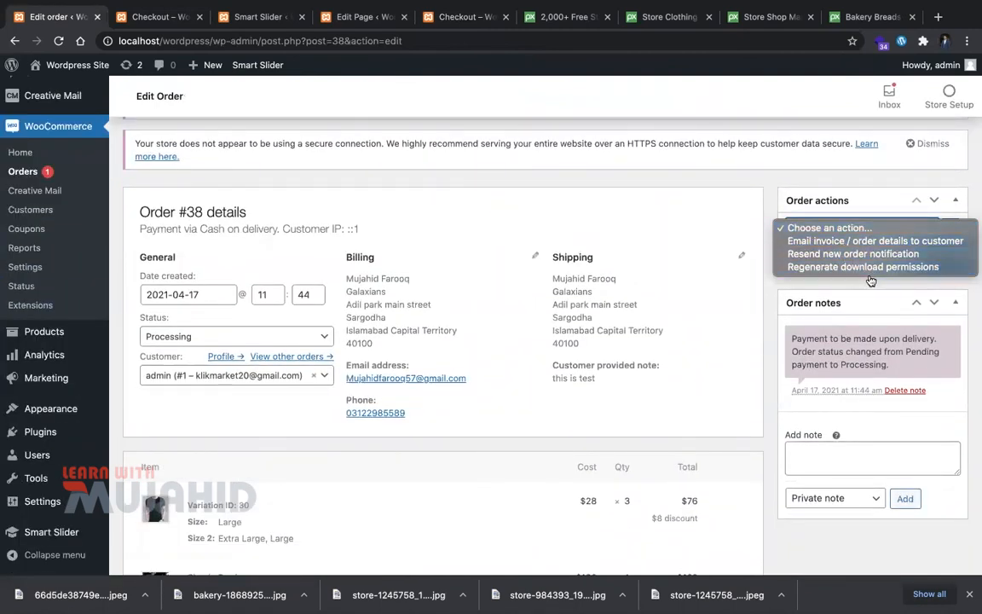
left_click(971, 364)
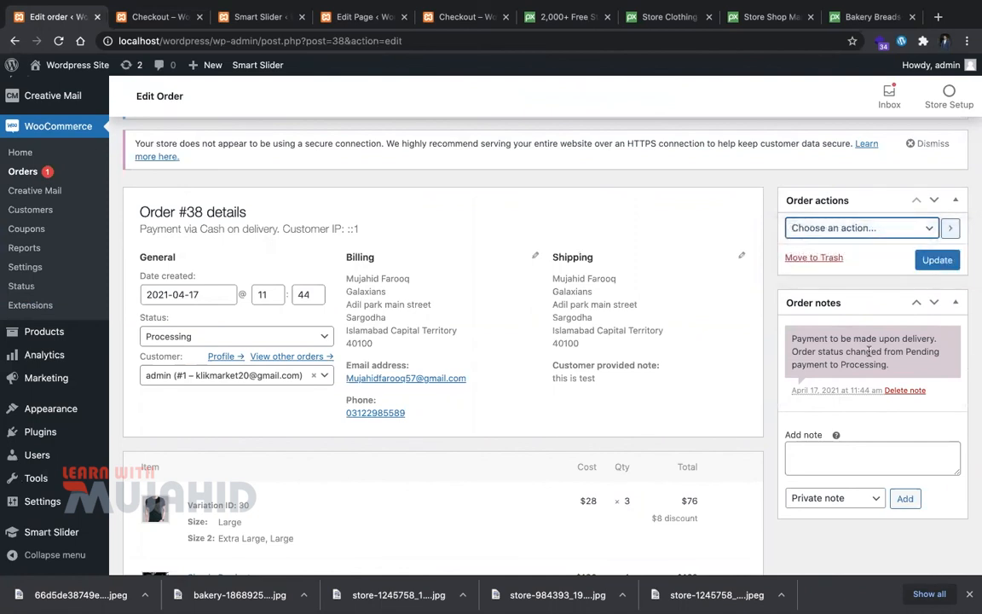
scroll(839, 388, "down", 1)
scroll(839, 388, "down", 2)
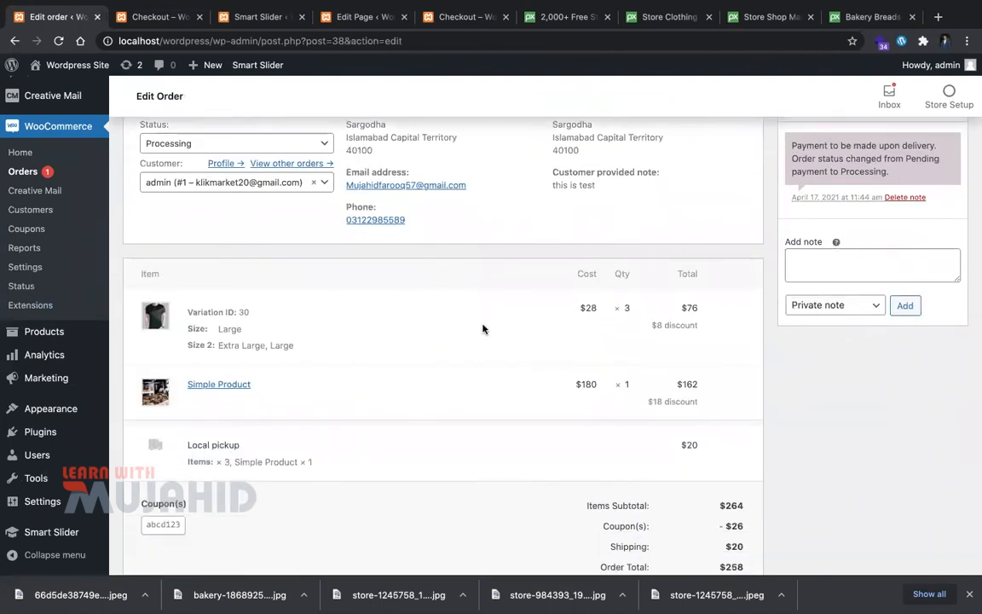
scroll(482, 329, "down", 2)
scroll(482, 329, "down", 5)
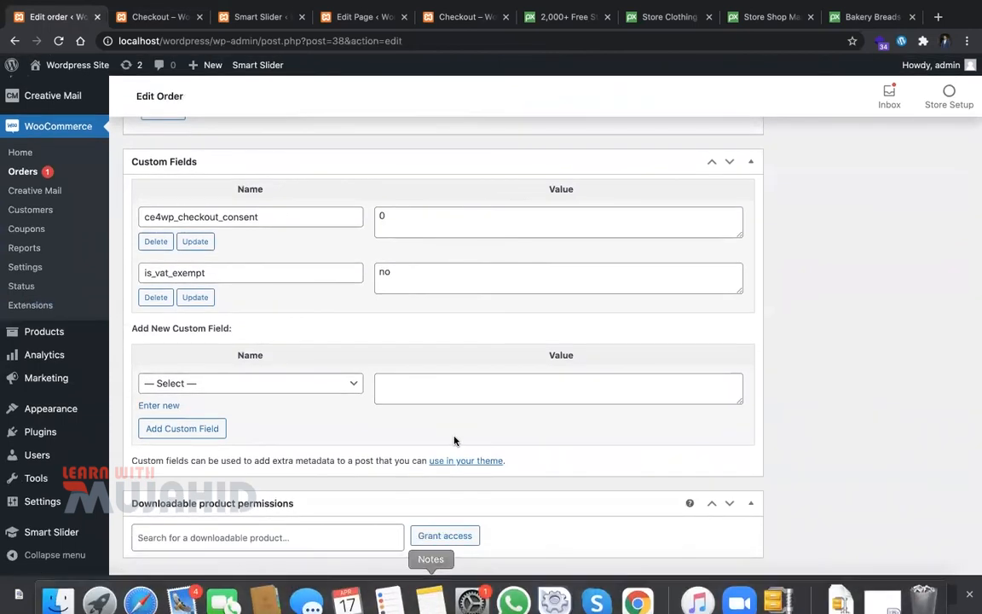
scroll(454, 441, "up", 10)
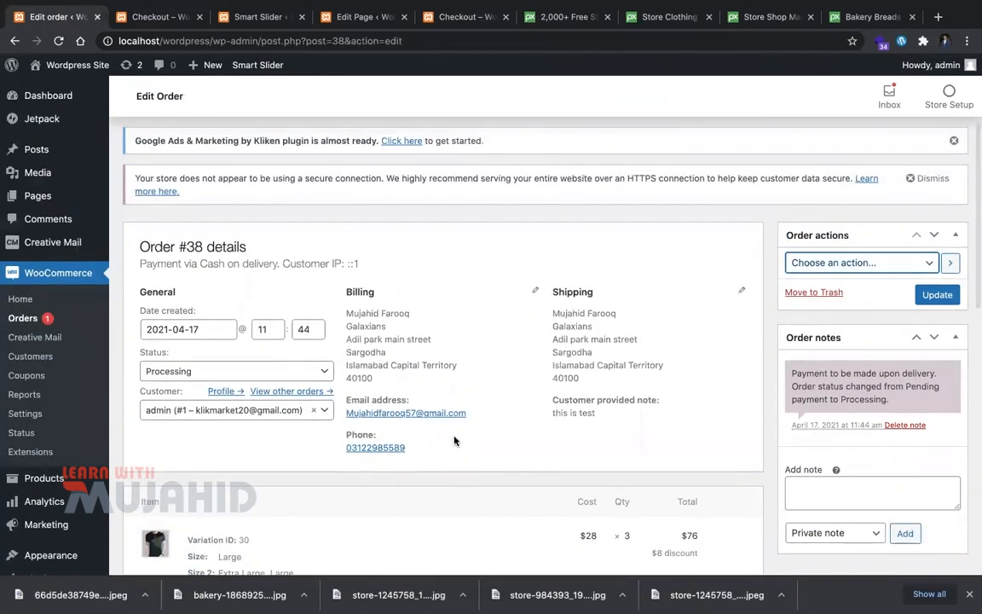
Step: Set order #38's status to Completed and save the order
left_click(322, 377)
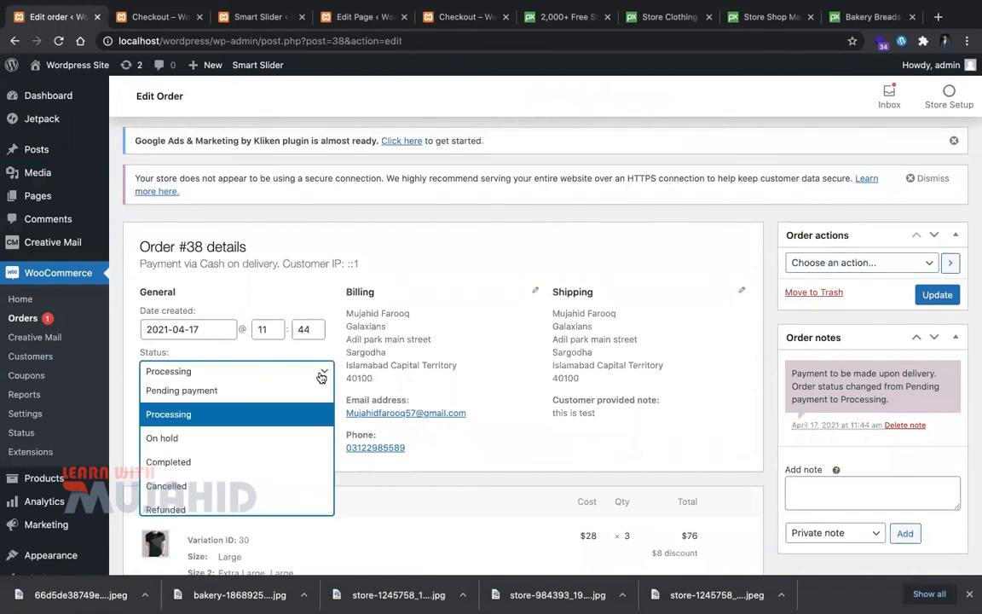
scroll(300, 428, "down", 1)
left_click(289, 427)
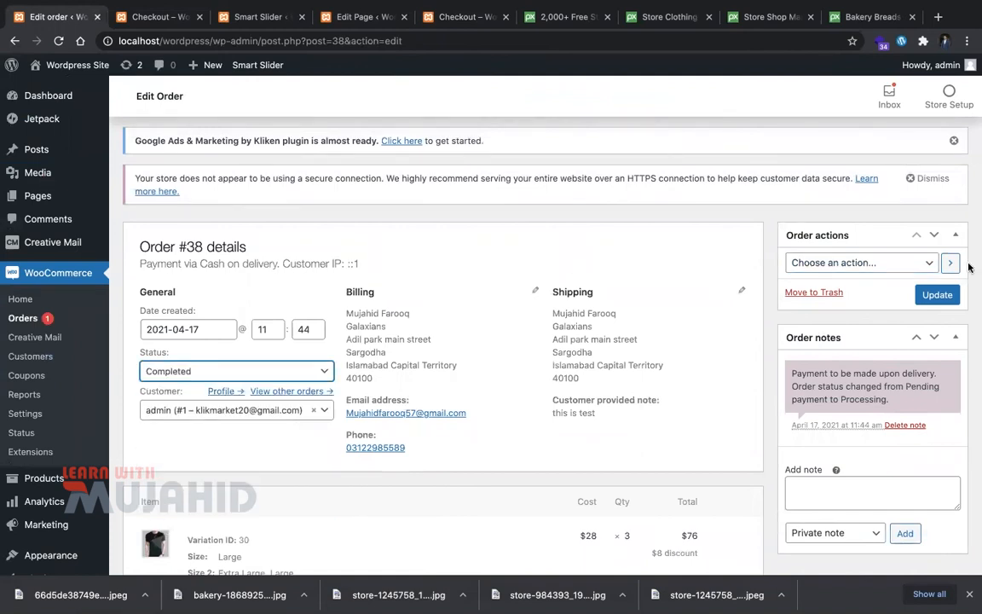
left_click(939, 294)
left_click(914, 273)
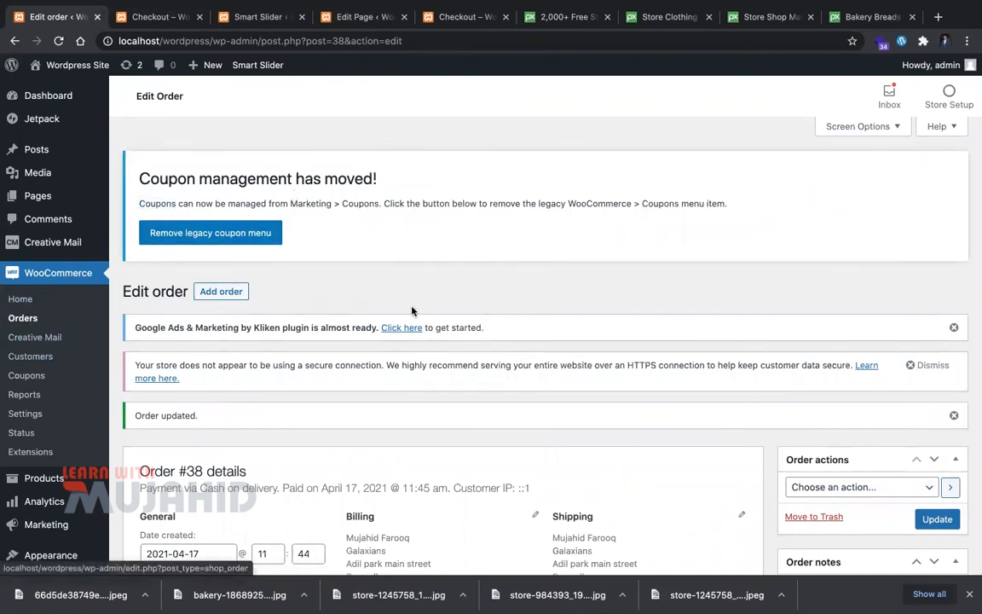
Step: Open WooCommerce Reports and look over the sales-by-date chart
left_click(37, 393)
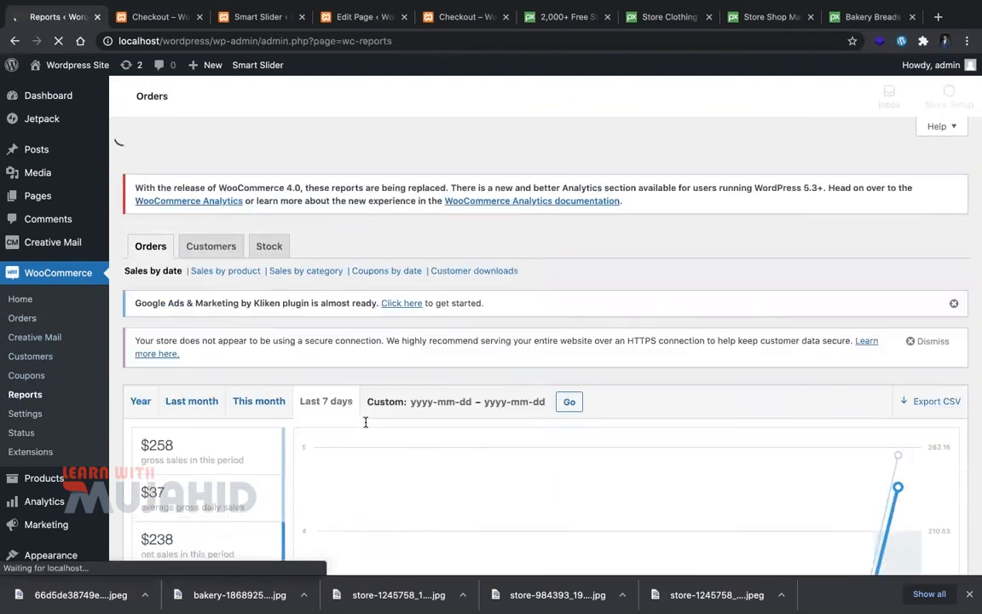
scroll(346, 364, "down", 3)
scroll(641, 434, "down", 3)
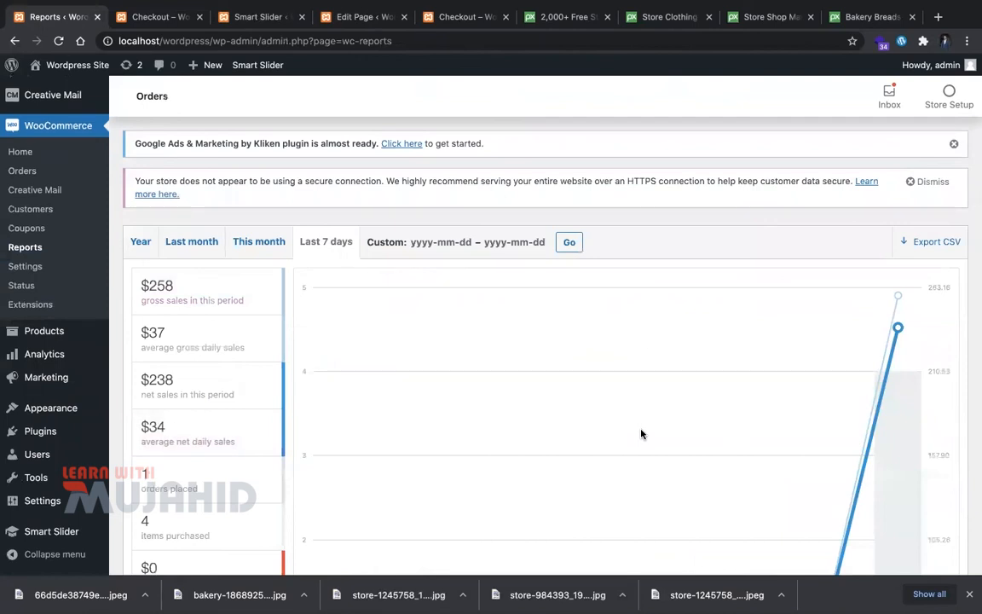
scroll(642, 433, "down", 2)
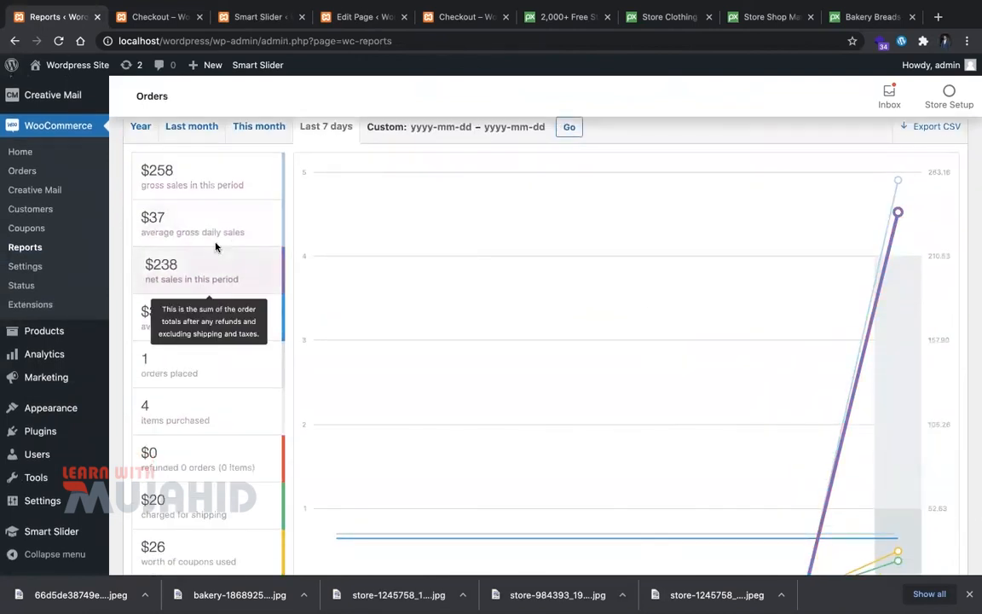
scroll(221, 446, "down", 3)
scroll(212, 358, "up", 2)
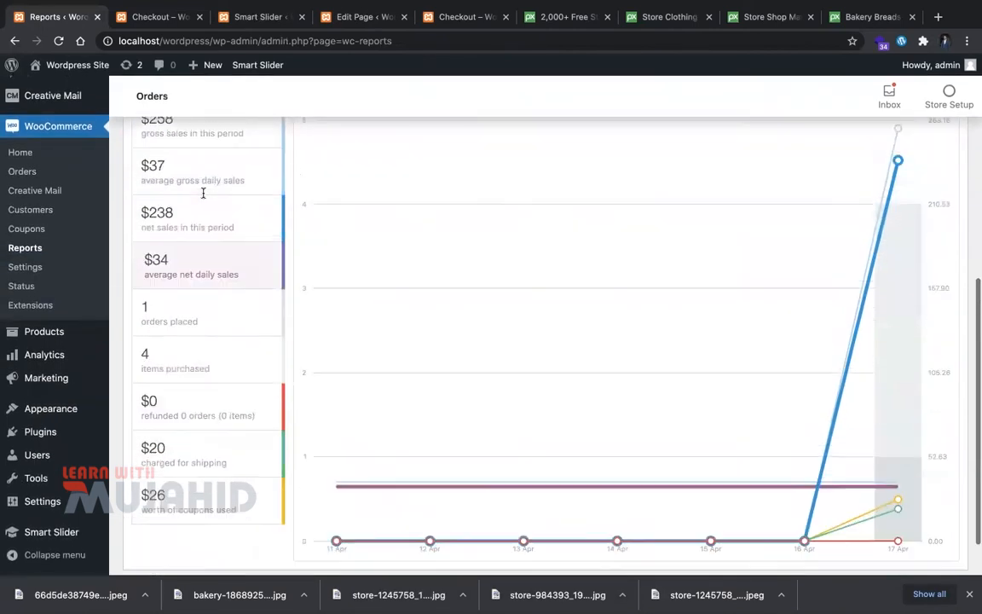
scroll(224, 171, "up", 1)
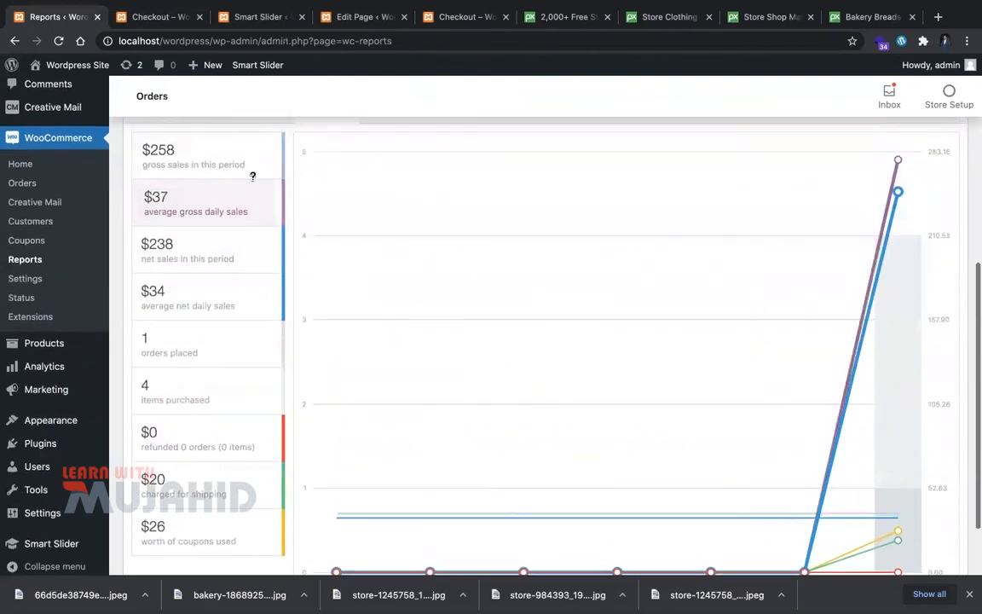
scroll(586, 426, "down", 2)
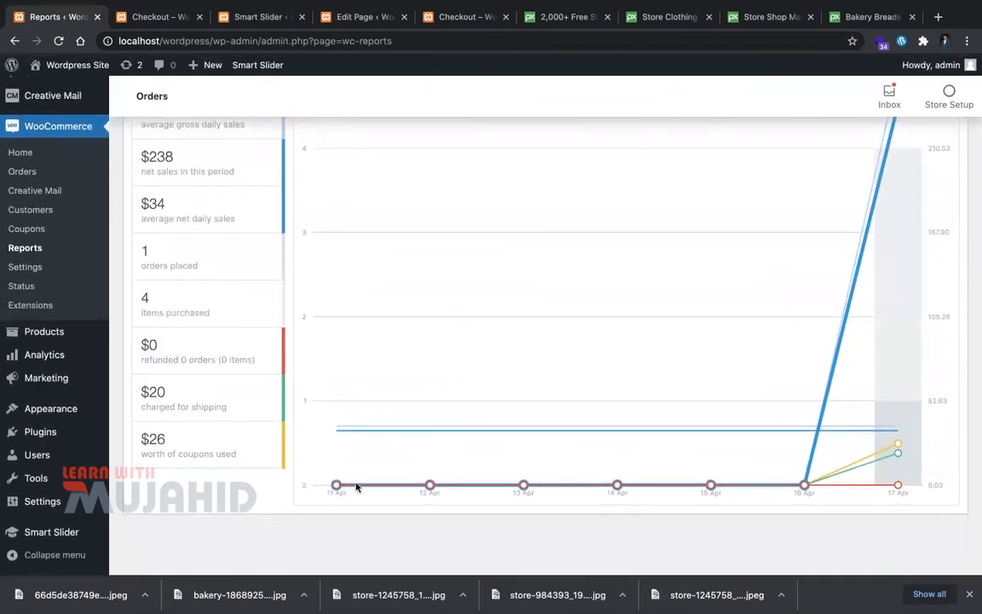
scroll(532, 274, "up", 4)
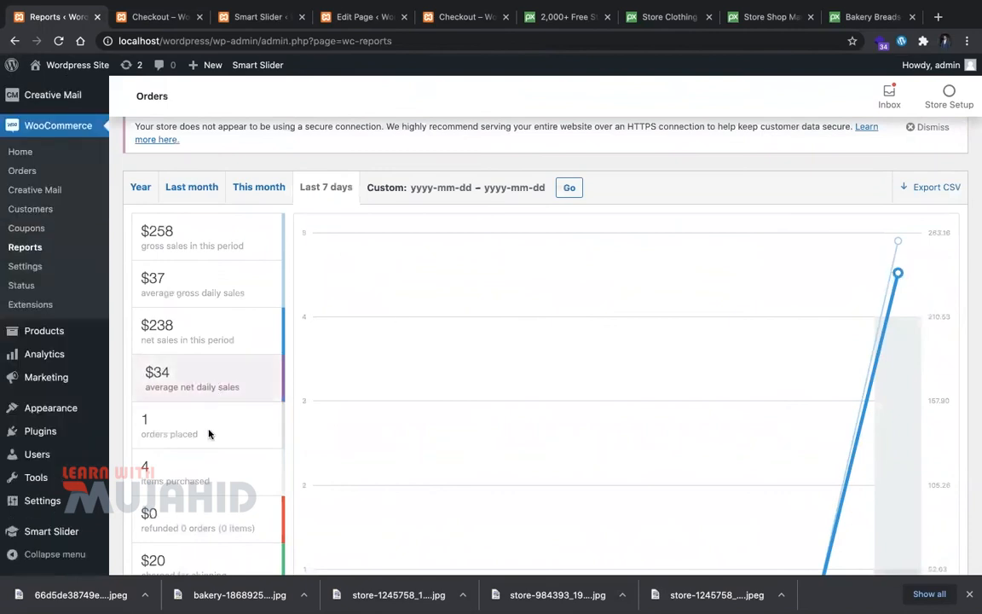
Step: View sales for This month, Last month, Year, then Last 7 days showing $258 gross
left_click(246, 191)
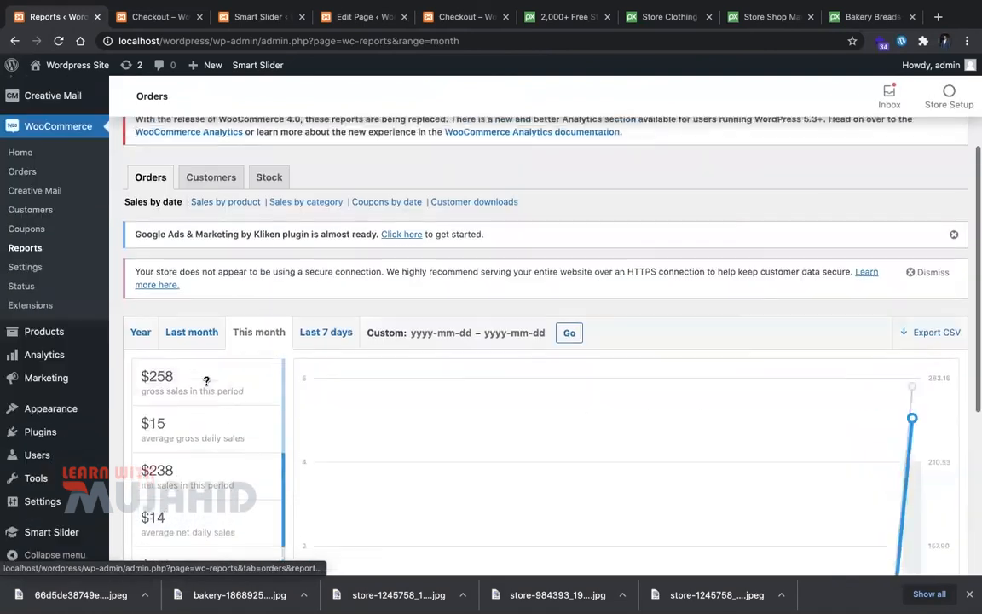
left_click(192, 324)
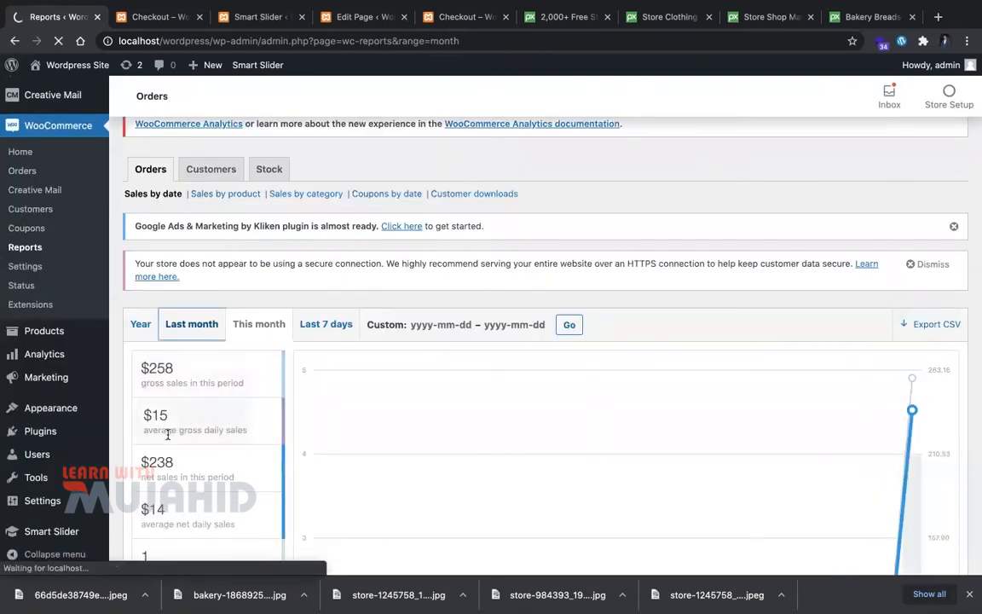
scroll(410, 411, "down", 3)
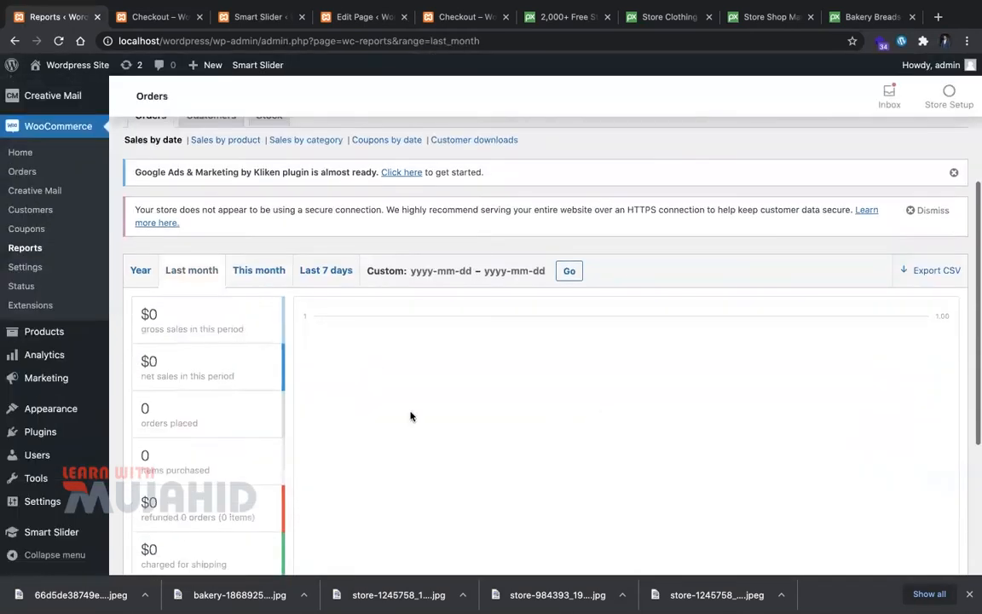
scroll(241, 300, "down", 2)
scroll(243, 329, "up", 5)
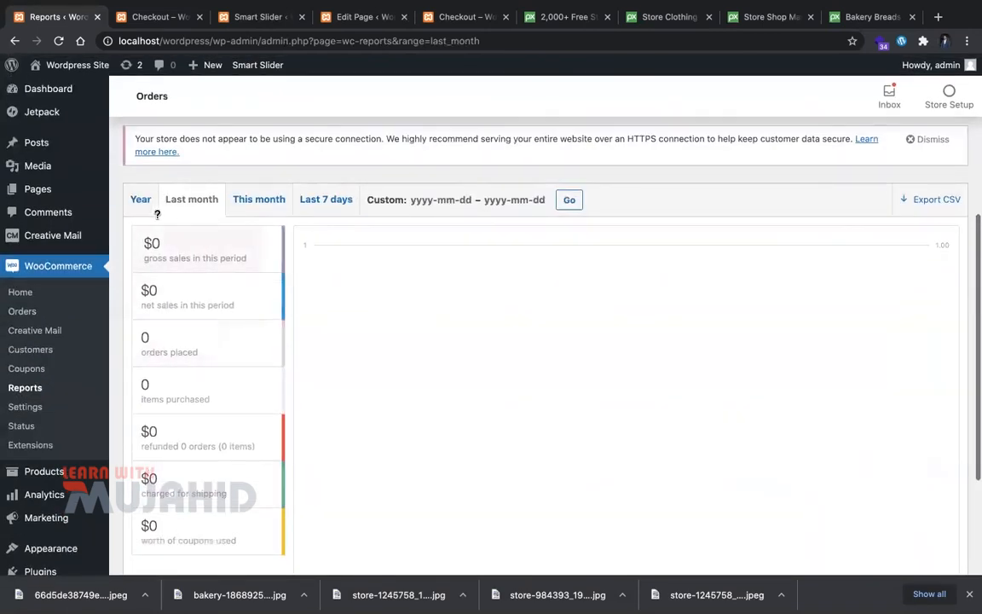
left_click(154, 211)
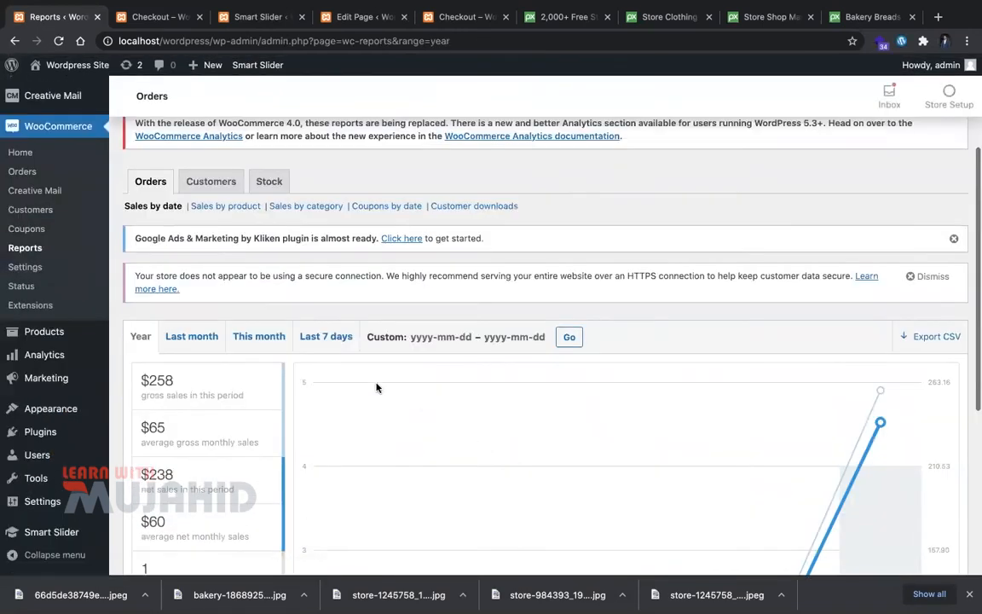
scroll(359, 367, "down", 1)
left_click(327, 336)
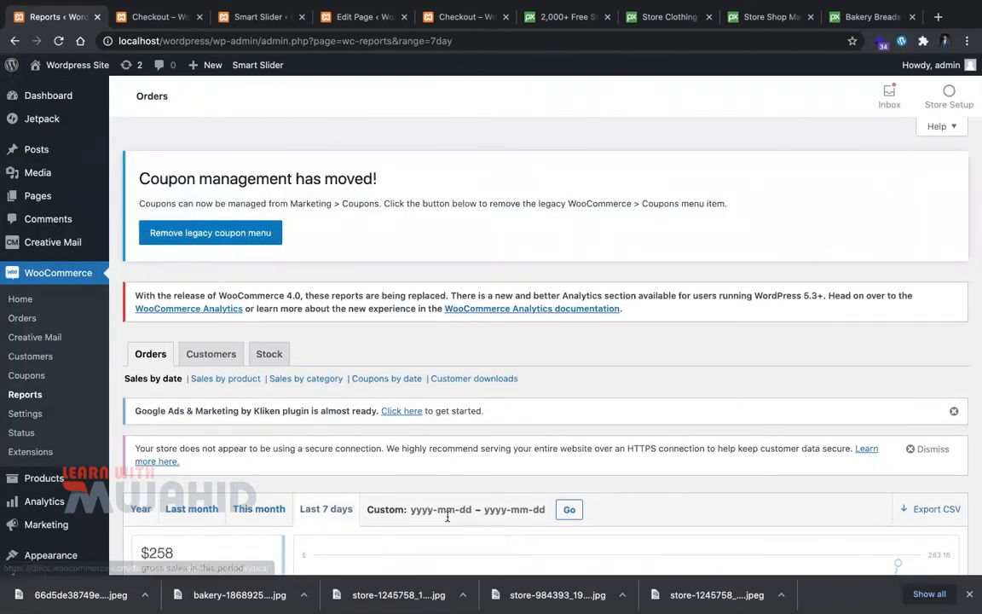
Step: Pick start and end dates in the Custom range date picker
left_click(446, 511)
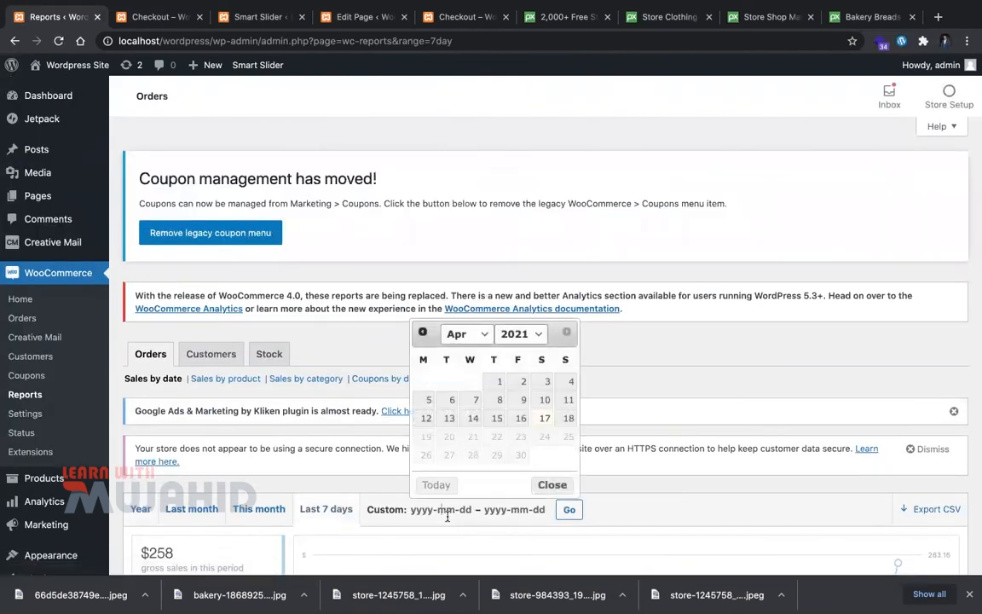
left_click(532, 509)
scroll(545, 546, "down", 5)
scroll(561, 573, "down", 1)
scroll(416, 531, "up", 4)
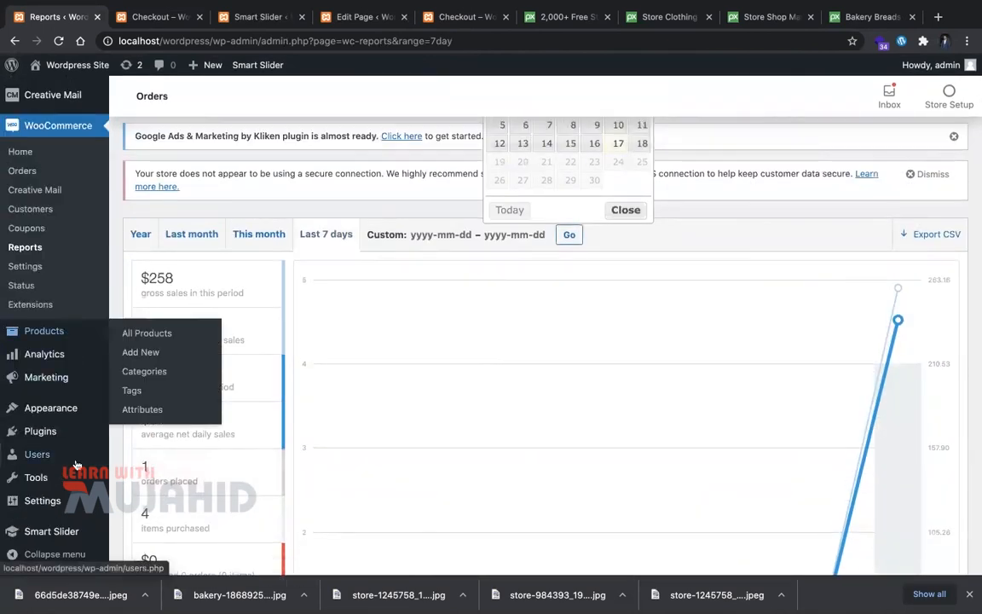
scroll(75, 356, "up", 3)
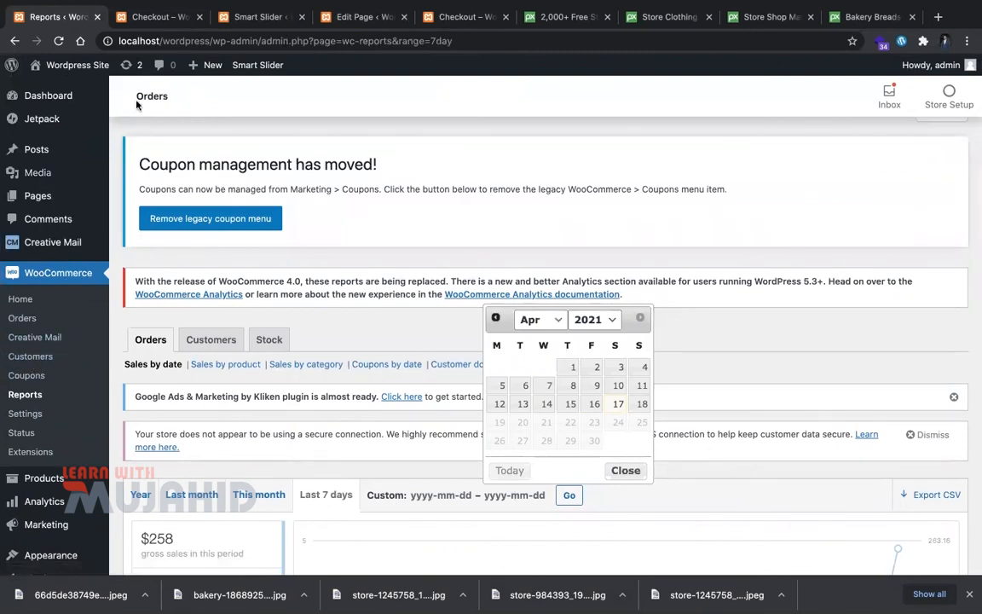
Step: Pay for the Simple Product with PayPal, then cancel and return from the PayPal sandbox login
left_click(162, 17)
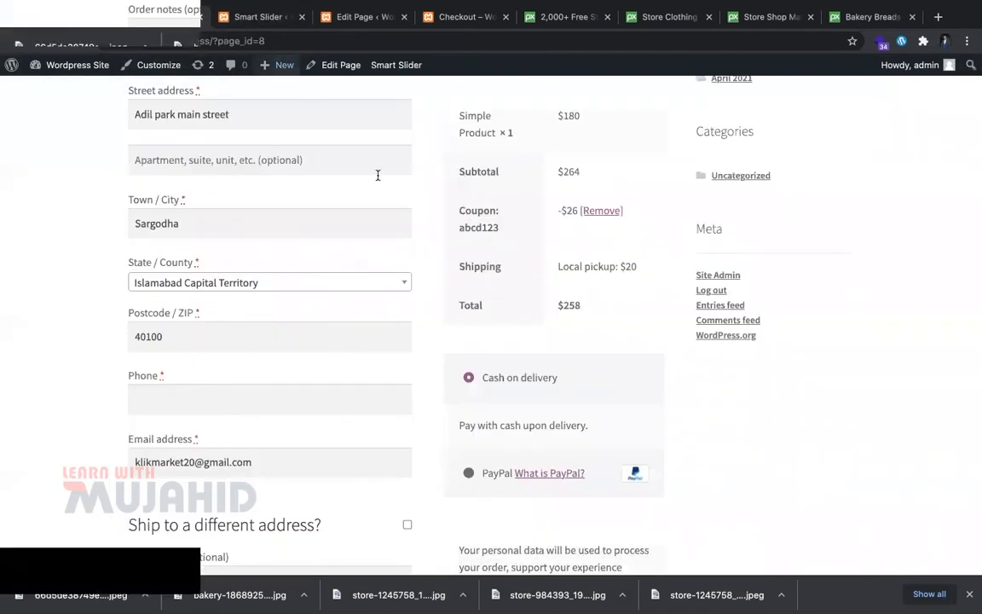
left_click(477, 474)
scroll(478, 474, "down", 3)
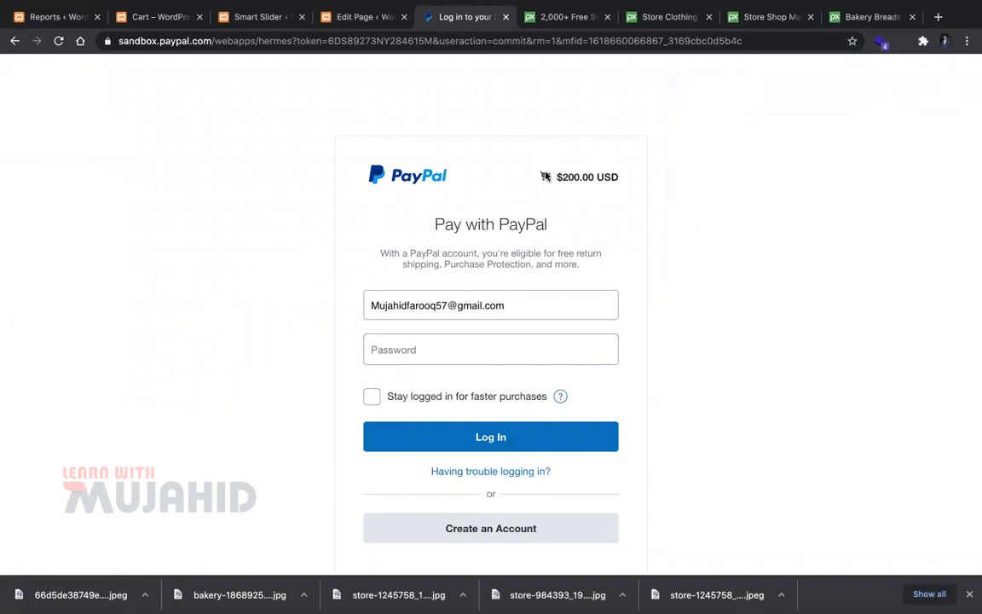
scroll(426, 471, "down", 2)
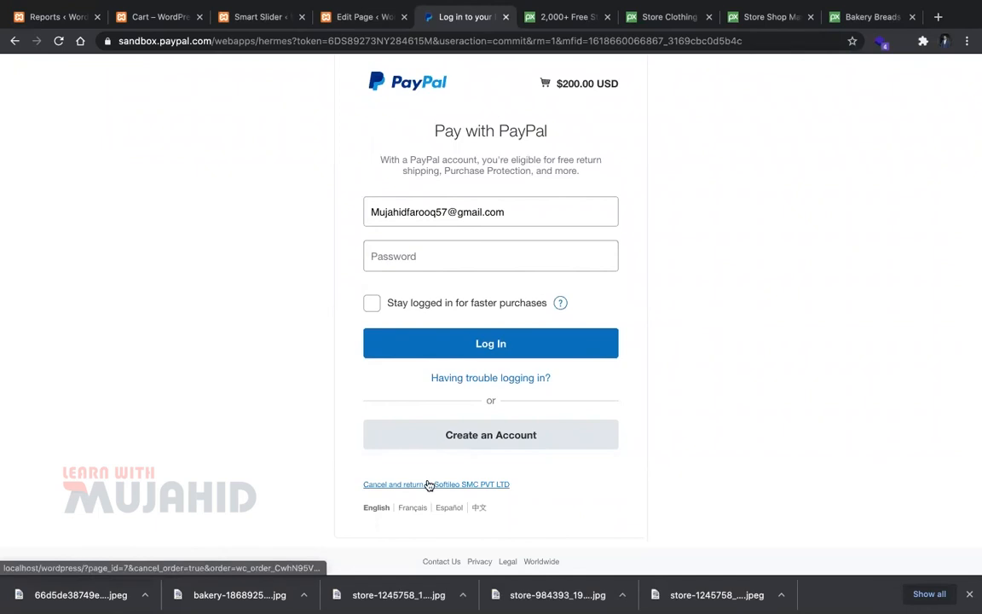
left_click(429, 483)
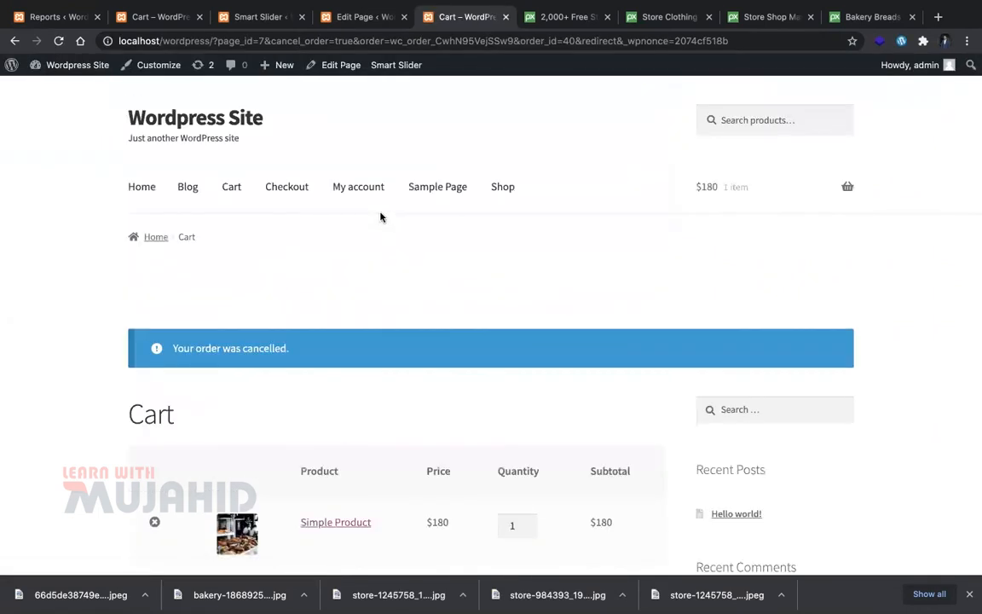
scroll(396, 323, "down", 2)
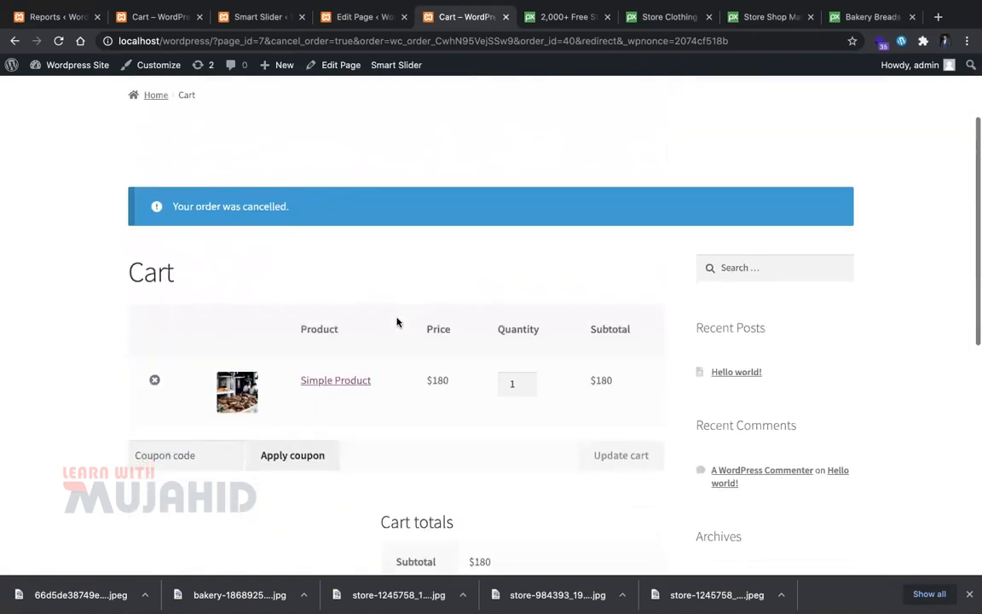
scroll(355, 287, "up", 2)
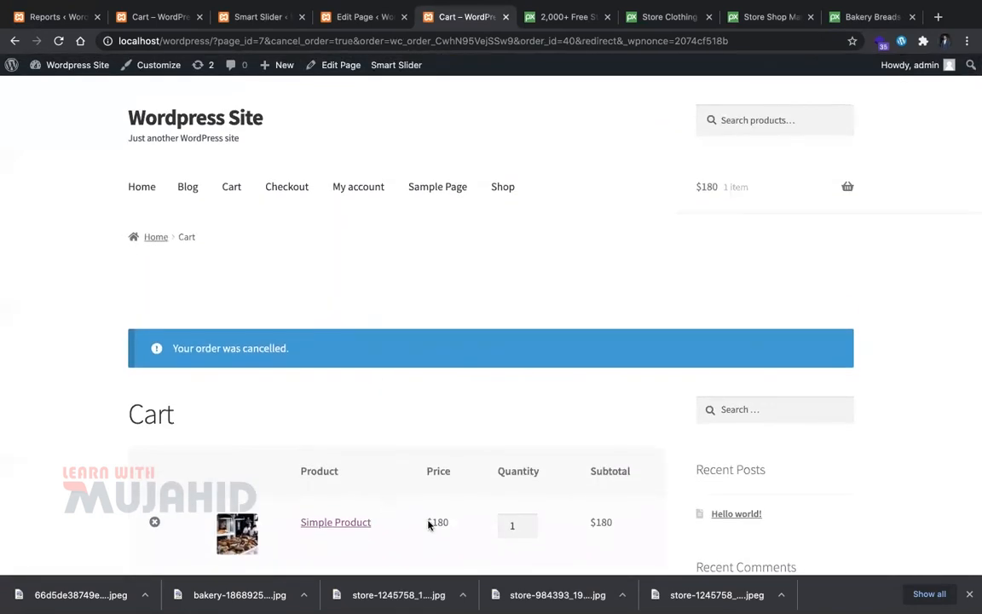